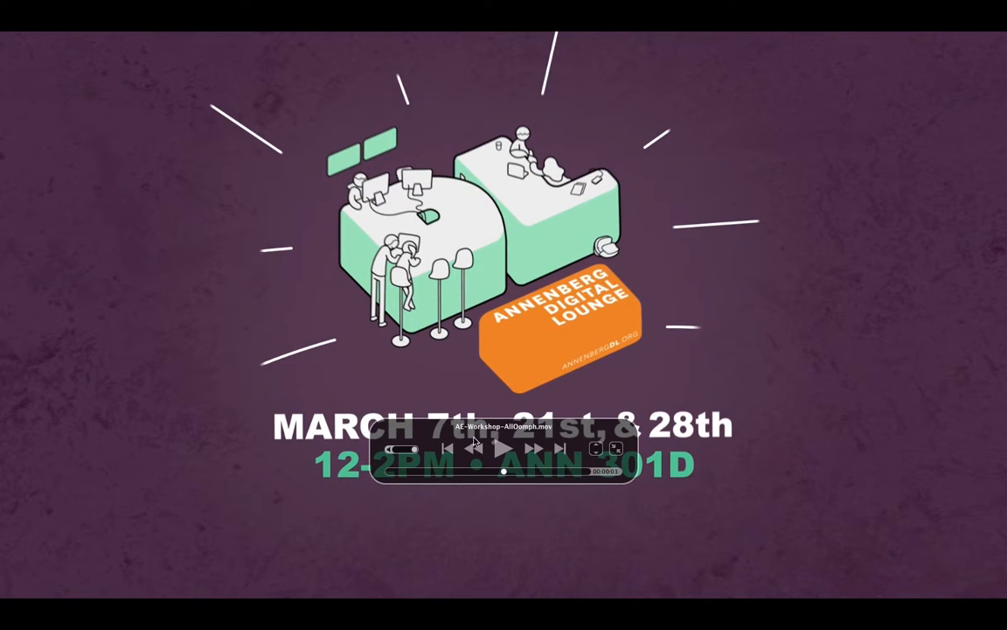
Scrub forward in the AE-Workshop-AllOomph movie, leave full-screen playback, and close all three AE-Workshop sample movies
{"action": "left_click_drag", "start_coordinate": [505, 471], "coordinate": [555, 472]}
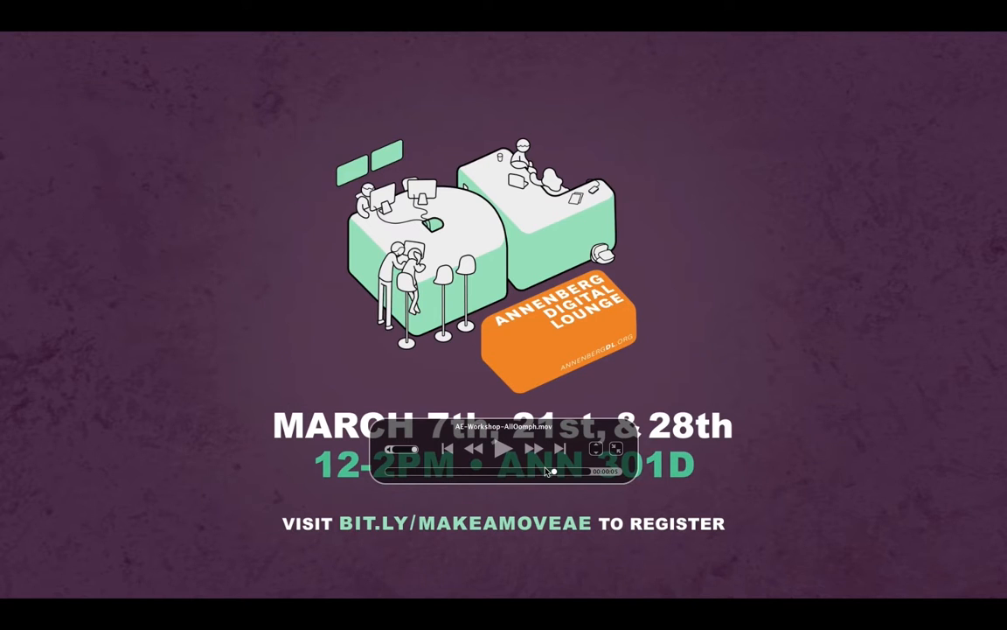
{"action": "key", "text": "Escape"}
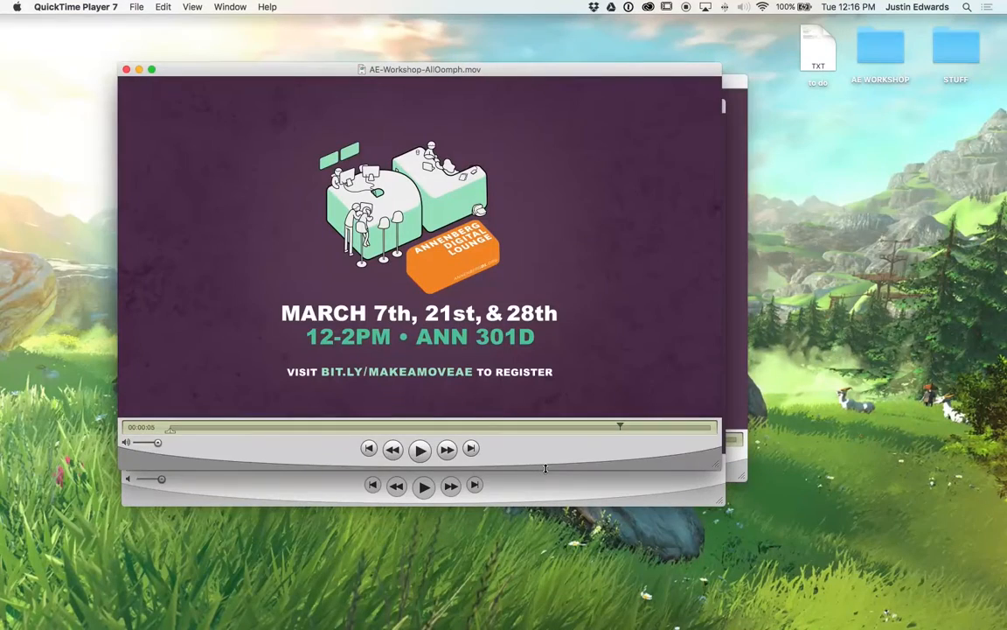
{"action": "left_click_drag", "start_coordinate": [493, 65], "coordinate": [581, 107]}
{"action": "left_click_drag", "start_coordinate": [219, 112], "coordinate": [293, 189]}
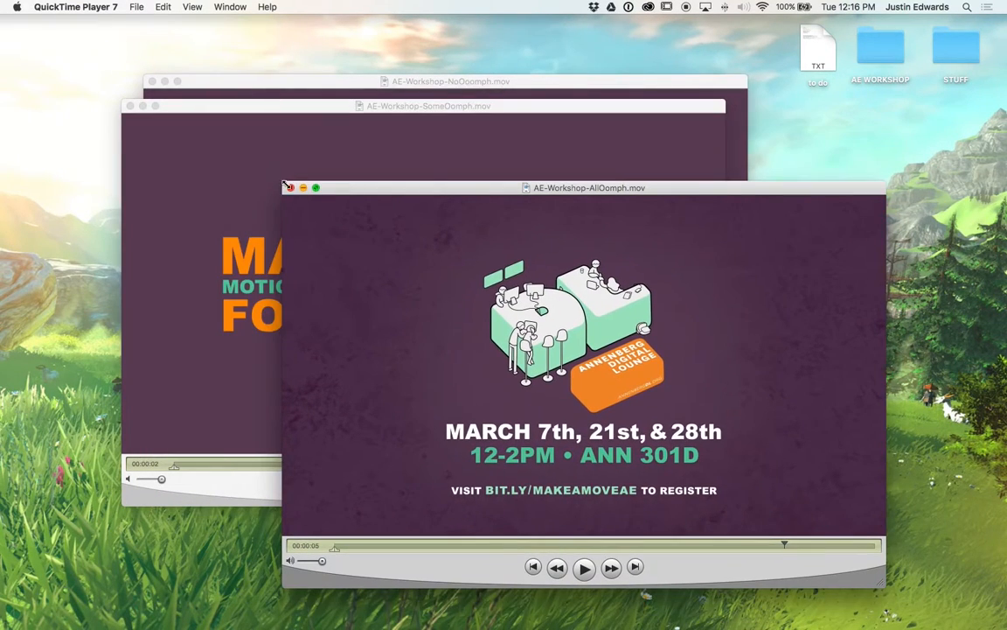
{"action": "left_click", "coordinate": [292, 188]}
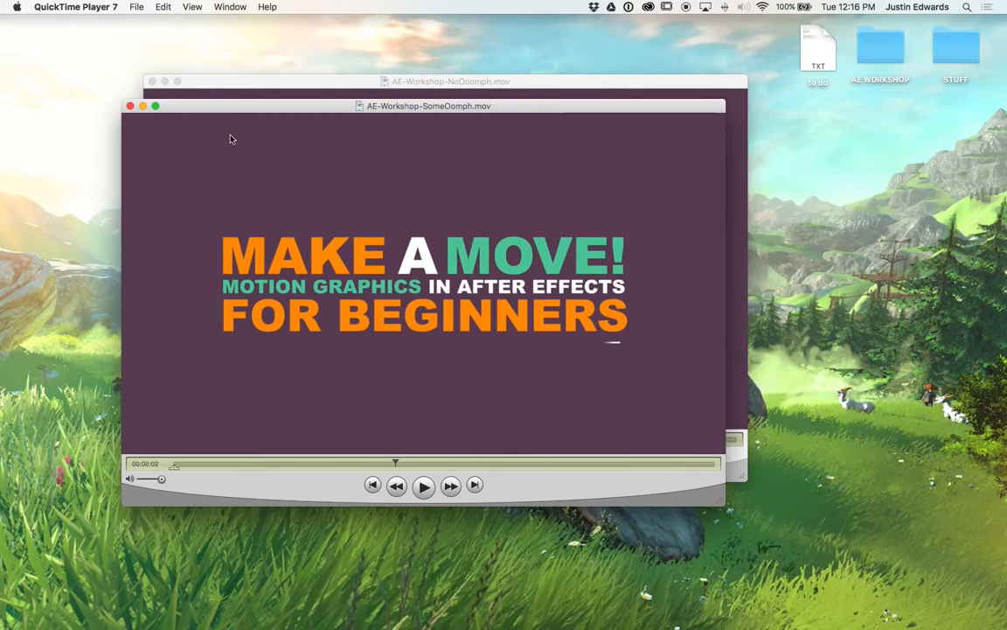
{"action": "left_click", "coordinate": [129, 105]}
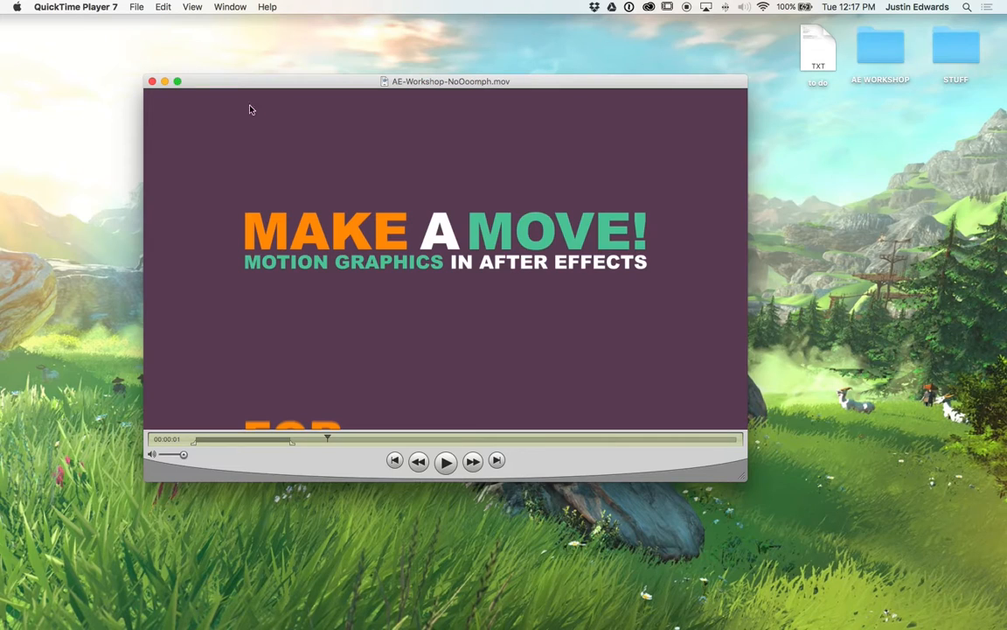
{"action": "left_click", "coordinate": [153, 82]}
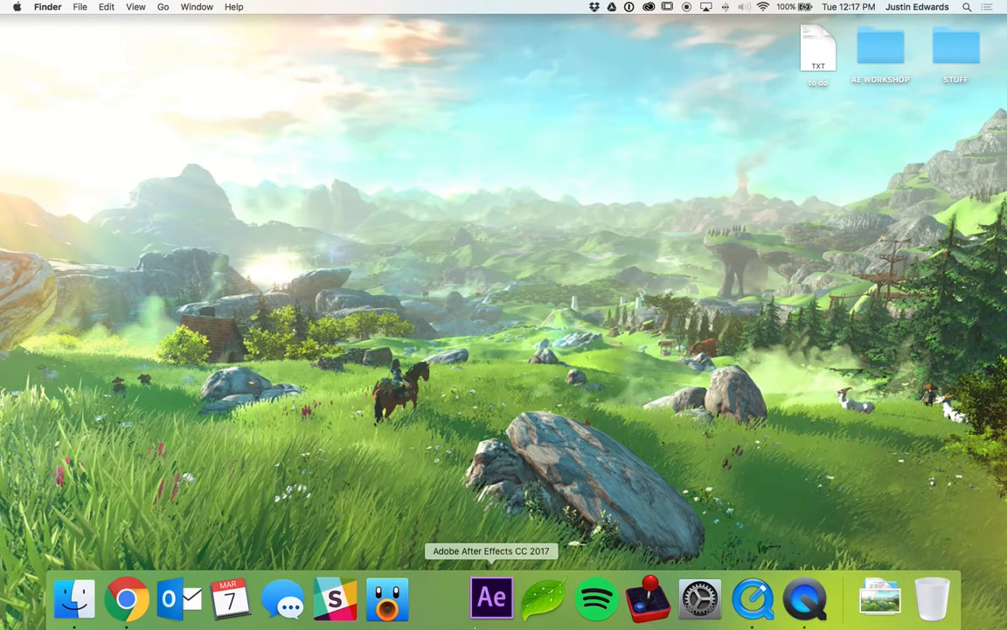
Launch Adobe After Effects CC 2017 and start a new project
{"action": "left_click", "coordinate": [494, 623]}
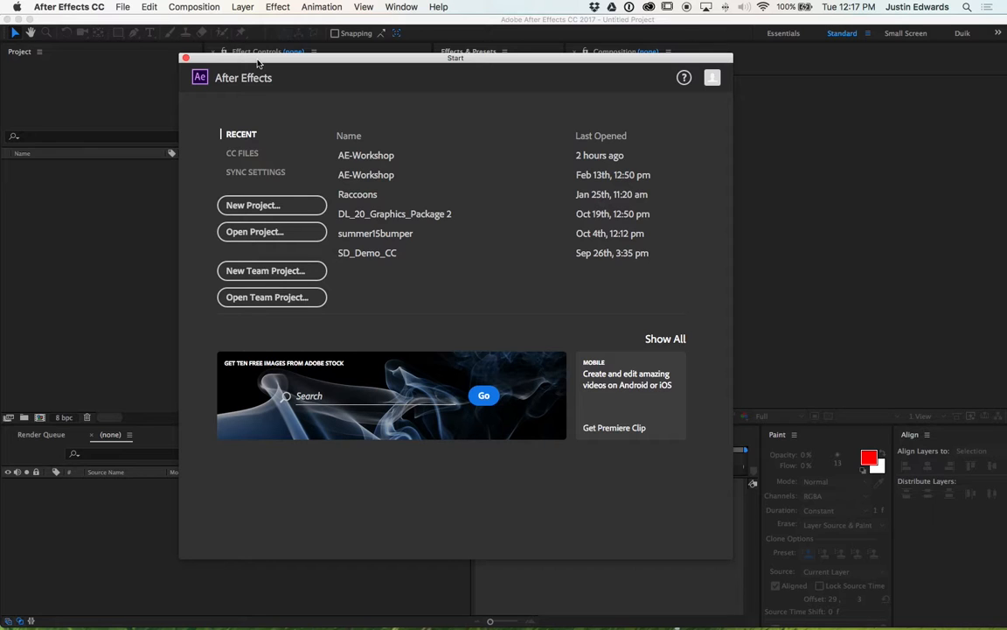
{"action": "left_click", "coordinate": [265, 205]}
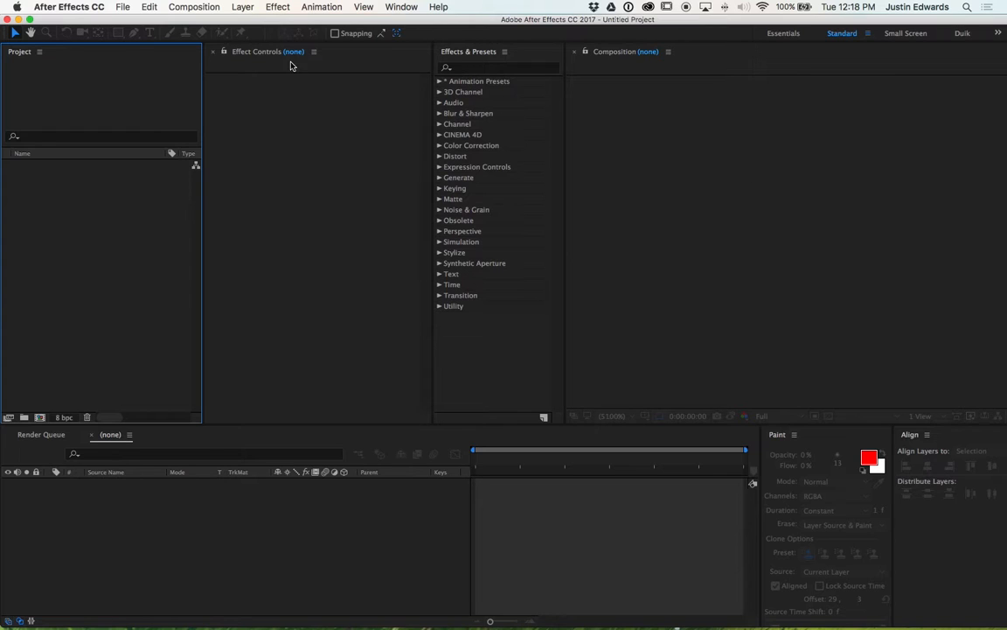
{"action": "left_click_drag", "start_coordinate": [96, 66], "coordinate": [34, 52]}
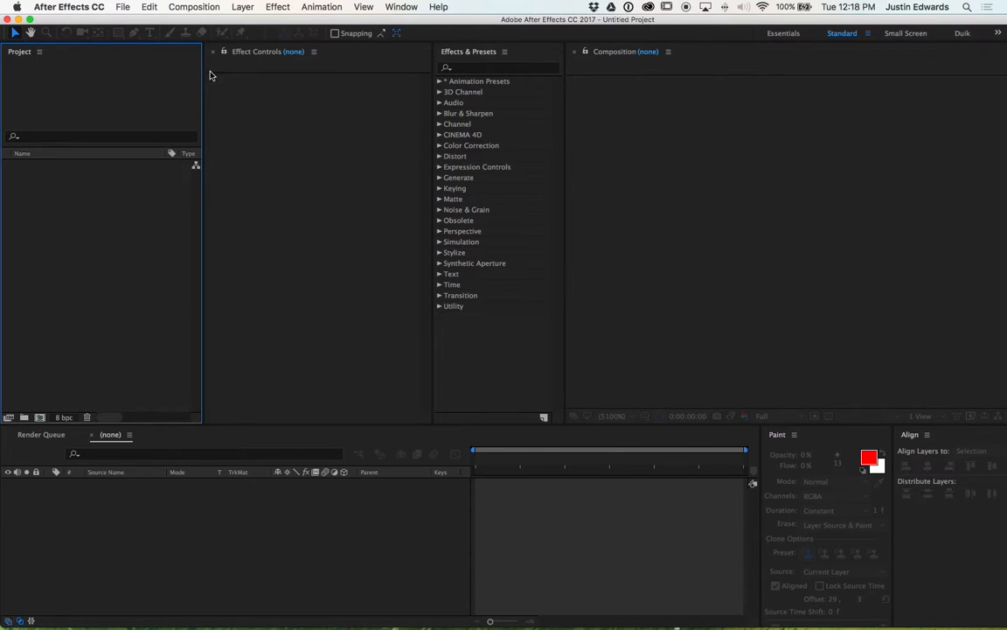
{"action": "left_click", "coordinate": [254, 54]}
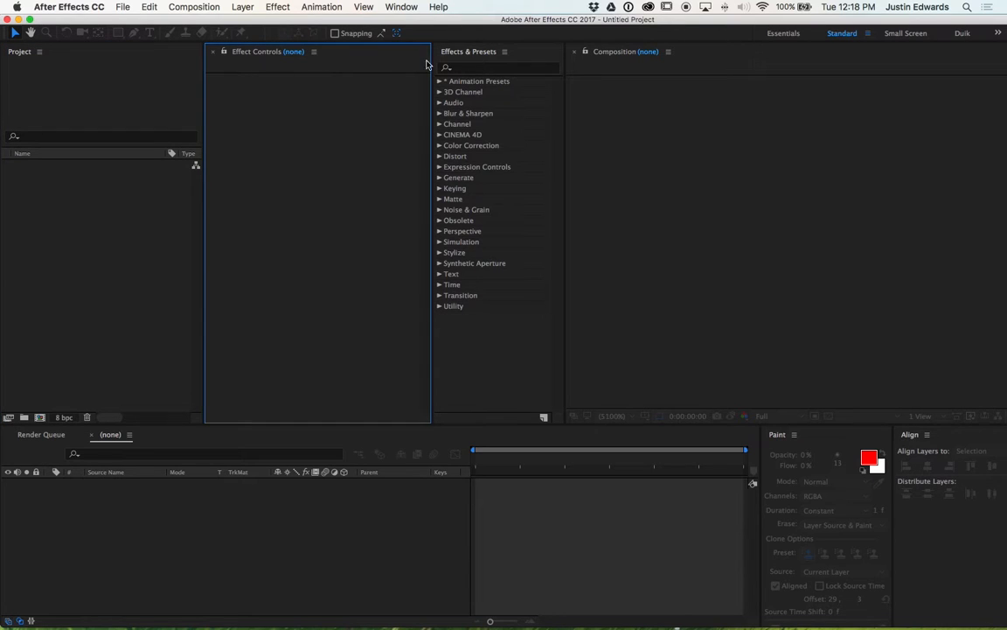
{"action": "left_click", "coordinate": [466, 55]}
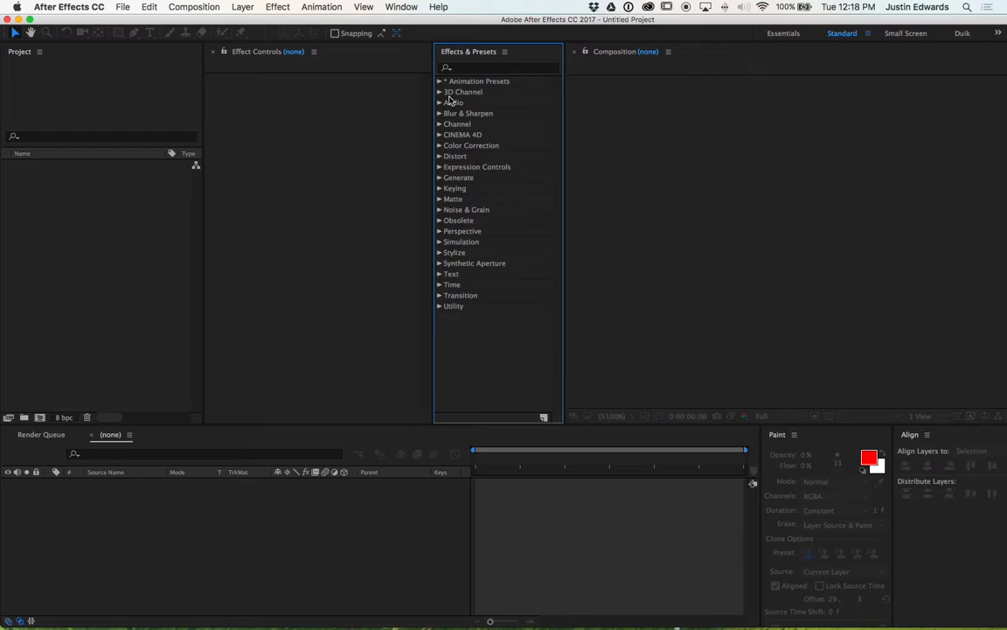
{"action": "left_click", "coordinate": [617, 54]}
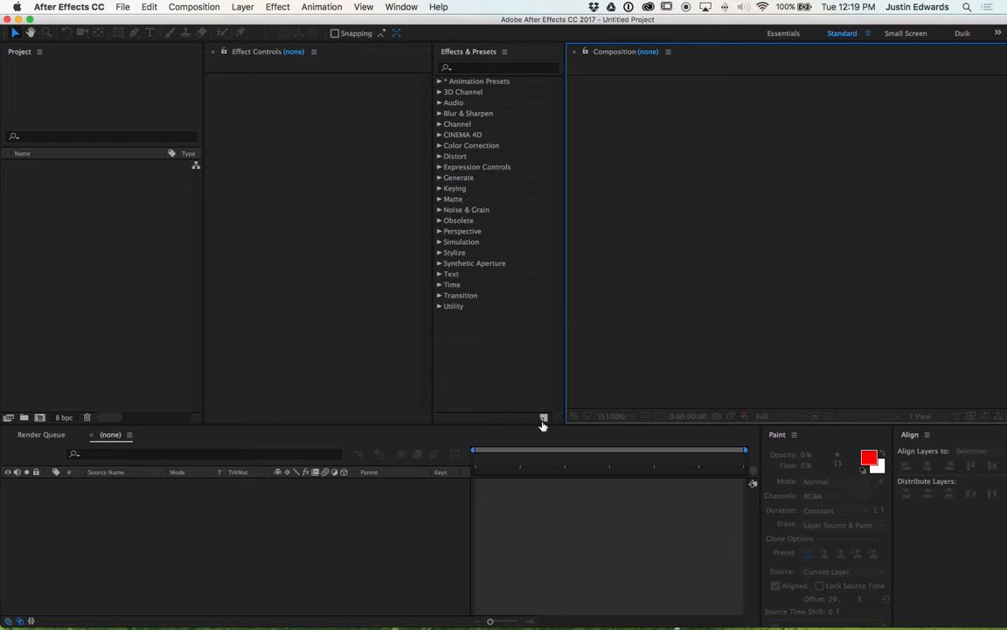
Enlarge the timeline area upward and close the Paint and Align panels to give it more room
{"action": "left_click_drag", "start_coordinate": [474, 424], "coordinate": [448, 326]}
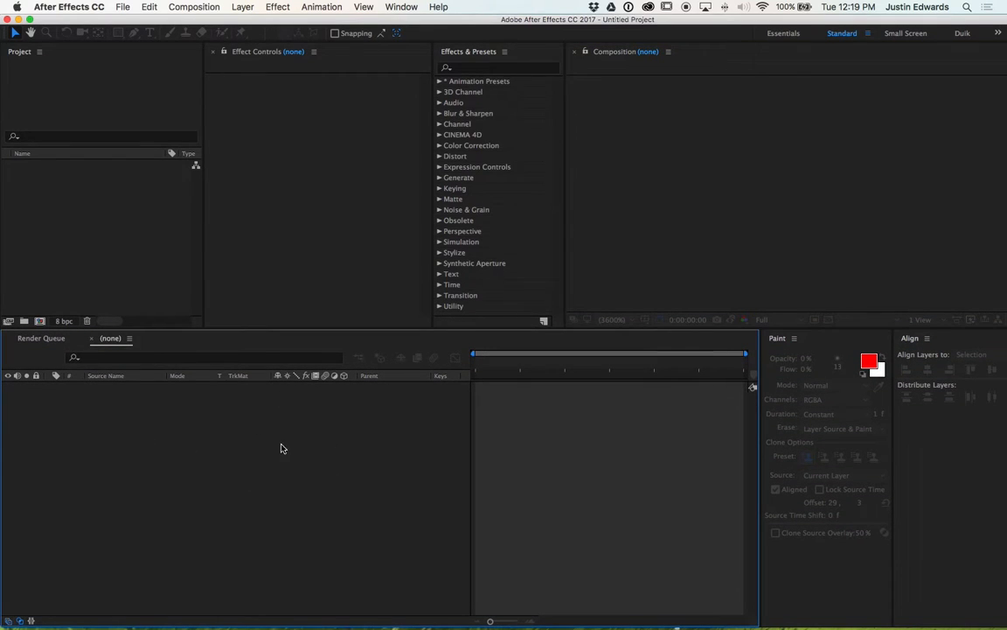
{"action": "left_click", "coordinate": [794, 338]}
{"action": "left_click", "coordinate": [904, 350]}
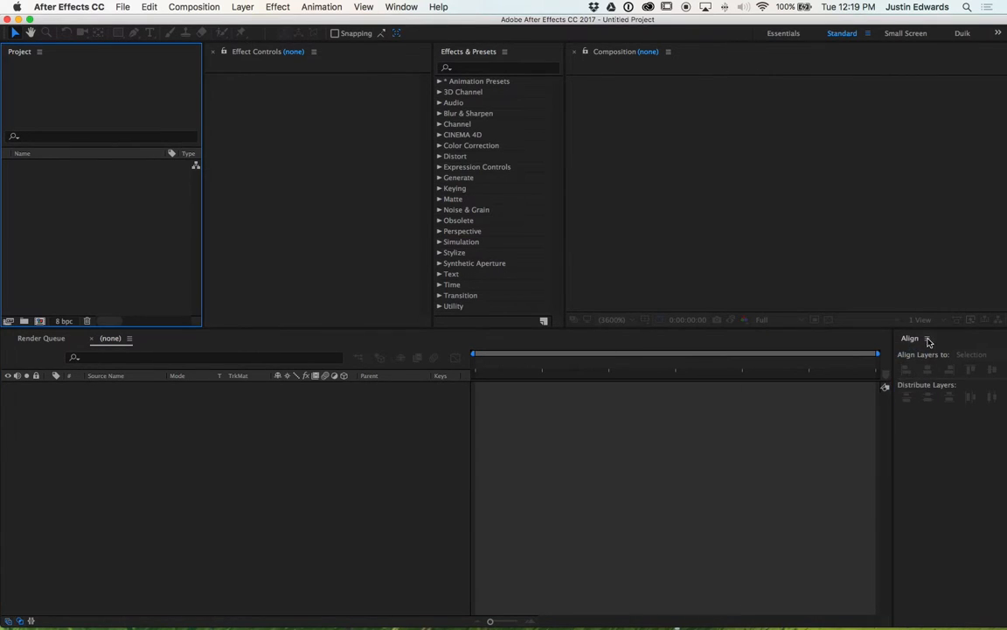
{"action": "left_click", "coordinate": [927, 339]}
{"action": "left_click", "coordinate": [985, 357]}
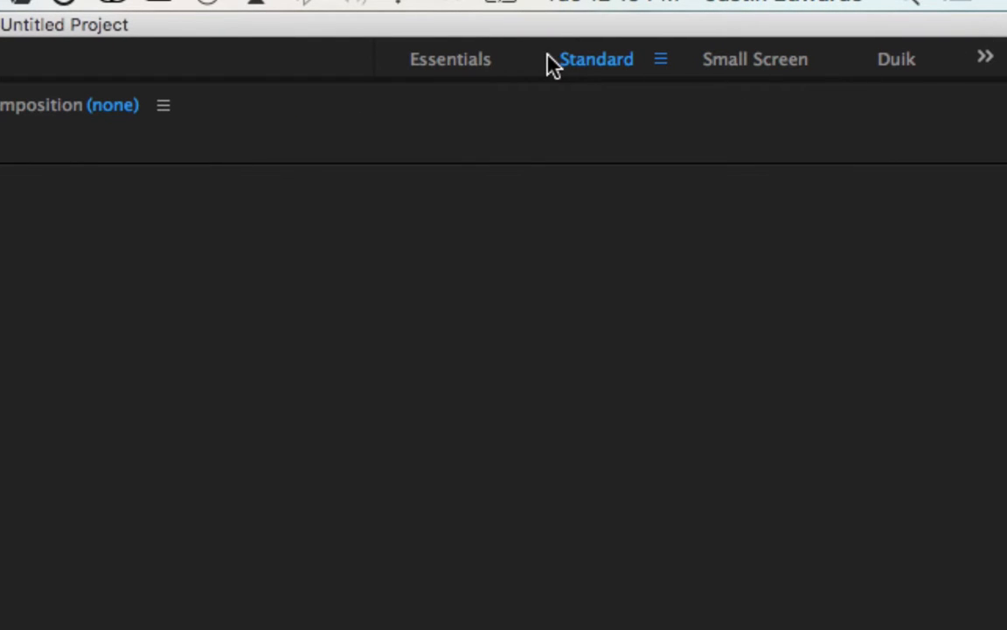
Compare the Essentials, Small Screen and Standard workspaces, look through the additional workspace choices, and return to Standard
{"action": "left_click", "coordinate": [454, 63]}
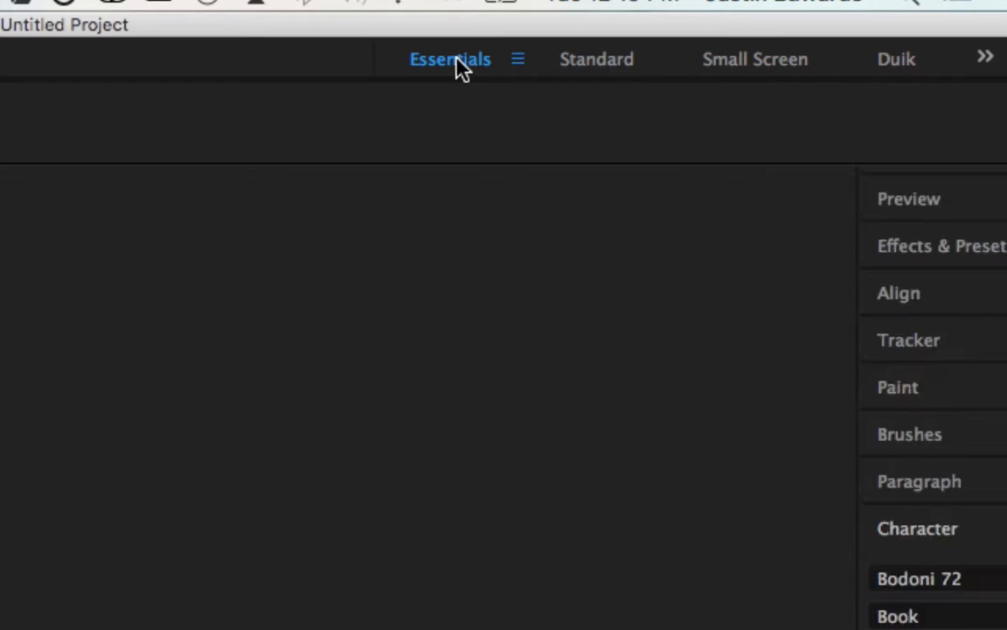
{"action": "left_click", "coordinate": [713, 75]}
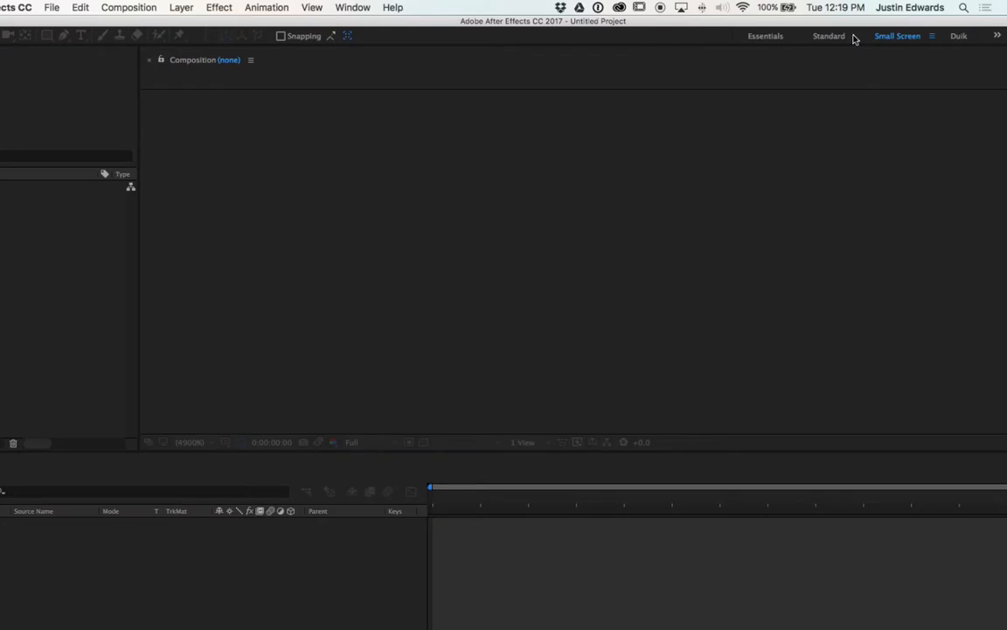
{"action": "left_click", "coordinate": [672, 57]}
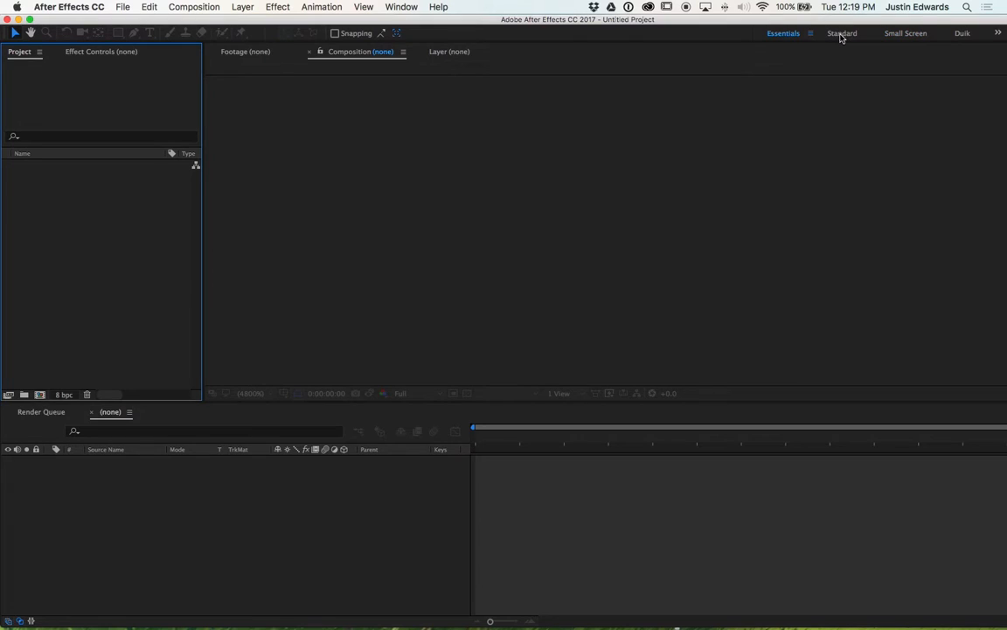
{"action": "left_click", "coordinate": [842, 36]}
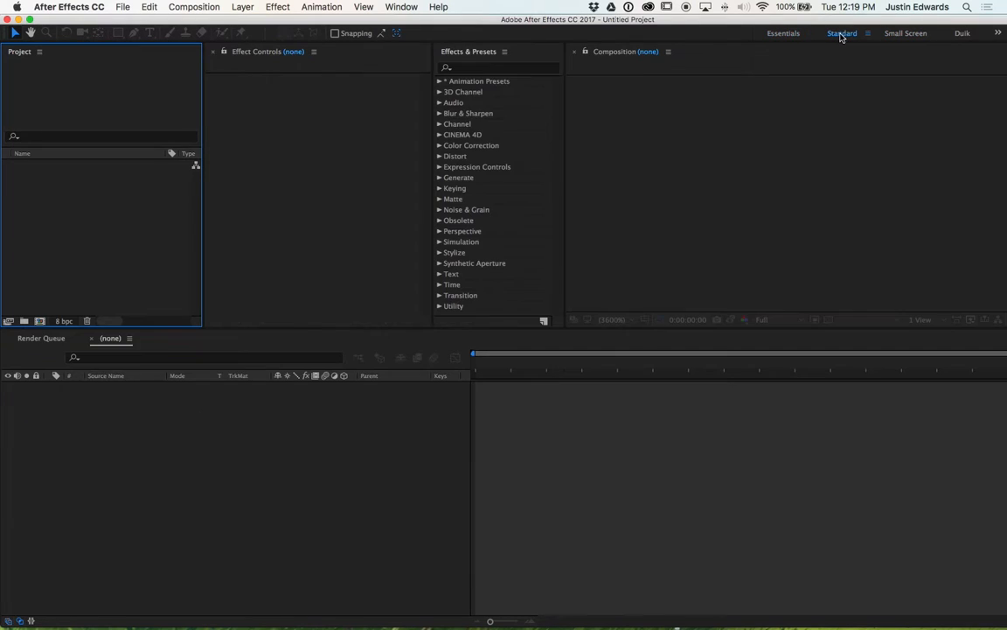
{"action": "left_click", "coordinate": [998, 33]}
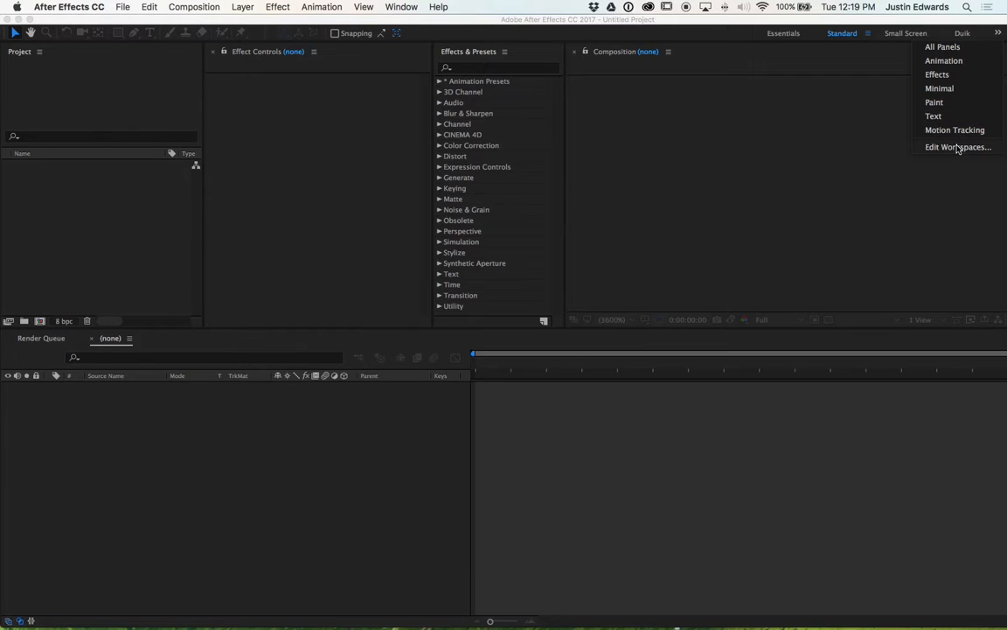
{"action": "left_click", "coordinate": [785, 67]}
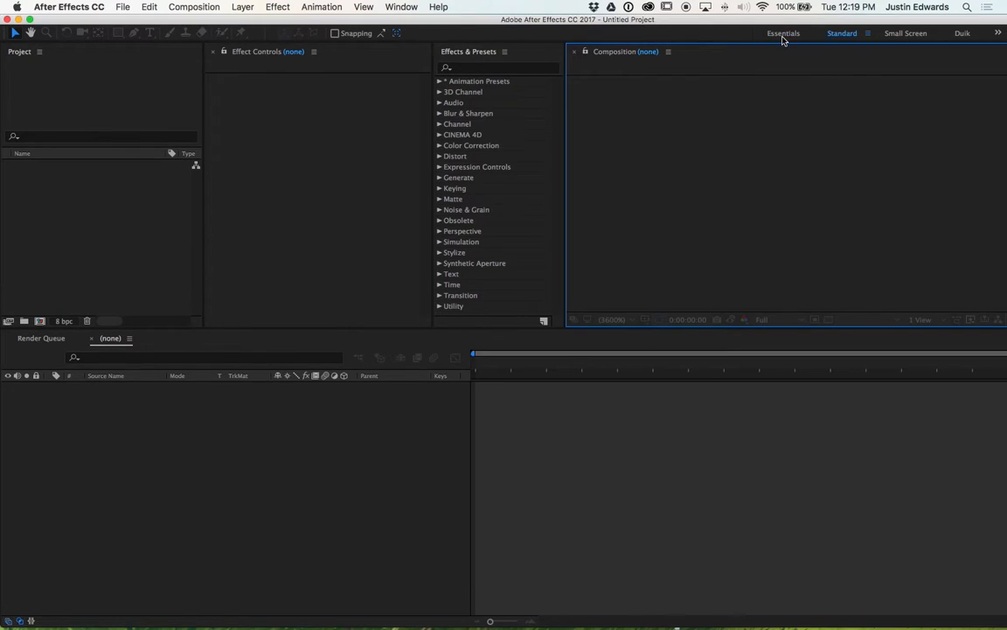
{"action": "left_click", "coordinate": [784, 35]}
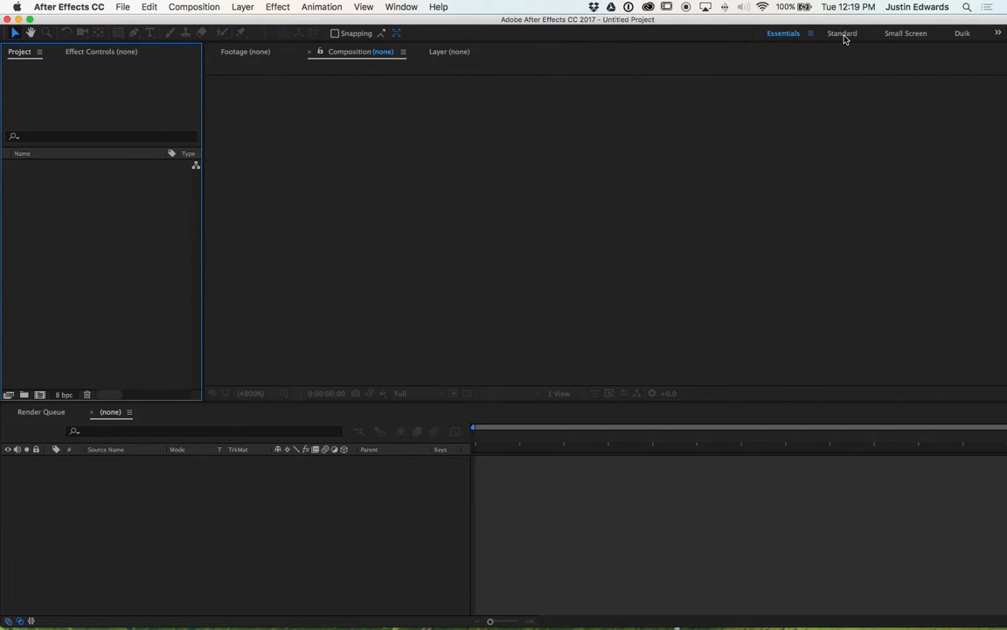
{"action": "left_click", "coordinate": [842, 35]}
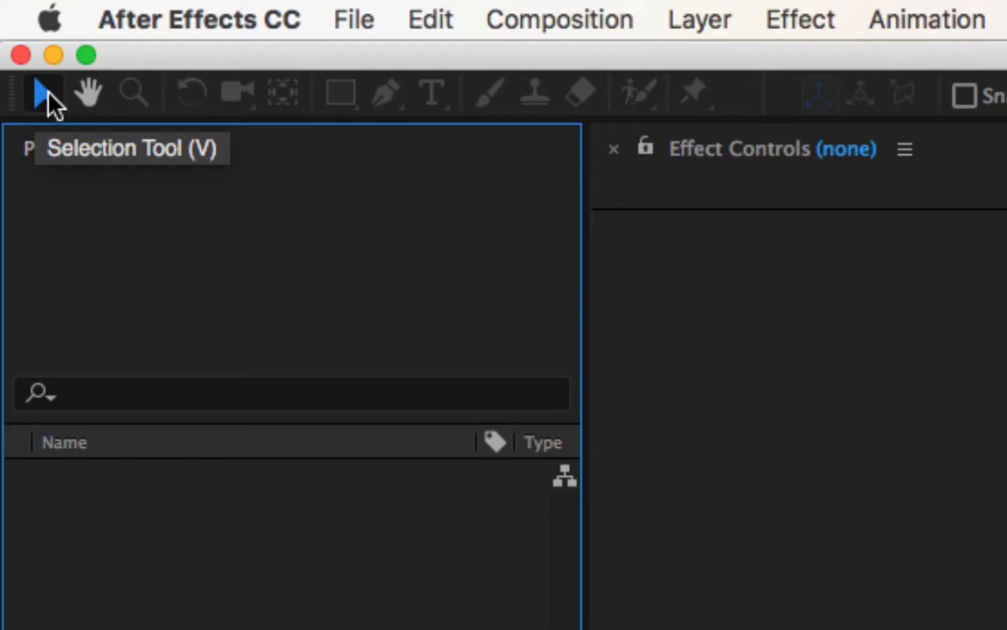
Activate the Hand tool and make the Project panel the active one
{"action": "left_click", "coordinate": [81, 96]}
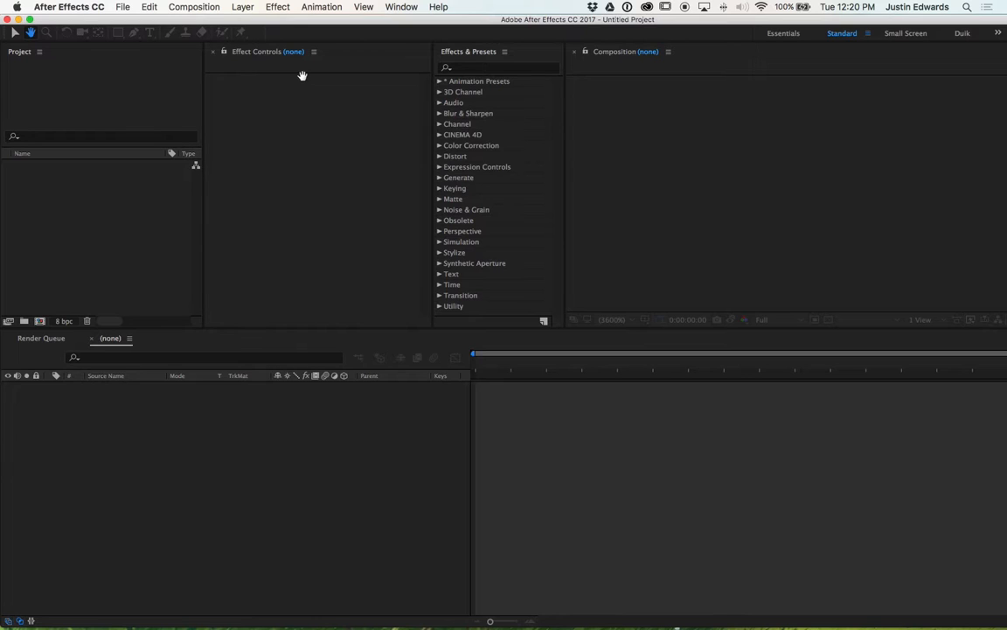
{"action": "left_click", "coordinate": [123, 73]}
{"action": "left_click", "coordinate": [361, 94]}
{"action": "left_click", "coordinate": [603, 130]}
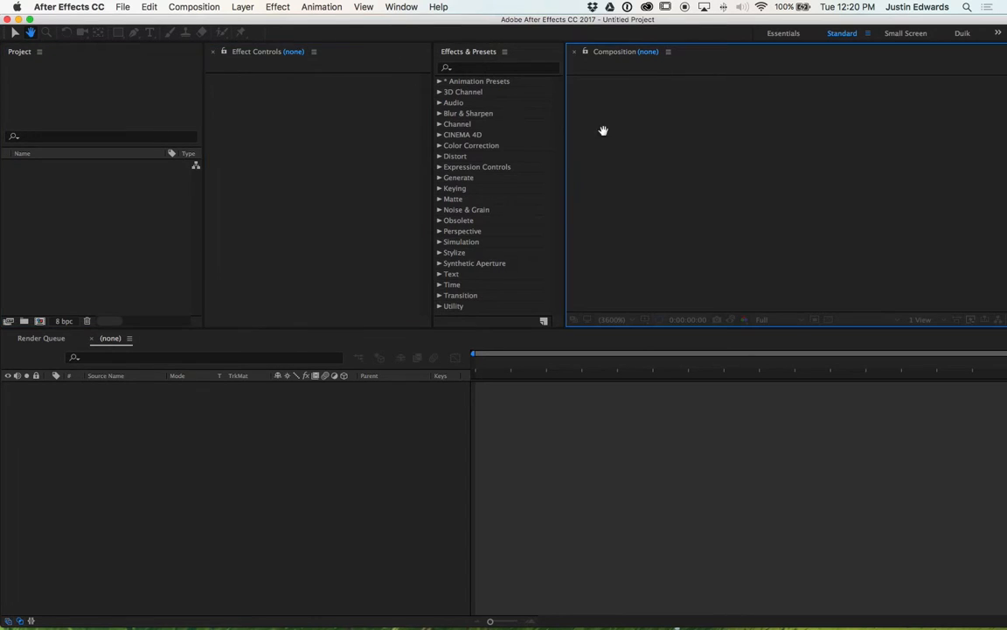
{"action": "left_click", "coordinate": [250, 119]}
{"action": "left_click", "coordinate": [119, 82]}
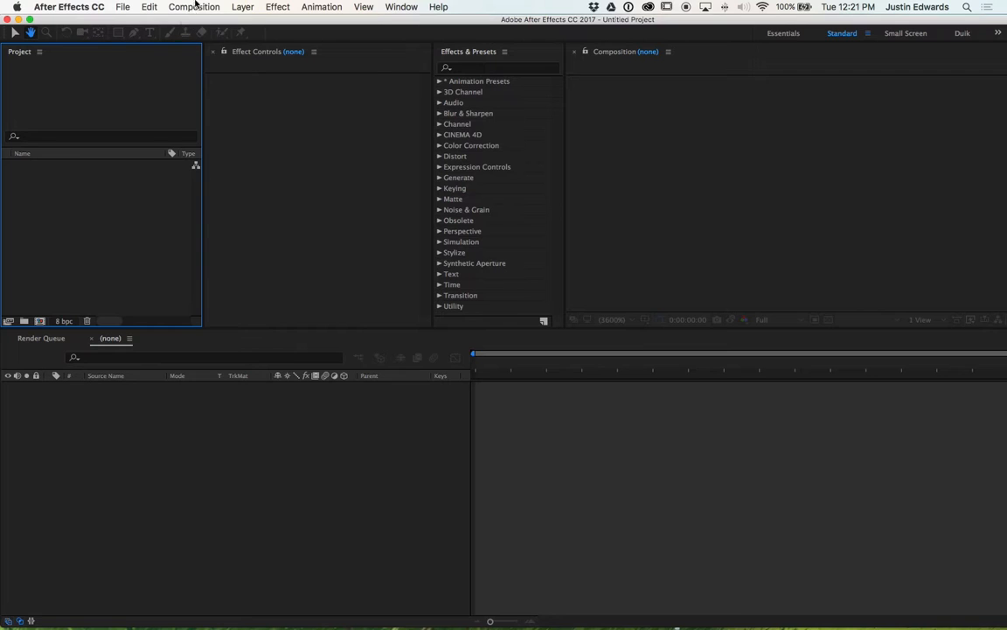
{"action": "left_click", "coordinate": [197, 7]}
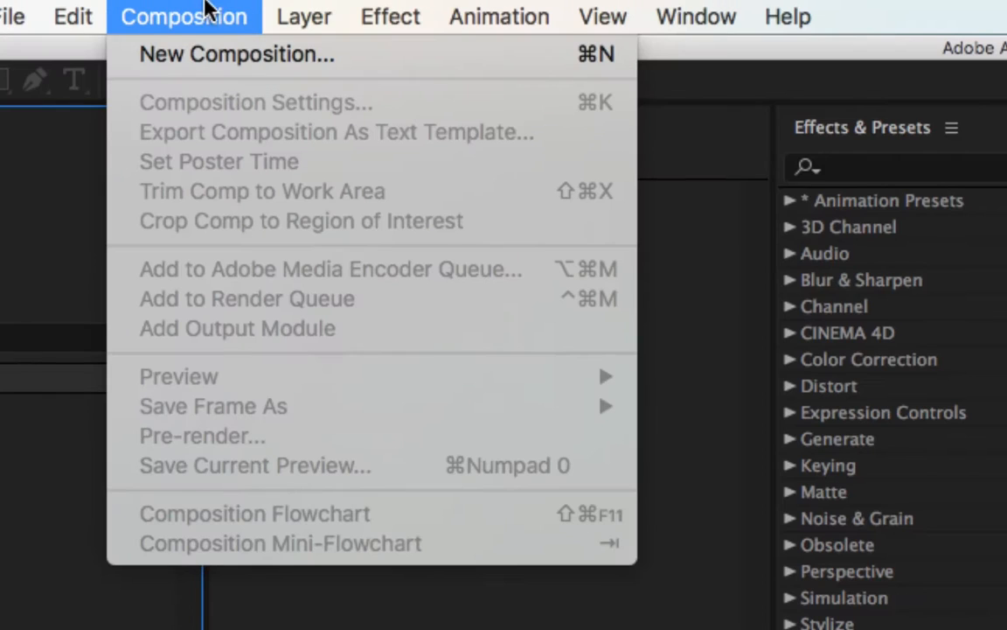
{"action": "left_click", "coordinate": [234, 59]}
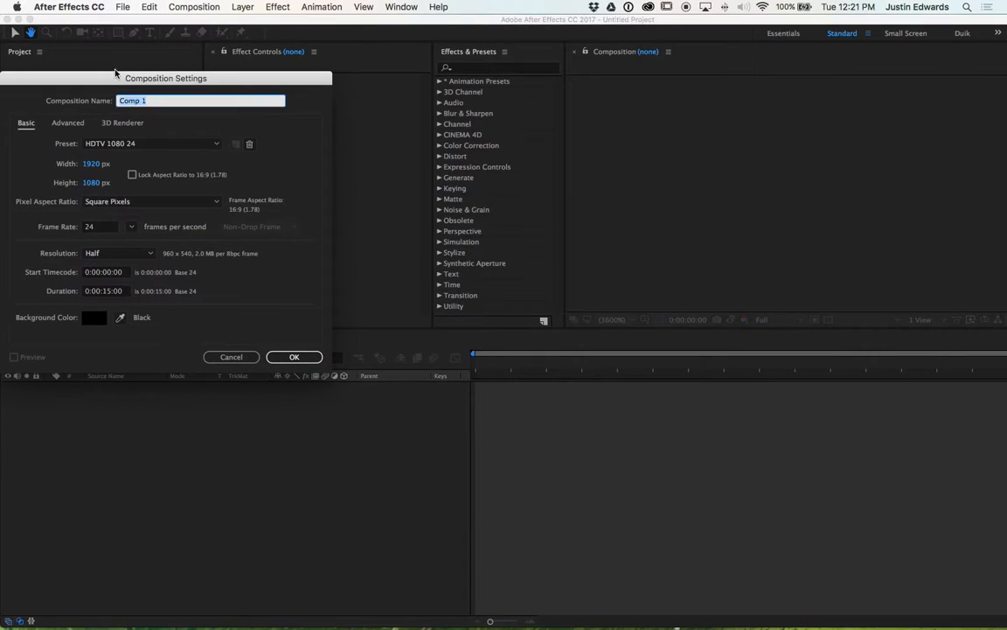
{"action": "left_click", "coordinate": [232, 356]}
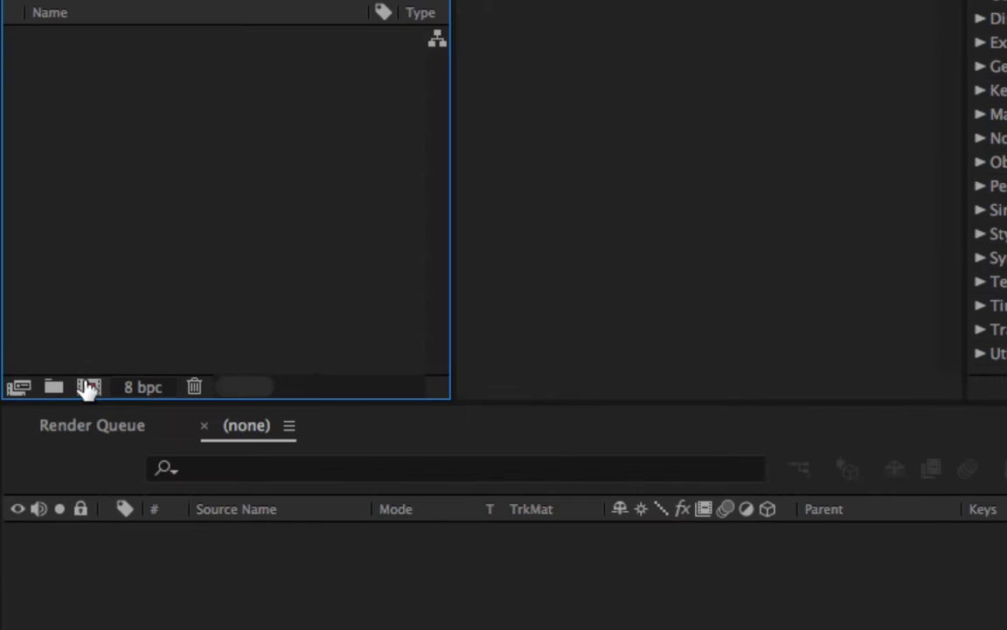
Start a new composition, move its settings dialog toward the middle of the workspace, and set the width to 1080 px
{"action": "left_click", "coordinate": [88, 388]}
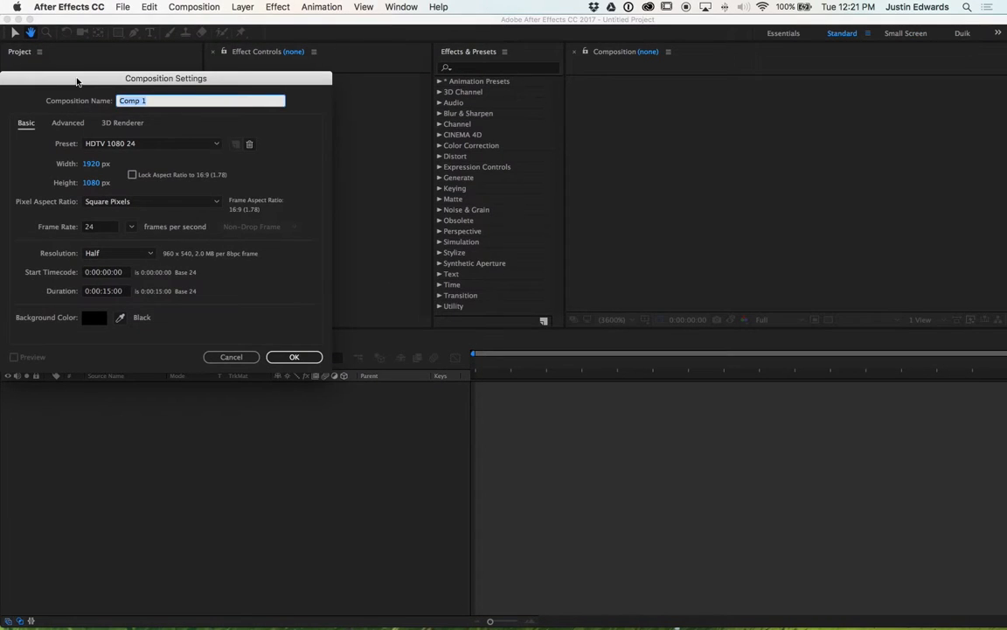
{"action": "left_click_drag", "start_coordinate": [56, 39], "coordinate": [514, 209]}
{"action": "left_click_drag", "start_coordinate": [365, 188], "coordinate": [381, 189]}
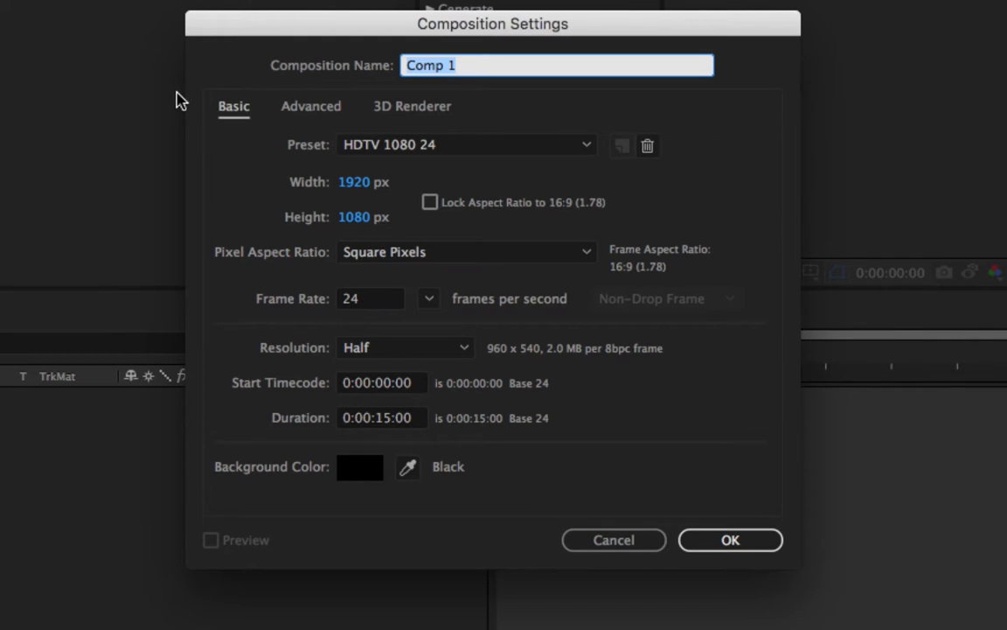
{"action": "left_click", "coordinate": [232, 110]}
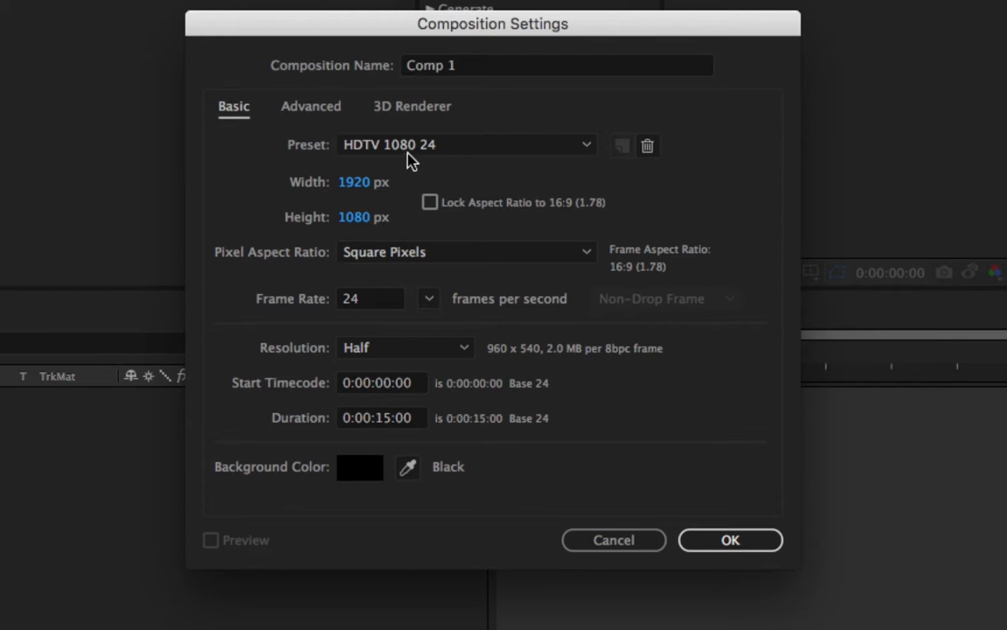
{"action": "left_click", "coordinate": [530, 151]}
{"action": "left_click", "coordinate": [673, 140]}
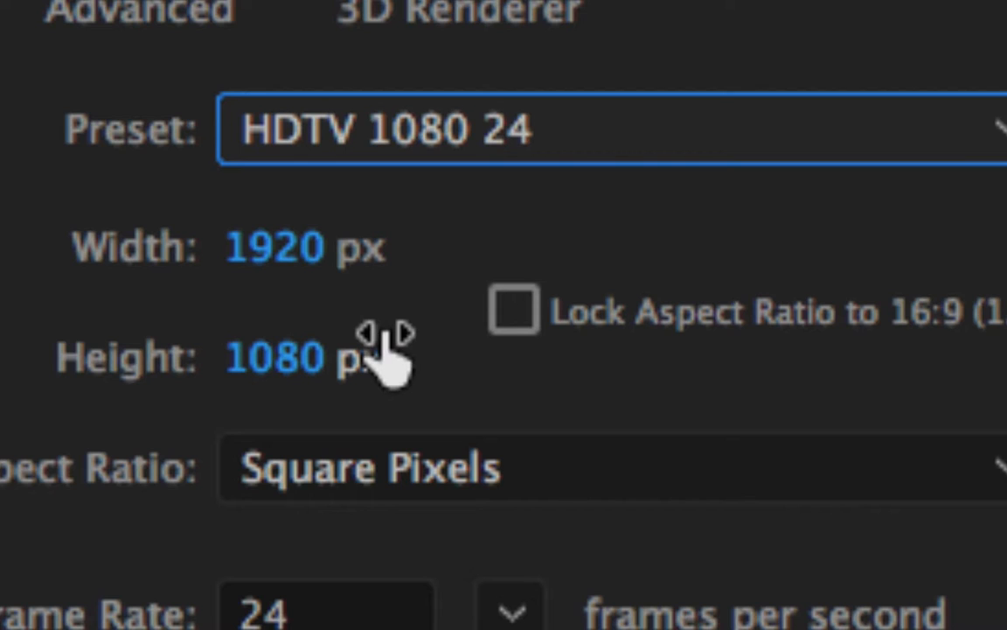
{"action": "left_click", "coordinate": [288, 258]}
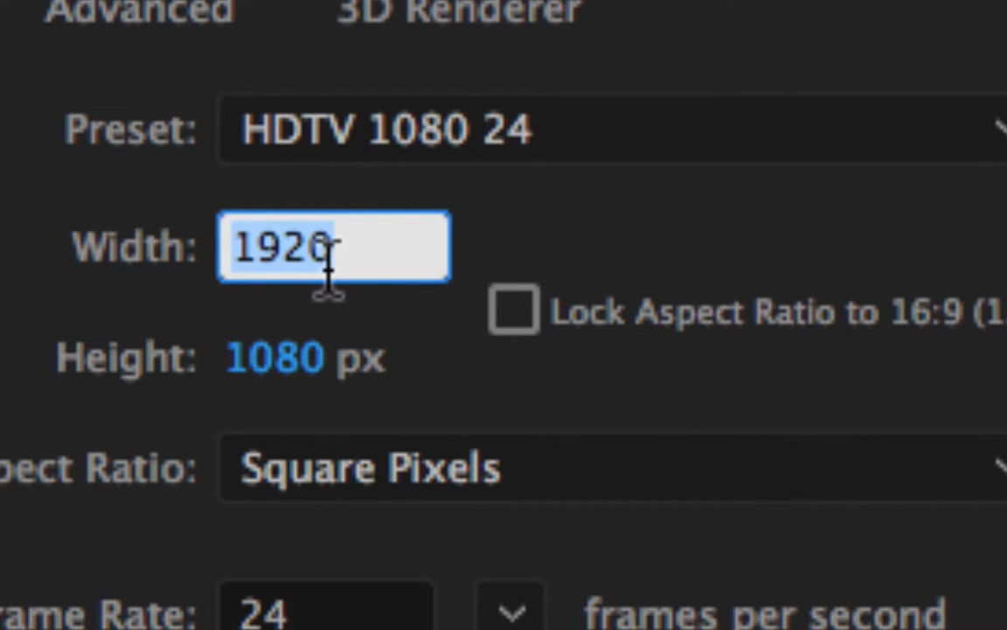
{"action": "type", "text": "1080"}
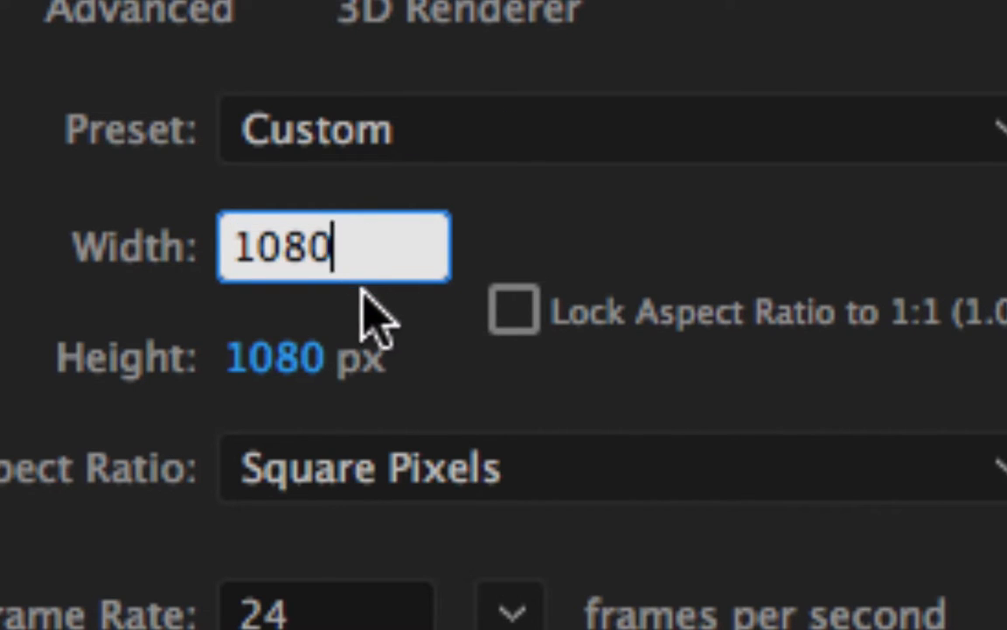
Set the composition width to 1920 px, matching the HDTV 1080 24 preset, and create the composition
{"action": "key", "text": "Tab"}
{"action": "left_click", "coordinate": [500, 366]}
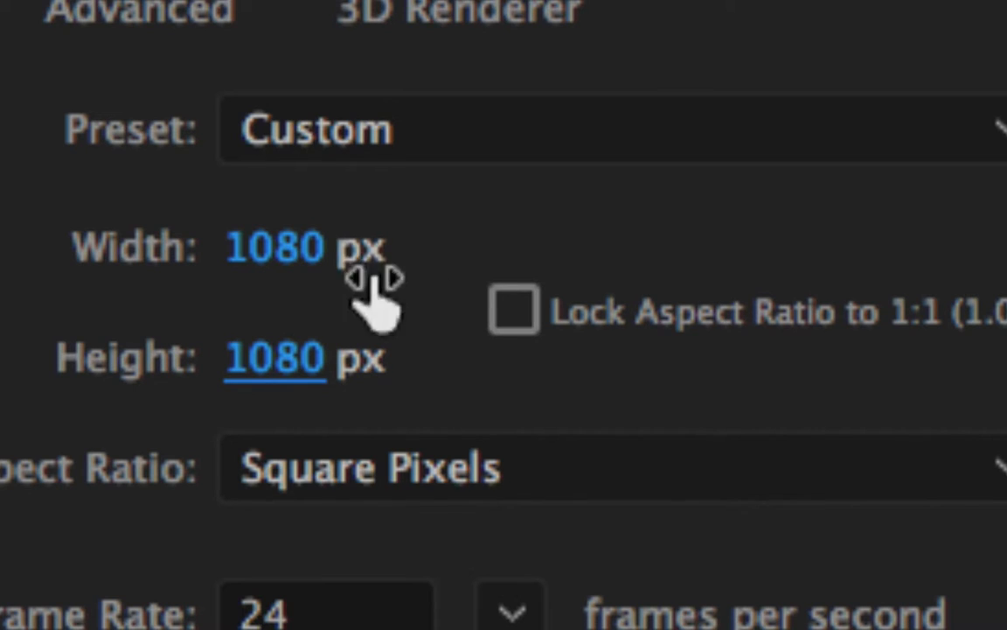
{"action": "left_click", "coordinate": [302, 255]}
{"action": "type", "text": "1920"}
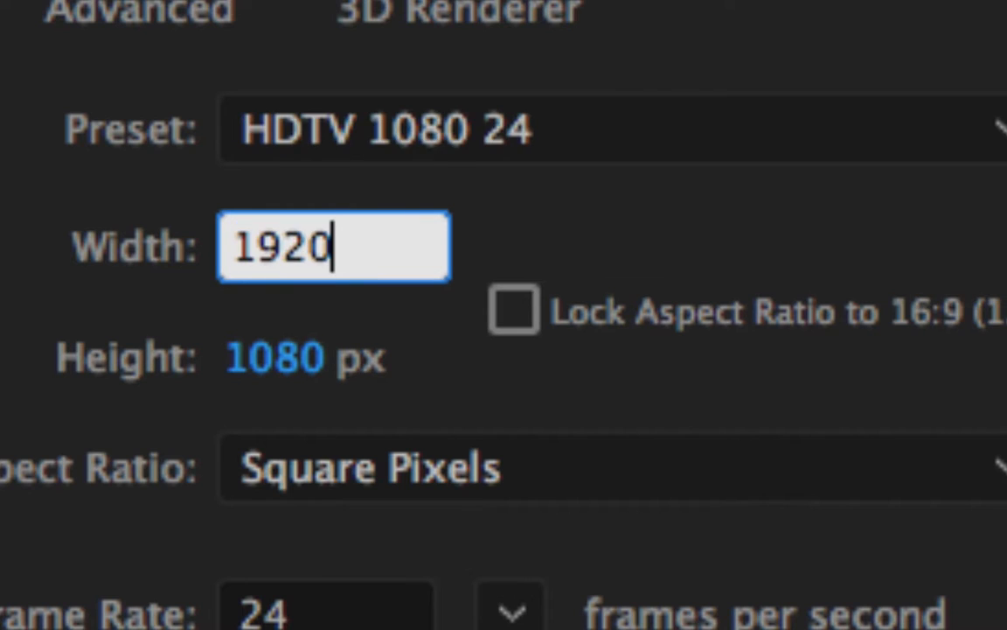
{"action": "key", "text": "Return"}
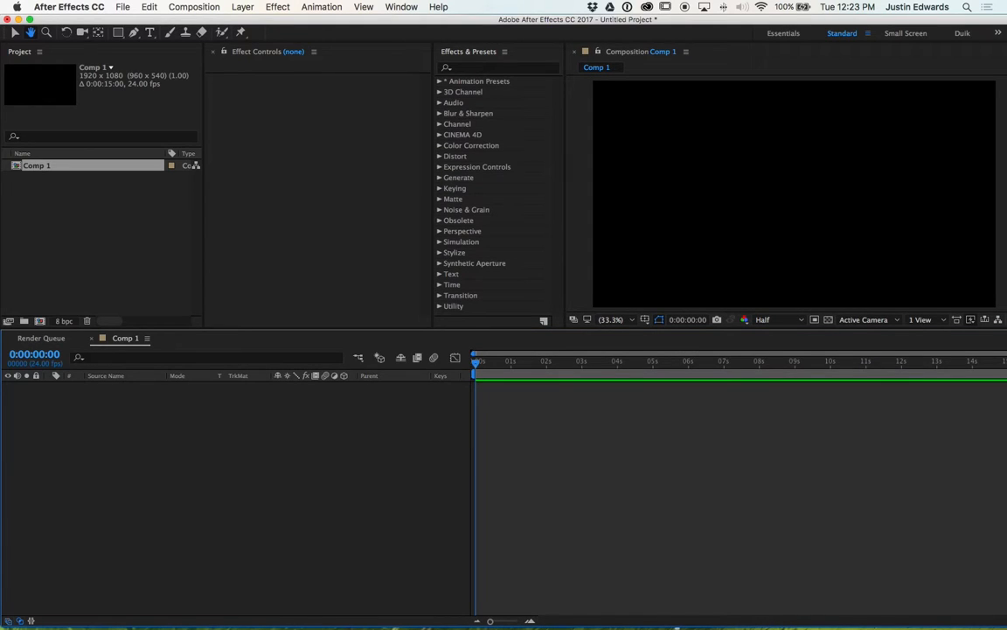
Reopen the settings of Comp 1 and look through the pixel aspect ratio options, keeping Square Pixels
{"action": "right_click", "coordinate": [21, 165]}
{"action": "left_click", "coordinate": [52, 175]}
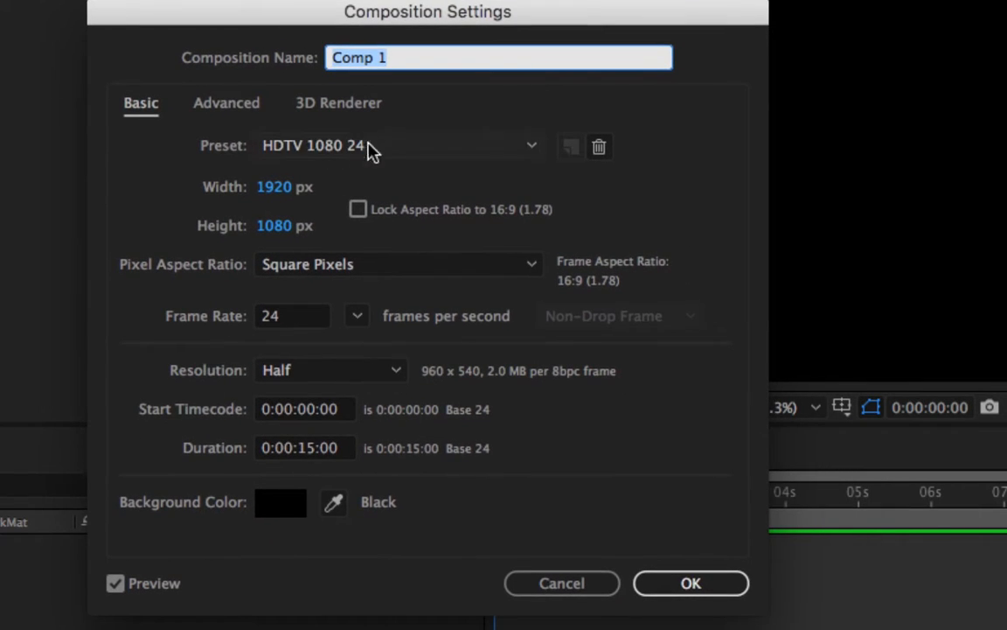
{"action": "left_click", "coordinate": [372, 264]}
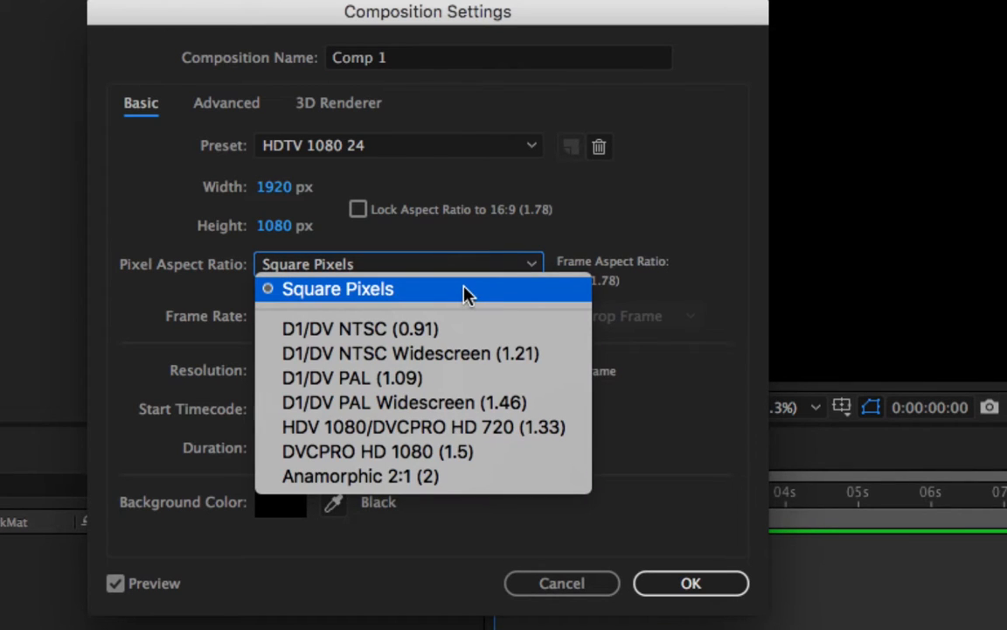
{"action": "left_click", "coordinate": [248, 284]}
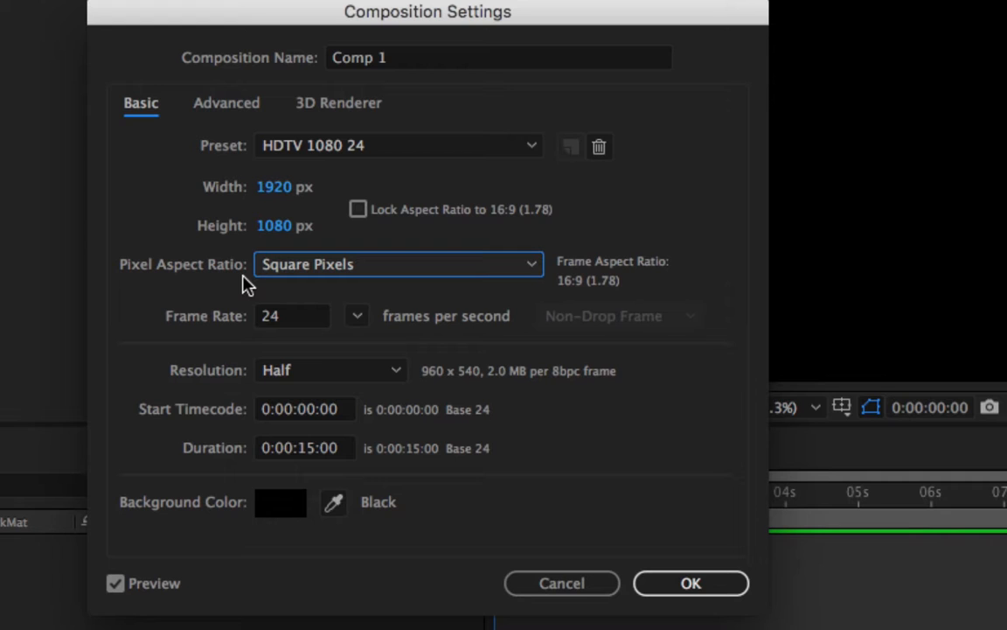
{"action": "left_click", "coordinate": [415, 273]}
{"action": "left_click", "coordinate": [418, 269]}
Examine the available frame rates for the composition, keeping 24 frames per second
{"action": "left_click", "coordinate": [322, 317]}
{"action": "left_click", "coordinate": [221, 321]}
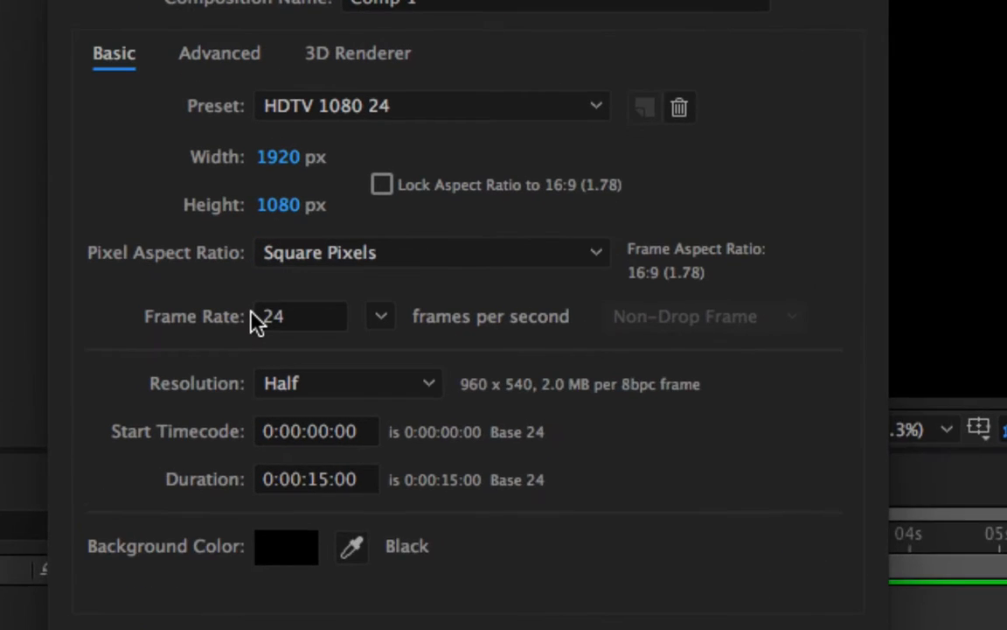
{"action": "left_click", "coordinate": [399, 318]}
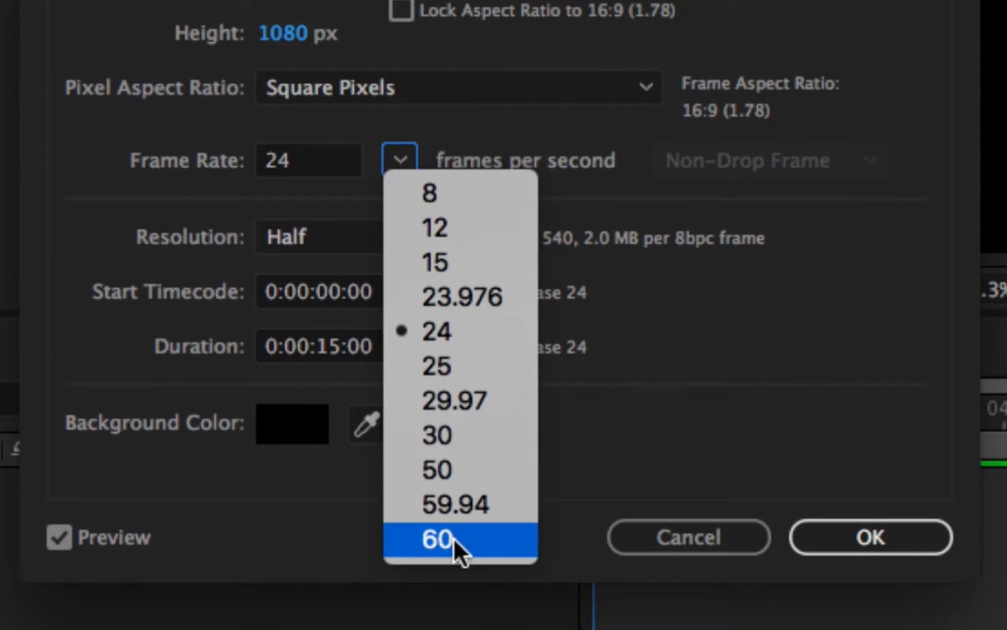
{"action": "left_click", "coordinate": [198, 213]}
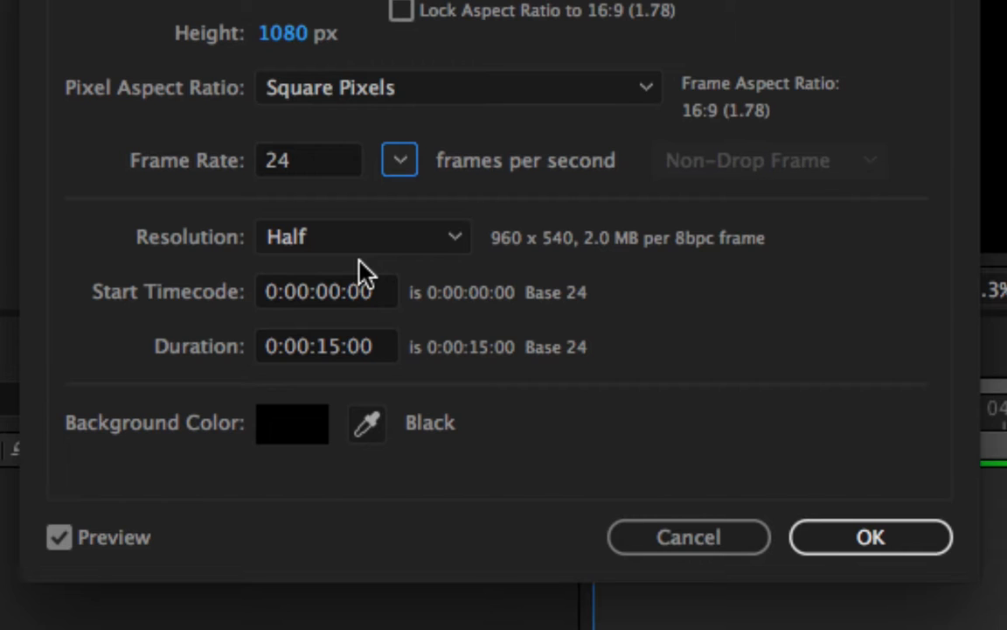
{"action": "left_click", "coordinate": [399, 159]}
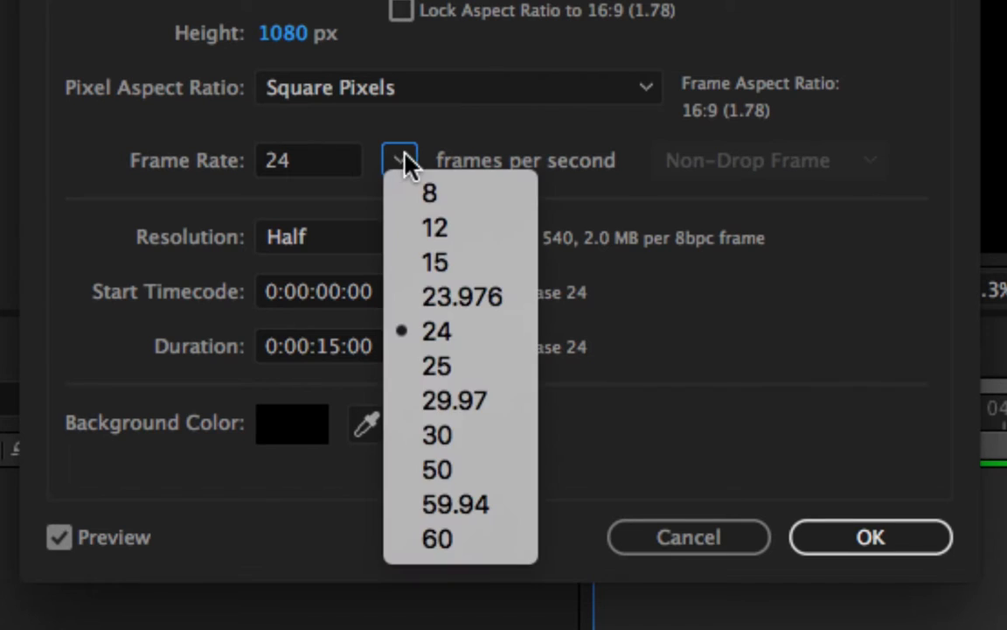
{"action": "left_click", "coordinate": [473, 161]}
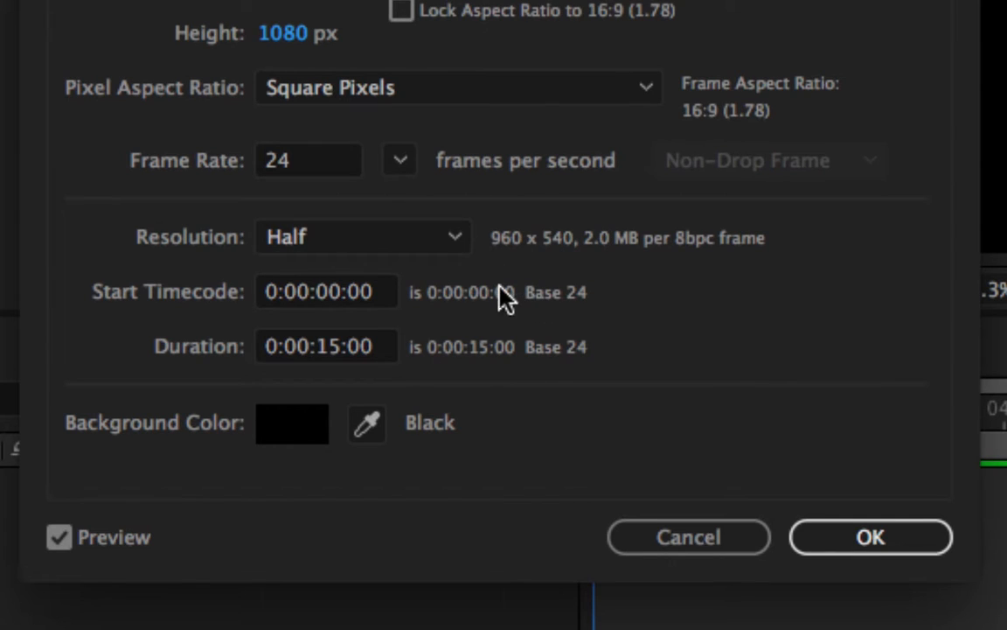
Examine the composition's resolution choices, keeping Half
{"action": "left_click", "coordinate": [454, 239]}
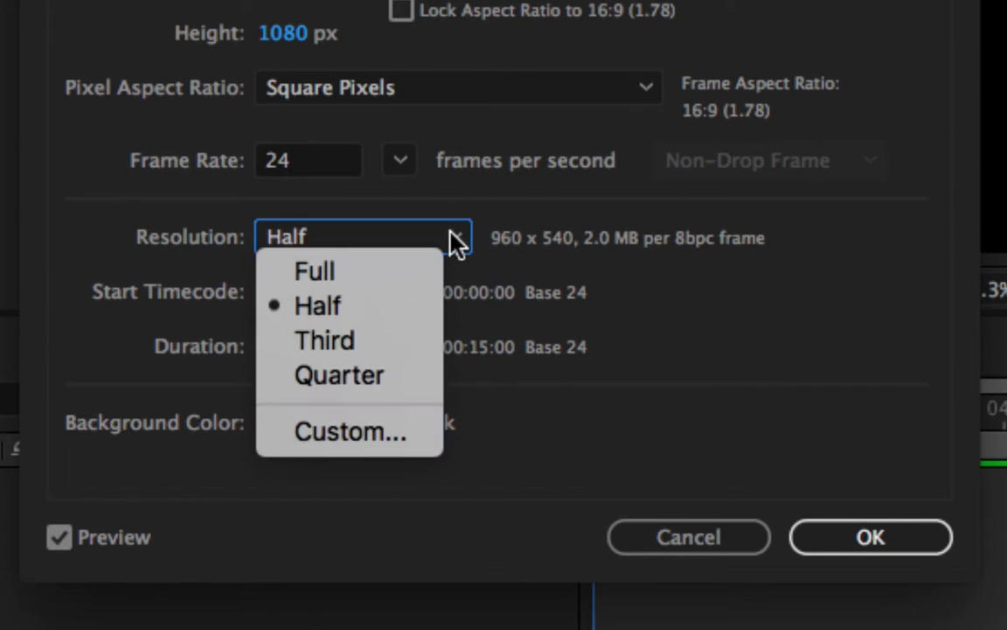
{"action": "left_click", "coordinate": [466, 251]}
{"action": "left_click", "coordinate": [465, 248]}
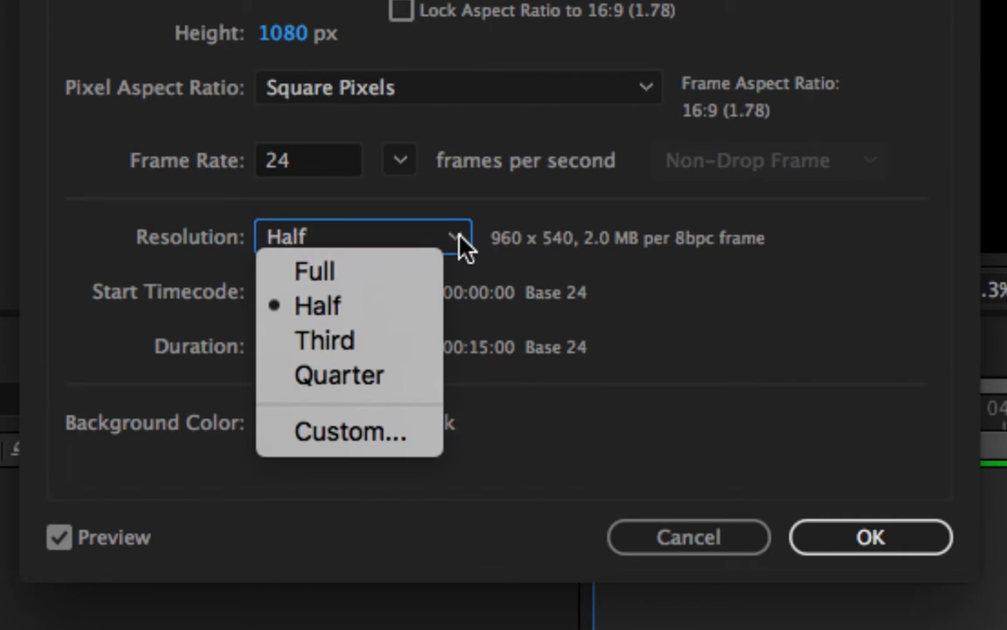
{"action": "left_click", "coordinate": [544, 254]}
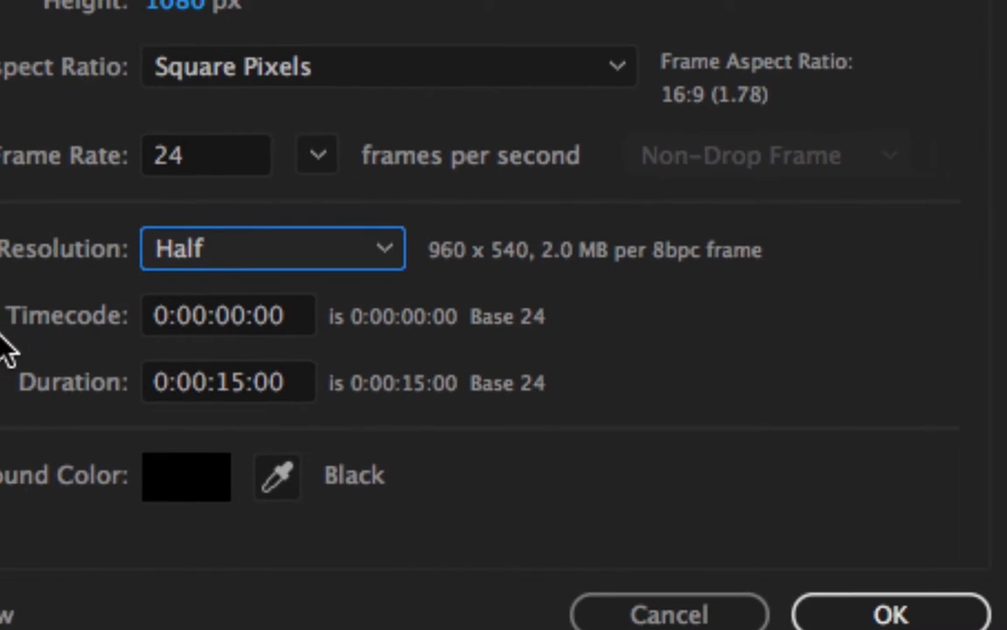
Try a start timecode of 1:00:00:00 and a minus sign in the hour place, and reset it to 0:00:00:00
{"action": "left_click", "coordinate": [169, 316]}
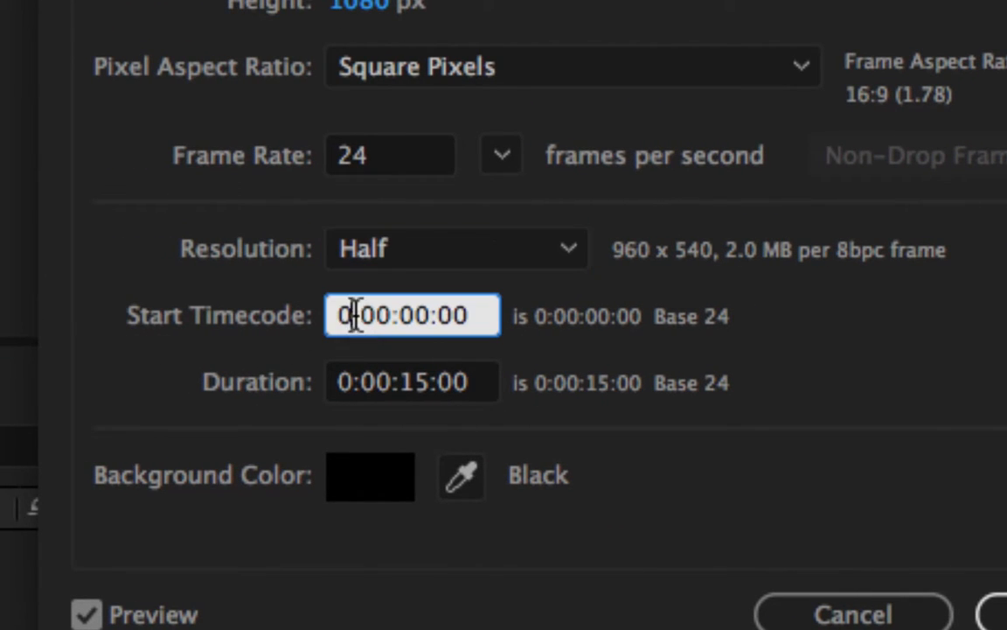
{"action": "type", "text": "1"}
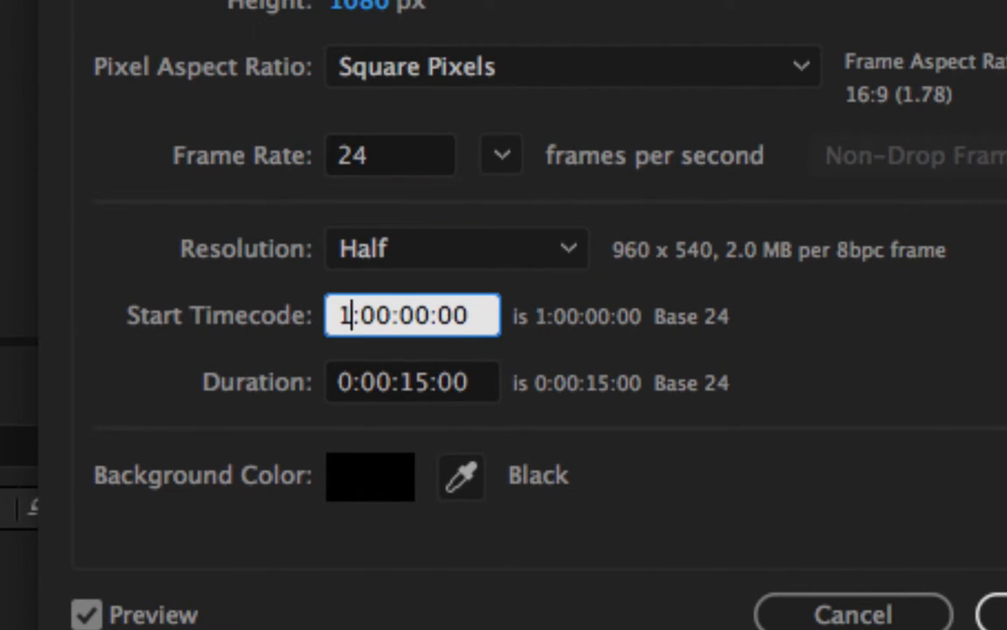
{"action": "key", "text": "Tab"}
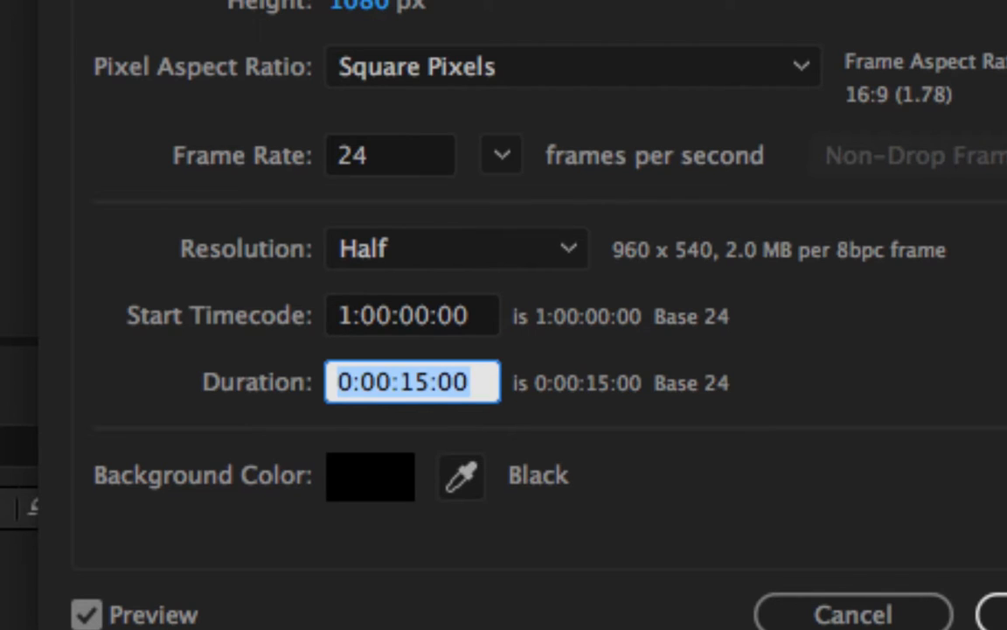
{"action": "key", "text": "shift+Tab"}
{"action": "left_click", "coordinate": [352, 314]}
{"action": "key", "text": "BackSpace"}
{"action": "type", "text": "-"}
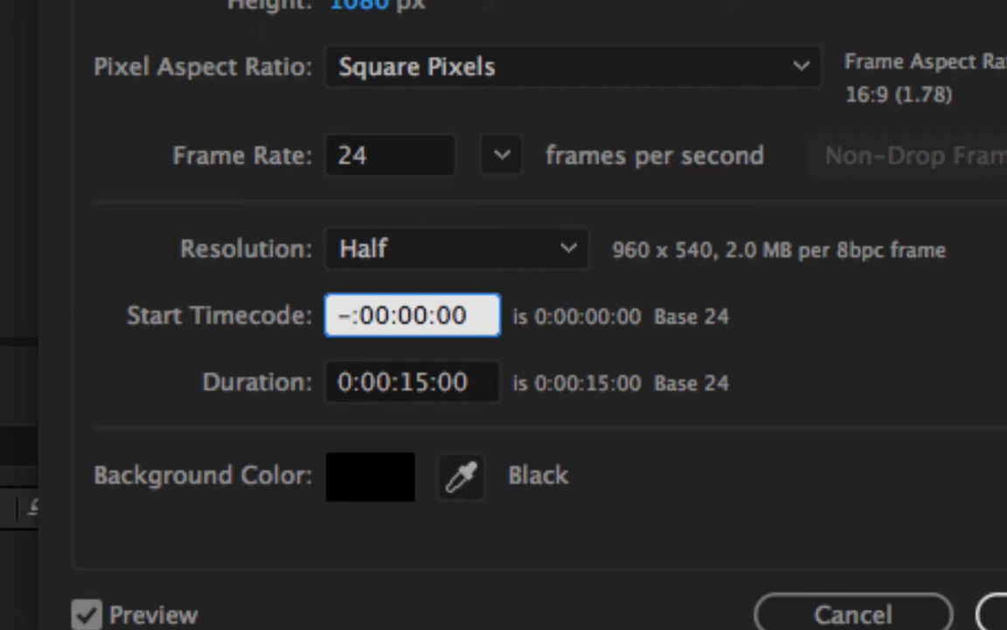
{"action": "key", "text": "BackSpace"}
{"action": "type", "text": "0"}
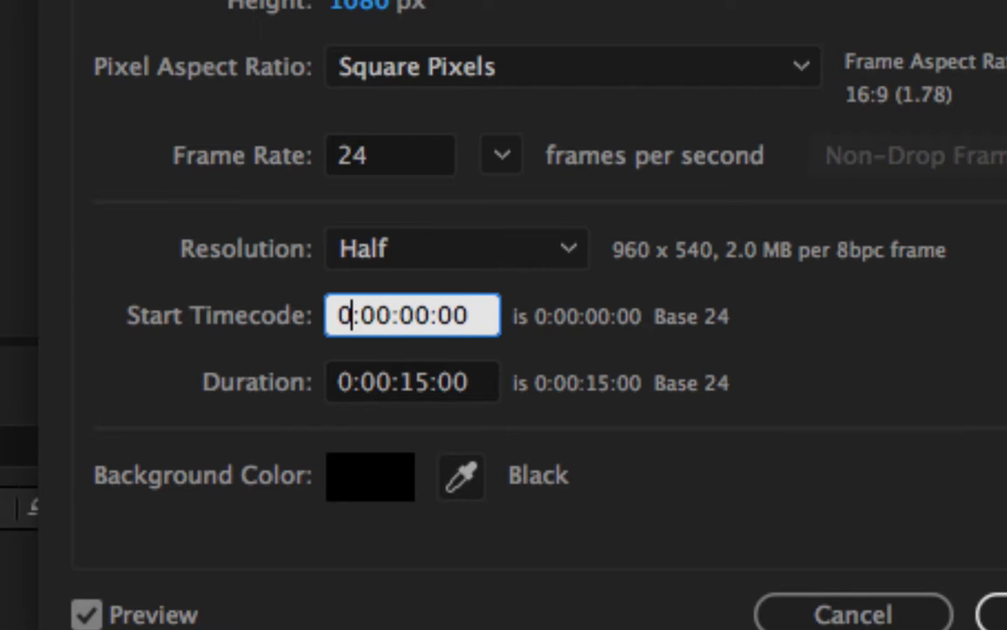
Set the composition's duration to 0:00:05:00
{"action": "key", "text": "Tab"}
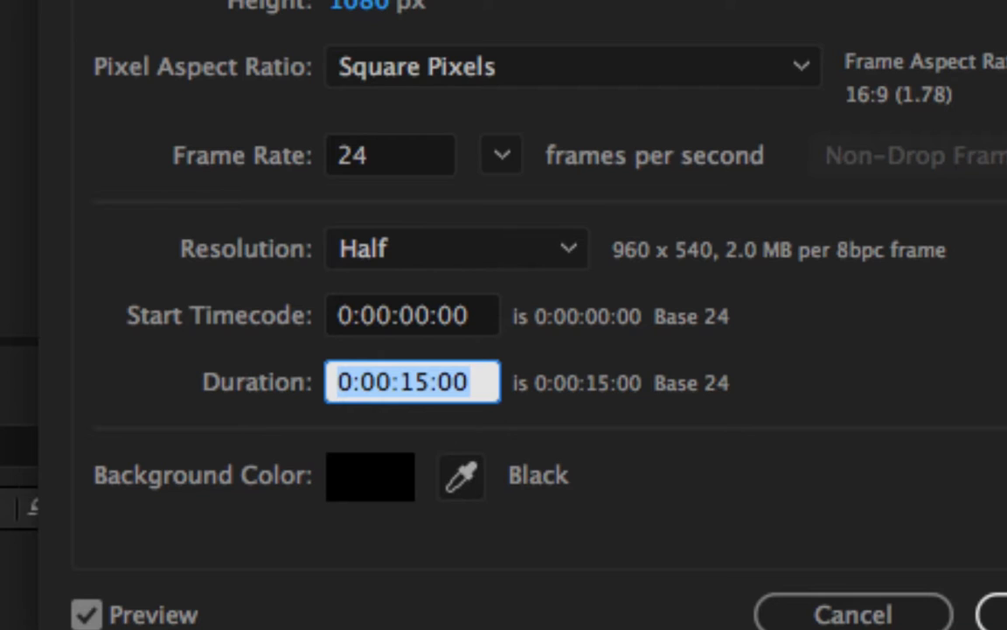
{"action": "key", "text": "Right"}
{"action": "key", "text": "Left"}
{"action": "key", "text": "Left"}
{"action": "key", "text": "Left"}
{"action": "key", "text": "Left"}
{"action": "key", "text": "BackSpace"}
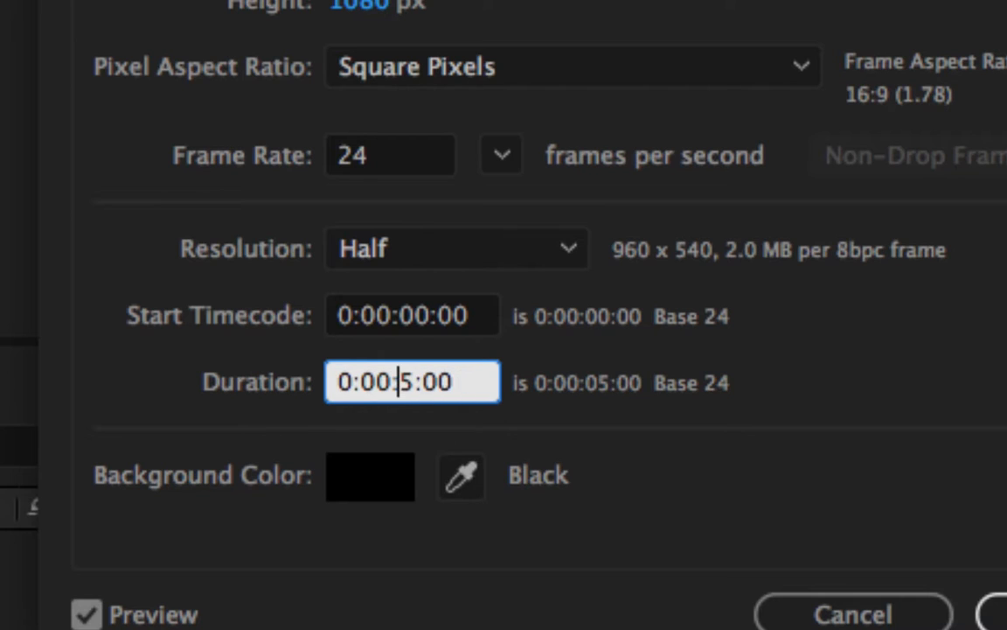
{"action": "type", "text": "0"}
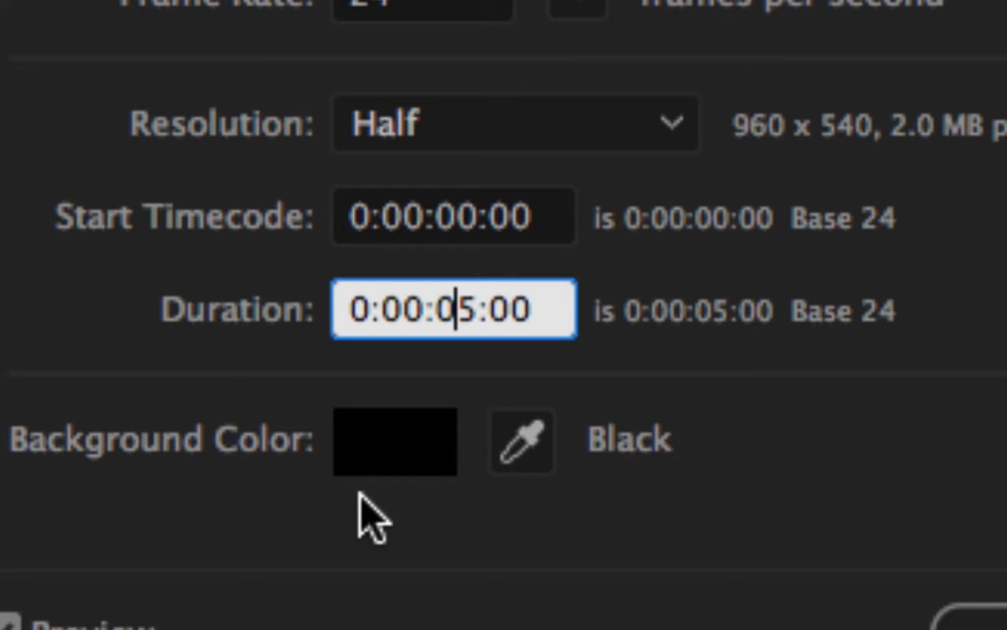
Try several background colors in the color picker, return to black, and apply the composition settings
{"action": "left_click", "coordinate": [409, 454]}
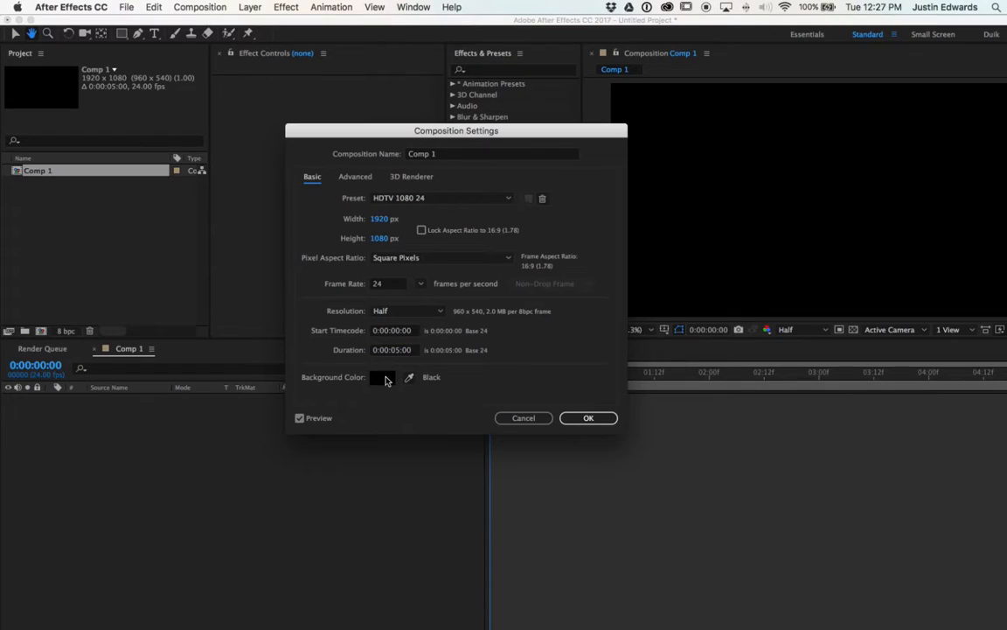
{"action": "left_click", "coordinate": [417, 442]}
{"action": "left_click_drag", "start_coordinate": [173, 74], "coordinate": [631, 219]}
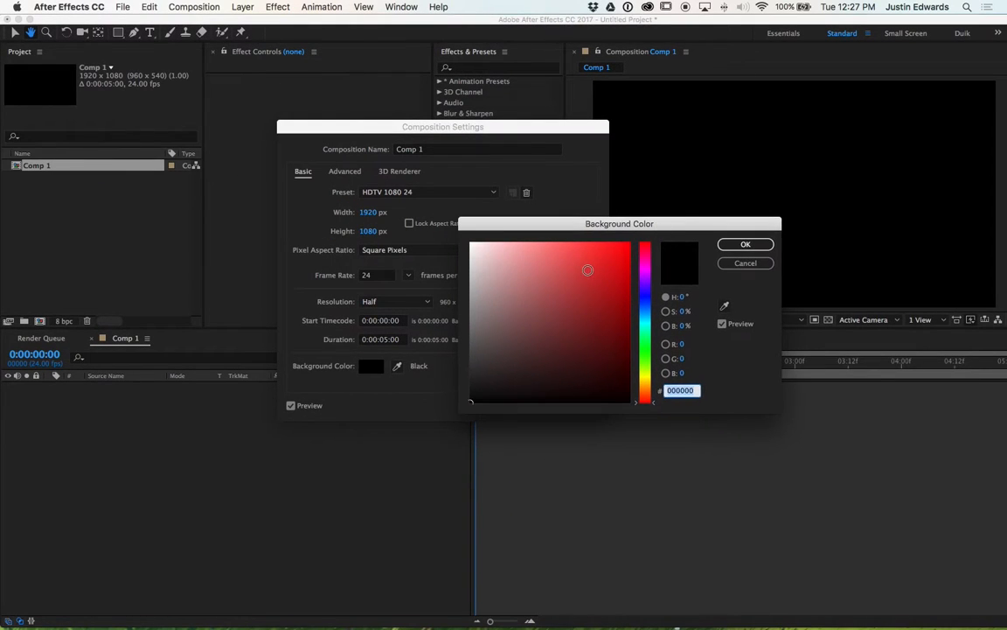
{"action": "left_click", "coordinate": [587, 271]}
{"action": "left_click", "coordinate": [578, 330]}
{"action": "left_click", "coordinate": [485, 250]}
{"action": "left_click", "coordinate": [531, 342]}
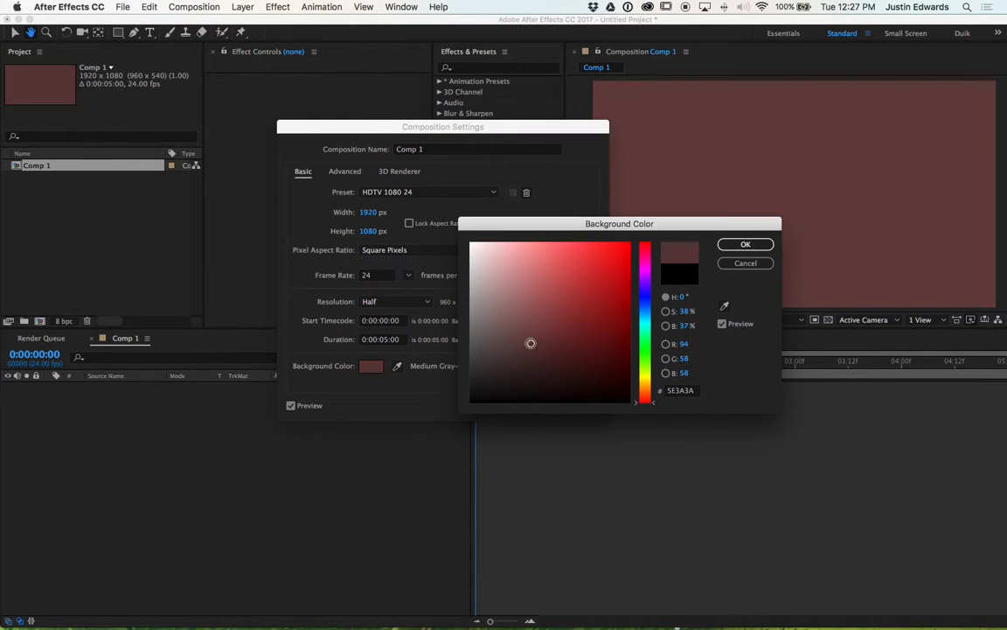
{"action": "left_click", "coordinate": [497, 290]}
{"action": "left_click_drag", "start_coordinate": [497, 290], "coordinate": [449, 464]}
{"action": "left_click", "coordinate": [745, 244]}
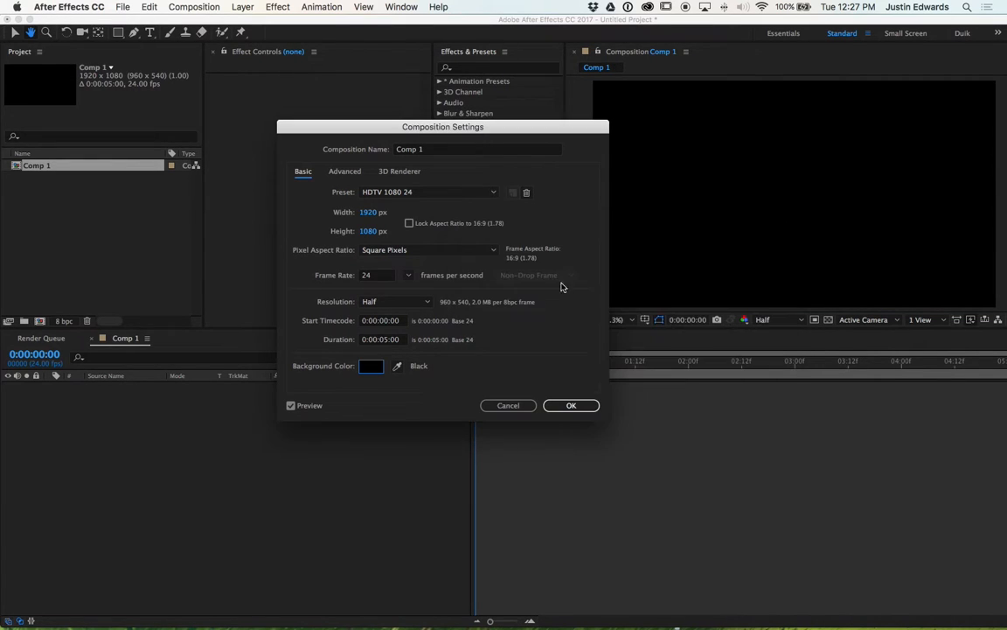
{"action": "left_click", "coordinate": [579, 406]}
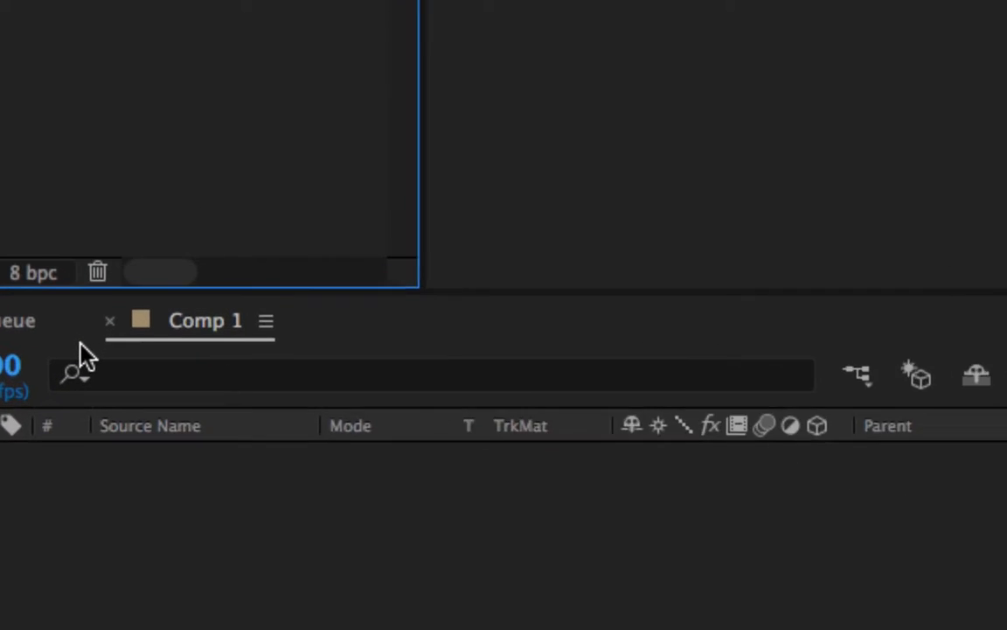
{"action": "mouse_move", "coordinate": [391, 325]}
{"action": "left_mouse_down"}
{"action": "mouse_move", "coordinate": [375, 322]}
{"action": "mouse_move", "coordinate": [405, 326]}
{"action": "mouse_move", "coordinate": [359, 322]}
{"action": "mouse_move", "coordinate": [395, 326]}
{"action": "left_mouse_up"}
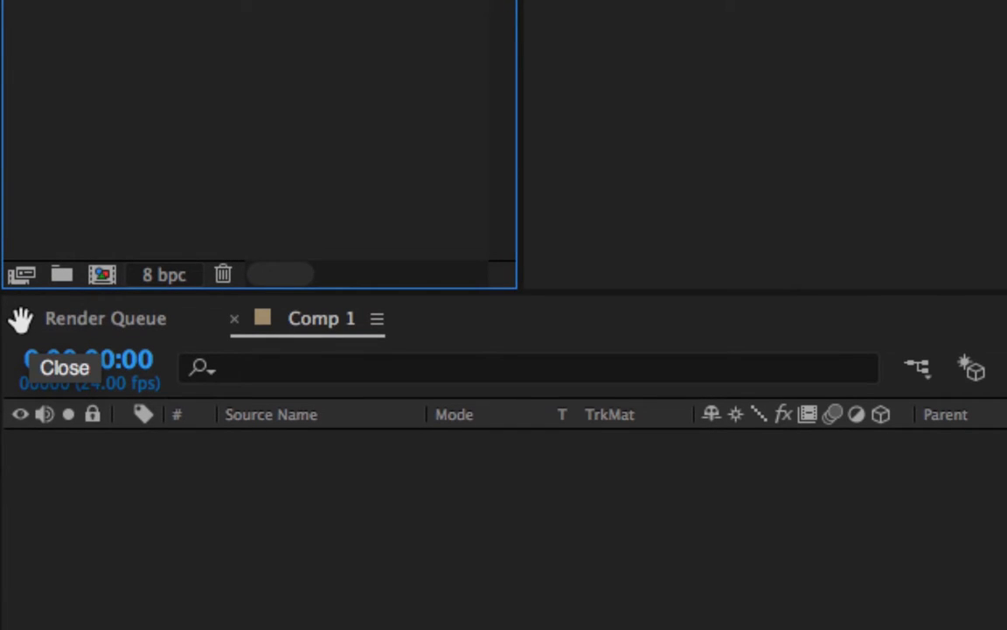
{"action": "left_click_drag", "start_coordinate": [197, 320], "coordinate": [315, 326]}
{"action": "left_click_drag", "start_coordinate": [187, 312], "coordinate": [139, 312]}
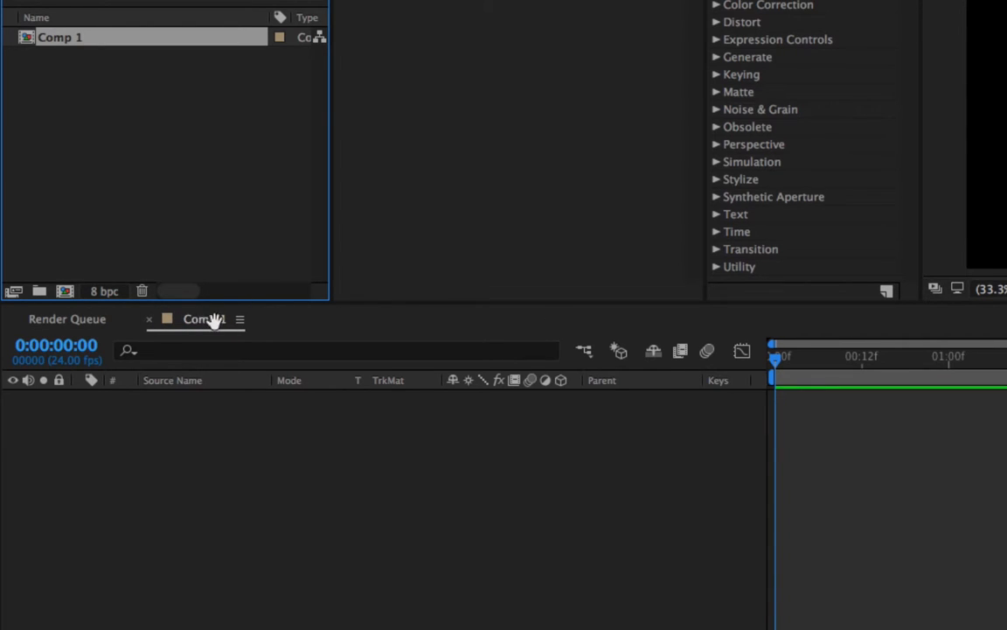
Create a second composition named Comp 2 with the HDTV 1080 24 preset and five-second duration, and view the Render Queue
{"action": "left_click", "coordinate": [65, 290]}
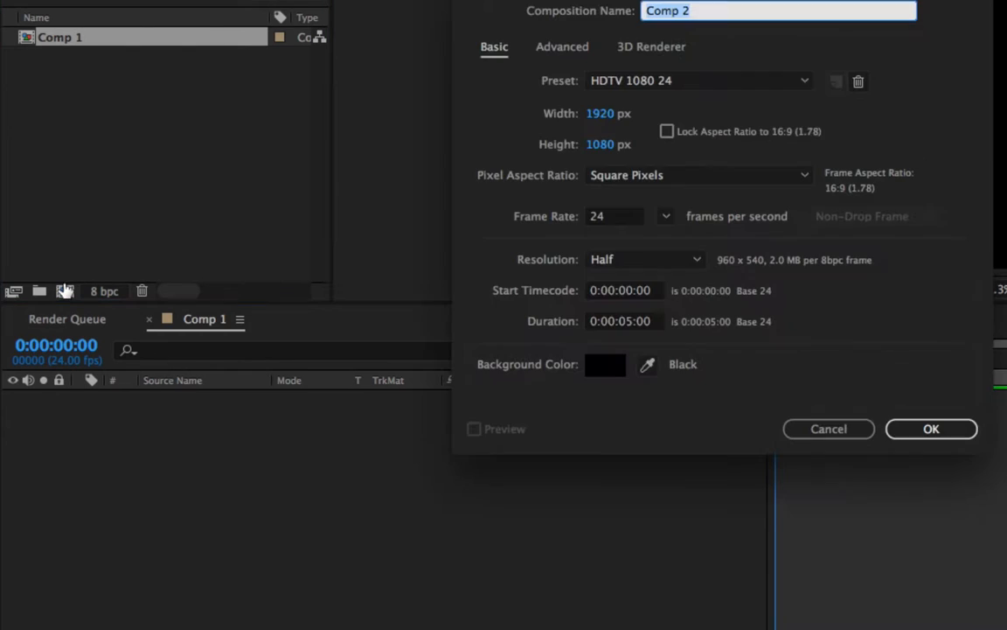
{"action": "key", "text": "Return"}
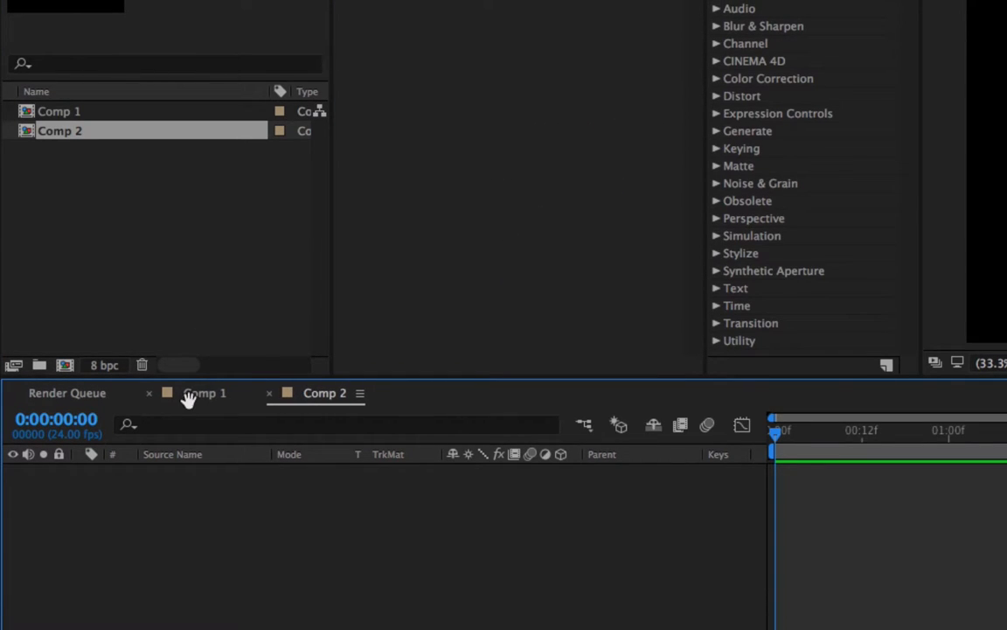
{"action": "scroll", "coordinate": [203, 396], "scroll_direction": "up", "scroll_amount": 2}
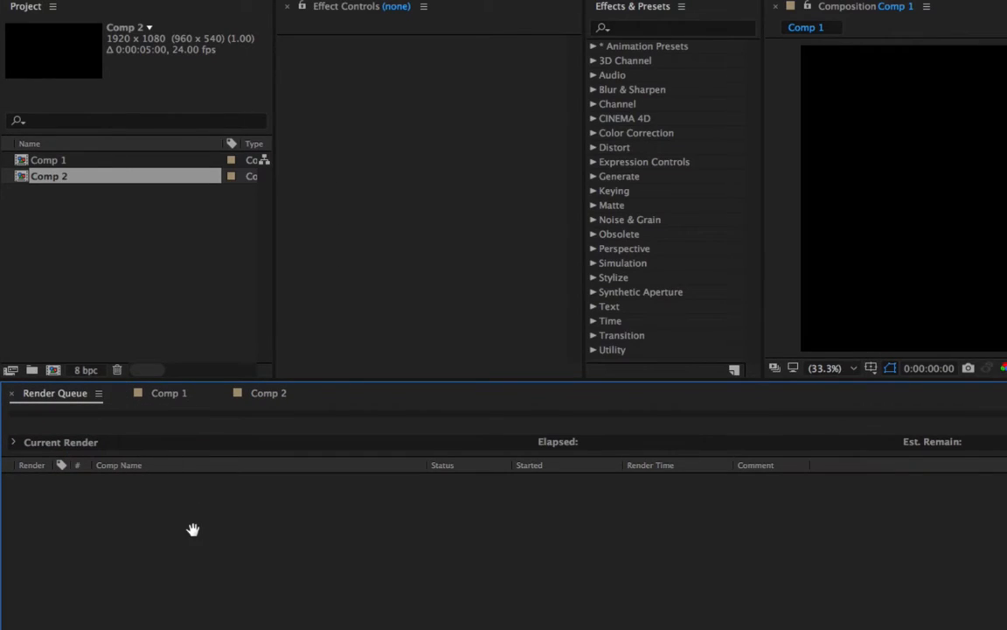
{"action": "left_click", "coordinate": [78, 223]}
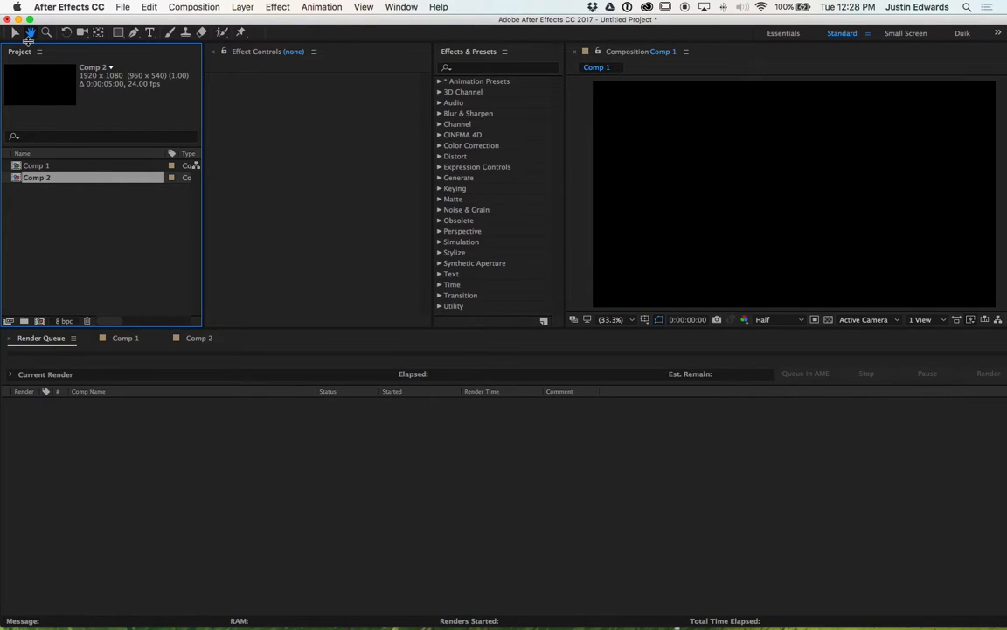
Activate the Selection tool and switch the timeline to Comp 1 and over to Comp 2
{"action": "left_click", "coordinate": [15, 33]}
{"action": "left_click", "coordinate": [125, 337]}
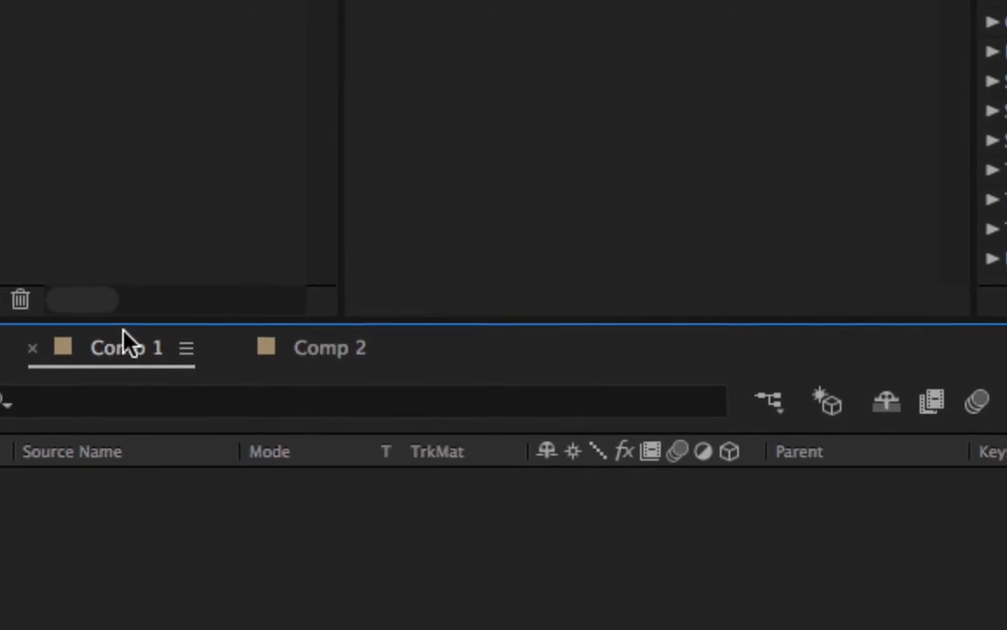
{"action": "left_click", "coordinate": [326, 350]}
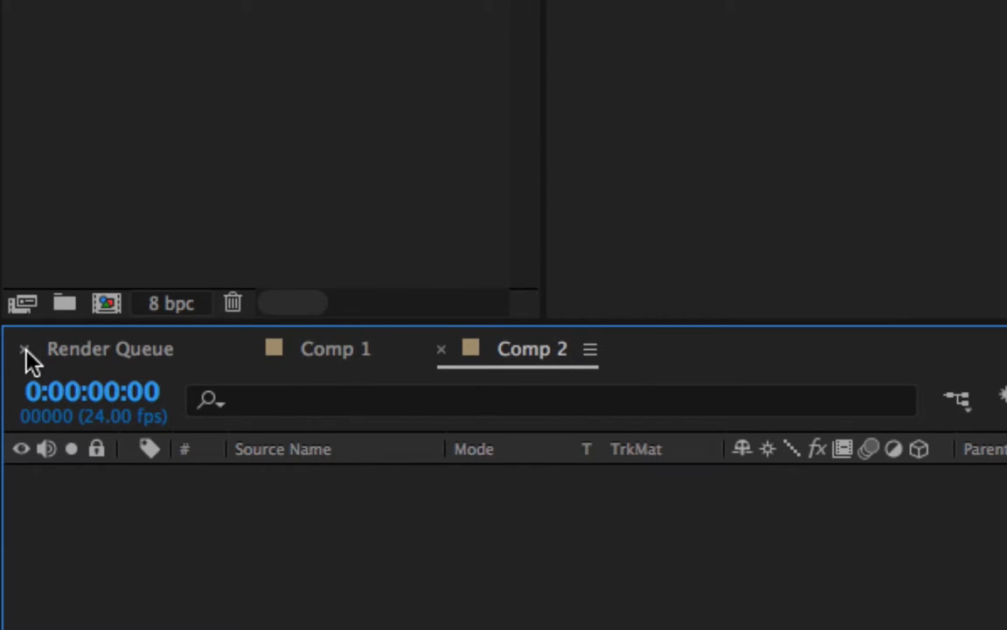
Close the Render Queue and Comp 2 timeline panels, leaving only the Comp 1 timeline open
{"action": "left_click", "coordinate": [23, 349]}
{"action": "left_click", "coordinate": [173, 349]}
{"action": "left_click", "coordinate": [218, 350]}
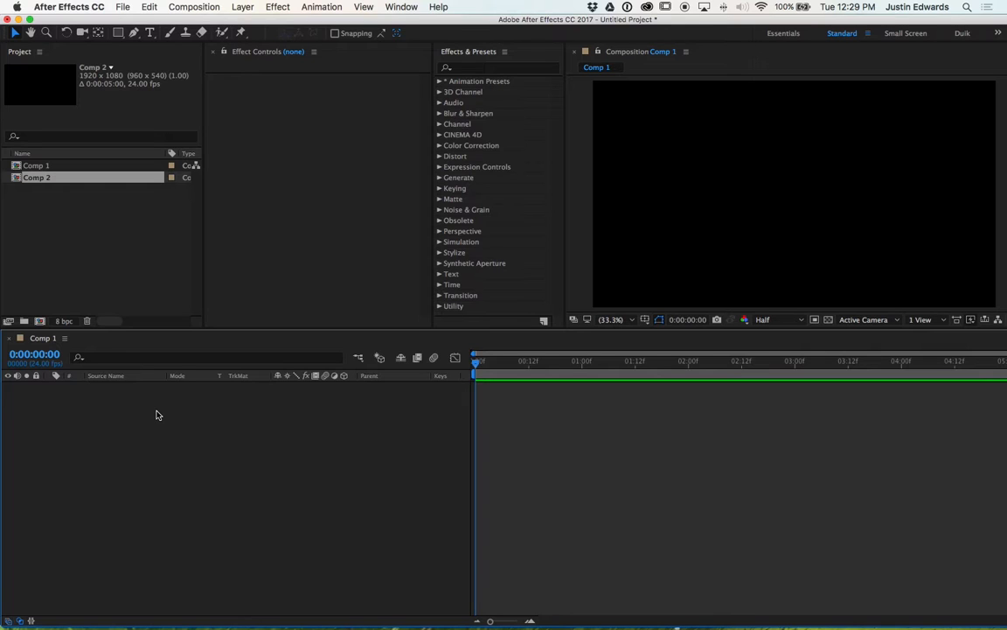
Lower the timeline's upper border to enlarge the panels above, and narrow the Project panel's Name column to show the Type column
{"action": "left_click_drag", "start_coordinate": [143, 458], "coordinate": [210, 484]}
{"action": "left_click_drag", "start_coordinate": [180, 336], "coordinate": [177, 409]}
{"action": "left_click", "coordinate": [43, 197]}
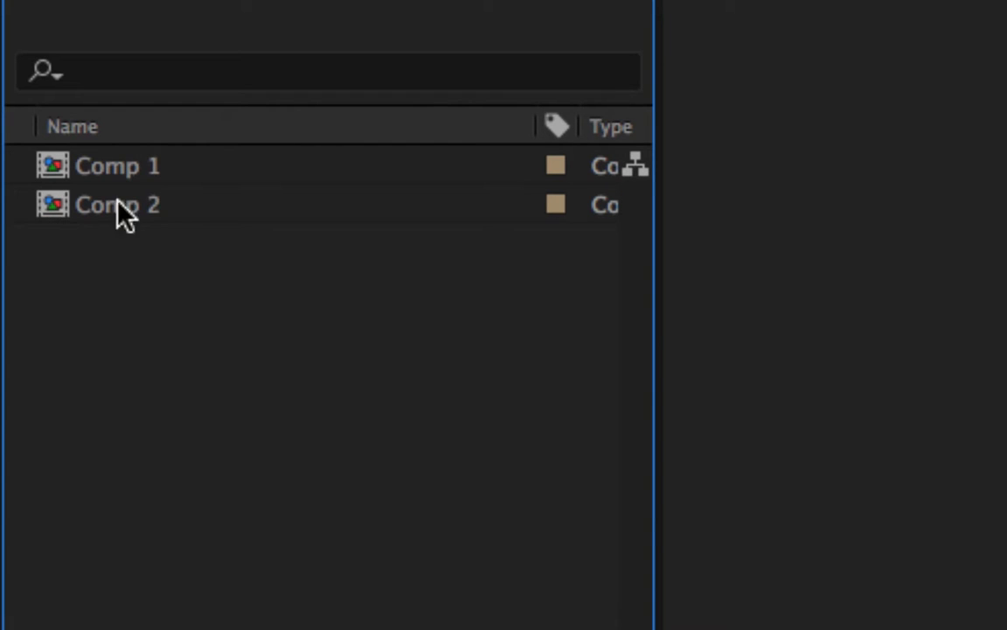
{"action": "left_click_drag", "start_coordinate": [532, 128], "coordinate": [329, 129]}
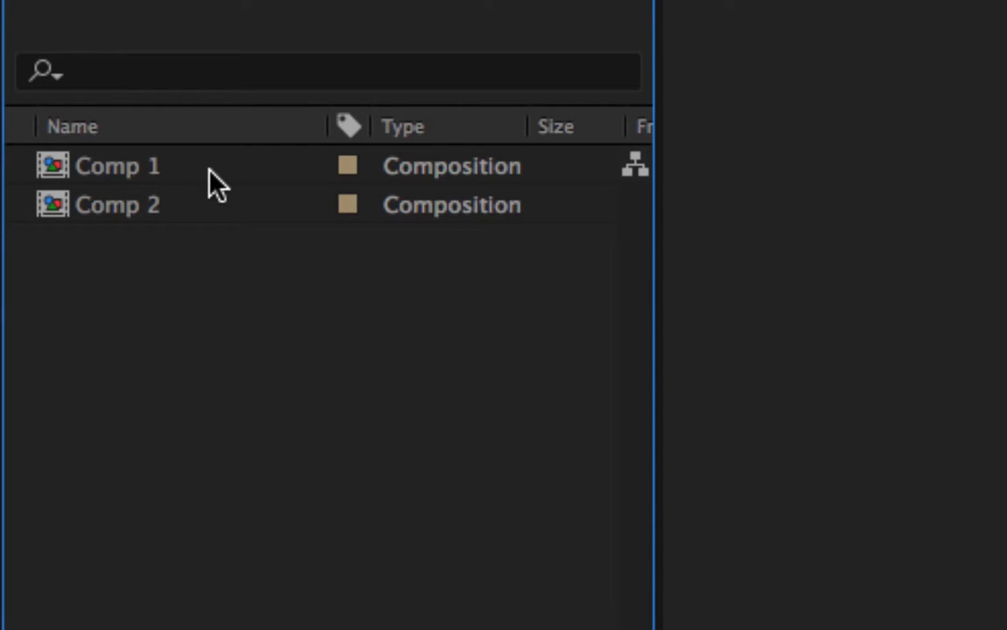
Review Comp 1's composition settings from its Project panel entry and close the dialog
{"action": "right_click", "coordinate": [124, 264]}
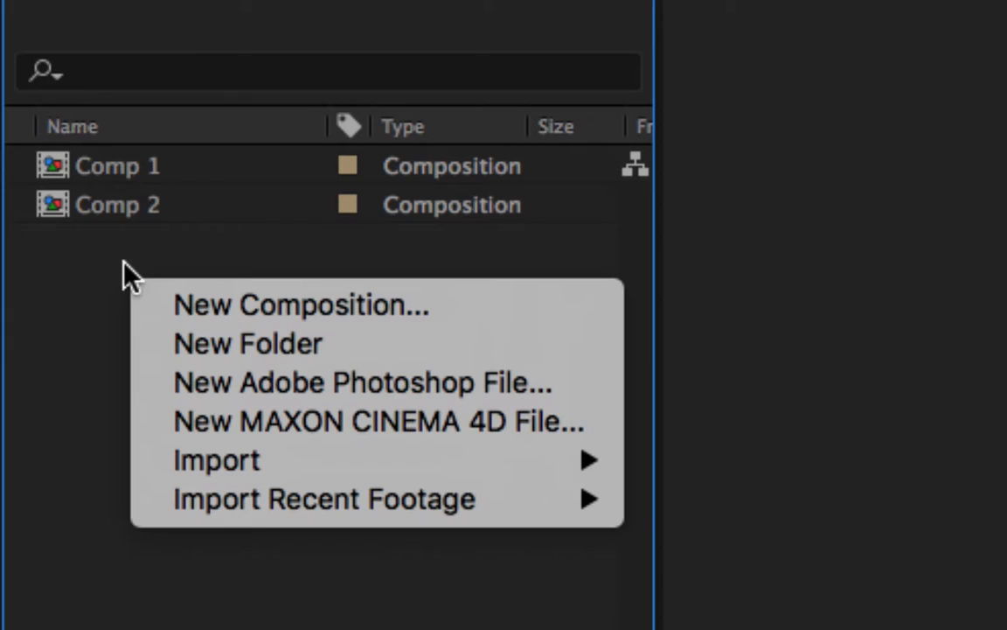
{"action": "right_click", "coordinate": [93, 207]}
{"action": "right_click", "coordinate": [98, 182]}
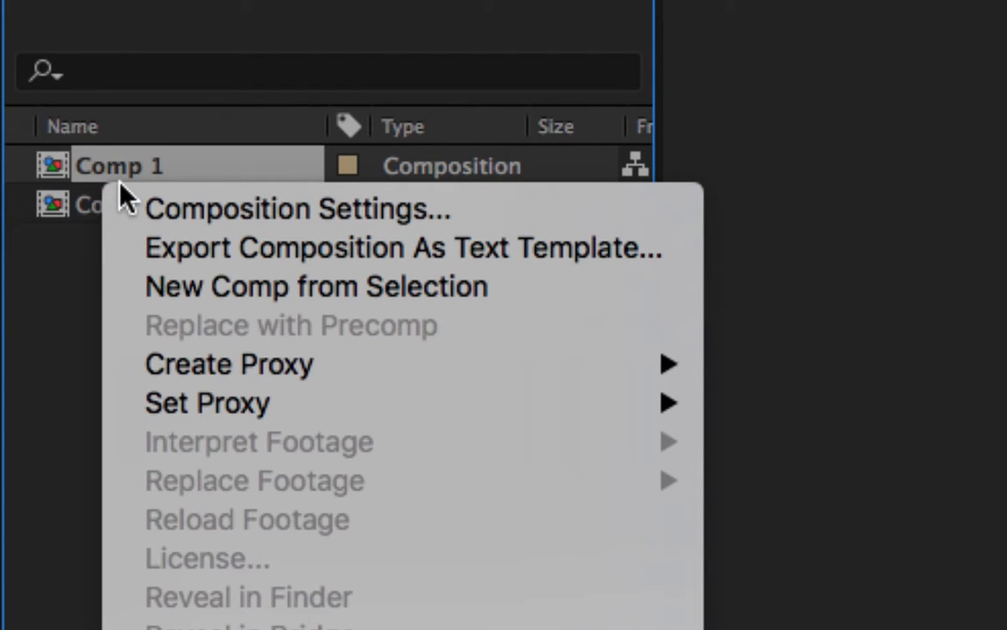
{"action": "left_click", "coordinate": [330, 208]}
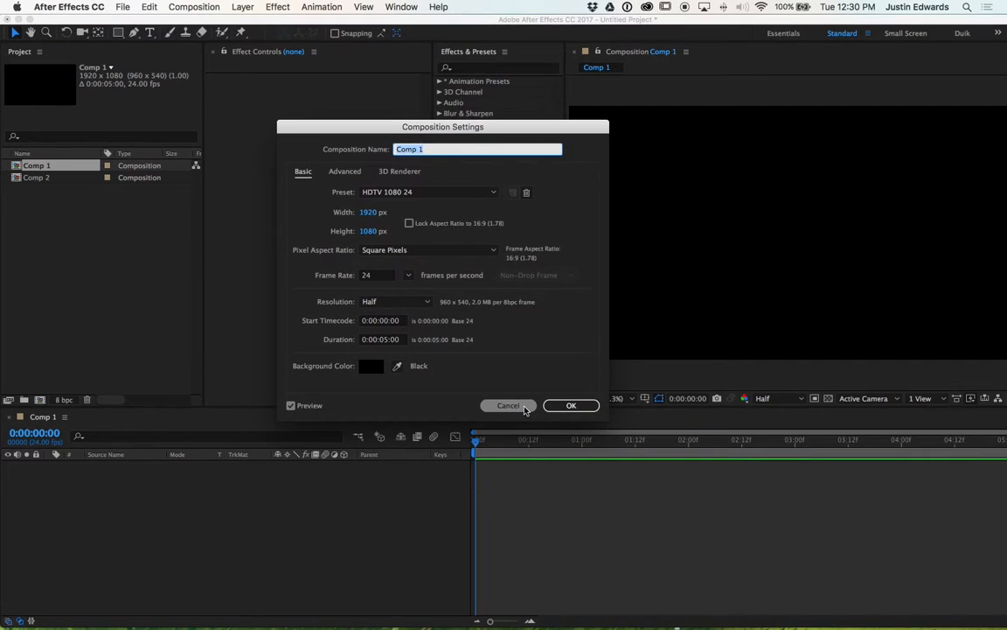
{"action": "left_click", "coordinate": [566, 404]}
Delete Comp 2 from the project and open Comp 1 in the timeline
{"action": "left_click", "coordinate": [17, 177]}
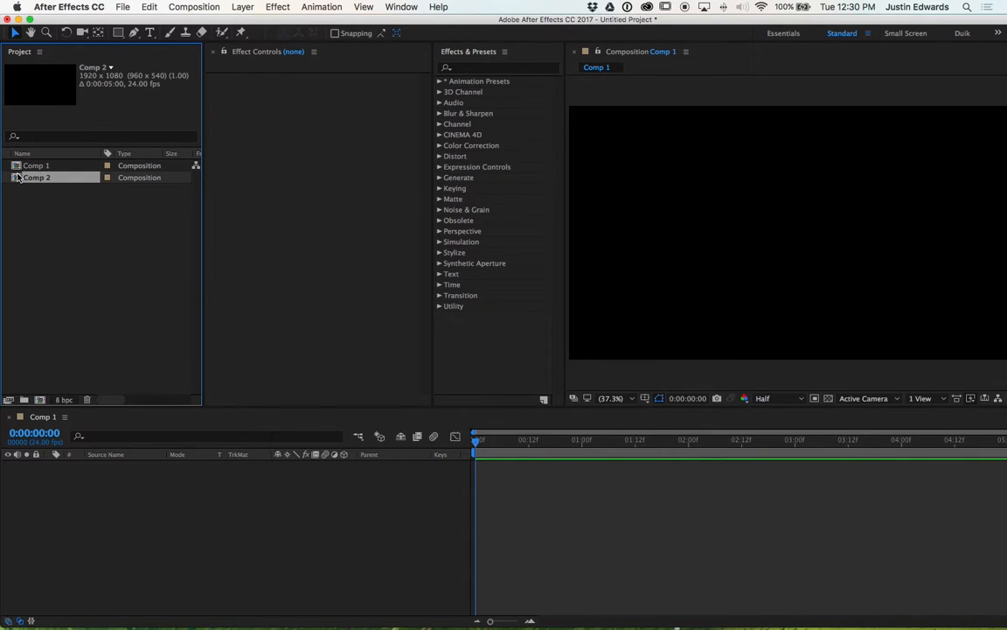
{"action": "key", "text": "Delete"}
{"action": "left_click", "coordinate": [17, 166]}
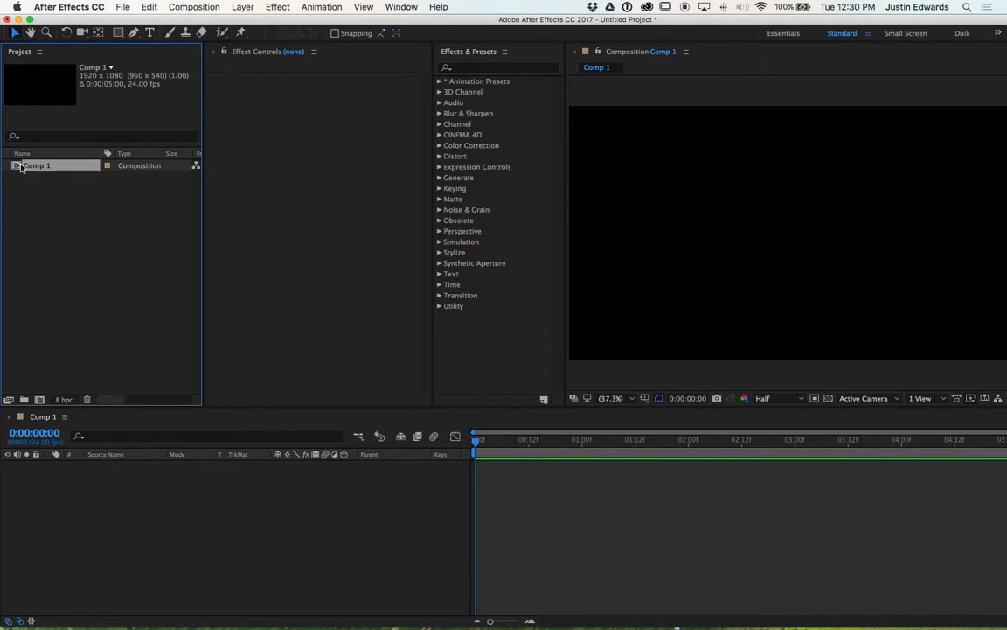
{"action": "double_click", "coordinate": [17, 167]}
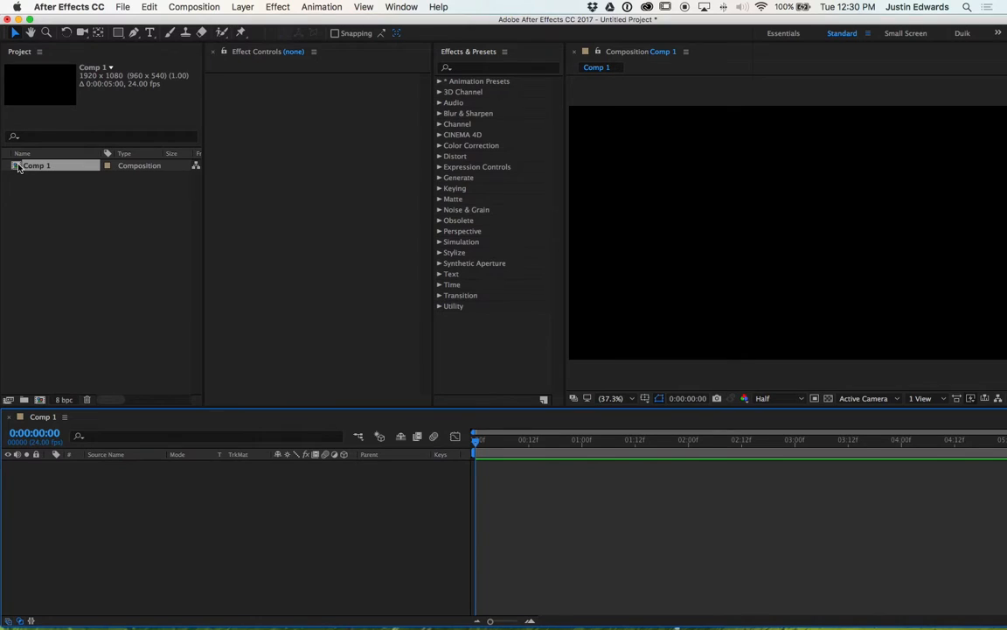
{"action": "right_click", "coordinate": [17, 167]}
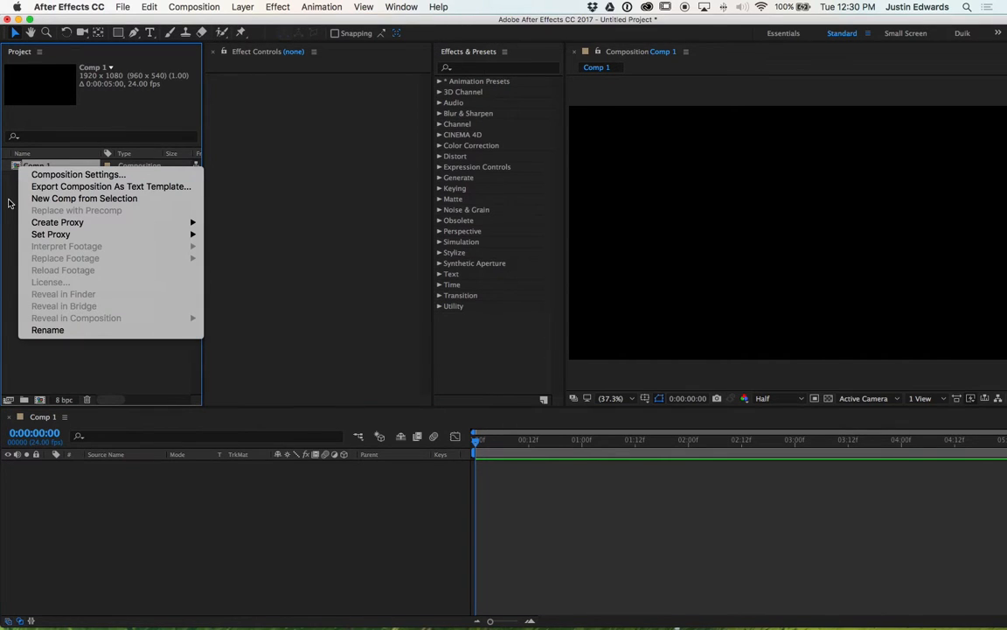
{"action": "left_click", "coordinate": [10, 202]}
{"action": "left_click", "coordinate": [29, 202]}
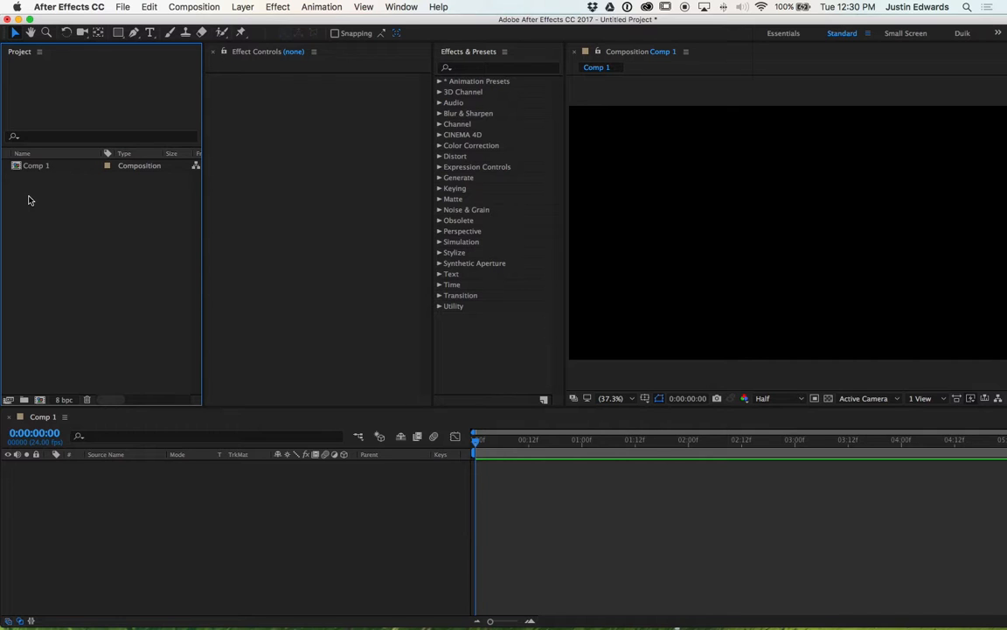
Fit the application window to the screen, and narrow Effect Controls and Effects & Presets to enlarge the Composition viewer
{"action": "left_click", "coordinate": [31, 18]}
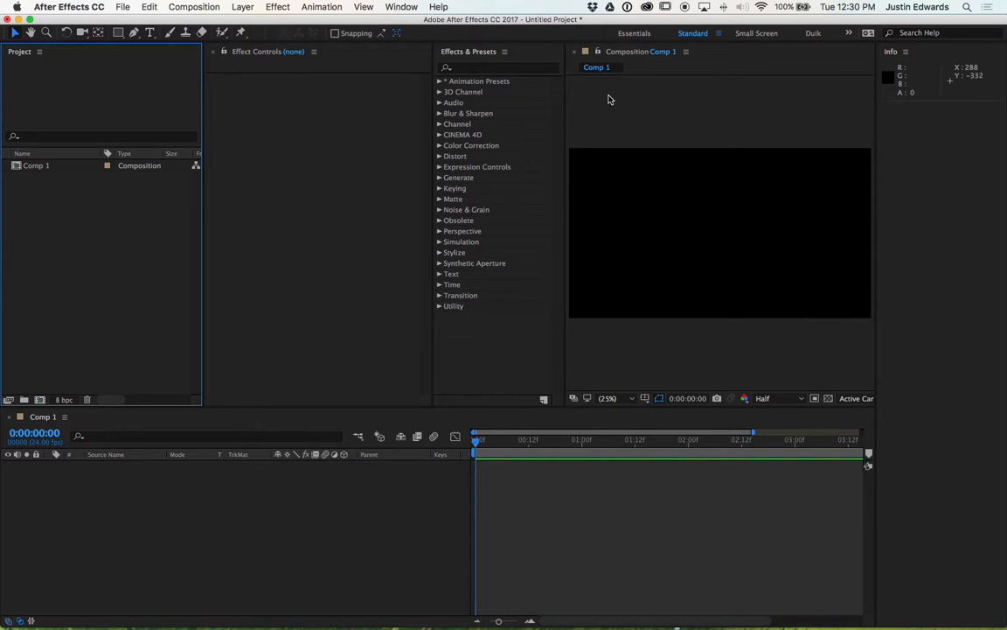
{"action": "left_click_drag", "start_coordinate": [433, 101], "coordinate": [341, 97]}
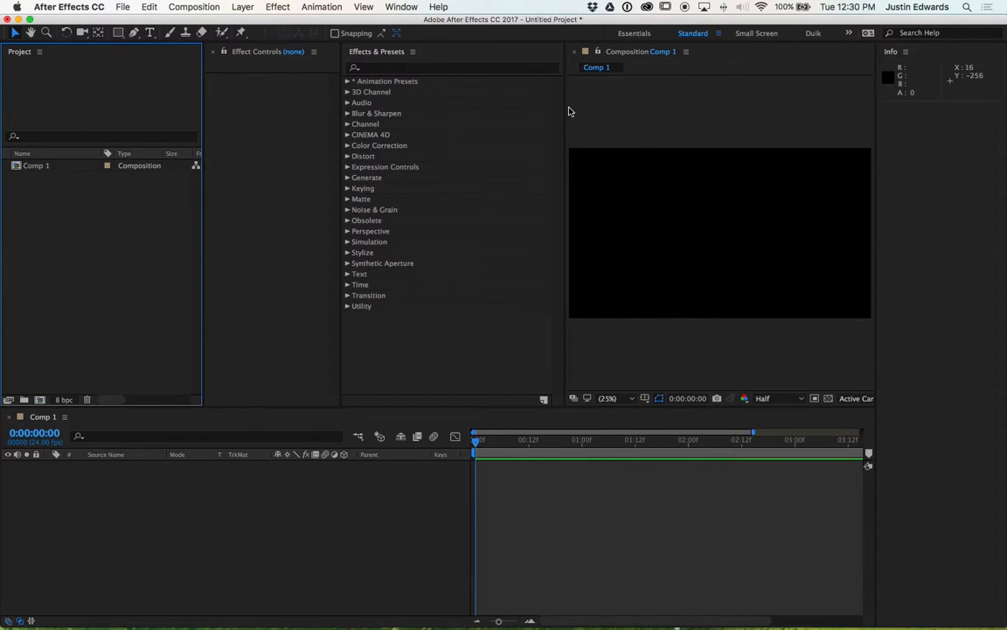
{"action": "left_click_drag", "start_coordinate": [567, 108], "coordinate": [443, 104]}
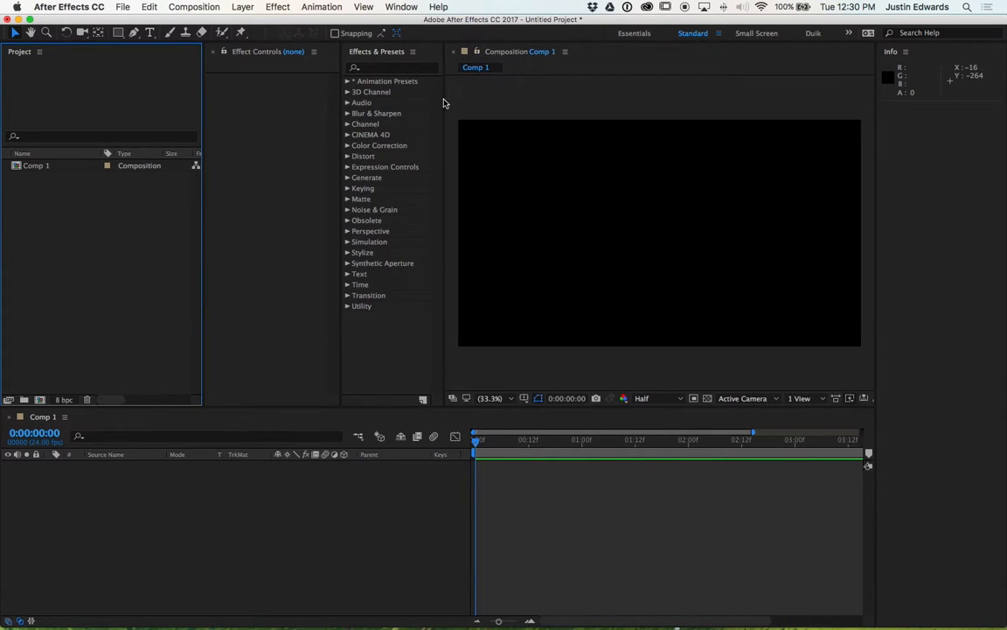
{"action": "left_click", "coordinate": [202, 513]}
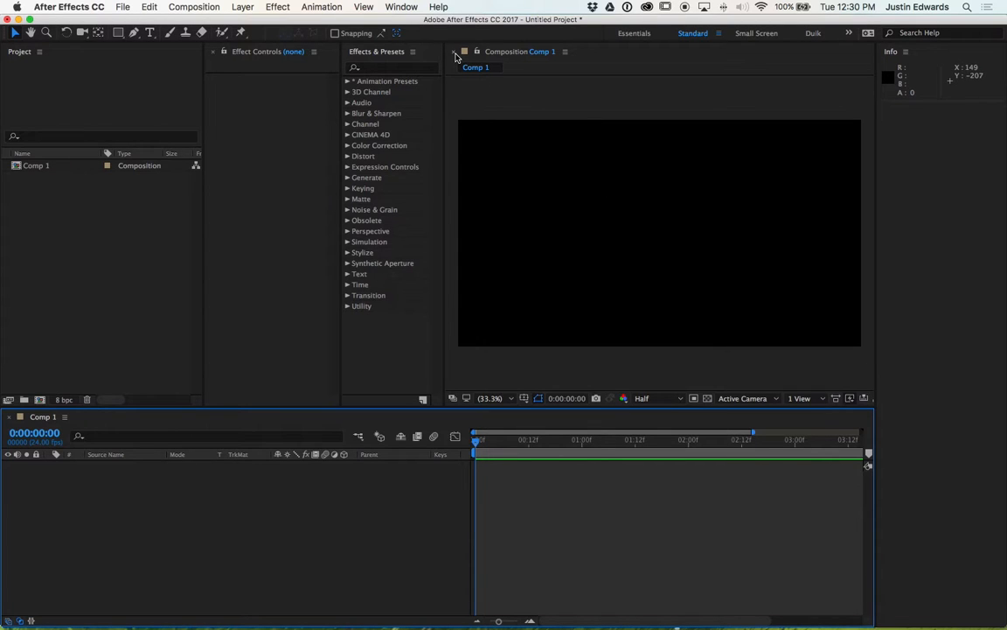
Close the Composition panel and restore it for Comp 1, and close the Effect Controls panel
{"action": "left_click", "coordinate": [455, 54]}
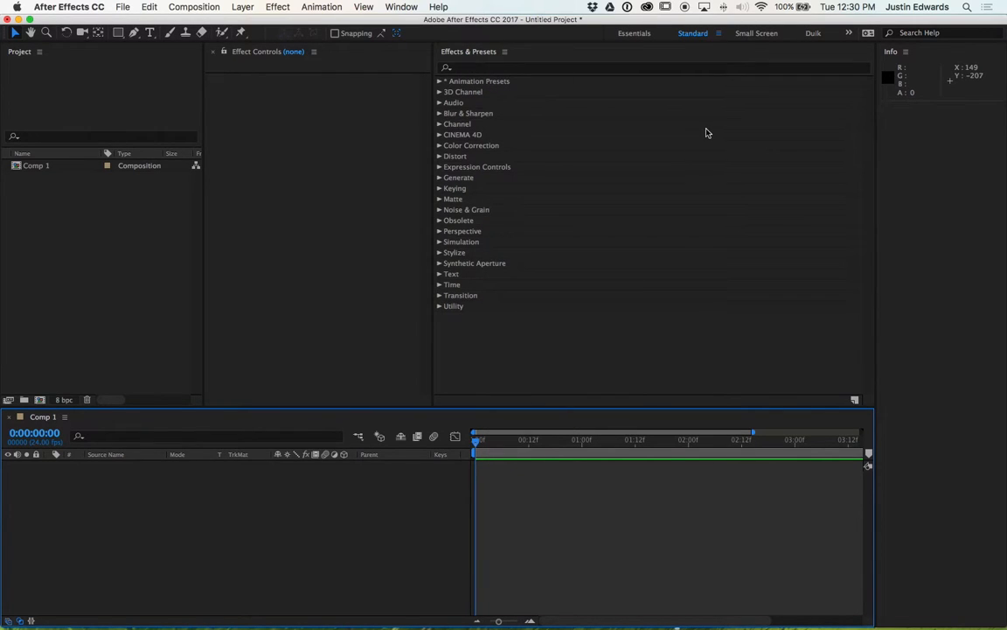
{"action": "left_click", "coordinate": [404, 7]}
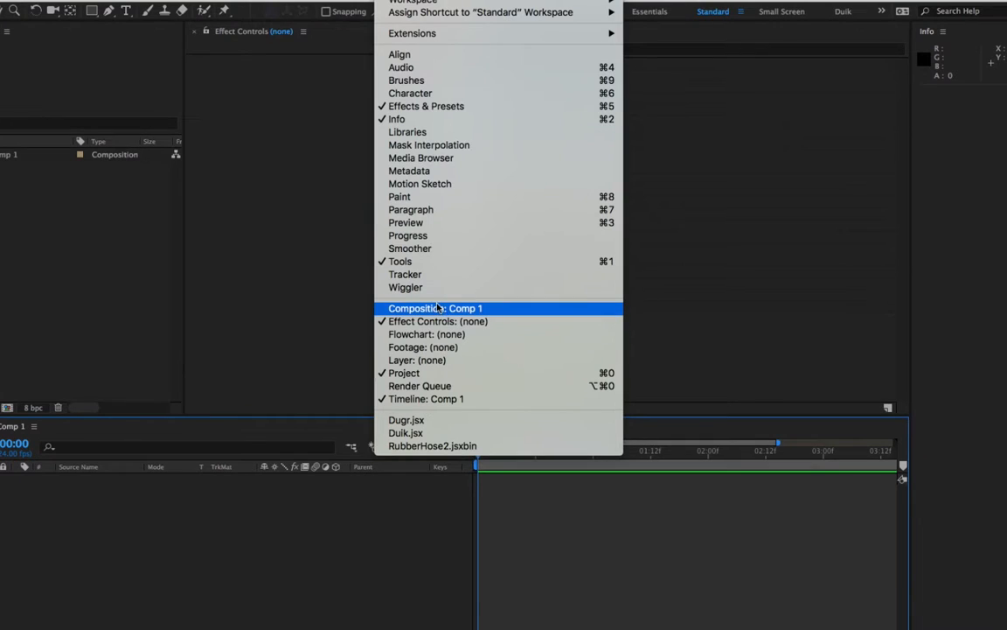
{"action": "left_click", "coordinate": [440, 310]}
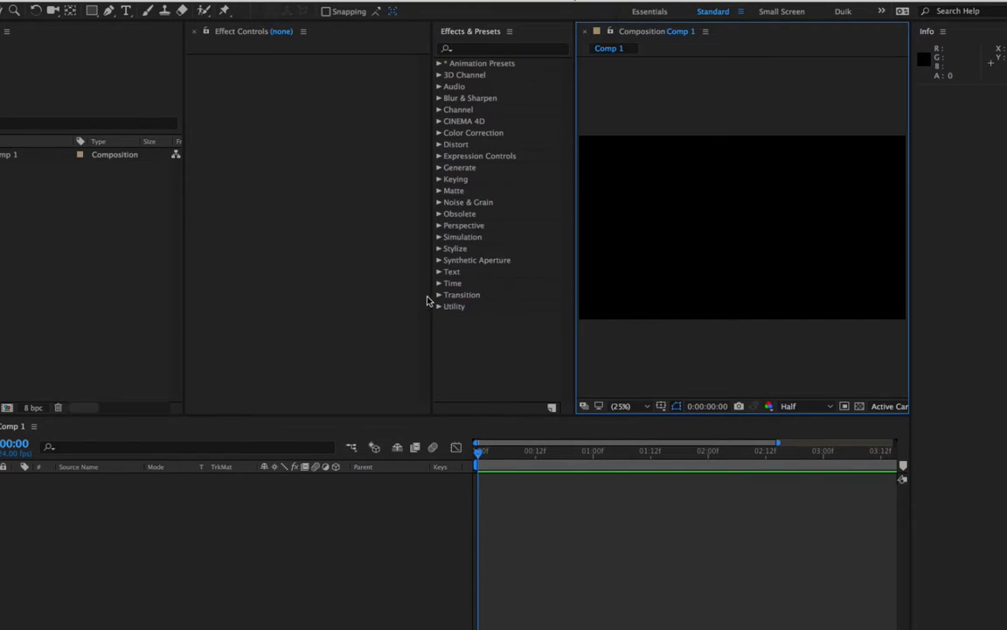
{"action": "left_click", "coordinate": [195, 34]}
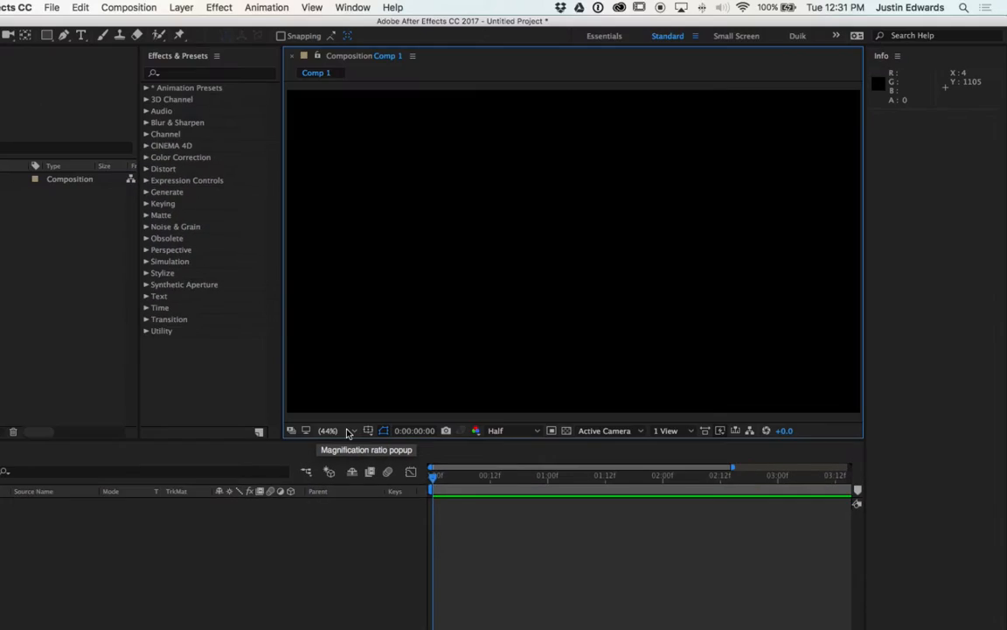
Set the Composition viewer's magnification to Fit and widen the viewer into the Effects & Presets area
{"action": "left_click", "coordinate": [351, 430]}
{"action": "left_click", "coordinate": [350, 430]}
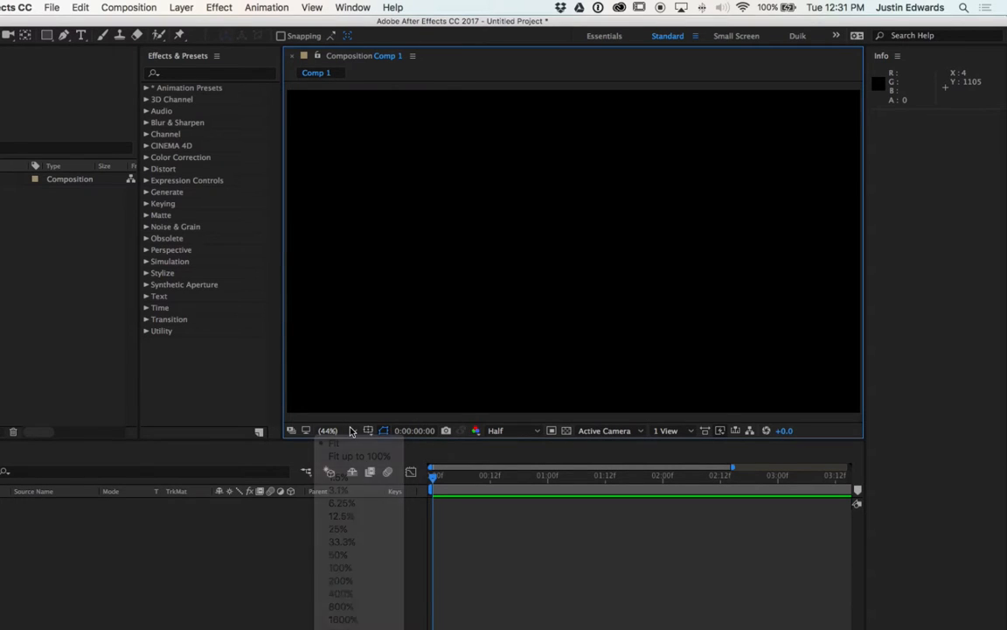
{"action": "left_click", "coordinate": [351, 430]}
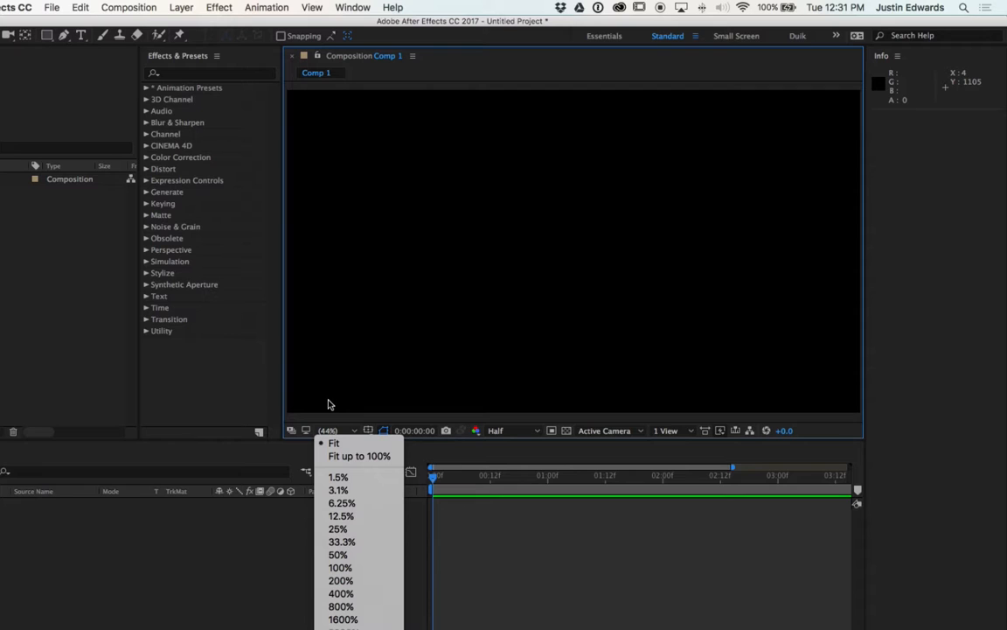
{"action": "left_click", "coordinate": [353, 445]}
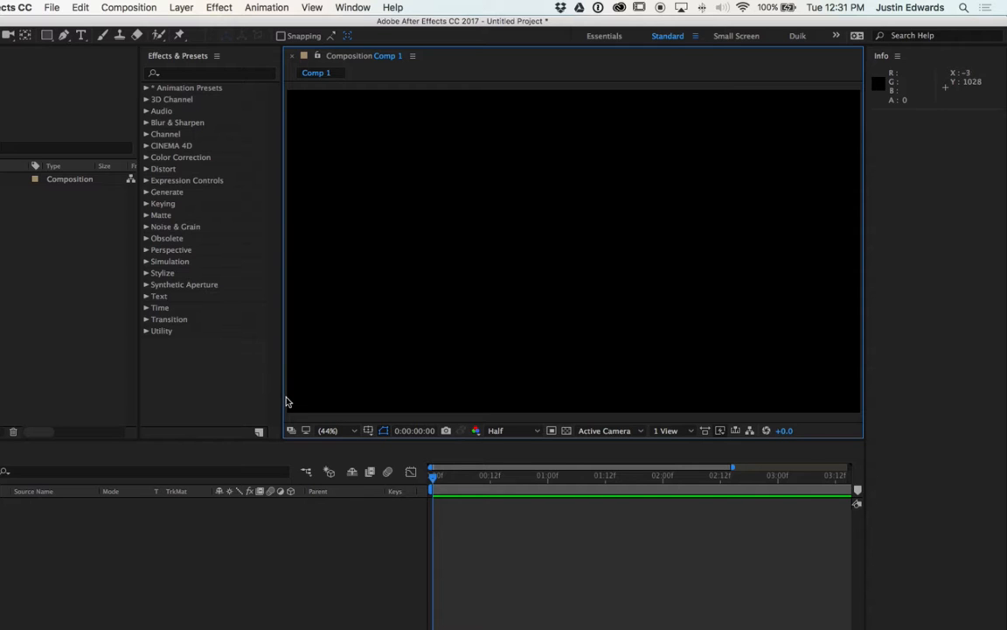
{"action": "left_click_drag", "start_coordinate": [283, 389], "coordinate": [256, 376]}
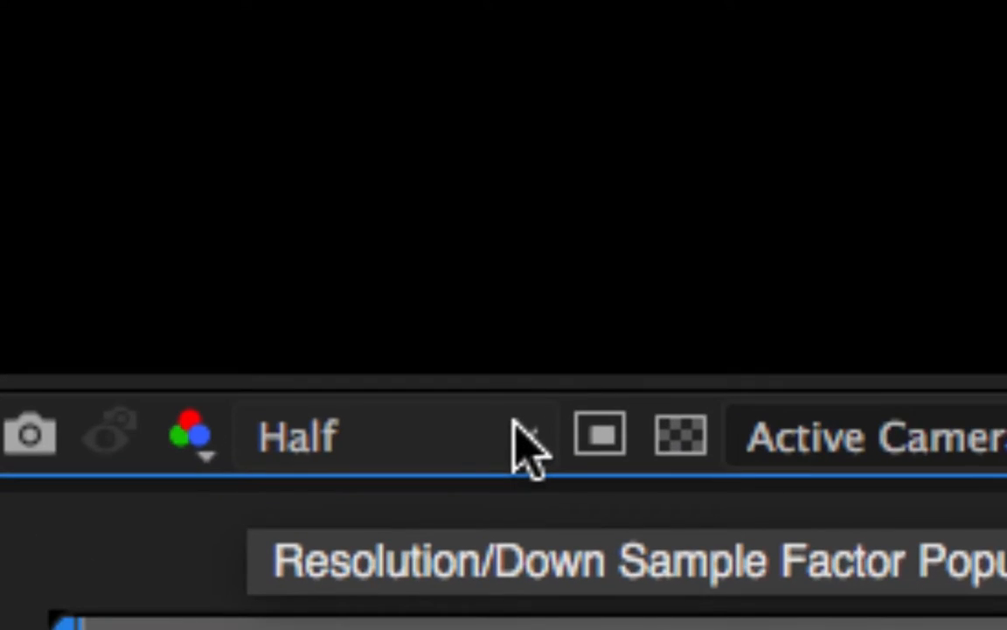
Switch the Composition viewer's preview resolution to Full and back to Half
{"action": "left_click", "coordinate": [518, 434]}
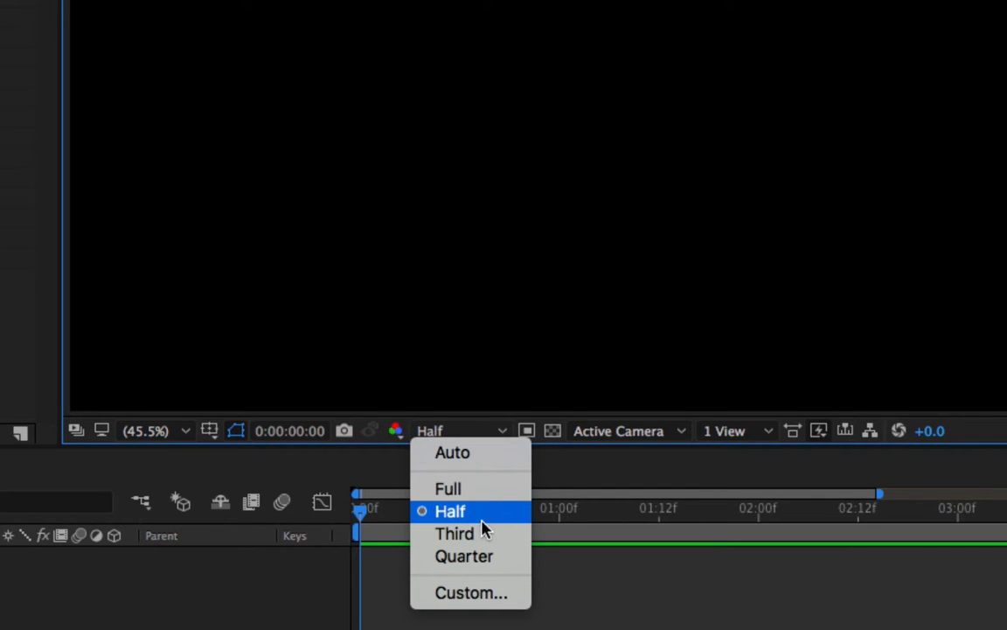
{"action": "left_click", "coordinate": [472, 492]}
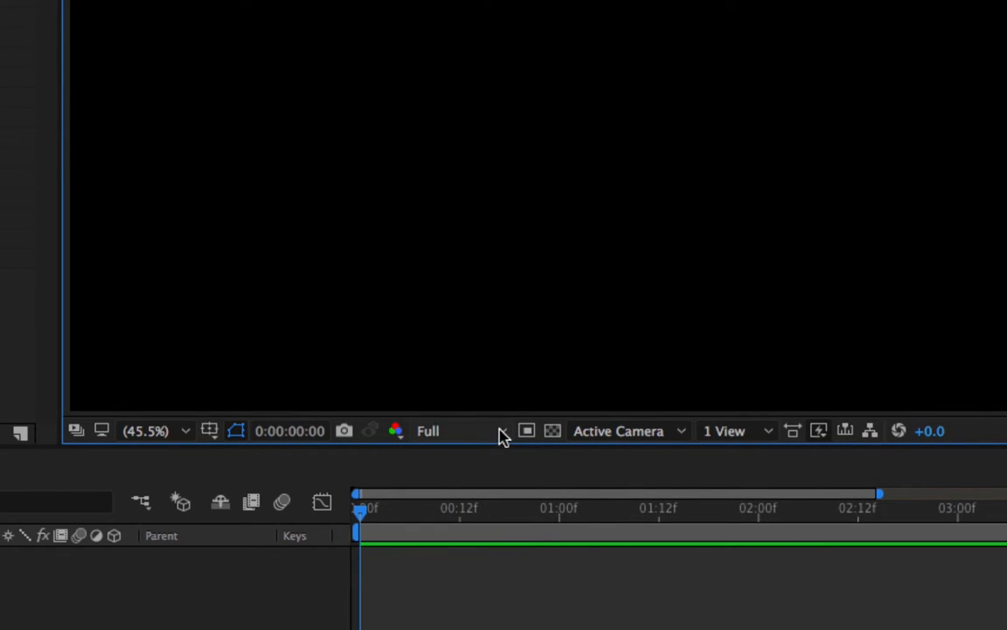
{"action": "left_click", "coordinate": [499, 433]}
{"action": "left_click", "coordinate": [490, 514]}
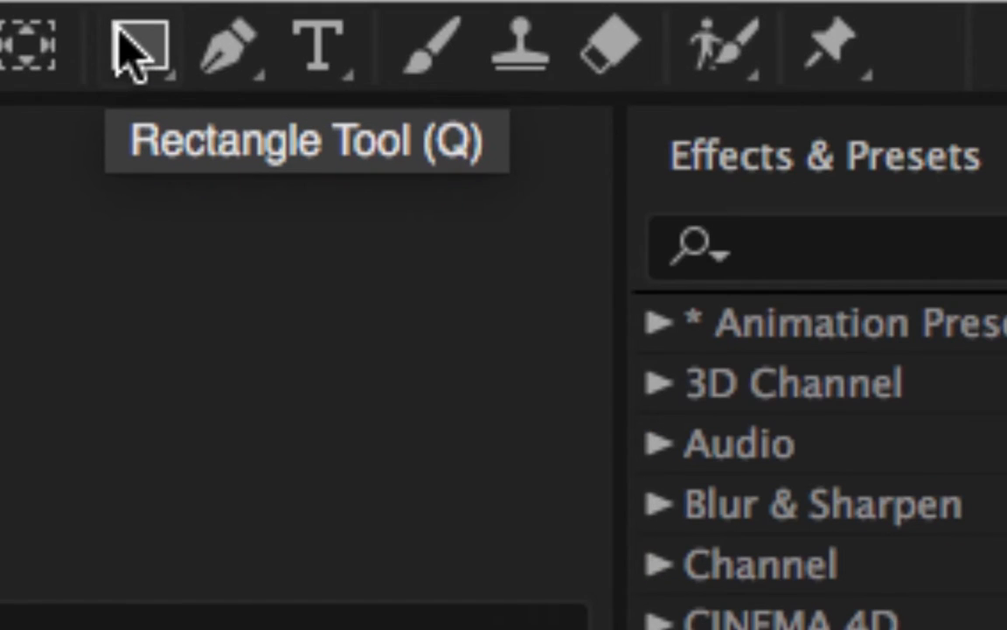
Draw a small upright rectangle about 217 px tall with a 69 px green stroke in the upper-left area of Comp 1
{"action": "left_click", "coordinate": [118, 32]}
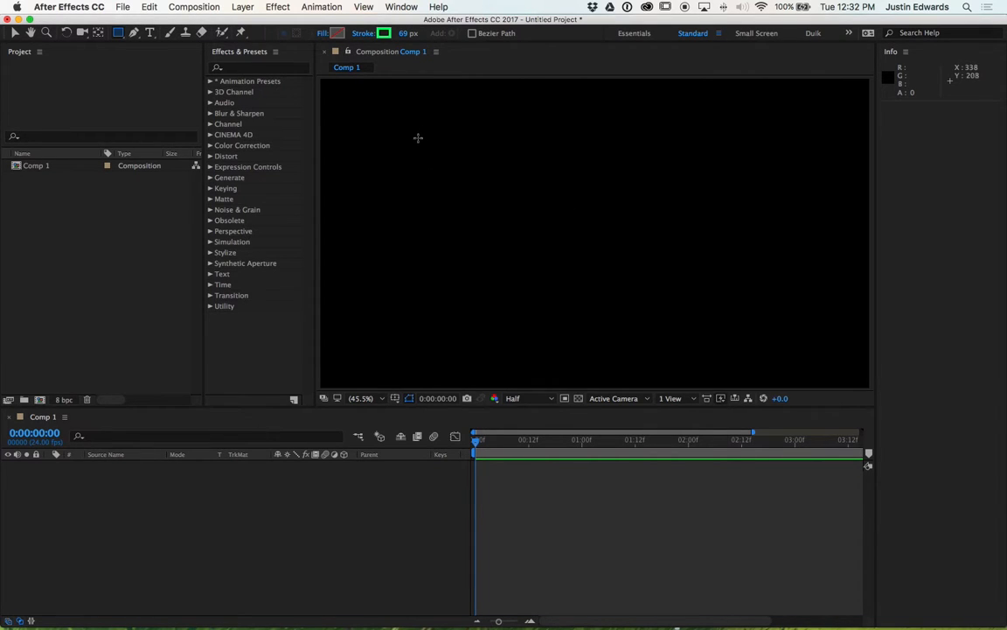
{"action": "left_click_drag", "start_coordinate": [418, 136], "coordinate": [527, 232]}
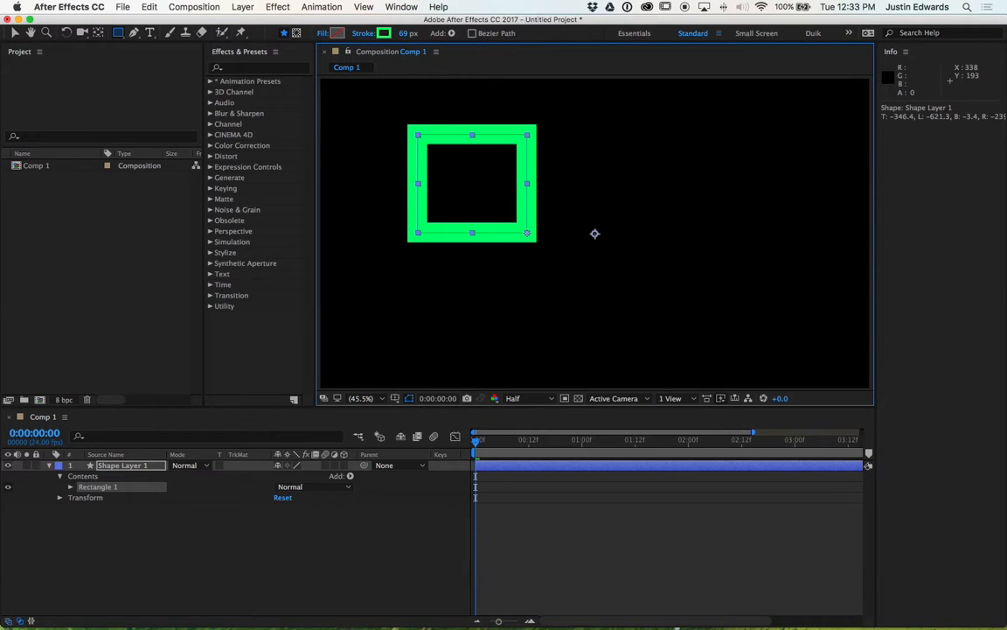
{"action": "left_click_drag", "start_coordinate": [527, 232], "coordinate": [461, 197]}
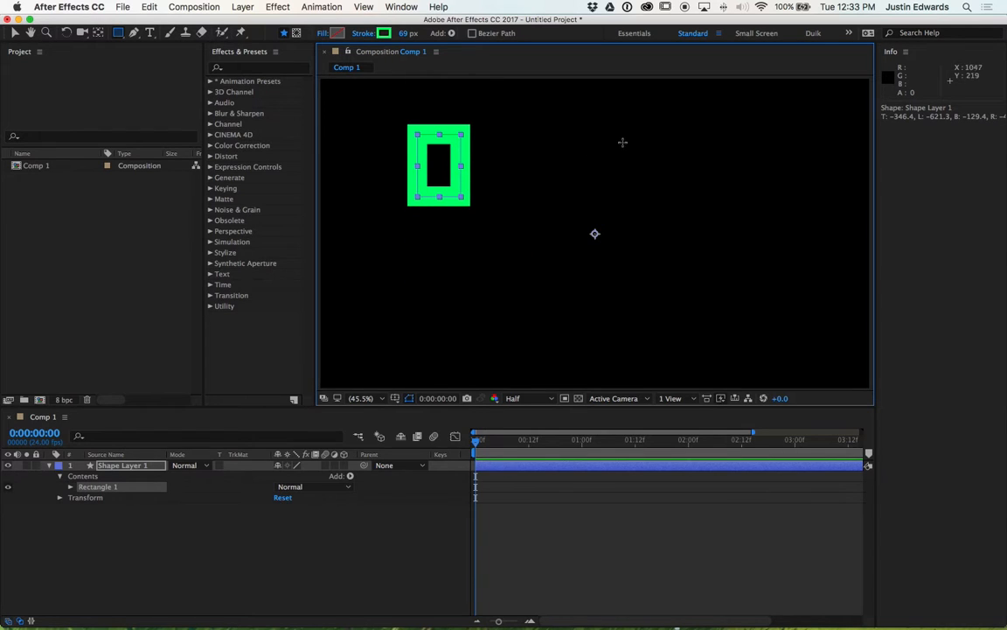
Draw nine more overlapping green-stroked rectangles of various sizes across the composition on the same shape layer
{"action": "key", "text": "super+d"}
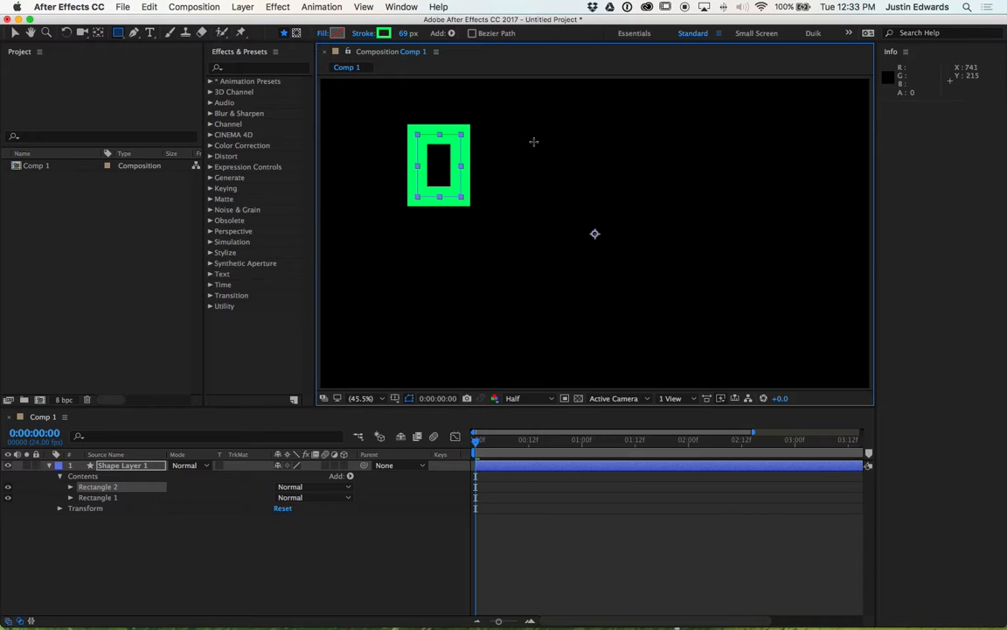
{"action": "mouse_move", "coordinate": [534, 140]}
{"action": "left_mouse_down"}
{"action": "mouse_move", "coordinate": [567, 186]}
{"action": "mouse_move", "coordinate": [652, 236]}
{"action": "mouse_move", "coordinate": [667, 266]}
{"action": "left_mouse_up"}
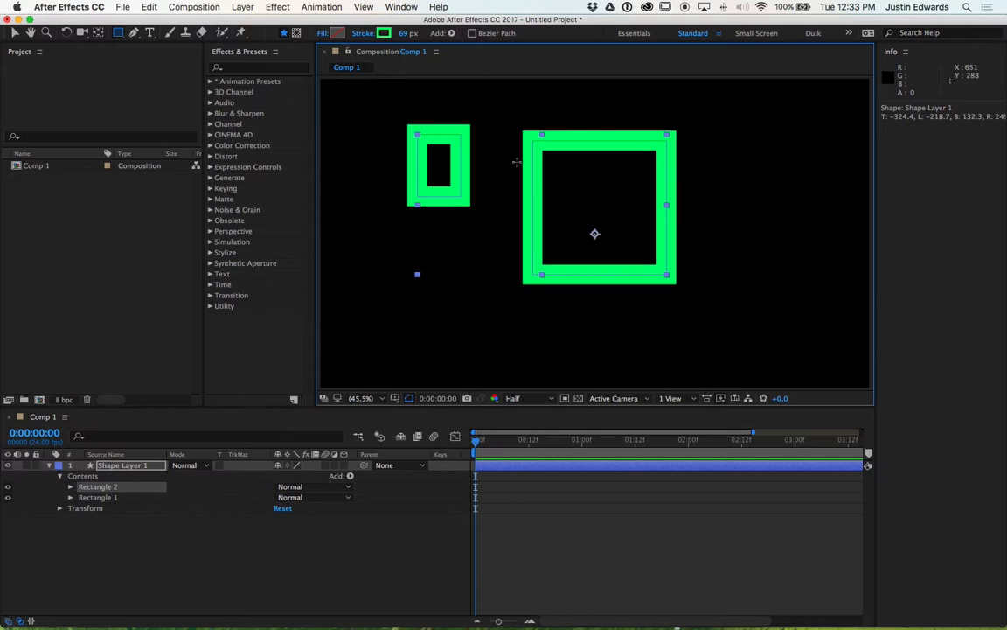
{"action": "left_click_drag", "start_coordinate": [448, 255], "coordinate": [518, 310]}
{"action": "left_click_drag", "start_coordinate": [592, 264], "coordinate": [723, 358]}
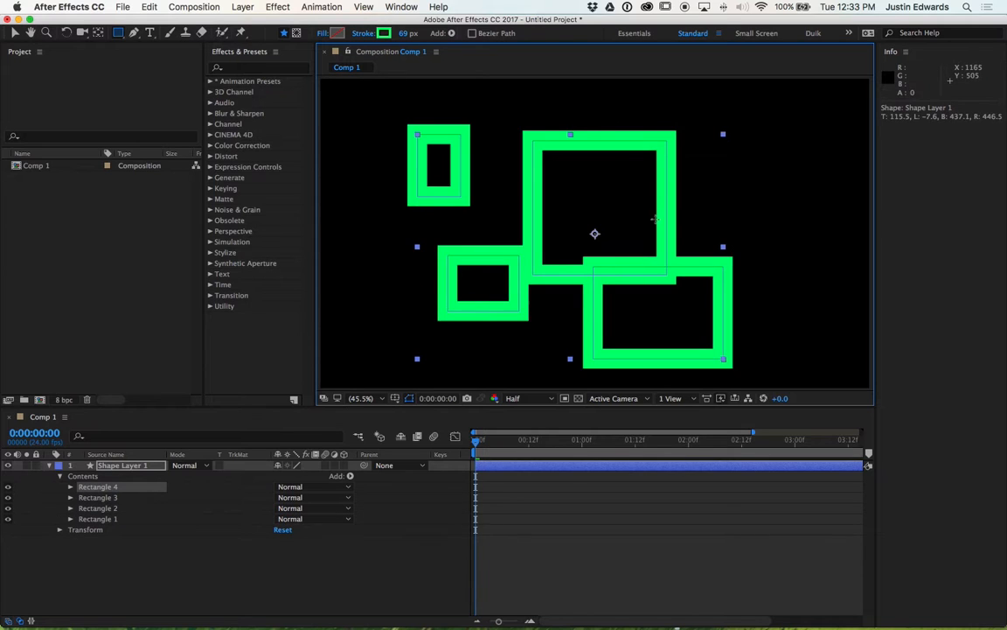
{"action": "left_click_drag", "start_coordinate": [656, 229], "coordinate": [749, 297]}
{"action": "left_click_drag", "start_coordinate": [636, 146], "coordinate": [753, 228]}
{"action": "left_click_drag", "start_coordinate": [477, 133], "coordinate": [572, 215]}
{"action": "left_click_drag", "start_coordinate": [417, 152], "coordinate": [489, 283]}
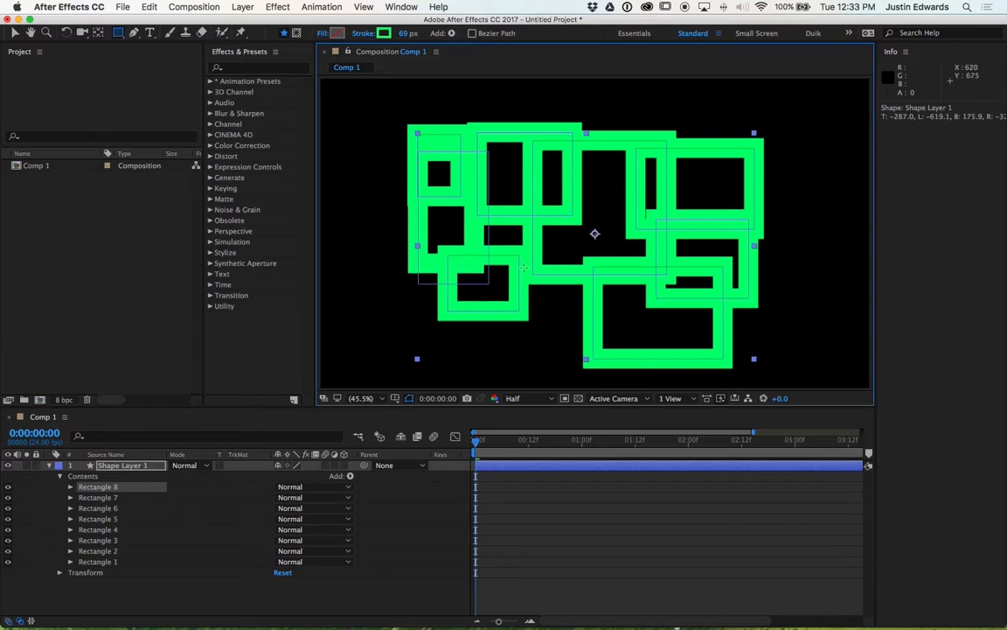
{"action": "left_click_drag", "start_coordinate": [575, 216], "coordinate": [698, 330]}
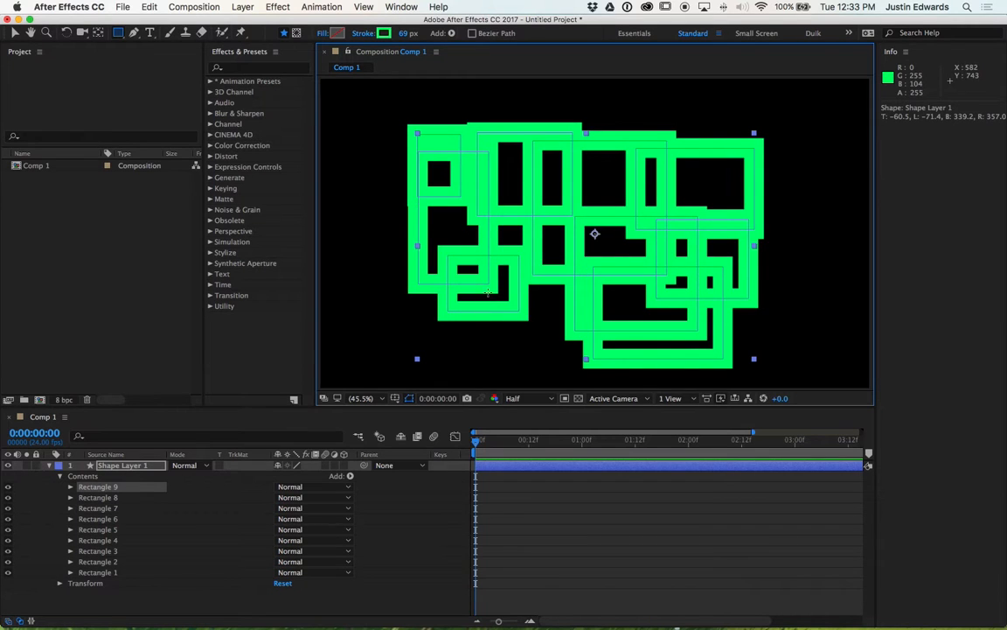
{"action": "left_click_drag", "start_coordinate": [490, 291], "coordinate": [623, 375]}
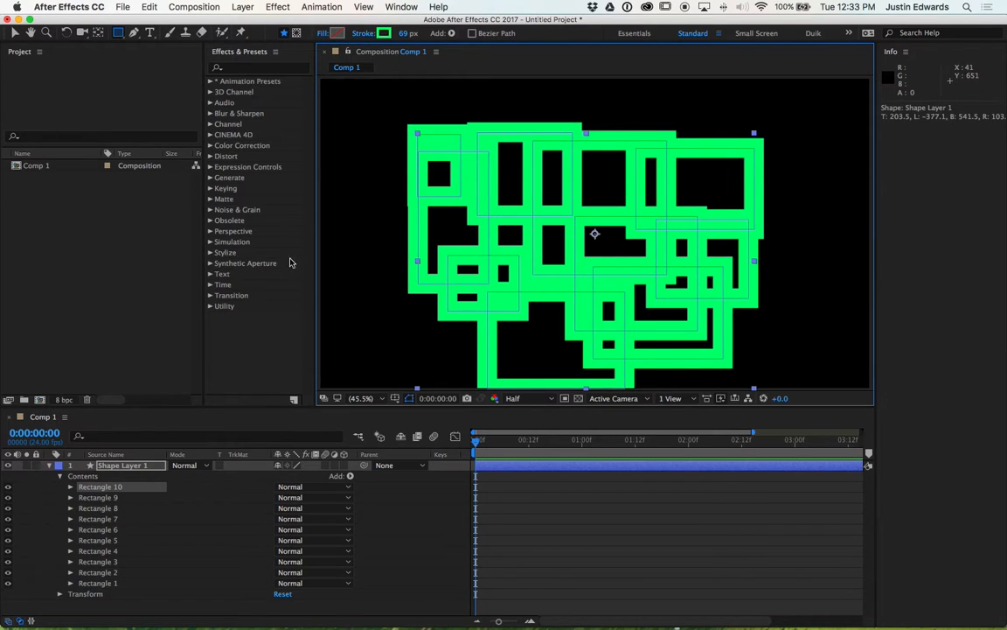
Draw six more green-stroked rectangles toward the outer areas of the composition on Shape Layer 1
{"action": "left_click_drag", "start_coordinate": [697, 98], "coordinate": [788, 187]}
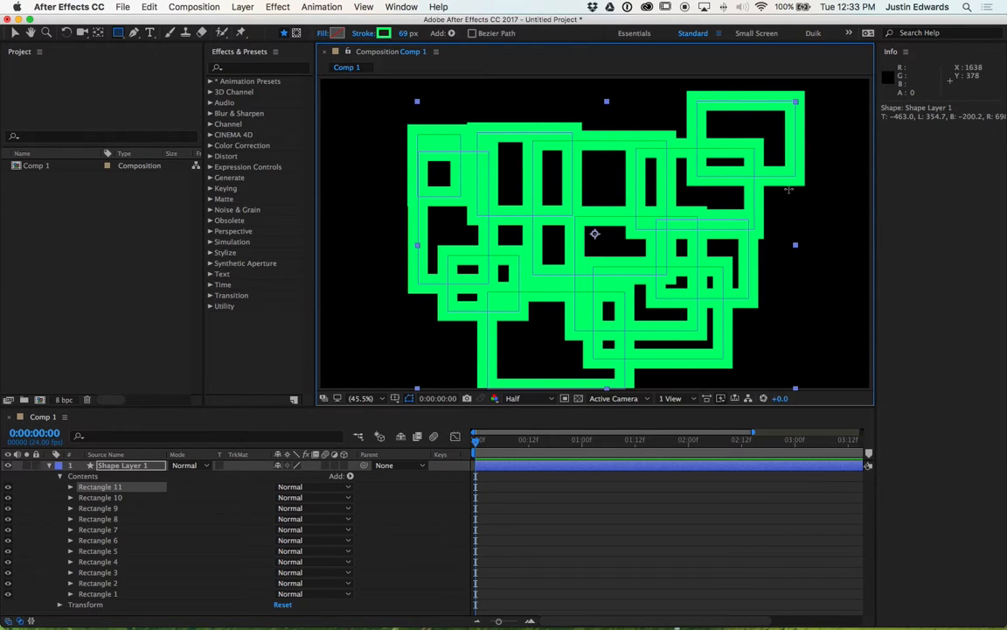
{"action": "left_click_drag", "start_coordinate": [378, 99], "coordinate": [469, 169]}
{"action": "mouse_move", "coordinate": [378, 230]}
{"action": "left_mouse_down"}
{"action": "mouse_move", "coordinate": [453, 287]}
{"action": "mouse_move", "coordinate": [510, 361]}
{"action": "left_mouse_up"}
{"action": "left_click_drag", "start_coordinate": [796, 341], "coordinate": [673, 253]}
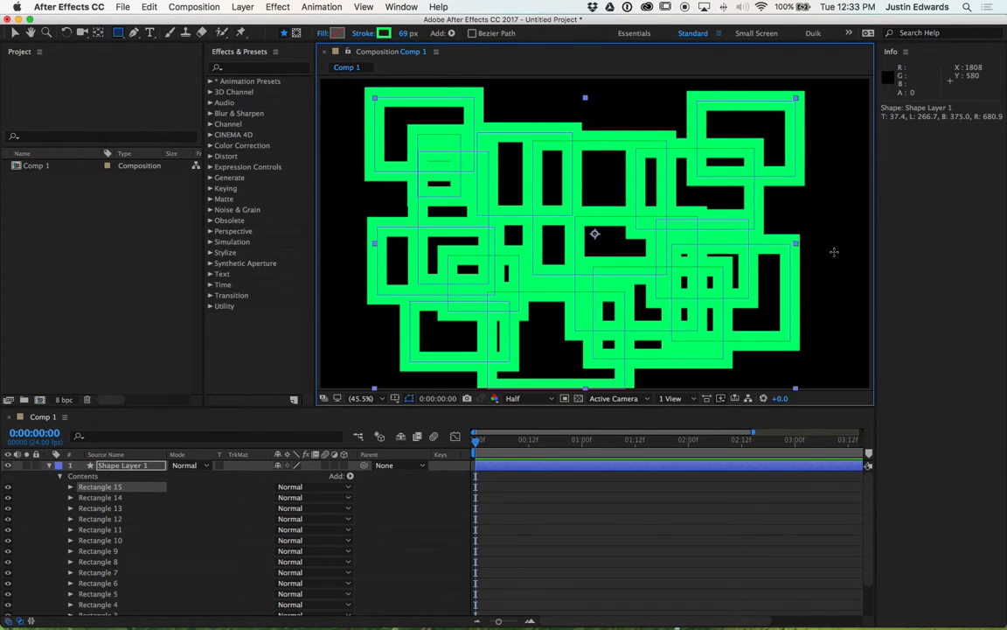
{"action": "left_click_drag", "start_coordinate": [834, 252], "coordinate": [693, 160]}
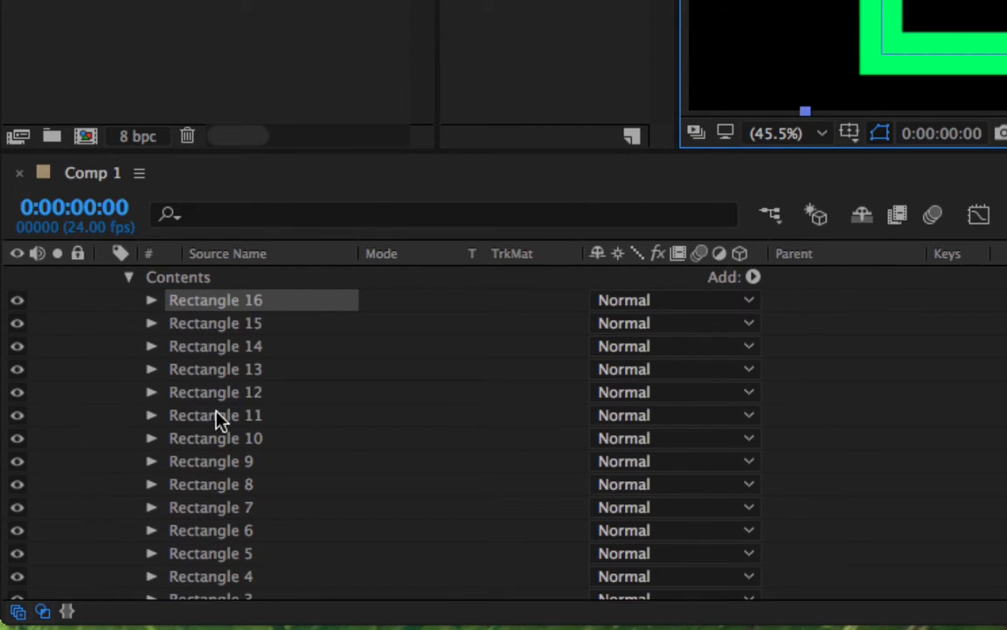
Look through Shape Layer 1's list of rectangles, collapse its Contents group and select the layer
{"action": "scroll", "coordinate": [218, 419], "scroll_direction": "up", "scroll_amount": 1}
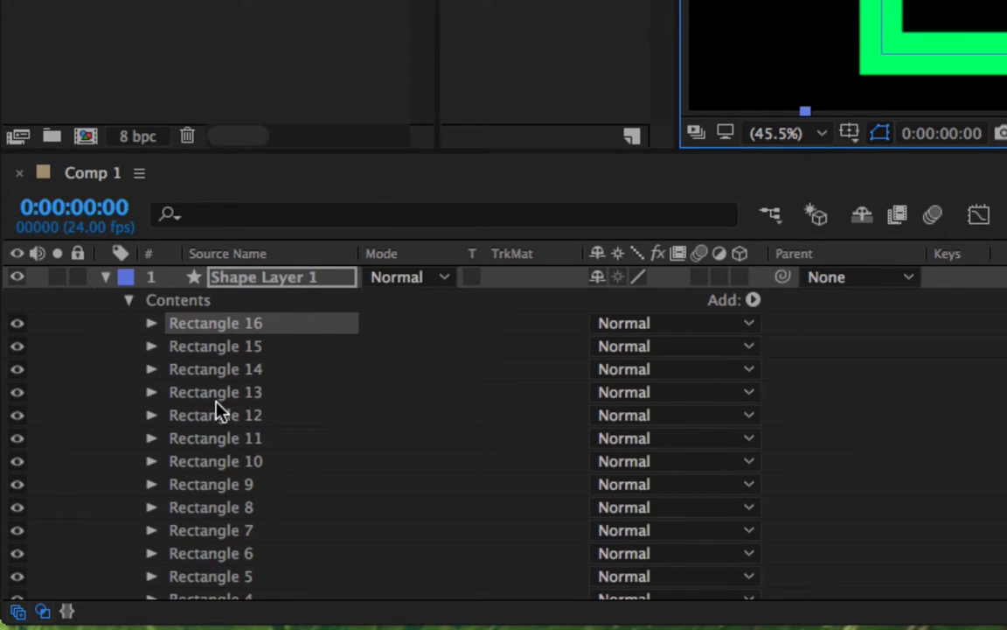
{"action": "scroll", "coordinate": [218, 409], "scroll_direction": "down", "scroll_amount": 5}
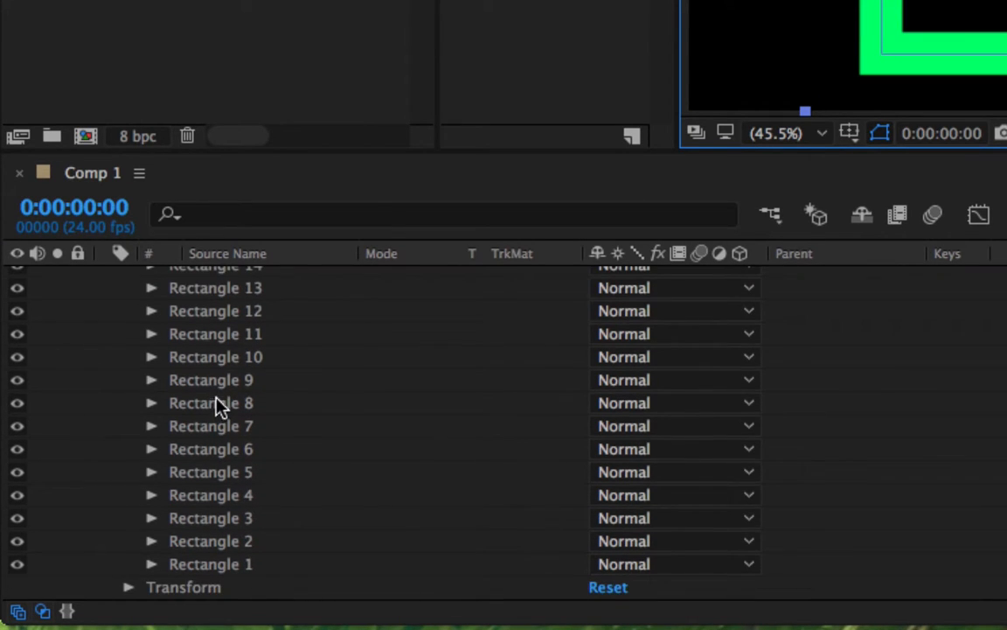
{"action": "scroll", "coordinate": [220, 410], "scroll_direction": "up", "scroll_amount": 5}
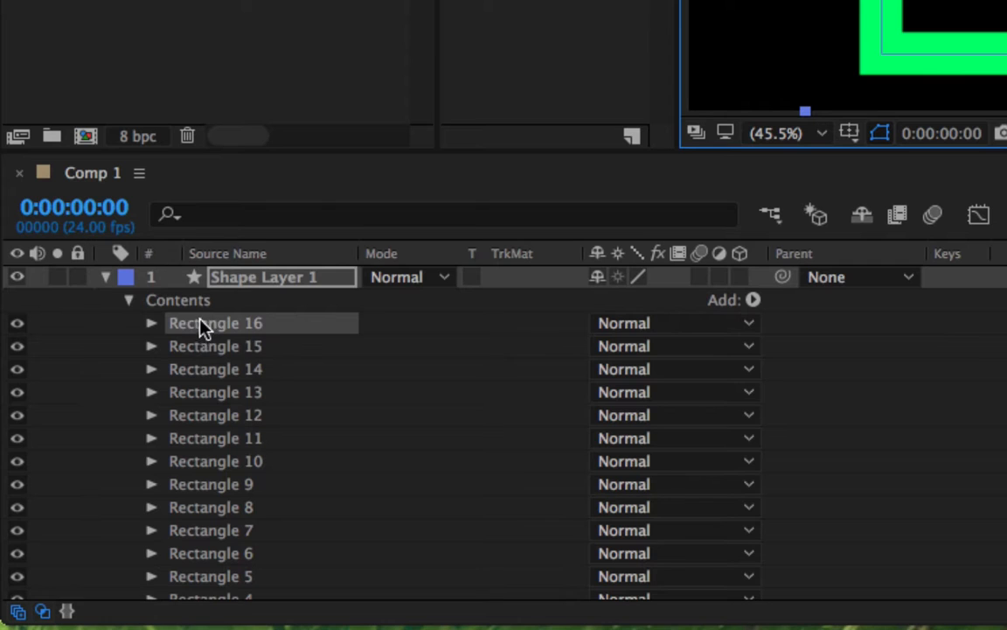
{"action": "left_click", "coordinate": [170, 300]}
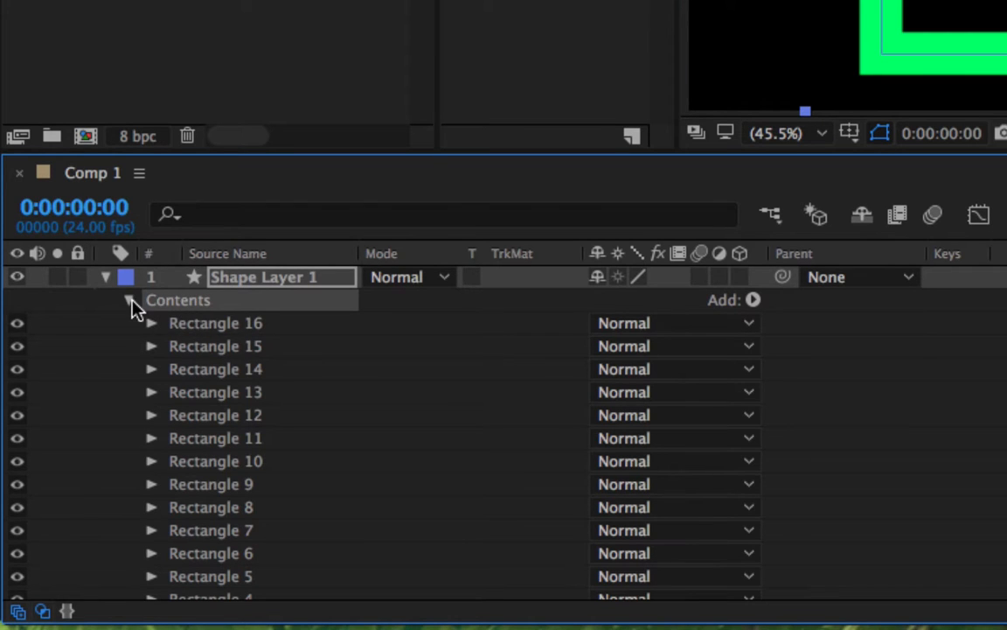
{"action": "left_click", "coordinate": [129, 301]}
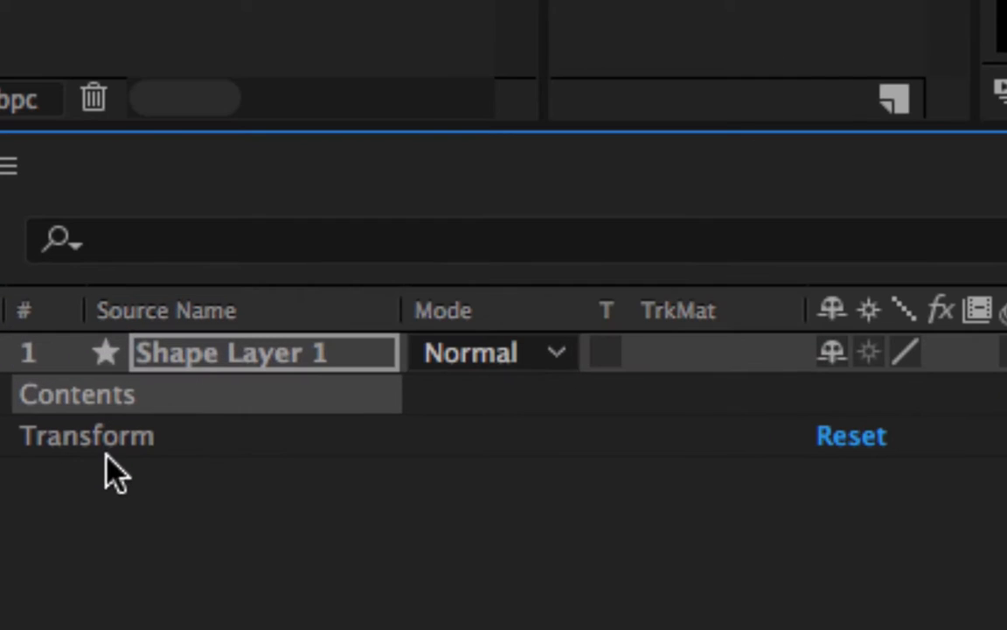
{"action": "left_click", "coordinate": [205, 359]}
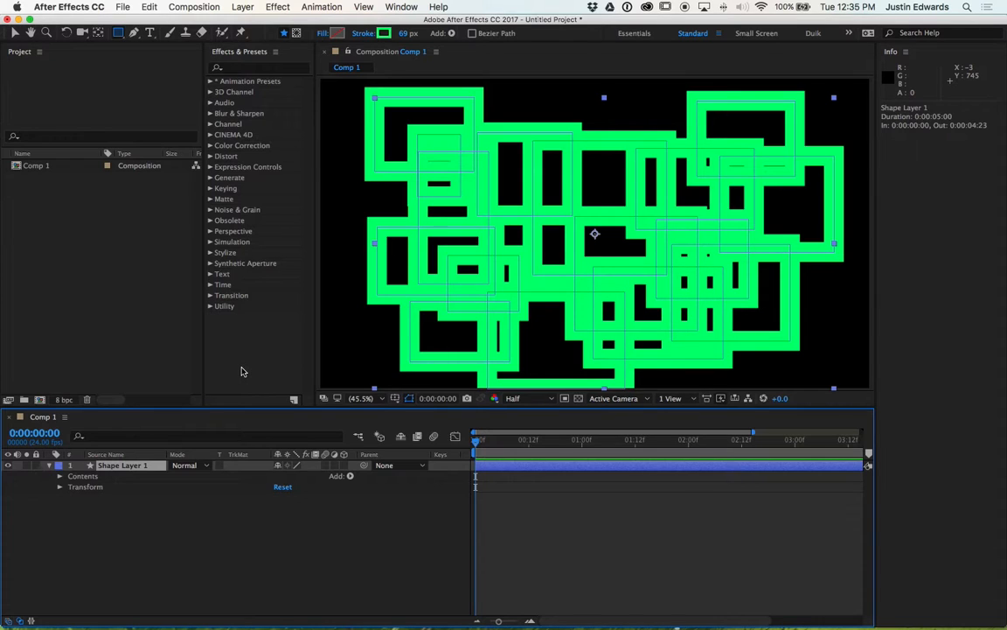
Deselect Shape Layer 1 and draw two overlapping green-stroked rectangles in the composition's upper-left area on a new shape layer
{"action": "left_click", "coordinate": [129, 506]}
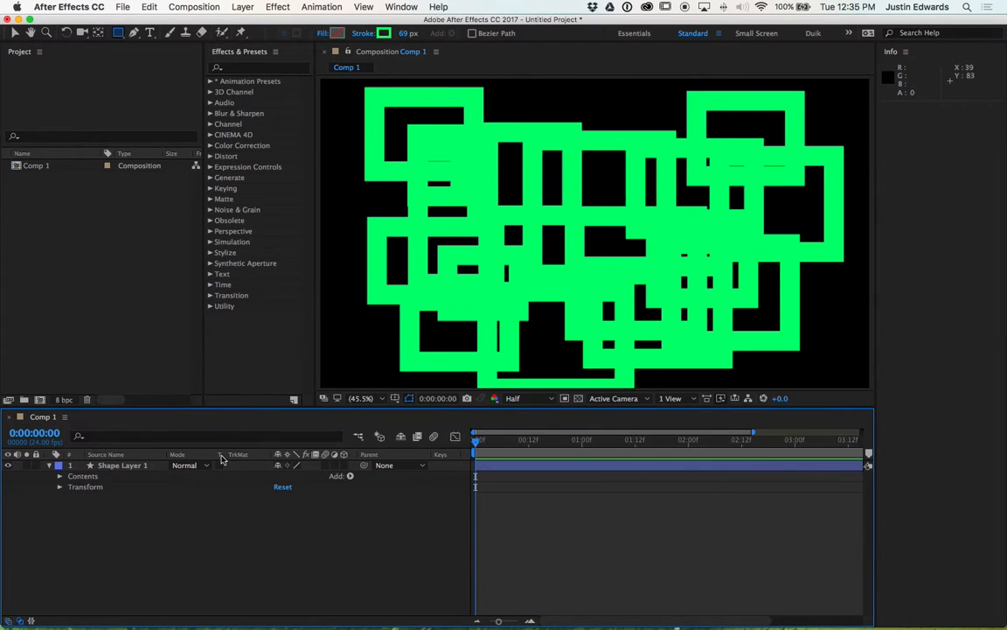
{"action": "left_click_drag", "start_coordinate": [369, 189], "coordinate": [449, 256]}
{"action": "left_click_drag", "start_coordinate": [442, 164], "coordinate": [516, 201]}
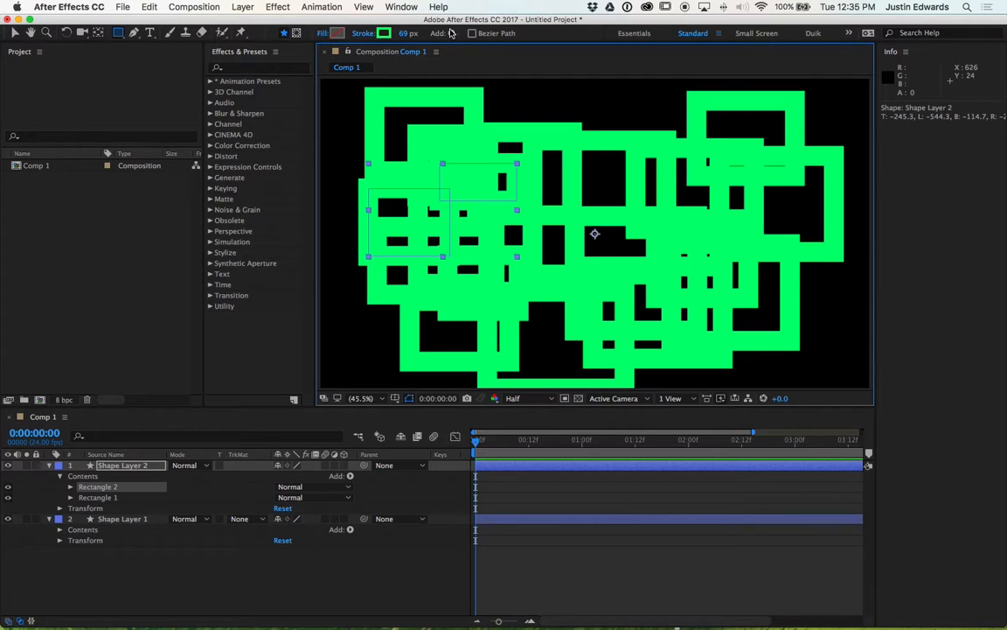
Give the second rectangle on Shape Layer 2 a solid pink fill and cycle its fill type through linear and radial gradient to none
{"action": "left_click", "coordinate": [340, 33]}
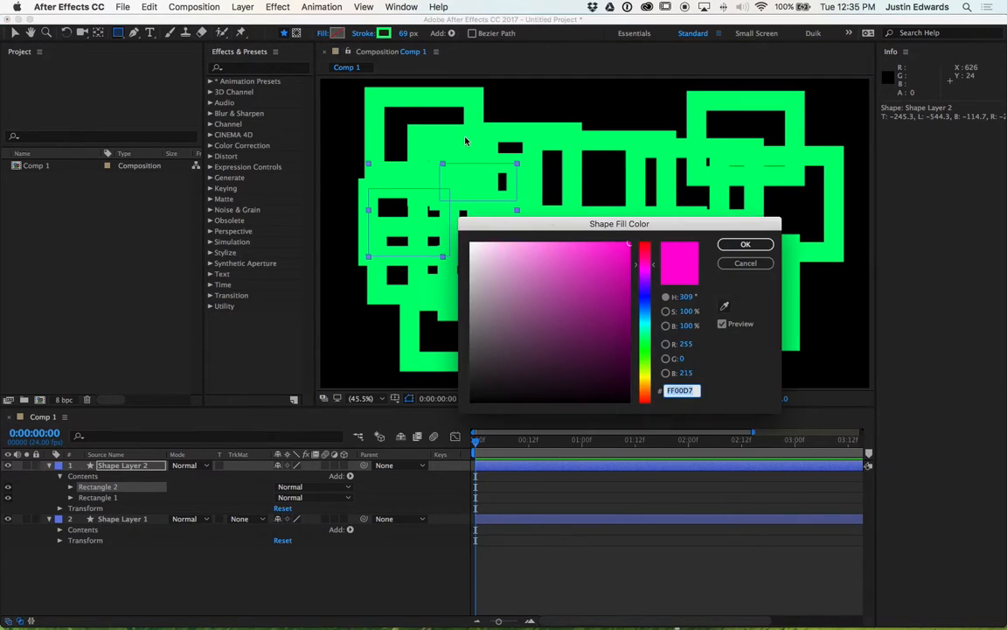
{"action": "left_click", "coordinate": [563, 265]}
{"action": "left_click", "coordinate": [742, 243]}
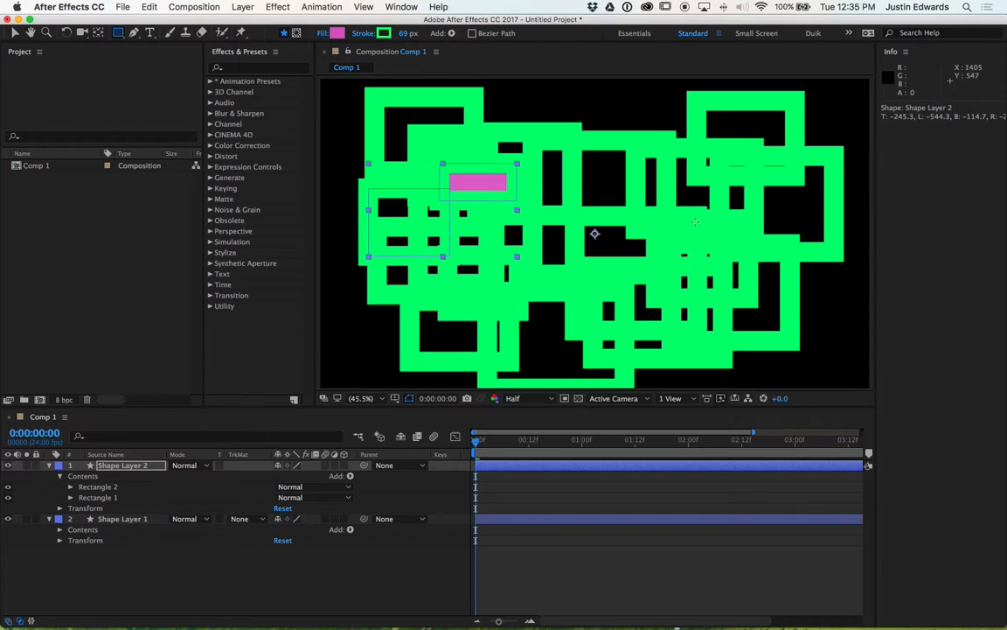
{"action": "left_click", "coordinate": [337, 34], "text": "alt"}
{"action": "left_click", "coordinate": [341, 36], "text": "alt"}
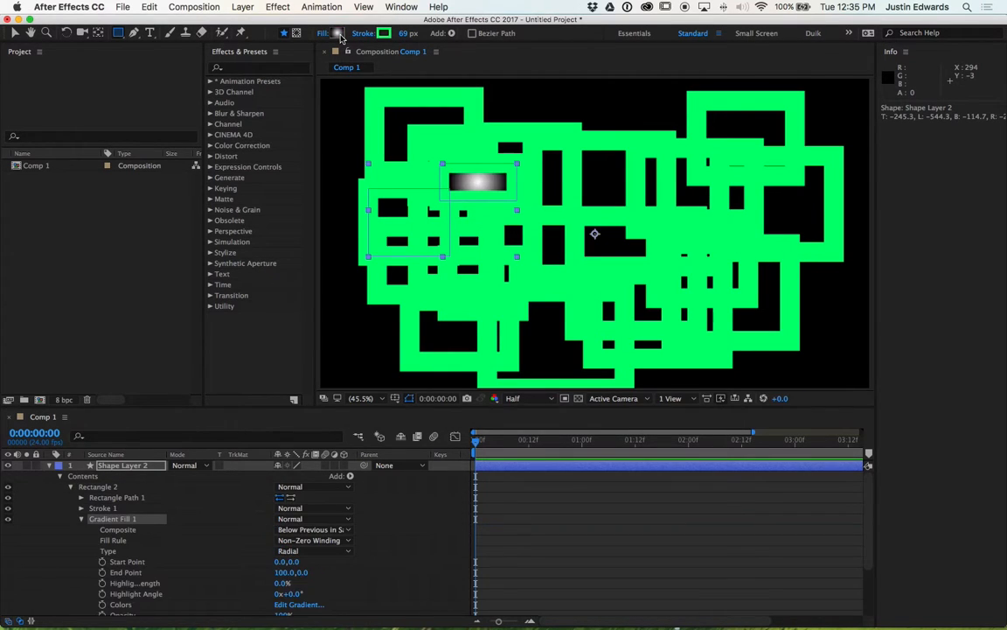
{"action": "left_click", "coordinate": [340, 36], "text": "alt"}
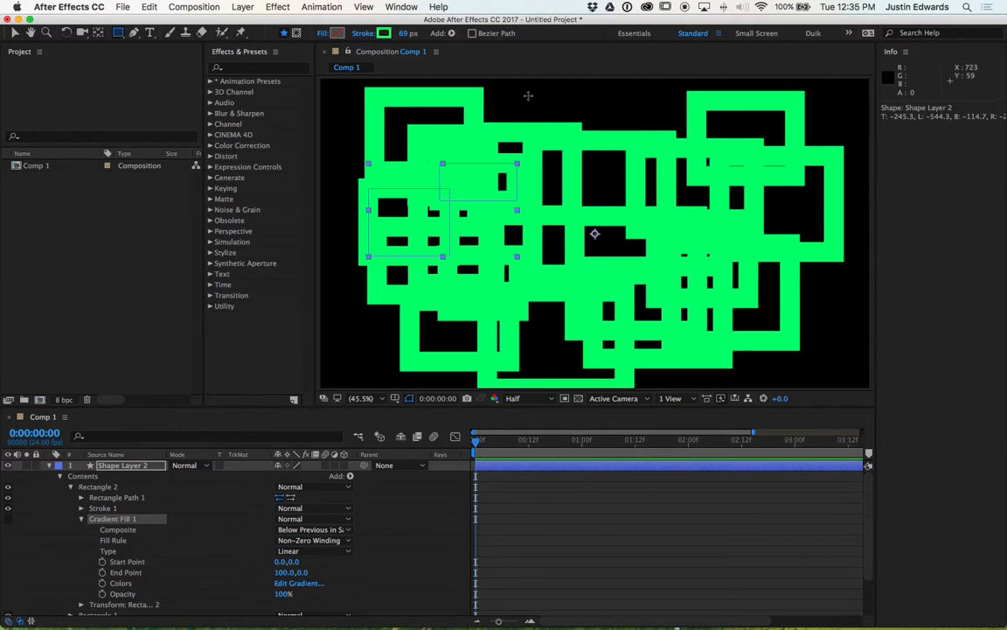
Draw a third rectangle about 317 px tall near the upper middle of the composition and reduce its stroke width to 7 px
{"action": "left_click_drag", "start_coordinate": [528, 96], "coordinate": [640, 173]}
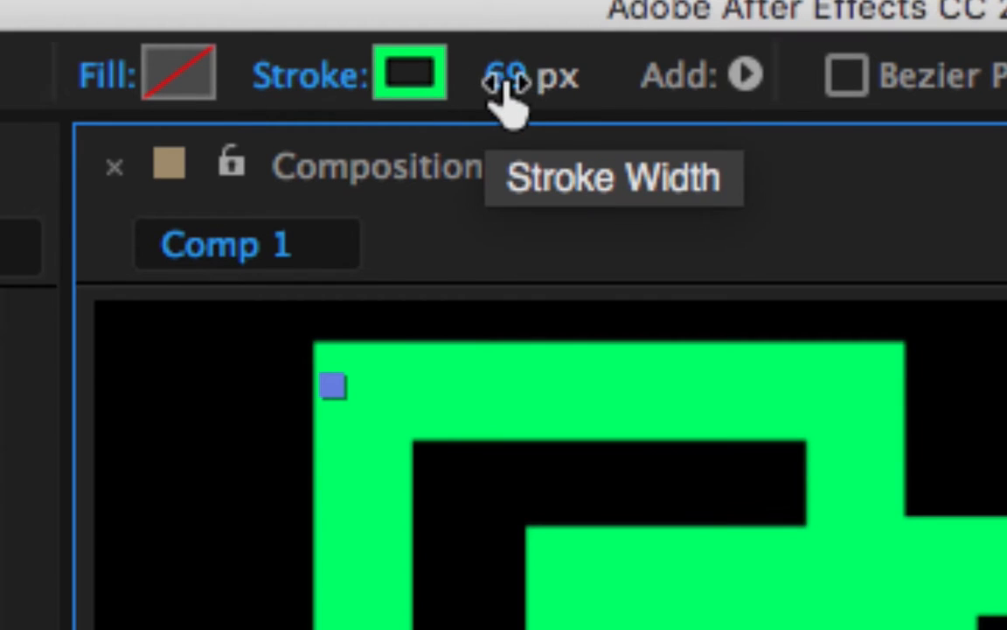
{"action": "scroll", "coordinate": [639, 591], "scroll_direction": "up", "scroll_amount": 2}
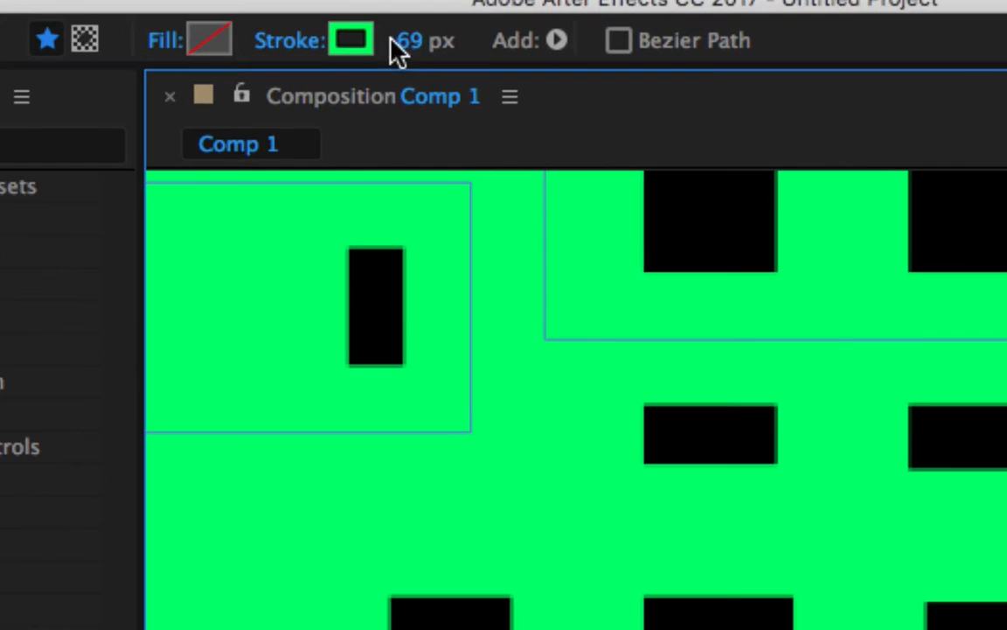
{"action": "left_click_drag", "start_coordinate": [418, 45], "coordinate": [308, 39]}
{"action": "left_click_drag", "start_coordinate": [278, 40], "coordinate": [294, 38]}
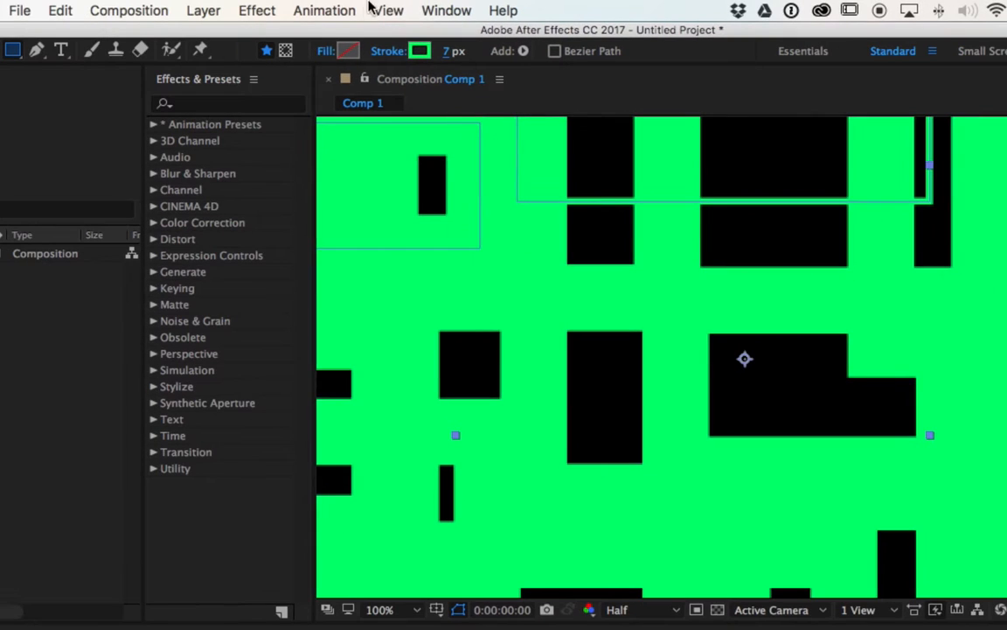
Fill the third rectangle with the solid purple-magenta colour B826A1
{"action": "left_click", "coordinate": [316, 63]}
{"action": "left_click", "coordinate": [745, 438]}
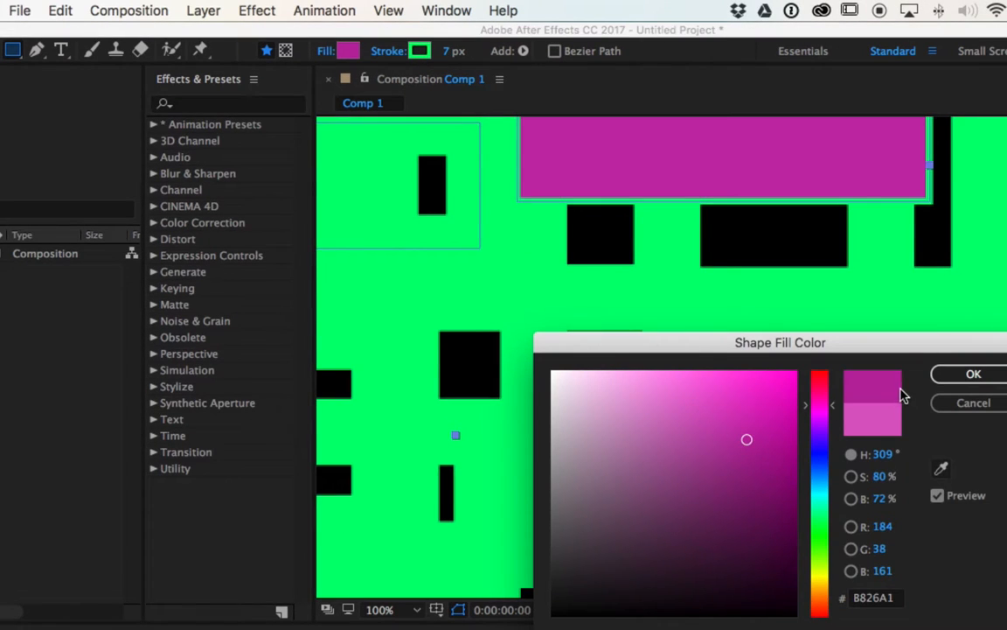
{"action": "left_click", "coordinate": [946, 372]}
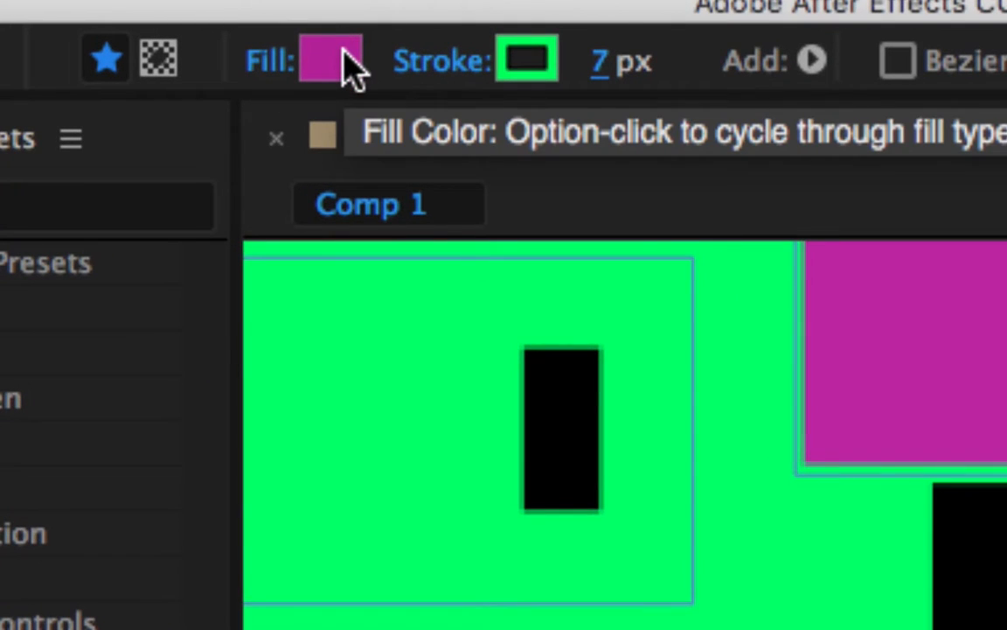
Cycle the third rectangle's fill through linear gradient, radial gradient, none and solid, ending on none
{"action": "left_click", "coordinate": [348, 61], "text": "alt"}
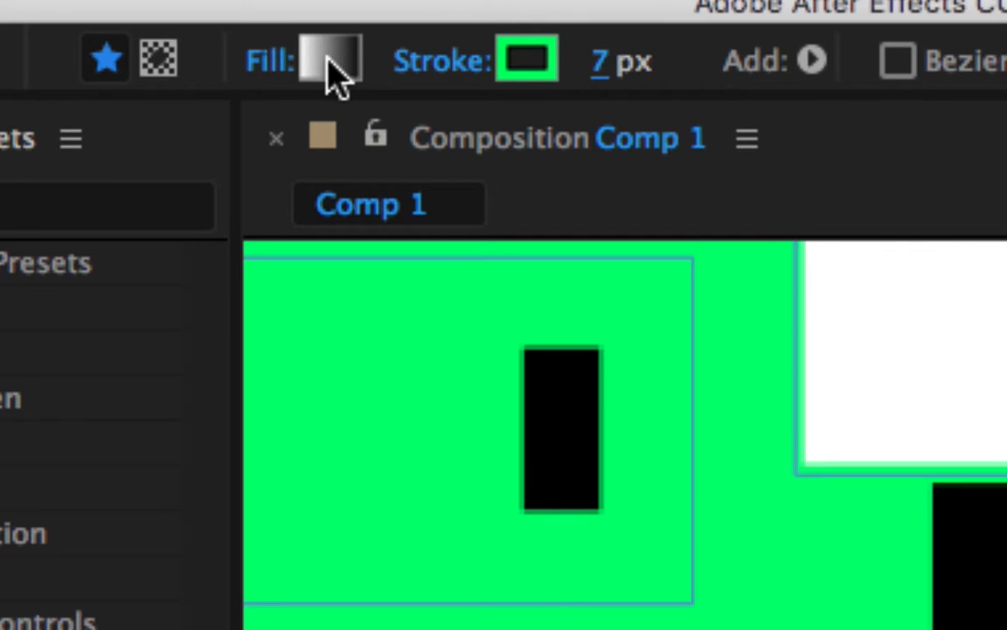
{"action": "left_click", "coordinate": [337, 70], "text": "alt"}
{"action": "left_click", "coordinate": [343, 77], "text": "alt"}
{"action": "left_click", "coordinate": [354, 83], "text": "alt"}
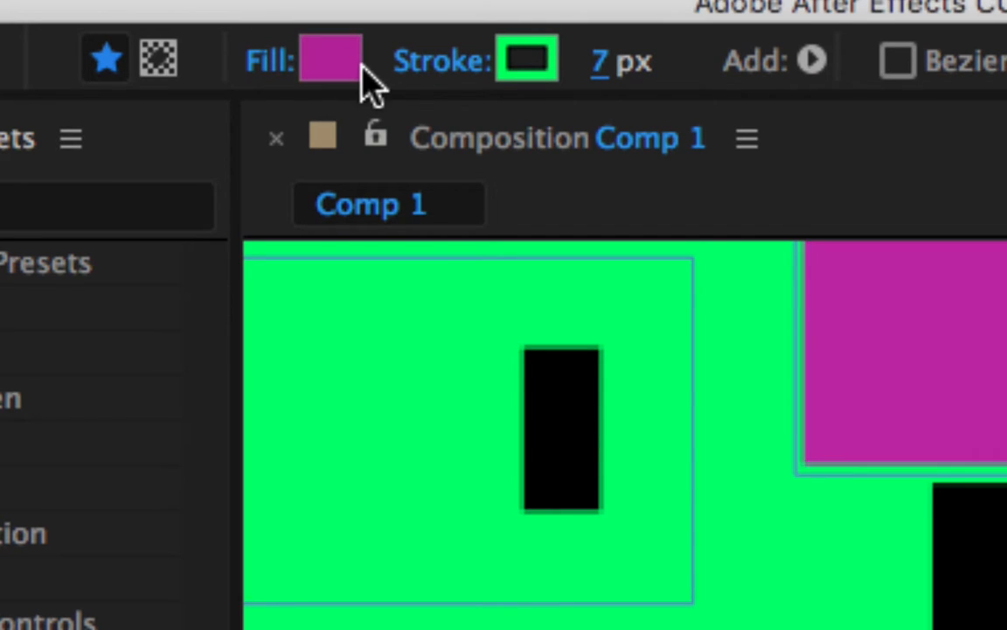
{"action": "left_click", "coordinate": [364, 86], "text": "alt"}
{"action": "left_click", "coordinate": [345, 75], "text": "alt"}
{"action": "left_click", "coordinate": [352, 81], "text": "alt"}
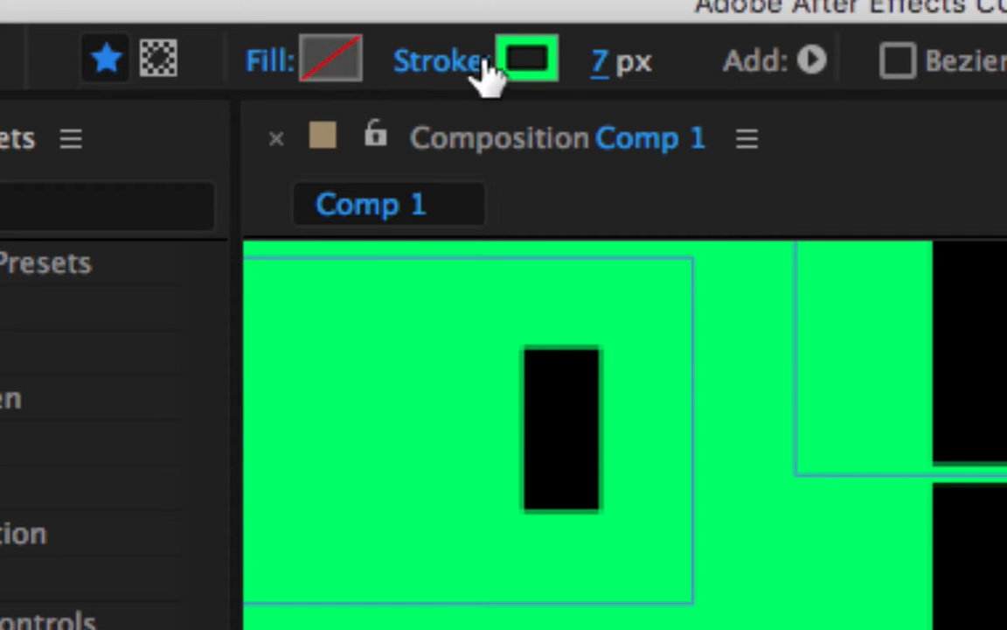
Cycle the third rectangle's stroke type through linear and radial gradient to none
{"action": "left_click", "coordinate": [539, 86], "text": "alt"}
{"action": "left_click", "coordinate": [544, 86], "text": "alt"}
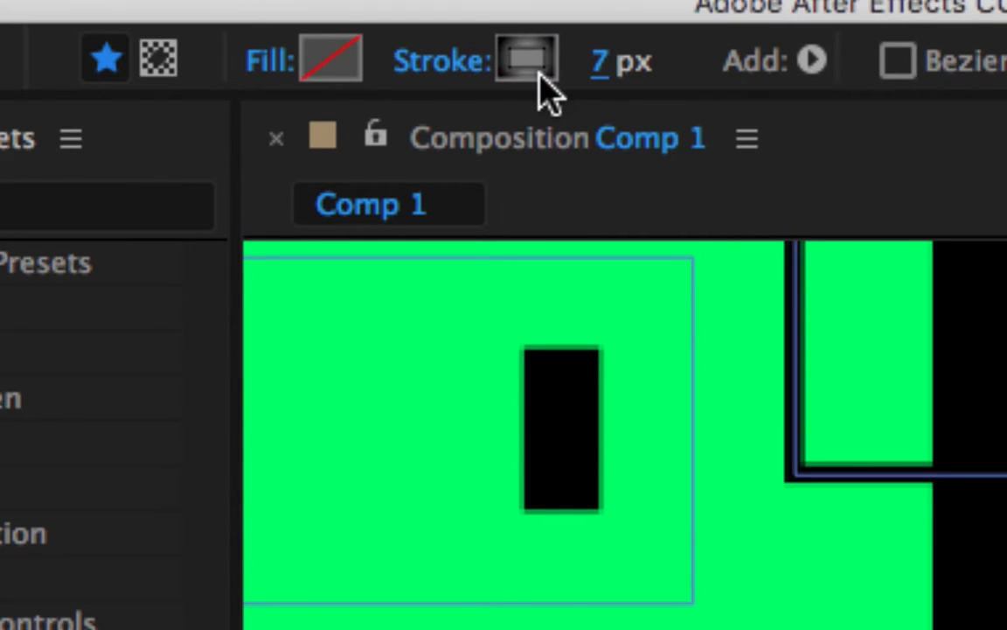
{"action": "left_click", "coordinate": [542, 86], "text": "alt"}
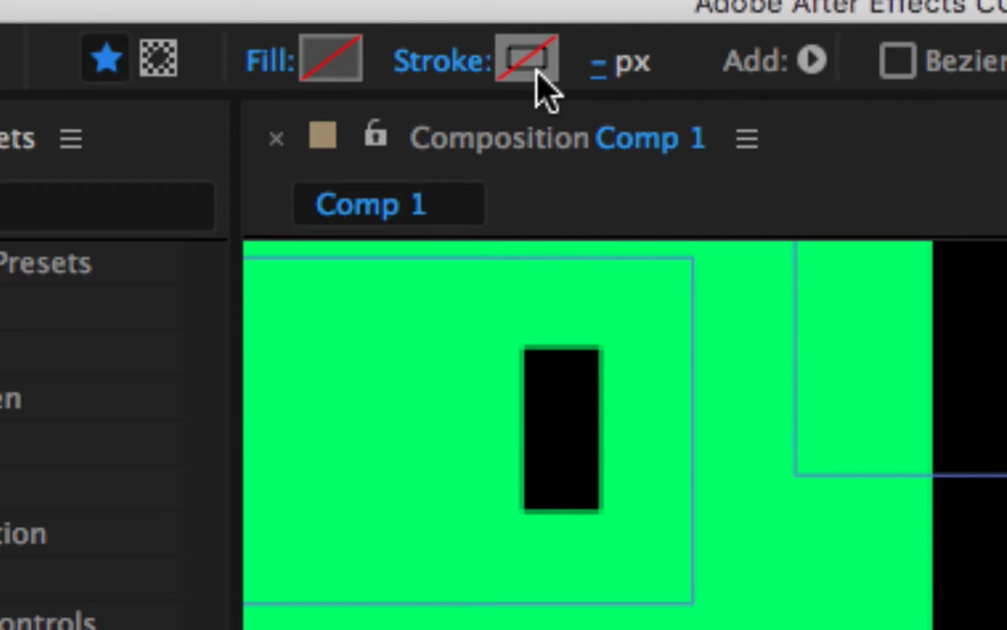
Fill the third rectangle with solid magenta FF00D7, and reopen its fill colour settings without changing them
{"action": "left_click", "coordinate": [346, 60]}
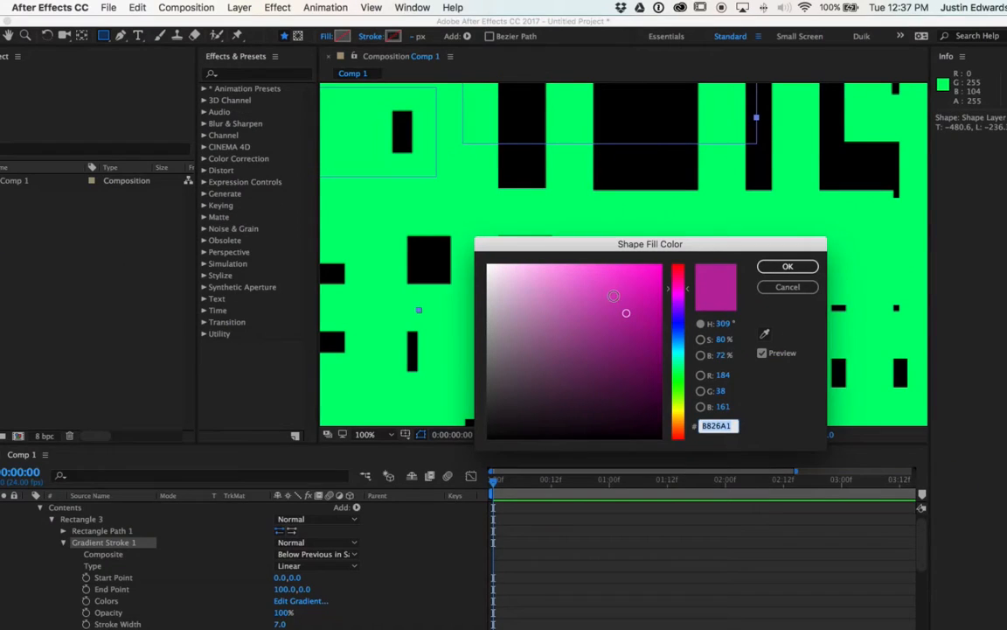
{"action": "left_click_drag", "start_coordinate": [716, 409], "coordinate": [785, 345]}
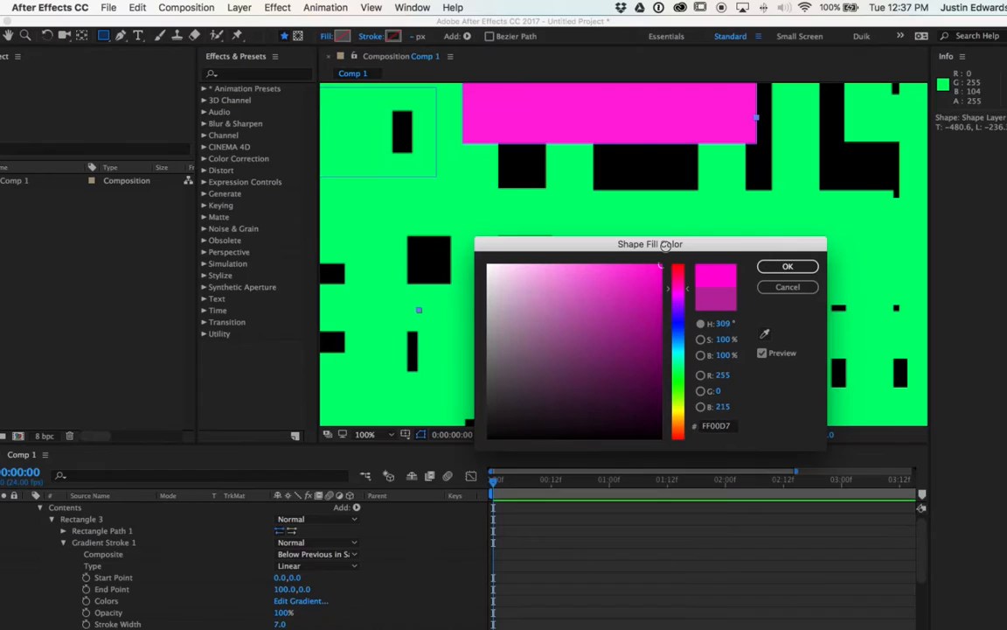
{"action": "left_click", "coordinate": [787, 266]}
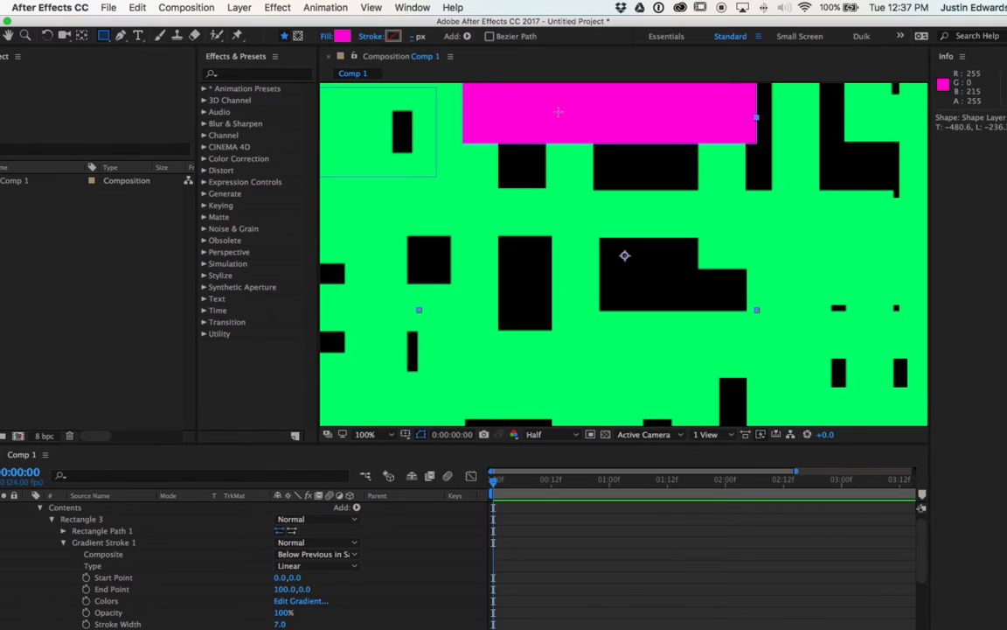
{"action": "left_click", "coordinate": [342, 35]}
{"action": "left_click", "coordinate": [785, 285]}
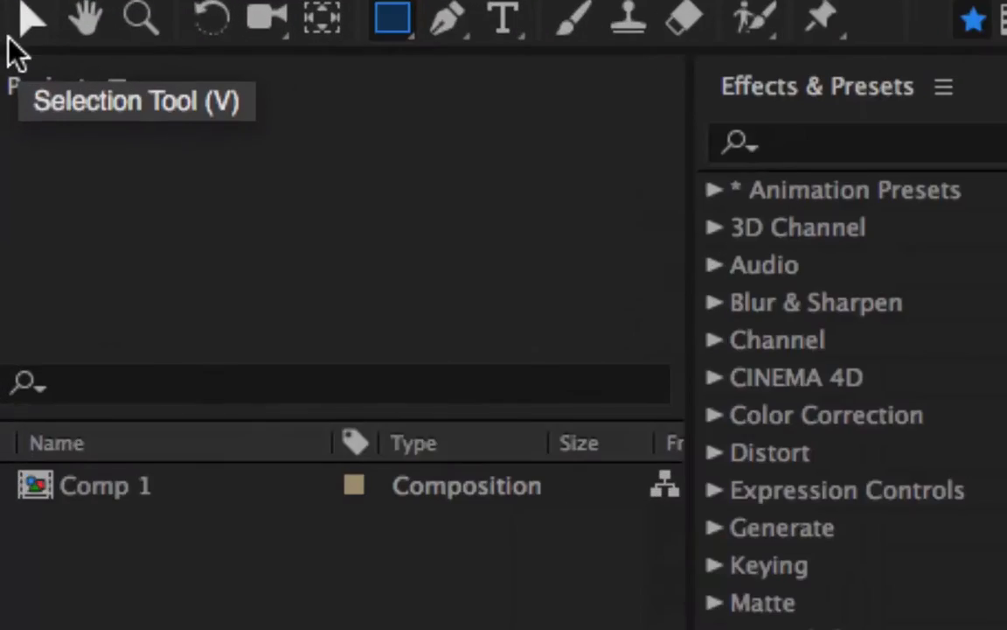
Use the Selection tool to move the magenta rectangle down and slightly right, and shift the neighbouring green rectangle down and right
{"action": "left_click", "coordinate": [32, 33]}
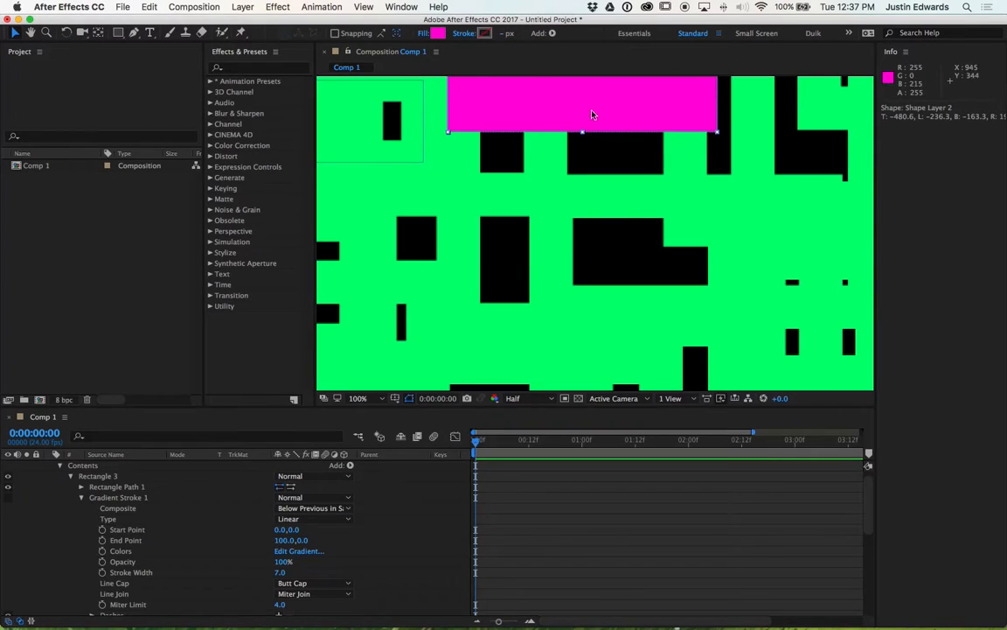
{"action": "left_click_drag", "start_coordinate": [567, 126], "coordinate": [553, 196]}
{"action": "left_click_drag", "start_coordinate": [417, 145], "coordinate": [478, 204]}
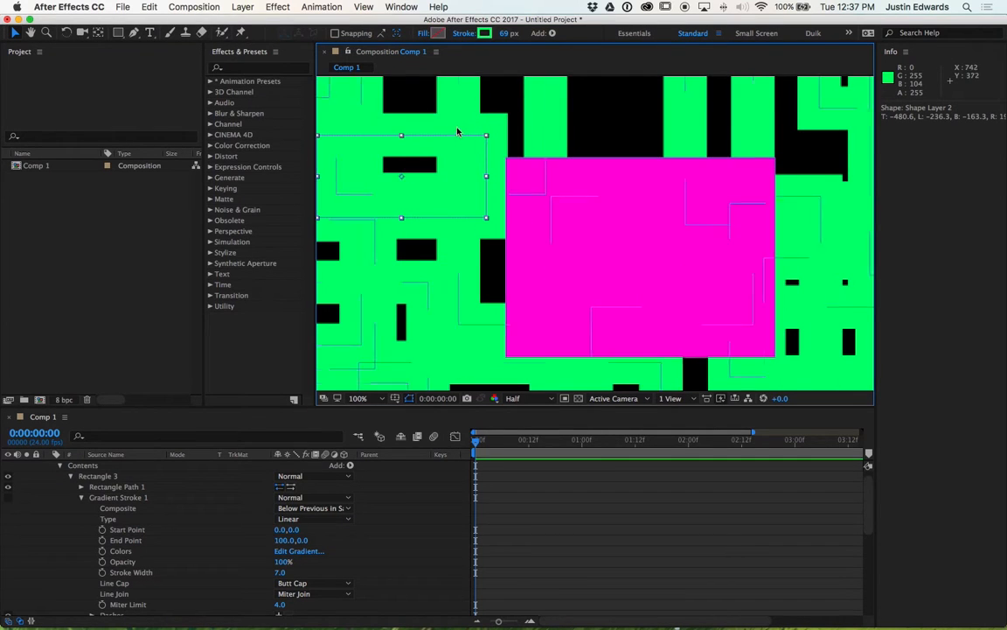
Remove Shape Layer 1's rectangles from the composition and move the whole of Shape Layer 2 to about position 1078, 555
{"action": "mouse_move", "coordinate": [457, 130]}
{"action": "left_mouse_down"}
{"action": "mouse_move", "coordinate": [463, 160]}
{"action": "mouse_move", "coordinate": [375, 158]}
{"action": "mouse_move", "coordinate": [500, 137]}
{"action": "mouse_move", "coordinate": [406, 112]}
{"action": "mouse_move", "coordinate": [392, 175]}
{"action": "mouse_move", "coordinate": [401, 174]}
{"action": "left_mouse_up"}
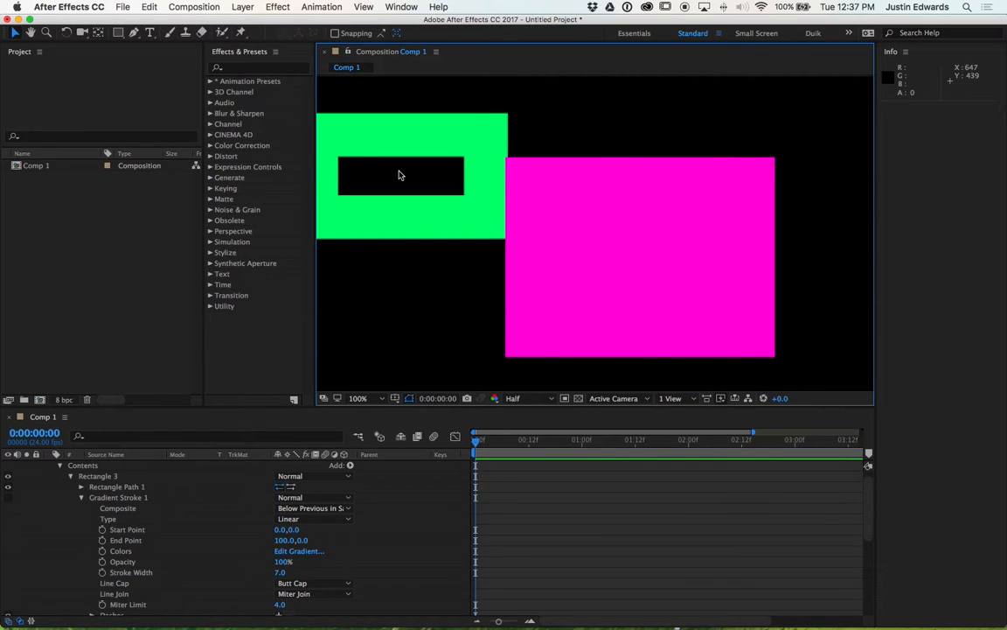
{"action": "left_click_drag", "start_coordinate": [545, 209], "coordinate": [651, 220]}
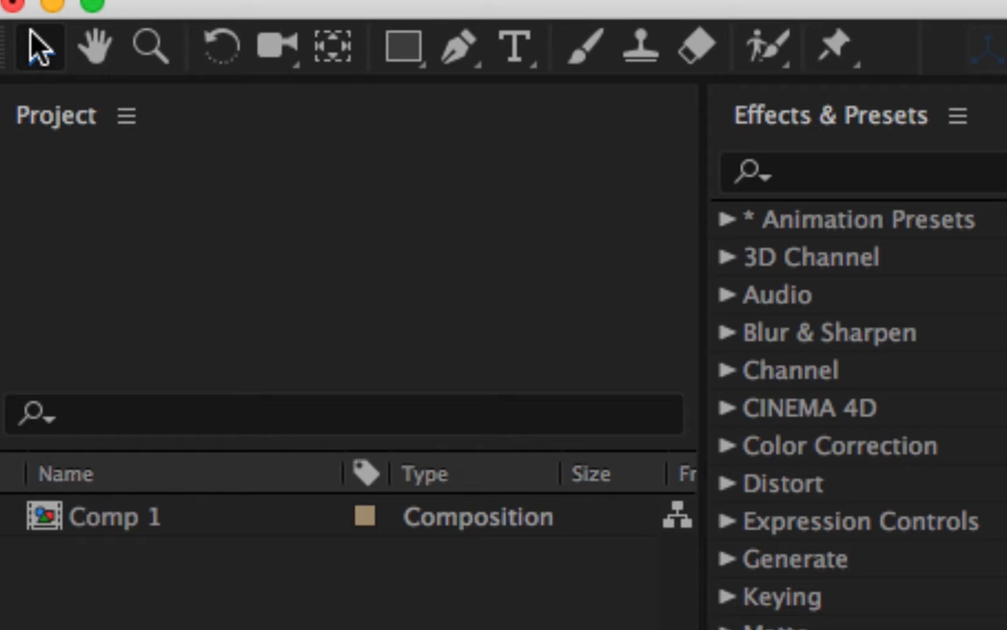
{"action": "left_click", "coordinate": [326, 131]}
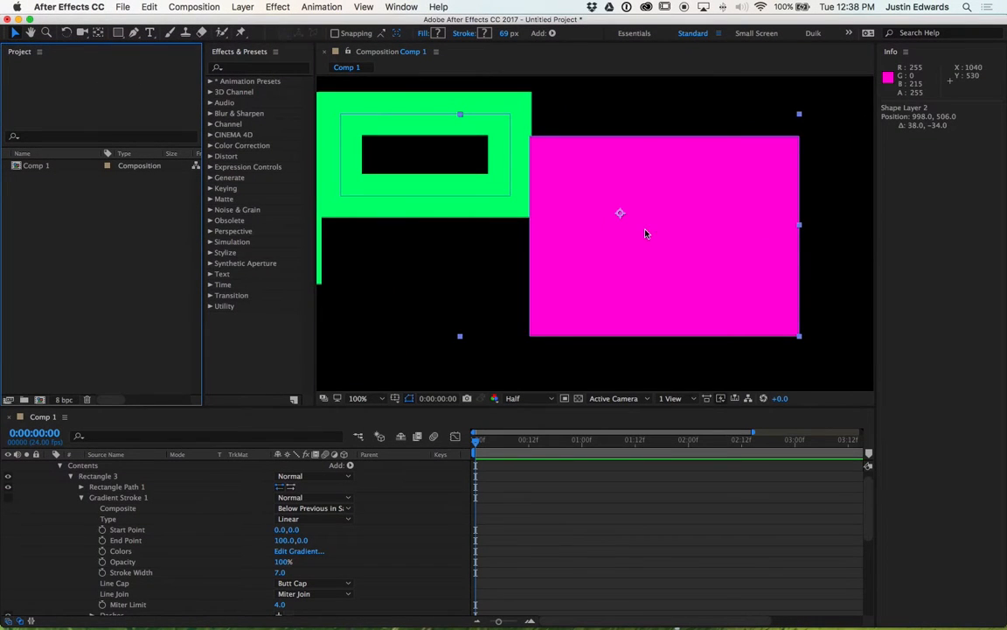
{"action": "left_click_drag", "start_coordinate": [830, 338], "coordinate": [825, 275]}
{"action": "left_click_drag", "start_coordinate": [635, 211], "coordinate": [690, 262]}
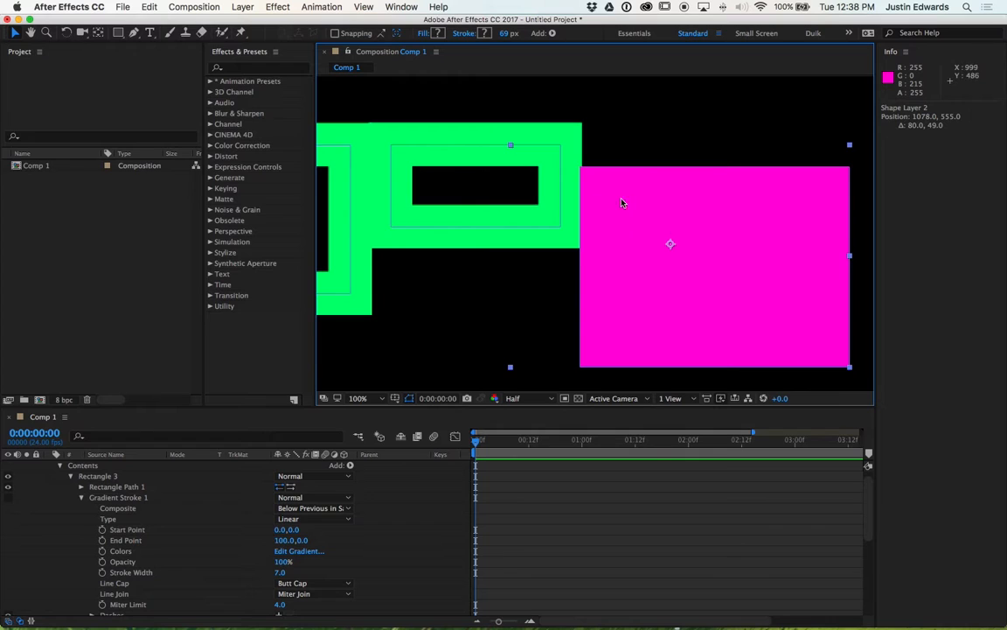
Delete the whole of Shape Layer 2 from Comp 1
{"action": "left_click_drag", "start_coordinate": [620, 194], "coordinate": [670, 214]}
{"action": "key", "text": "Delete"}
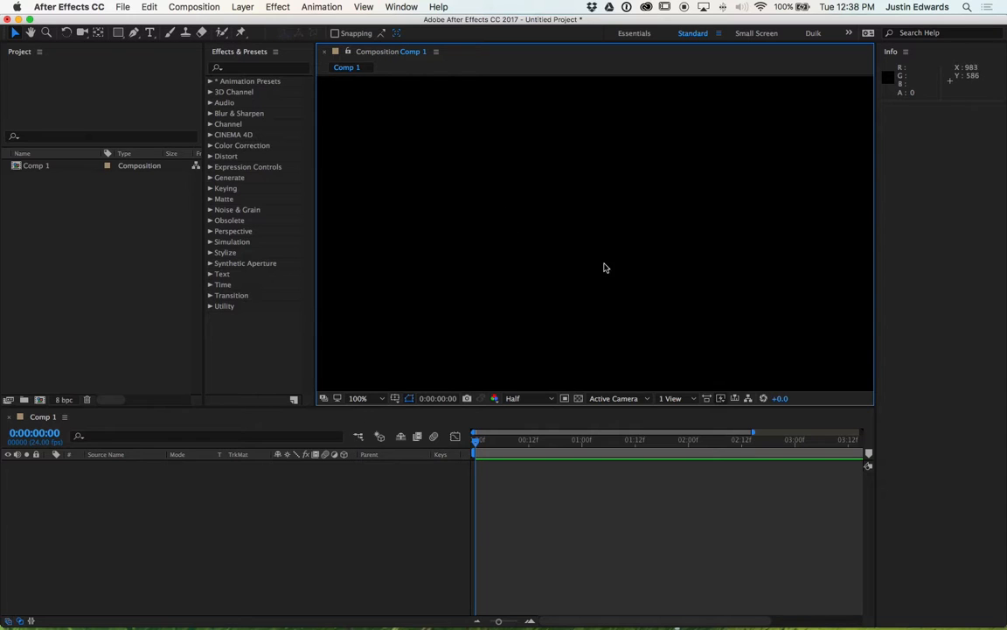
{"action": "left_click", "coordinate": [282, 517]}
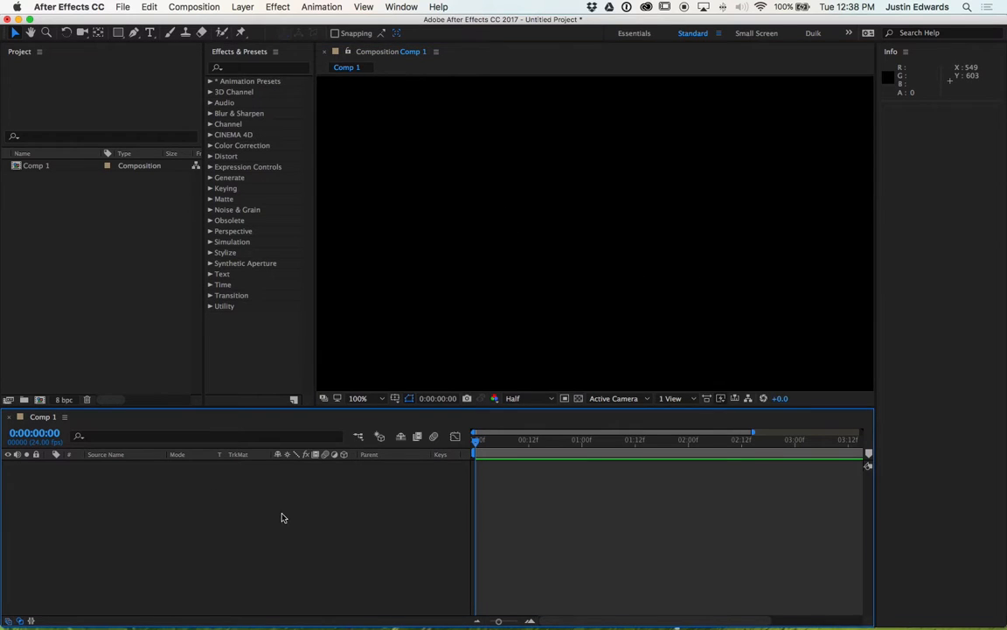
Switch from the Rectangle tool to the Selection tool and try to draw a shape in the empty composition
{"action": "left_click", "coordinate": [119, 33]}
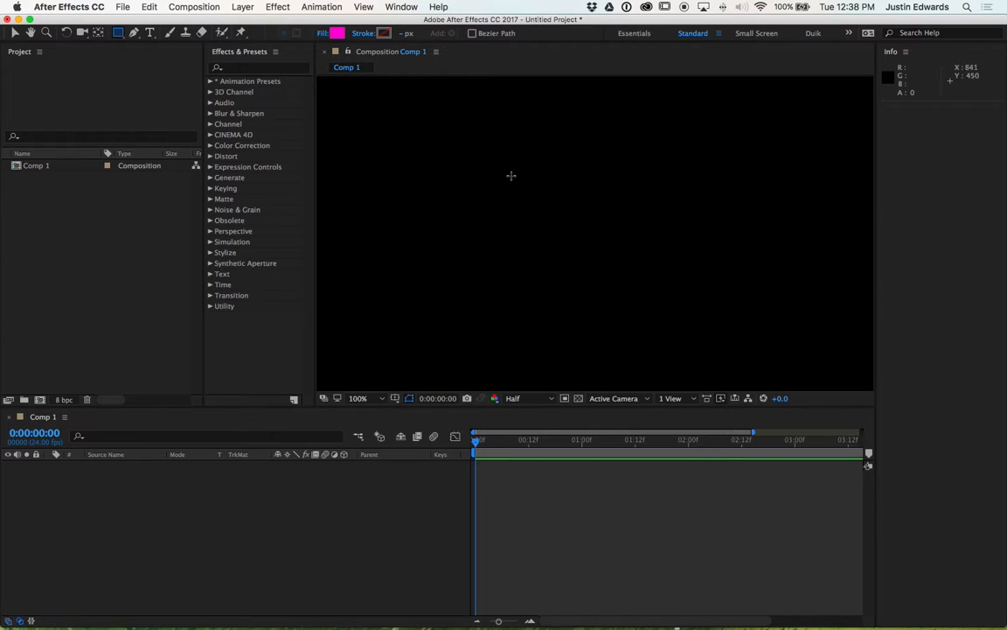
{"action": "left_click", "coordinate": [15, 32]}
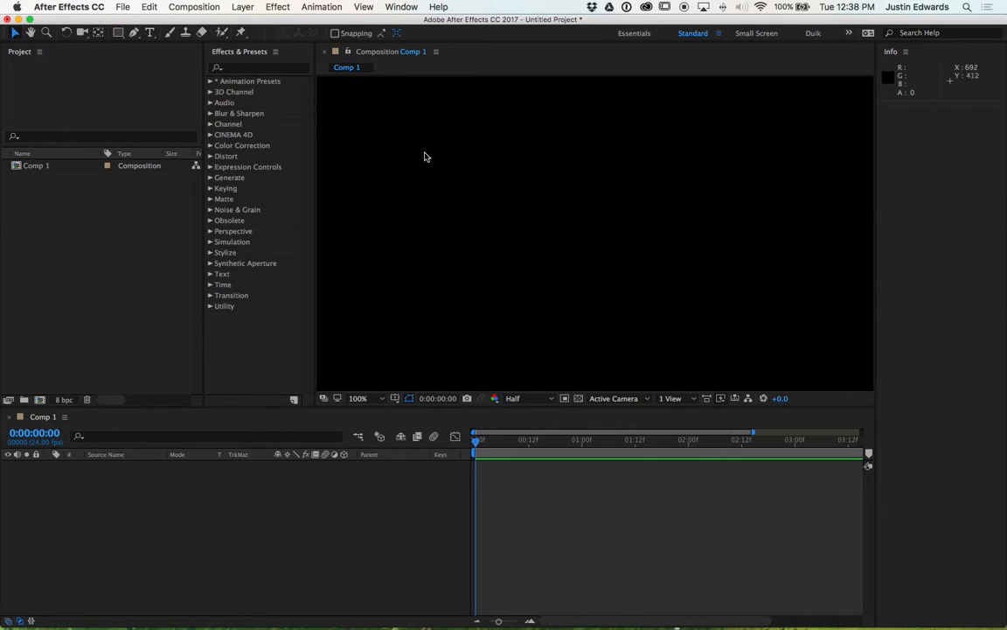
{"action": "left_click_drag", "start_coordinate": [377, 125], "coordinate": [824, 350]}
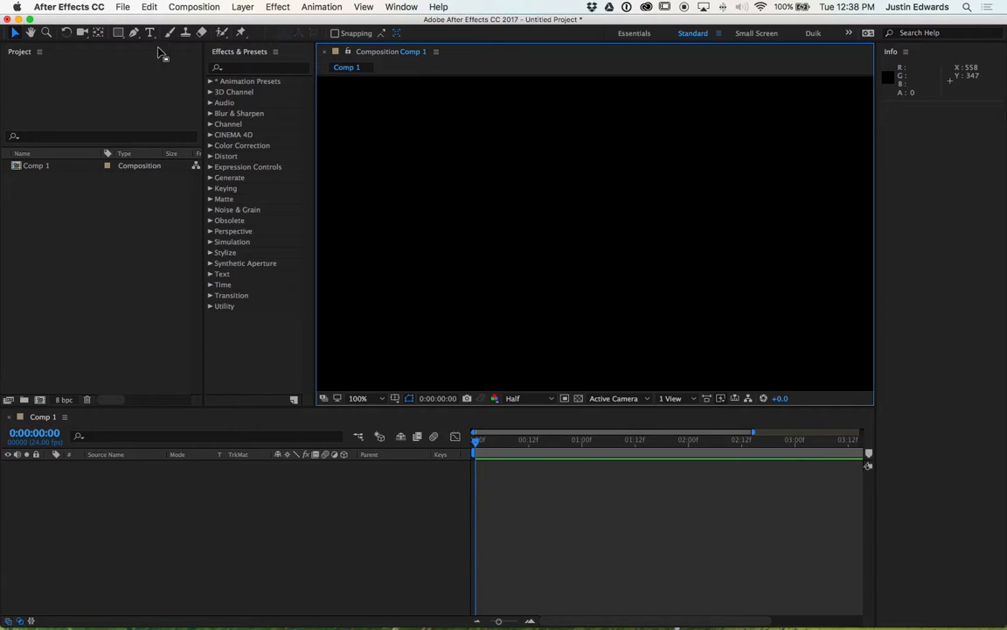
Draw a magenta square about 154 px wide, set its stroke width to 0 px, and cycle its stroke type to none
{"action": "left_click", "coordinate": [118, 34]}
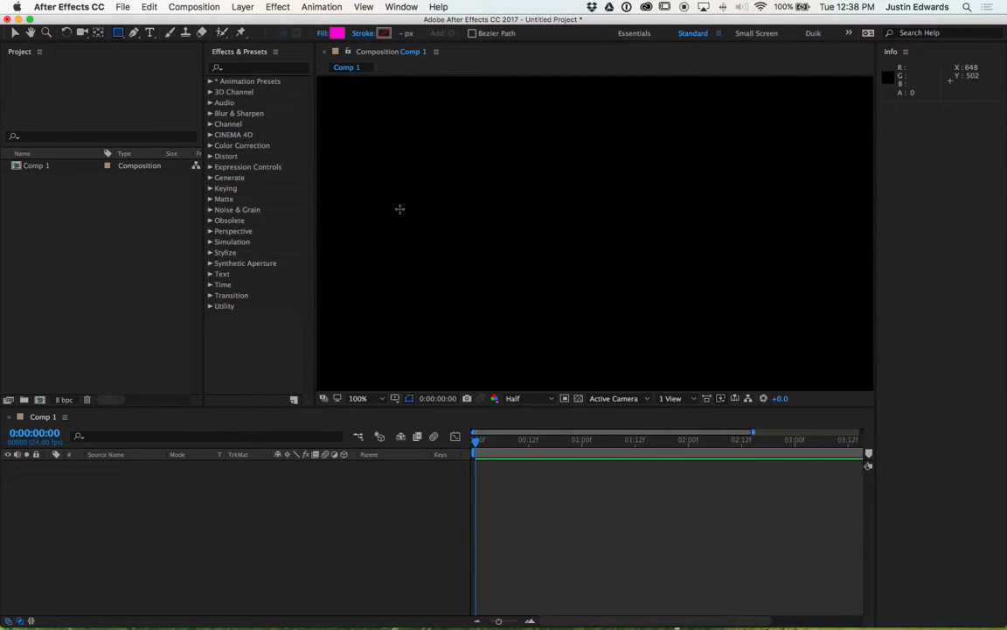
{"action": "left_click_drag", "start_coordinate": [405, 164], "coordinate": [503, 231]}
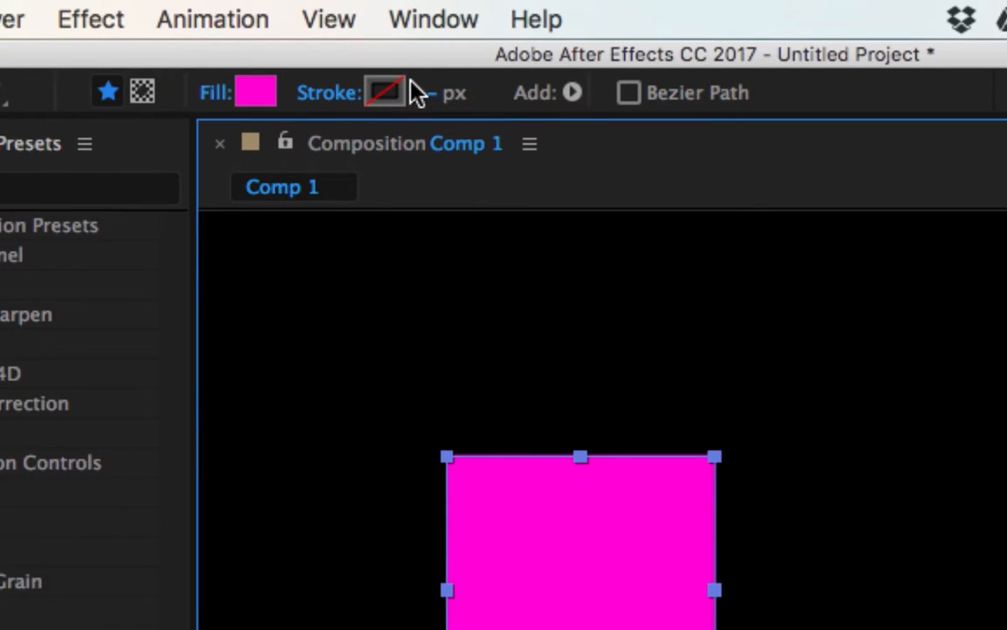
{"action": "left_click", "coordinate": [437, 94]}
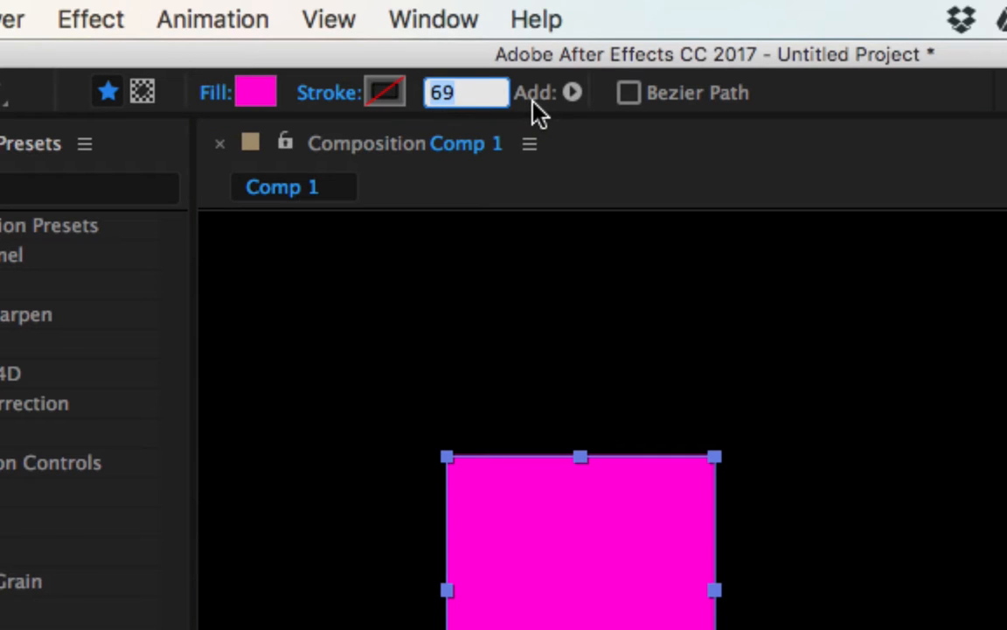
{"action": "type", "text": "0"}
{"action": "key", "text": "Return"}
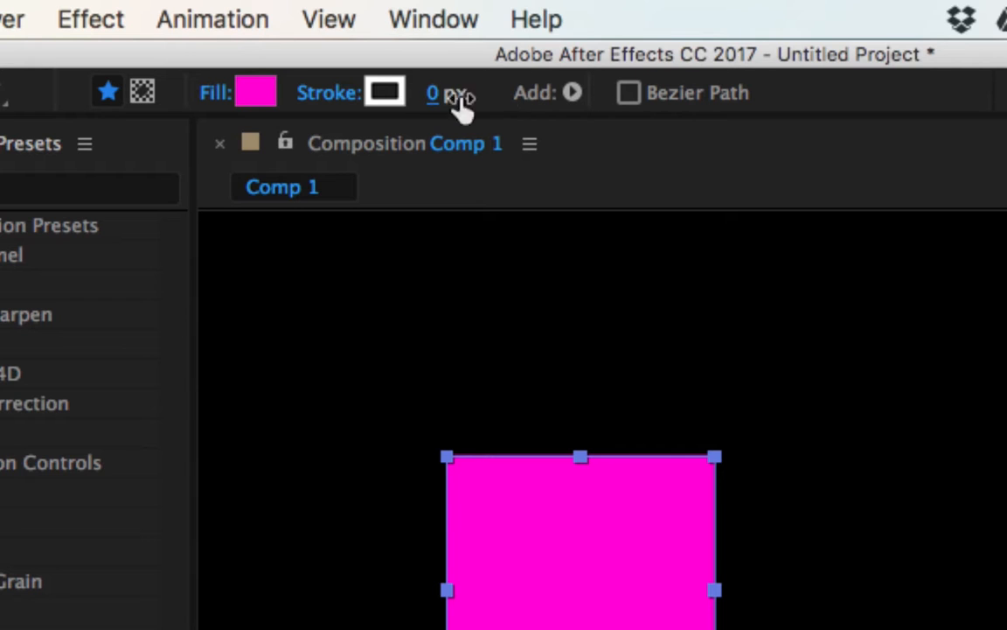
{"action": "left_click", "coordinate": [391, 96], "text": "alt"}
{"action": "left_click", "coordinate": [394, 96], "text": "alt"}
{"action": "left_click", "coordinate": [395, 98], "text": "alt"}
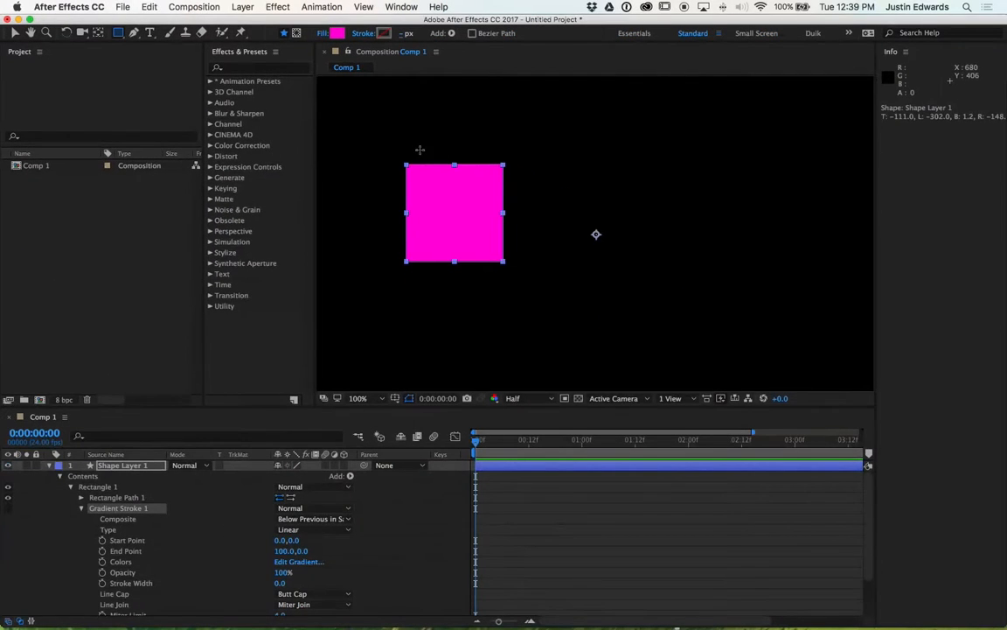
Use the Selection tool to move the magenta square around the composition, leave it slightly below its original spot, and deselect it
{"action": "left_click", "coordinate": [16, 33]}
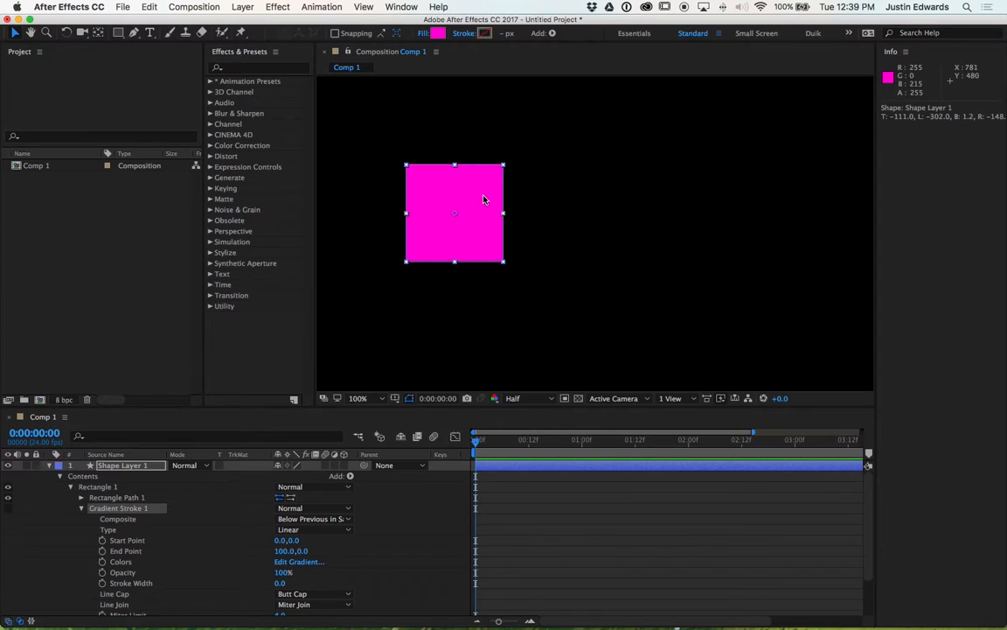
{"action": "left_click_drag", "start_coordinate": [484, 200], "coordinate": [648, 153]}
{"action": "left_click_drag", "start_coordinate": [427, 186], "coordinate": [432, 302]}
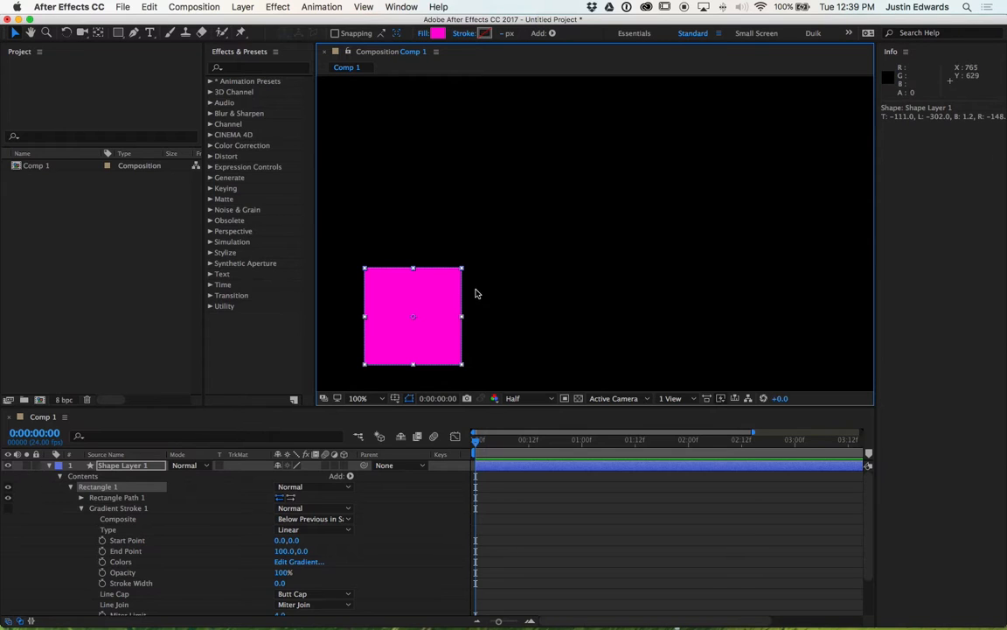
{"action": "left_click_drag", "start_coordinate": [430, 278], "coordinate": [471, 199]}
{"action": "left_click", "coordinate": [537, 202]}
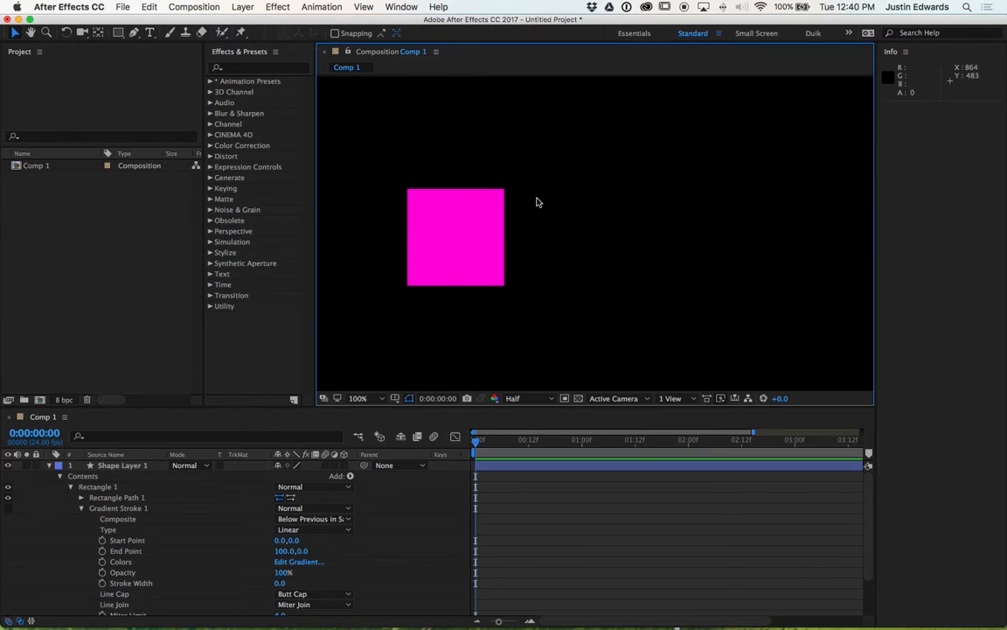
Select the magenta square's layer with the Selection tool and delete it
{"action": "left_click", "coordinate": [459, 217]}
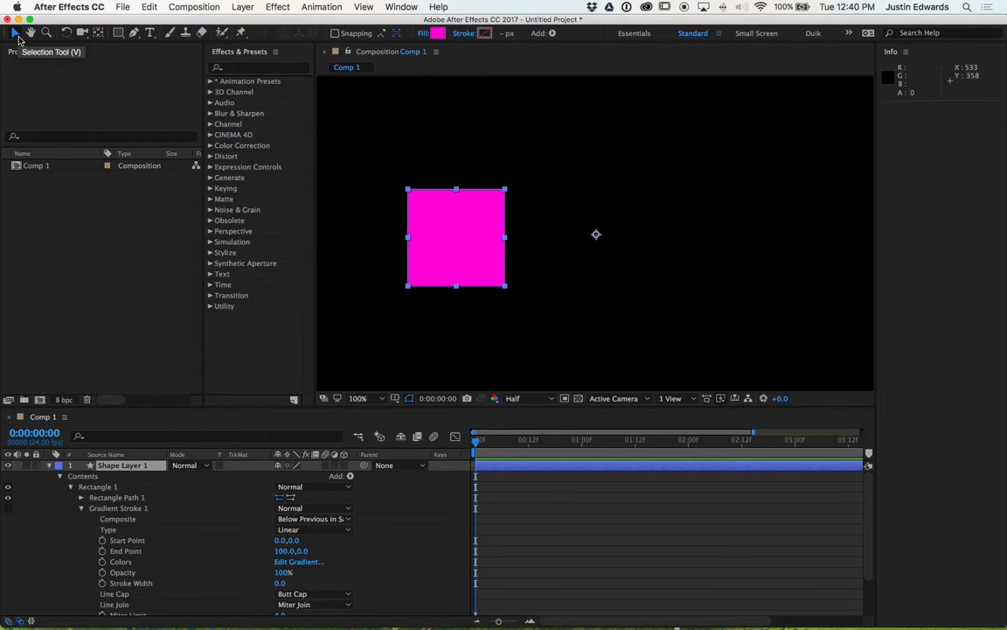
{"action": "left_click", "coordinate": [455, 237]}
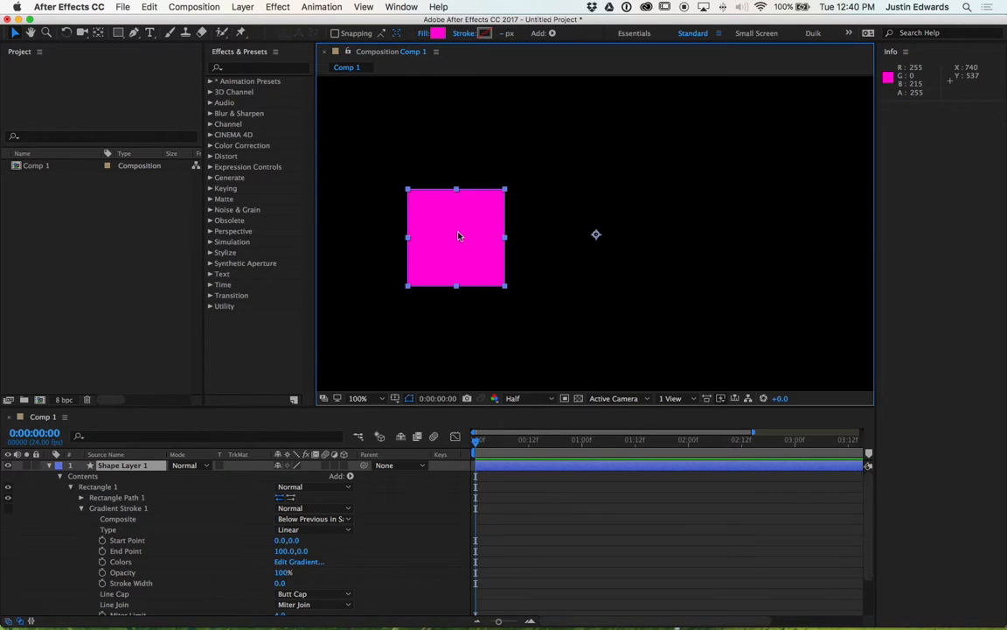
{"action": "key", "text": "Delete"}
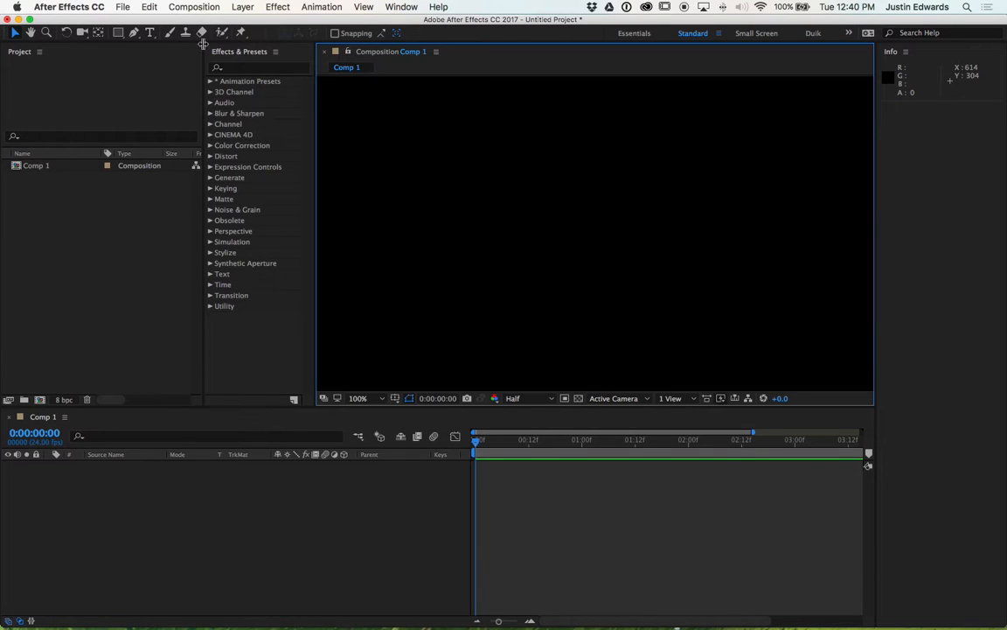
Draw a magenta square about 185 px wide near the composition's centre and move it slightly up and left with the Selection tool
{"action": "left_click", "coordinate": [118, 33]}
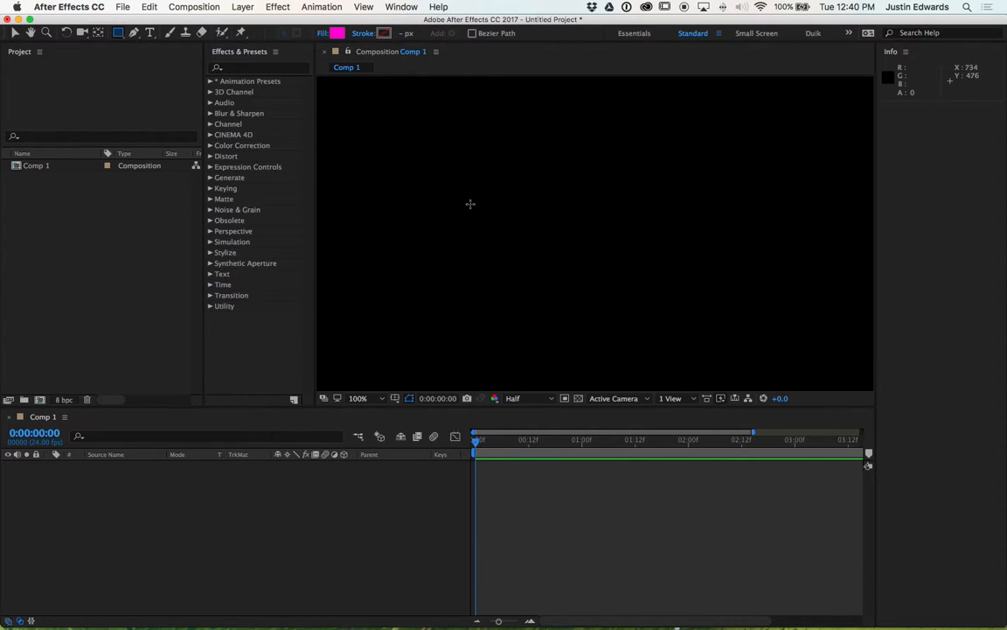
{"action": "left_click_drag", "start_coordinate": [511, 197], "coordinate": [627, 314]}
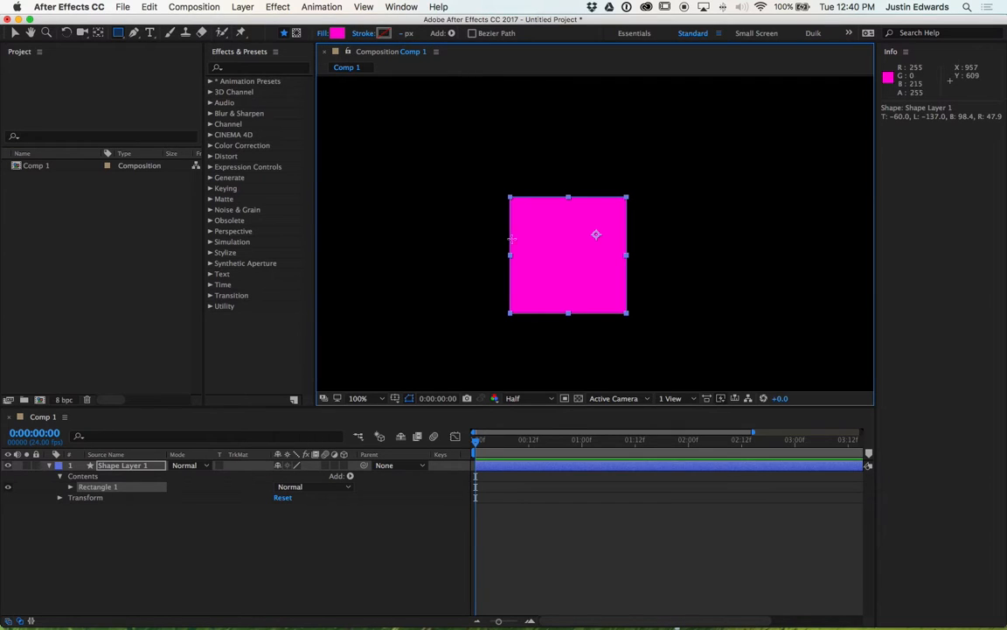
{"action": "key", "text": "v"}
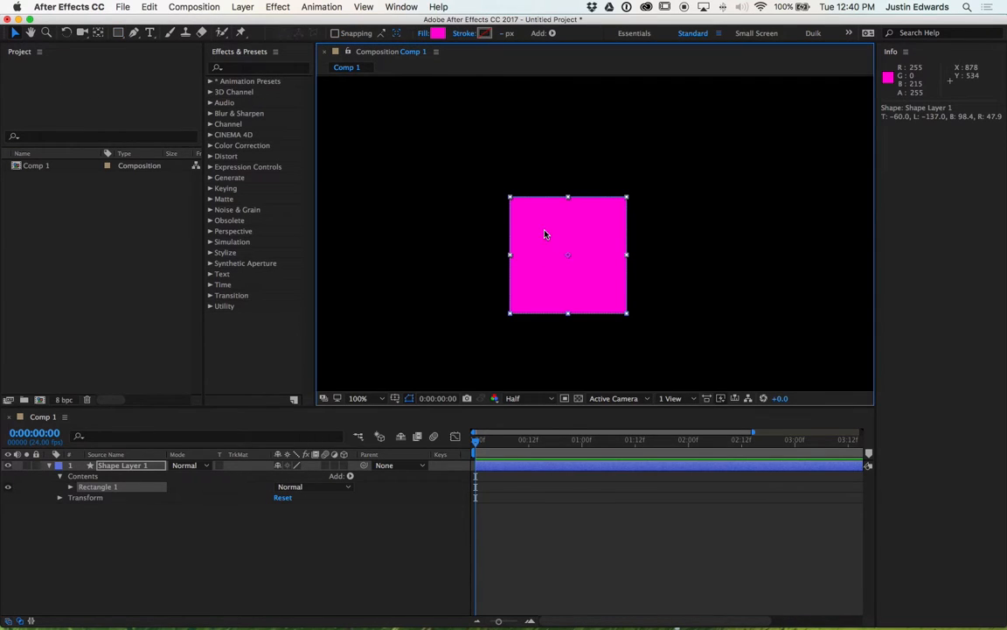
{"action": "left_click_drag", "start_coordinate": [544, 234], "coordinate": [518, 208]}
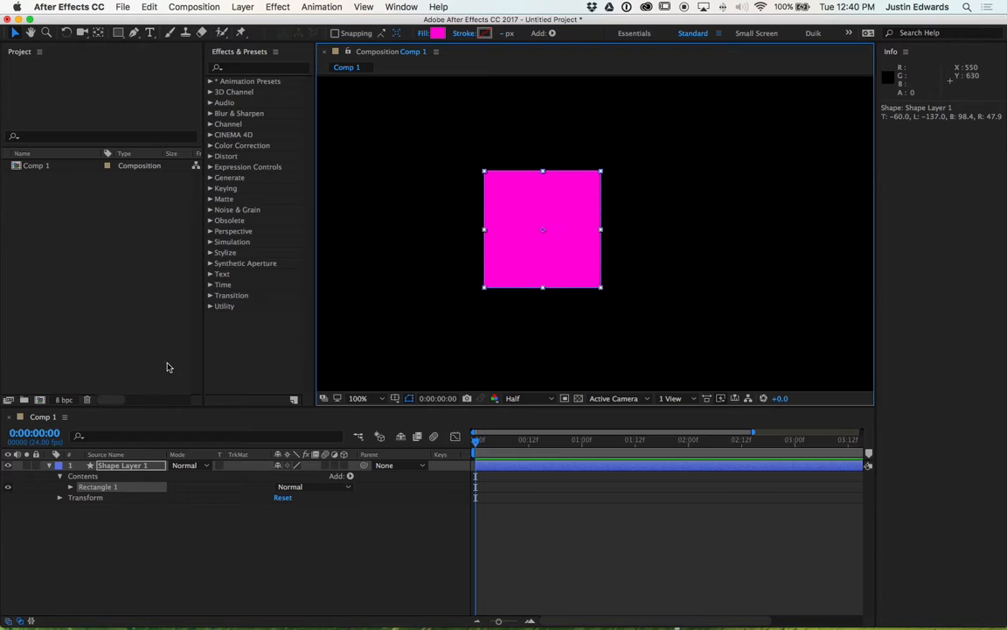
Lock and unlock Shape Layer 1, and move the layer to about position 795, 587
{"action": "left_click", "coordinate": [36, 464]}
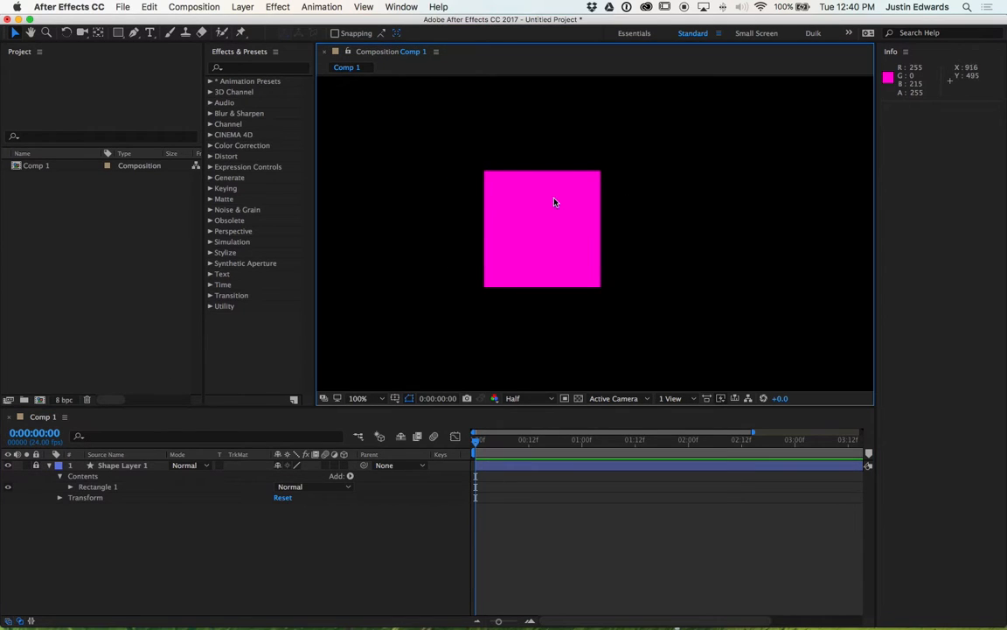
{"action": "left_click", "coordinate": [41, 465]}
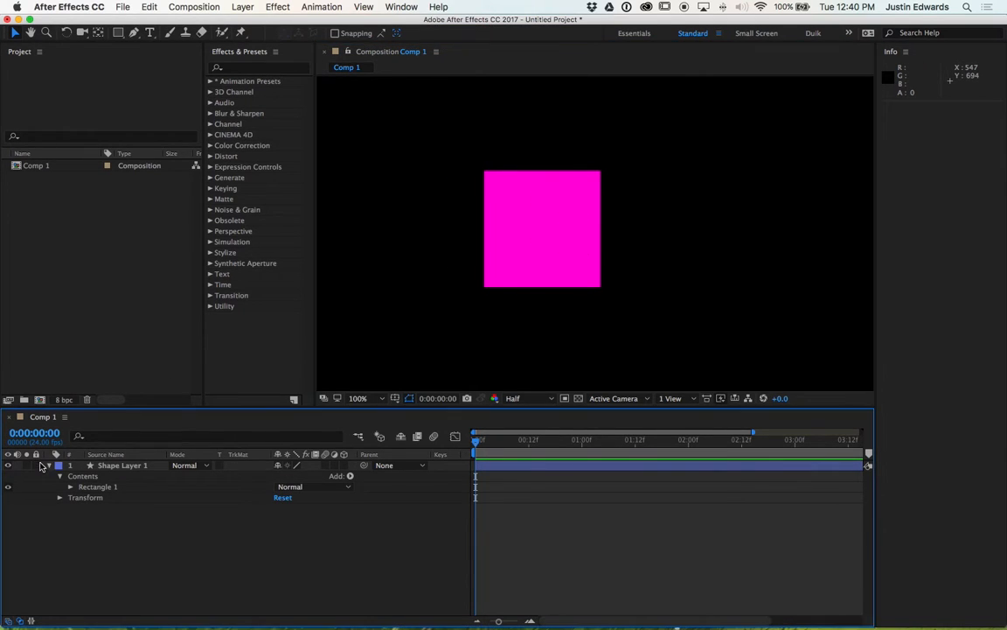
{"action": "left_click_drag", "start_coordinate": [569, 228], "coordinate": [468, 253]}
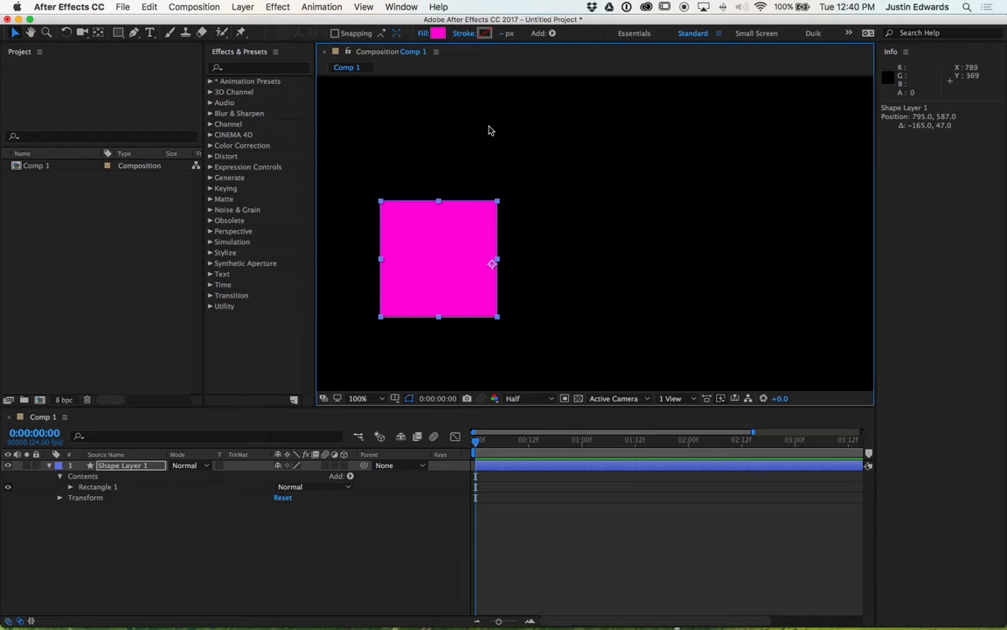
Cycle the square's stroke through linear gradient at 20 px, radial gradient and none, and open its fill colour settings without changing them
{"action": "left_click", "coordinate": [485, 34], "text": "alt"}
{"action": "left_click", "coordinate": [486, 36], "text": "alt"}
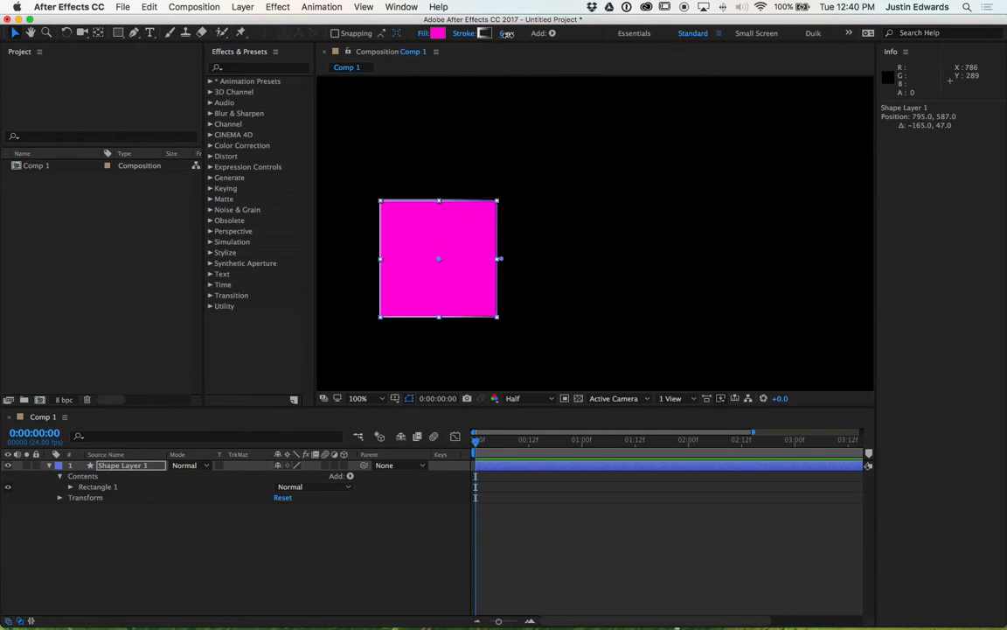
{"action": "left_click_drag", "start_coordinate": [505, 34], "coordinate": [510, 39]}
{"action": "left_click", "coordinate": [486, 35], "text": "alt"}
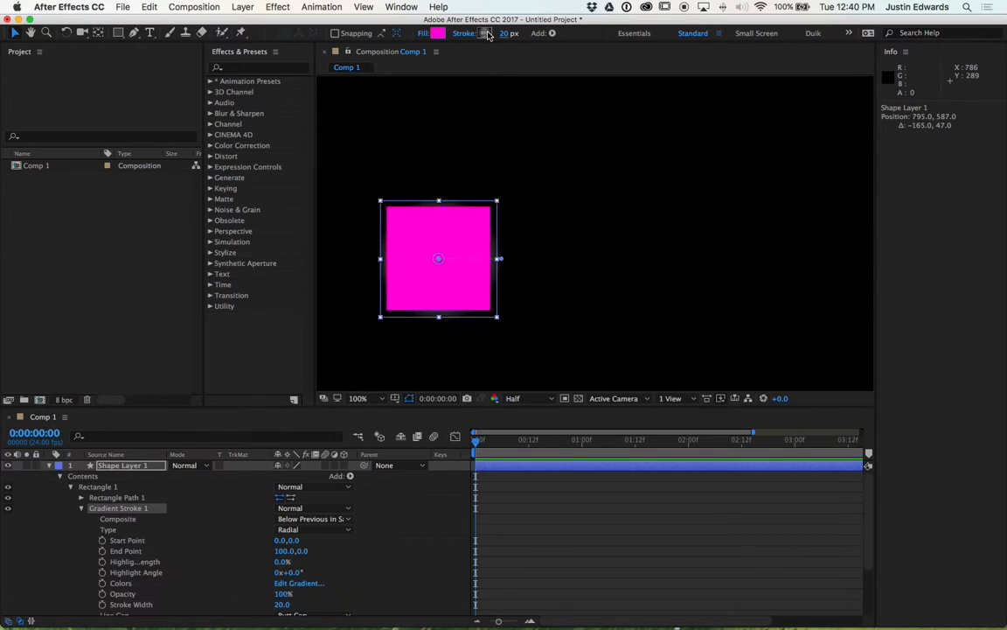
{"action": "left_click", "coordinate": [488, 35], "text": "alt"}
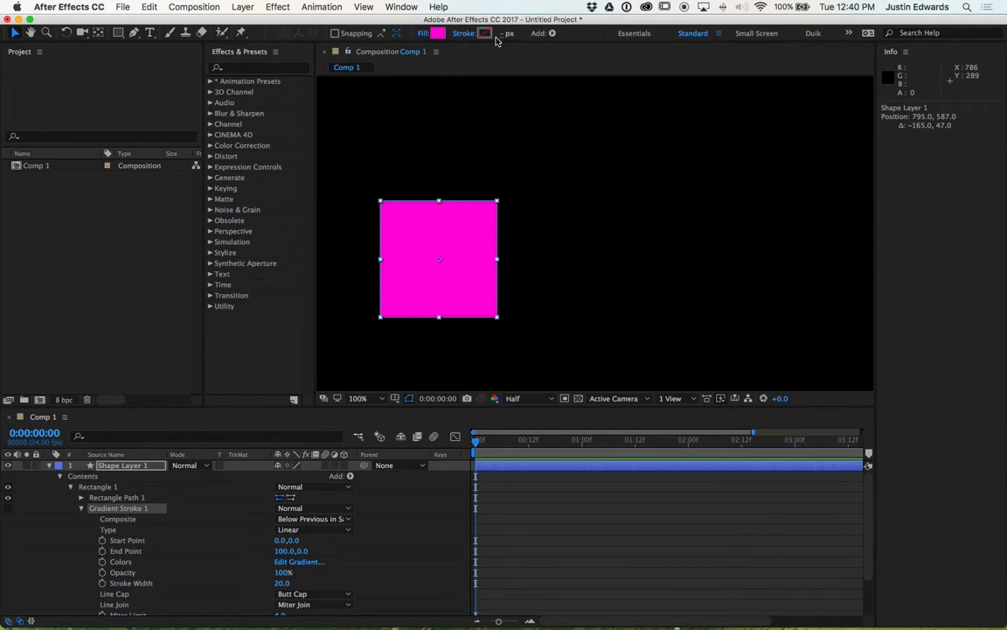
{"action": "left_click", "coordinate": [438, 34]}
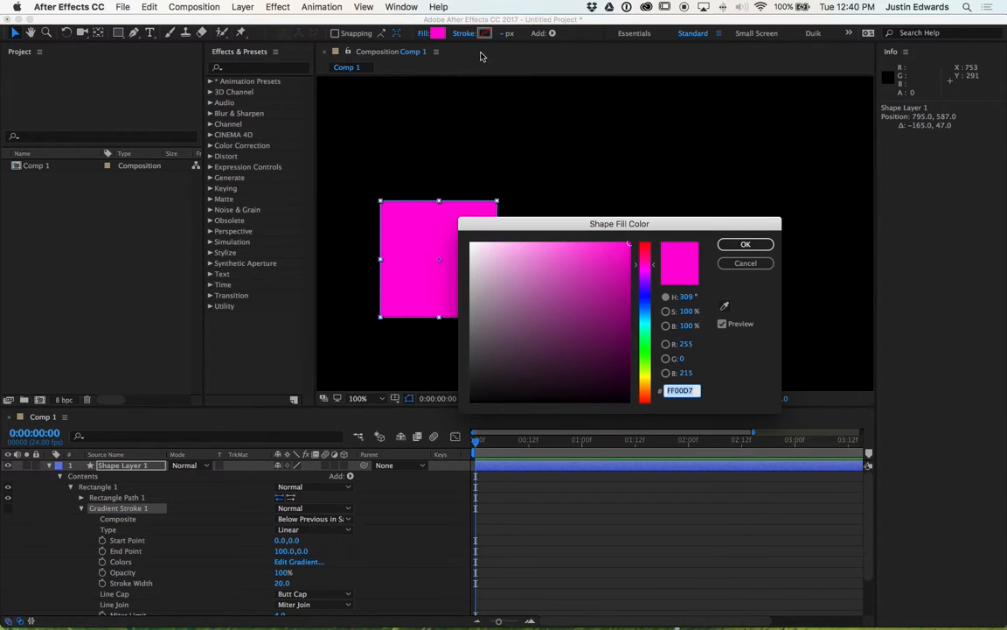
{"action": "left_click", "coordinate": [745, 264]}
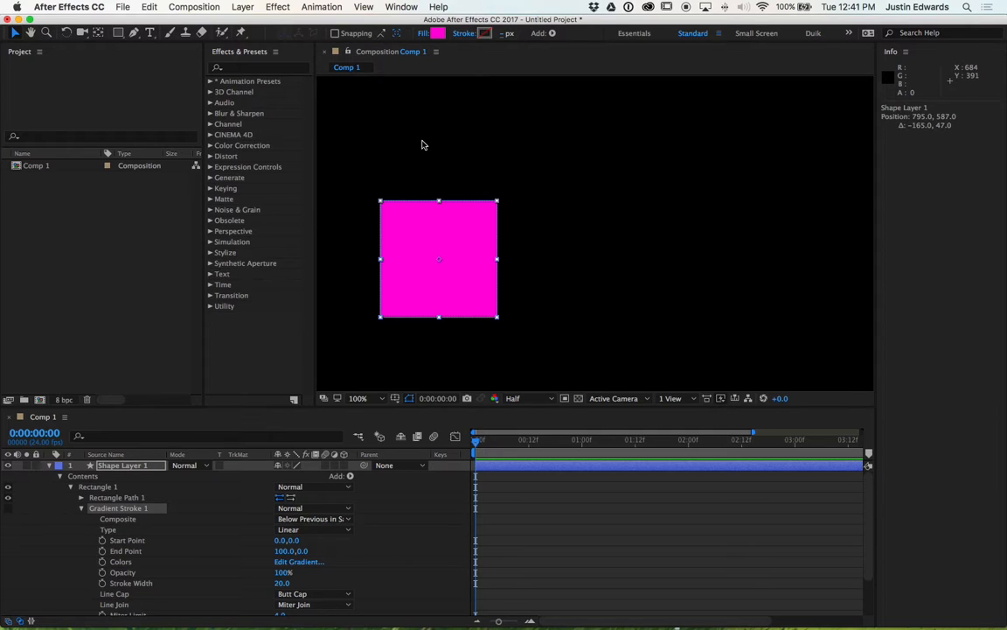
Move the magenta square right and slightly up, and collapse Shape Layer 1's properties
{"action": "left_click_drag", "start_coordinate": [469, 215], "coordinate": [591, 220]}
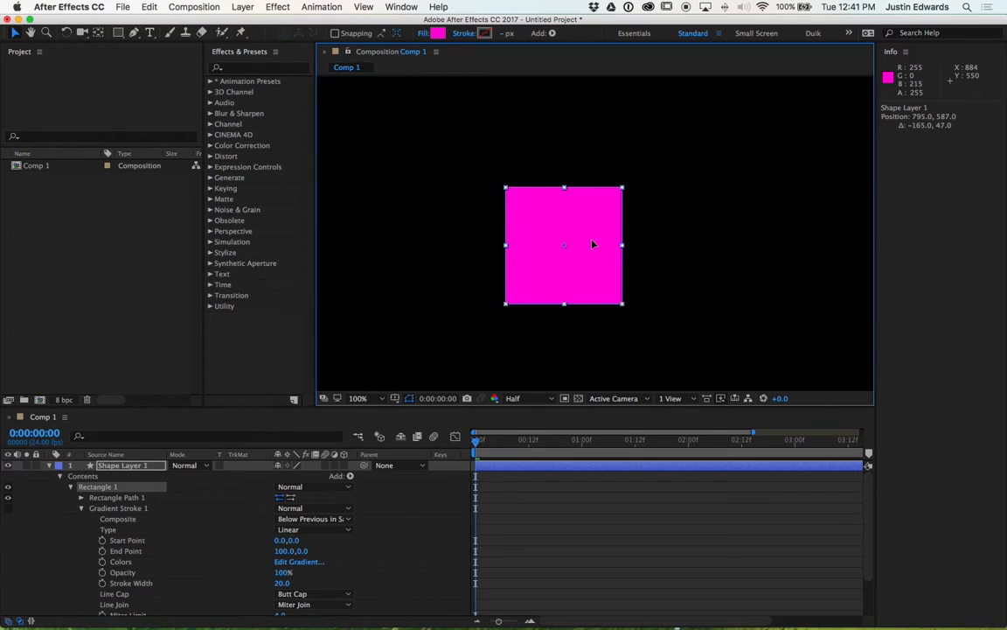
{"action": "left_click", "coordinate": [48, 465]}
{"action": "left_click", "coordinate": [103, 493]}
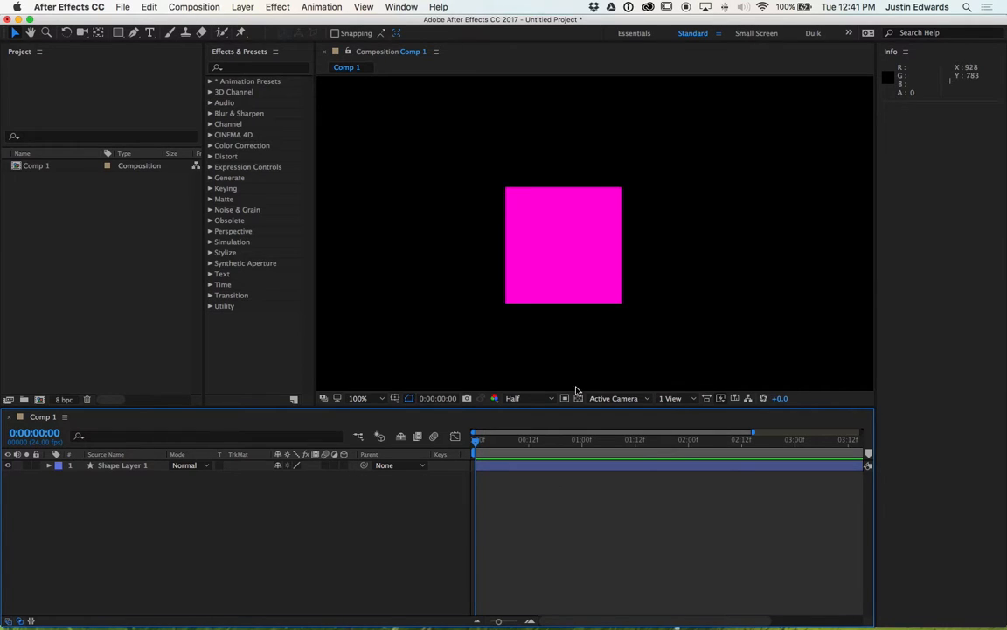
Replace Shape Layer 1 with a newly drawn magenta square about 158 px wide, left of the composition's centre, and deselect it
{"action": "left_click", "coordinate": [578, 240]}
{"action": "key", "text": "Delete"}
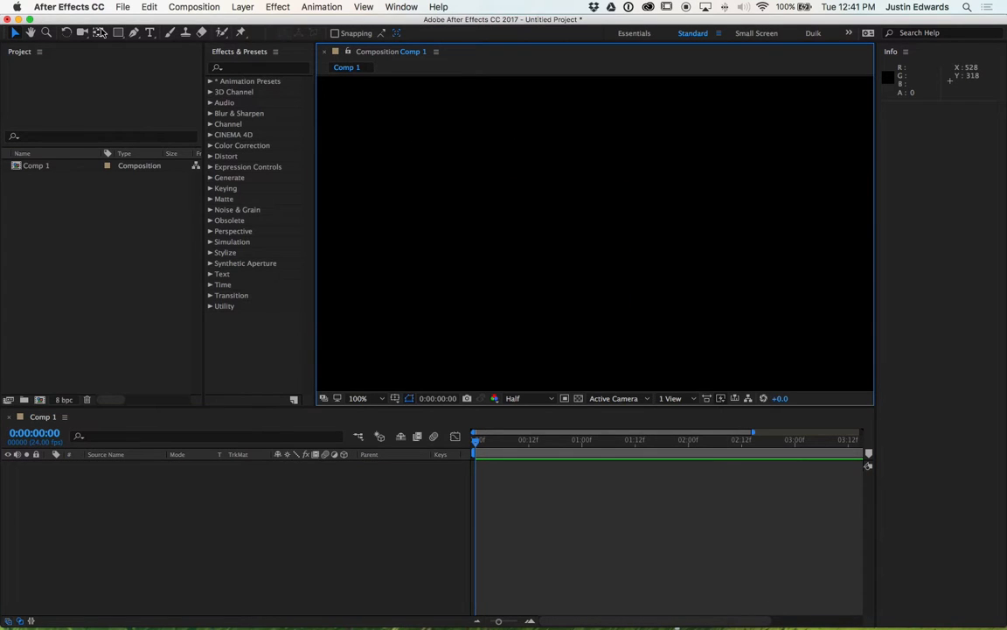
{"action": "left_click", "coordinate": [118, 32]}
{"action": "left_click_drag", "start_coordinate": [443, 190], "coordinate": [542, 292]}
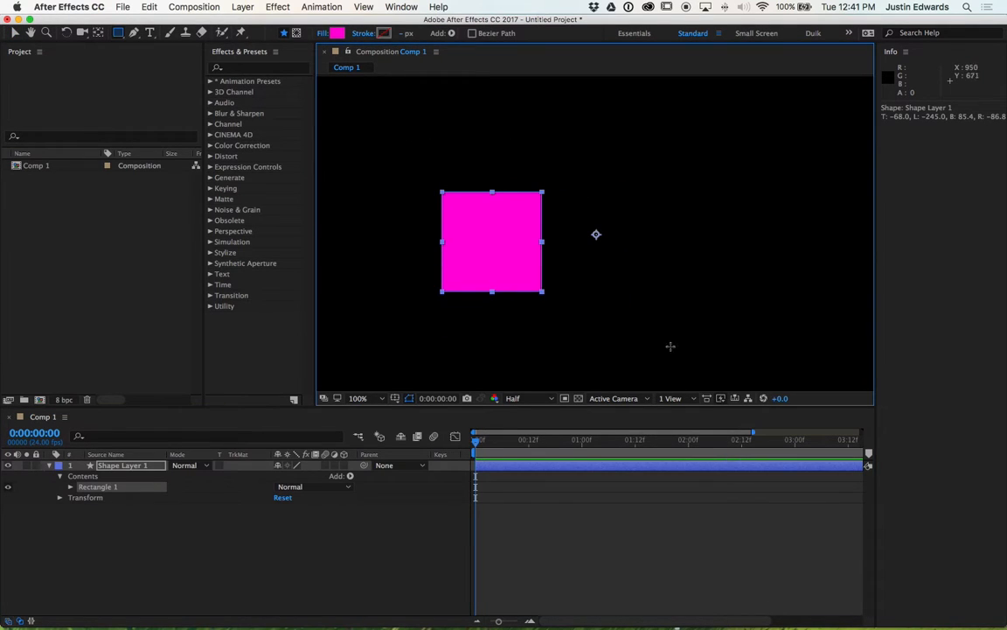
{"action": "left_click", "coordinate": [166, 539]}
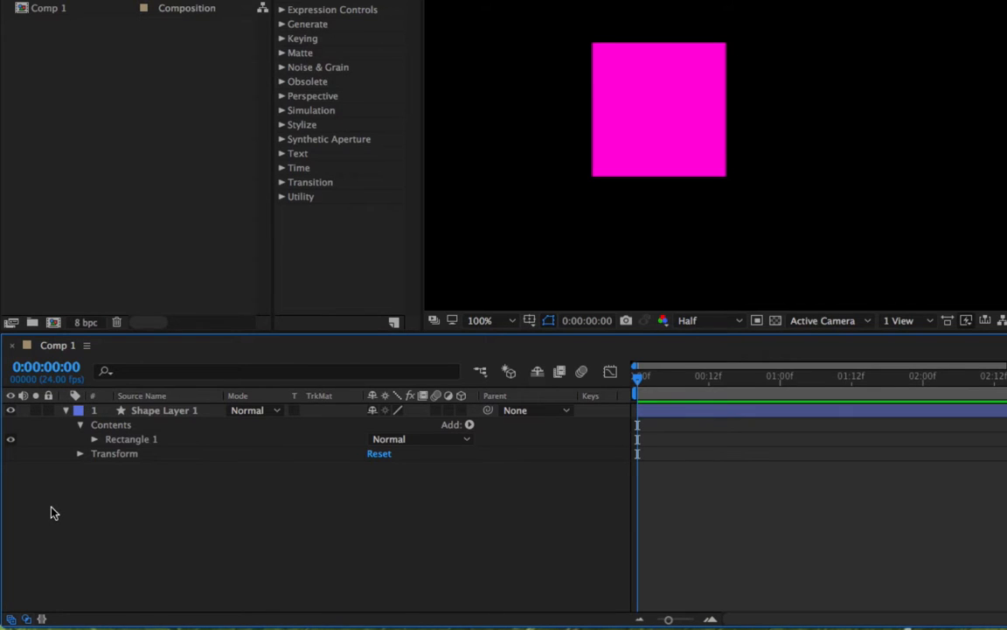
Collapse and re-expand Shape Layer 1, and reveal its Transform properties
{"action": "left_click", "coordinate": [77, 453]}
{"action": "left_click", "coordinate": [65, 410]}
{"action": "left_click", "coordinate": [66, 410]}
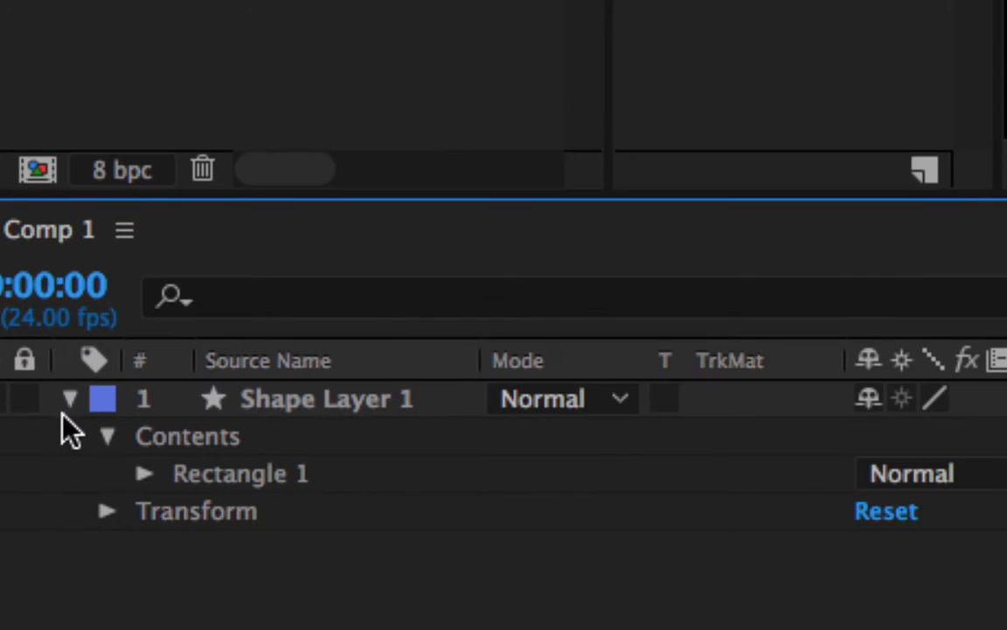
{"action": "left_click", "coordinate": [105, 512]}
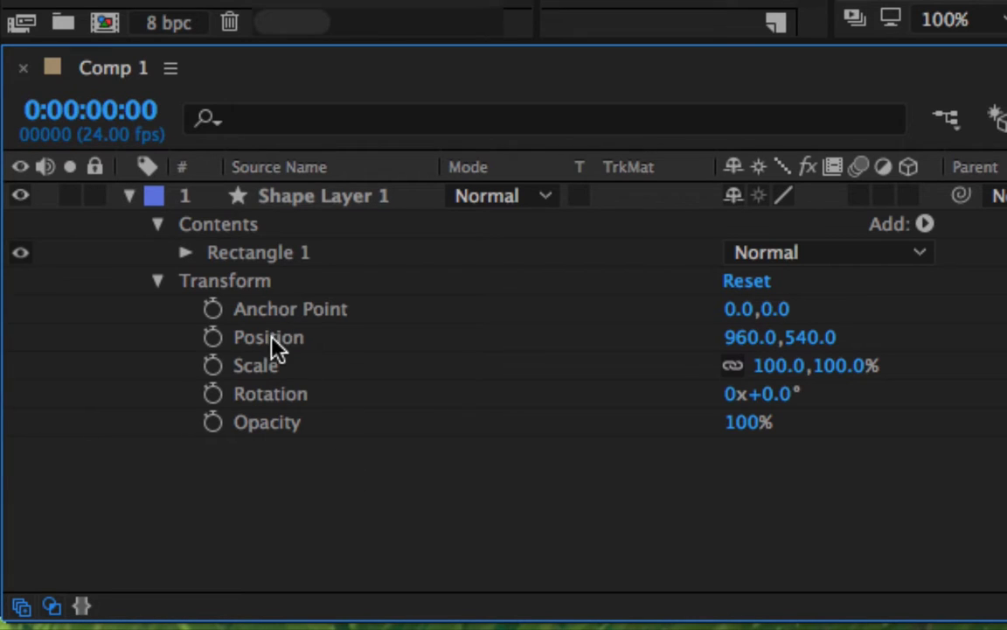
Show only the Position property of Shape Layer 1, hide it, and reveal it again with the layer selected
{"action": "key", "text": "p"}
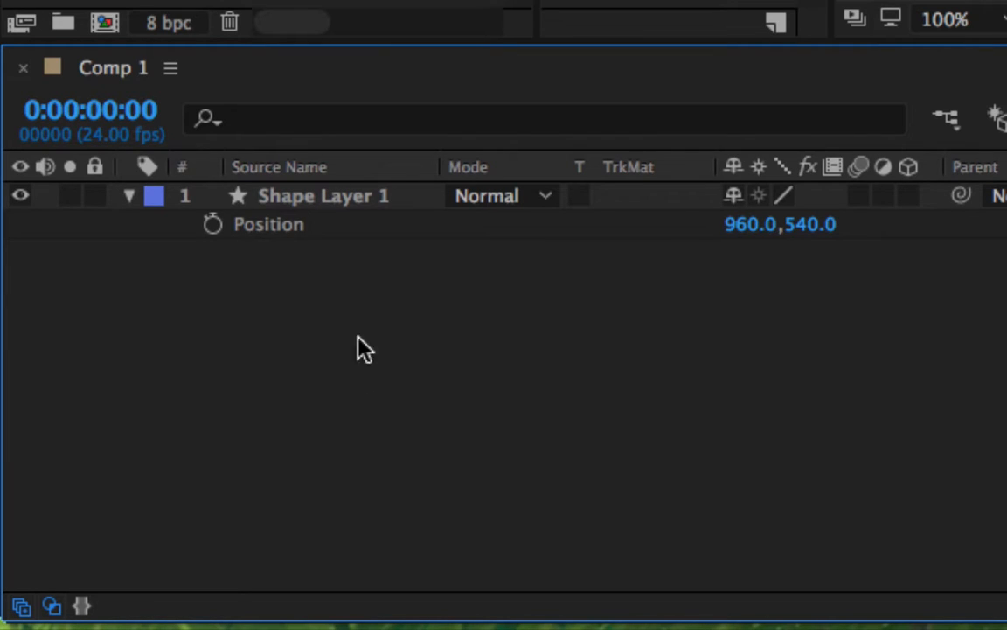
{"action": "left_click", "coordinate": [315, 198]}
{"action": "key", "text": "Return"}
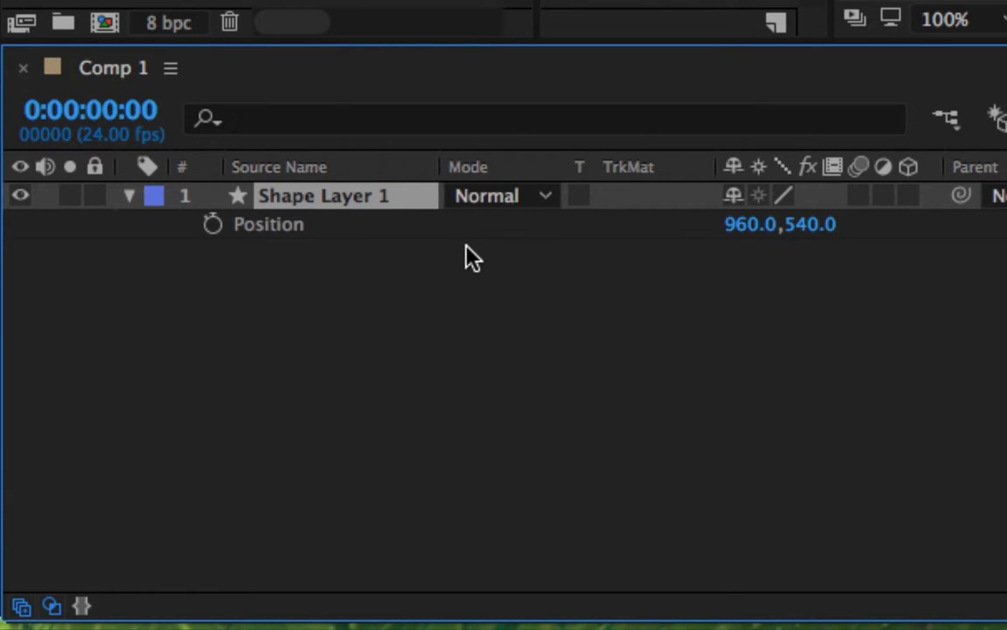
{"action": "key", "text": "p"}
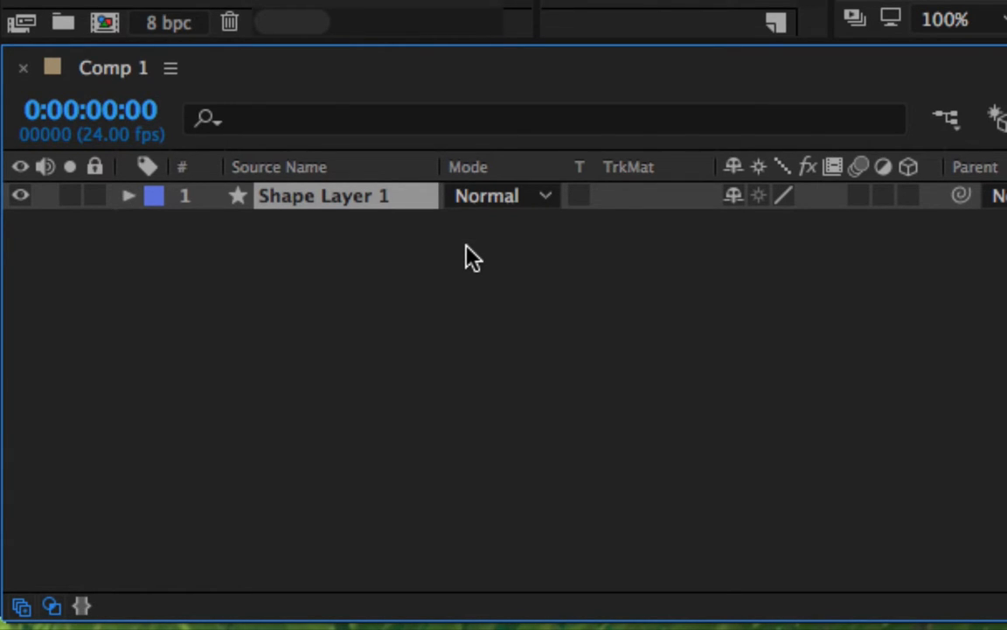
{"action": "key", "text": "p"}
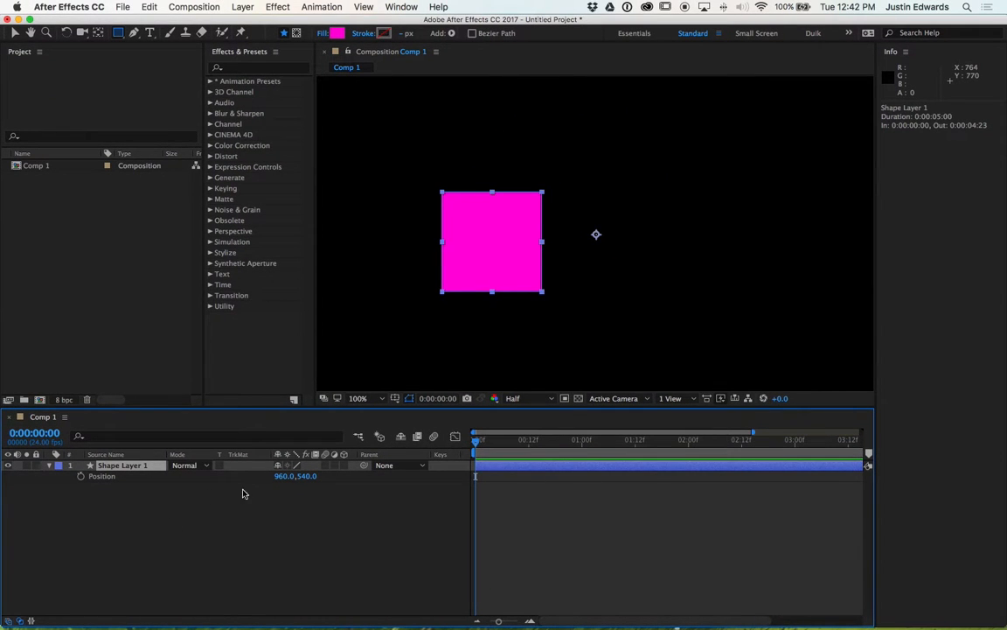
Set Shape Layer 1's Position to about 920, 633, and move the magenta square with the Selection tool to about 792, 667
{"action": "left_click_drag", "start_coordinate": [280, 476], "coordinate": [316, 478]}
{"action": "left_click_drag", "start_coordinate": [331, 475], "coordinate": [356, 481]}
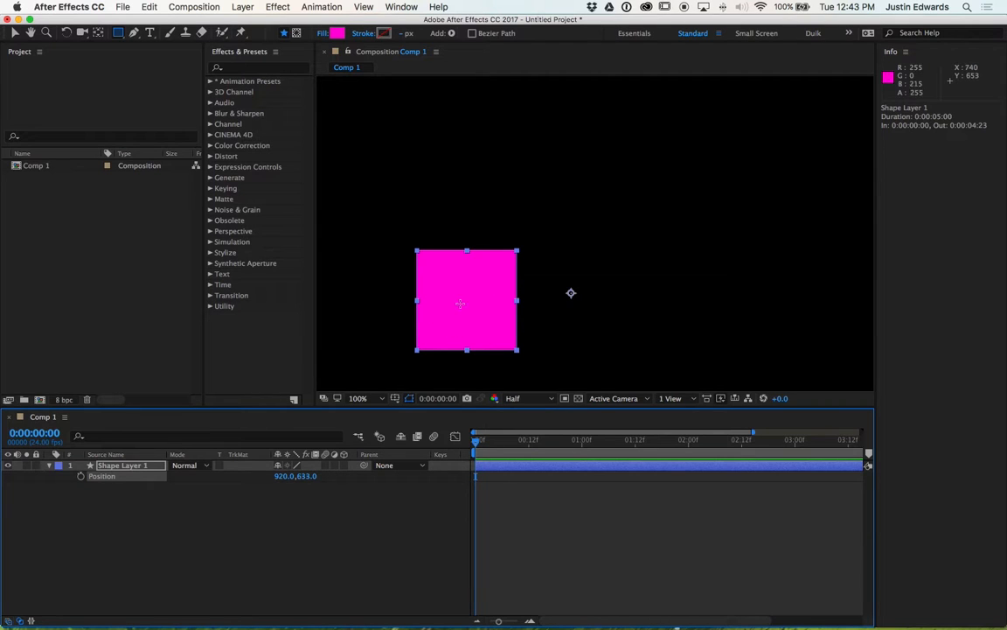
{"action": "left_click", "coordinate": [14, 33]}
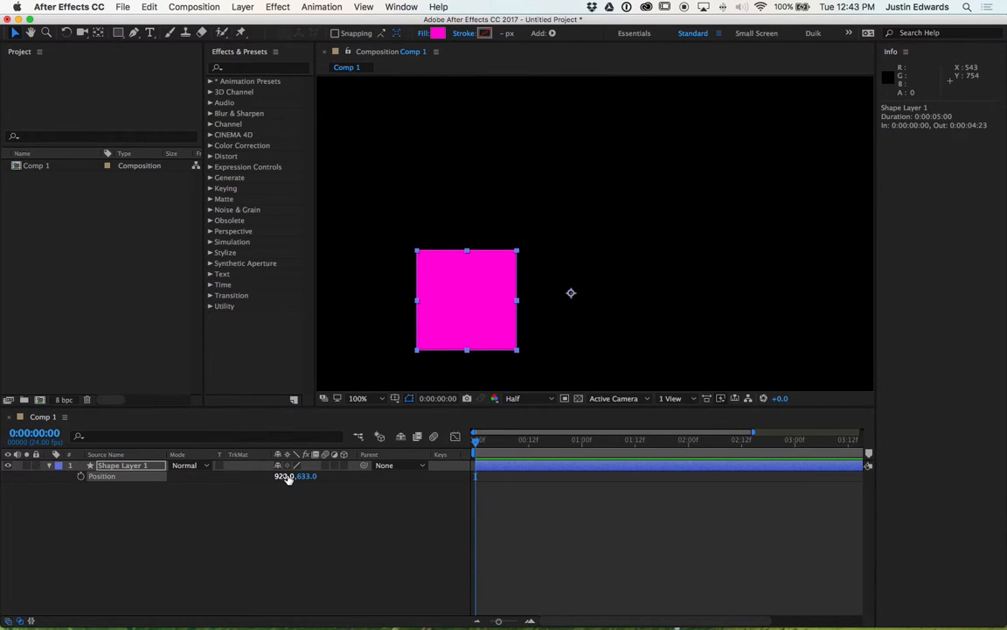
{"action": "left_click_drag", "start_coordinate": [476, 291], "coordinate": [431, 329]}
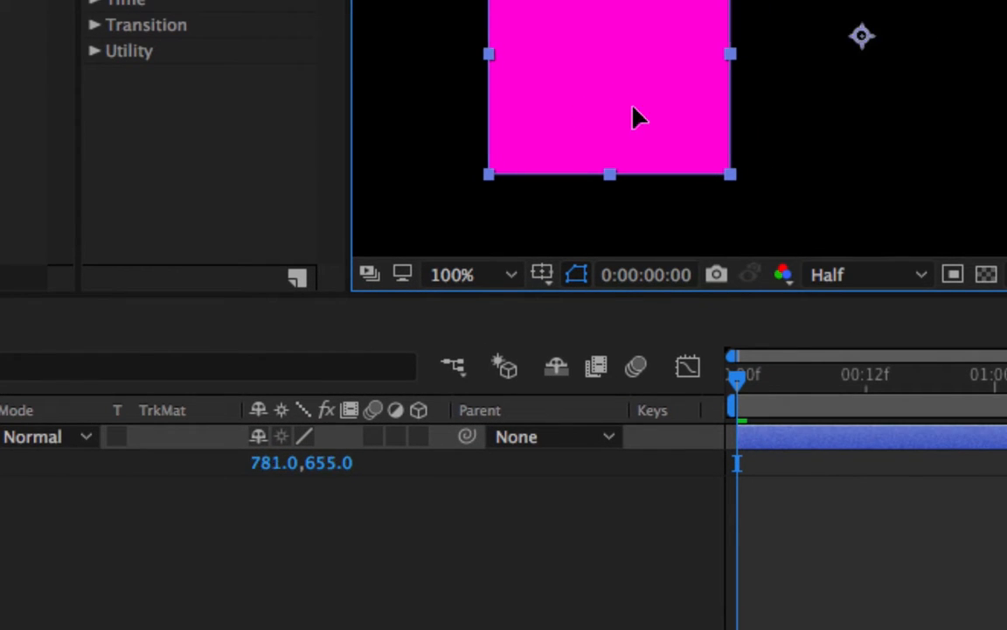
{"action": "mouse_move", "coordinate": [639, 118]}
{"action": "left_mouse_down"}
{"action": "mouse_move", "coordinate": [603, 107]}
{"action": "mouse_move", "coordinate": [612, 146]}
{"action": "mouse_move", "coordinate": [613, 135]}
{"action": "mouse_move", "coordinate": [644, 140]}
{"action": "mouse_move", "coordinate": [640, 128]}
{"action": "left_mouse_up"}
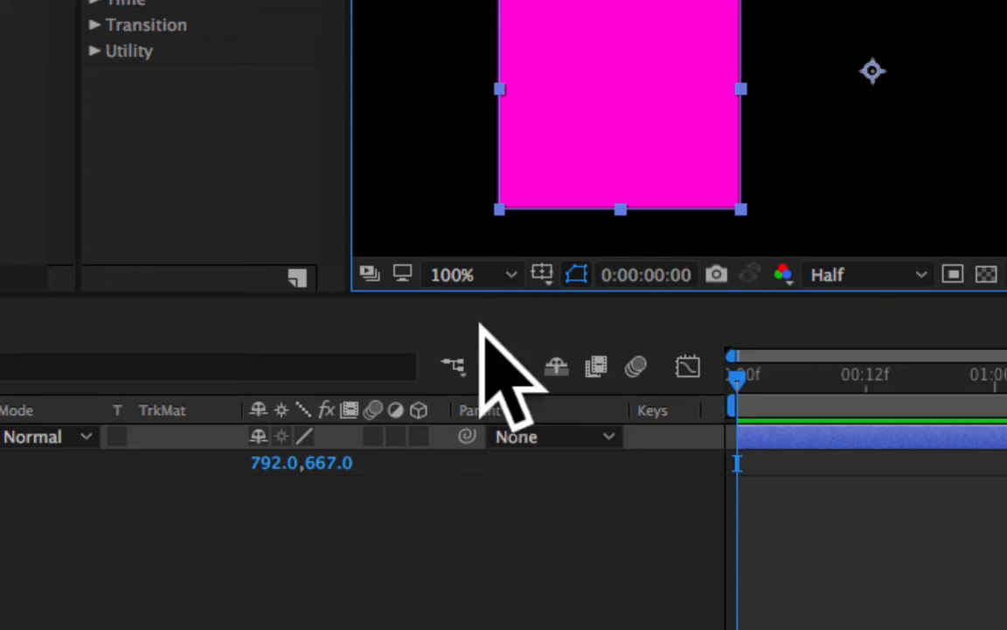
Magnify the composition view to 1600%, deselect and reselect Shape Layer 1, and reduce the magnification to 200%
{"action": "scroll", "coordinate": [666, 167], "scroll_direction": "up", "scroll_amount": 4}
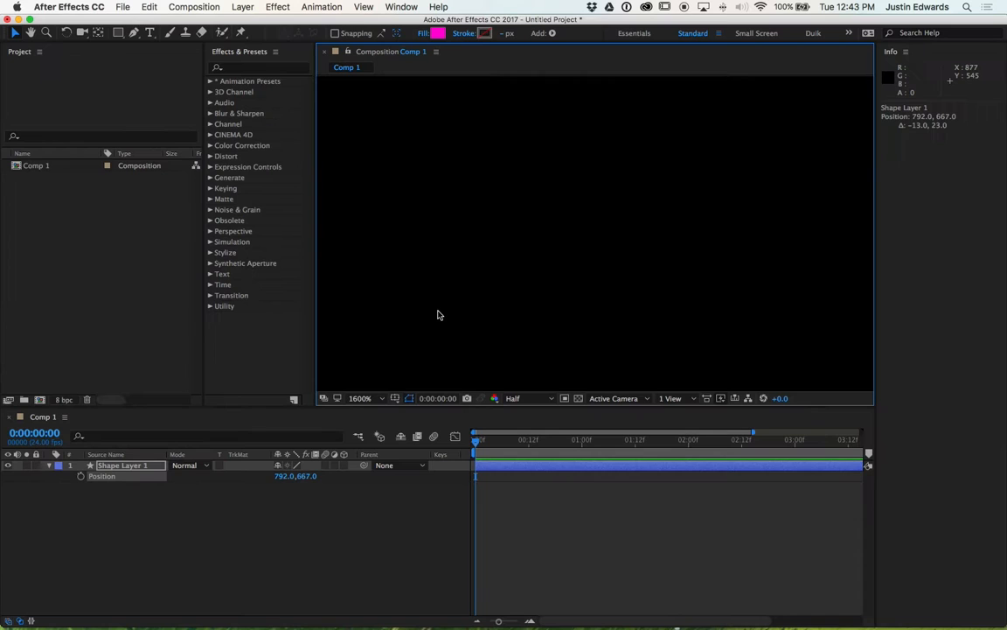
{"action": "left_click", "coordinate": [597, 177]}
{"action": "key", "text": "h"}
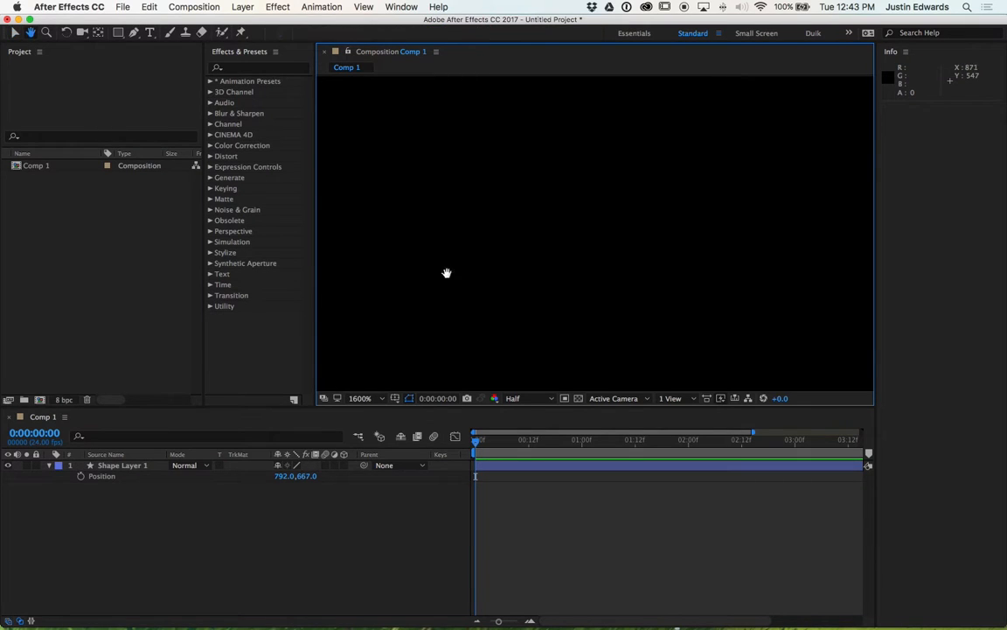
{"action": "key", "text": "v"}
{"action": "left_click", "coordinate": [161, 465]}
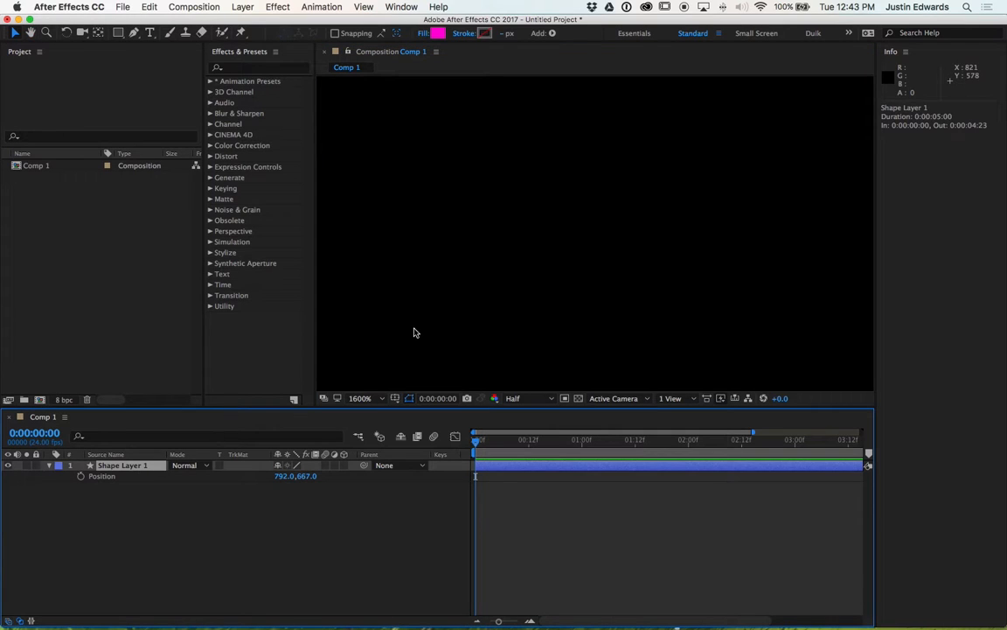
{"action": "scroll", "coordinate": [487, 309], "scroll_direction": "down", "scroll_amount": 8}
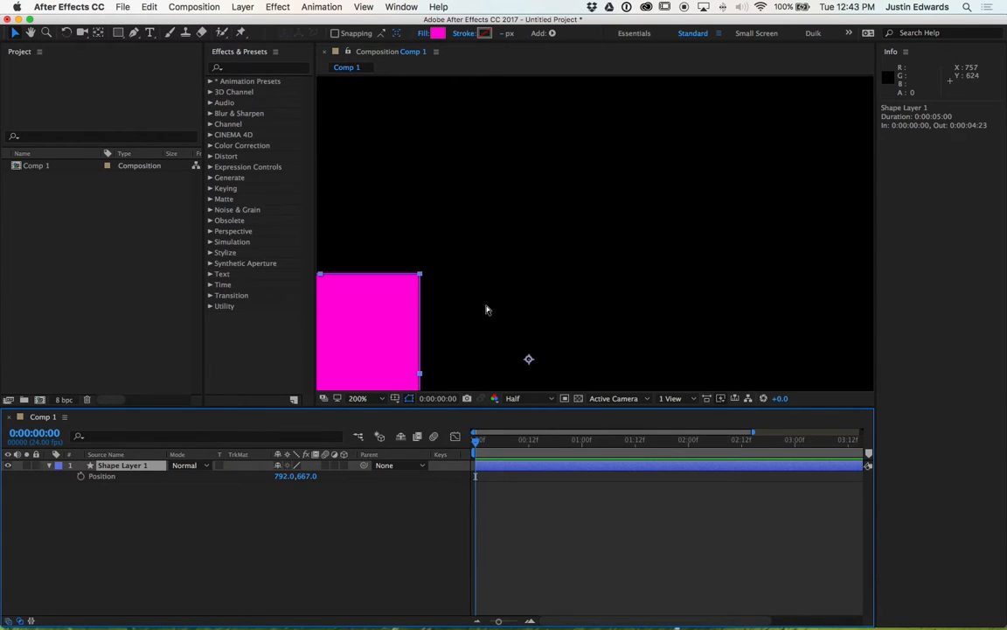
Practise zooming the composition view out and in repeatedly between 12.5% and 200%
{"action": "scroll", "coordinate": [487, 309], "scroll_direction": "down", "scroll_amount": 2}
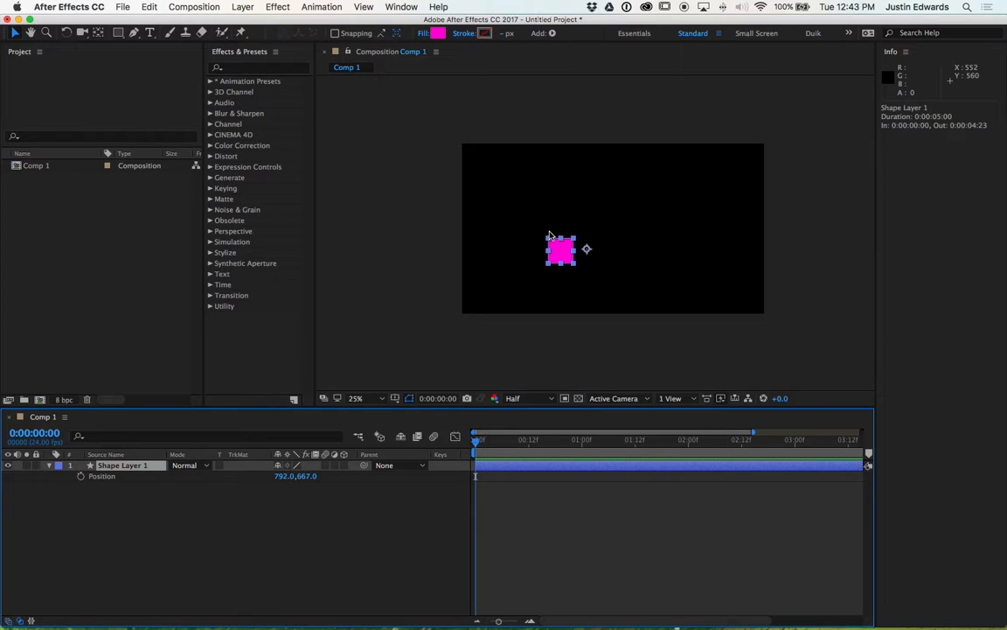
{"action": "scroll", "coordinate": [549, 234], "scroll_direction": "down", "scroll_amount": 3}
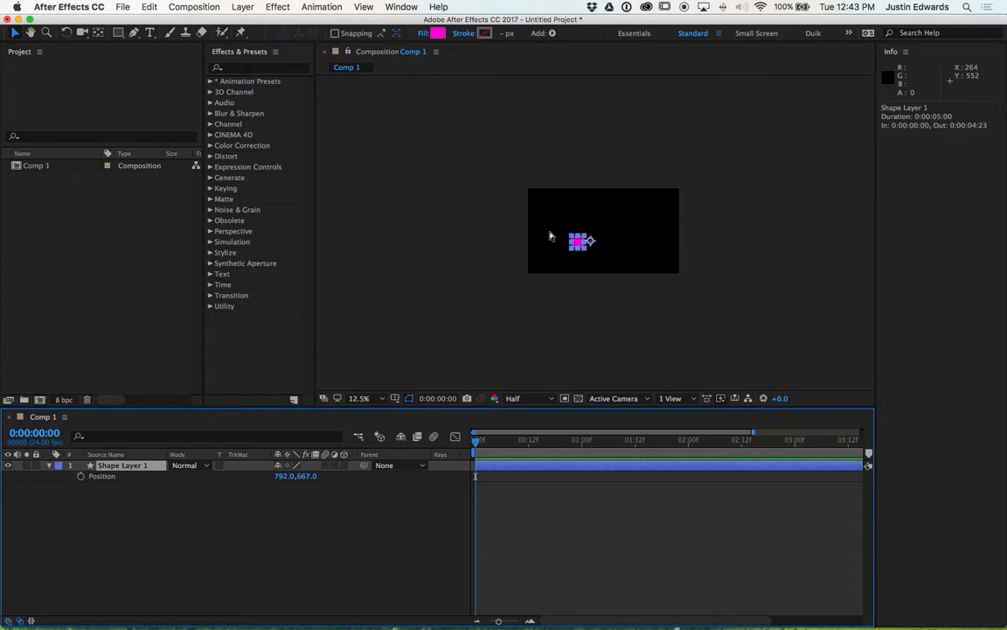
{"action": "scroll", "coordinate": [549, 234], "scroll_direction": "up", "scroll_amount": 3}
{"action": "scroll", "coordinate": [550, 235], "scroll_direction": "up", "scroll_amount": 5}
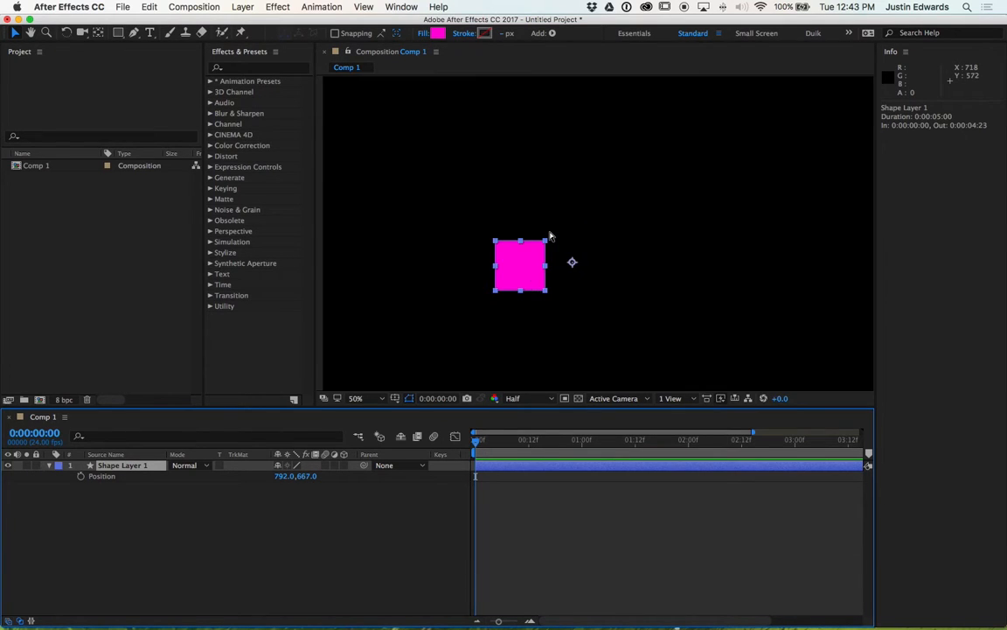
{"action": "scroll", "coordinate": [549, 235], "scroll_direction": "down", "scroll_amount": 3}
{"action": "scroll", "coordinate": [550, 235], "scroll_direction": "down", "scroll_amount": 7}
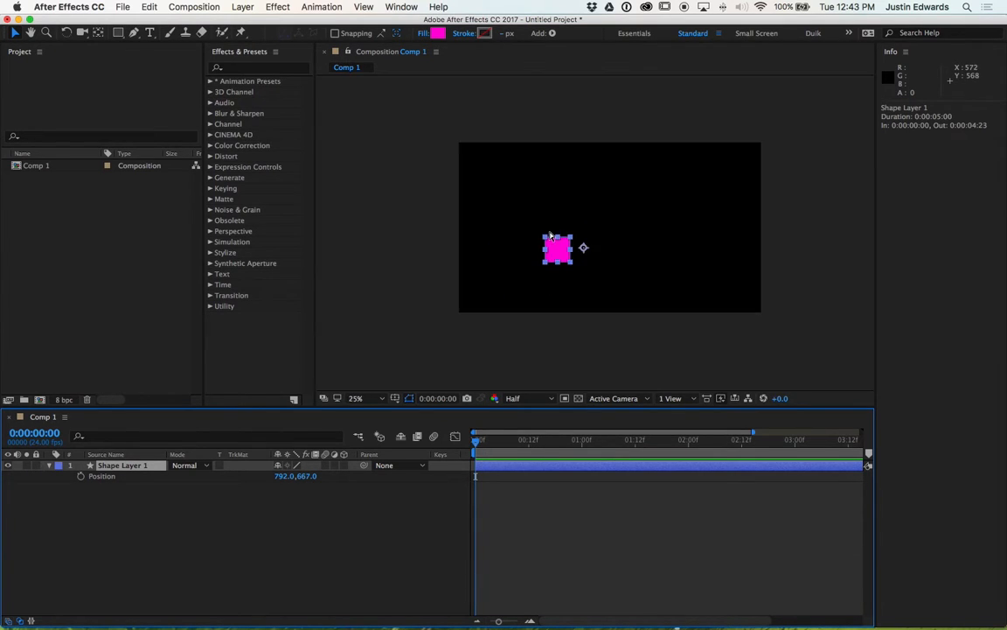
{"action": "scroll", "coordinate": [550, 235], "scroll_direction": "up", "scroll_amount": 10}
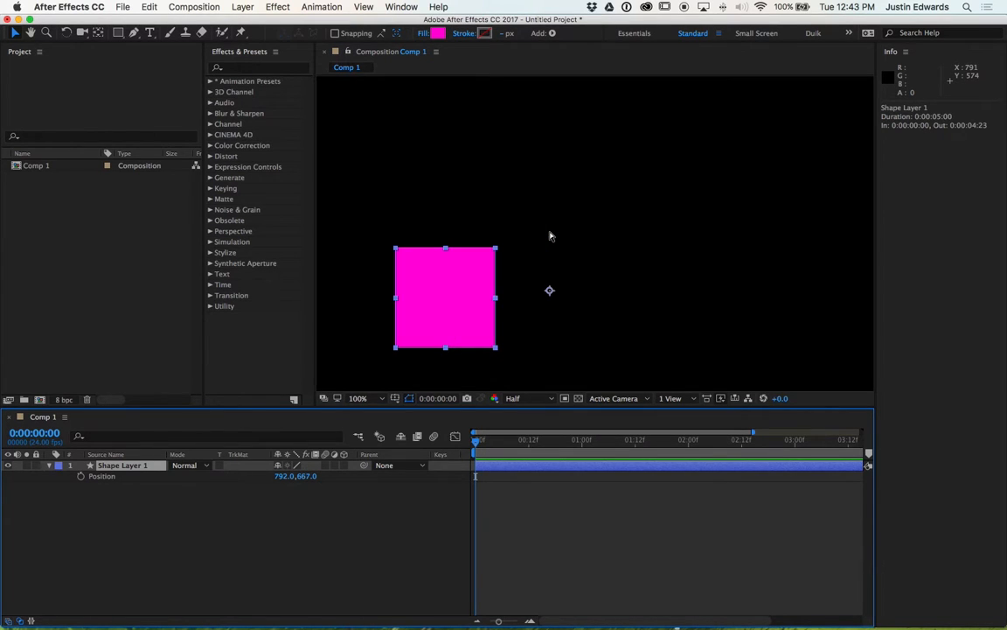
{"action": "scroll", "coordinate": [550, 235], "scroll_direction": "up", "scroll_amount": 2}
{"action": "scroll", "coordinate": [550, 235], "scroll_direction": "down", "scroll_amount": 4}
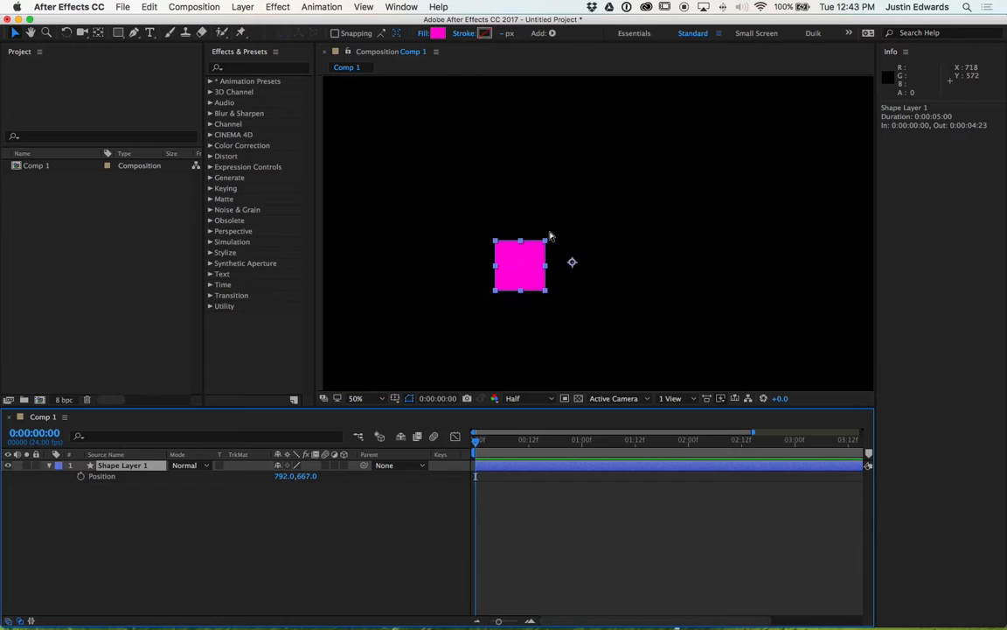
{"action": "scroll", "coordinate": [550, 236], "scroll_direction": "up", "scroll_amount": 3}
{"action": "scroll", "coordinate": [550, 235], "scroll_direction": "down", "scroll_amount": 3}
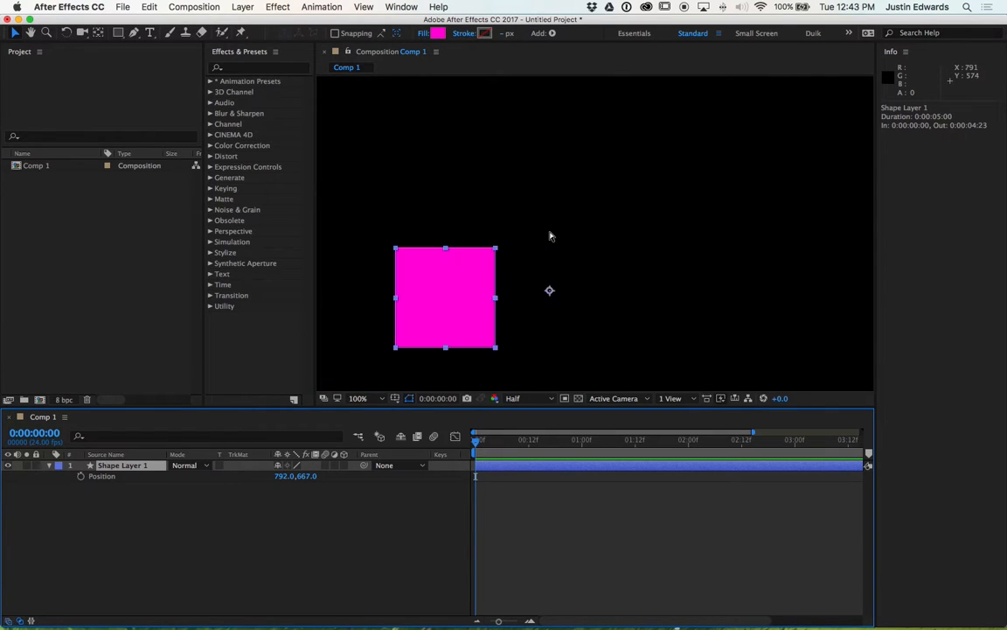
{"action": "scroll", "coordinate": [550, 235], "scroll_direction": "up", "scroll_amount": 3}
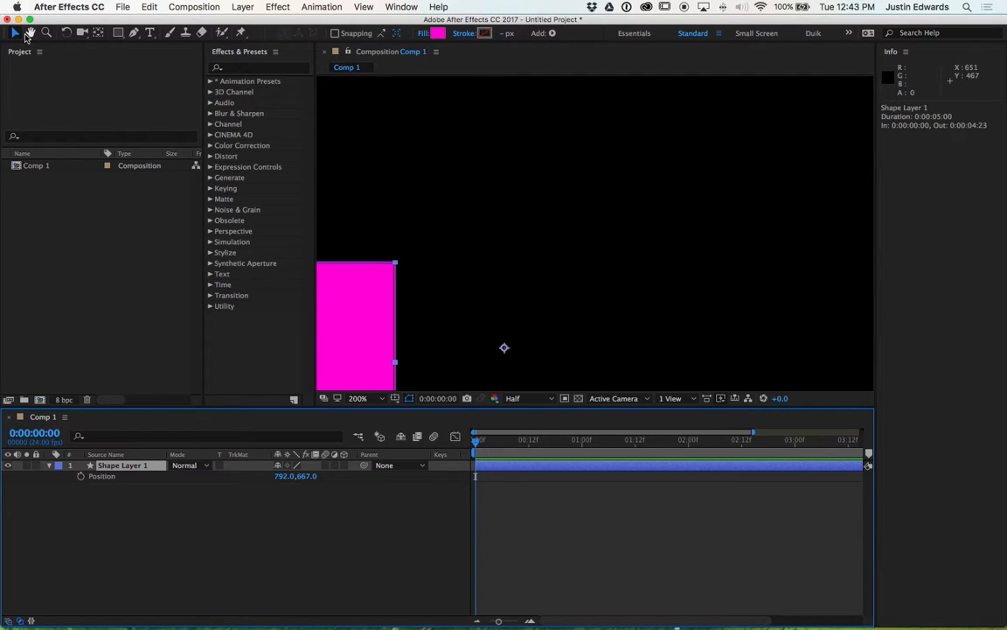
Pan the 200% view with the Hand tool until the whole magenta square is in view, and return to the Selection tool
{"action": "left_click", "coordinate": [30, 34]}
{"action": "left_click_drag", "start_coordinate": [463, 269], "coordinate": [547, 209]}
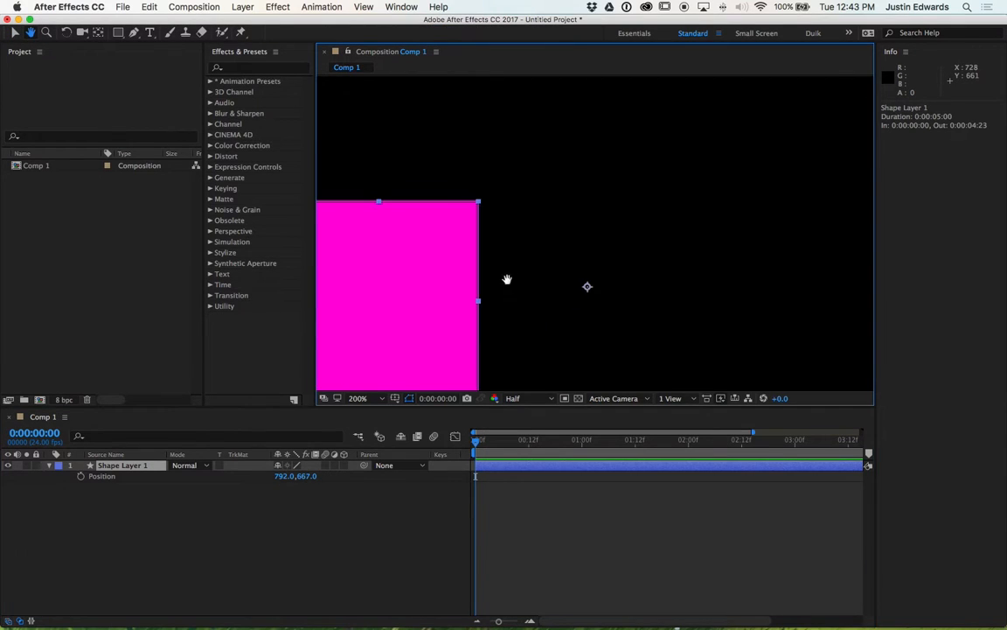
{"action": "left_click_drag", "start_coordinate": [506, 279], "coordinate": [557, 247]}
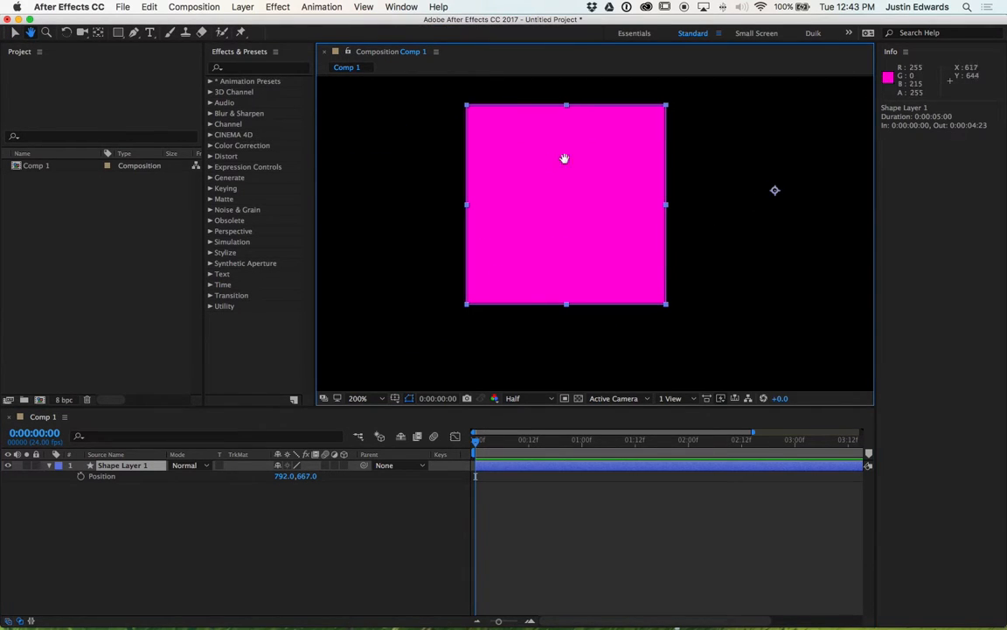
{"action": "left_click_drag", "start_coordinate": [577, 151], "coordinate": [535, 244]}
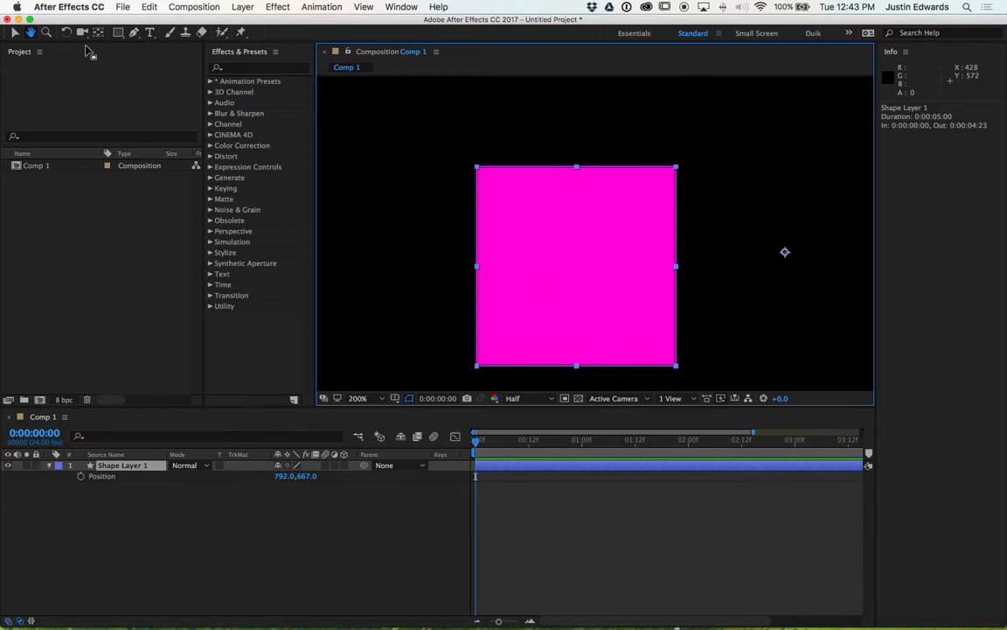
{"action": "left_click", "coordinate": [14, 32]}
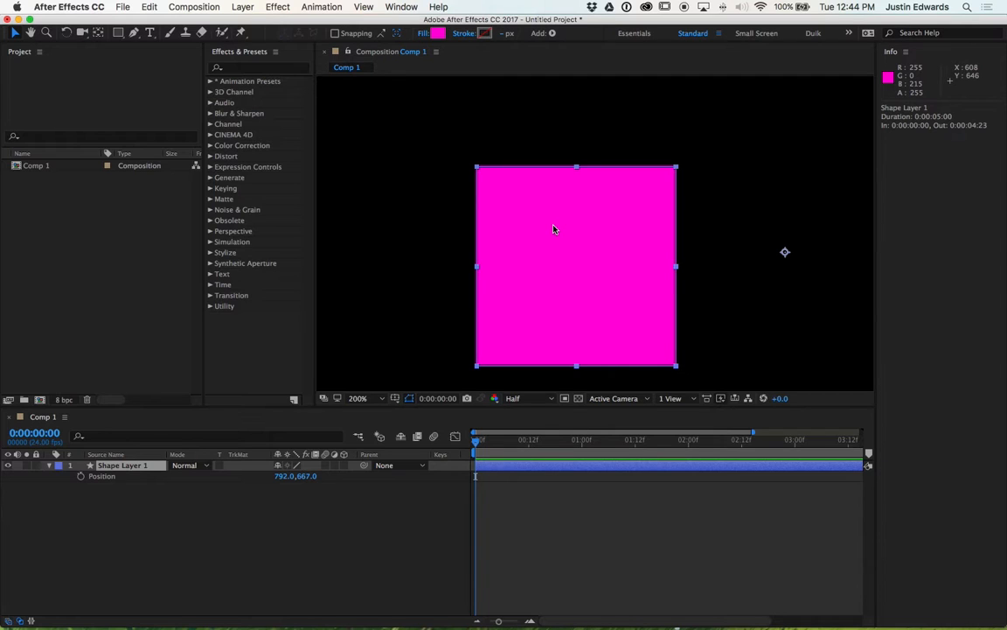
Pan around the magenta square with the temporary Hand tool, and zoom out to 25% to reposition the whole composition in the view
{"action": "key", "text": "space"}
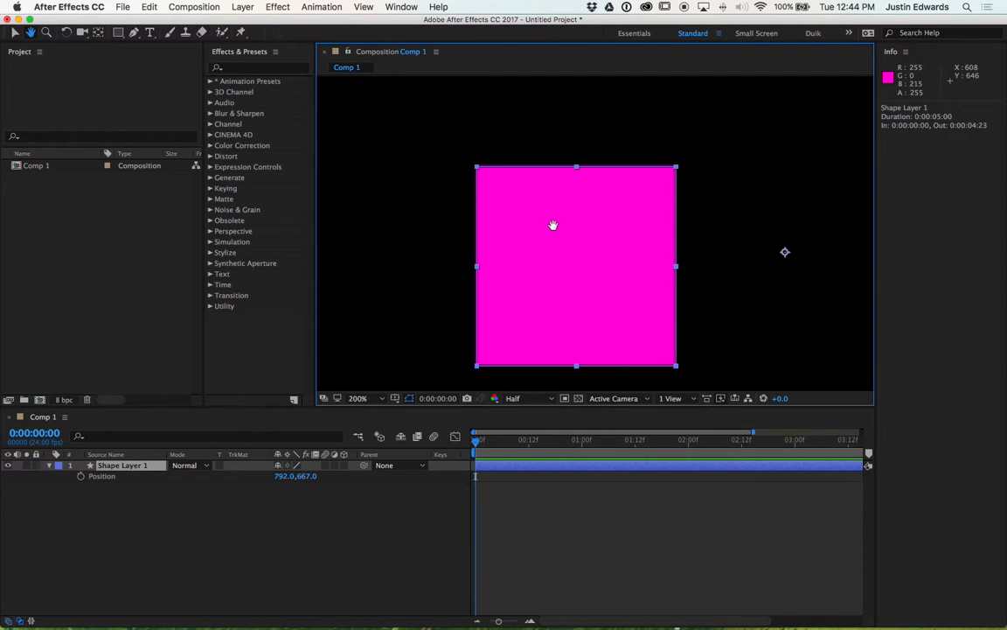
{"action": "key", "text": "space"}
{"action": "left_click_drag", "start_coordinate": [503, 177], "coordinate": [607, 234]}
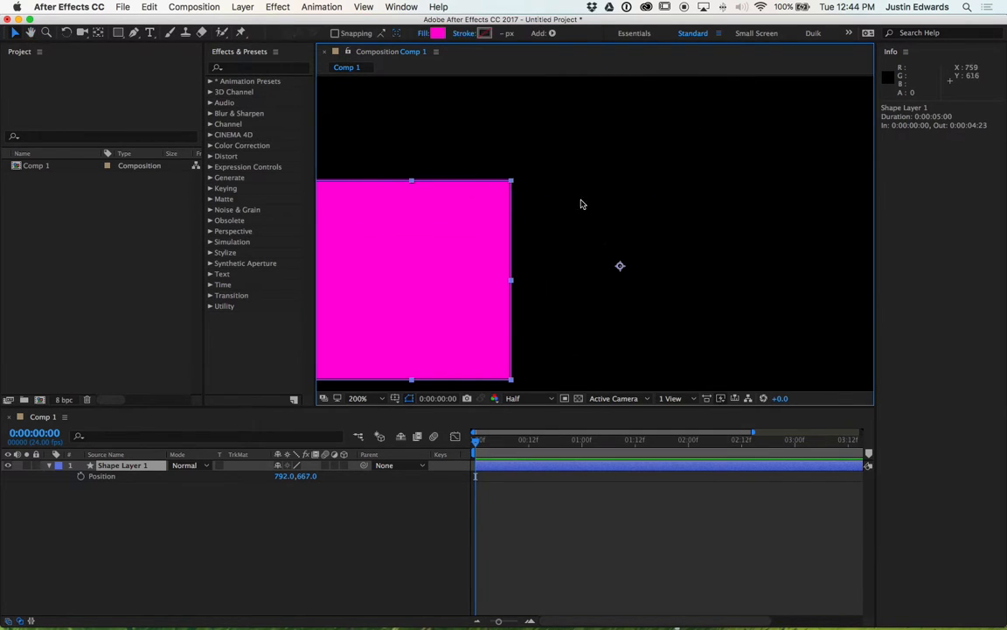
{"action": "scroll", "coordinate": [581, 202], "scroll_direction": "down", "scroll_amount": 6}
{"action": "key", "text": "space"}
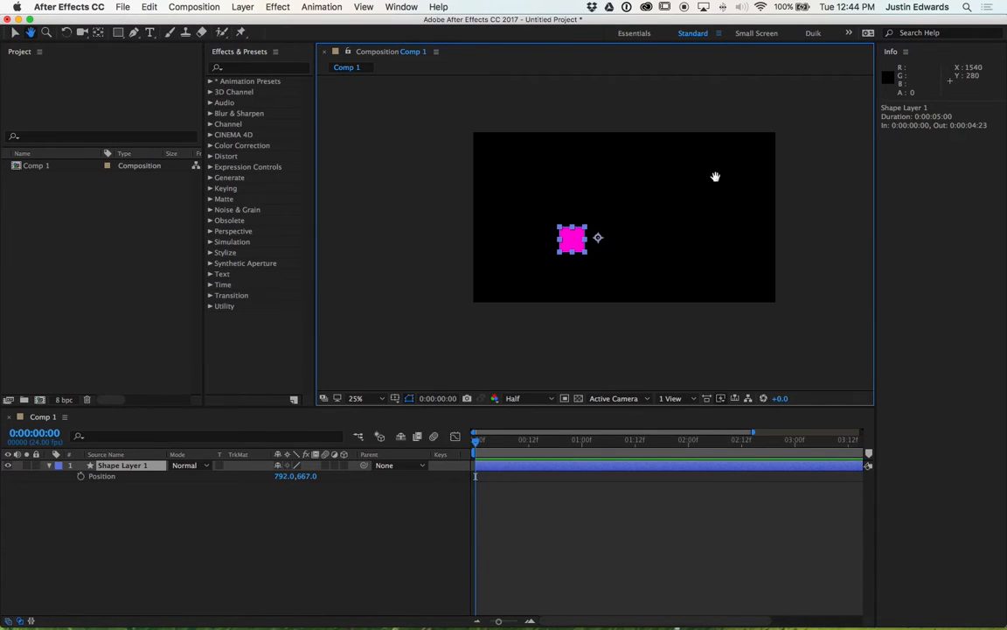
{"action": "left_click_drag", "start_coordinate": [715, 175], "coordinate": [543, 251]}
Magnify the composition's right side to 400%, pan across to its lower middle, and return to the Selection tool
{"action": "scroll", "coordinate": [542, 253], "scroll_direction": "up", "scroll_amount": 8}
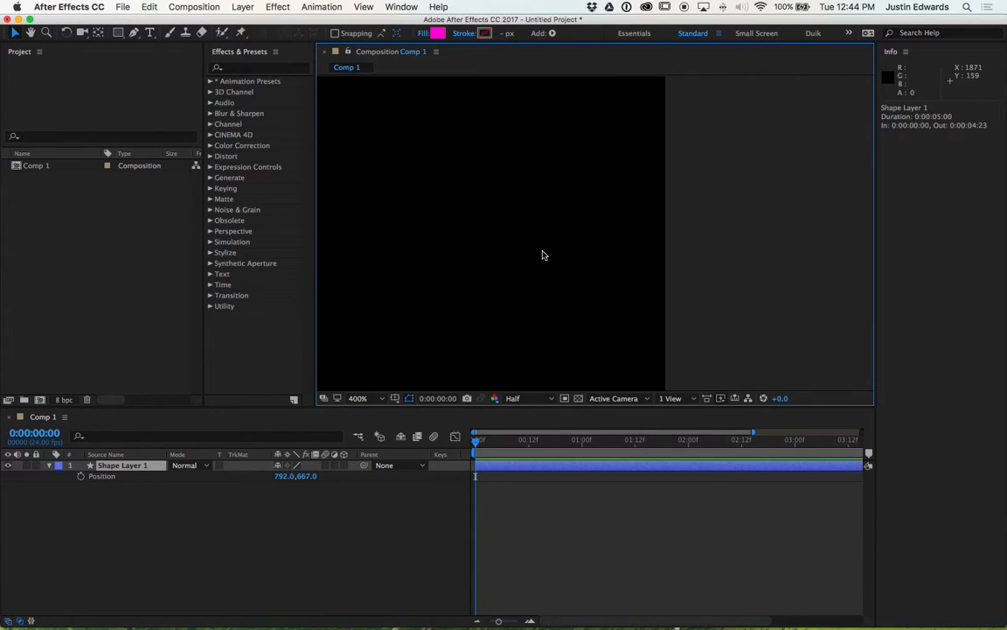
{"action": "left_click_drag", "start_coordinate": [474, 224], "coordinate": [617, 222]}
{"action": "left_click_drag", "start_coordinate": [448, 237], "coordinate": [693, 233]}
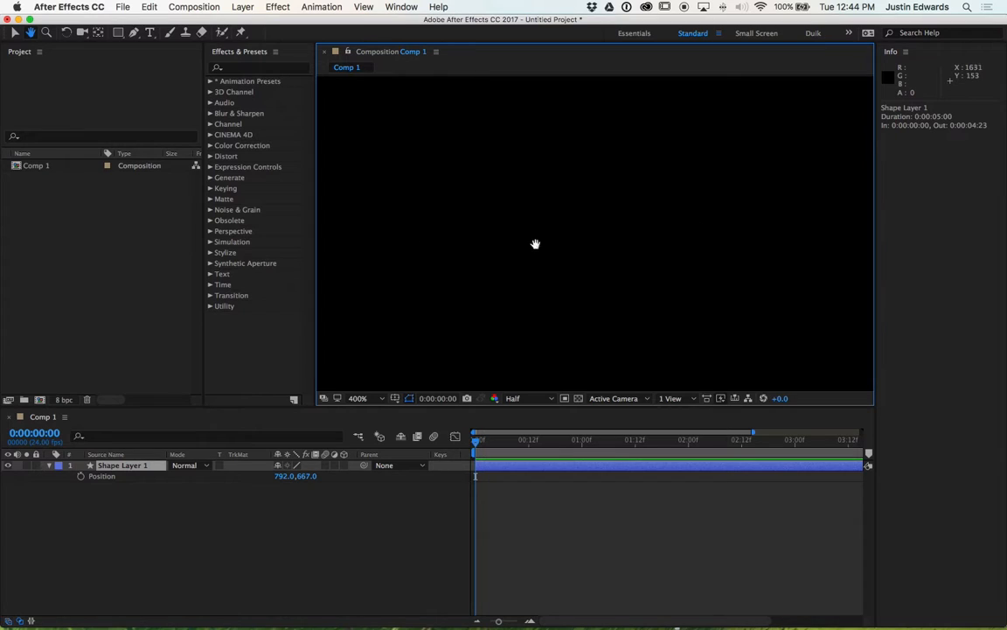
{"action": "left_click_drag", "start_coordinate": [535, 244], "coordinate": [612, 173]}
{"action": "left_click_drag", "start_coordinate": [568, 290], "coordinate": [671, 185]}
{"action": "left_click_drag", "start_coordinate": [559, 331], "coordinate": [669, 225]}
{"action": "key", "text": "v"}
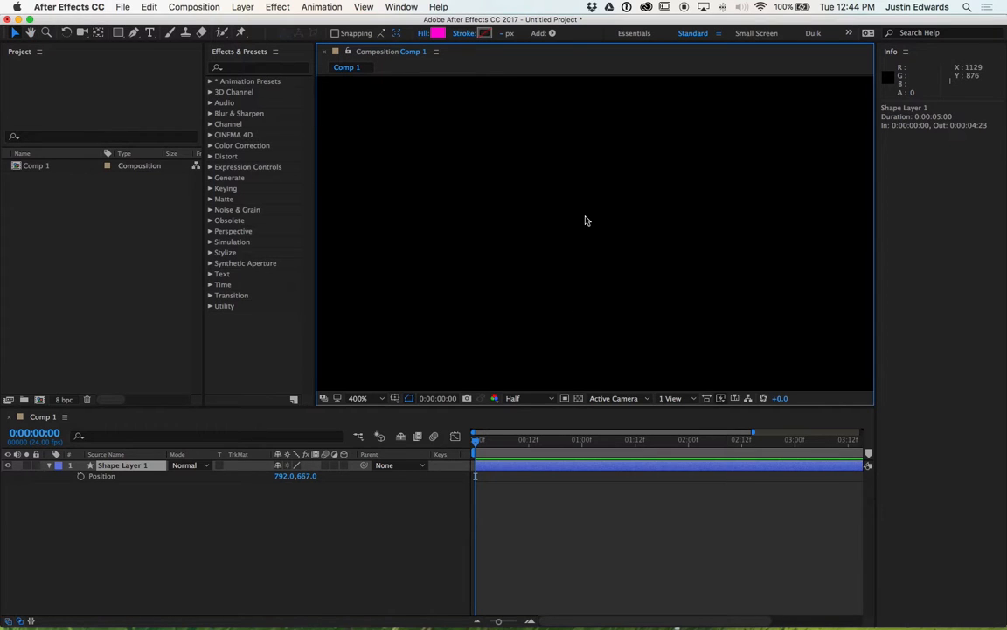
Move the magenta square left and down with the Selection tool, to a layer position of about 652, 759
{"action": "key", "text": "comma"}
{"action": "key", "text": "comma"}
{"action": "key", "text": "h"}
{"action": "mouse_move", "coordinate": [539, 165]}
{"action": "left_mouse_down"}
{"action": "mouse_move", "coordinate": [685, 366]}
{"action": "mouse_move", "coordinate": [586, 265]}
{"action": "mouse_move", "coordinate": [542, 260]}
{"action": "mouse_move", "coordinate": [584, 261]}
{"action": "left_mouse_up"}
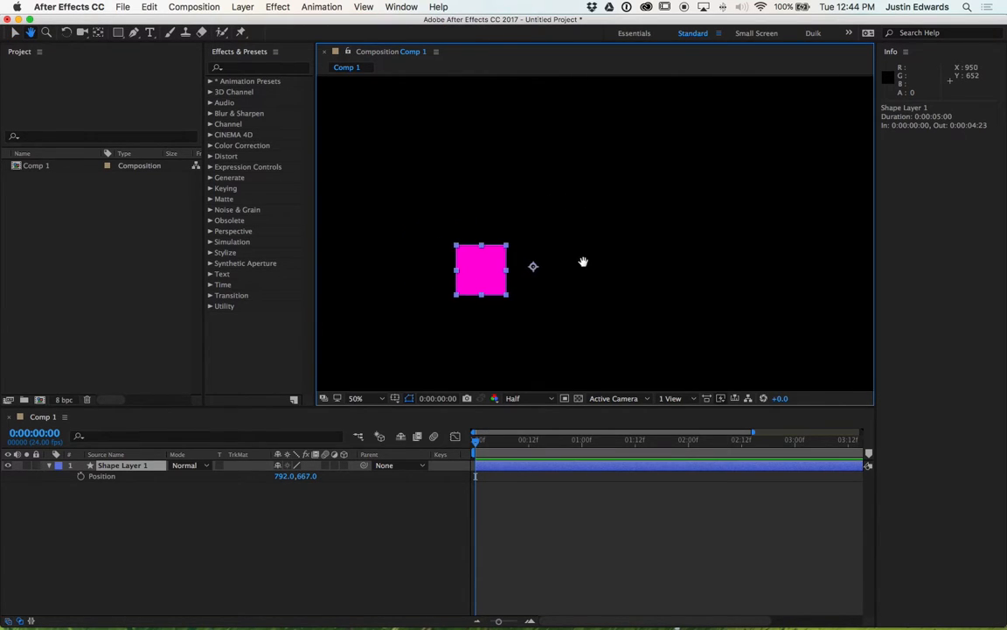
{"action": "key", "text": "v"}
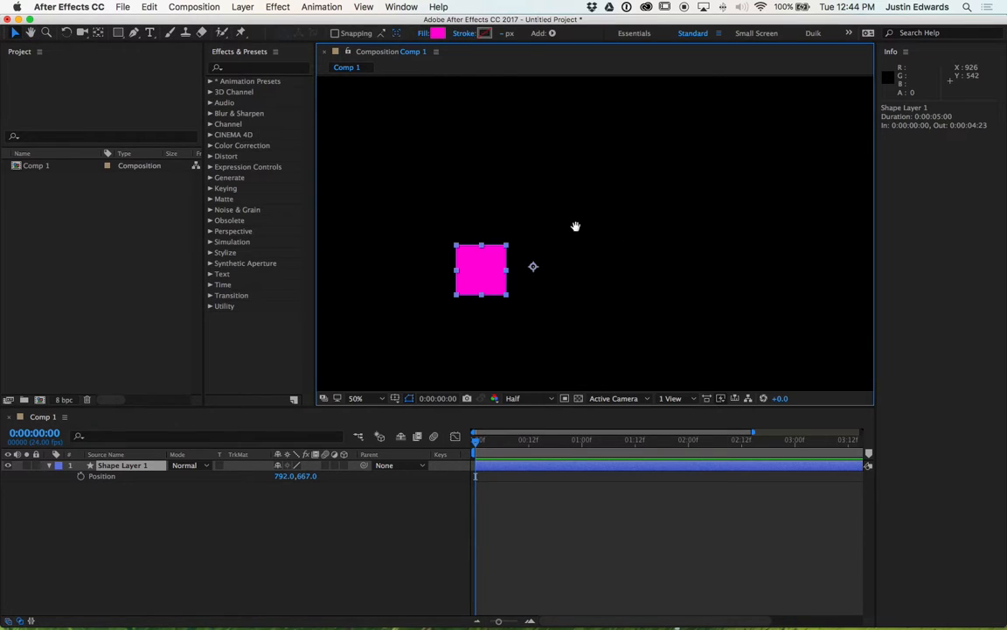
{"action": "key", "text": "h"}
{"action": "left_click_drag", "start_coordinate": [578, 225], "coordinate": [637, 207]}
{"action": "key", "text": "v"}
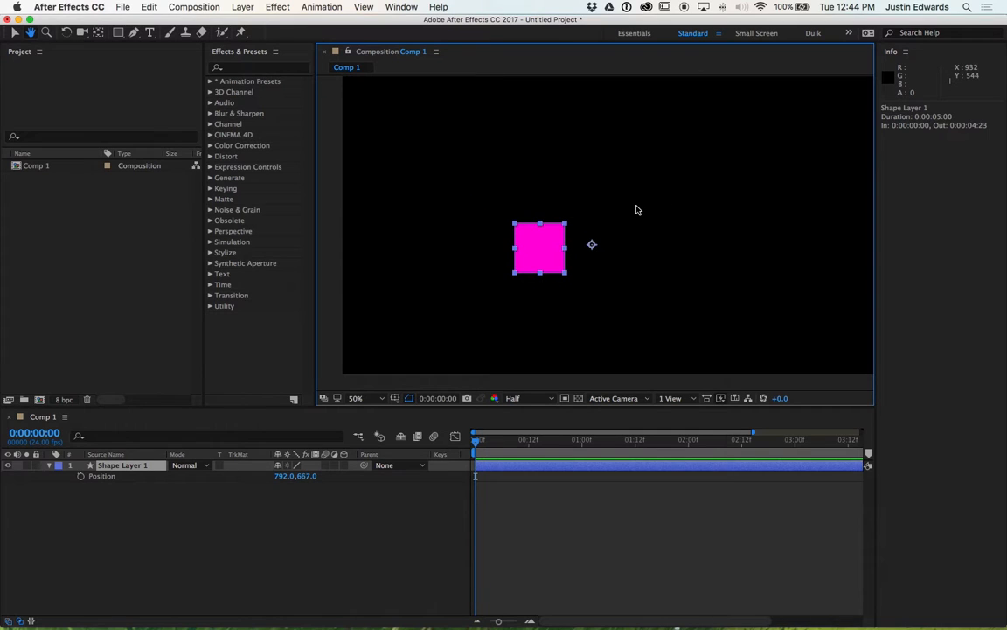
{"action": "key", "text": "comma"}
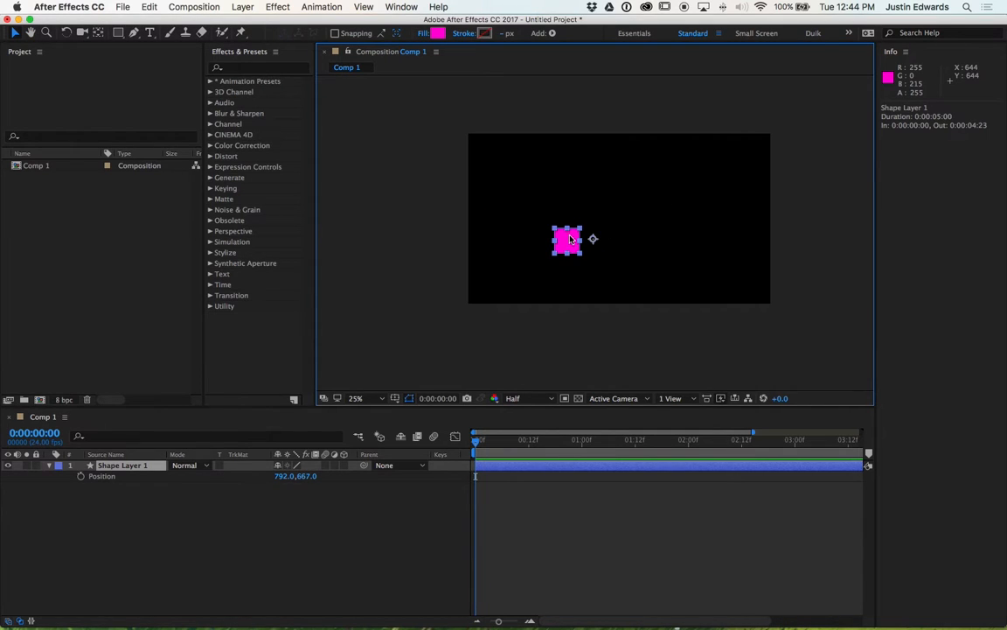
{"action": "left_click_drag", "start_coordinate": [570, 239], "coordinate": [548, 251]}
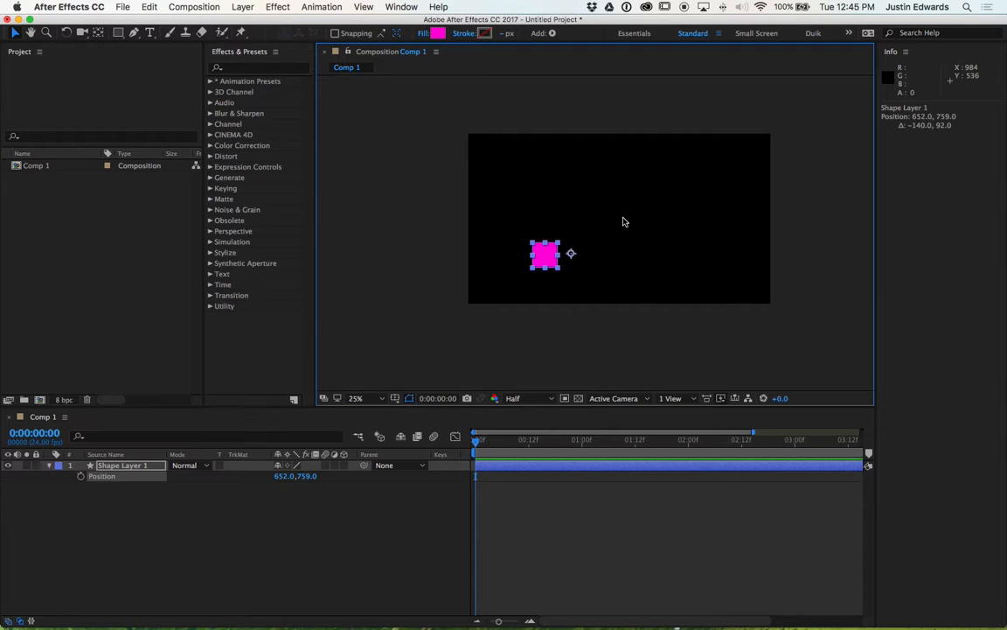
Move the magenta square left and down to about 508, 847 and turn on Position keyframing at the start of Comp 1
{"action": "mouse_move", "coordinate": [544, 255]}
{"action": "left_mouse_down"}
{"action": "mouse_move", "coordinate": [571, 256]}
{"action": "mouse_move", "coordinate": [553, 241]}
{"action": "mouse_move", "coordinate": [531, 269]}
{"action": "mouse_move", "coordinate": [537, 278]}
{"action": "mouse_move", "coordinate": [539, 267]}
{"action": "left_mouse_up"}
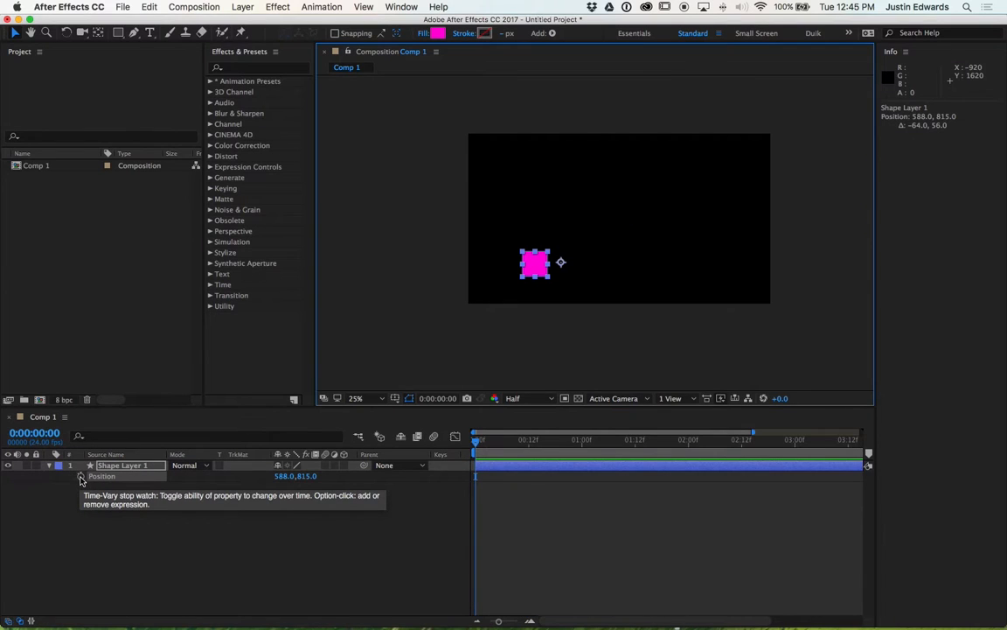
{"action": "left_click", "coordinate": [81, 476]}
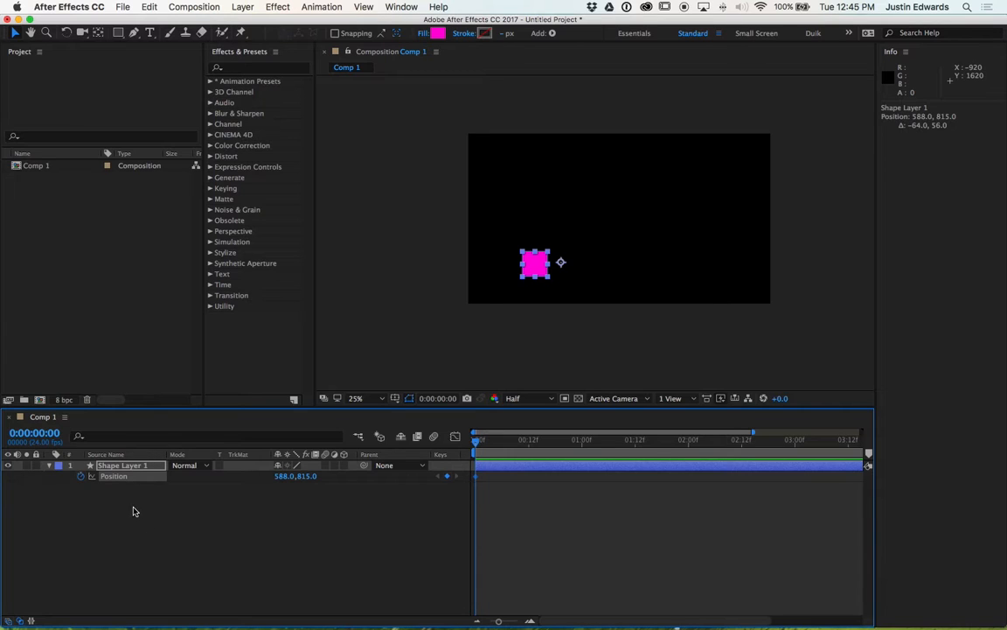
{"action": "left_click", "coordinate": [80, 476]}
{"action": "mouse_move", "coordinate": [535, 263]}
{"action": "left_mouse_down"}
{"action": "mouse_move", "coordinate": [638, 204]}
{"action": "mouse_move", "coordinate": [550, 205]}
{"action": "mouse_move", "coordinate": [540, 262]}
{"action": "mouse_move", "coordinate": [519, 268]}
{"action": "left_mouse_up"}
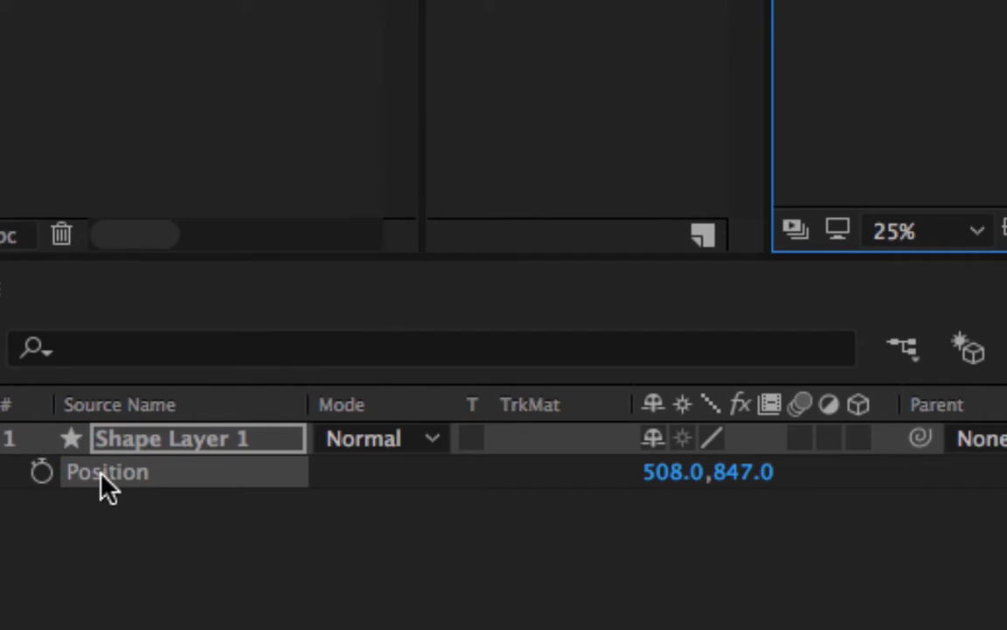
{"action": "left_click", "coordinate": [41, 472]}
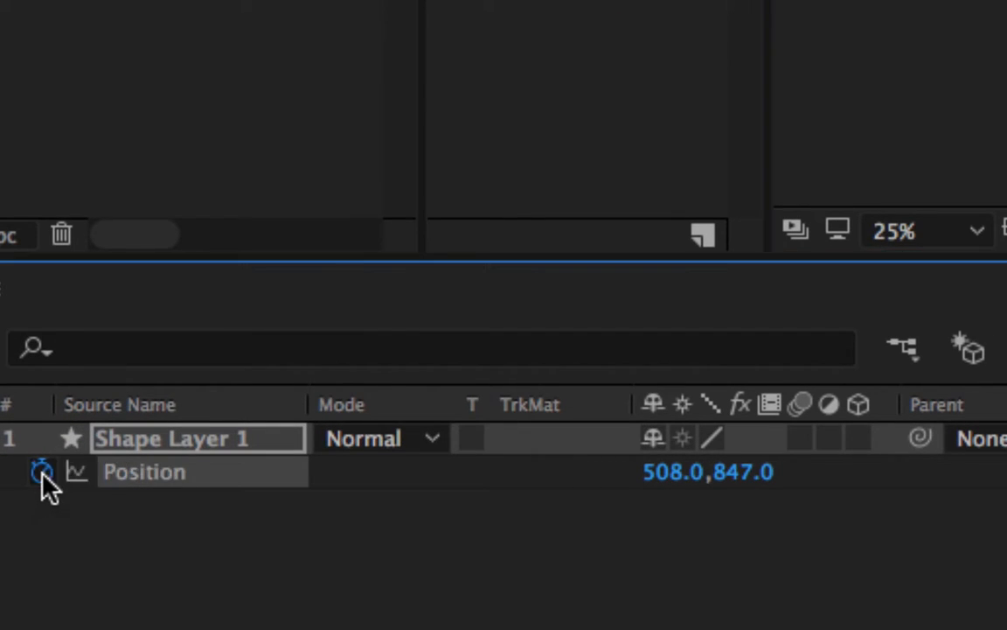
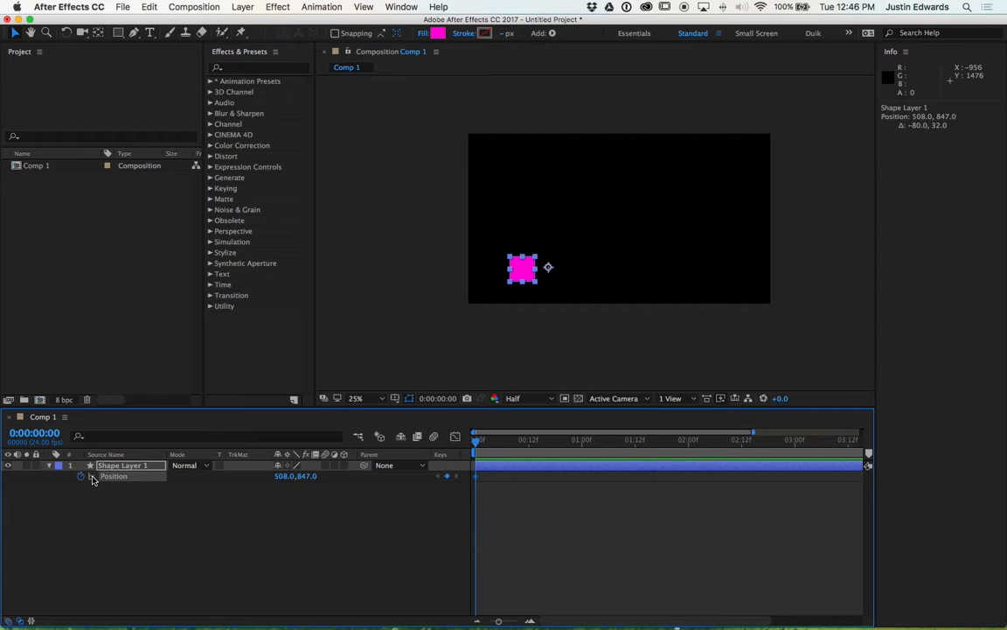
{"action": "left_click", "coordinate": [344, 508]}
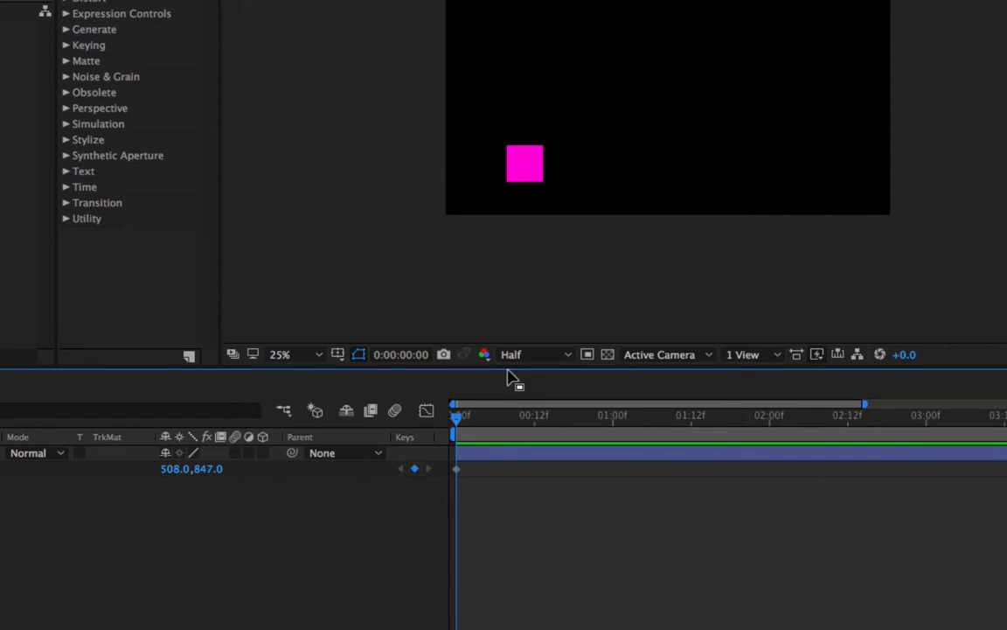
Enlarge the Timeline panel, and move the current time to frame 12 before stepping back frame by frame to frame 6
{"action": "left_click_drag", "start_coordinate": [511, 368], "coordinate": [446, 284]}
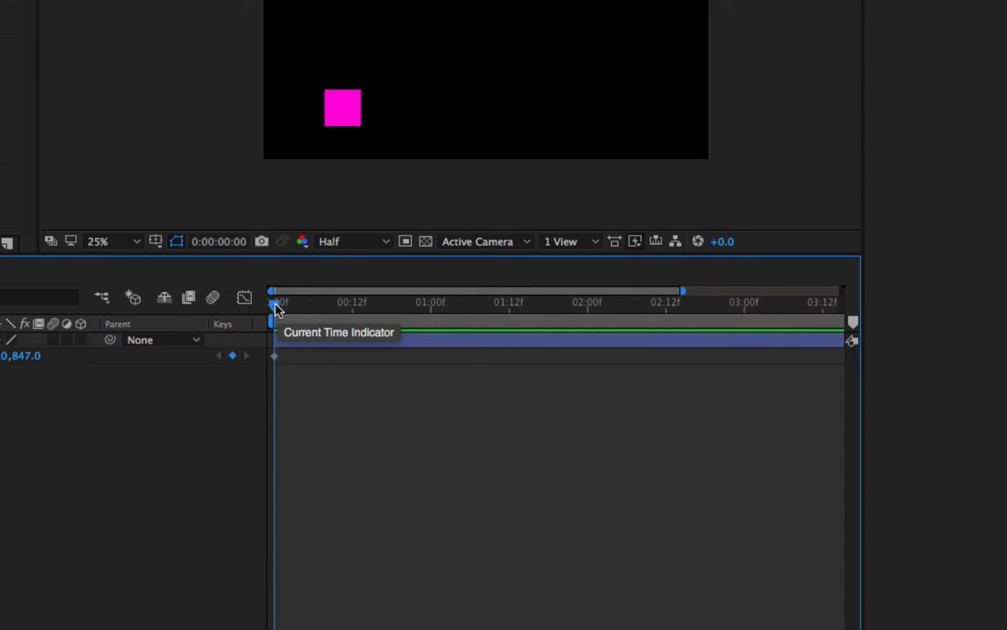
{"action": "left_click_drag", "start_coordinate": [278, 306], "coordinate": [355, 327]}
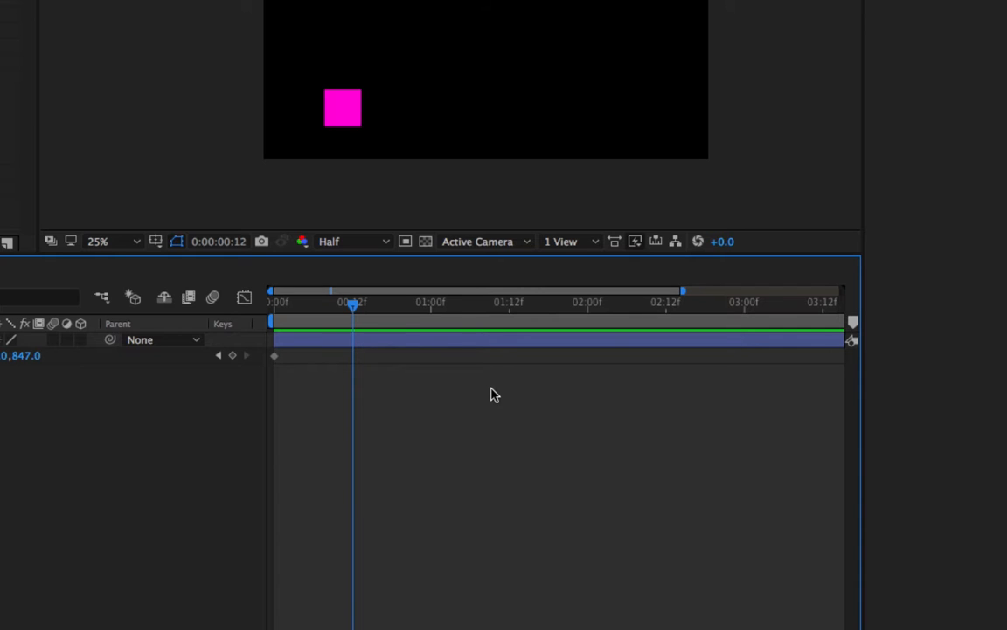
{"action": "key", "text": "Page_Up"}
{"action": "key", "text": "Page_Up"}
{"action": "key", "text": "Page_Up"}
{"action": "key", "text": "Page_Up"}
{"action": "key", "text": "Page_Up"}
{"action": "key", "text": "Page_Up"}
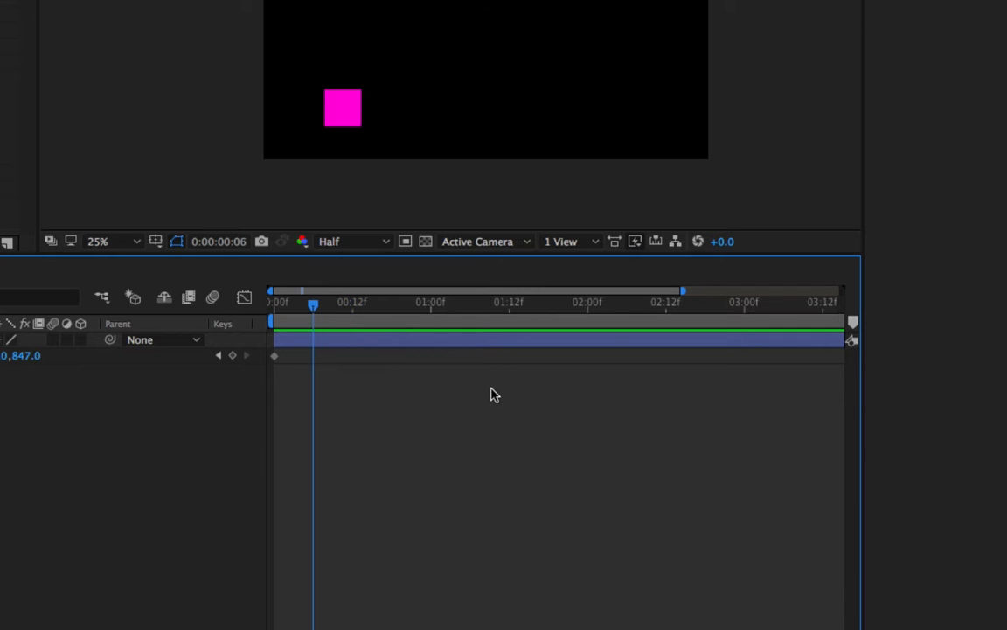
Step the current time forward one frame at a time to frame 19
{"action": "key", "text": "Page_Down"}
{"action": "key", "text": "Page_Down"}
{"action": "key", "text": "Page_Down"}
{"action": "key", "text": "Page_Down"}
{"action": "key", "text": "Page_Down"}
{"action": "key", "text": "Page_Down"}
{"action": "key", "text": "Page_Down"}
{"action": "key", "text": "Page_Down"}
{"action": "key", "text": "Page_Down"}
{"action": "key", "text": "Page_Down"}
{"action": "key", "text": "Page_Down"}
{"action": "key", "text": "Page_Down"}
{"action": "key", "text": "Page_Down"}
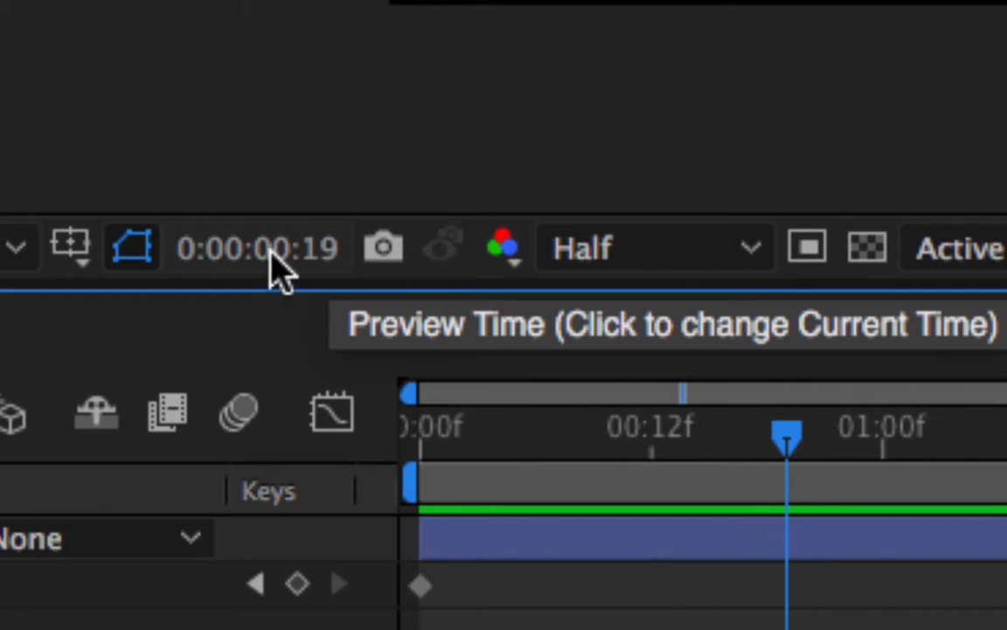
Step the current time back one frame at a time from frame 19 to about frame 2
{"action": "key", "text": "Page_Up"}
{"action": "key", "text": "Page_Up"}
{"action": "key", "text": "Page_Up"}
{"action": "key", "text": "Page_Up"}
{"action": "key", "text": "Page_Up"}
{"action": "key", "text": "Page_Up"}
{"action": "key", "text": "Page_Up"}
{"action": "key", "text": "Page_Up"}
{"action": "key", "text": "Page_Up"}
{"action": "key", "text": "Page_Up"}
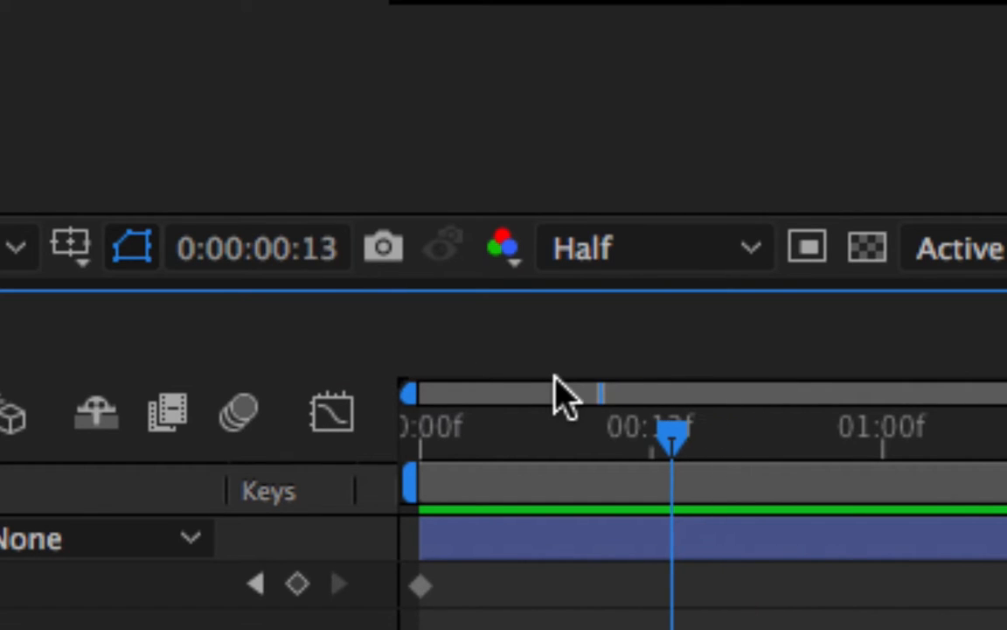
{"action": "key", "text": "Page_Up"}
{"action": "key", "text": "Page_Up"}
{"action": "key", "text": "Page_Up"}
{"action": "key", "text": "Page_Up"}
{"action": "key", "text": "Page_Up"}
{"action": "key", "text": "Page_Up"}
{"action": "key", "text": "Page_Up"}
{"action": "key", "text": "Page_Up"}
{"action": "key", "text": "Page_Up"}
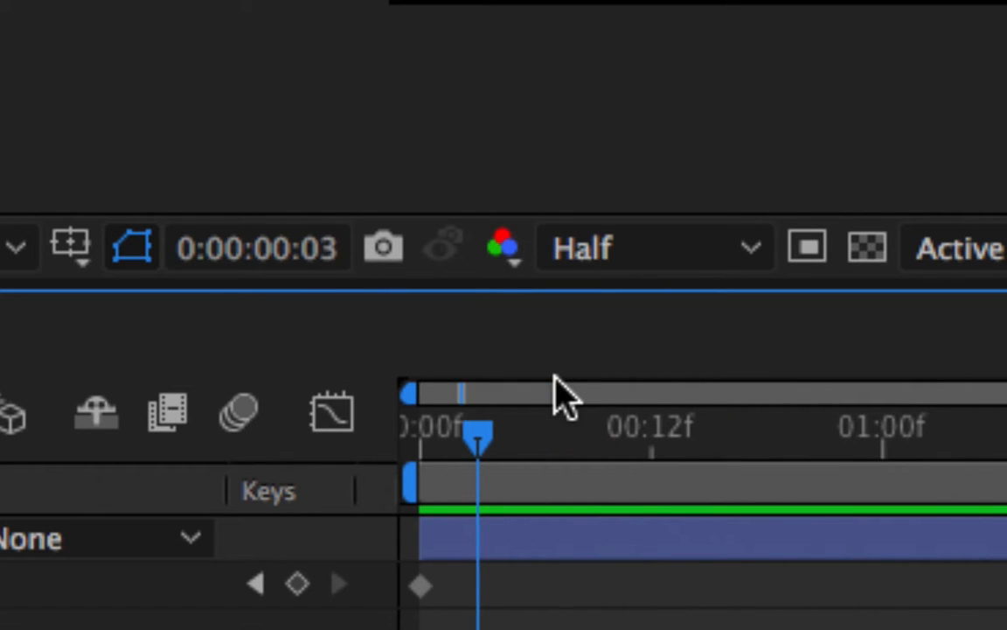
Step the current time forward frame by frame and settle it on frame 10, trying single frames back and forth
{"action": "key", "text": "Page_Down"}
{"action": "key", "text": "Page_Down"}
{"action": "key", "text": "Page_Down"}
{"action": "key", "text": "Page_Down"}
{"action": "key", "text": "Page_Down"}
{"action": "key", "text": "Page_Down"}
{"action": "key", "text": "Page_Down"}
{"action": "key", "text": "Page_Down"}
{"action": "key", "text": "Page_Down"}
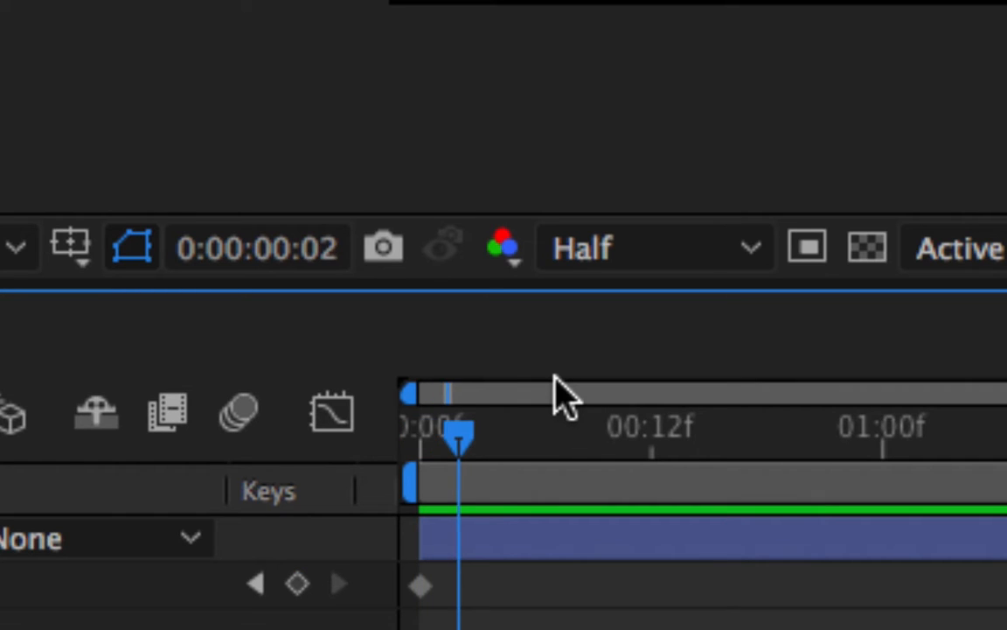
{"action": "key", "text": "Page_Down"}
{"action": "key", "text": "Page_Down"}
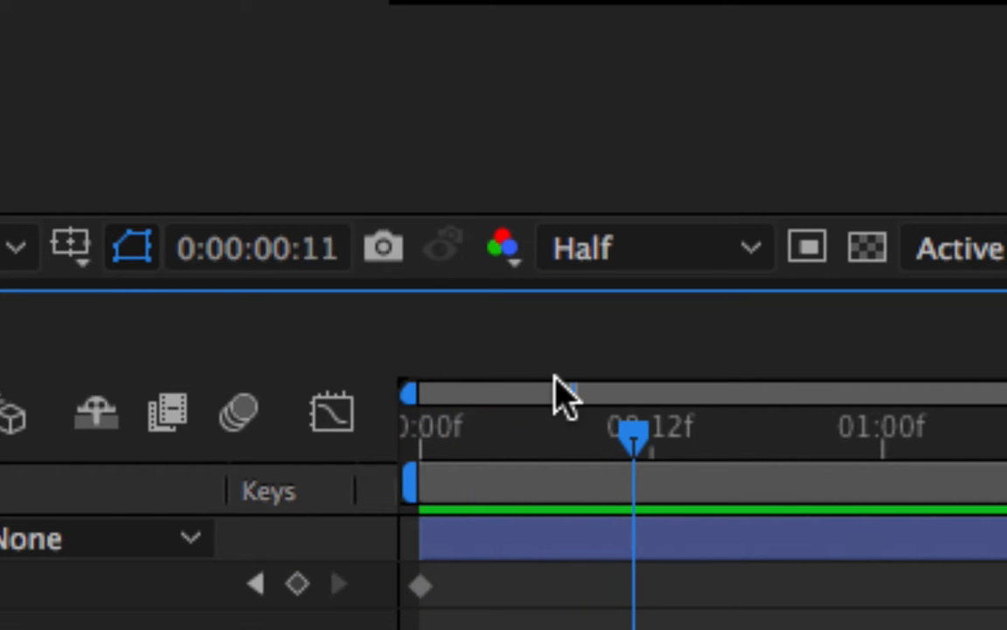
{"action": "key", "text": "Page_Up"}
{"action": "key", "text": "Page_Up"}
{"action": "key", "text": "Page_Down"}
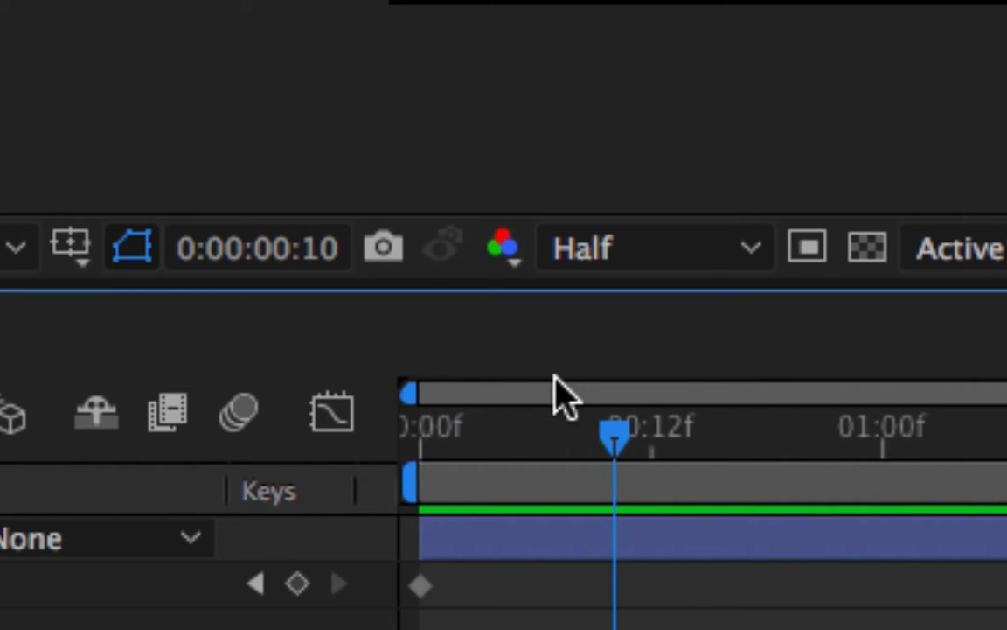
{"action": "mouse_move", "coordinate": [612, 435]}
{"action": "left_mouse_down"}
{"action": "mouse_move", "coordinate": [753, 434]}
{"action": "mouse_move", "coordinate": [618, 440]}
{"action": "left_mouse_up"}
{"action": "key", "text": "Page_Up"}
{"action": "key", "text": "Page_Up"}
{"action": "key", "text": "Page_Down"}
{"action": "key", "text": "Page_Down"}
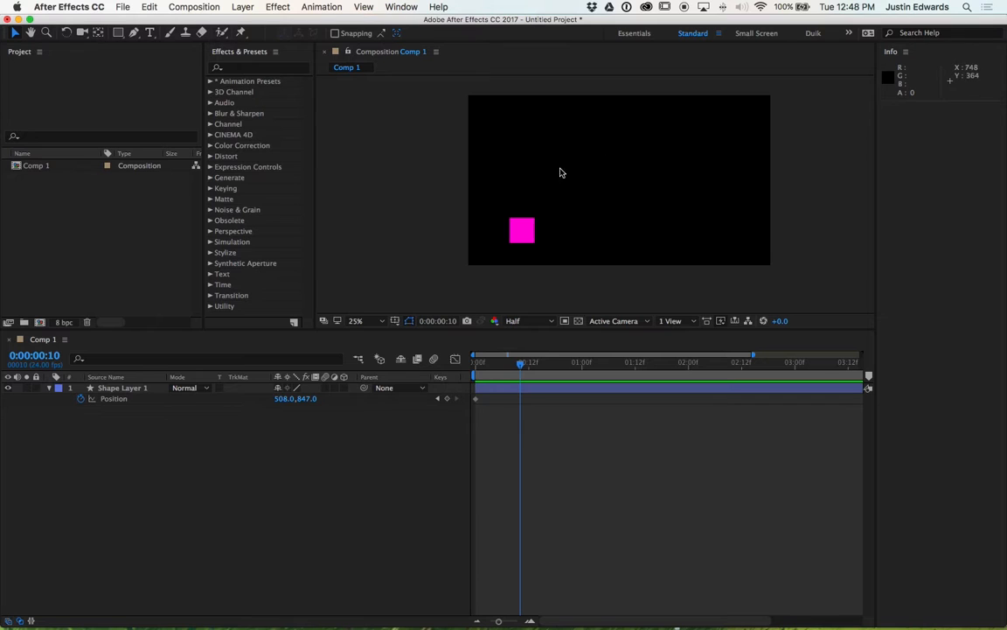
Move the magenta square straight up to about 504, 187 at frame 10 and preview the animation from the start
{"action": "left_click_drag", "start_coordinate": [527, 232], "coordinate": [526, 126]}
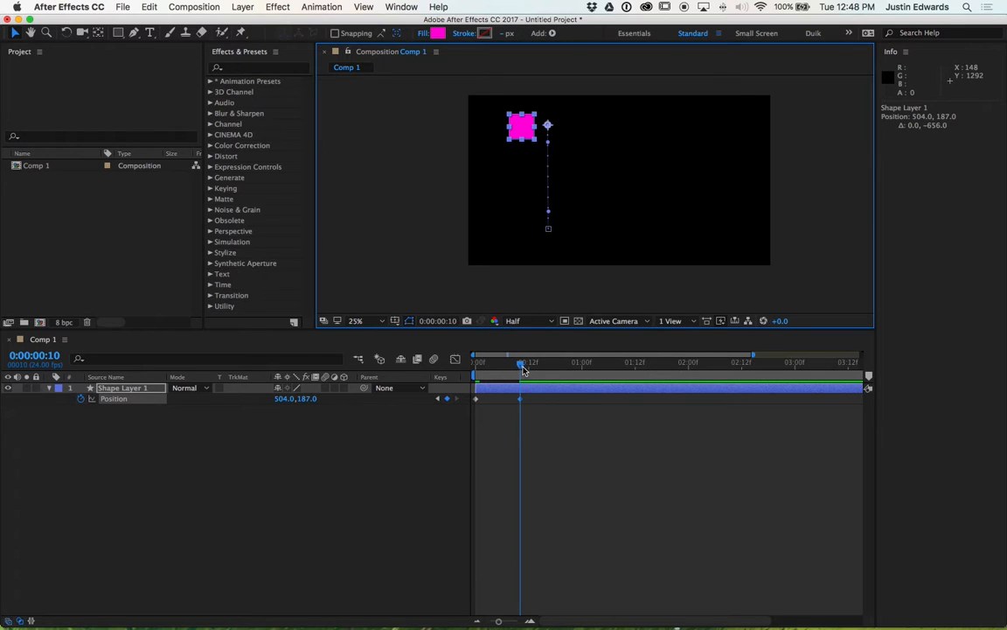
{"action": "left_click_drag", "start_coordinate": [527, 368], "coordinate": [476, 360]}
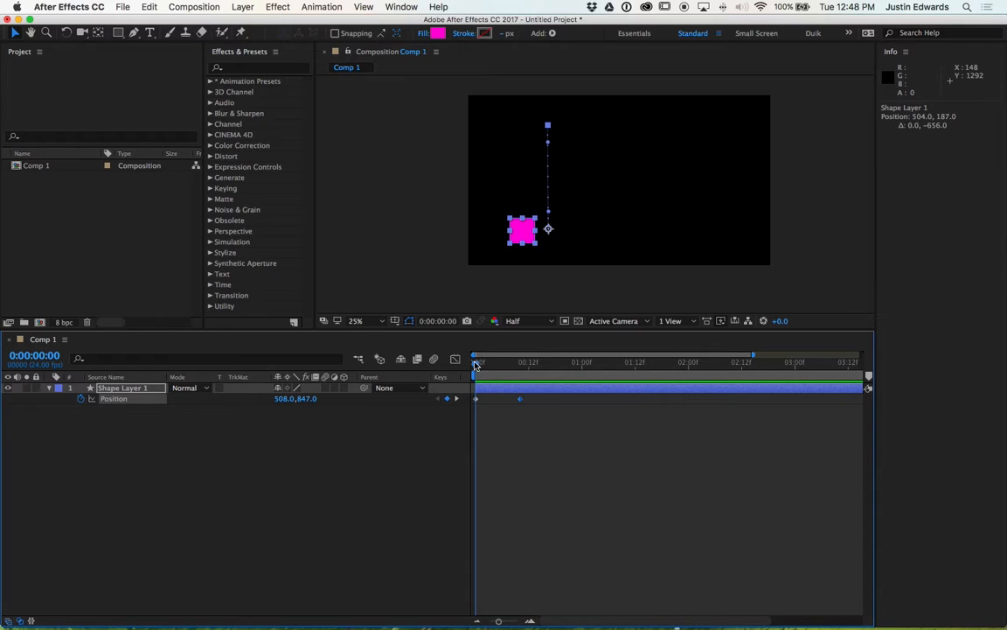
{"action": "left_click_drag", "start_coordinate": [475, 363], "coordinate": [475, 362]}
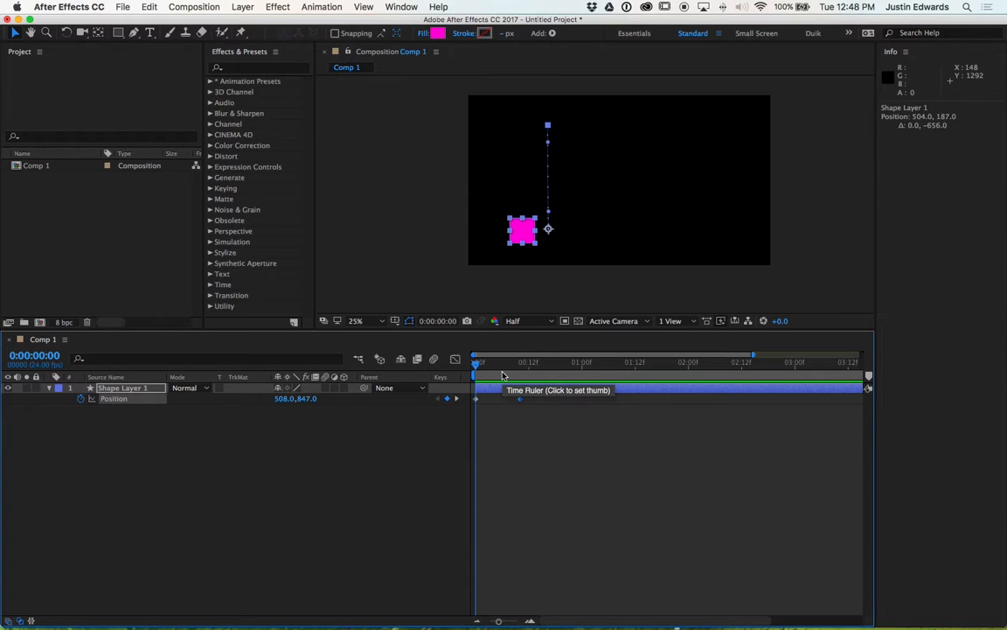
{"action": "key", "text": "space"}
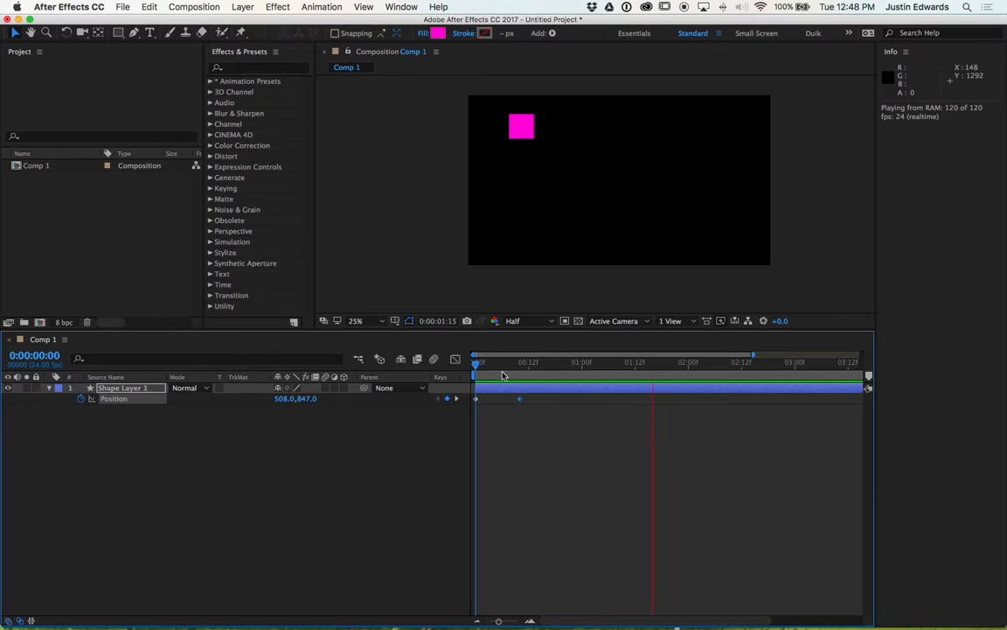
{"action": "key", "text": "space"}
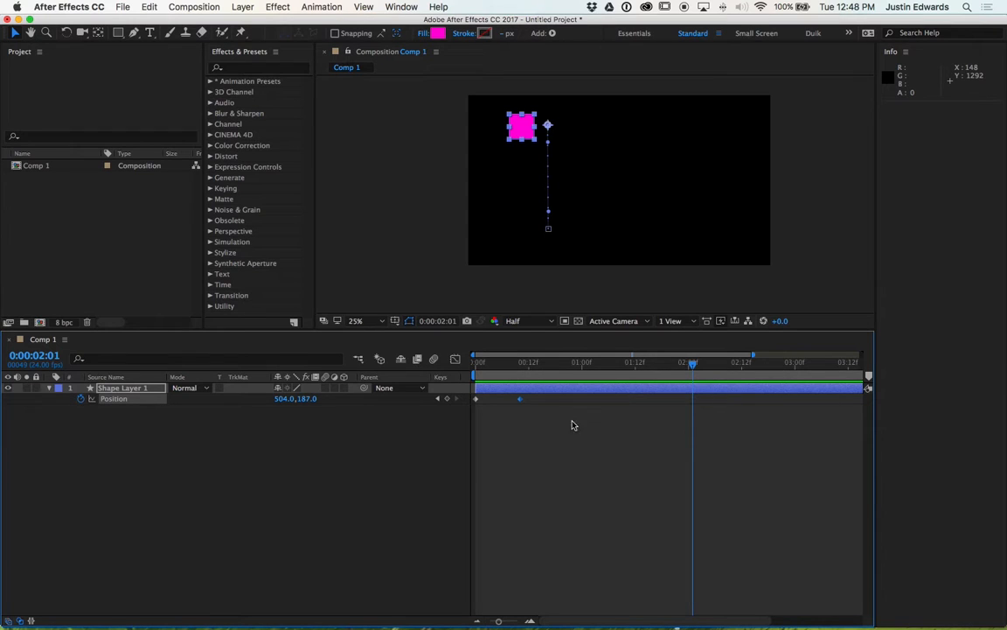
Return the current time to frame 10 and delete the second Position keyframe there
{"action": "left_click", "coordinate": [518, 401]}
{"action": "left_click_drag", "start_coordinate": [522, 364], "coordinate": [520, 364]}
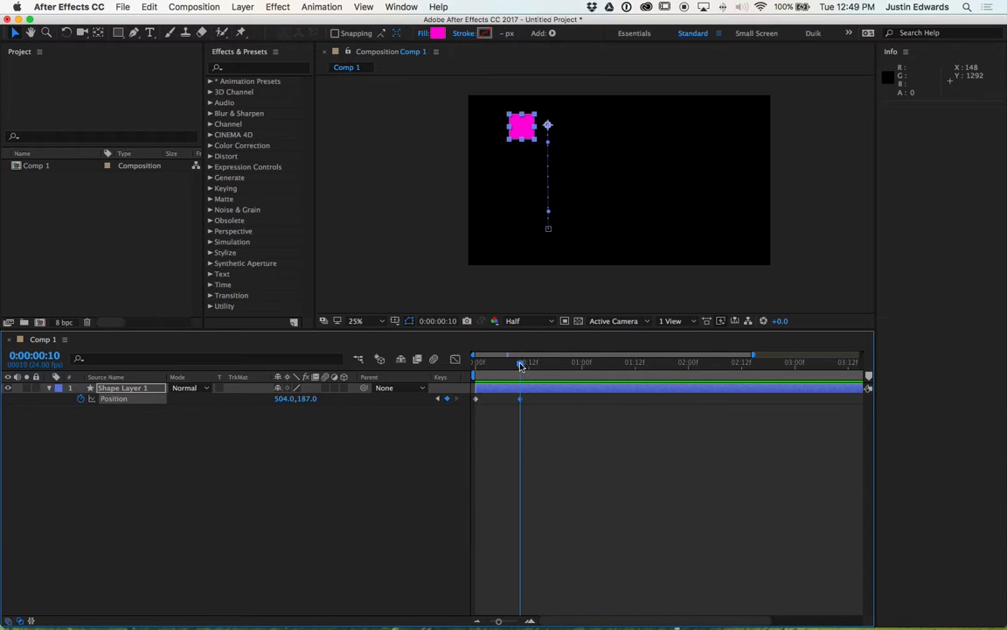
{"action": "left_click", "coordinate": [521, 400]}
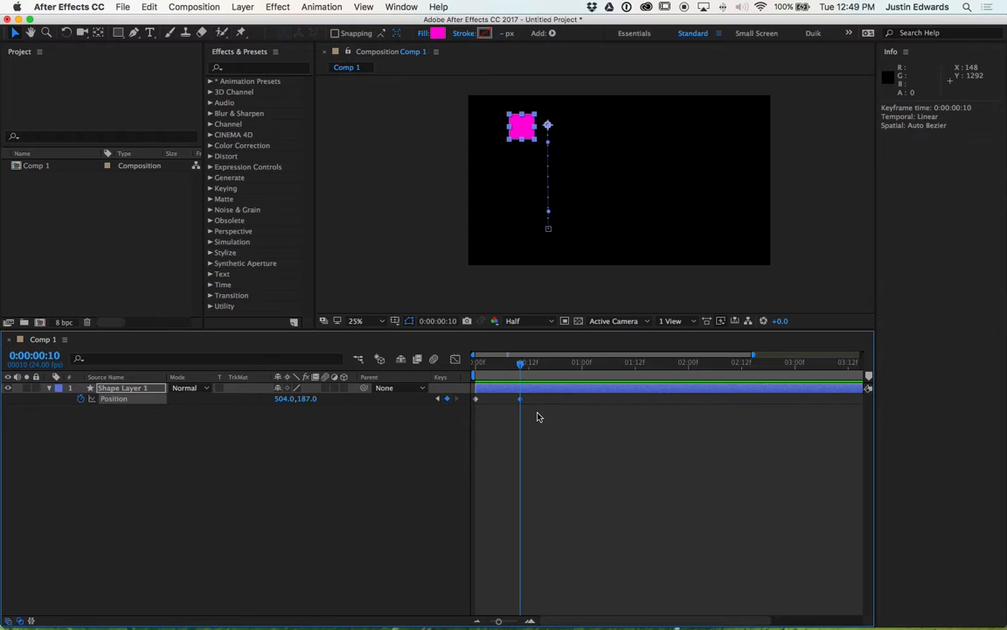
{"action": "key", "text": "Delete"}
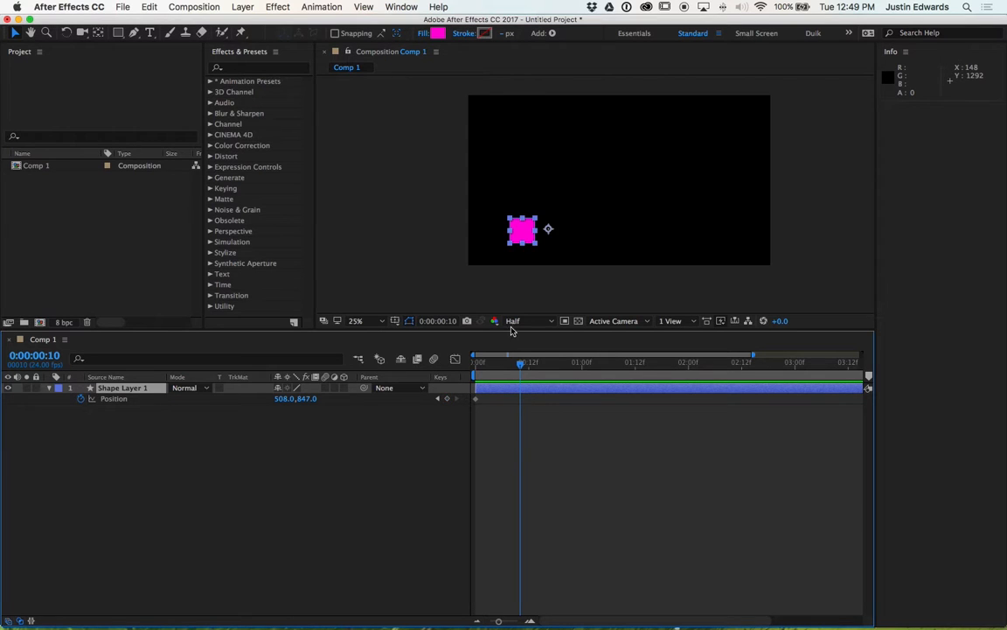
Move the magenta square diagonally up and right to about 1040, 235 at frame 10, and preview the animation from the start
{"action": "left_click_drag", "start_coordinate": [524, 234], "coordinate": [613, 136]}
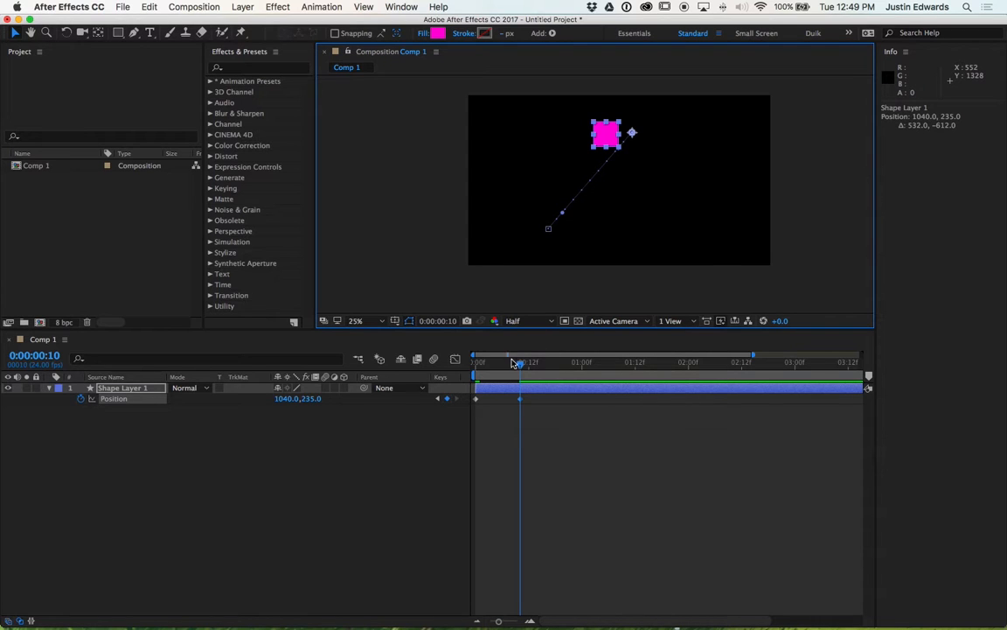
{"action": "left_click_drag", "start_coordinate": [522, 362], "coordinate": [475, 363]}
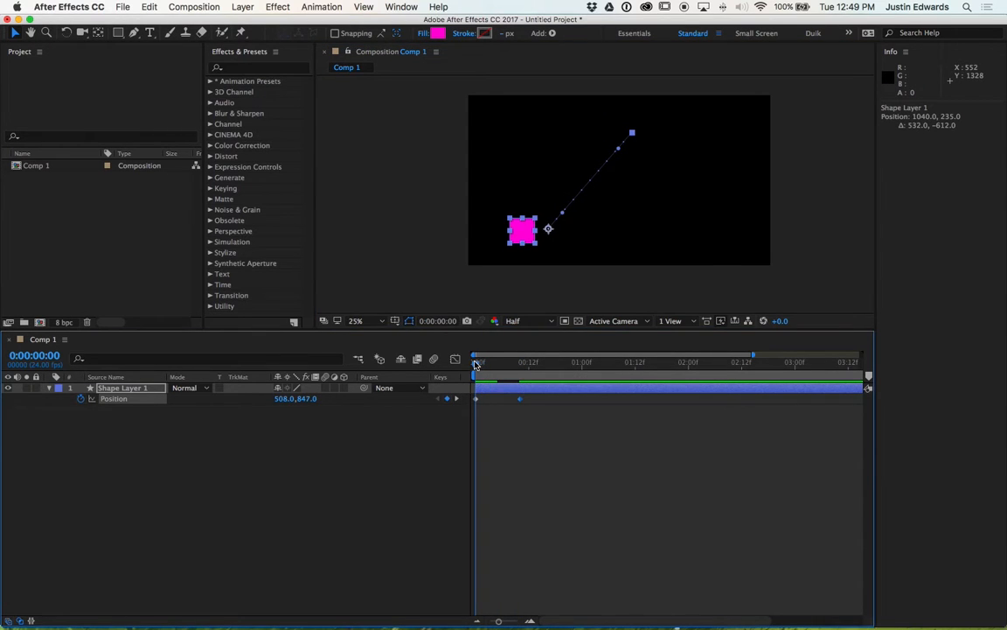
{"action": "key", "text": "space"}
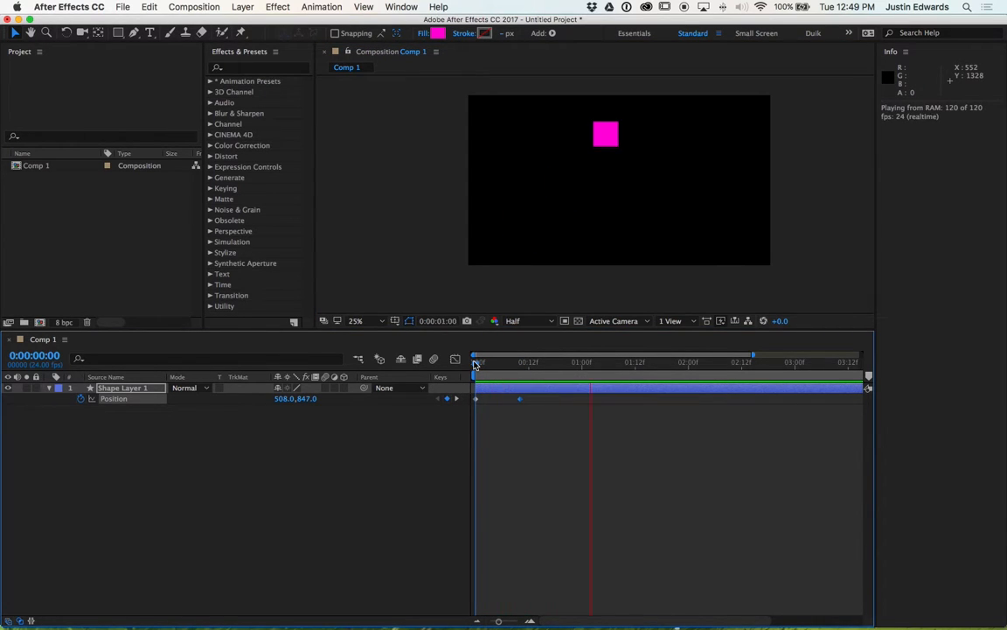
{"action": "key", "text": "space"}
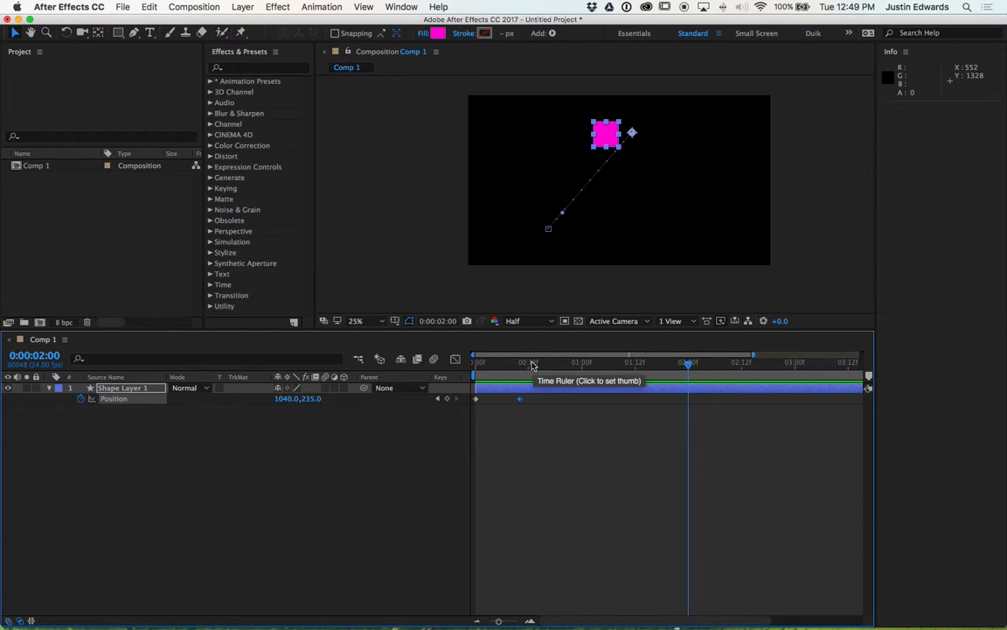
Return the current time to frame 10 and undo the square's diagonal move
{"action": "left_click_drag", "start_coordinate": [532, 365], "coordinate": [521, 367]}
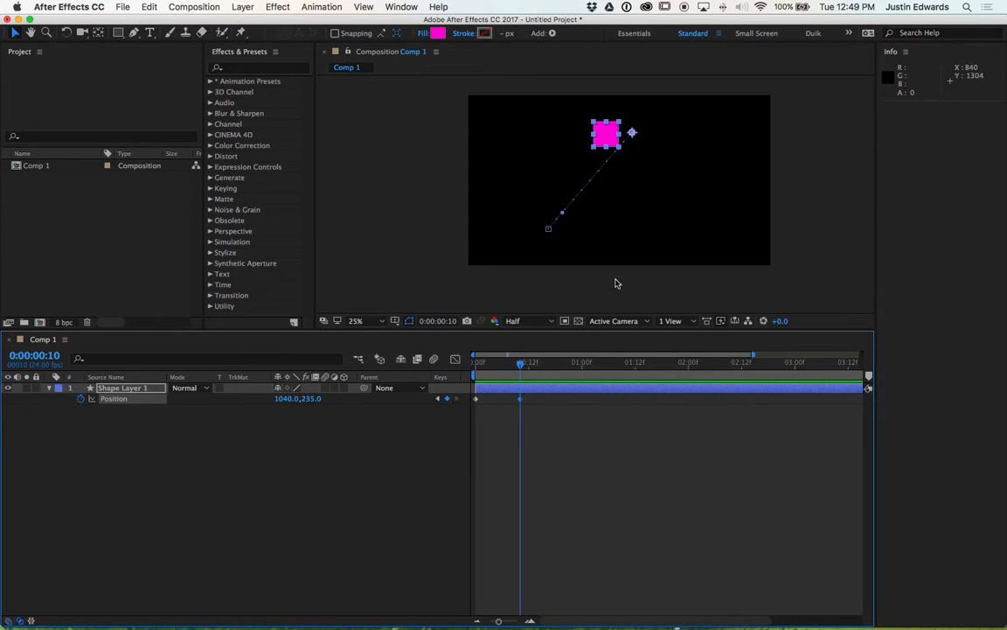
{"action": "key", "text": "super+z"}
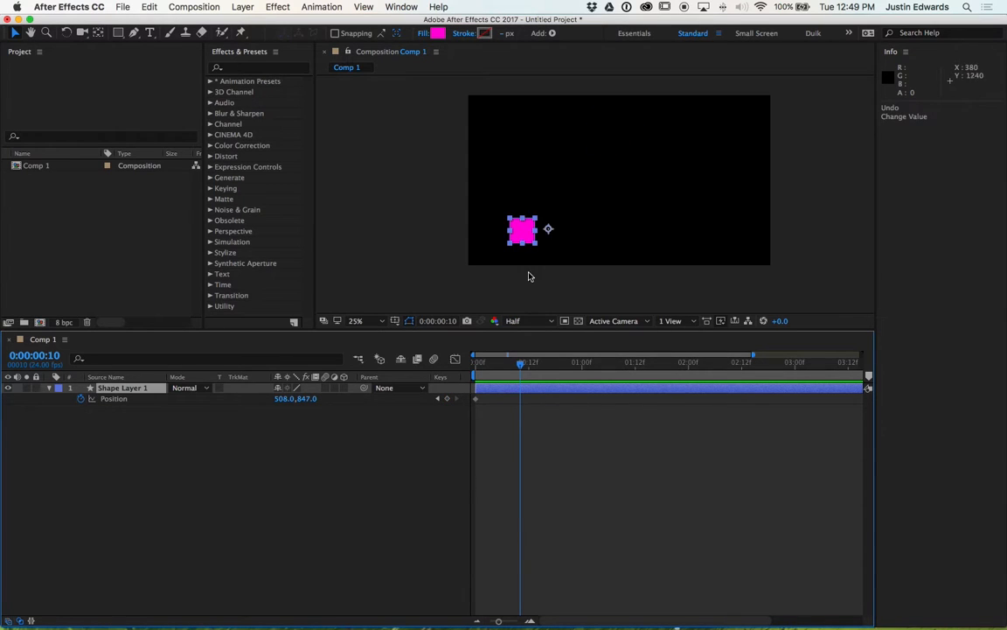
Move the magenta square straight up to about 508, 219 at frame 10, and enlarge the Composition panel with the view at 50%
{"action": "left_click_drag", "start_coordinate": [529, 229], "coordinate": [515, 137]}
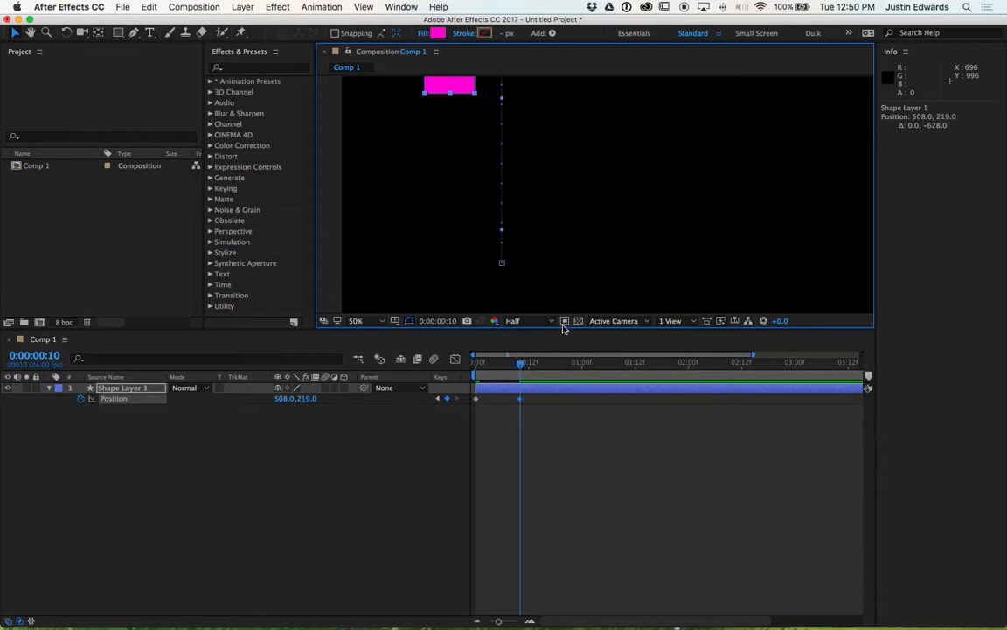
{"action": "left_click_drag", "start_coordinate": [563, 327], "coordinate": [550, 486]}
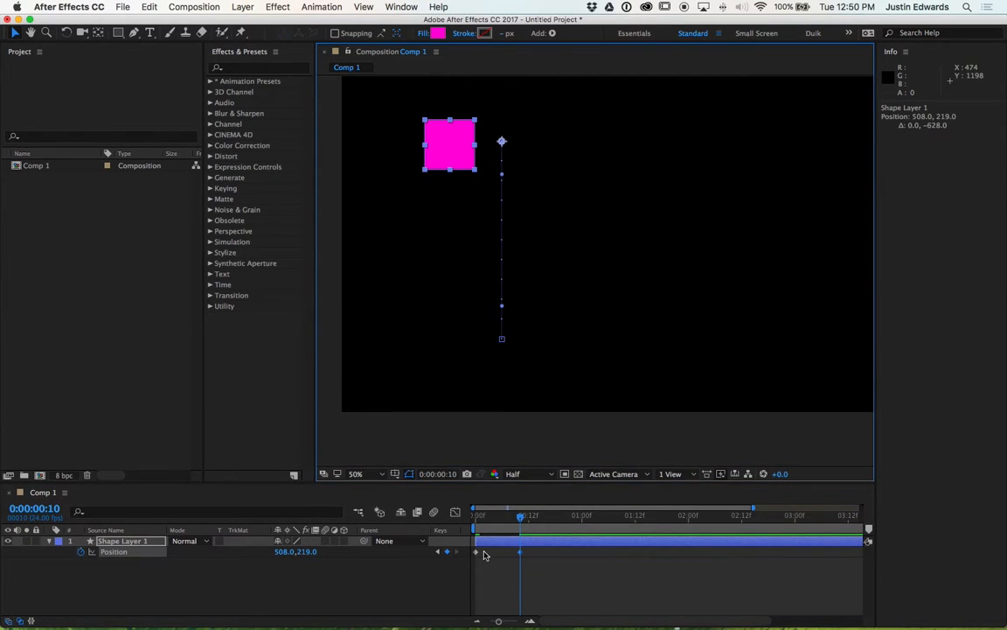
Delete the frame 10 Position keyframe, and re-create it by moving the square straight up to about 508, 205
{"action": "left_click", "coordinate": [520, 554]}
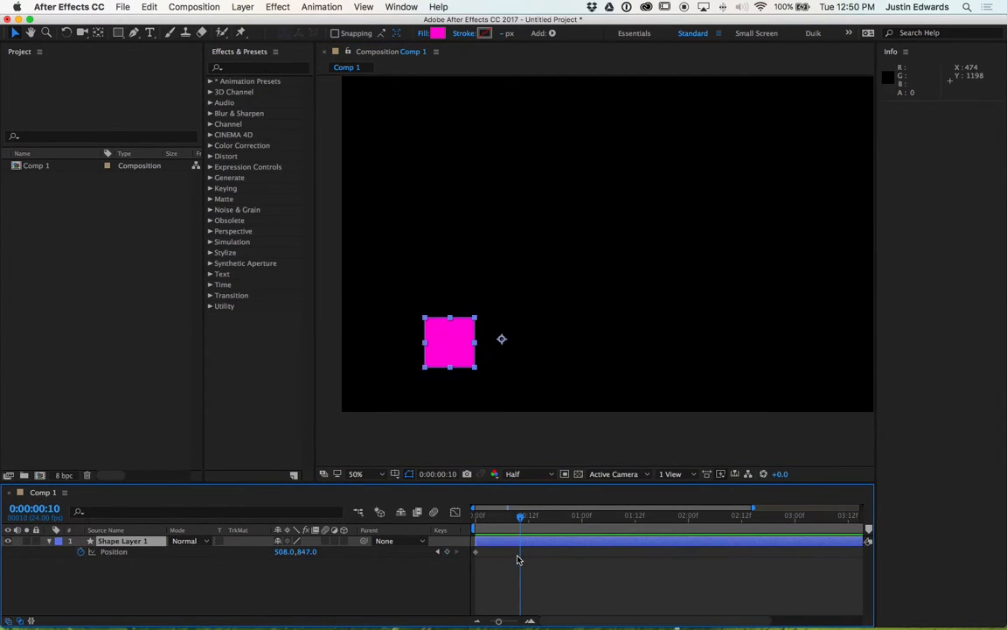
{"action": "key", "text": "Delete"}
{"action": "left_click_drag", "start_coordinate": [453, 339], "coordinate": [456, 151]}
{"action": "left_click", "coordinate": [463, 186]}
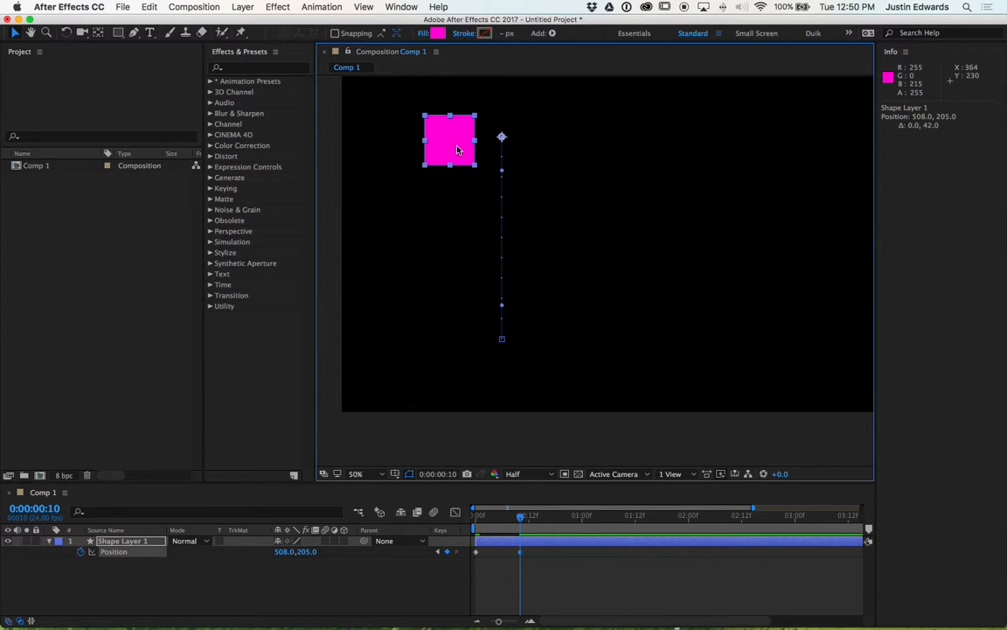
{"action": "left_click", "coordinate": [521, 175]}
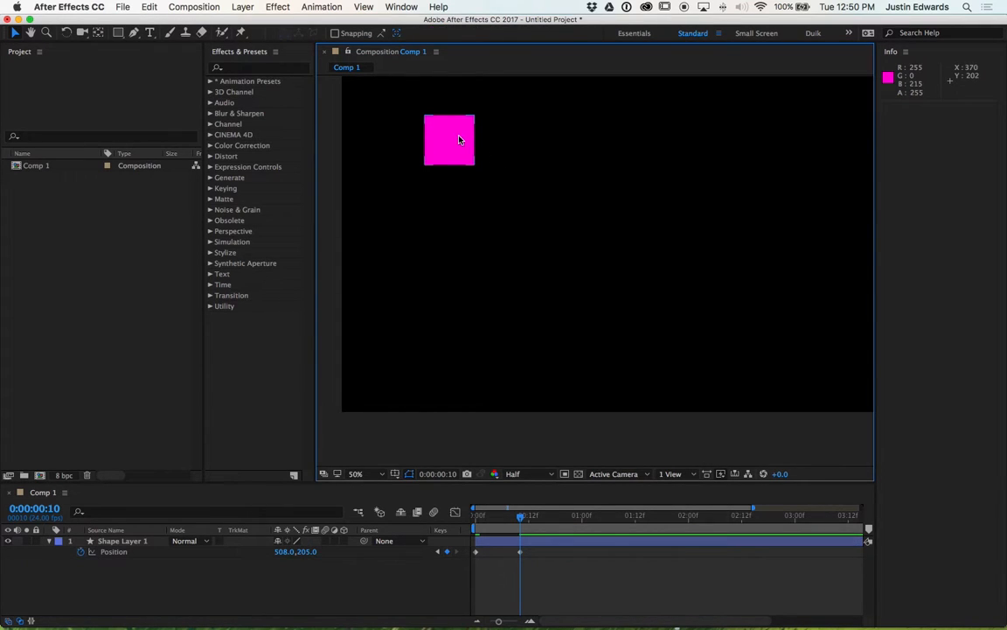
Try moving the magenta square down to about 506, 267 at frame 10 and scaling it to about 151%, 167%
{"action": "left_click_drag", "start_coordinate": [454, 327], "coordinate": [504, 249]}
{"action": "left_click", "coordinate": [455, 143]}
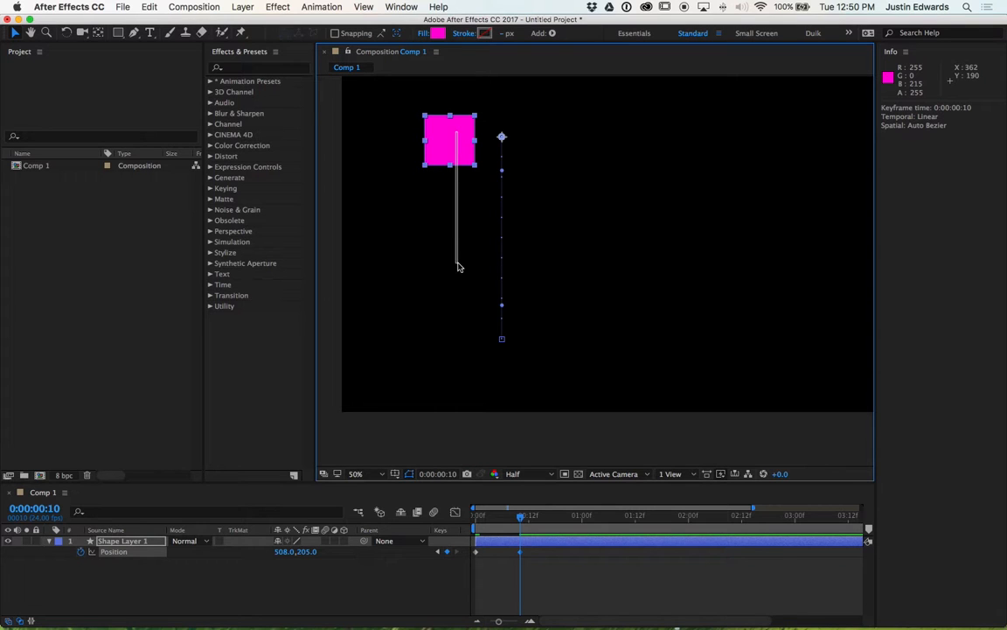
{"action": "left_click_drag", "start_coordinate": [456, 146], "coordinate": [461, 207]}
{"action": "left_click", "coordinate": [469, 218]}
{"action": "left_click", "coordinate": [468, 150]}
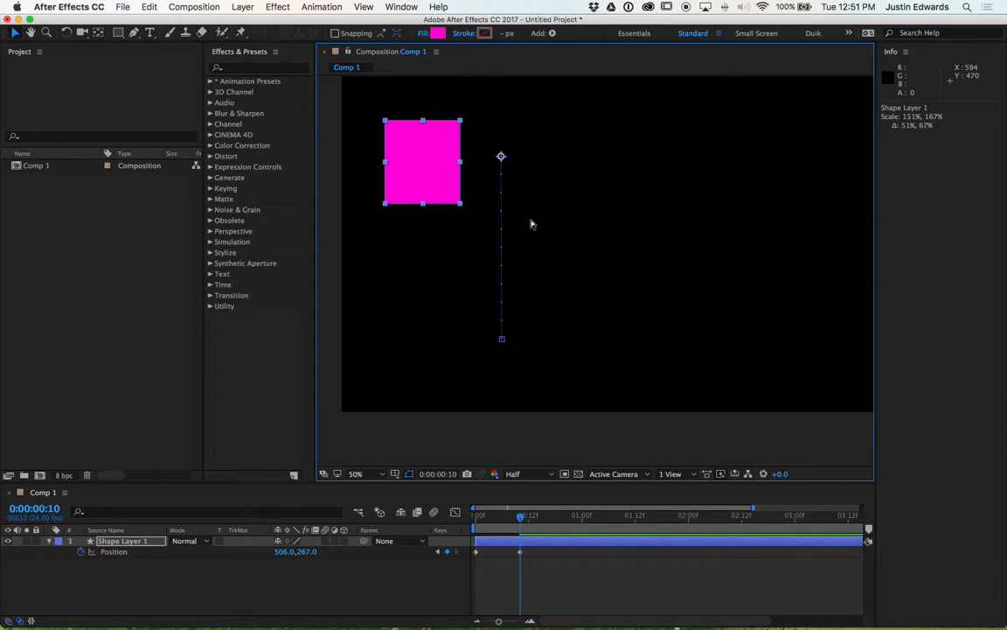
Undo the square's scaling and moves back to before the frame 10 Position keyframe, and deselect the layer
{"action": "key", "text": "super+z"}
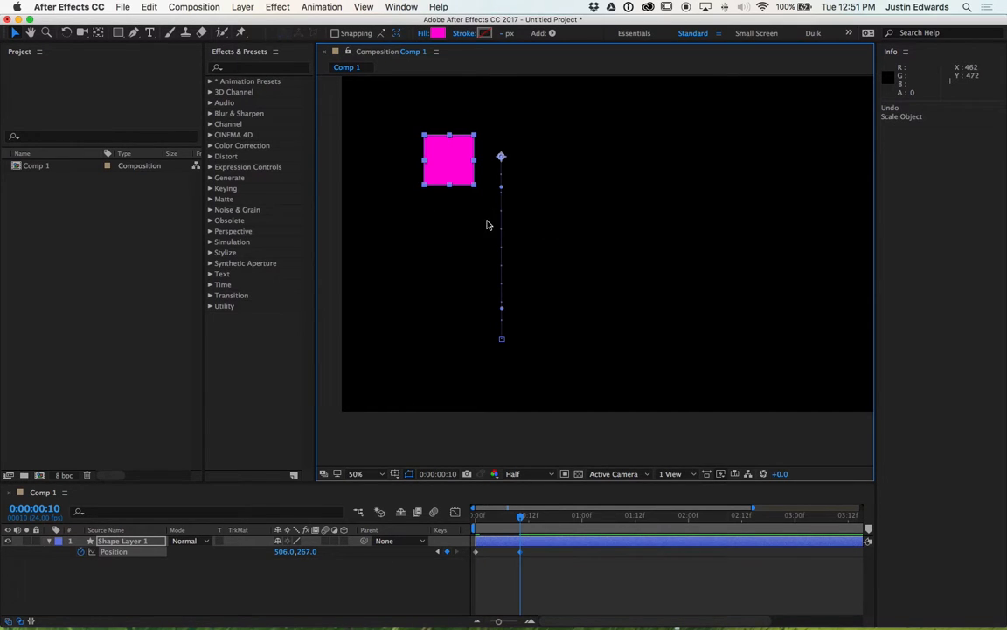
{"action": "key", "text": "super+z"}
{"action": "key", "text": "super+z"}
{"action": "key", "text": "super+z"}
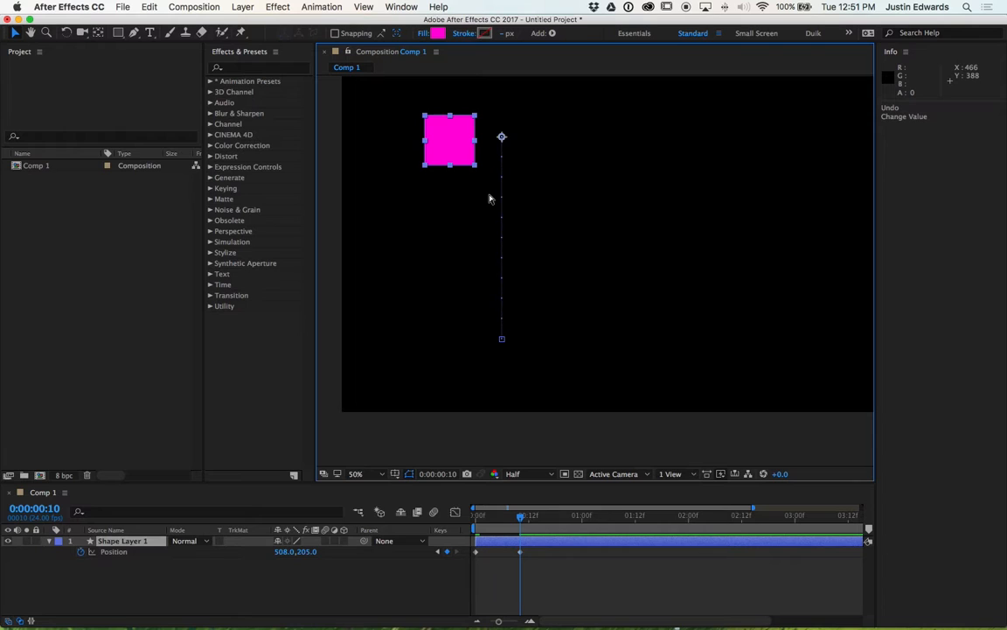
{"action": "key", "text": "super+z"}
{"action": "left_click", "coordinate": [544, 571]}
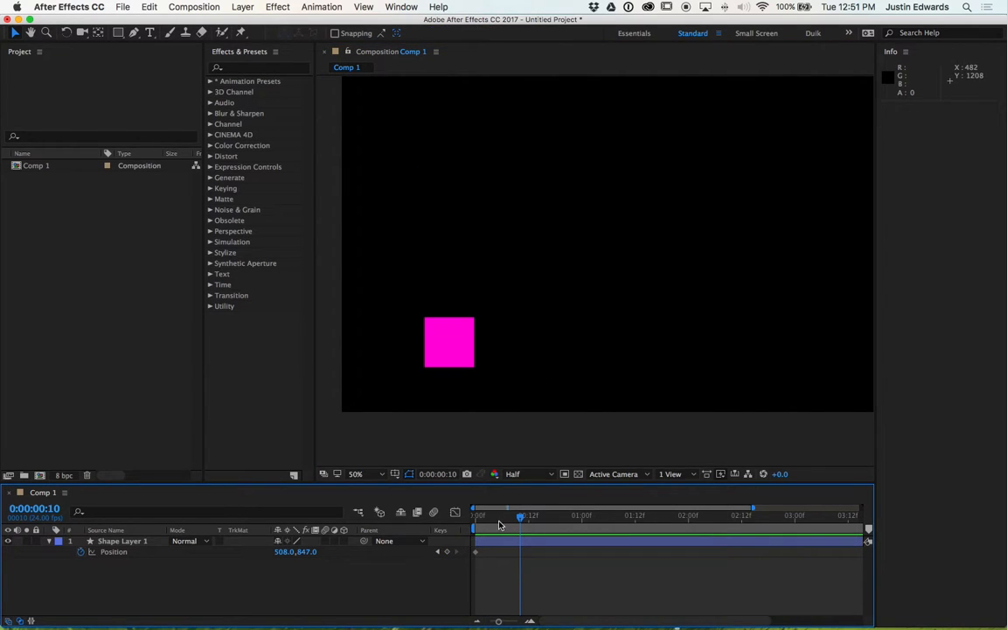
Try moving the square straight up to about 508, 179 at frame 0, and undo that move
{"action": "key", "text": "Home"}
{"action": "left_click", "coordinate": [453, 341]}
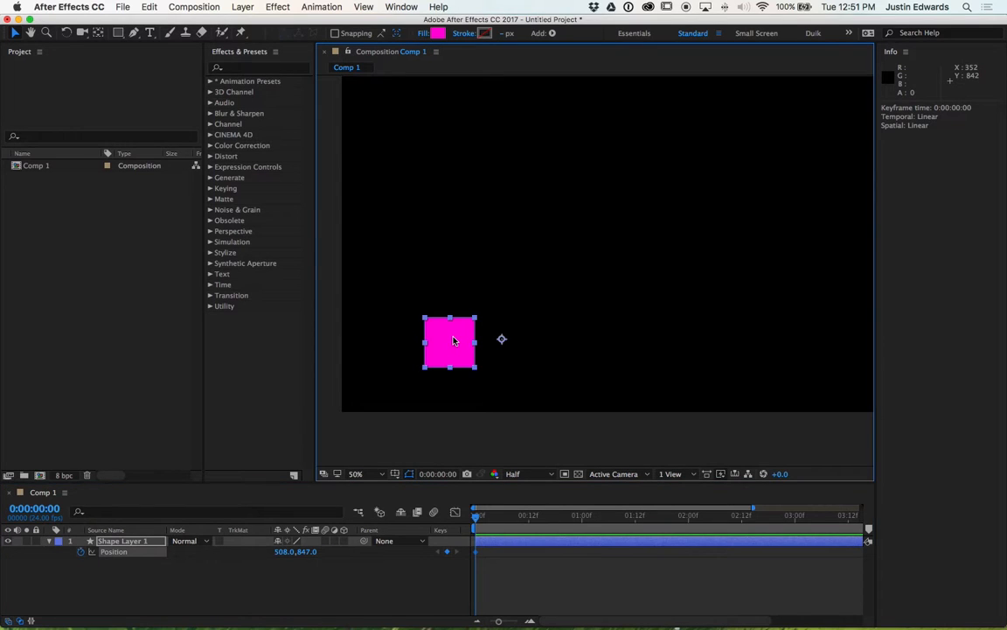
{"action": "mouse_move", "coordinate": [454, 341]}
{"action": "left_mouse_down"}
{"action": "mouse_move", "coordinate": [454, 258]}
{"action": "mouse_move", "coordinate": [456, 273]}
{"action": "left_mouse_up"}
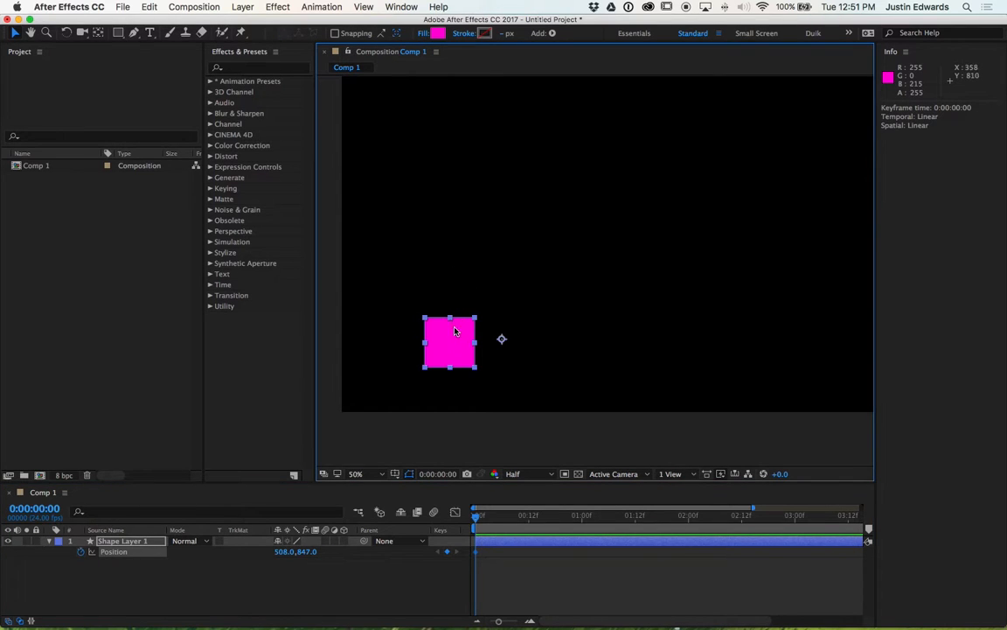
{"action": "left_click", "coordinate": [454, 259]}
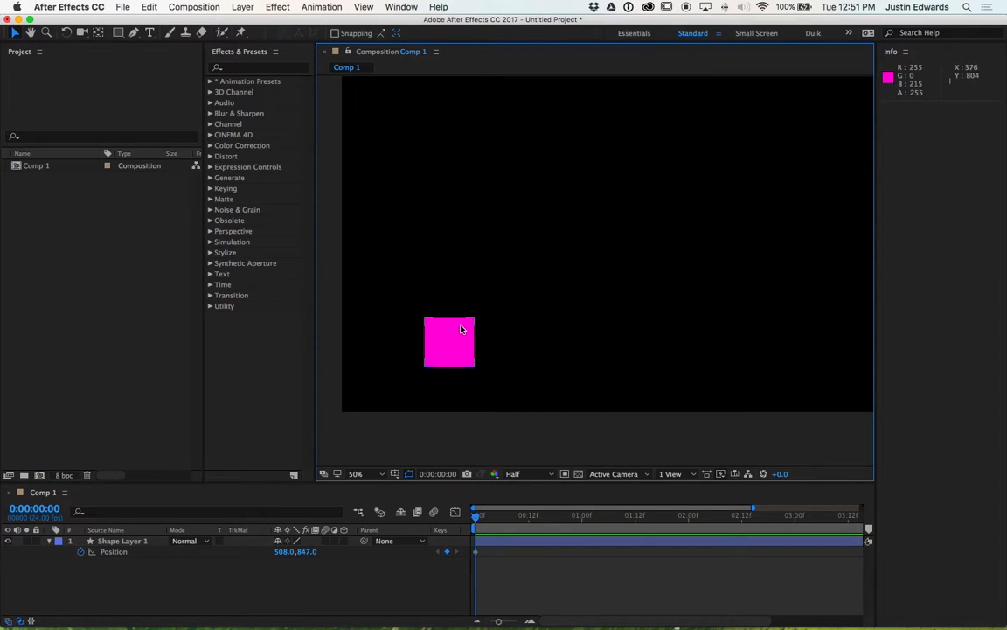
{"action": "left_click_drag", "start_coordinate": [458, 332], "coordinate": [459, 115]}
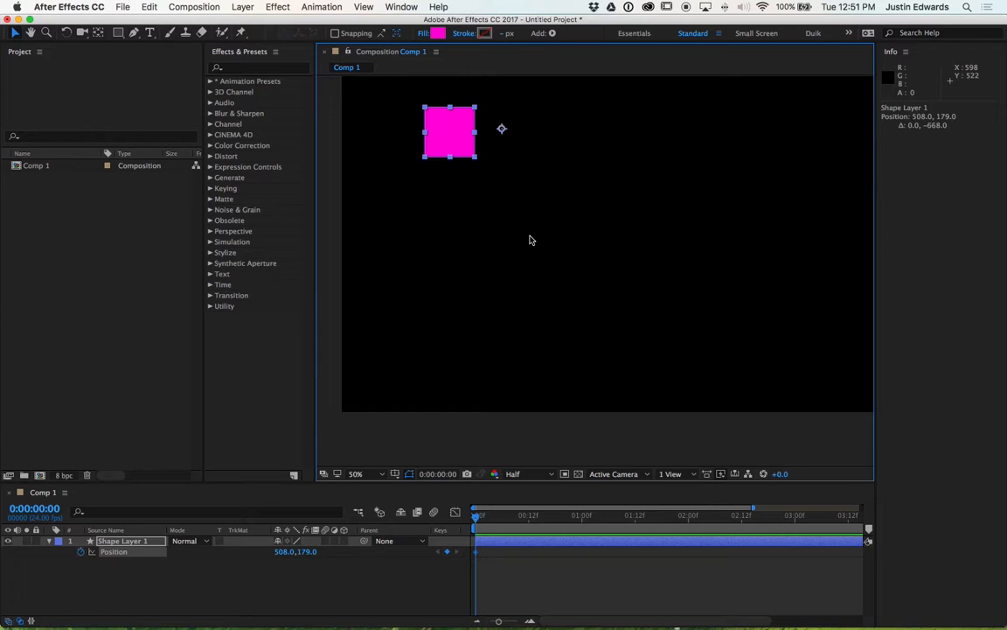
{"action": "key", "text": "super+z"}
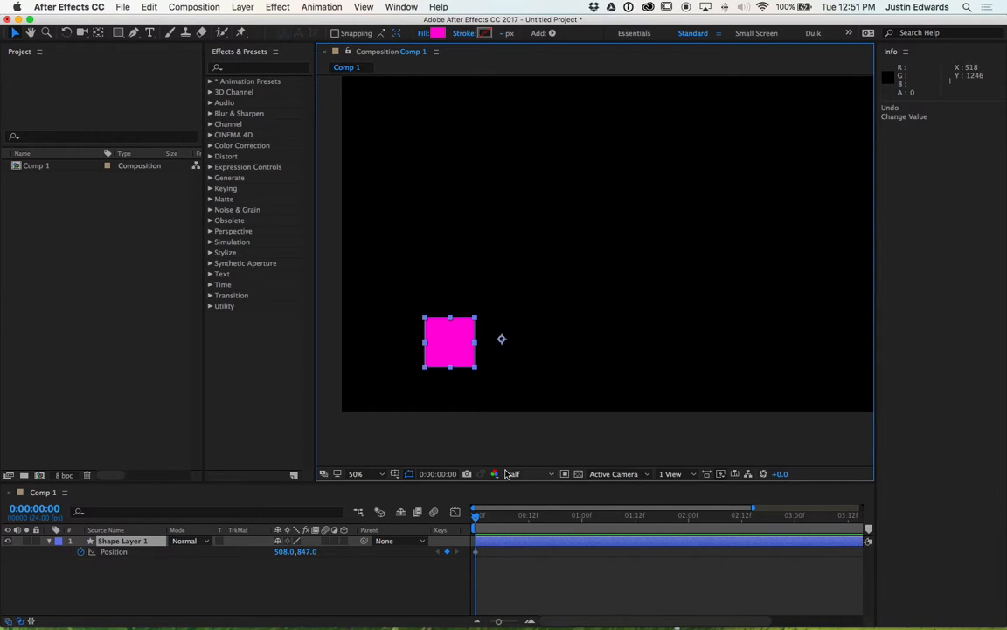
Move the magenta square straight up to about 508, 191 at frame 10, and briefly preview the animation
{"action": "key", "text": "shift+Page_Down"}
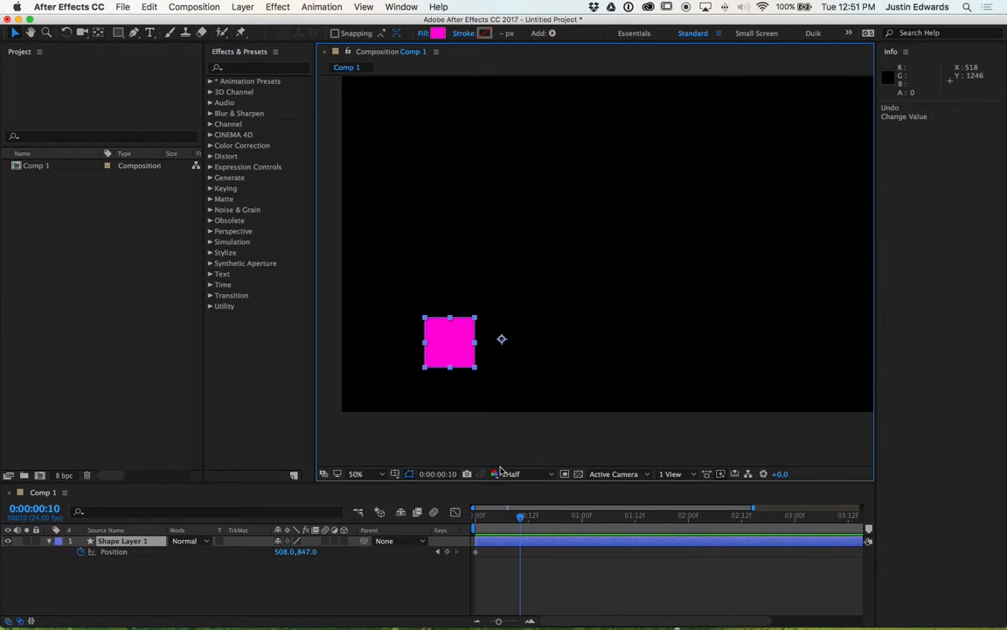
{"action": "left_click", "coordinate": [553, 314]}
{"action": "left_click", "coordinate": [461, 330]}
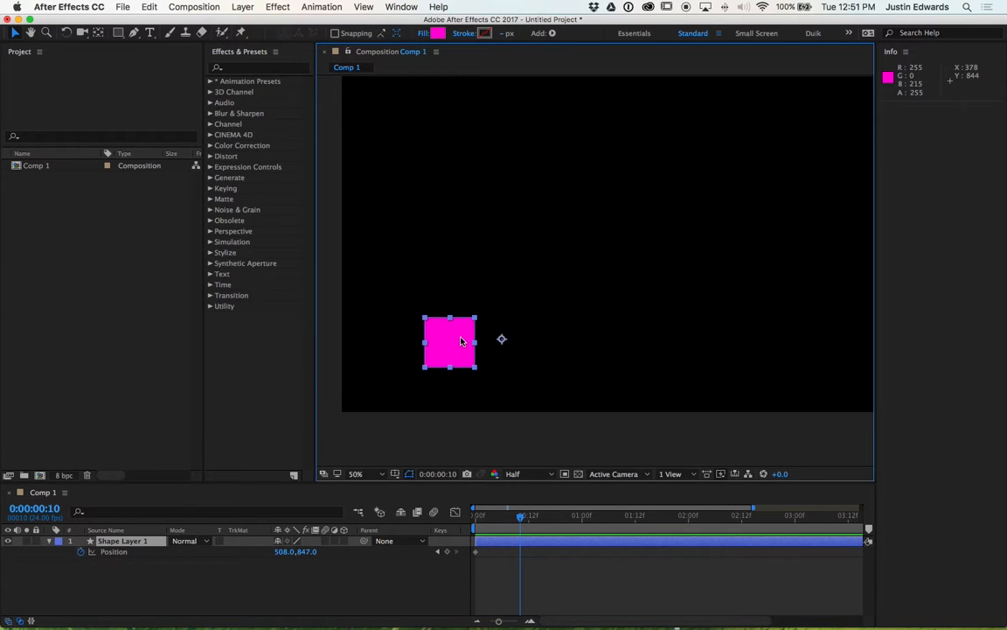
{"action": "left_click_drag", "start_coordinate": [461, 341], "coordinate": [493, 134]}
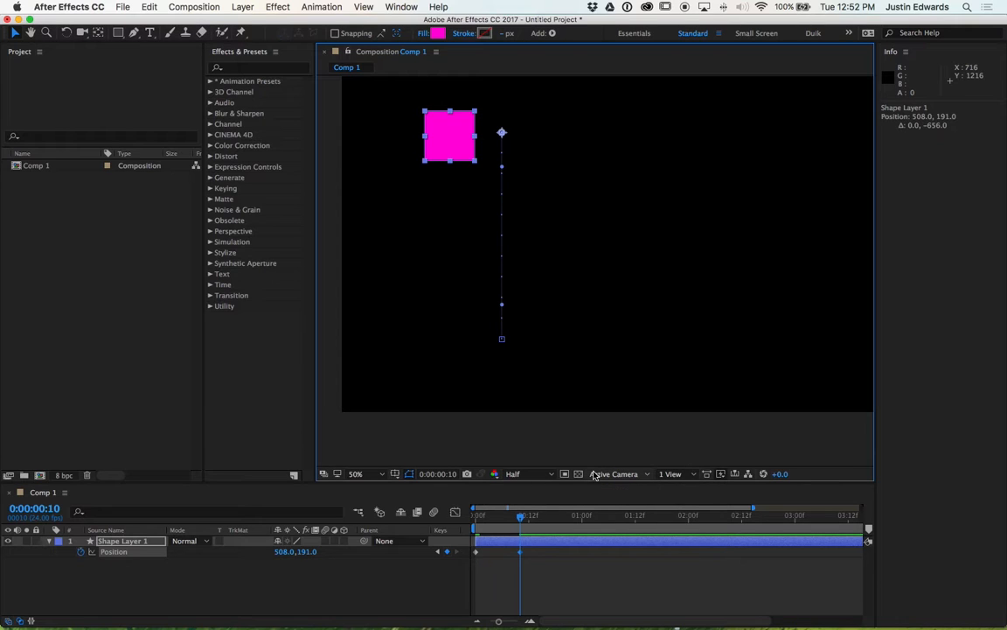
{"action": "key", "text": "space"}
{"action": "key", "text": "space"}
Step the current time forward and backward in ten-frame jumps, finishing at frame 20
{"action": "key", "text": "shift+Page_Down"}
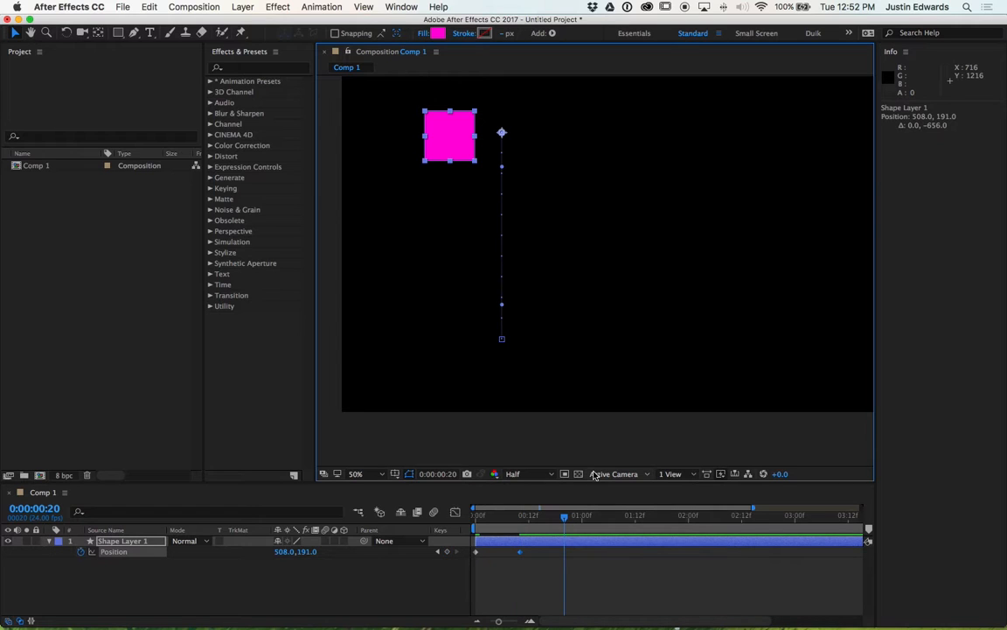
{"action": "key", "text": "shift+Page_Down"}
{"action": "key", "text": "shift+Page_Down"}
{"action": "key", "text": "shift+Page_Down"}
{"action": "key", "text": "shift+Page_Down"}
{"action": "key", "text": "shift+Page_Up"}
{"action": "key", "text": "shift+Page_Up"}
{"action": "key", "text": "shift+Page_Up"}
{"action": "key", "text": "shift+Page_Up"}
{"action": "key", "text": "shift+Page_Up"}
{"action": "key", "text": "shift+Page_Up"}
{"action": "key", "text": "shift+Page_Down"}
{"action": "key", "text": "shift+Page_Down"}
{"action": "key", "text": "shift+Page_Down"}
{"action": "key", "text": "shift+Page_Up"}
{"action": "key", "text": "shift+Page_Up"}
{"action": "key", "text": "shift+Page_Down"}
{"action": "key", "text": "shift+Page_Down"}
{"action": "key", "text": "shift+Page_Up"}
{"action": "key", "text": "shift+Page_Up"}
{"action": "key", "text": "shift+Page_Up"}
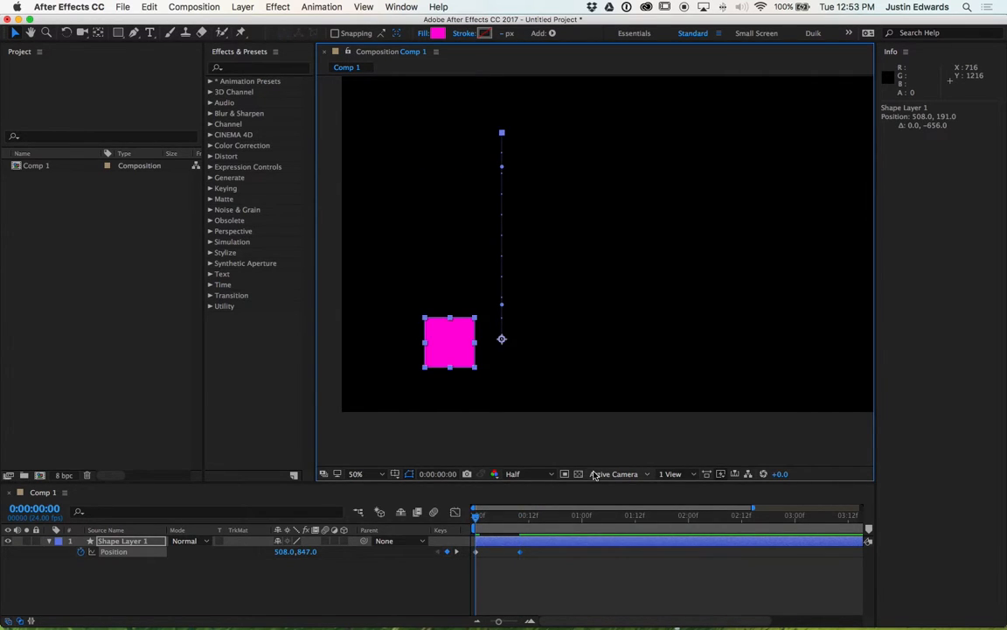
{"action": "key", "text": "shift+Page_Down"}
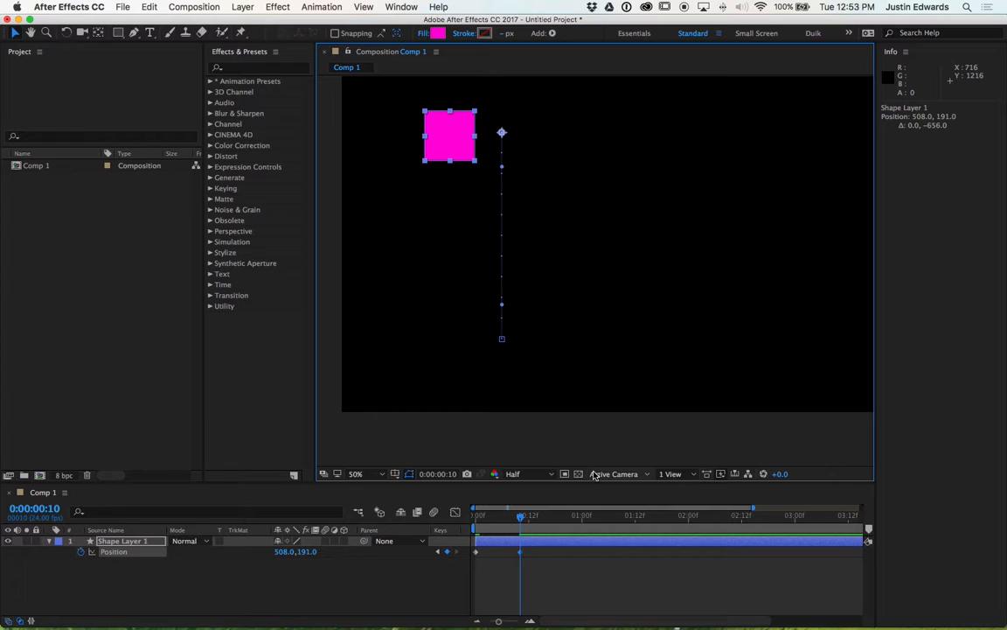
{"action": "key", "text": "shift+Page_Down"}
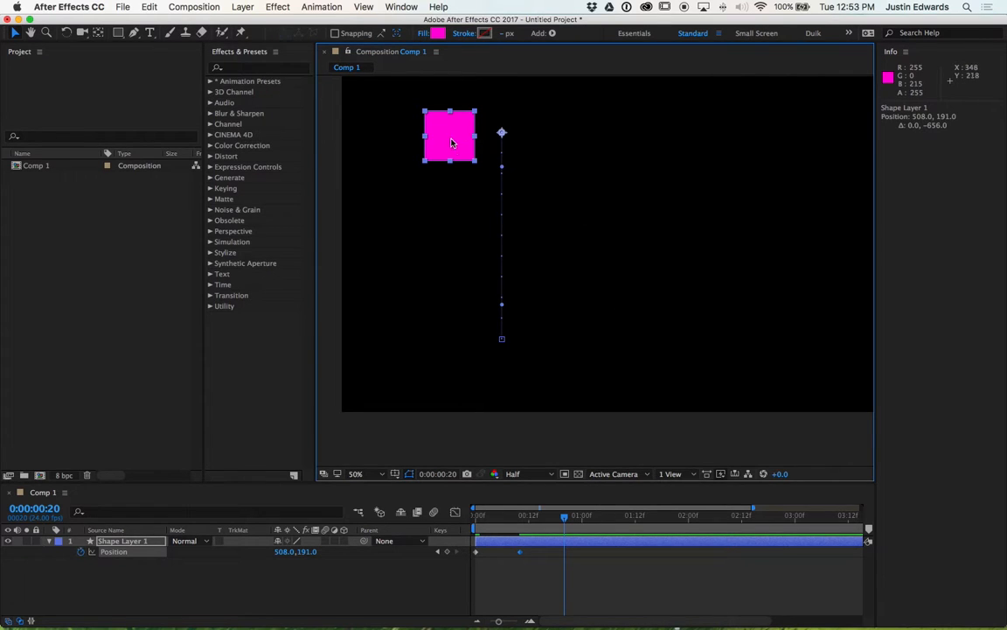
Try moving the square straight down to about 508, 849 at frame 20, and undo the move
{"action": "left_click_drag", "start_coordinate": [450, 136], "coordinate": [452, 340]}
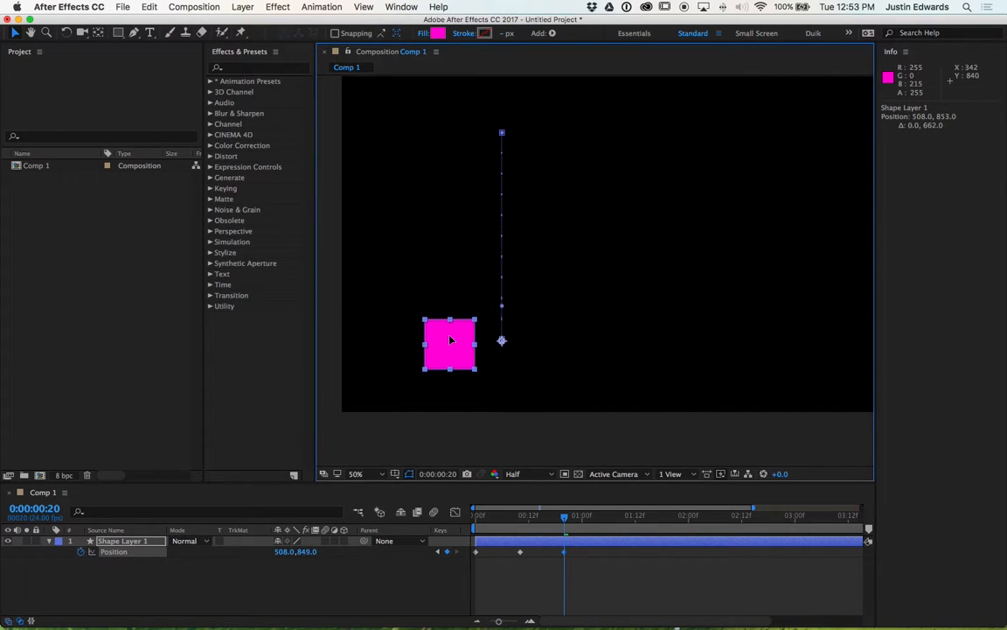
{"action": "key", "text": "super+z"}
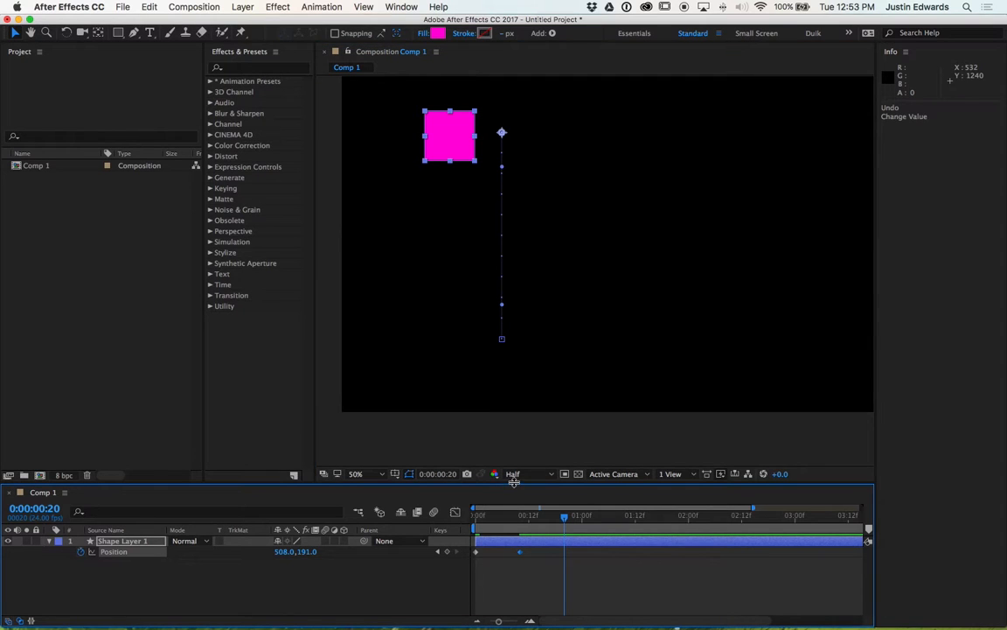
Enlarge the Timeline panel, and copy the frame 0 Position keyframe to frame 20
{"action": "left_click_drag", "start_coordinate": [514, 483], "coordinate": [512, 381]}
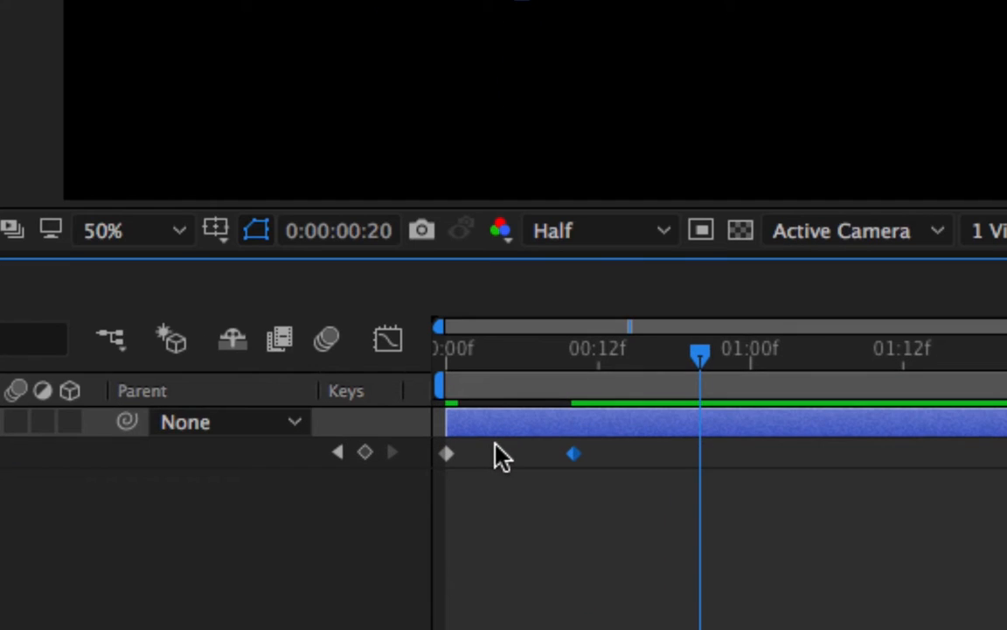
{"action": "left_click", "coordinate": [445, 453]}
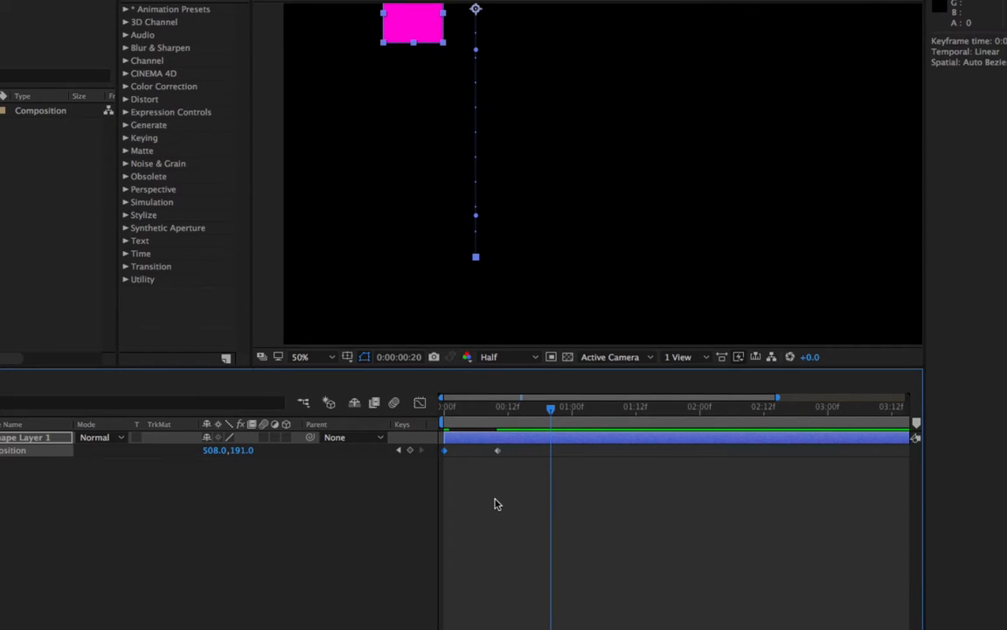
{"action": "key", "text": "ctrl+c"}
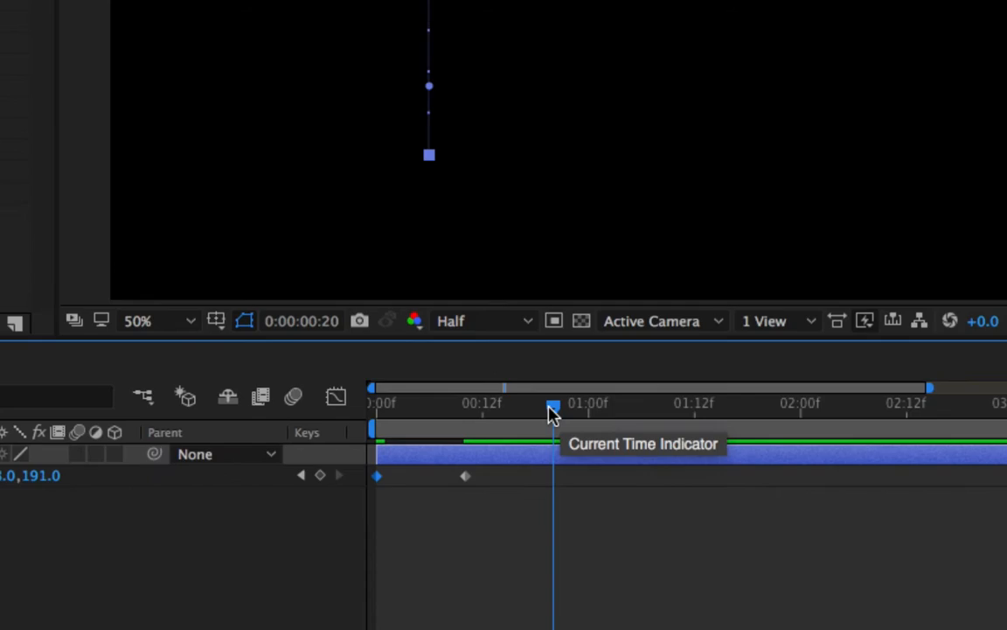
{"action": "key", "text": "ctrl+v"}
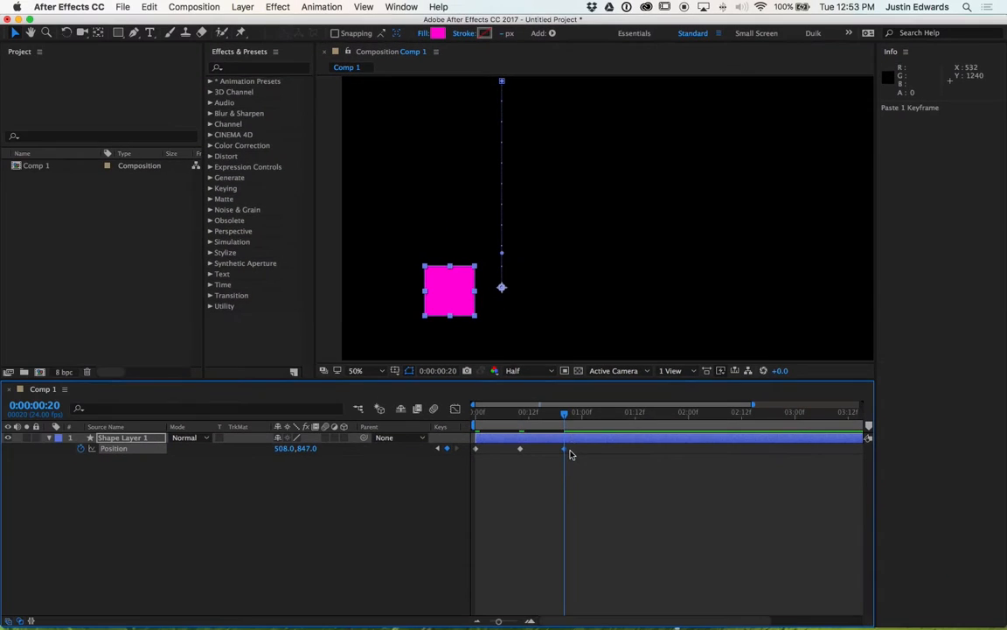
Return the current time to frame 0 and preview the square's up-and-down animation
{"action": "left_click_drag", "start_coordinate": [562, 439], "coordinate": [502, 426]}
{"action": "key", "text": "space"}
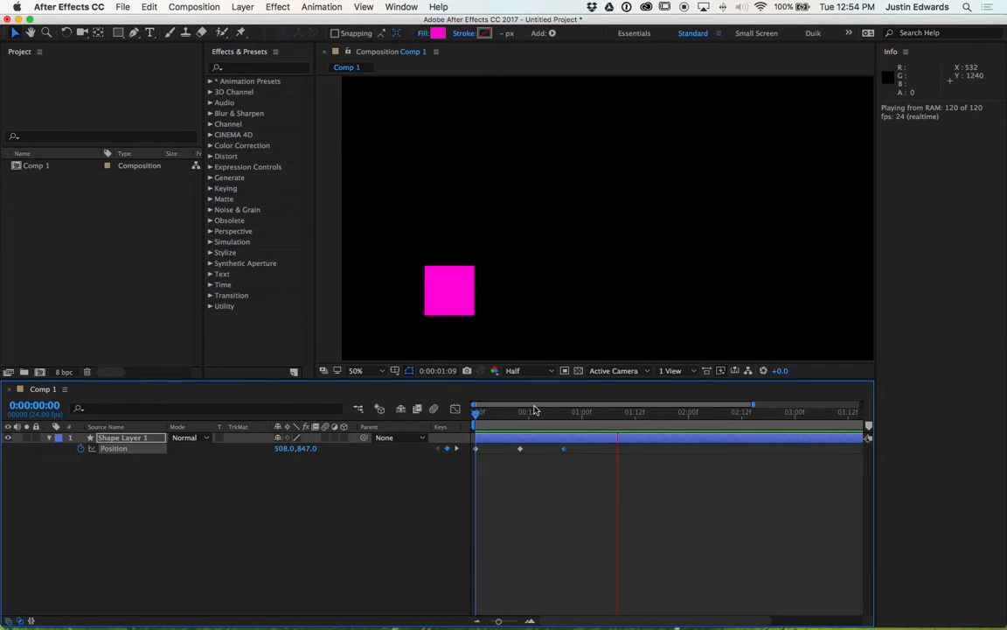
{"action": "key", "text": "space"}
Fit the whole composition in the Composition panel, and set the current time to frame 20
{"action": "scroll", "coordinate": [585, 254], "scroll_direction": "down", "scroll_amount": 2}
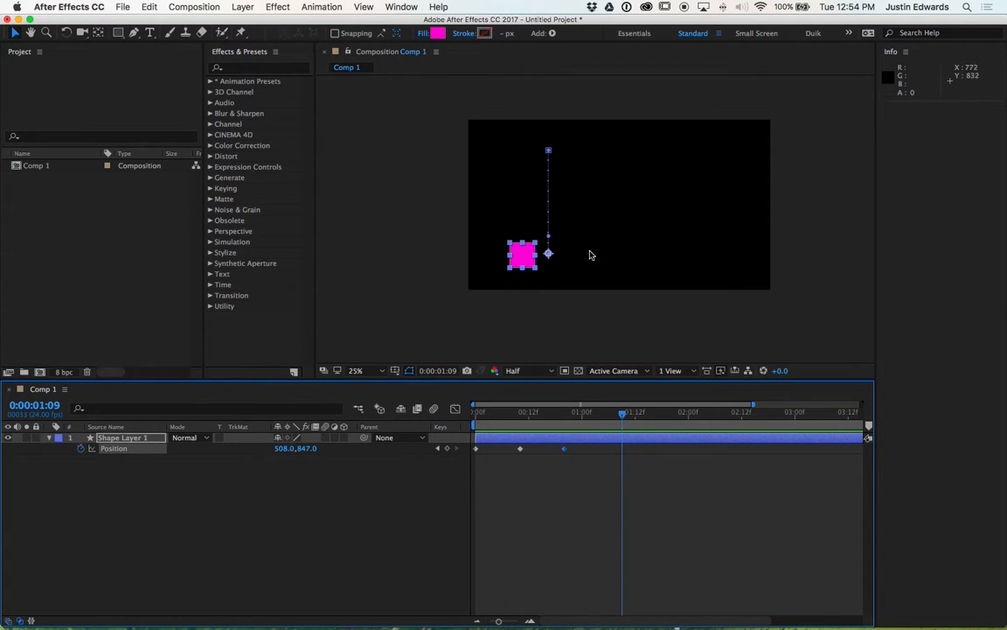
{"action": "left_click", "coordinate": [357, 371]}
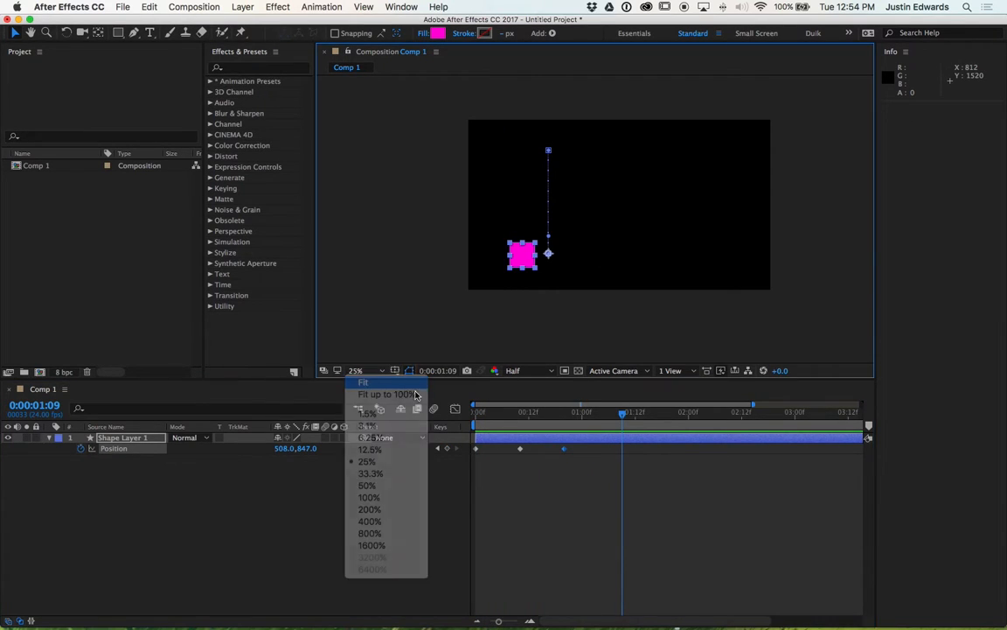
{"action": "left_click", "coordinate": [390, 385]}
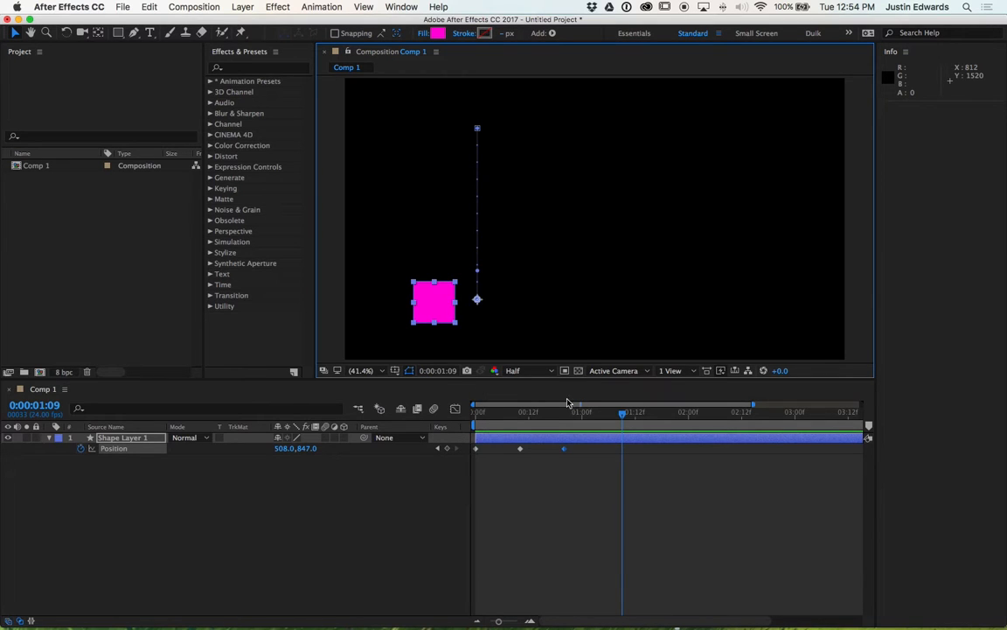
{"action": "mouse_move", "coordinate": [562, 420]}
{"action": "left_mouse_down"}
{"action": "mouse_move", "coordinate": [562, 411]}
{"action": "mouse_move", "coordinate": [488, 409]}
{"action": "mouse_move", "coordinate": [564, 411]}
{"action": "left_mouse_up"}
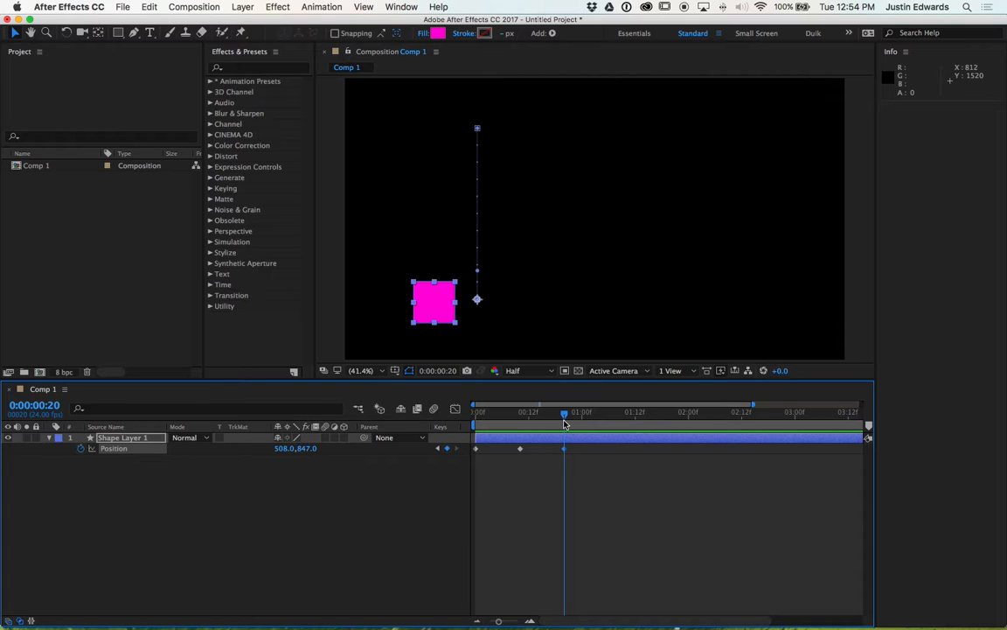
Preview the square's animation and shorten the work area so it ends at 0:00:00:20, by the last Position keyframe
{"action": "key", "text": "space"}
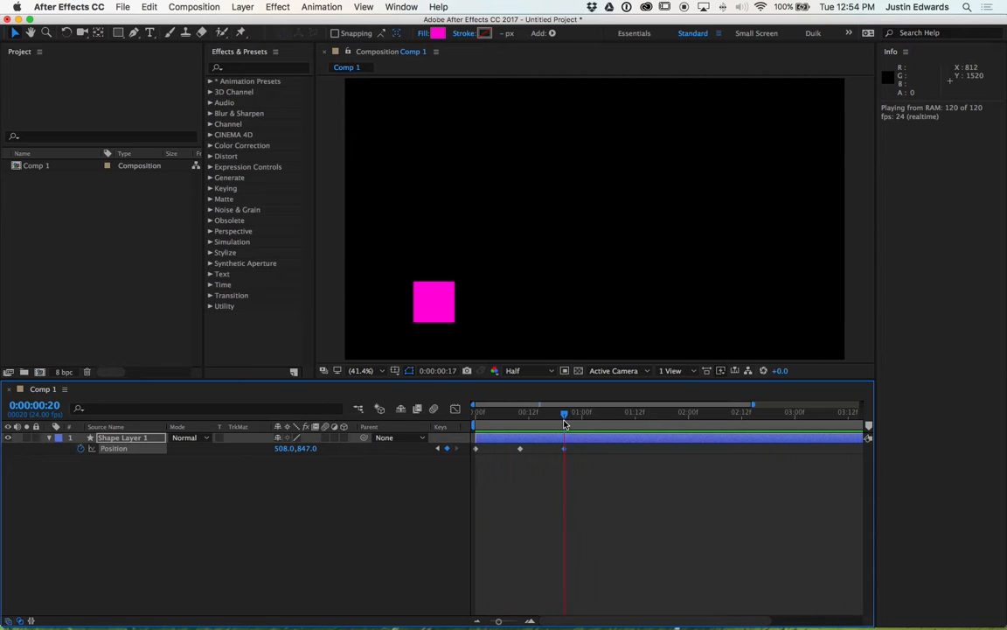
{"action": "key", "text": "space"}
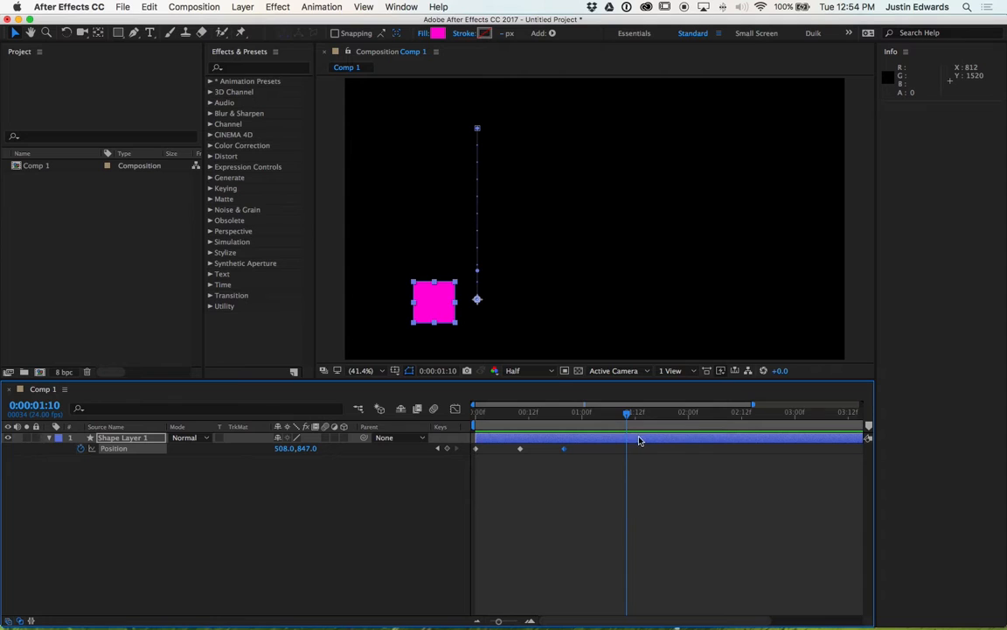
{"action": "key", "text": "minus"}
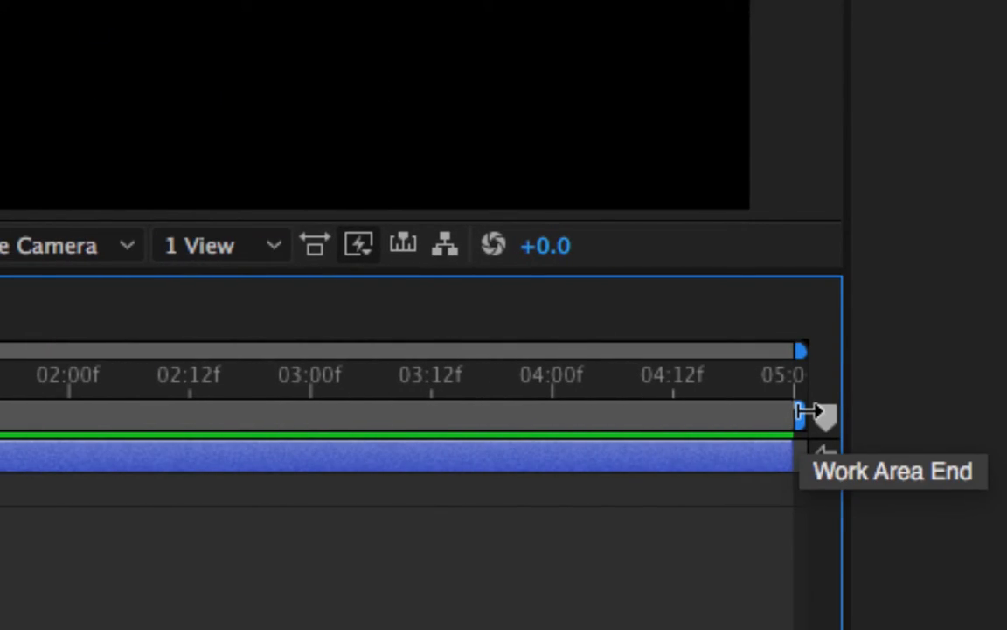
{"action": "left_click_drag", "start_coordinate": [802, 413], "coordinate": [74, 413]}
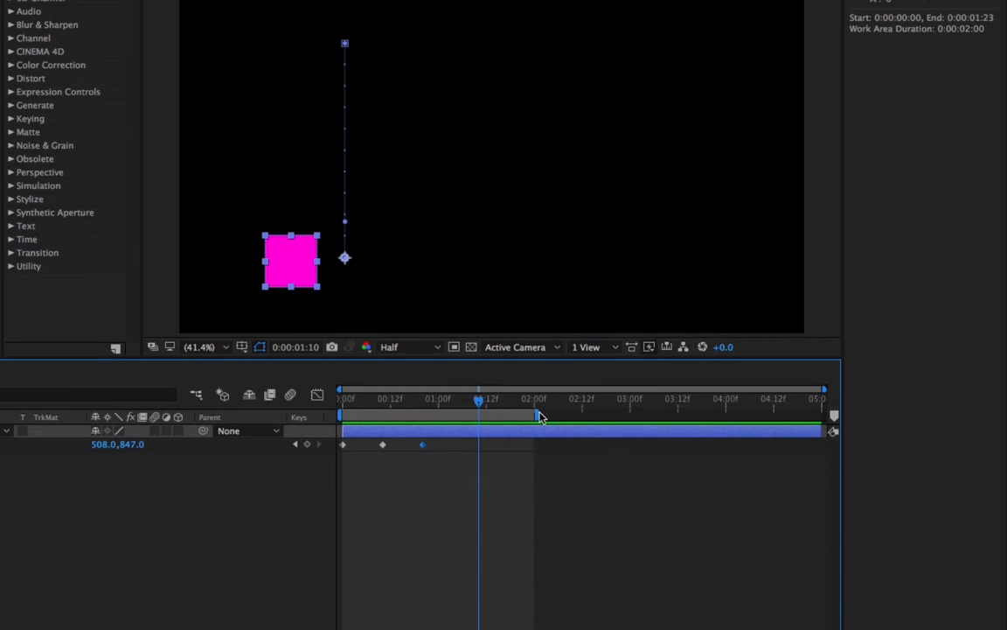
{"action": "left_click_drag", "start_coordinate": [539, 417], "coordinate": [432, 412]}
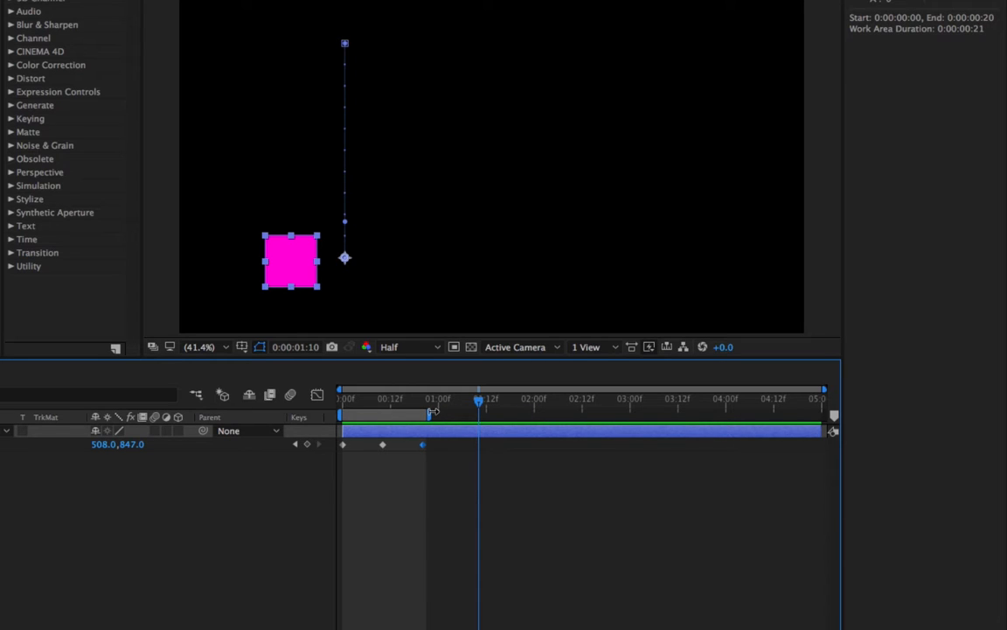
Scrub back to about 0:00:00:08 and preview the animation looping within the shortened work area
{"action": "left_click_drag", "start_coordinate": [480, 405], "coordinate": [376, 402]}
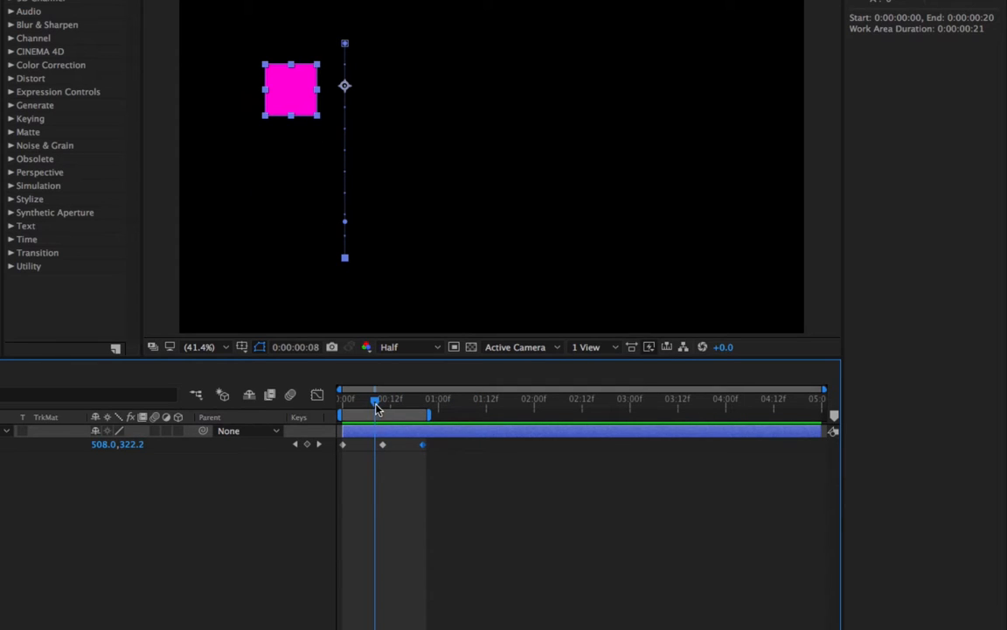
{"action": "key", "text": "space"}
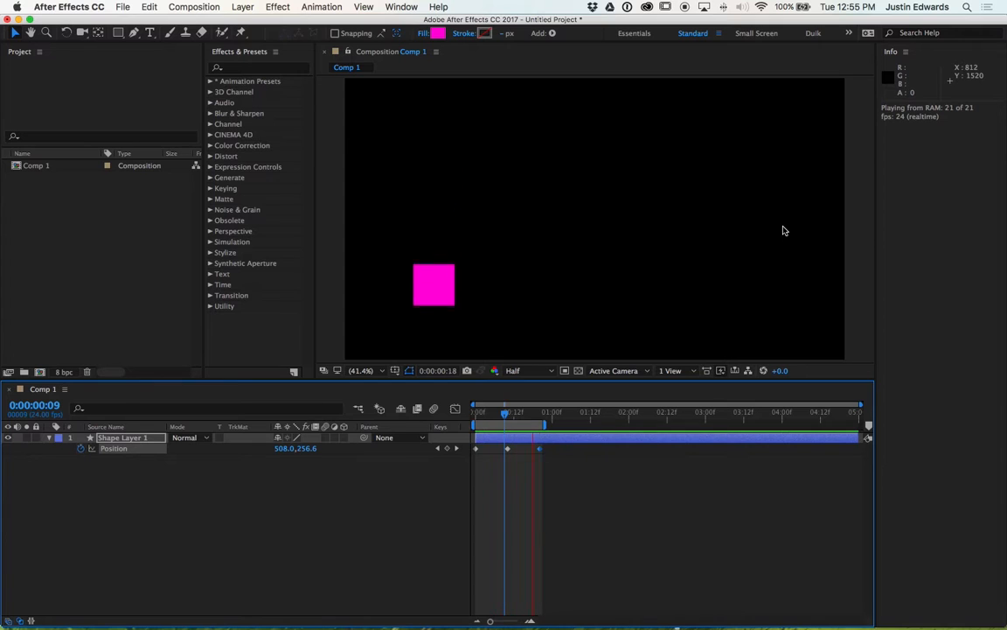
{"action": "key", "text": "space"}
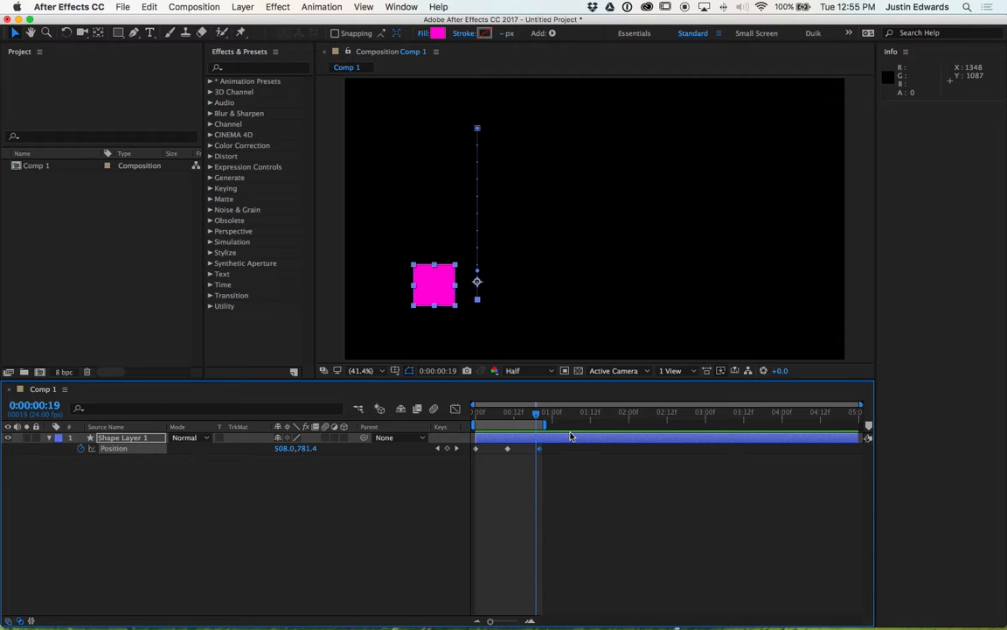
Set the work area end to 0:00:00:20 and paste a copy of the first Position keyframe at that time
{"action": "mouse_move", "coordinate": [543, 425]}
{"action": "left_mouse_down"}
{"action": "mouse_move", "coordinate": [765, 421]}
{"action": "mouse_move", "coordinate": [541, 421]}
{"action": "left_mouse_up"}
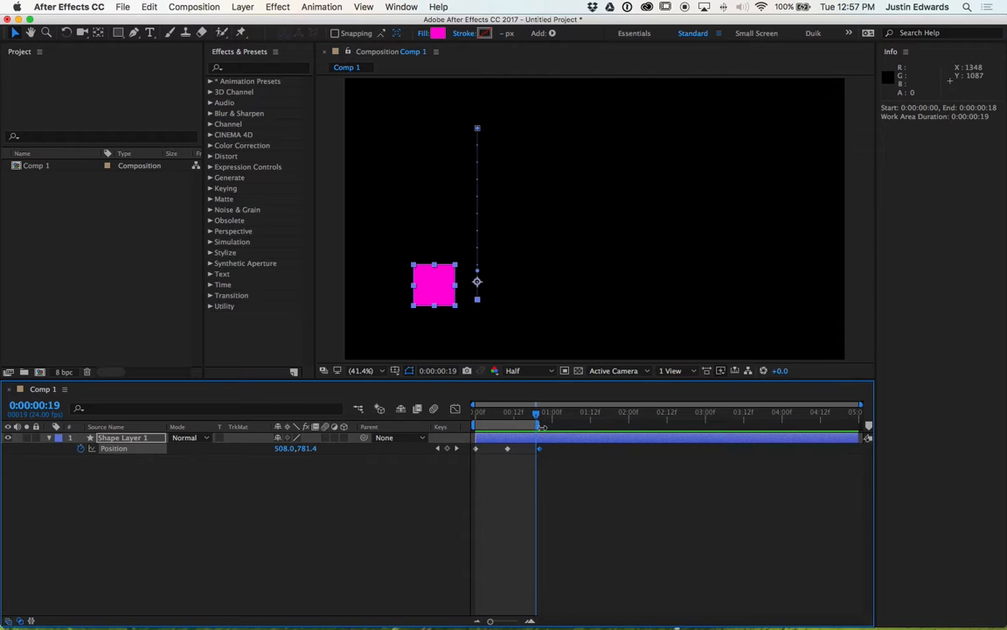
{"action": "mouse_move", "coordinate": [537, 426]}
{"action": "left_mouse_down"}
{"action": "mouse_move", "coordinate": [573, 431]}
{"action": "mouse_move", "coordinate": [544, 437]}
{"action": "mouse_move", "coordinate": [505, 419]}
{"action": "mouse_move", "coordinate": [542, 427]}
{"action": "left_mouse_up"}
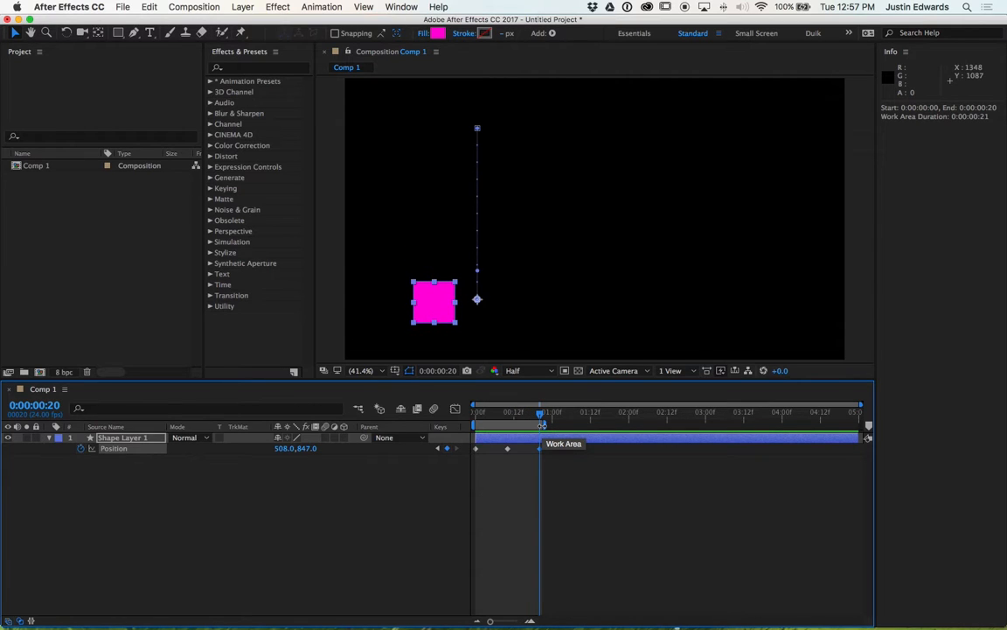
{"action": "left_click", "coordinate": [477, 449]}
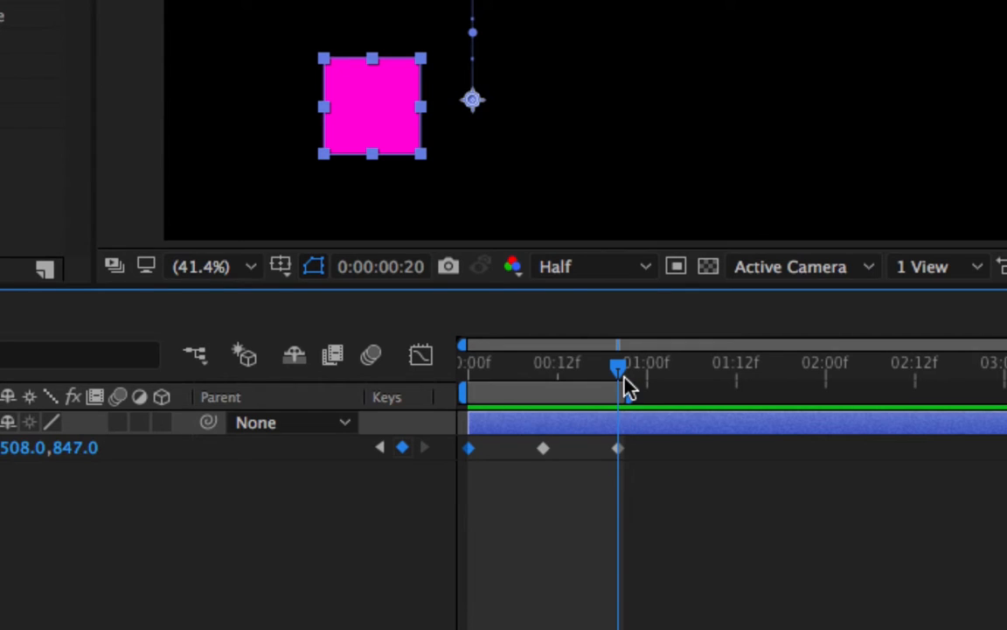
{"action": "mouse_move", "coordinate": [623, 370]}
{"action": "left_mouse_down"}
{"action": "mouse_move", "coordinate": [637, 364]}
{"action": "mouse_move", "coordinate": [624, 368]}
{"action": "left_mouse_up"}
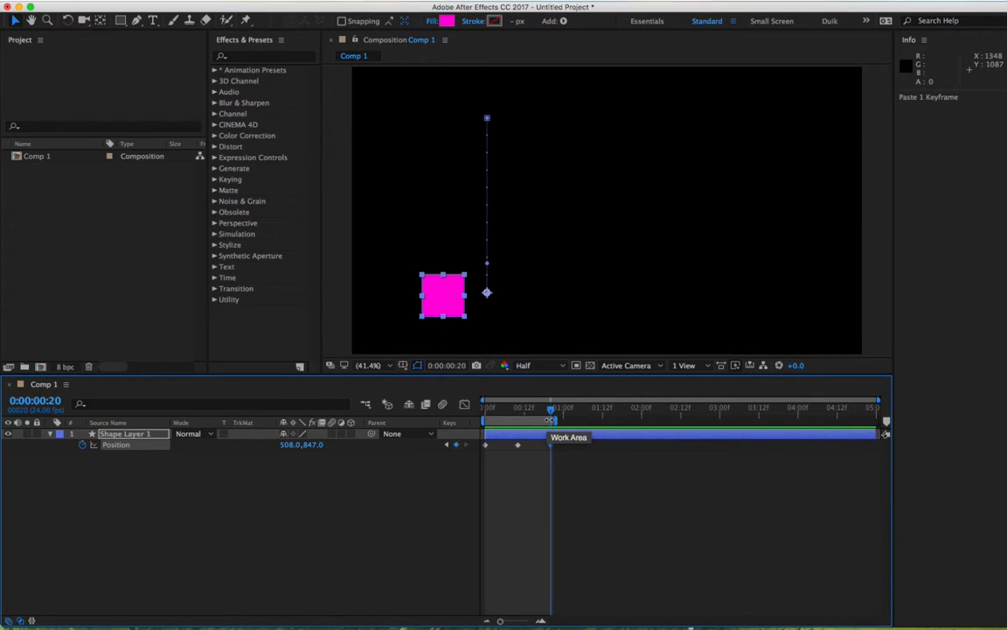
Try setting the work area's start and end to the current time, and restore its range to 0:00:00:00 through 0:00:00:20
{"action": "left_click_drag", "start_coordinate": [551, 420], "coordinate": [586, 429]}
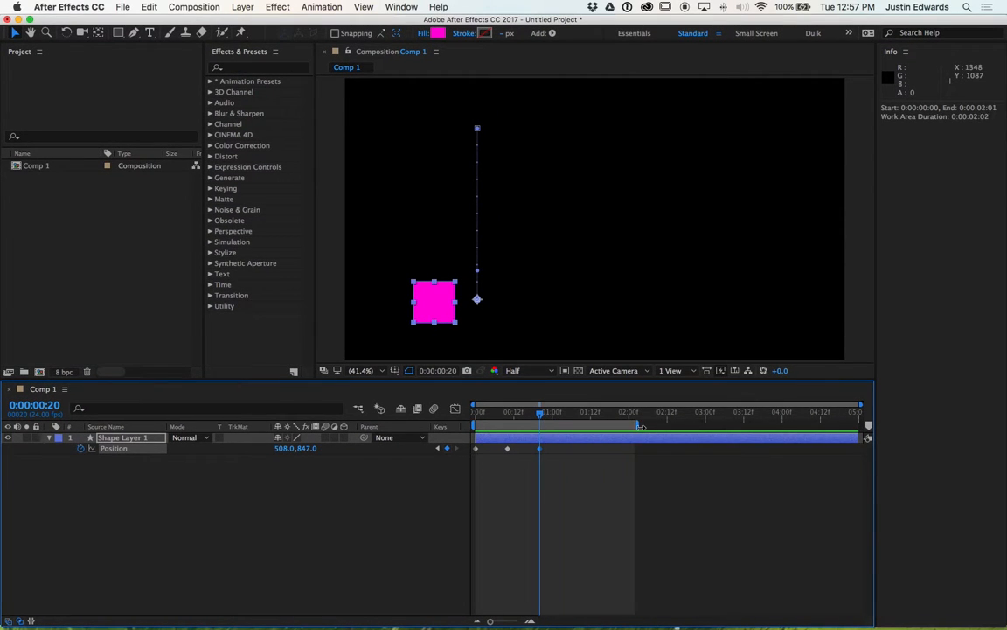
{"action": "key", "text": "b"}
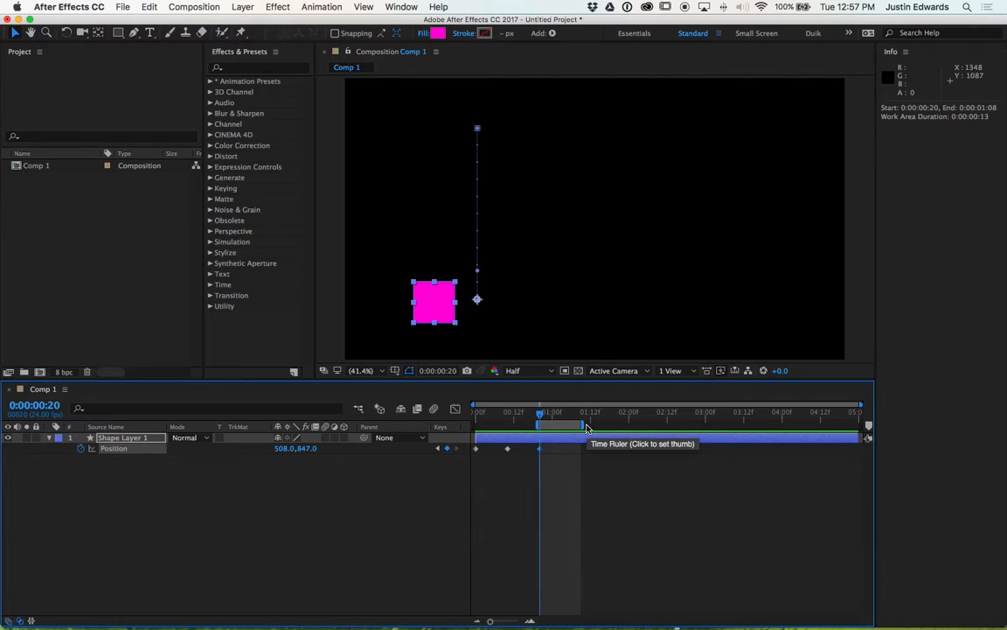
{"action": "key", "text": "n"}
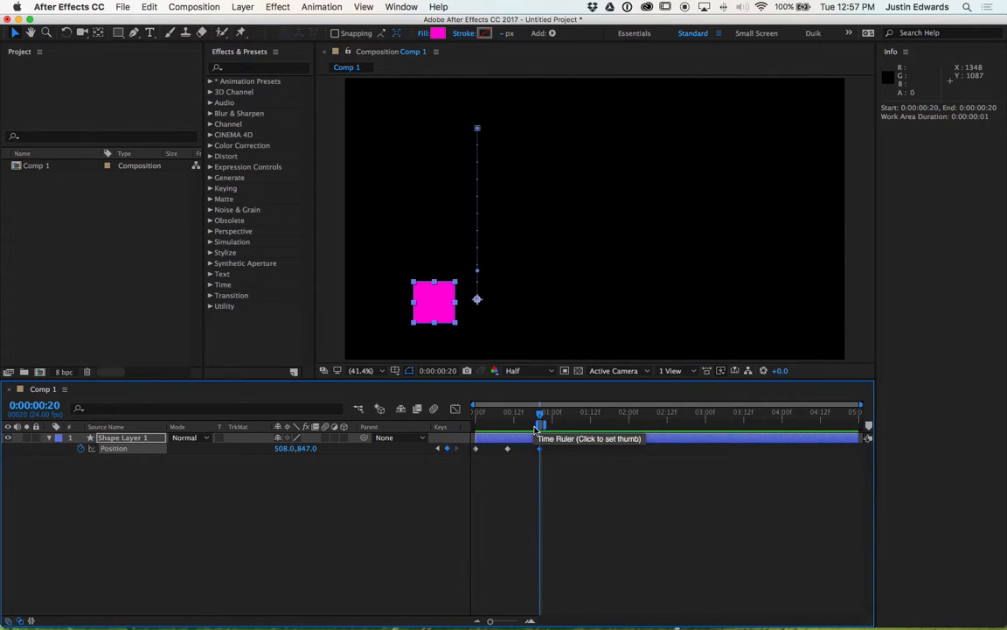
{"action": "left_click_drag", "start_coordinate": [540, 425], "coordinate": [500, 425]}
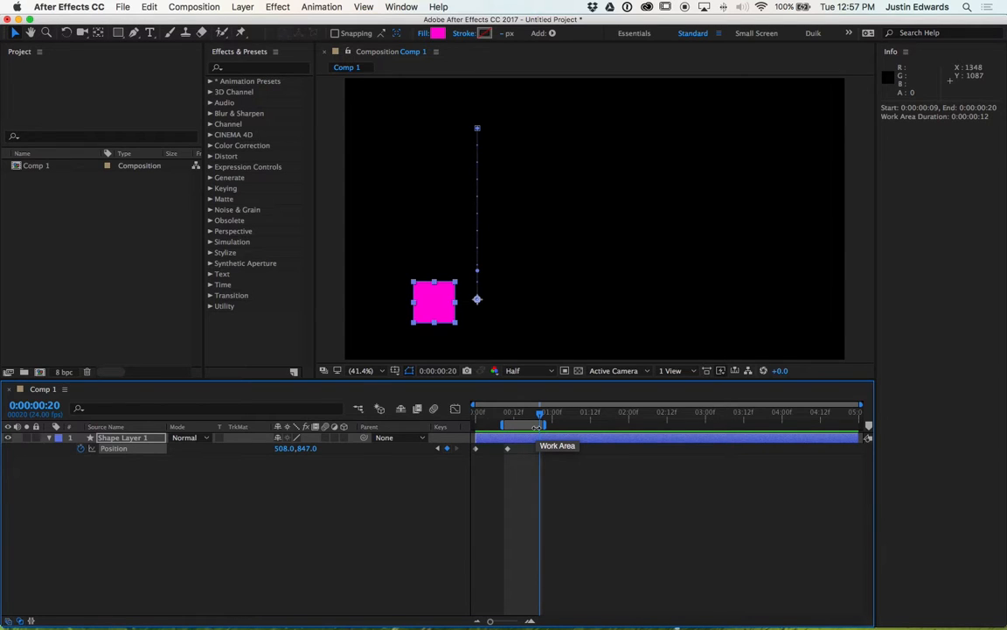
{"action": "left_click_drag", "start_coordinate": [543, 426], "coordinate": [706, 440]}
{"action": "key", "text": "b"}
{"action": "key", "text": "n"}
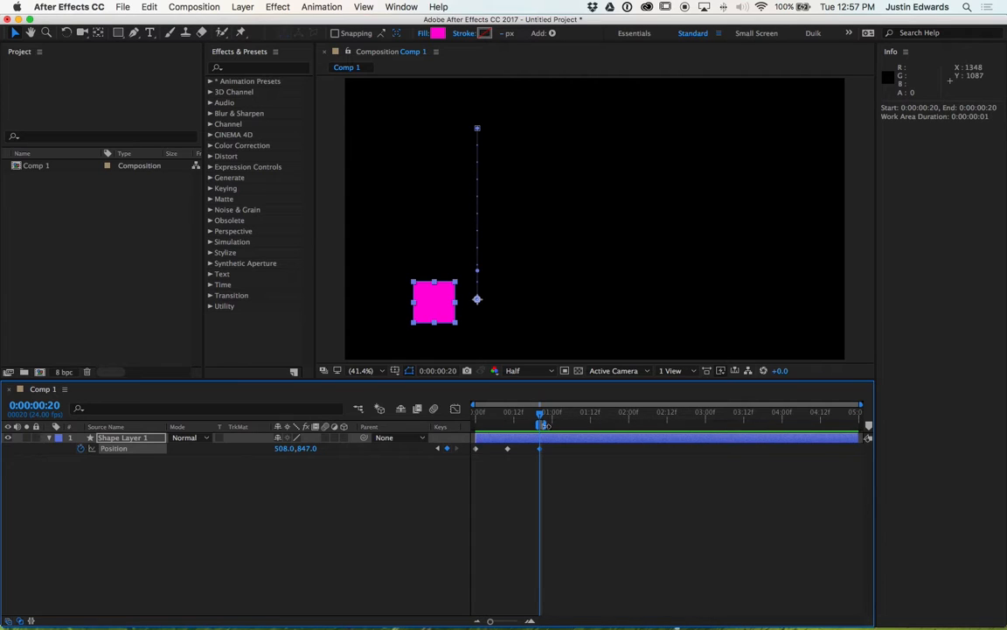
{"action": "left_click_drag", "start_coordinate": [541, 426], "coordinate": [475, 426]}
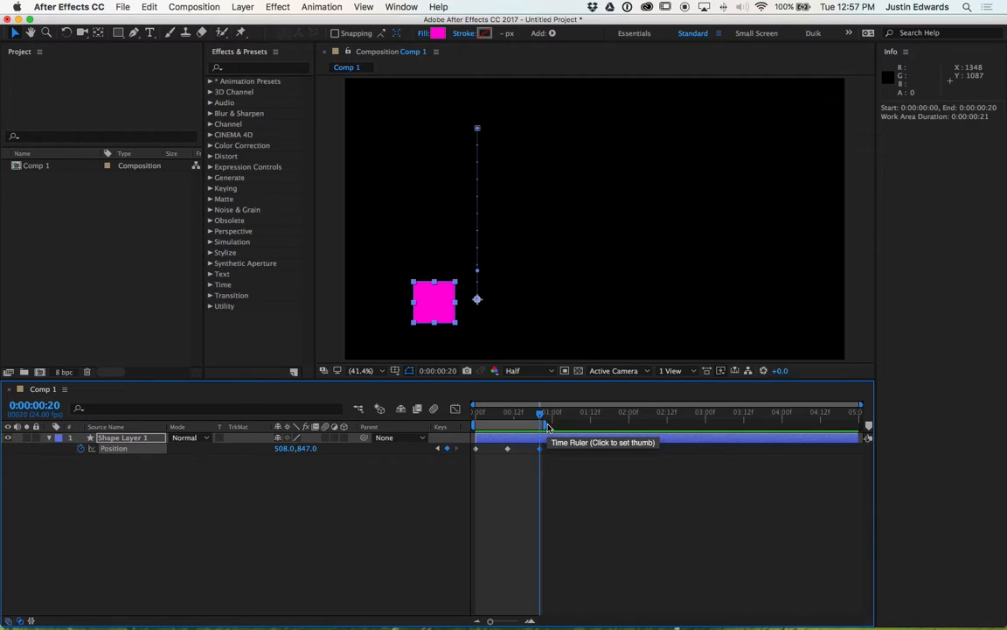
Magnify the timeline around the three Position keyframes, preview the loop, and scrub from 0:00:00:04 to 0:00:00:20
{"action": "key", "text": "equal"}
{"action": "key", "text": "equal"}
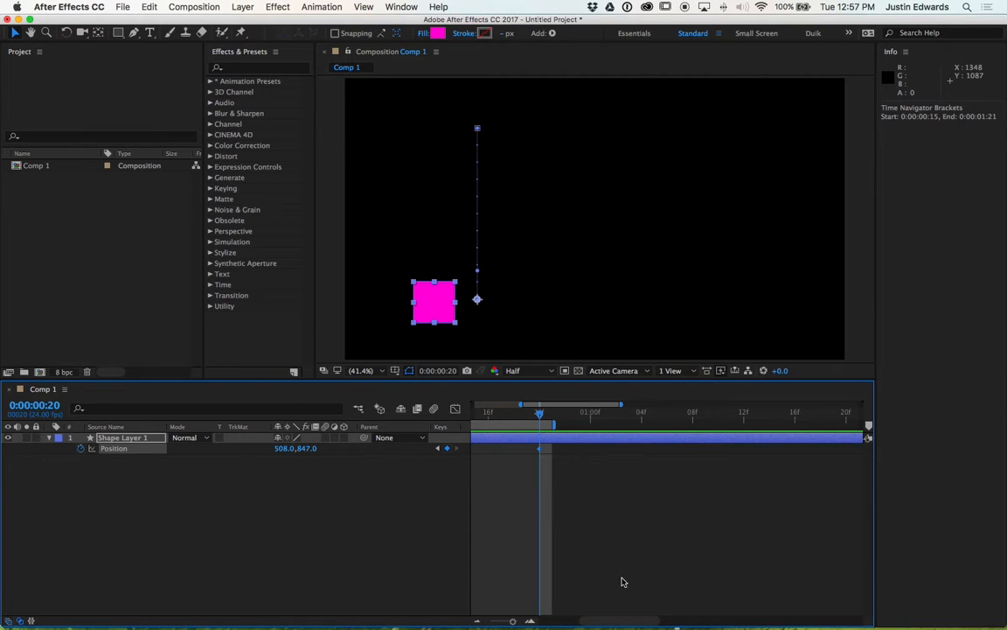
{"action": "left_click_drag", "start_coordinate": [634, 618], "coordinate": [581, 617]}
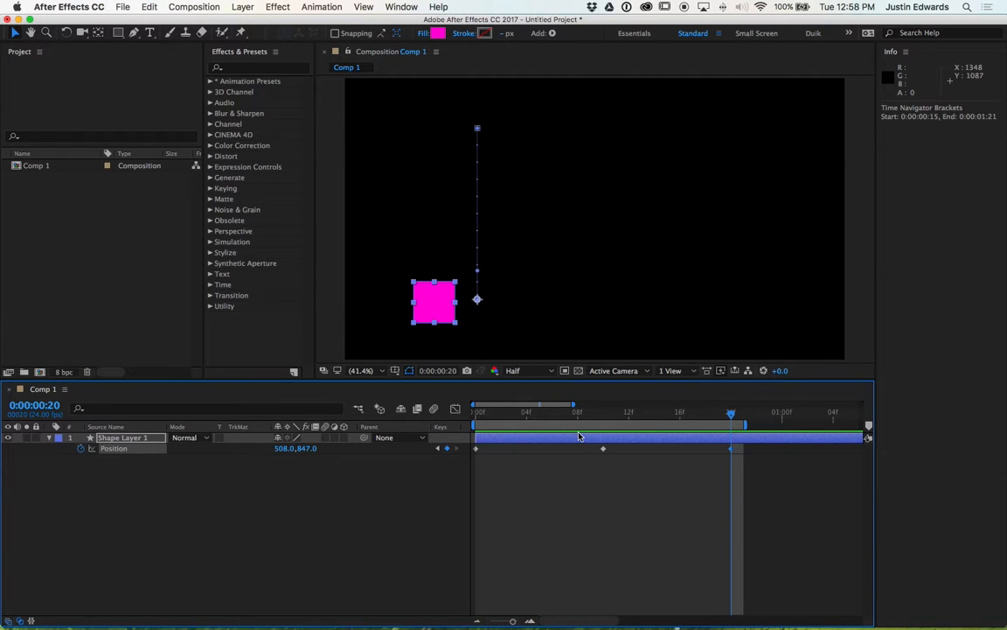
{"action": "key", "text": "space"}
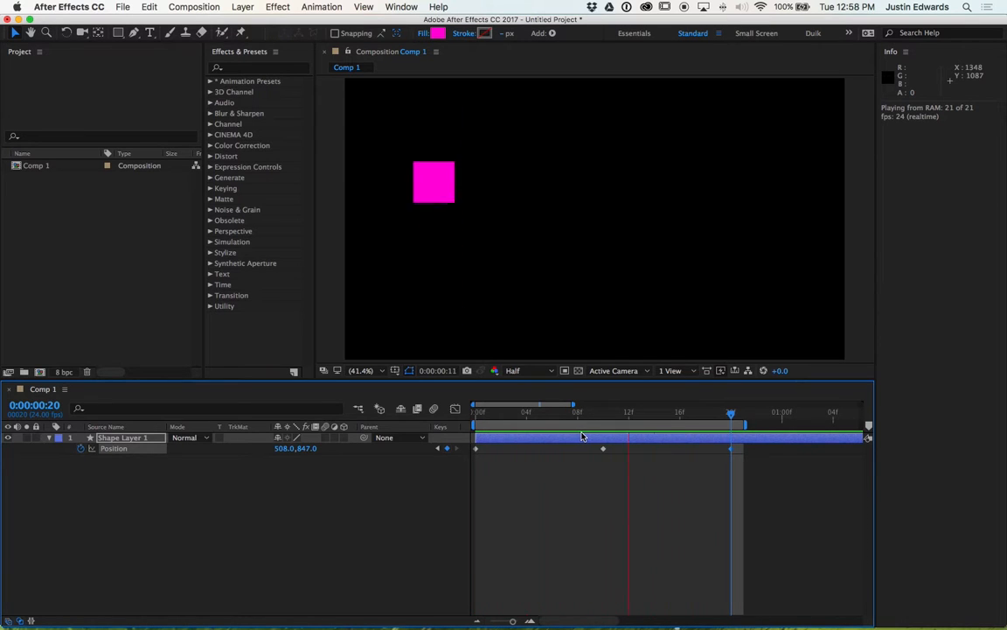
{"action": "left_click", "coordinate": [527, 413]}
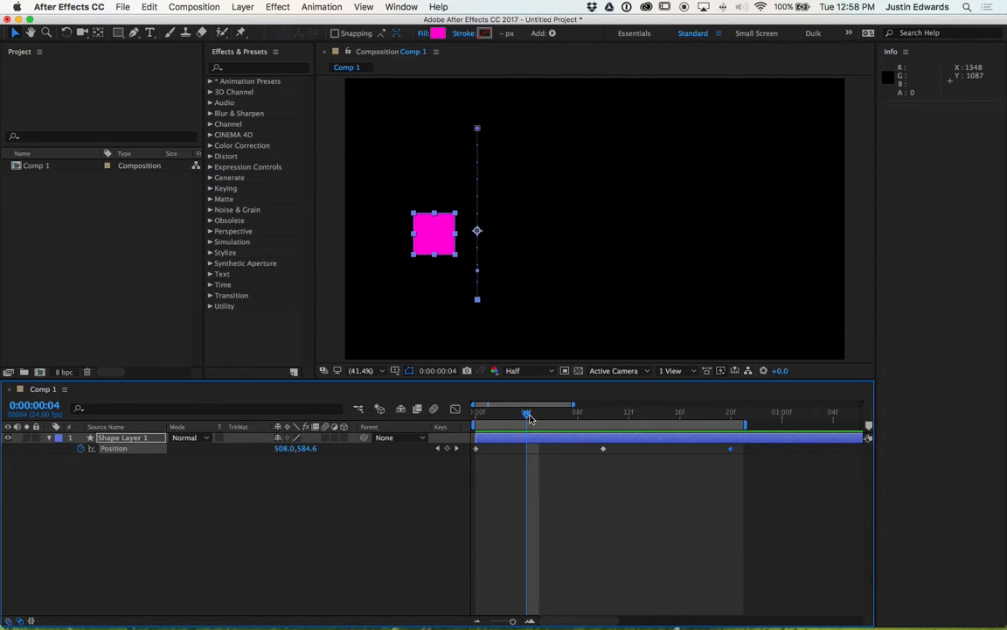
{"action": "left_click_drag", "start_coordinate": [529, 418], "coordinate": [731, 426]}
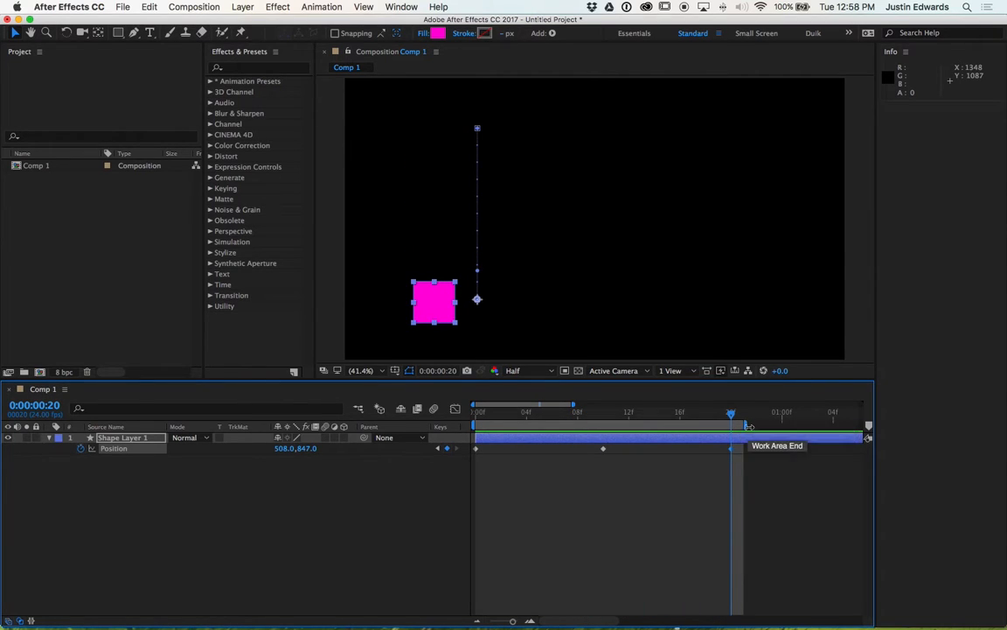
Shorten the work area to end at 0:00:00:19, before the last keyframe, and preview the loop
{"action": "left_click", "coordinate": [748, 426]}
{"action": "left_click_drag", "start_coordinate": [748, 426], "coordinate": [732, 426]}
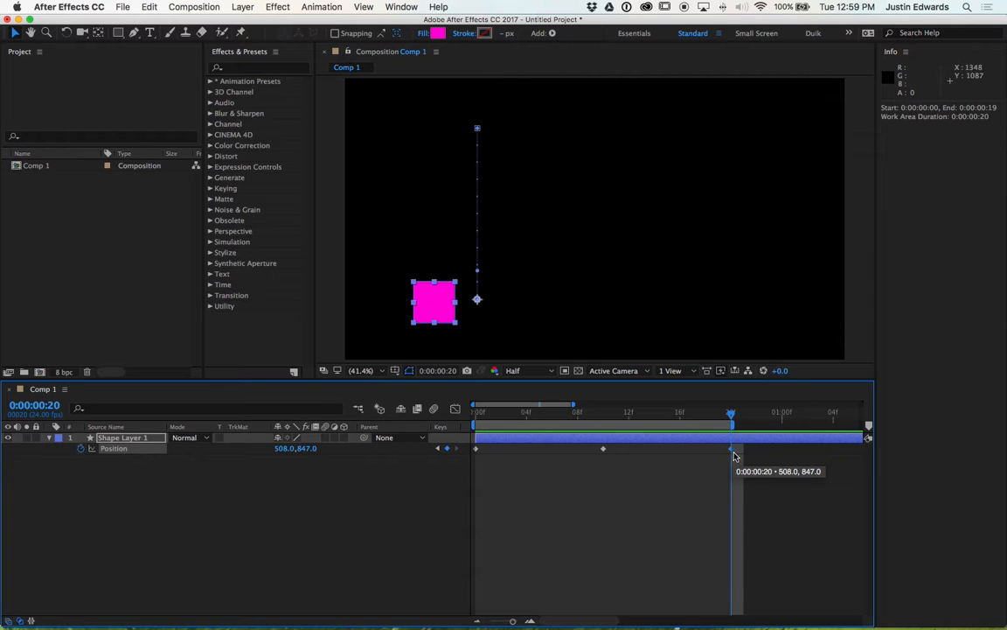
{"action": "left_click", "coordinate": [717, 414]}
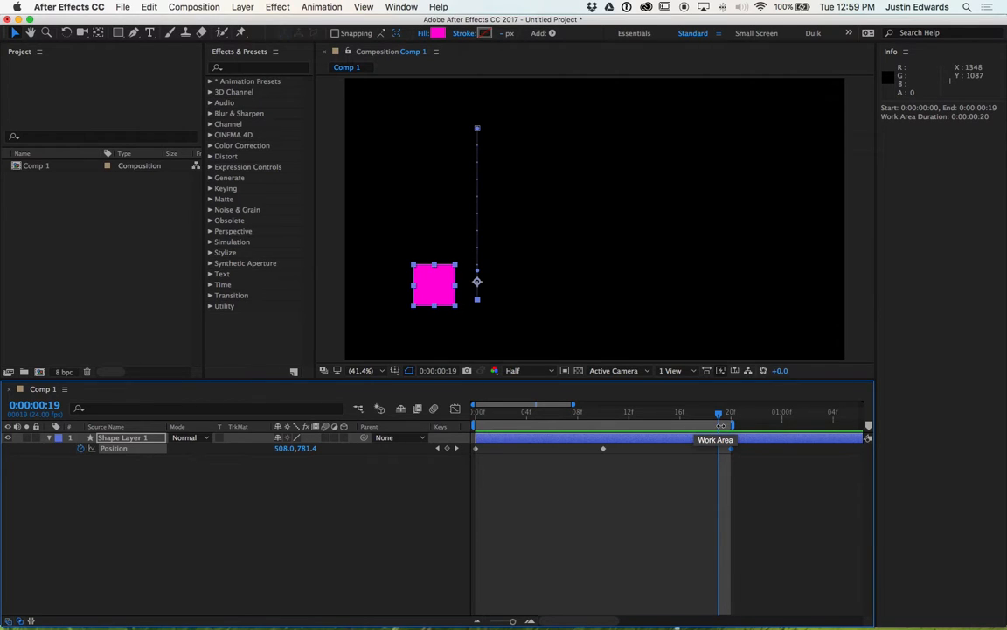
{"action": "key", "text": "space"}
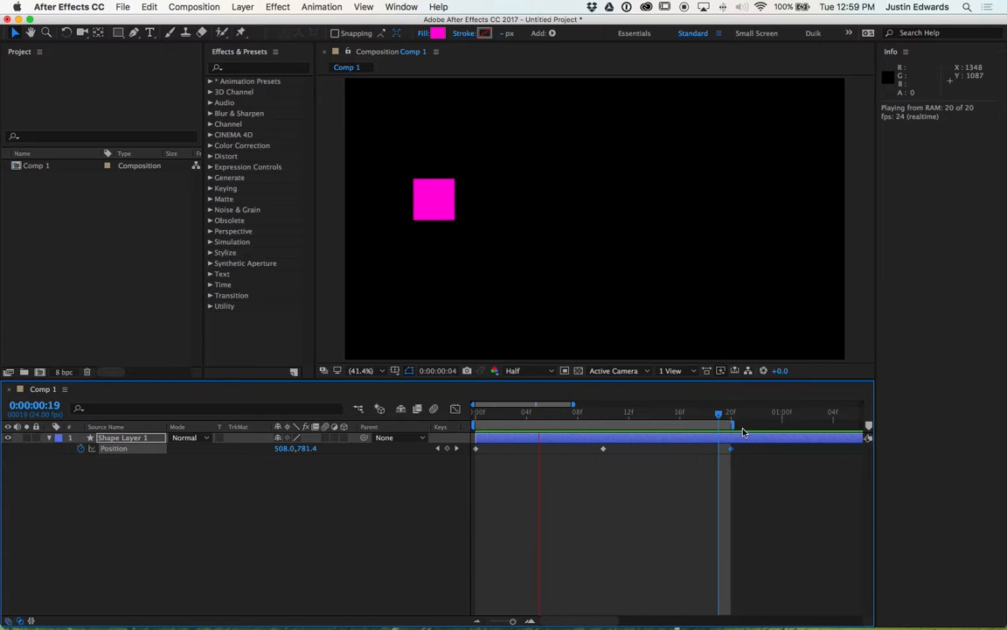
{"action": "key", "text": "space"}
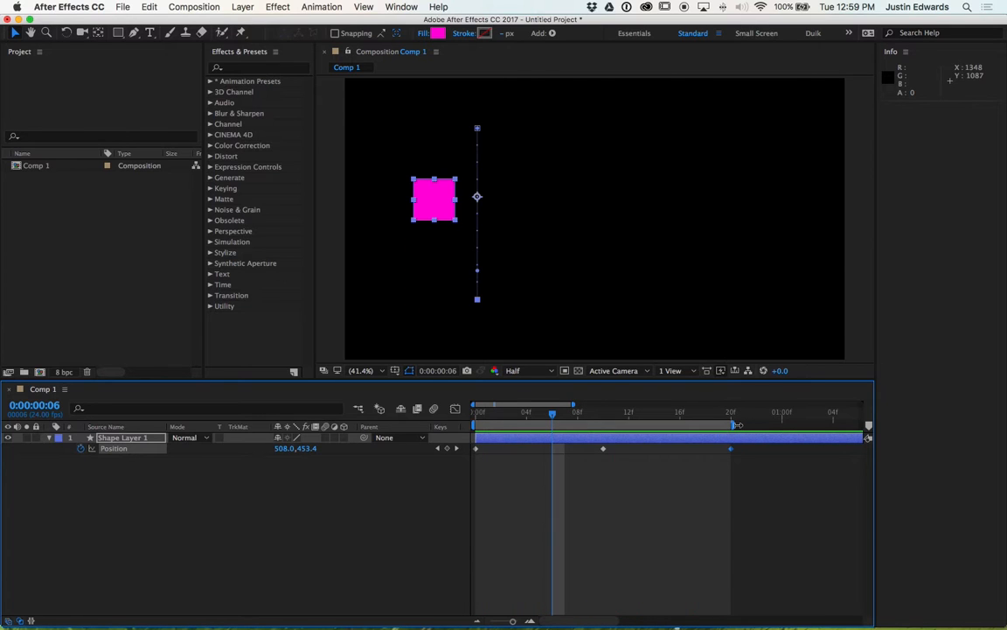
Extend the work area end to 0:00:00:20 and select the last Position keyframe
{"action": "left_click", "coordinate": [736, 425]}
{"action": "left_click_drag", "start_coordinate": [737, 425], "coordinate": [746, 425]}
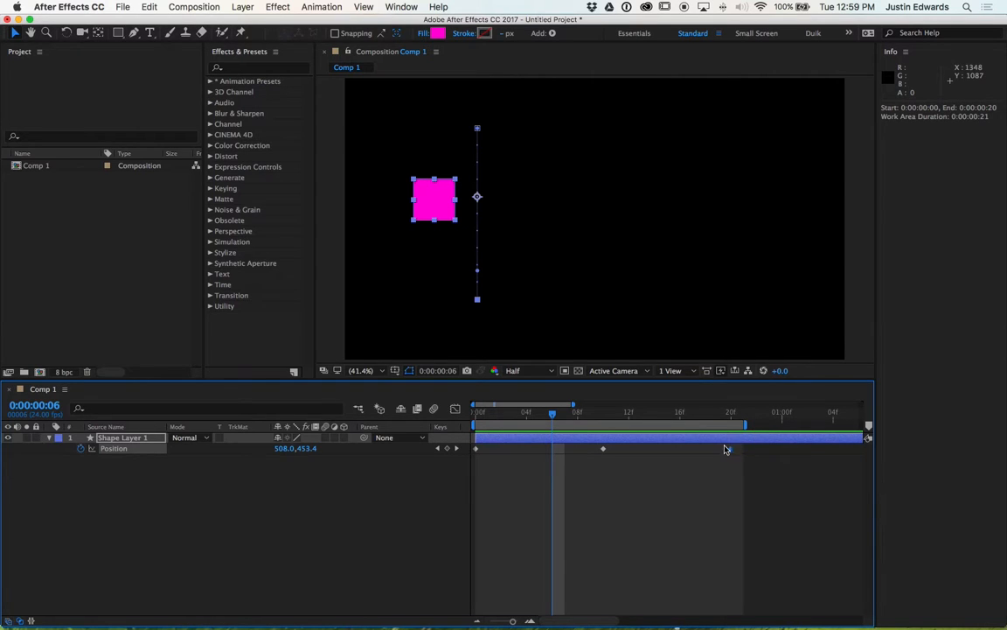
{"action": "left_click", "coordinate": [731, 449]}
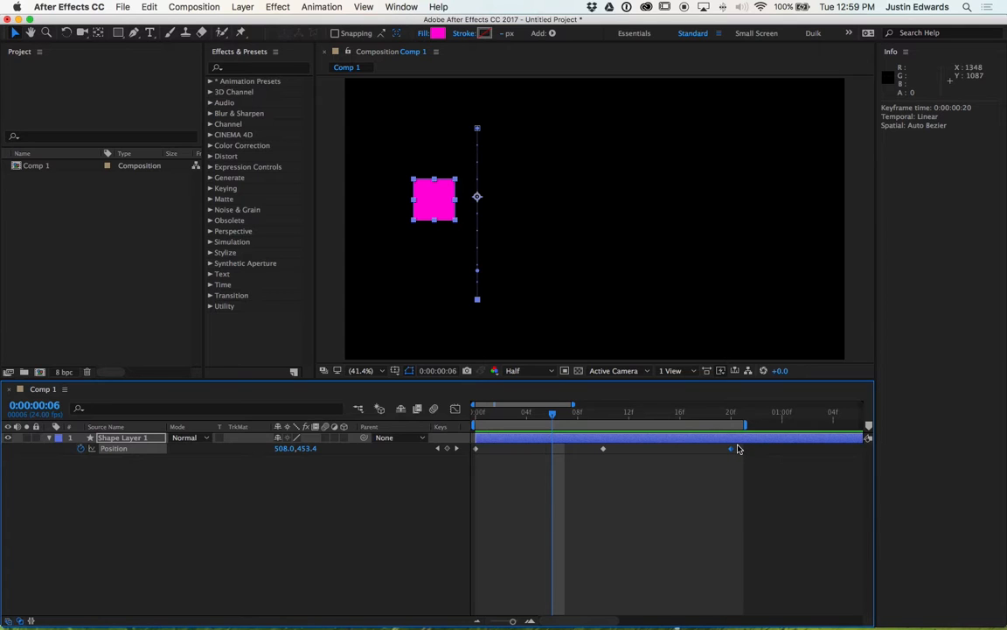
Return the current time to 0:00:00:00 and delete the animated square's shape layer
{"action": "left_click_drag", "start_coordinate": [554, 416], "coordinate": [476, 414]}
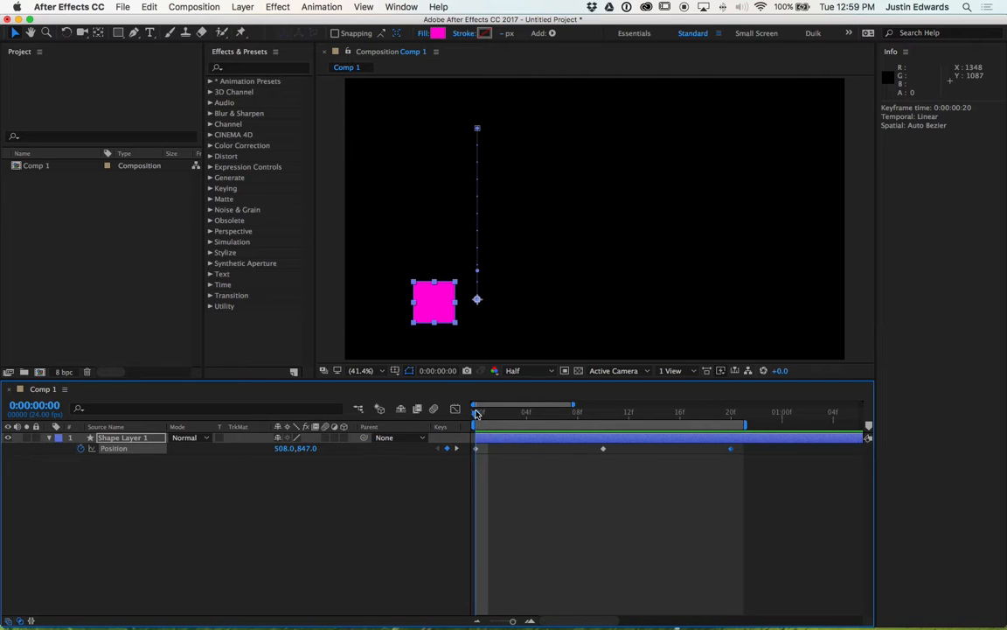
{"action": "left_click_drag", "start_coordinate": [573, 277], "coordinate": [431, 327]}
{"action": "key", "text": "Delete"}
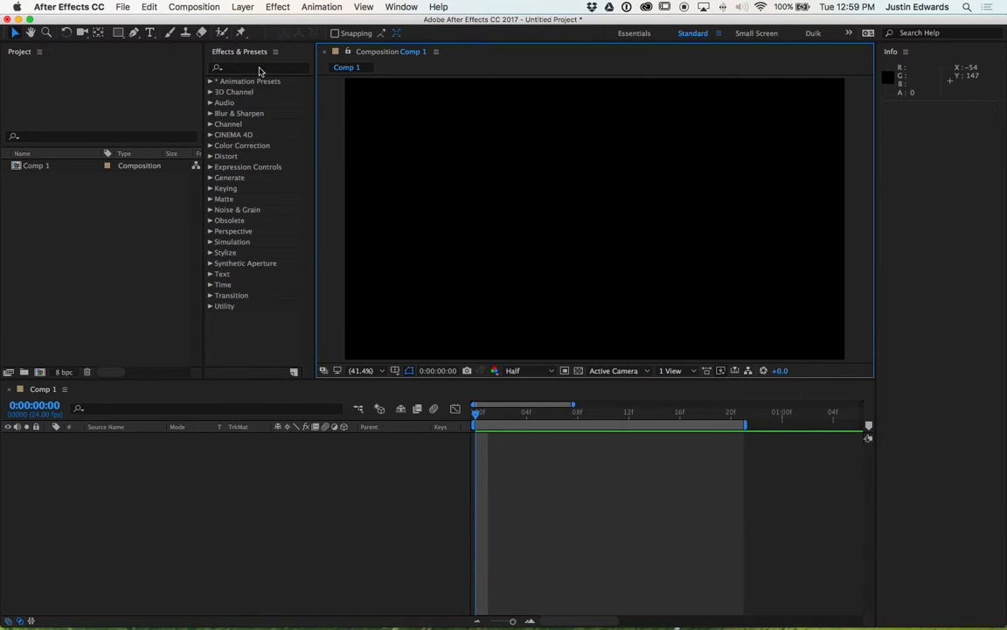
Draw a magenta square about 295 px wide in the composition's lower-left area and enable Position keyframing at 0:00:00:00
{"action": "left_click", "coordinate": [122, 32]}
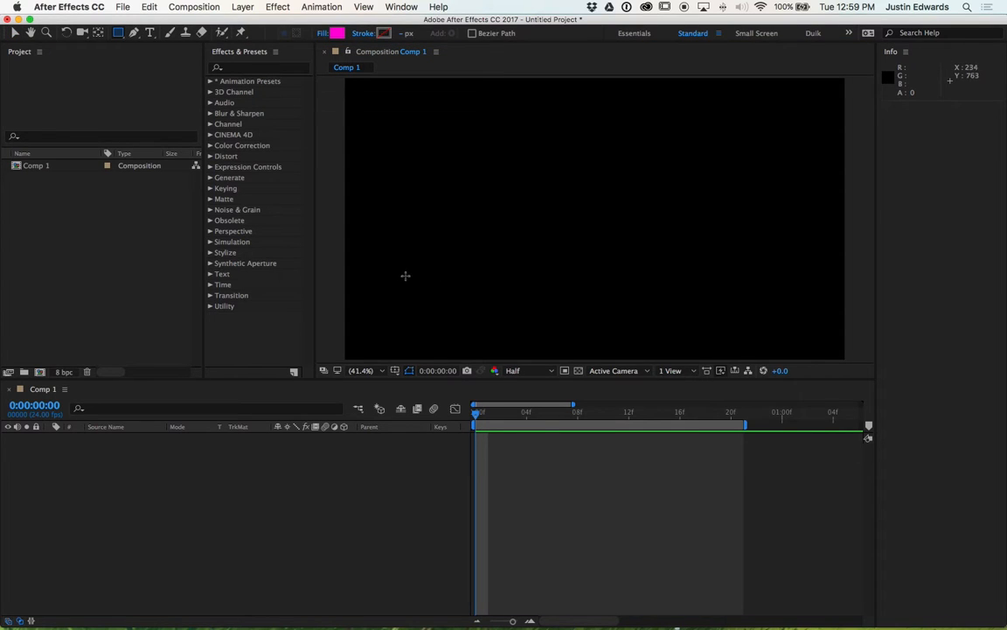
{"action": "left_click_drag", "start_coordinate": [403, 264], "coordinate": [480, 329]}
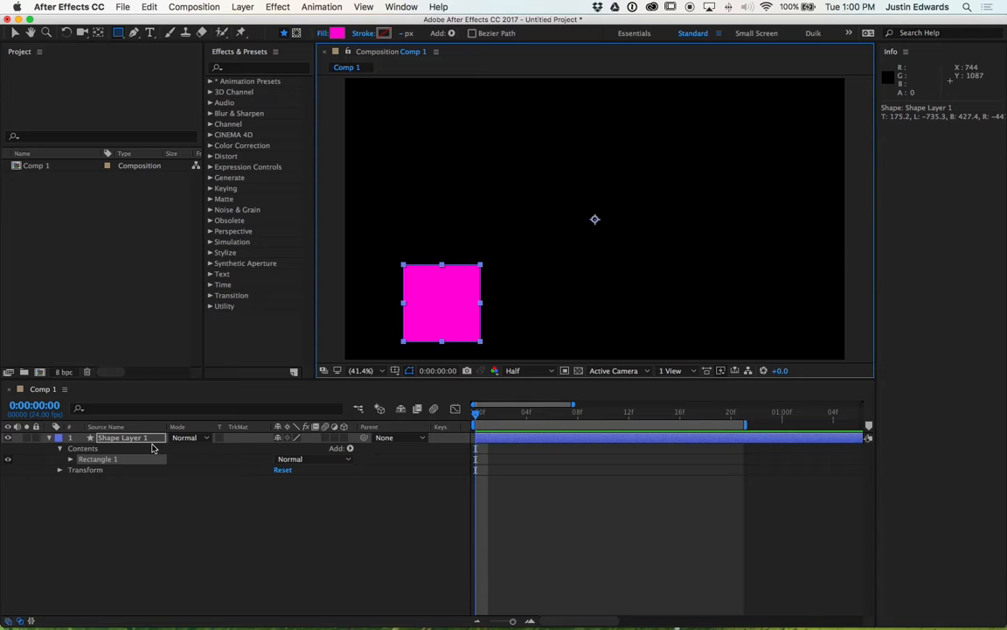
{"action": "key", "text": "p"}
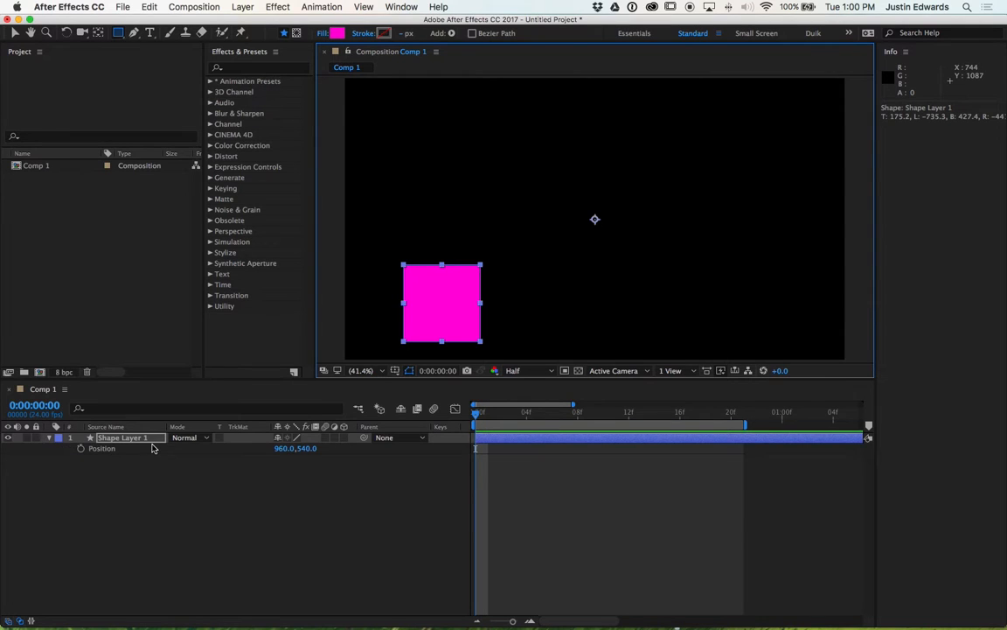
{"action": "left_click", "coordinate": [81, 448]}
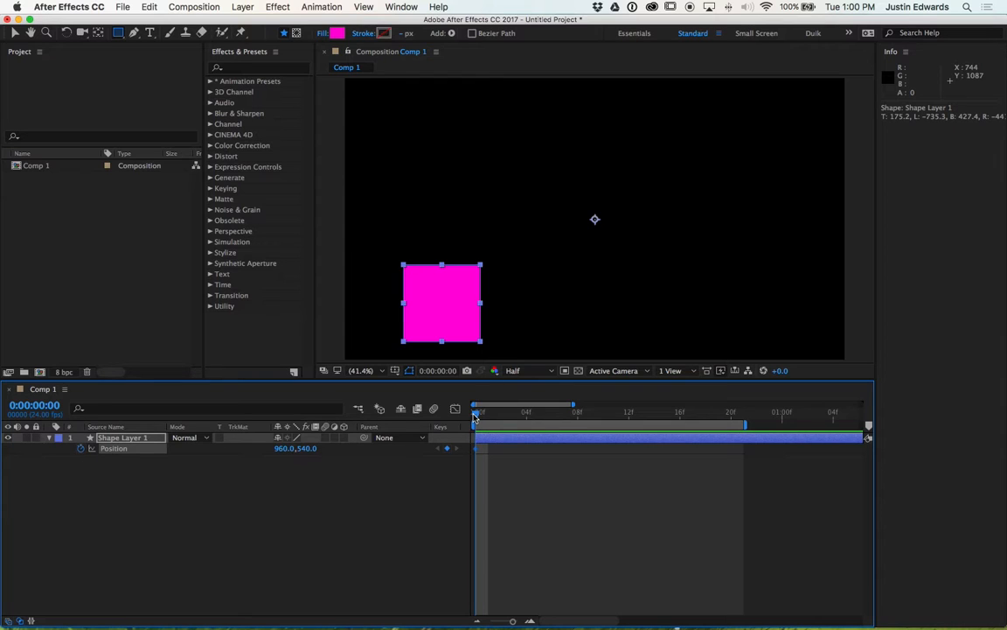
At 0:00:00:10, move the magenta square straight up by about 660 px to add a raised Position keyframe
{"action": "left_click_drag", "start_coordinate": [475, 417], "coordinate": [602, 421]}
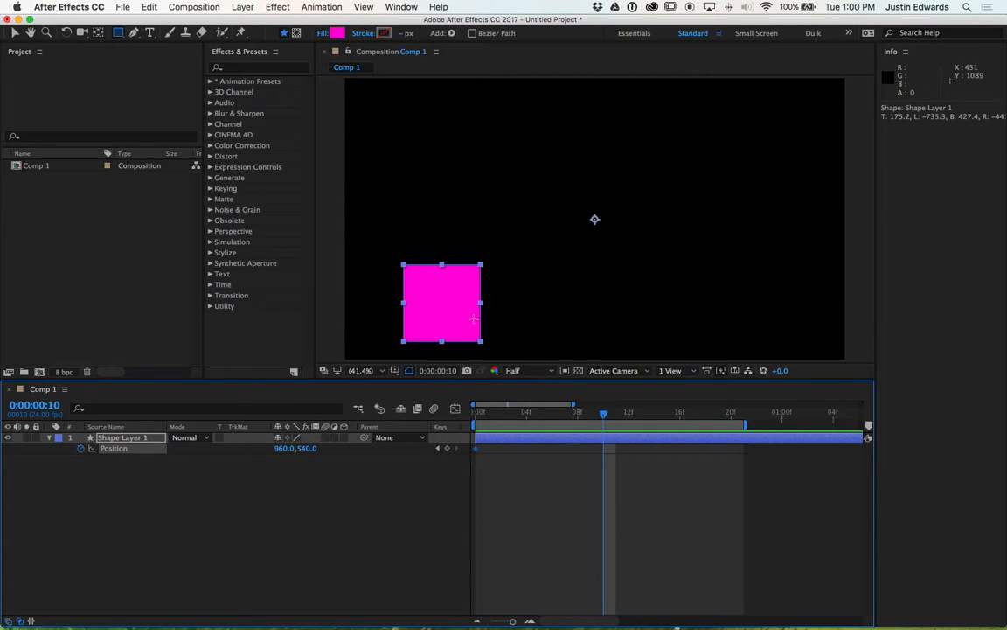
{"action": "key", "text": "v"}
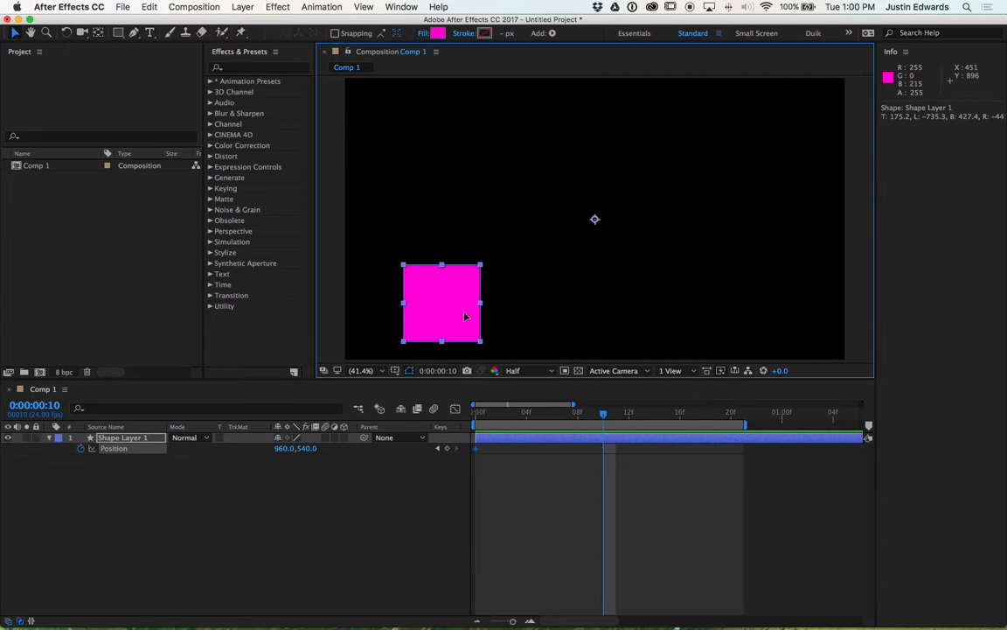
{"action": "left_click_drag", "start_coordinate": [470, 294], "coordinate": [437, 135]}
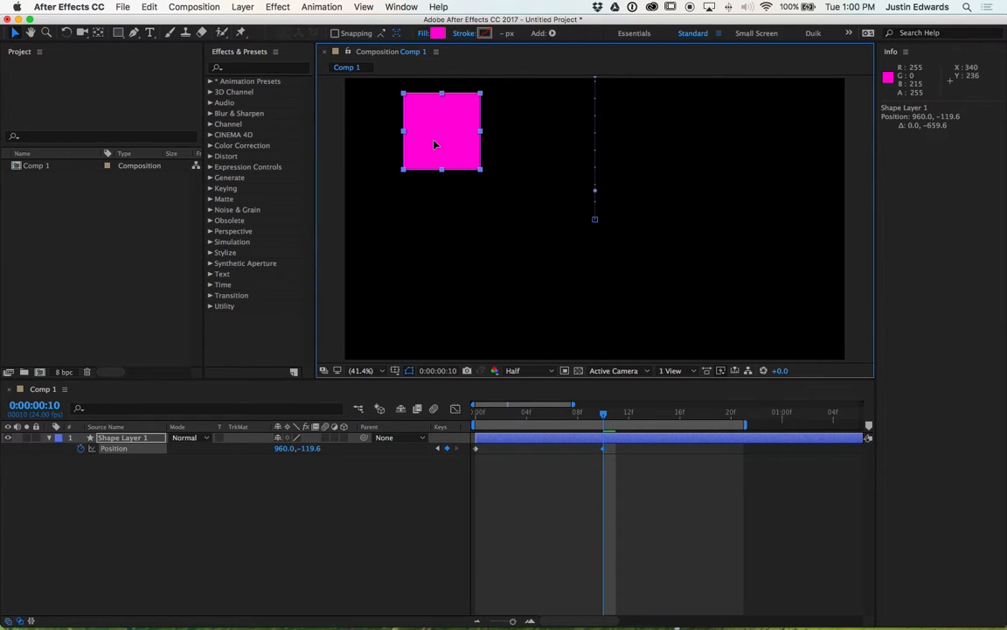
Duplicate the first Position keyframe at 0:00:00:20 so the square returns to its start, and preview the loop
{"action": "left_click_drag", "start_coordinate": [604, 419], "coordinate": [730, 426]}
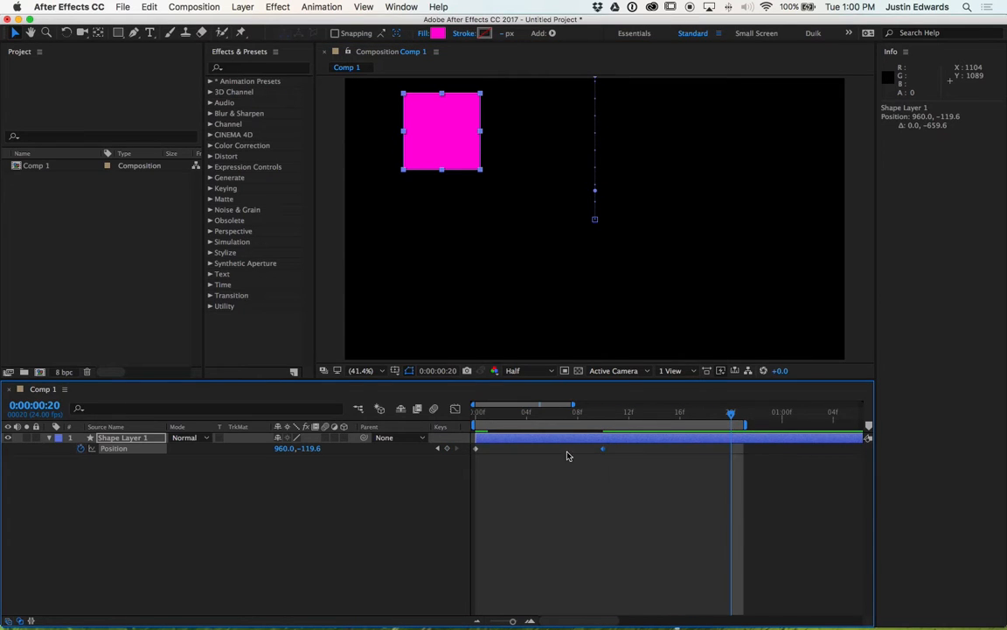
{"action": "left_click", "coordinate": [476, 449]}
{"action": "key", "text": "space"}
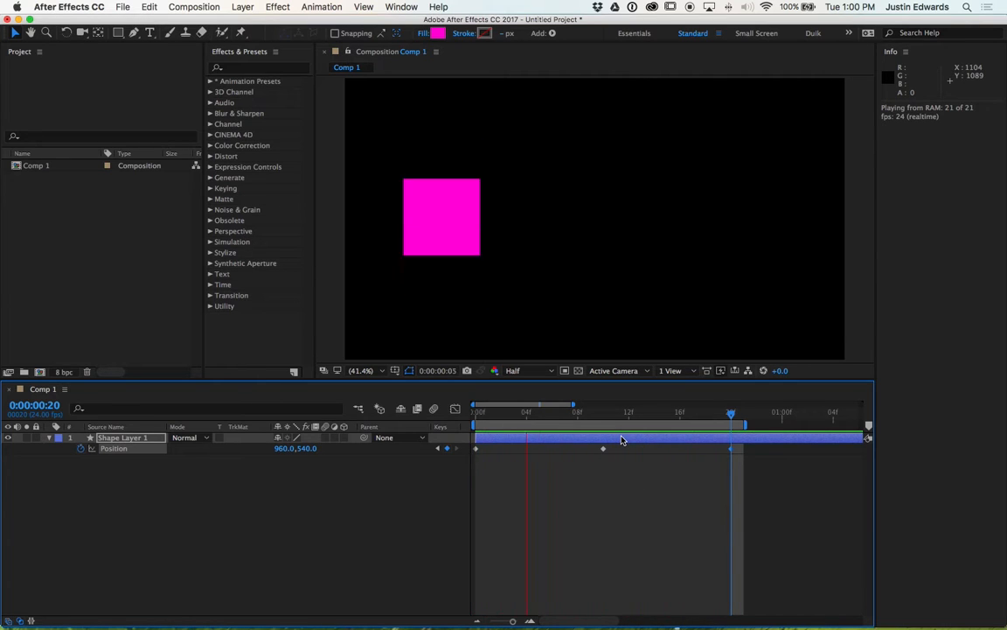
Go to 0:00:00:10 and examine the Position keyframes at several timeline zoom levels, including the full five seconds
{"action": "left_click", "coordinate": [601, 418]}
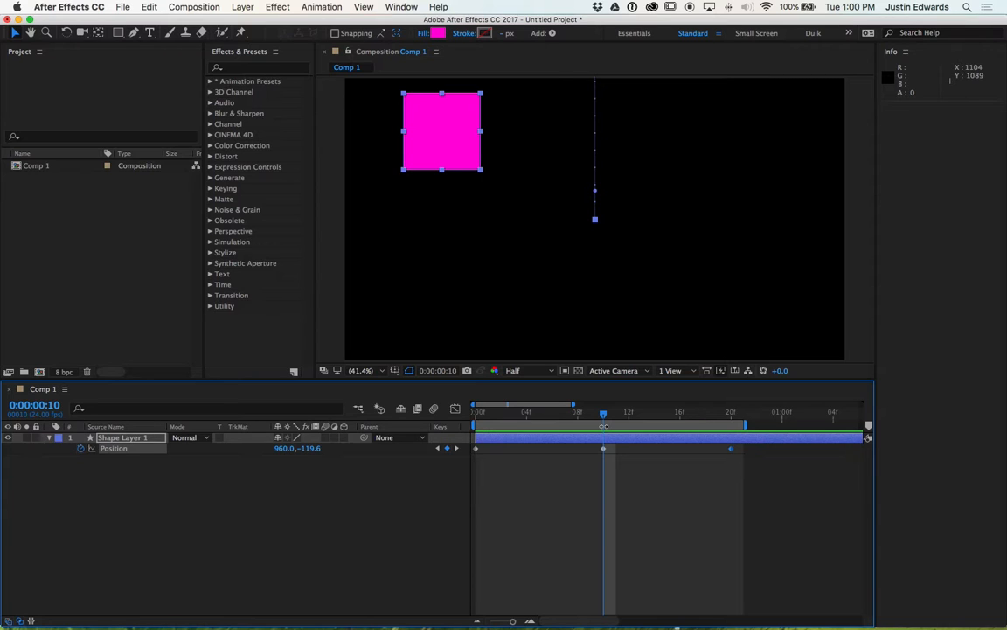
{"action": "key", "text": "minus"}
{"action": "key", "text": "equal"}
{"action": "key", "text": "equal"}
{"action": "key", "text": "equal"}
{"action": "key", "text": "minus"}
{"action": "key", "text": "minus"}
{"action": "key", "text": "minus"}
{"action": "key", "text": "minus"}
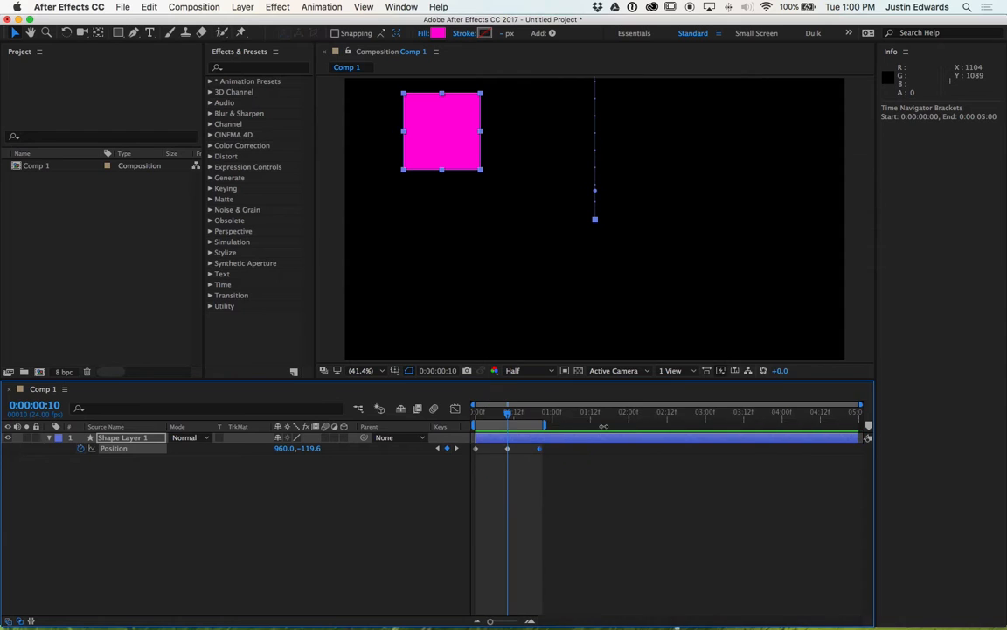
{"action": "key", "text": "equal"}
{"action": "key", "text": "equal"}
Zoom the composition view out to 25% and back in to 50%
{"action": "key", "text": "comma"}
{"action": "key", "text": "comma"}
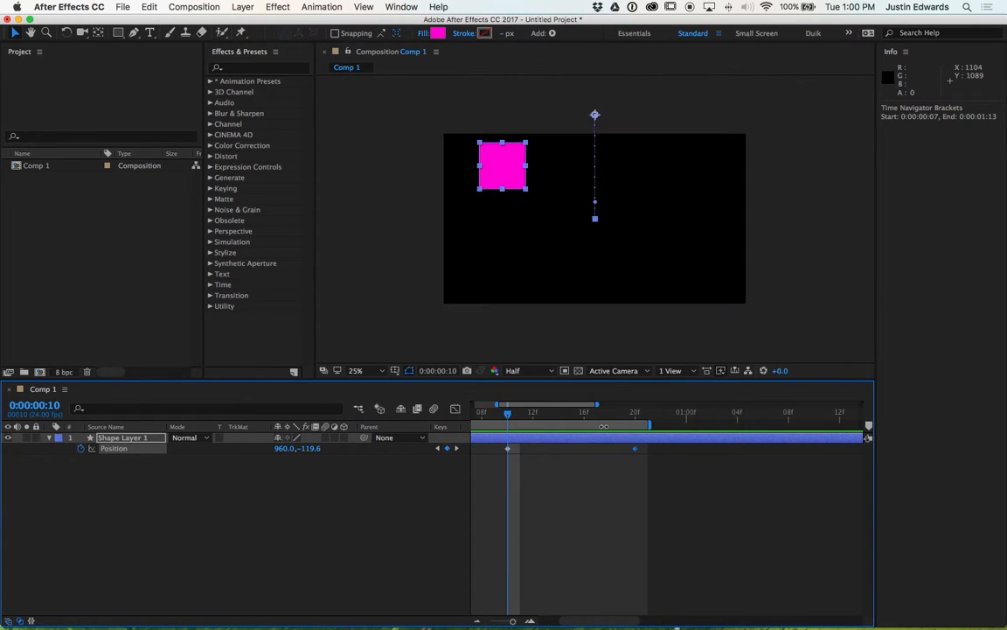
{"action": "key", "text": "period"}
{"action": "key", "text": "period"}
{"action": "key", "text": "comma"}
{"action": "key", "text": "period"}
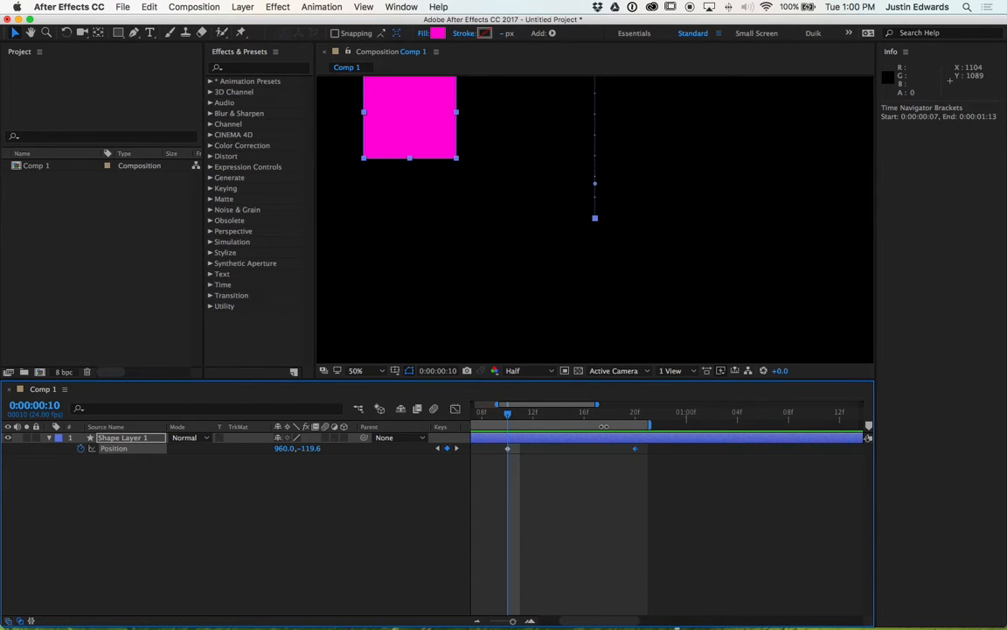
Compare the keyframe spacing in close-up and full-duration timeline views, and preview the looping bounce
{"action": "key", "text": "minus"}
{"action": "key", "text": "equal"}
{"action": "key", "text": "equal"}
{"action": "key", "text": "minus"}
{"action": "key", "text": "minus"}
{"action": "key", "text": "minus"}
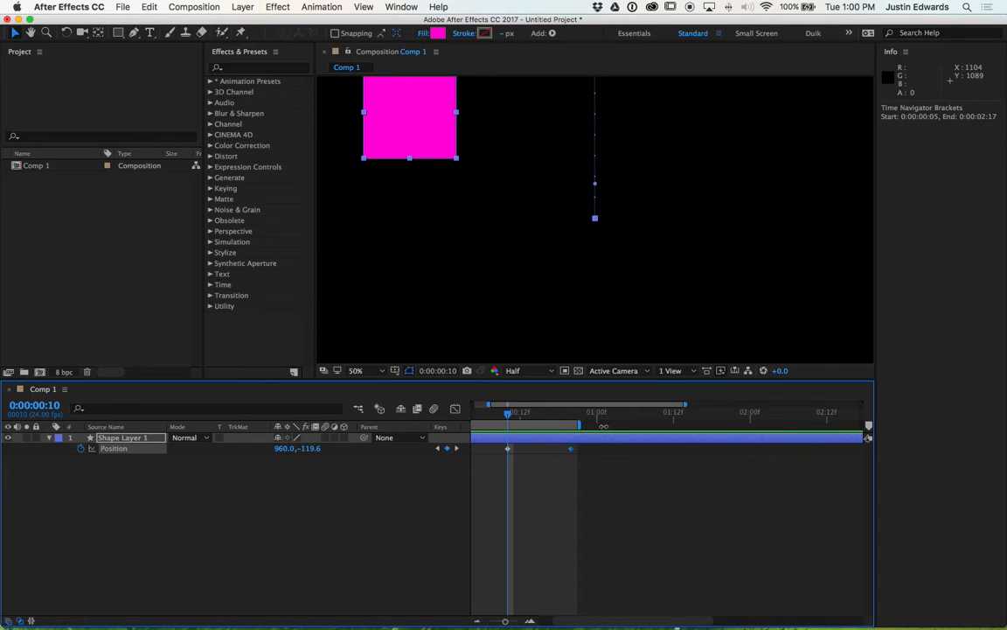
{"action": "key", "text": "equal"}
{"action": "key", "text": "equal"}
{"action": "key", "text": "equal"}
{"action": "key", "text": "minus"}
{"action": "key", "text": "minus"}
{"action": "key", "text": "minus"}
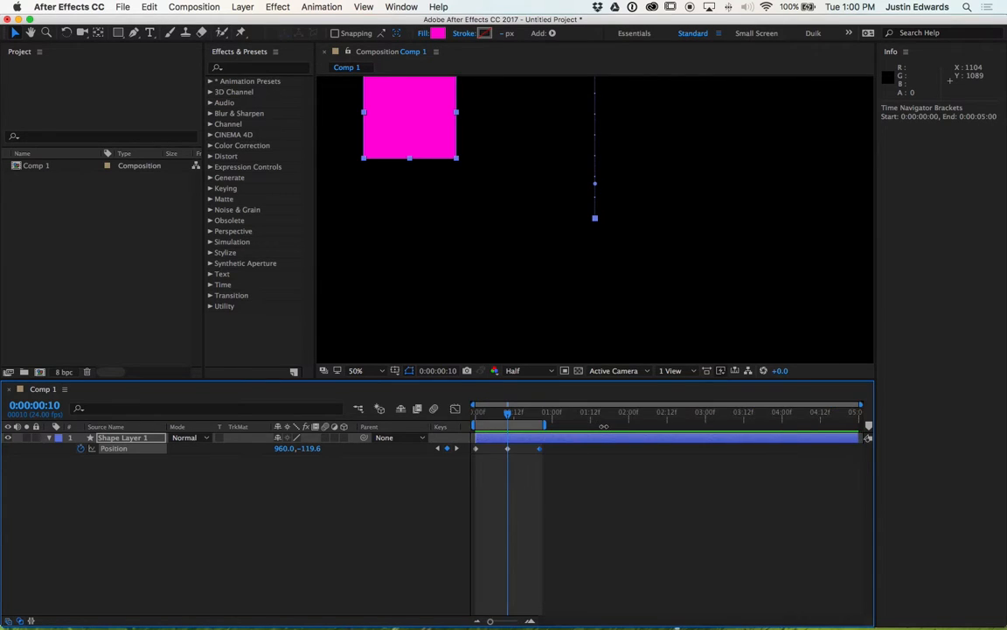
{"action": "key", "text": "equal"}
{"action": "key", "text": "equal"}
{"action": "key", "text": "minus"}
{"action": "key", "text": "minus"}
{"action": "key", "text": "space"}
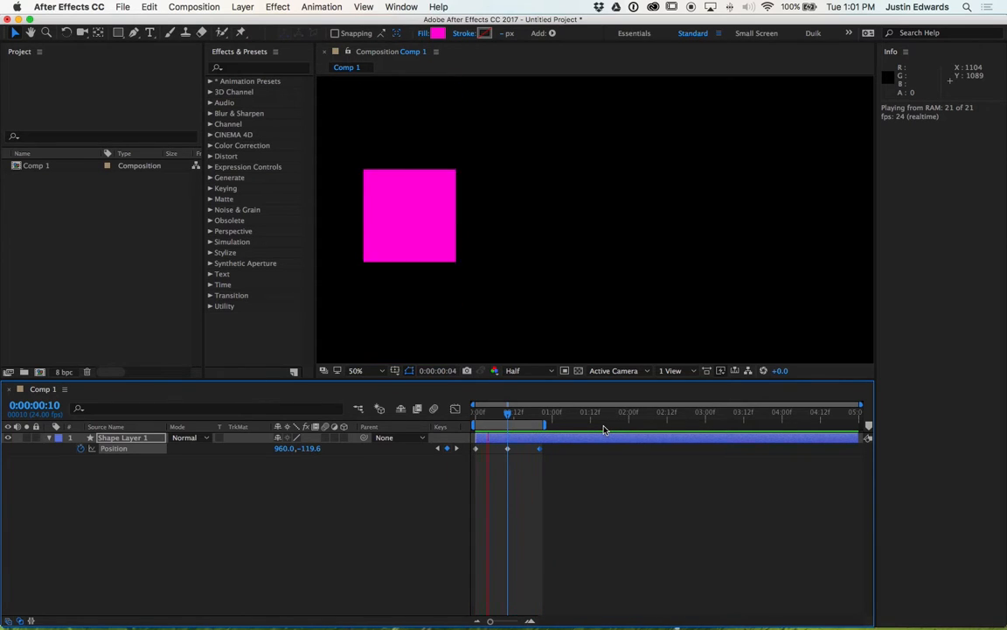
{"action": "key", "text": "space"}
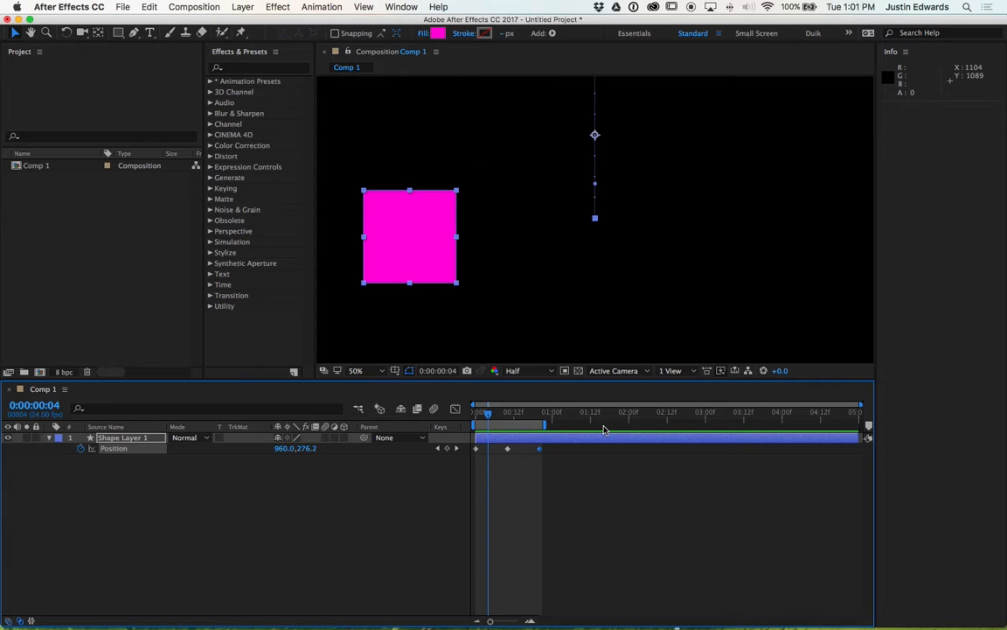
Extend the work area to one second and move the last Position keyframe and the current time to 0:00:01:00
{"action": "key", "text": "="}
{"action": "key", "text": "="}
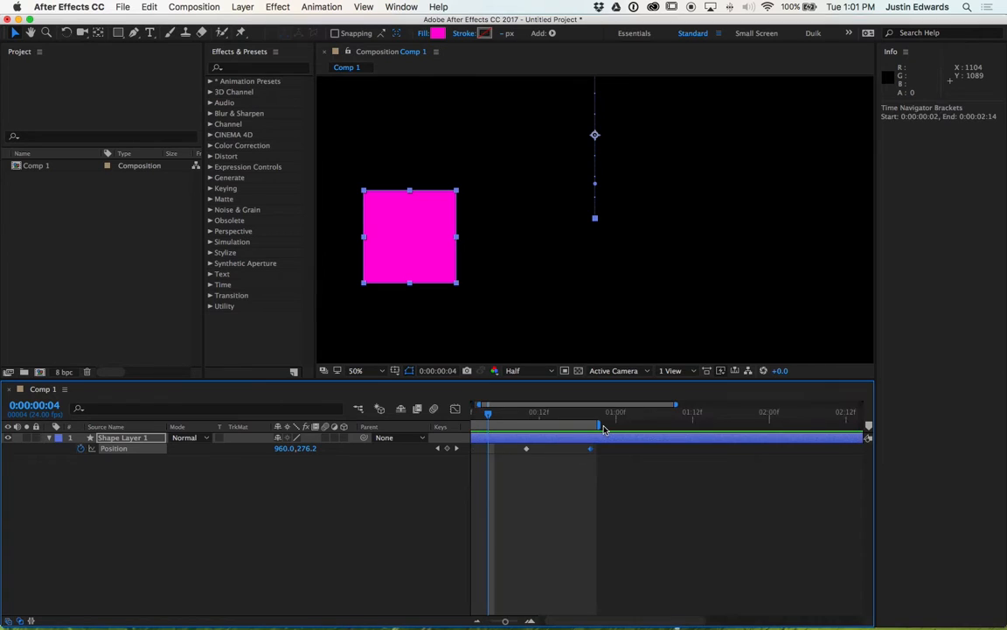
{"action": "key", "text": "minus"}
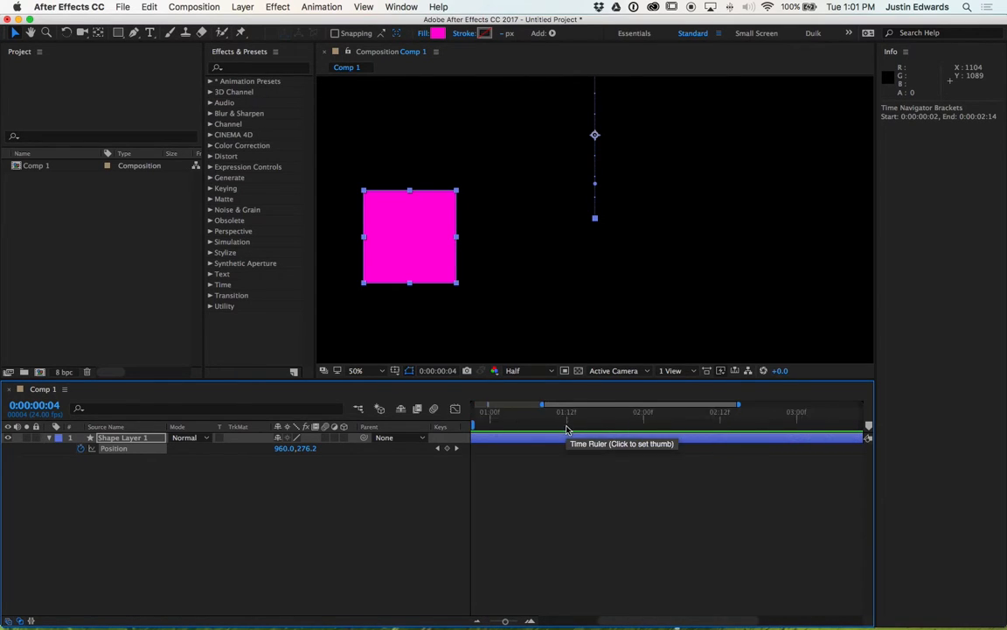
{"action": "left_click_drag", "start_coordinate": [598, 425], "coordinate": [627, 452]}
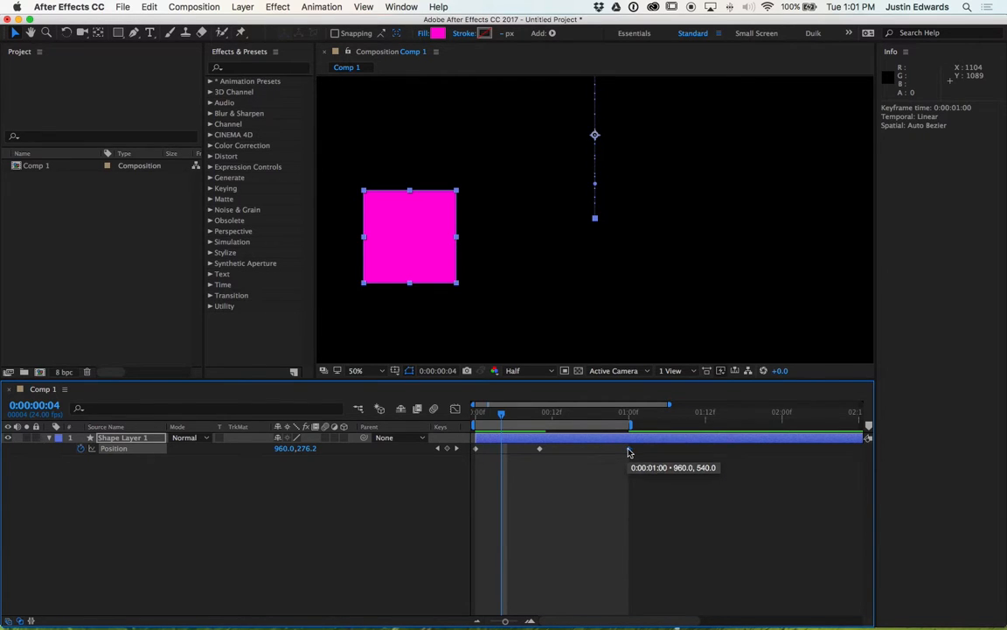
{"action": "left_click", "coordinate": [626, 419]}
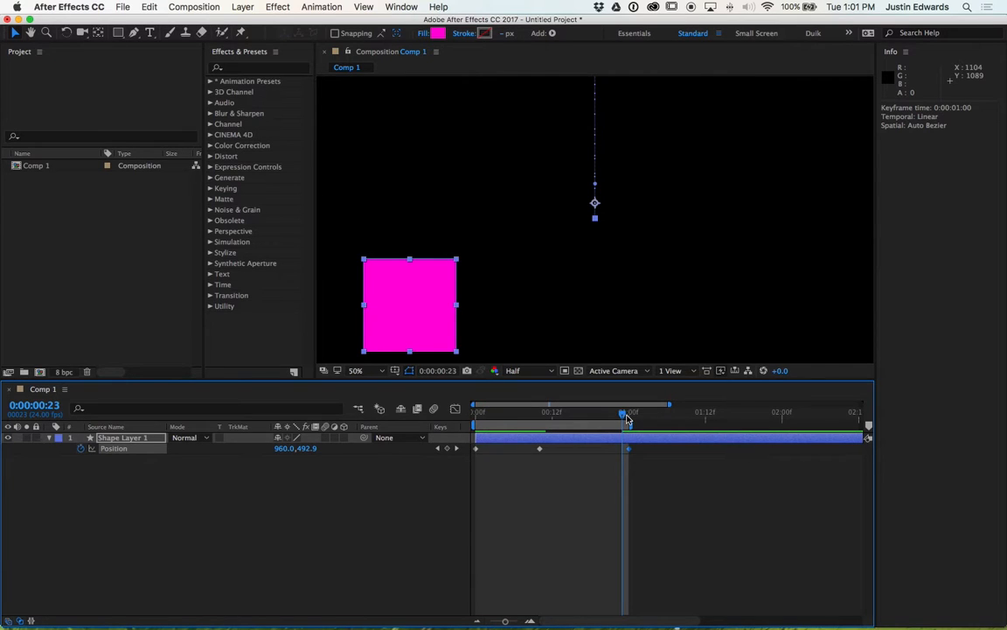
{"action": "key", "text": "Page_Down"}
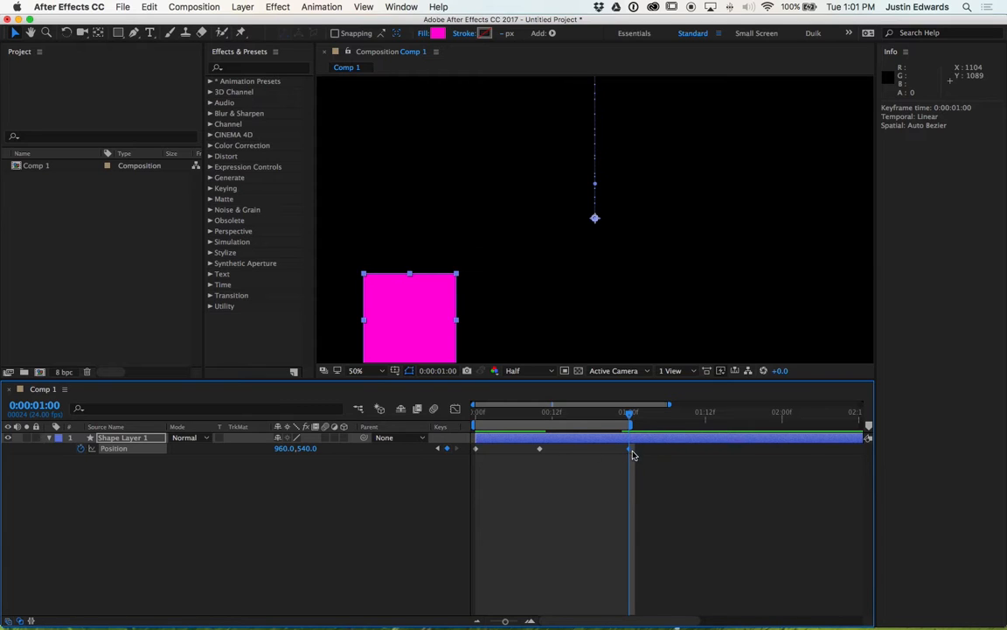
Move the middle Position keyframe to 0:00:00:12 and place the current time on it
{"action": "left_click_drag", "start_coordinate": [540, 451], "coordinate": [552, 451]}
{"action": "left_click", "coordinate": [559, 413]}
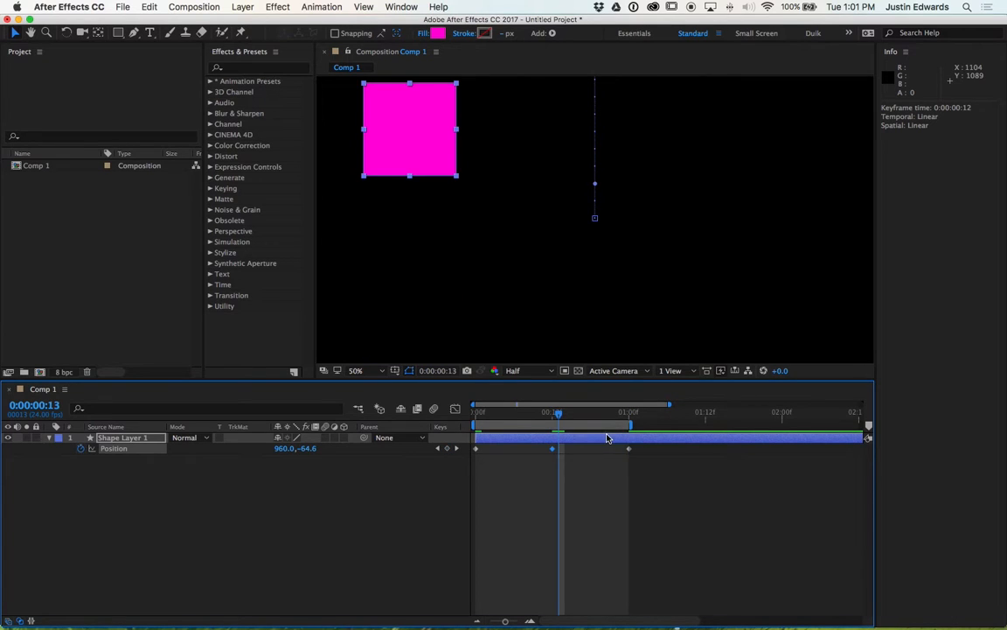
{"action": "key", "text": "j"}
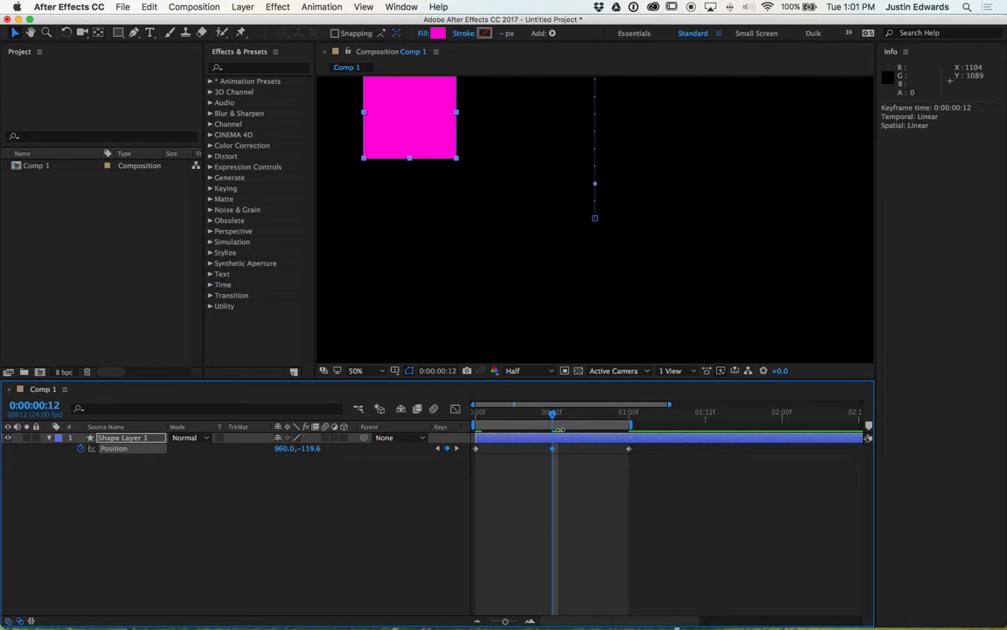
{"action": "mouse_move", "coordinate": [553, 451]}
{"action": "left_mouse_down"}
{"action": "mouse_move", "coordinate": [542, 454]}
{"action": "mouse_move", "coordinate": [554, 457]}
{"action": "left_mouse_up"}
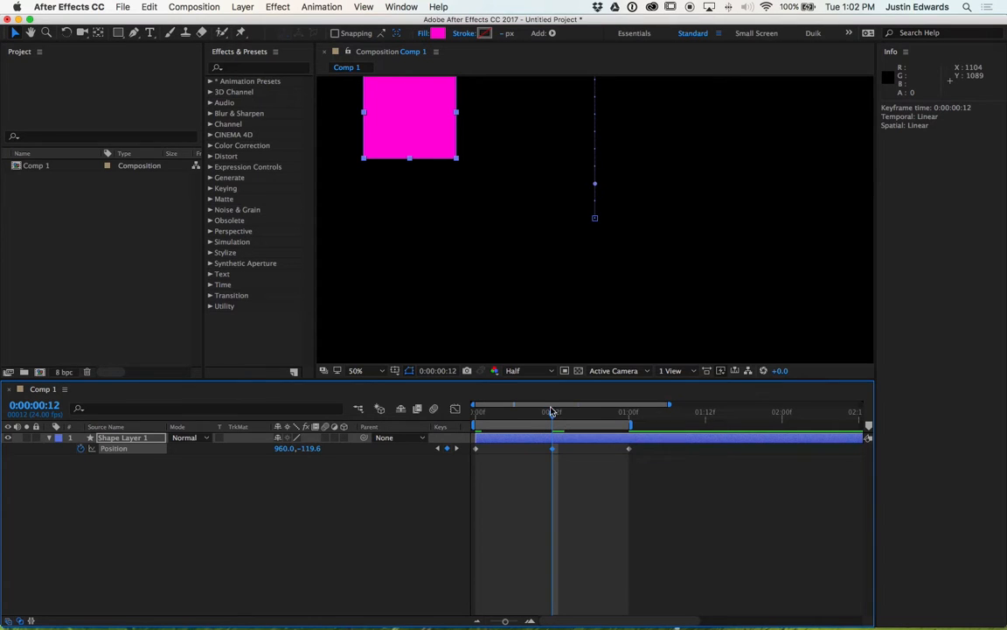
Try moving the square to 860, -127.6 at the middle keyframe and undo the move
{"action": "left_click_drag", "start_coordinate": [414, 137], "coordinate": [382, 124]}
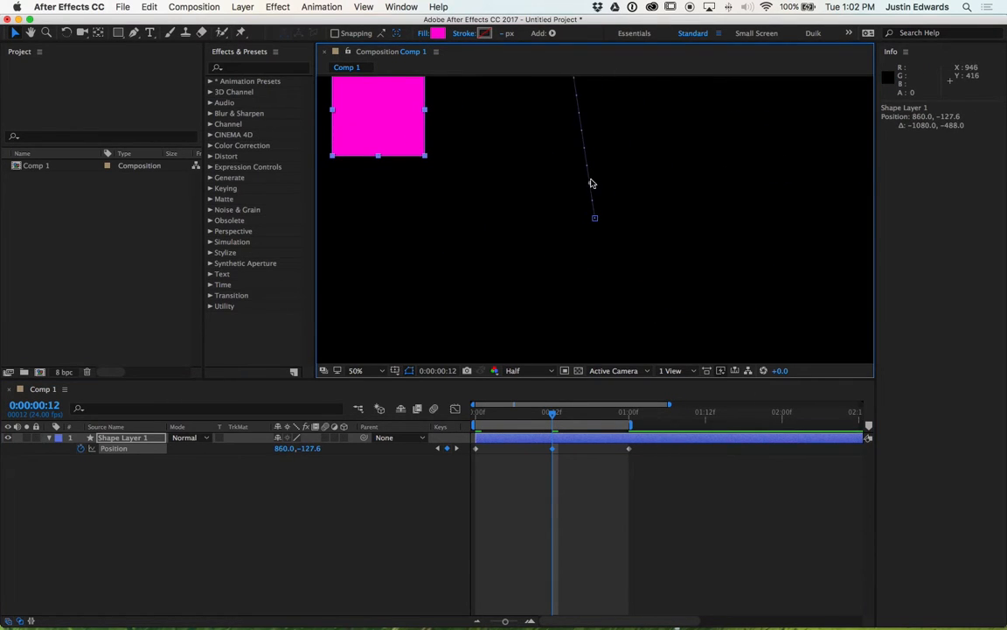
{"action": "key", "text": "super+z"}
{"action": "key", "text": "super+shift+z"}
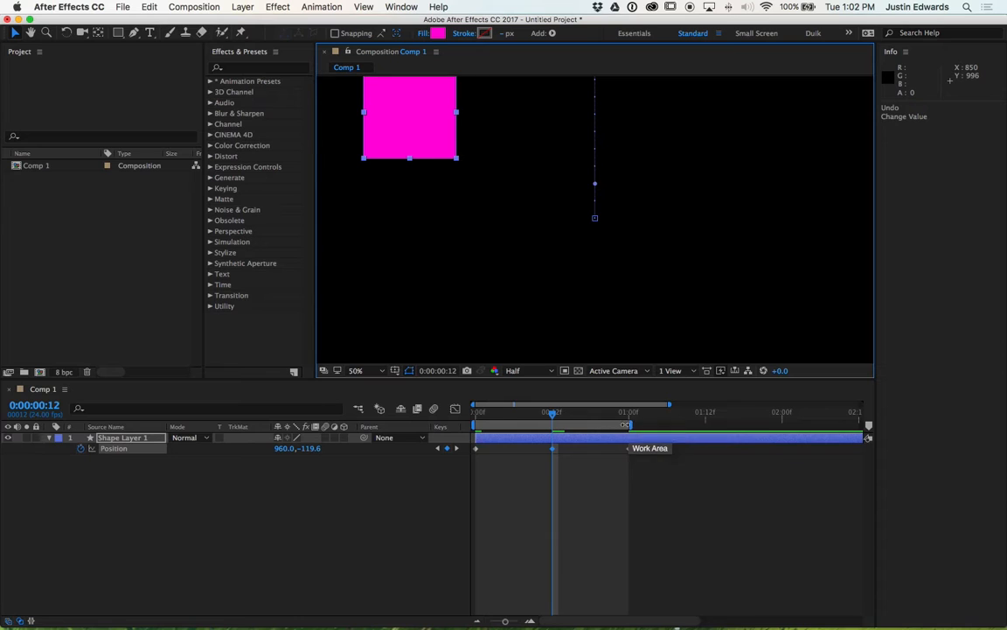
Preview the bounce with its evenly spaced keyframes and stop playback
{"action": "key", "text": "="}
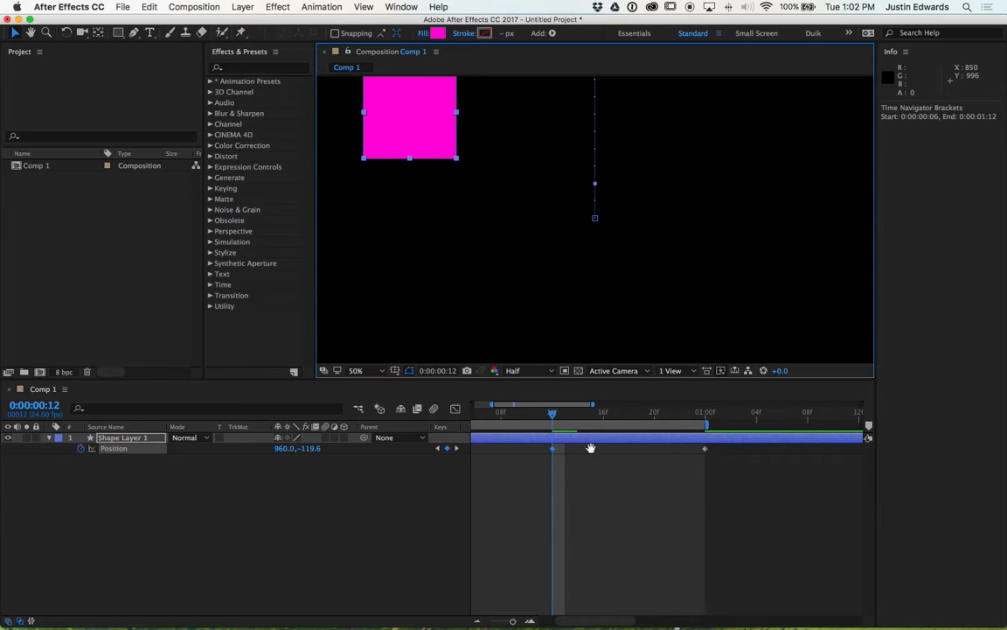
{"action": "key", "text": "space"}
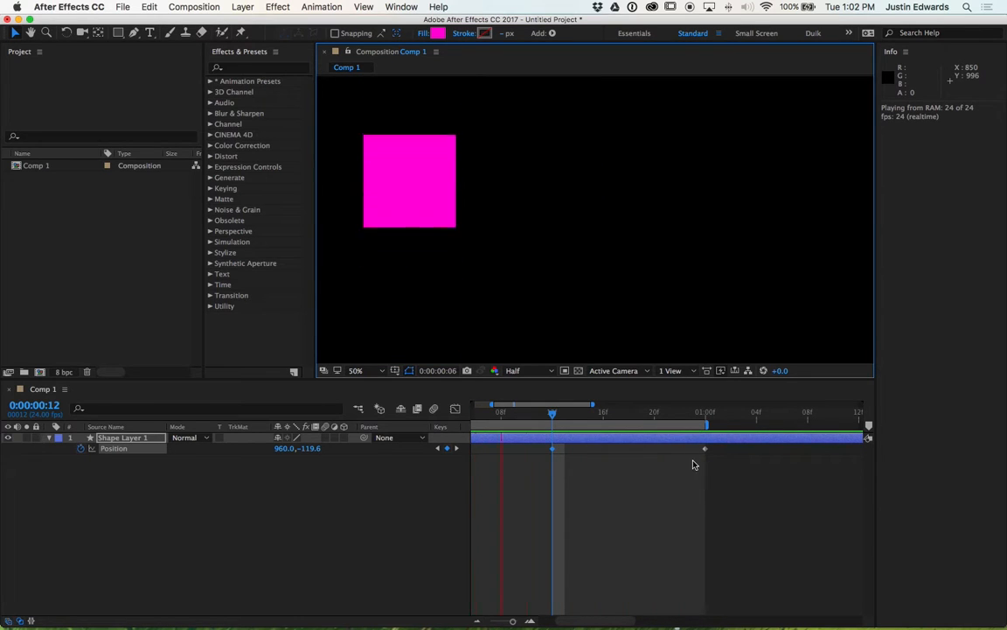
{"action": "key", "text": "space"}
Try extending the work area's end by one frame to 0:00:01:00 and restore its 24-frame length
{"action": "left_click", "coordinate": [705, 414]}
{"action": "key", "text": "="}
{"action": "key", "text": "="}
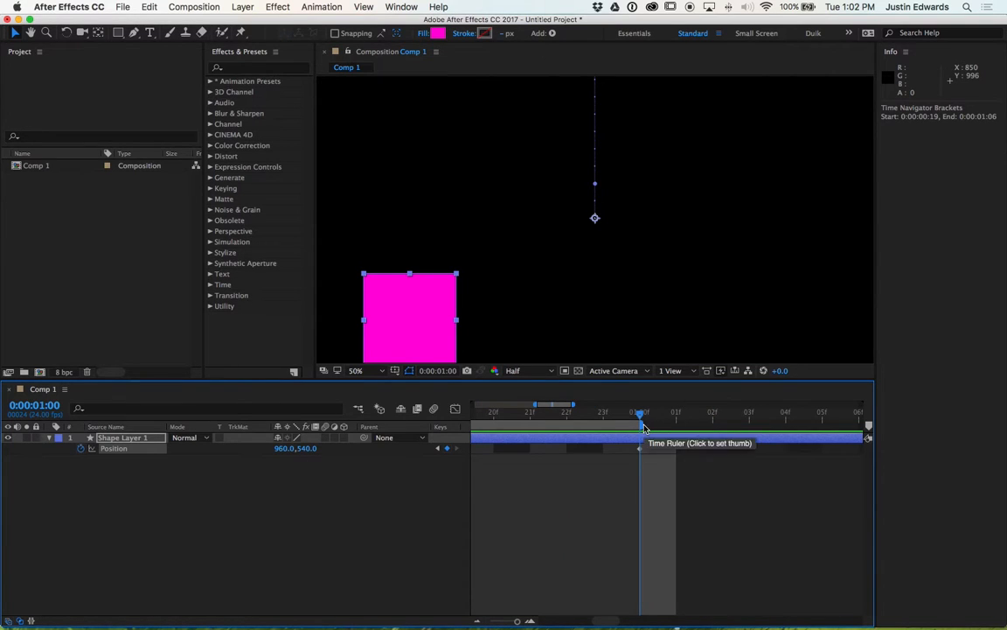
{"action": "left_click_drag", "start_coordinate": [643, 425], "coordinate": [680, 424]}
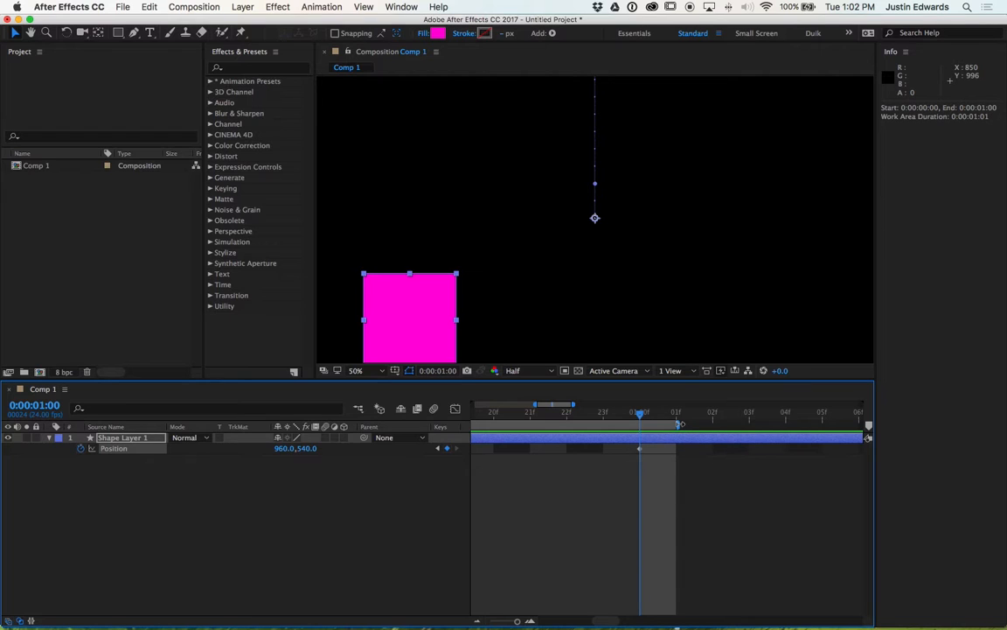
{"action": "left_click_drag", "start_coordinate": [673, 423], "coordinate": [656, 422]}
{"action": "key", "text": "minus"}
{"action": "key", "text": "minus"}
{"action": "key", "text": "minus"}
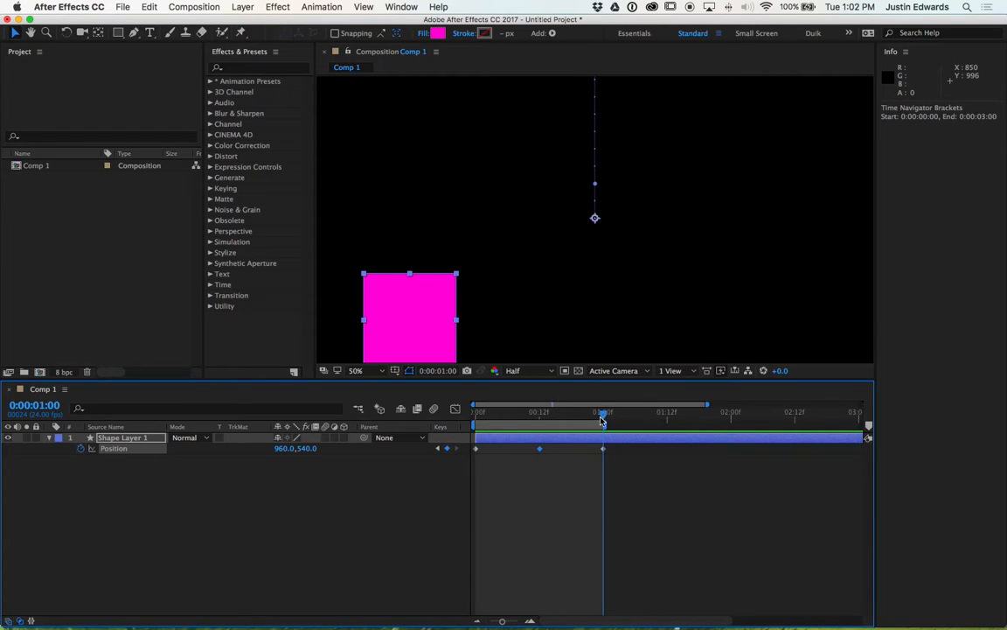
Return to 0:00:00:00 and preview the one-second bounce loop
{"action": "key", "text": "space"}
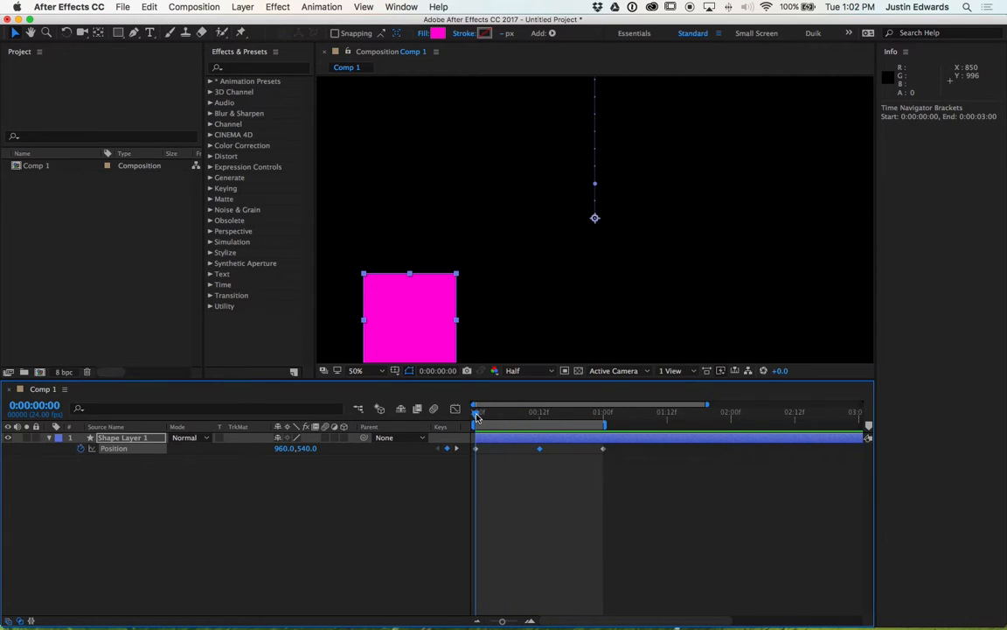
{"action": "key", "text": "space"}
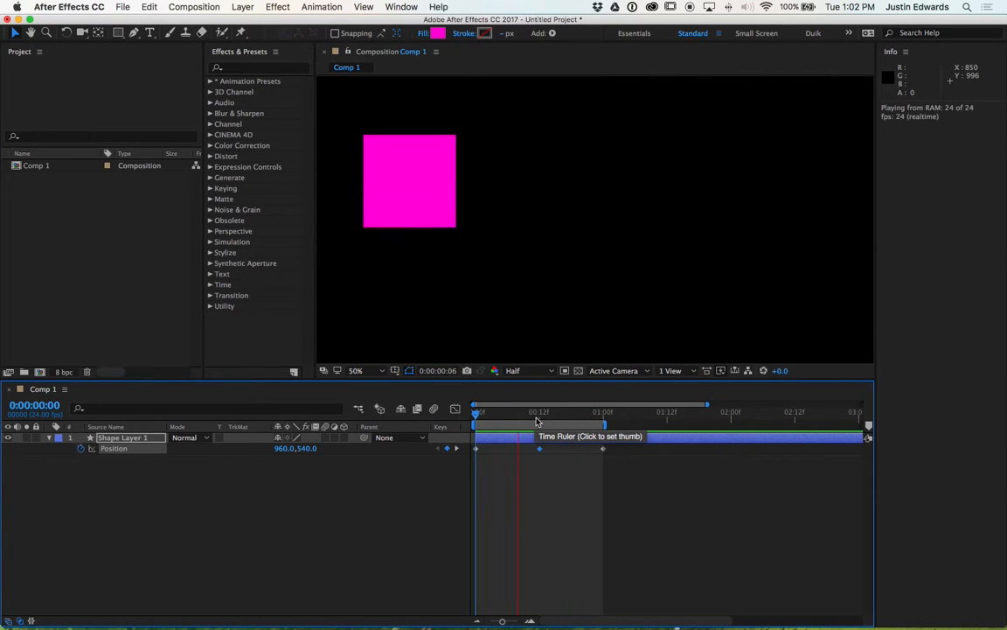
{"action": "key", "text": "minus"}
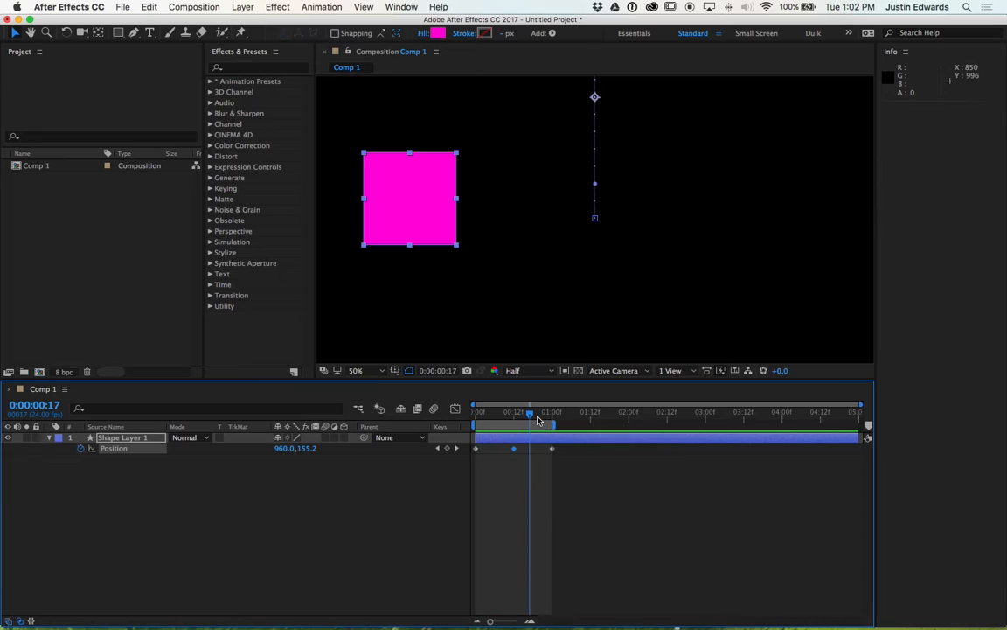
Copy all three Position keyframes and paste them at 0:00:01:00 and again at 0:00:02:00
{"action": "left_click", "coordinate": [591, 454]}
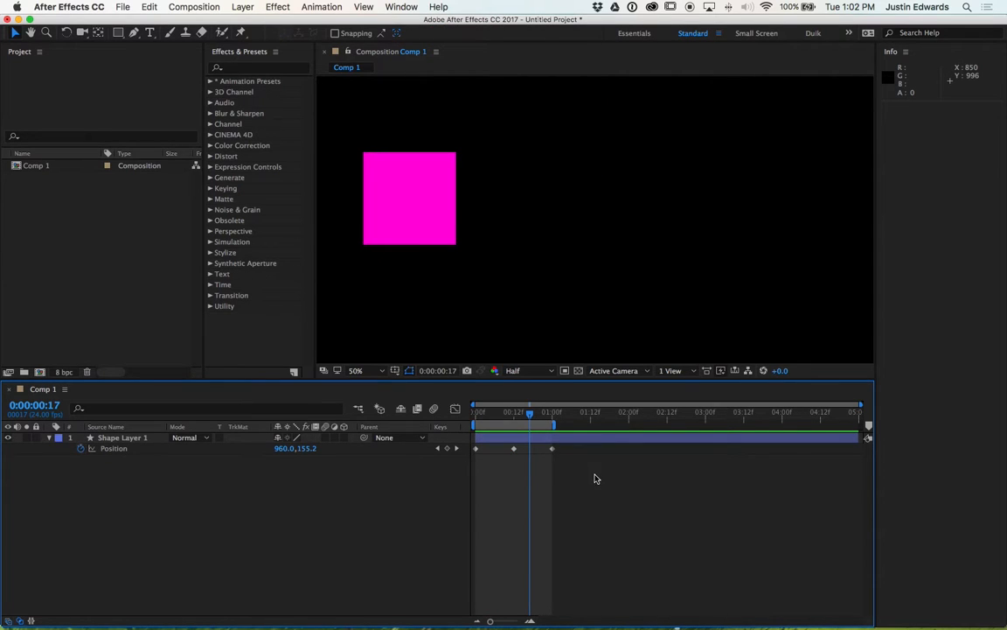
{"action": "mouse_move", "coordinate": [595, 476]}
{"action": "left_mouse_down"}
{"action": "mouse_move", "coordinate": [504, 447]}
{"action": "mouse_move", "coordinate": [476, 451]}
{"action": "left_mouse_up"}
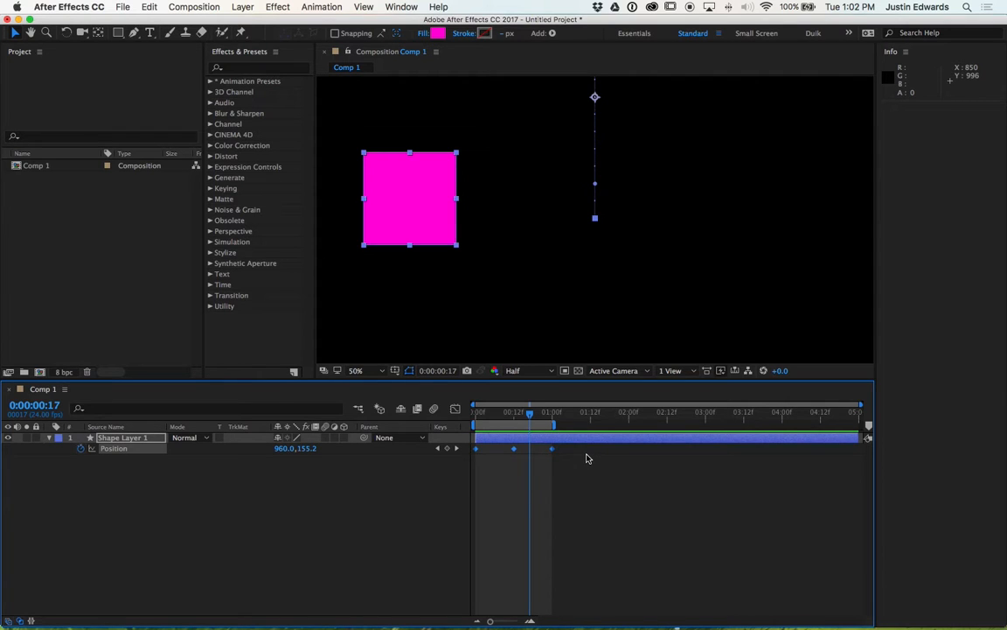
{"action": "key", "text": "super+c"}
{"action": "left_click", "coordinate": [554, 417]}
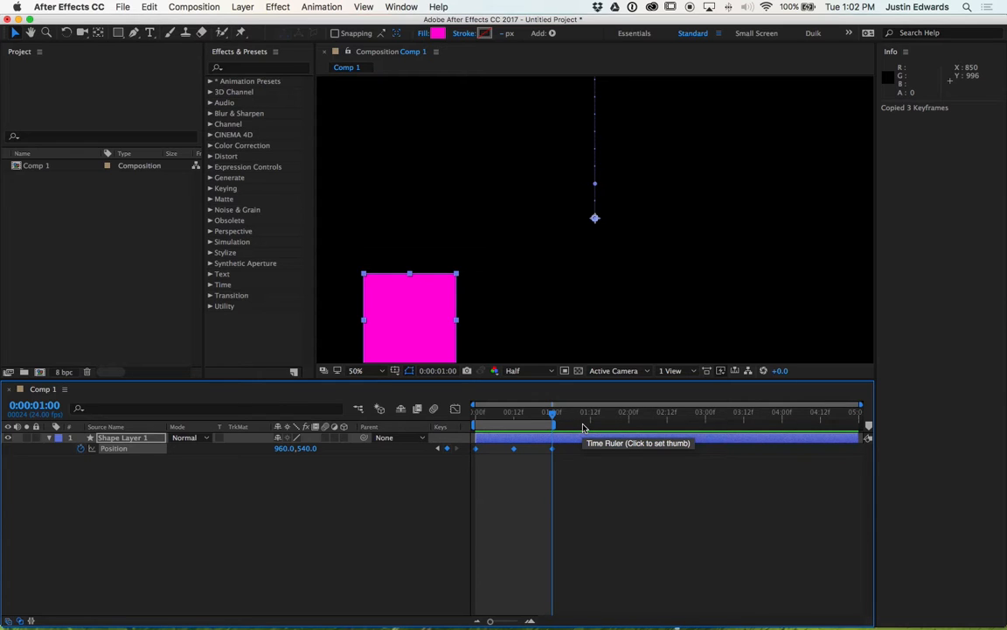
{"action": "key", "text": "super+v"}
{"action": "key", "text": "super+v"}
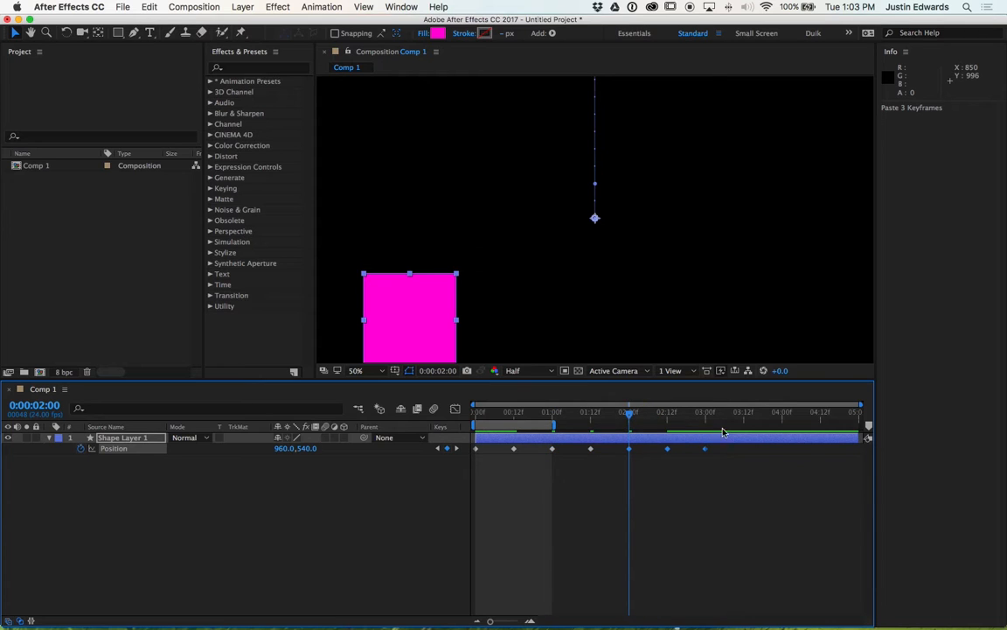
Paste the three copied Position keyframes at 0:00:03:00 and extend the work area to a four-second duration
{"action": "key", "text": "super+v"}
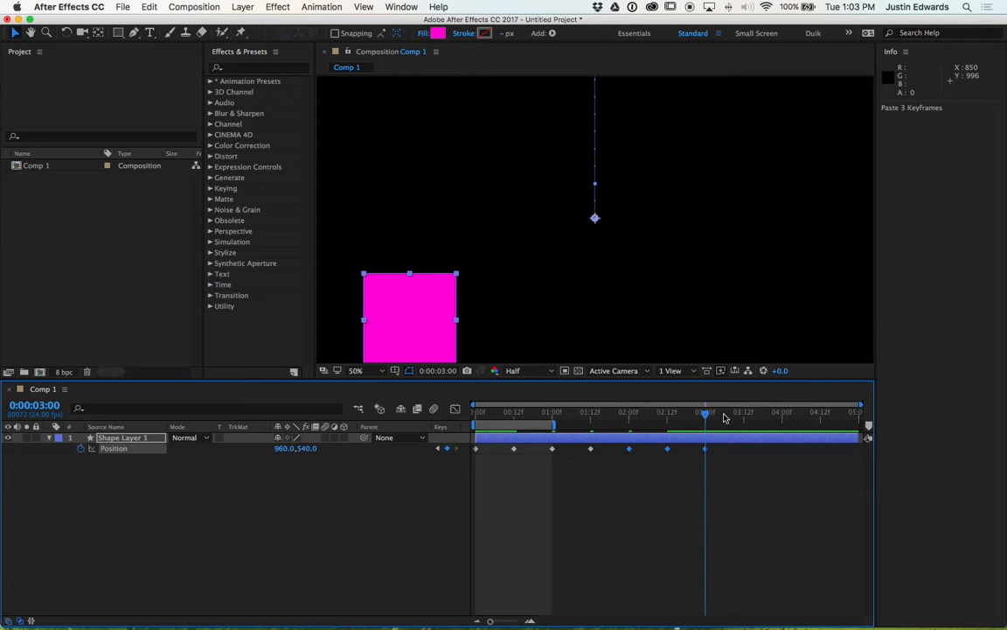
{"action": "key", "text": "super+v"}
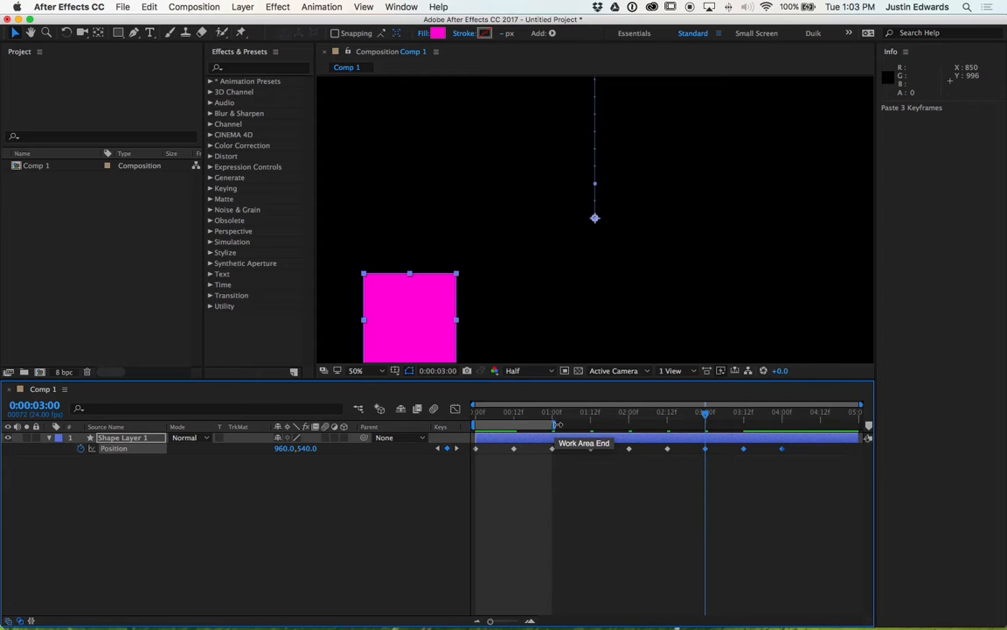
{"action": "left_click_drag", "start_coordinate": [558, 425], "coordinate": [786, 424]}
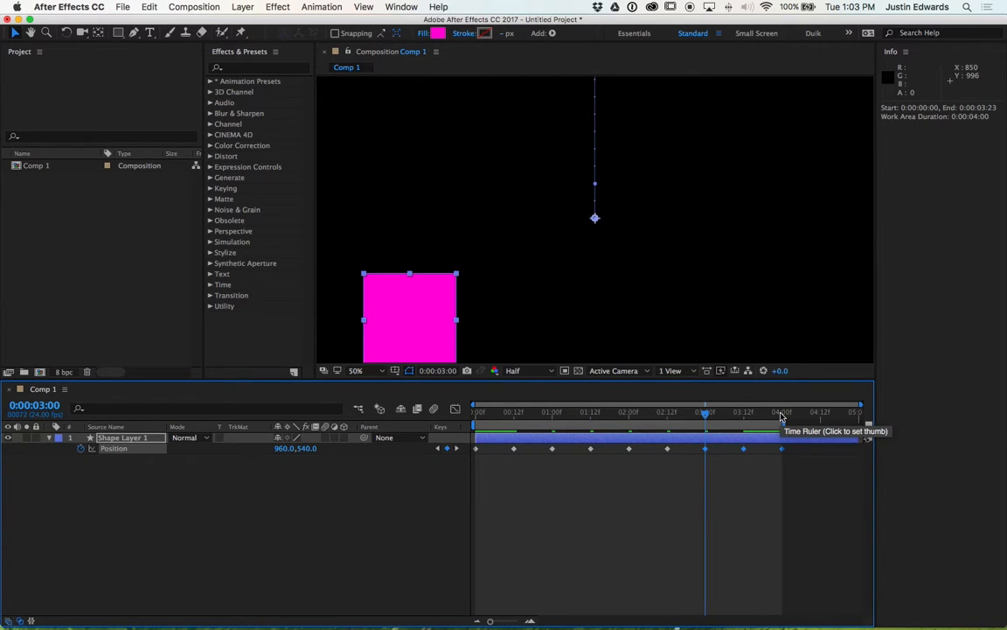
Preview the four-second repeated bounce and stop playback
{"action": "key", "text": "space"}
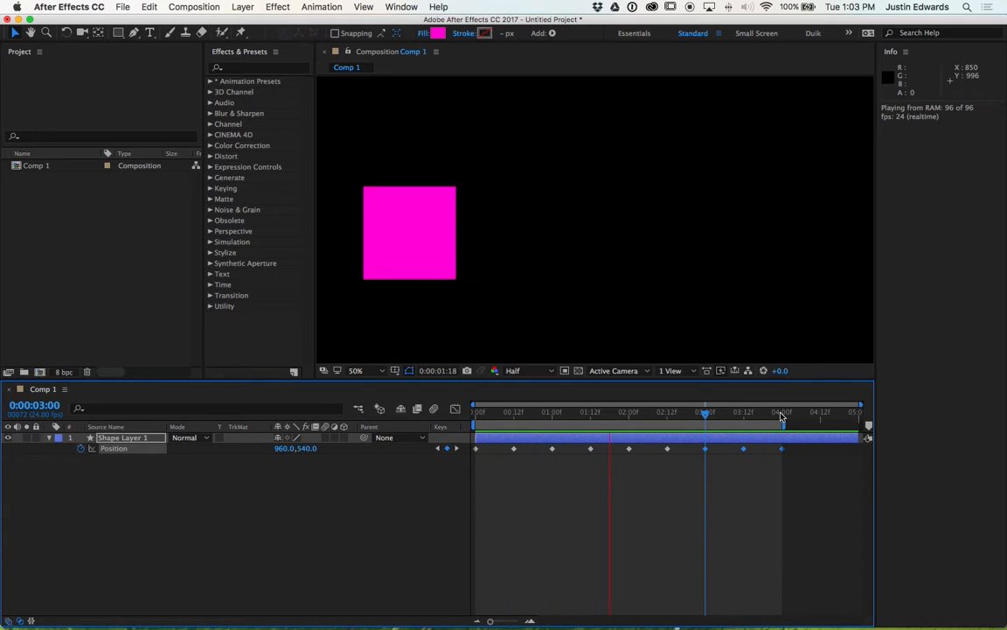
{"action": "key", "text": "space"}
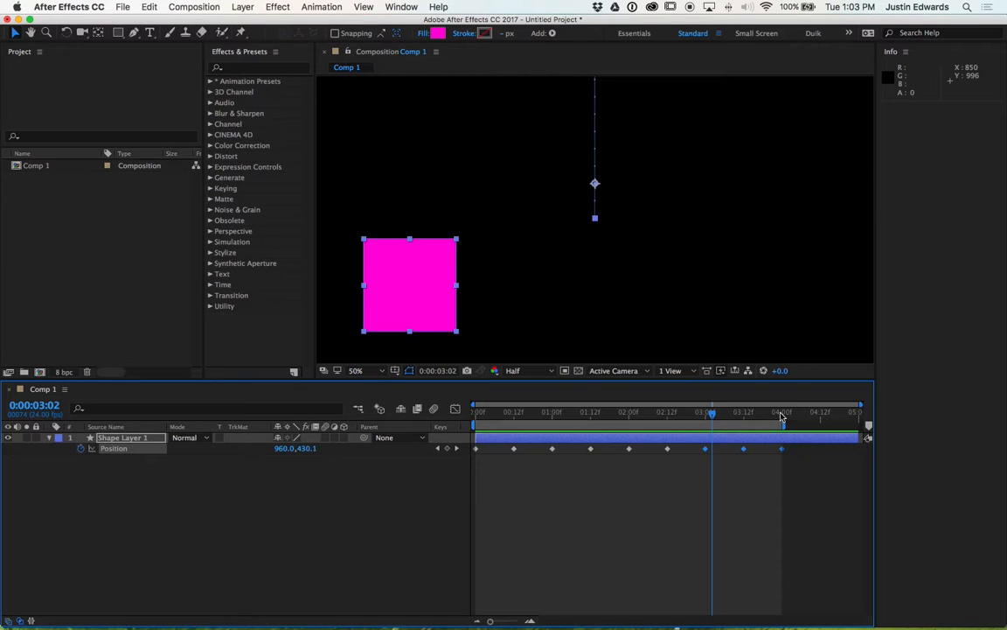
{"action": "left_click", "coordinate": [35, 405]}
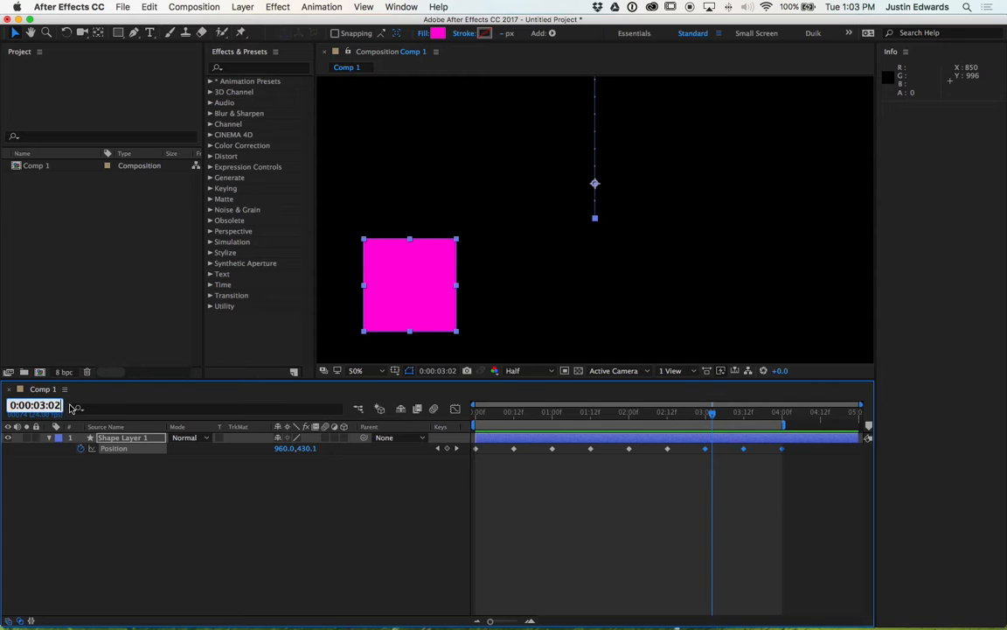
{"action": "key", "text": "Escape"}
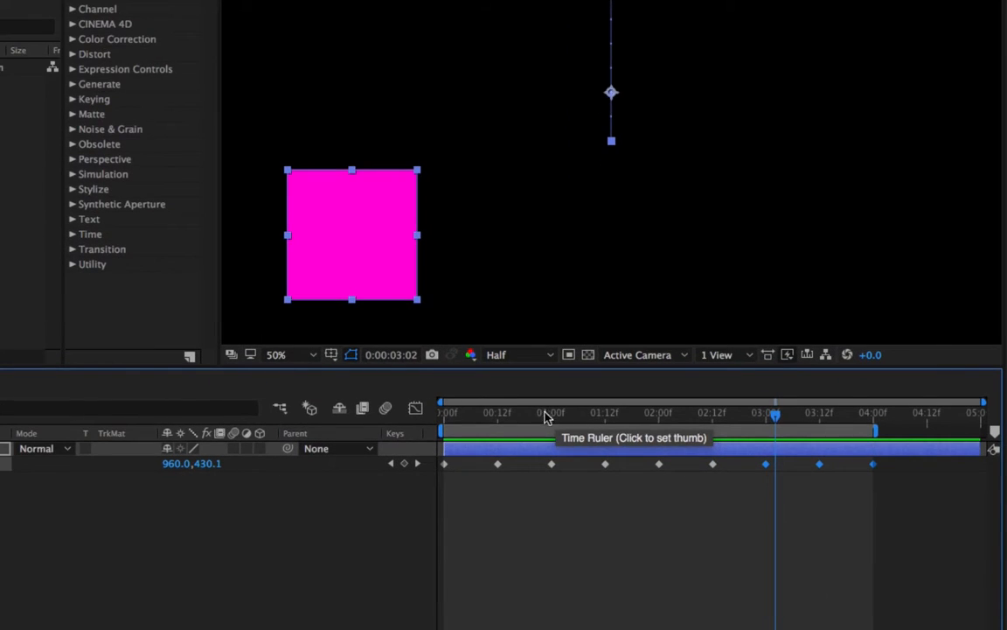
Scrub through the bounce around 0:00:01:00 and inspect Comp 1's composition settings, closing them without changes
{"action": "left_click", "coordinate": [538, 417]}
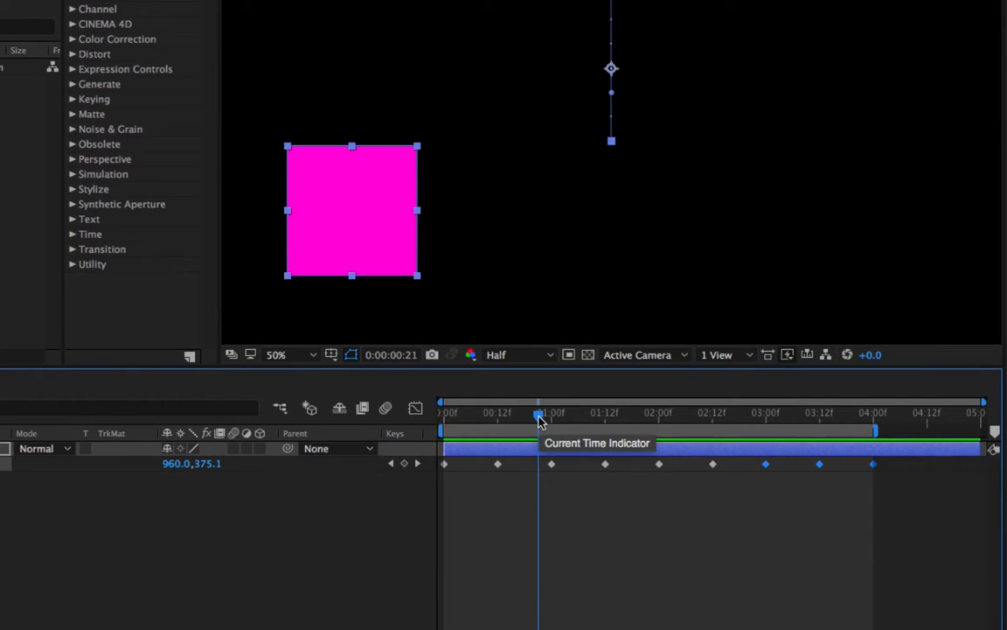
{"action": "left_click", "coordinate": [574, 416]}
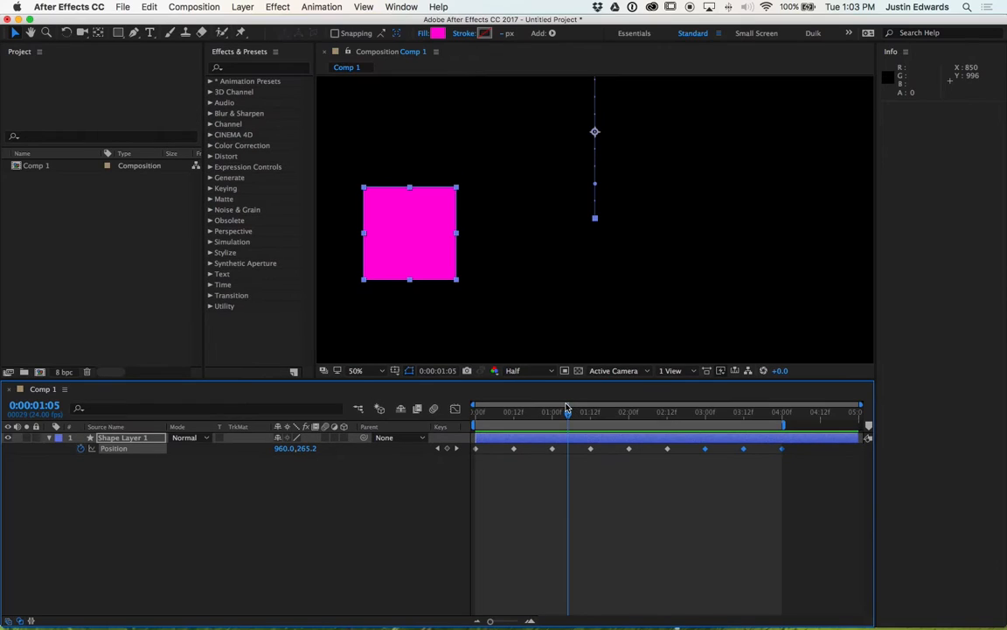
{"action": "right_click", "coordinate": [33, 171]}
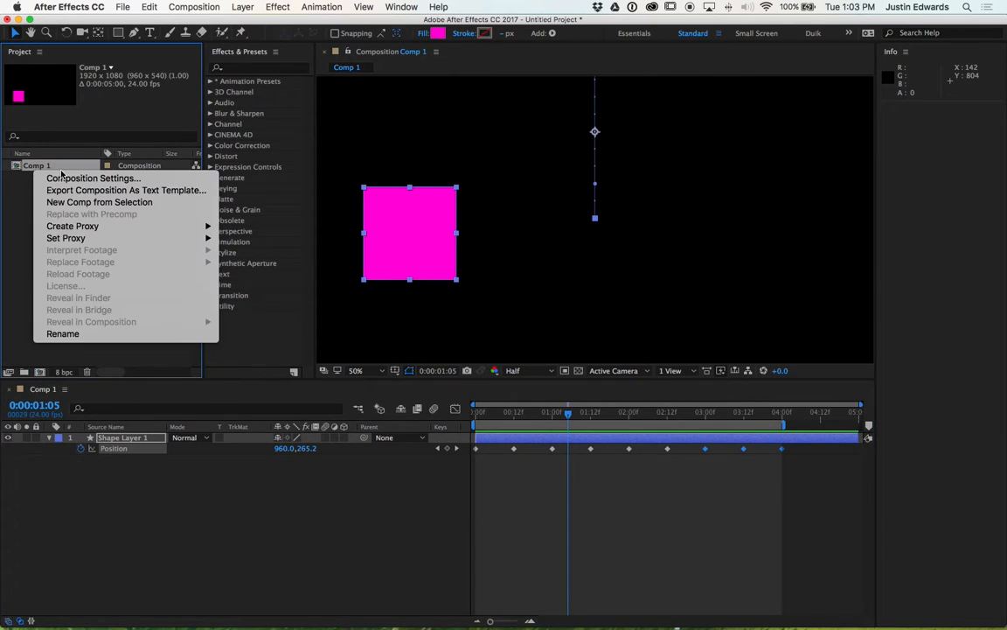
{"action": "left_click", "coordinate": [74, 176]}
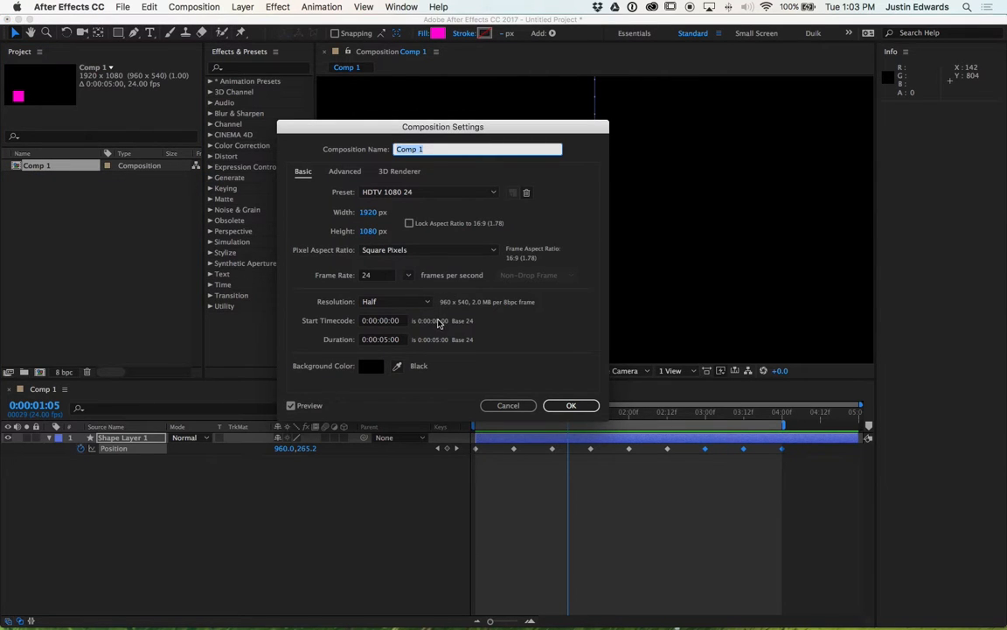
{"action": "left_click", "coordinate": [508, 405]}
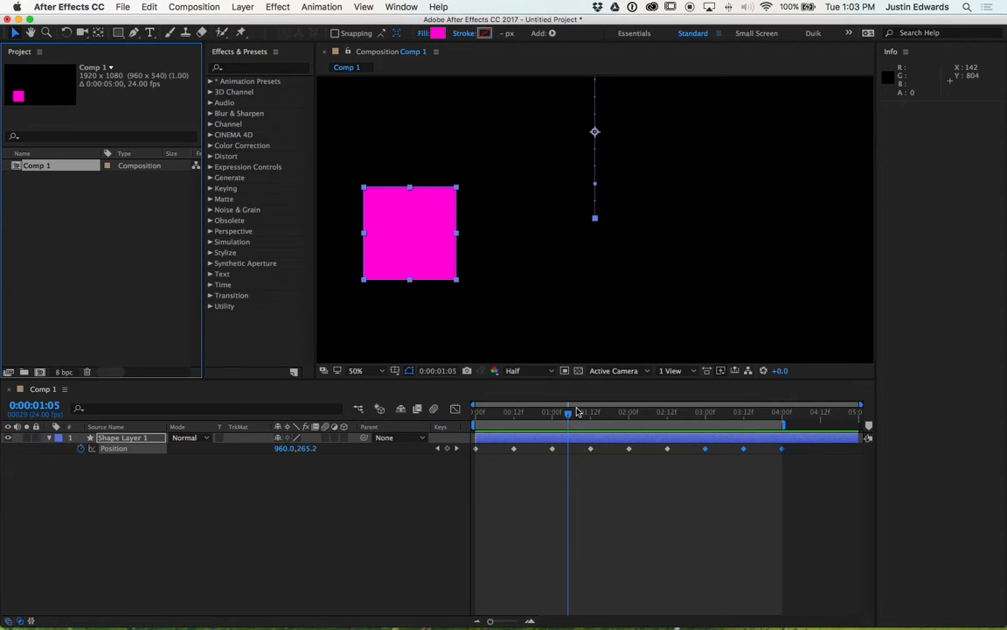
Scrub between 0:00:00:18 and 0:00:01:14 and extend the work area's end to 0:00:04:15
{"action": "left_click", "coordinate": [515, 413]}
{"action": "left_click", "coordinate": [535, 416]}
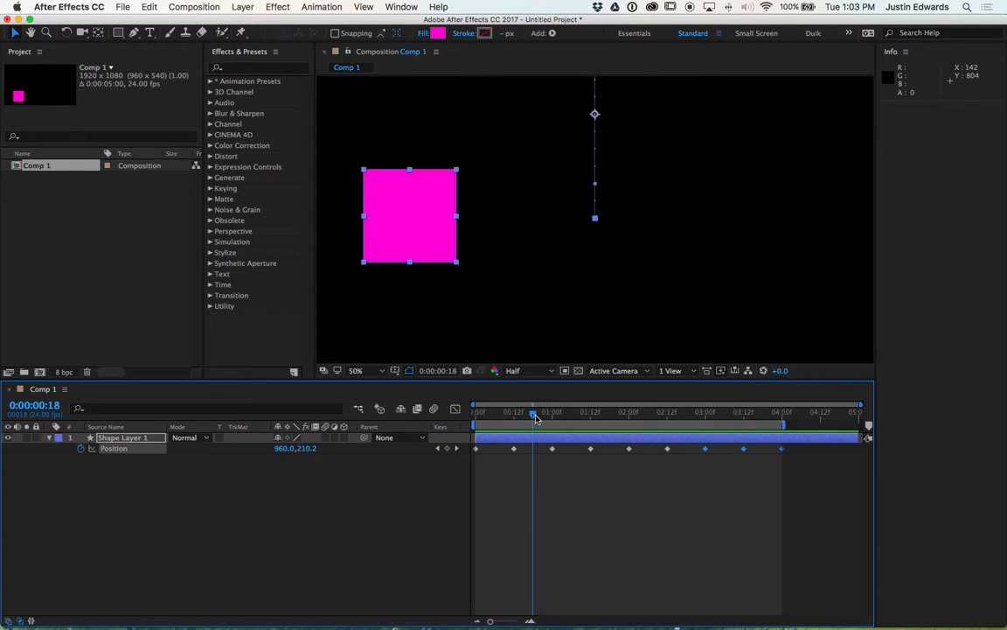
{"action": "left_click", "coordinate": [599, 416]}
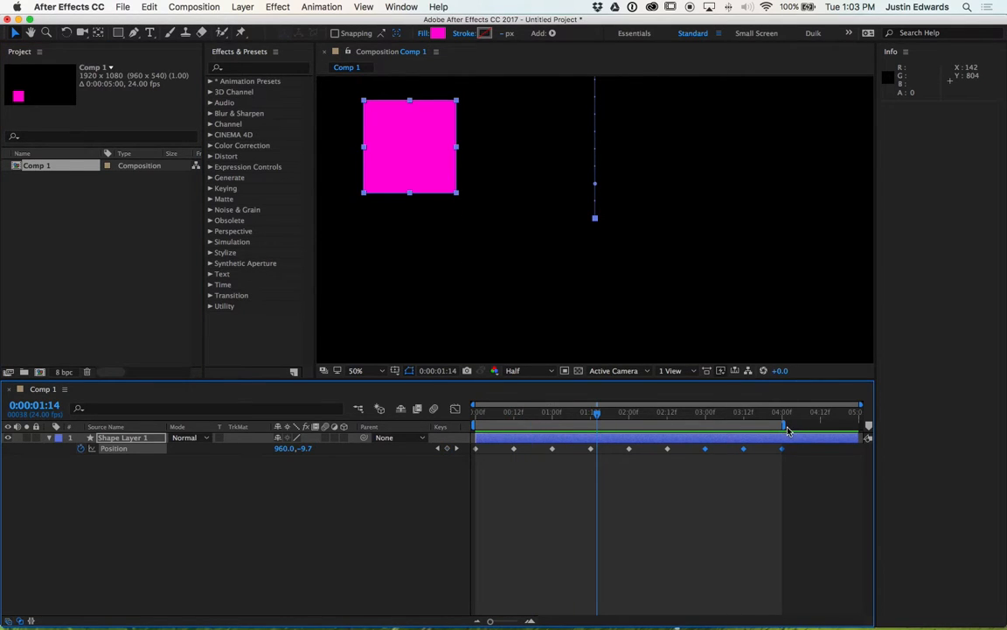
{"action": "left_click_drag", "start_coordinate": [787, 426], "coordinate": [806, 426]}
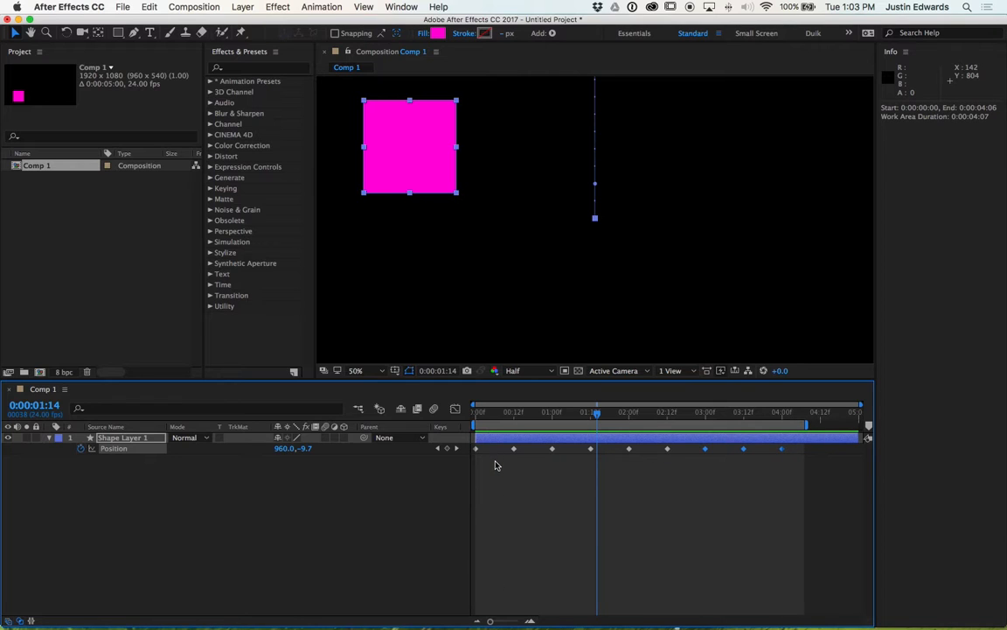
{"action": "left_click", "coordinate": [546, 412]}
{"action": "left_click", "coordinate": [562, 415]}
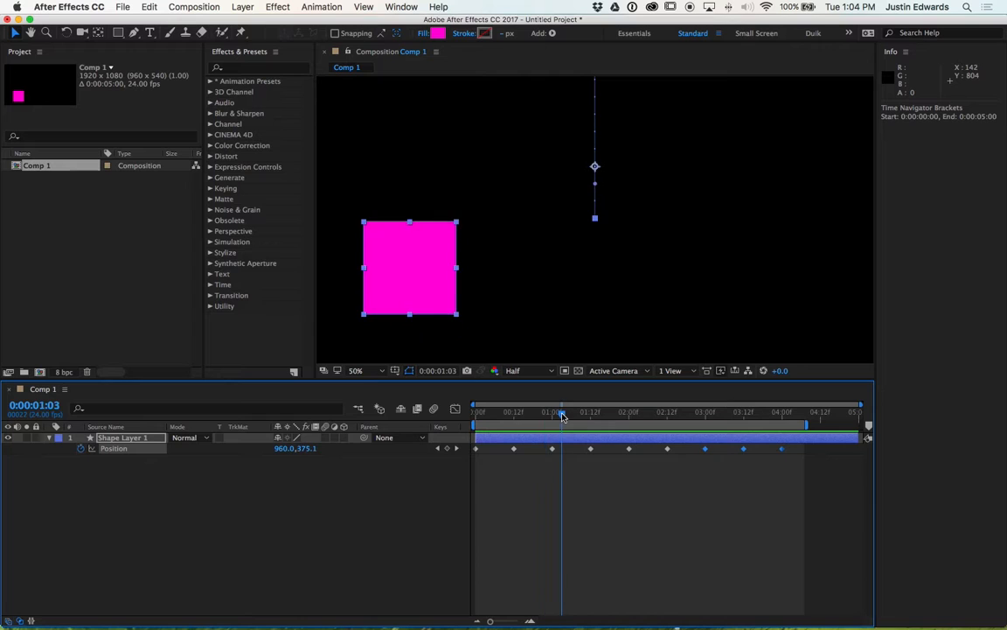
{"action": "left_click", "coordinate": [582, 416]}
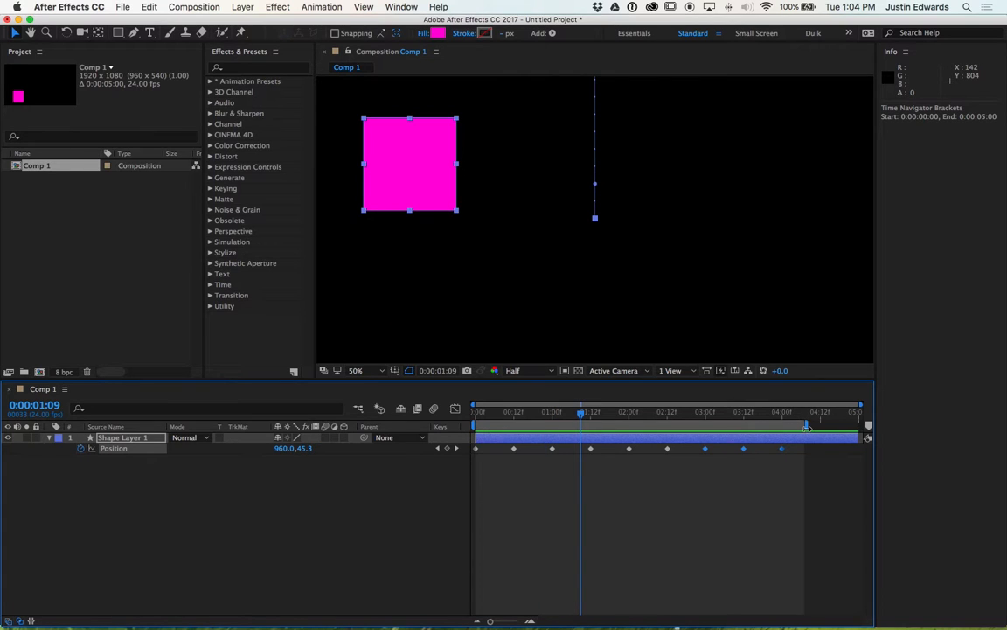
{"action": "left_click_drag", "start_coordinate": [806, 427], "coordinate": [835, 426]}
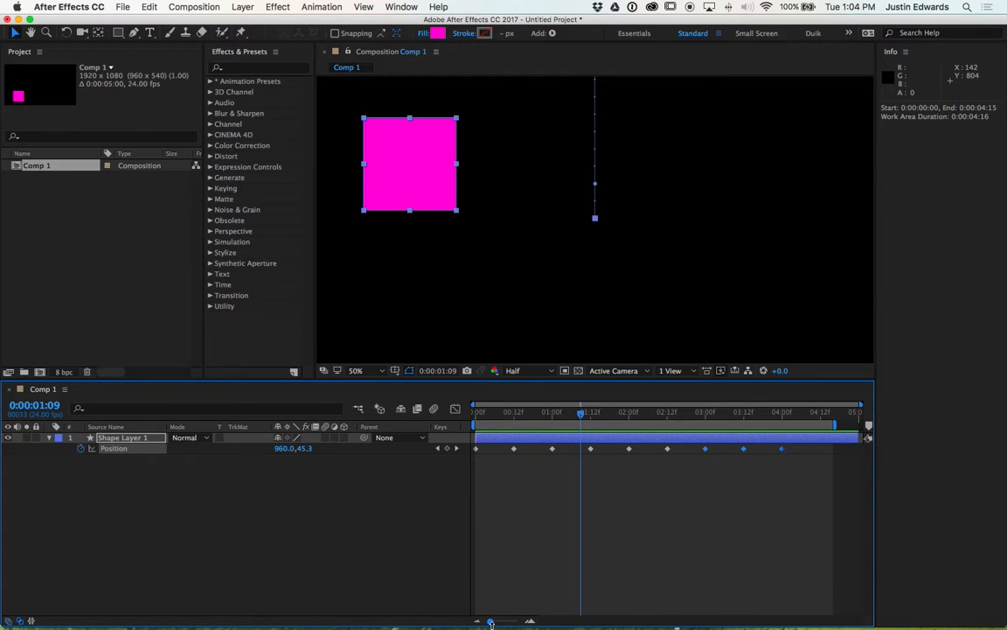
{"action": "mouse_move", "coordinate": [490, 622]}
{"action": "left_mouse_down"}
{"action": "mouse_move", "coordinate": [517, 623]}
{"action": "mouse_move", "coordinate": [485, 626]}
{"action": "left_mouse_up"}
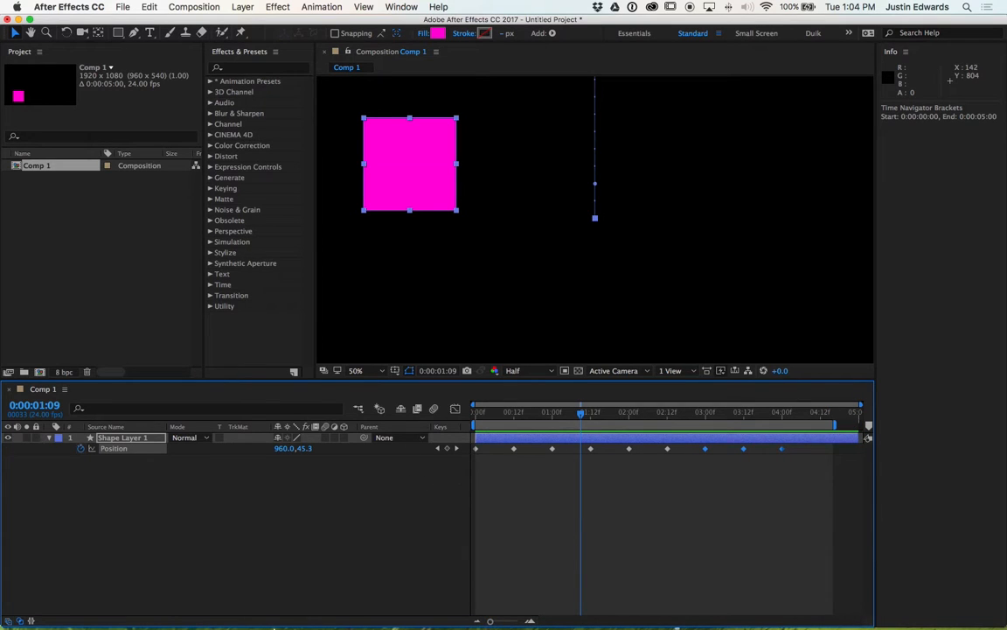
Enlarge the composition view and inspect Comp 1's background color in its composition settings without changing it
{"action": "mouse_move", "coordinate": [263, 606]}
{"action": "left_click_drag", "start_coordinate": [358, 381], "coordinate": [358, 466]}
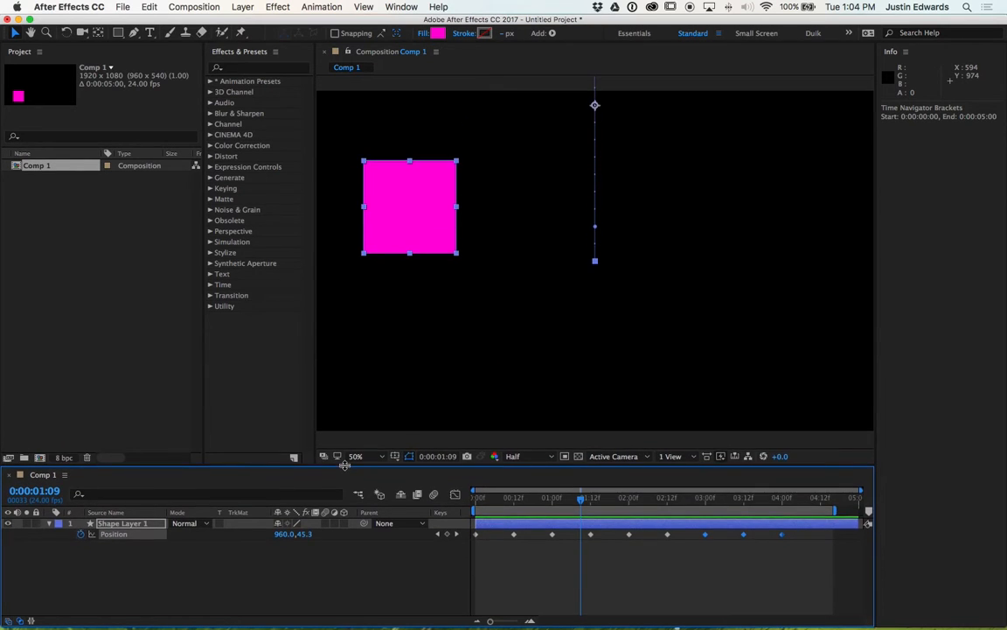
{"action": "right_click", "coordinate": [27, 165]}
{"action": "left_click", "coordinate": [382, 230]}
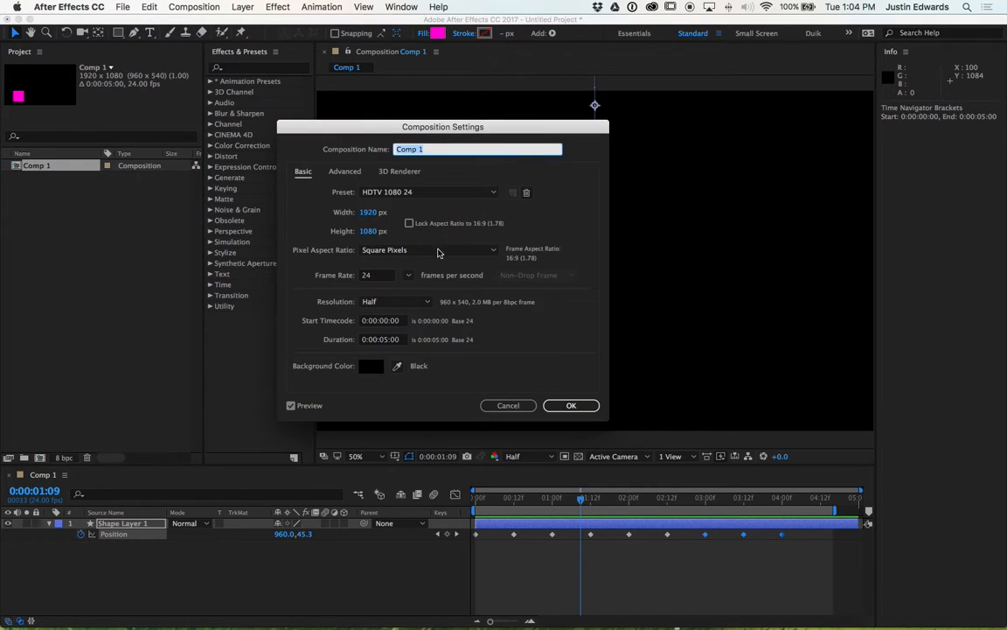
{"action": "left_click", "coordinate": [369, 367]}
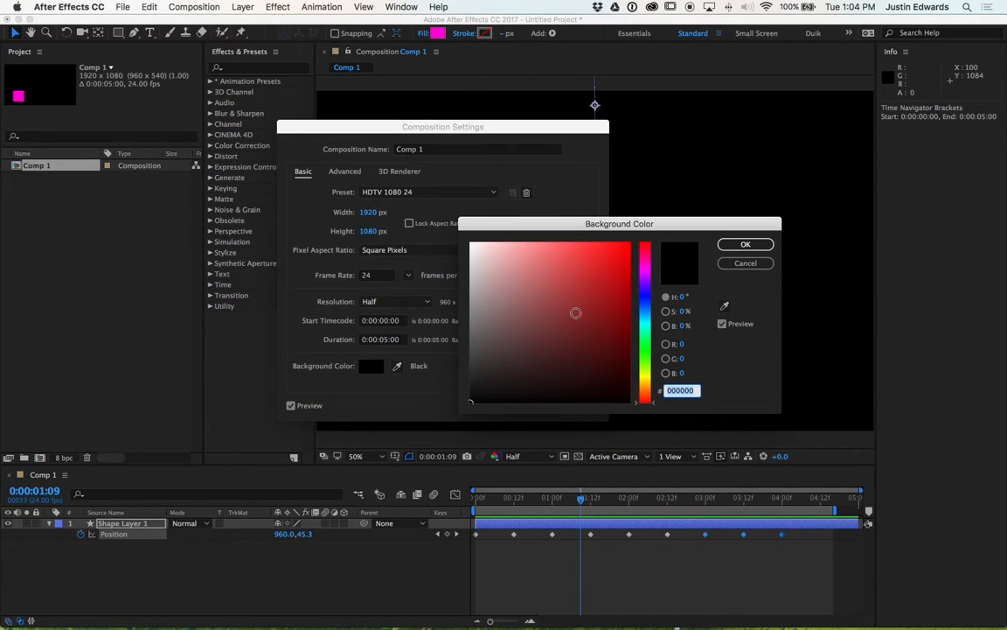
{"action": "left_click", "coordinate": [767, 262]}
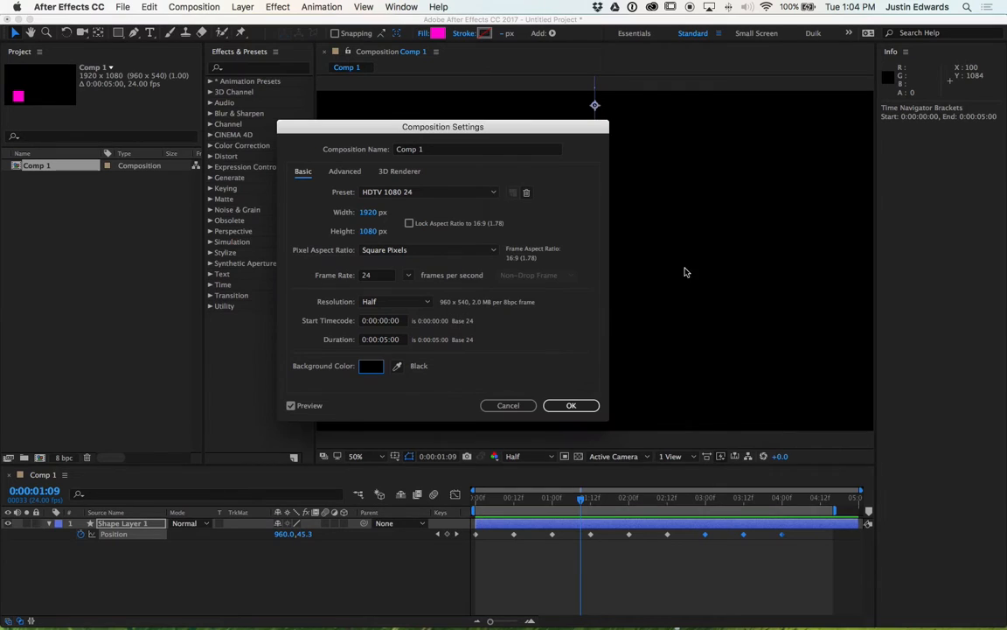
{"action": "left_click", "coordinate": [503, 404]}
View the Position curves in the Graph Editor and return to the layer bar view
{"action": "left_click", "coordinate": [456, 495]}
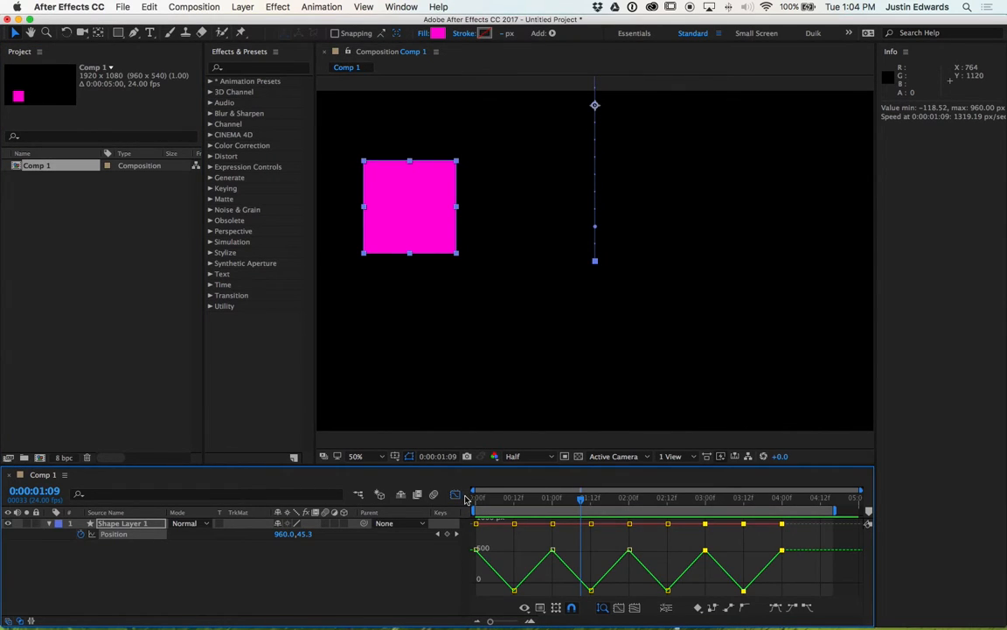
{"action": "left_click", "coordinate": [455, 496]}
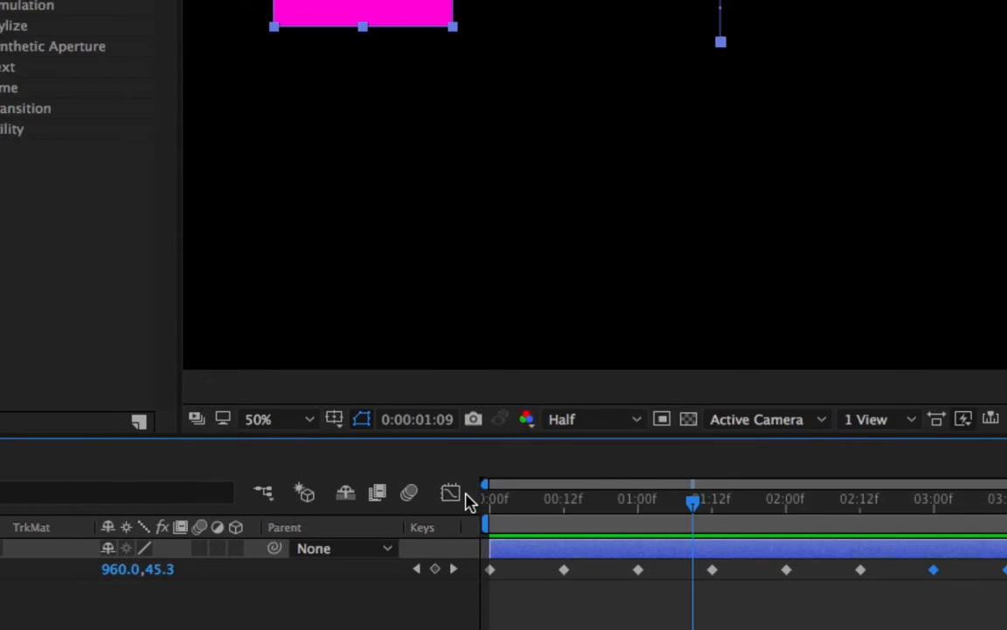
{"action": "left_click", "coordinate": [453, 495]}
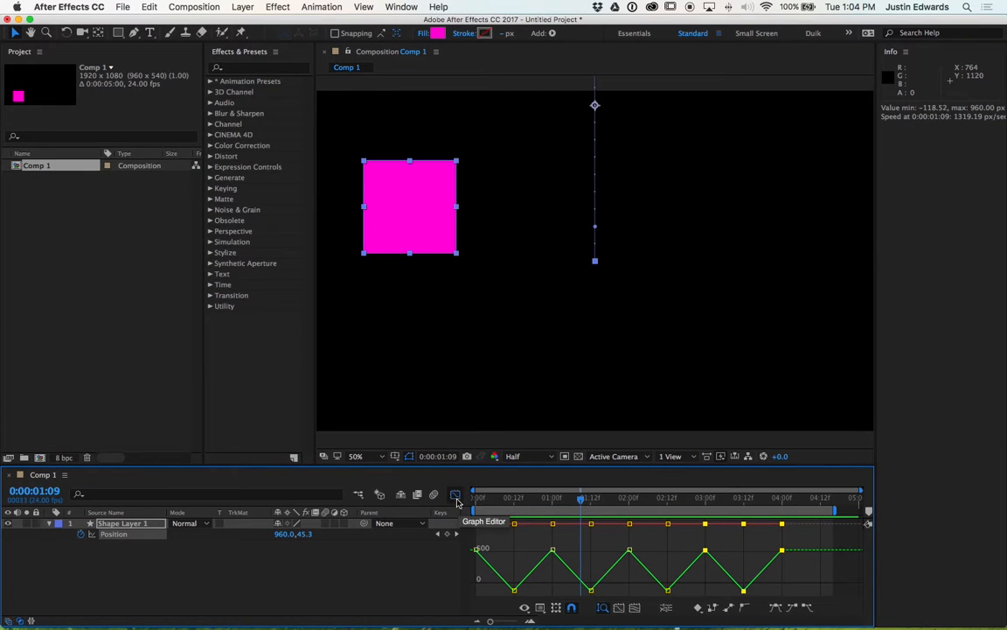
{"action": "left_click", "coordinate": [447, 492]}
Delete all repeated Position keyframes of Shape Layer 1 after 0:00:01:00
{"action": "left_click_drag", "start_coordinate": [457, 468], "coordinate": [444, 413]}
{"action": "left_click", "coordinate": [531, 341]}
{"action": "scroll", "coordinate": [531, 342], "scroll_direction": "down", "scroll_amount": 2}
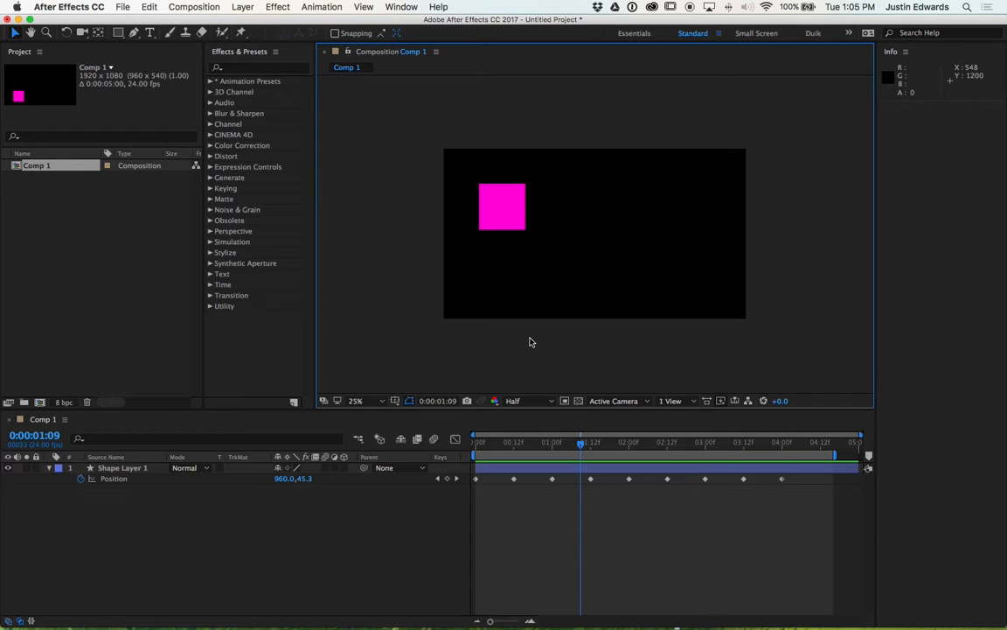
{"action": "left_click_drag", "start_coordinate": [800, 501], "coordinate": [579, 481]}
{"action": "key", "text": "Delete"}
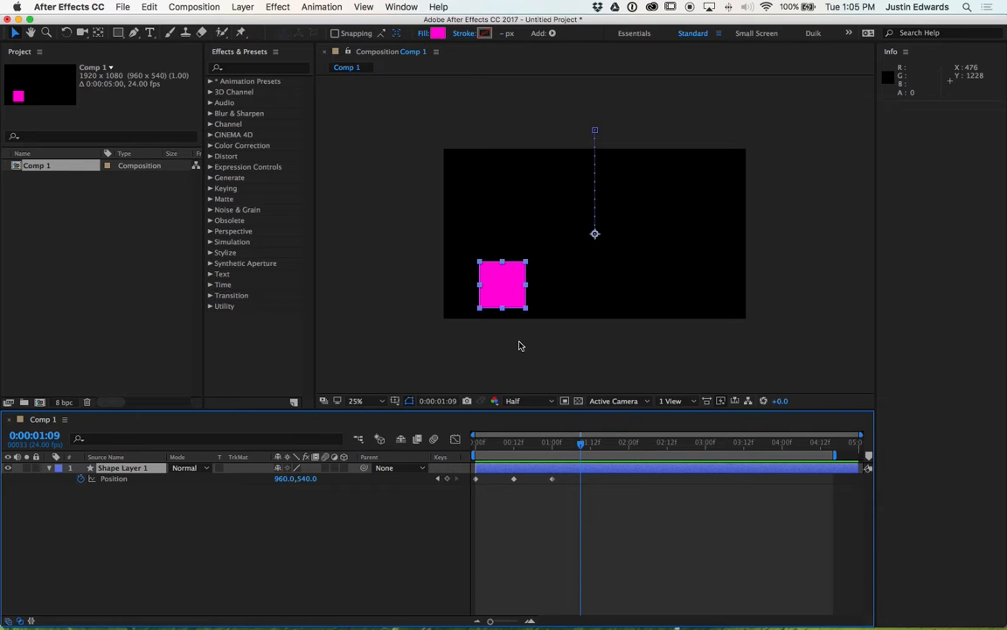
Trim the work area's end to the third Position keyframe at 0:00:01:00 and preview the bounce
{"action": "left_click", "coordinate": [557, 444]}
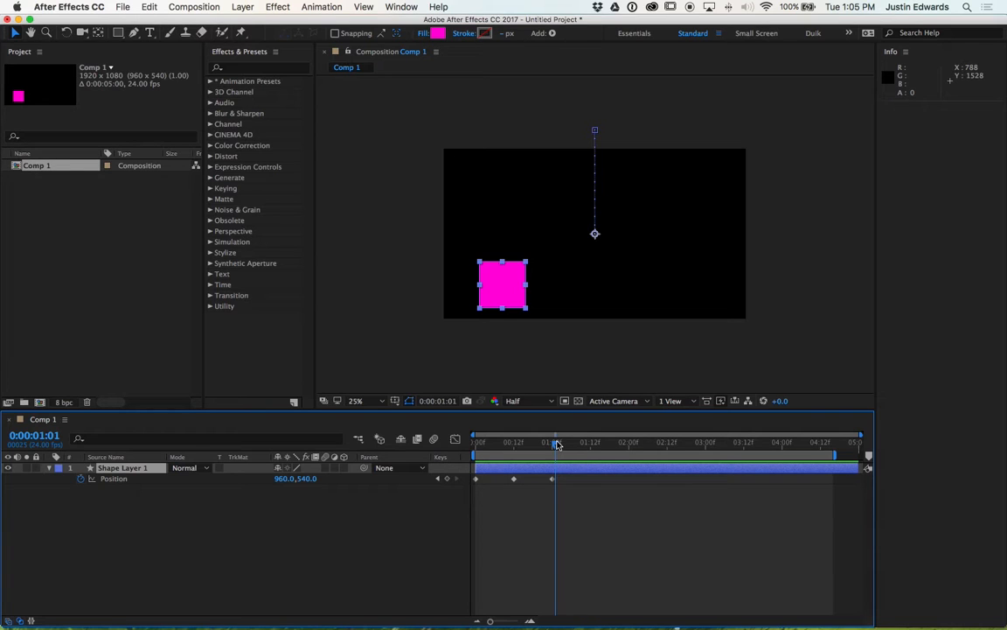
{"action": "left_click_drag", "start_coordinate": [557, 443], "coordinate": [552, 444]}
{"action": "key", "text": "space"}
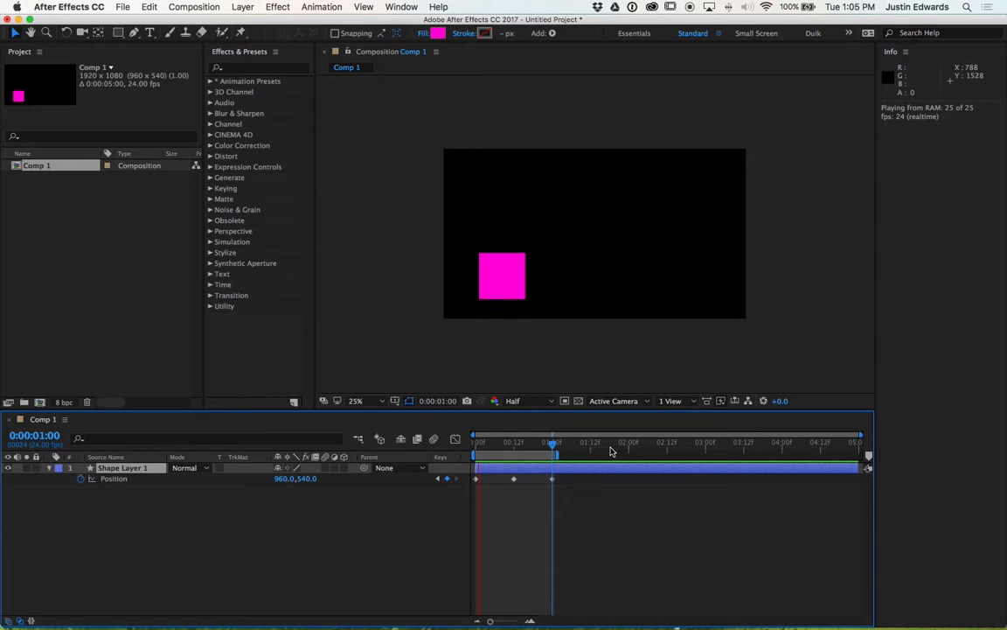
{"action": "key", "text": "space"}
Move to 0:00:00:11, preview the shortened bounce loop again and stop playback
{"action": "left_click", "coordinate": [511, 446]}
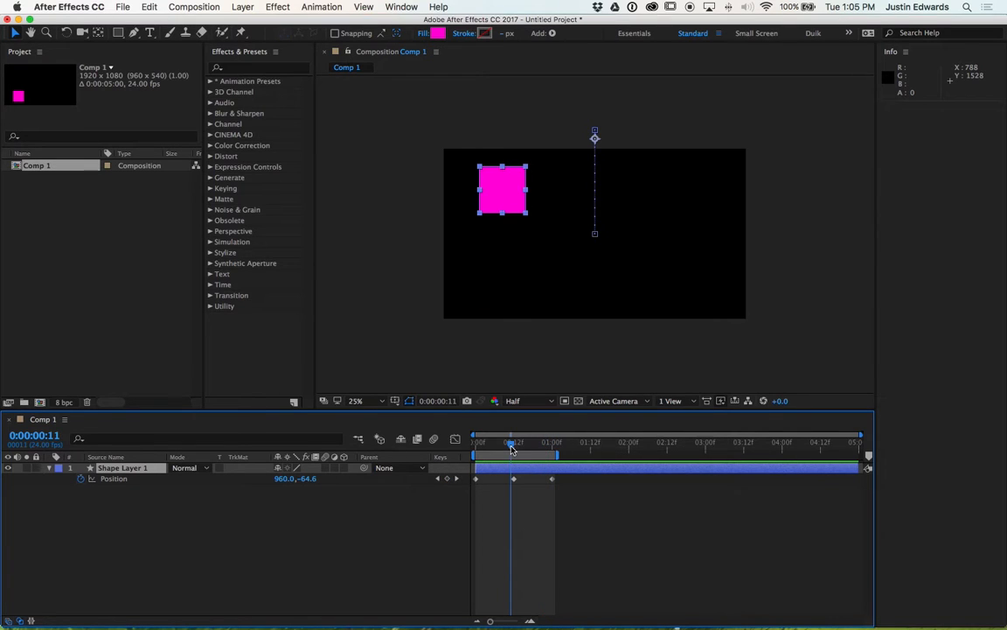
{"action": "key", "text": "space"}
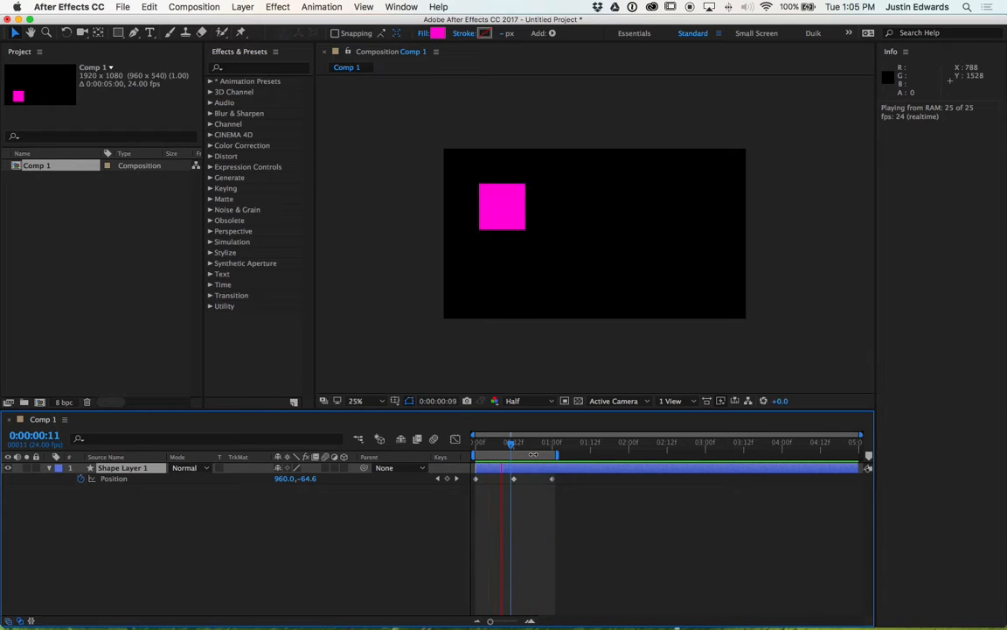
{"action": "key", "text": "space"}
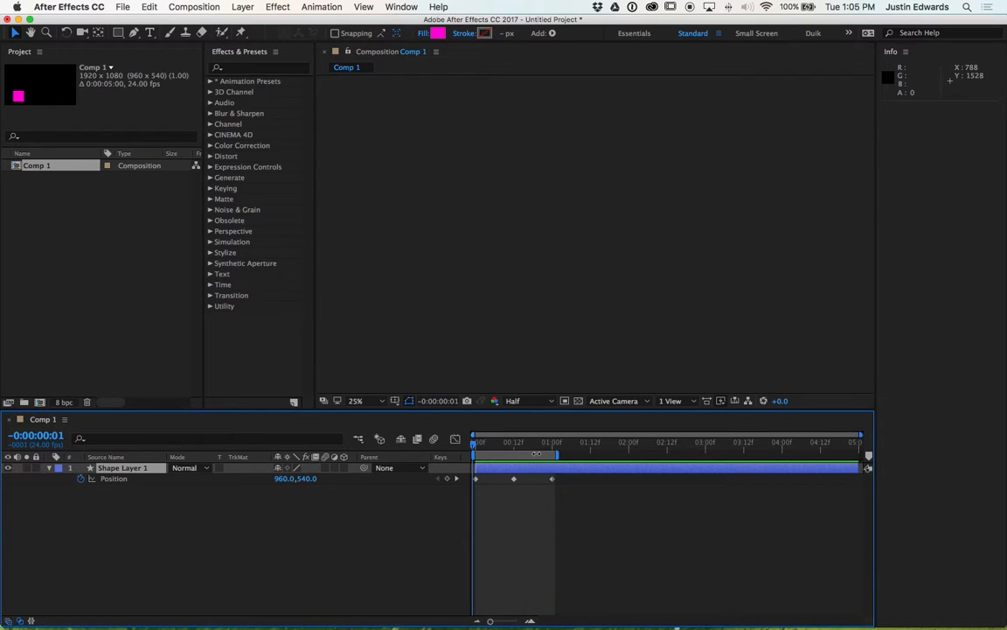
Move to 0:00:00:01 and apply Easy Ease to all three Position keyframes of Shape Layer 1
{"action": "left_click_drag", "start_coordinate": [529, 449], "coordinate": [479, 442]}
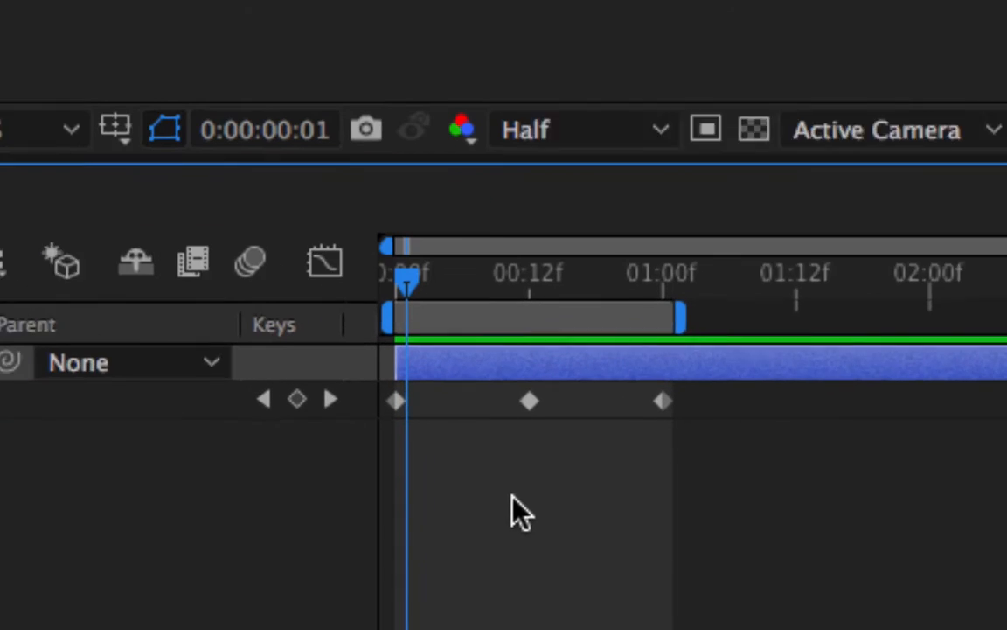
{"action": "left_click_drag", "start_coordinate": [762, 436], "coordinate": [367, 385]}
{"action": "left_click", "coordinate": [683, 387]}
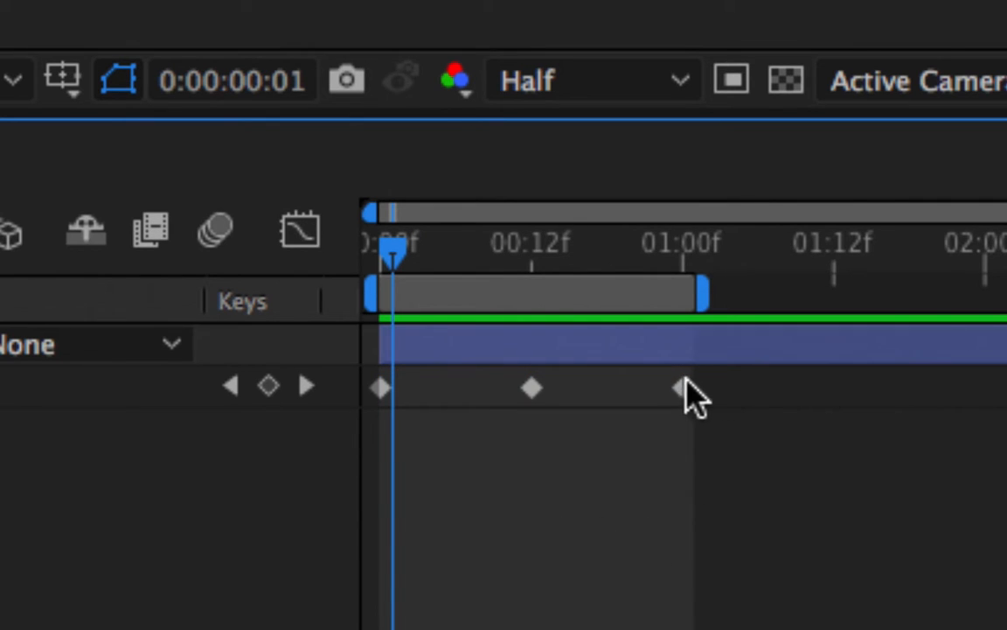
{"action": "left_click", "coordinate": [531, 387], "text": "shift"}
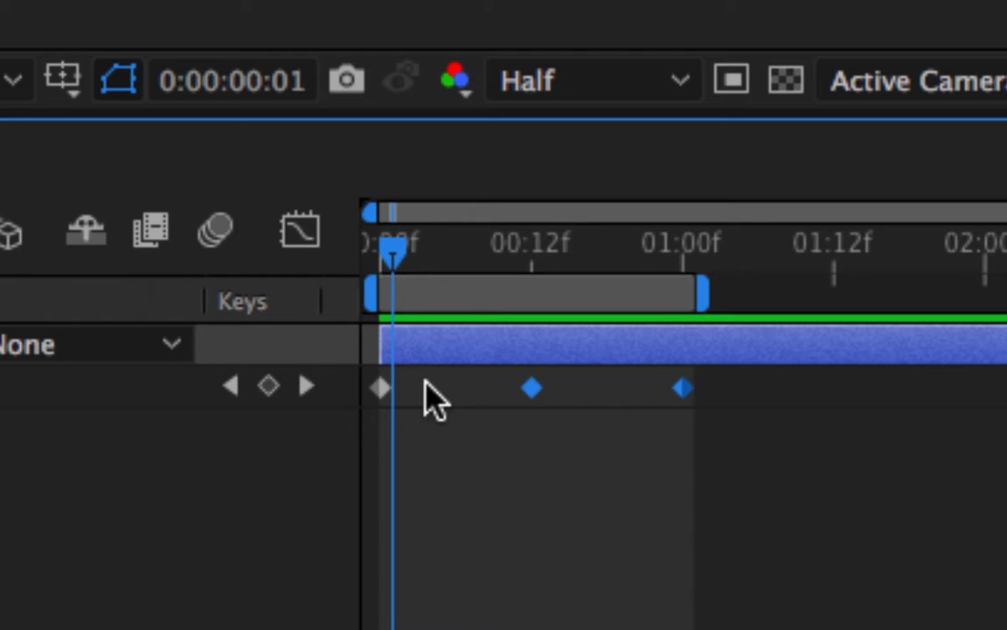
{"action": "left_click", "coordinate": [384, 387], "text": "shift"}
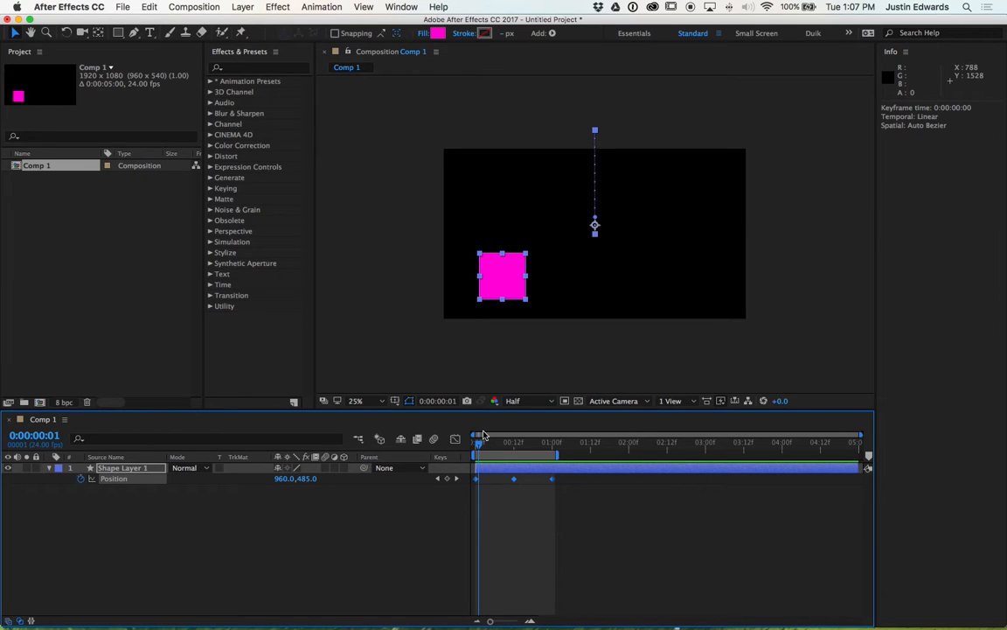
{"action": "left_click", "coordinate": [273, 6]}
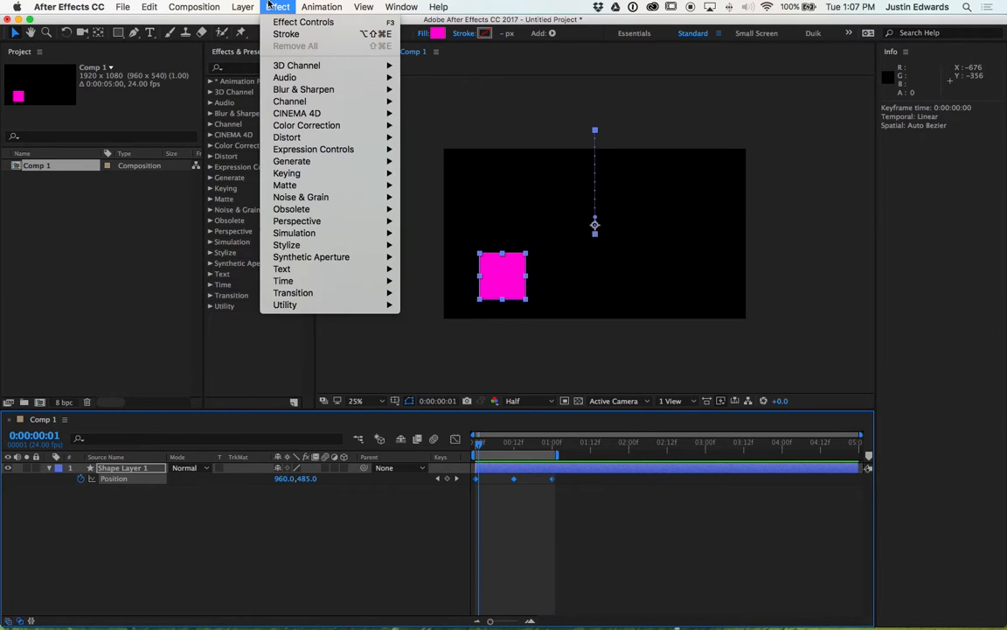
{"action": "mouse_move", "coordinate": [246, 6]}
{"action": "mouse_move", "coordinate": [301, 4]}
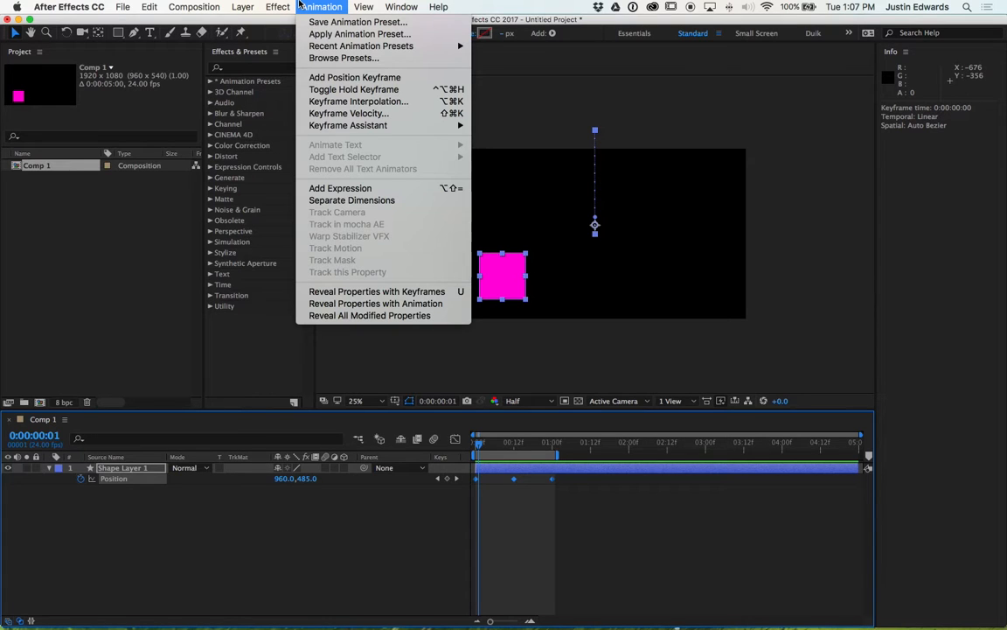
{"action": "mouse_move", "coordinate": [433, 6]}
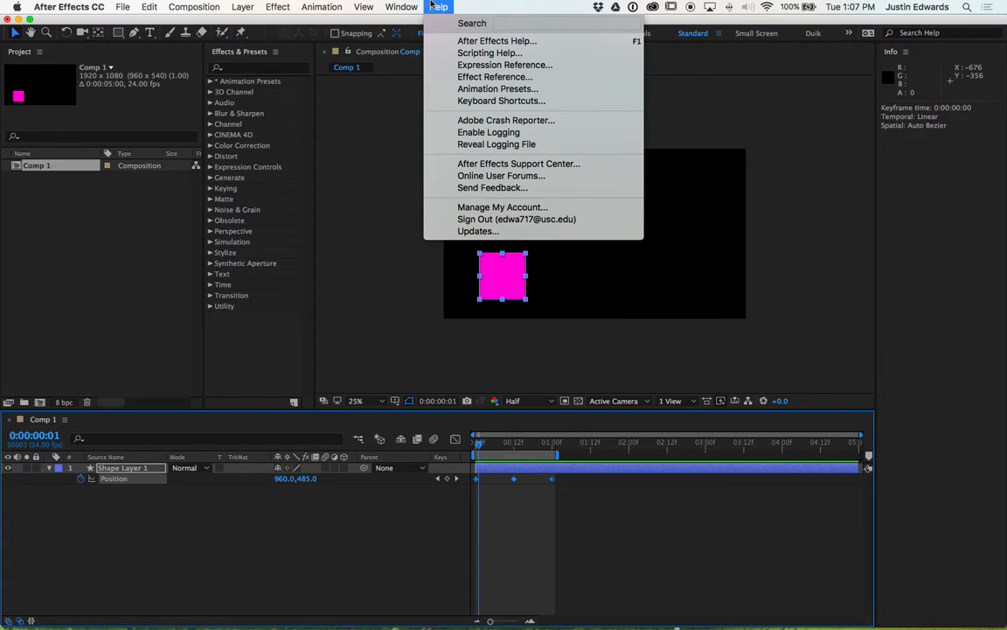
{"action": "type", "text": "eas"}
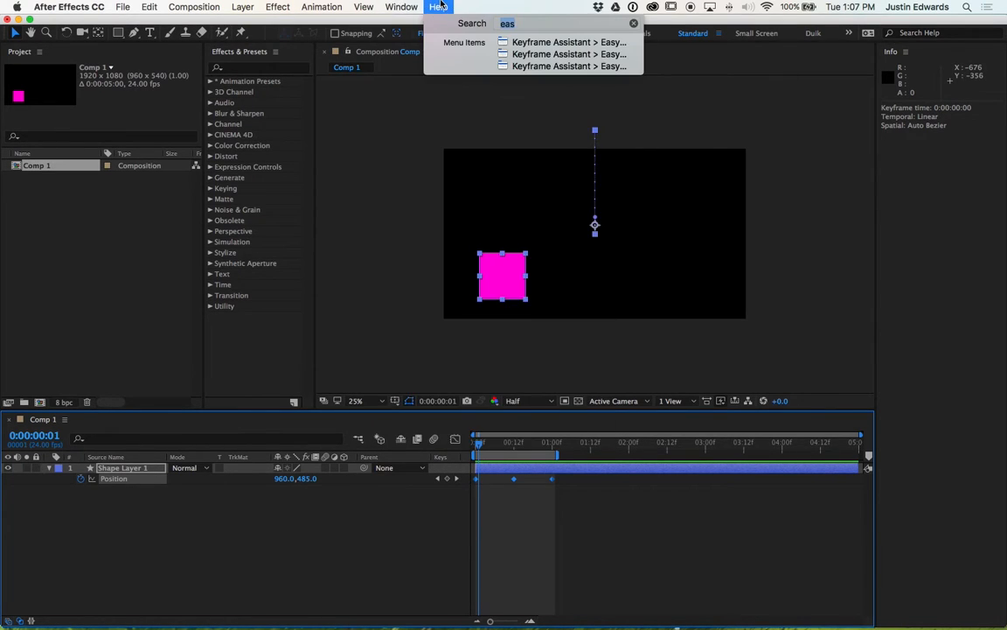
{"action": "left_click", "coordinate": [277, 6]}
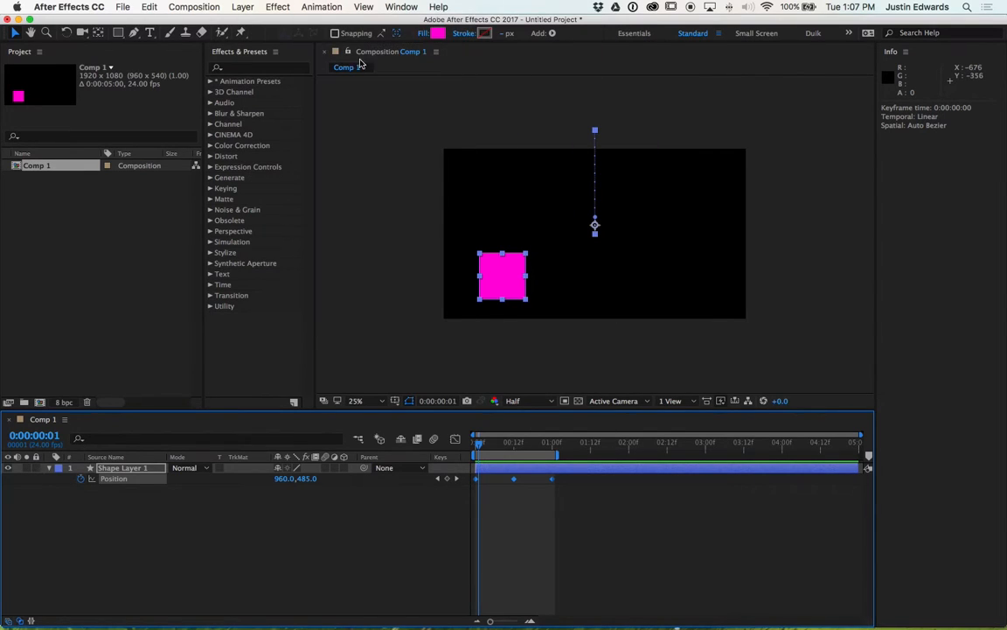
{"action": "left_click", "coordinate": [305, 6]}
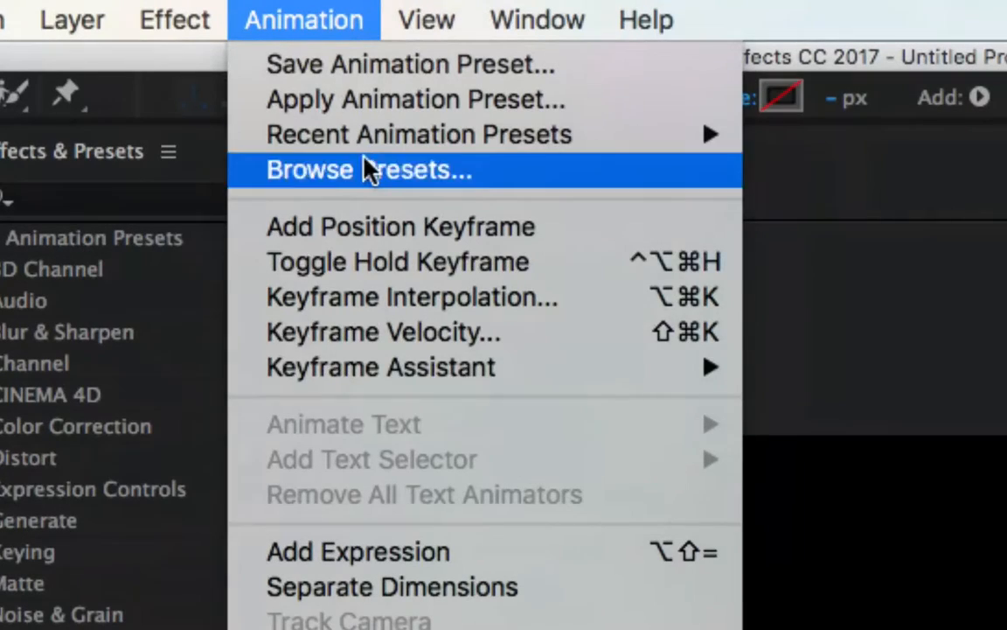
{"action": "mouse_move", "coordinate": [551, 377]}
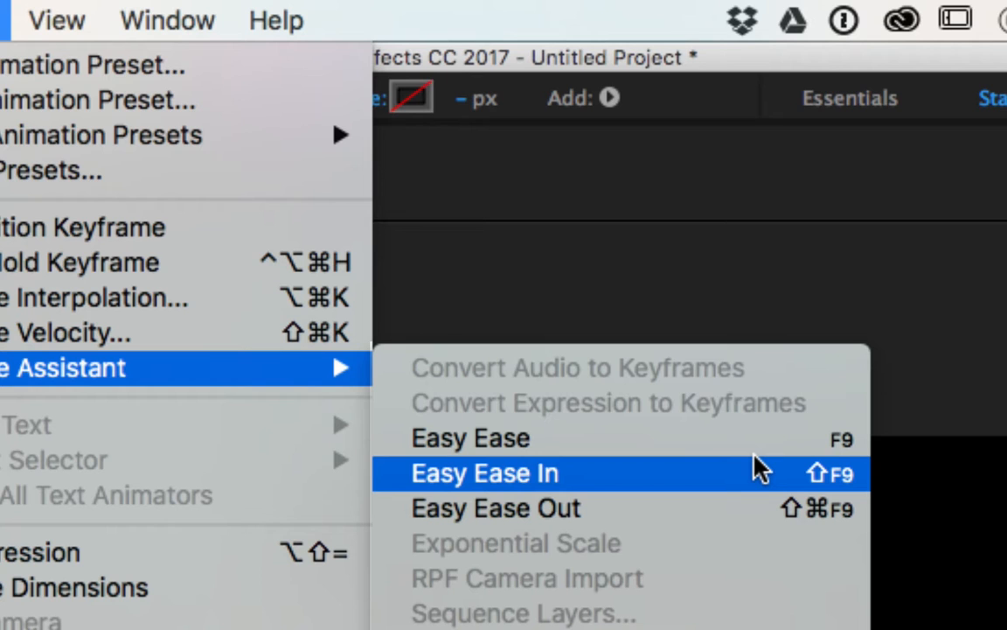
{"action": "left_click", "coordinate": [629, 437]}
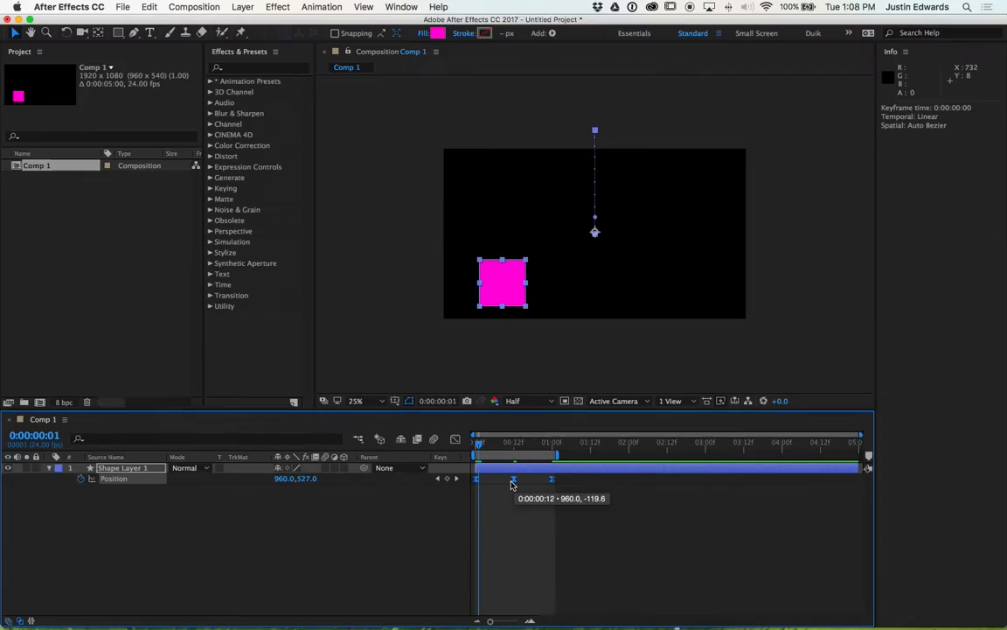
Reselect the three Position keyframes and review the Keyframe Assistant's Easy Ease commands without applying one
{"action": "left_click", "coordinate": [673, 410]}
{"action": "left_click_drag", "start_coordinate": [586, 512], "coordinate": [473, 474]}
{"action": "left_click", "coordinate": [308, 6]}
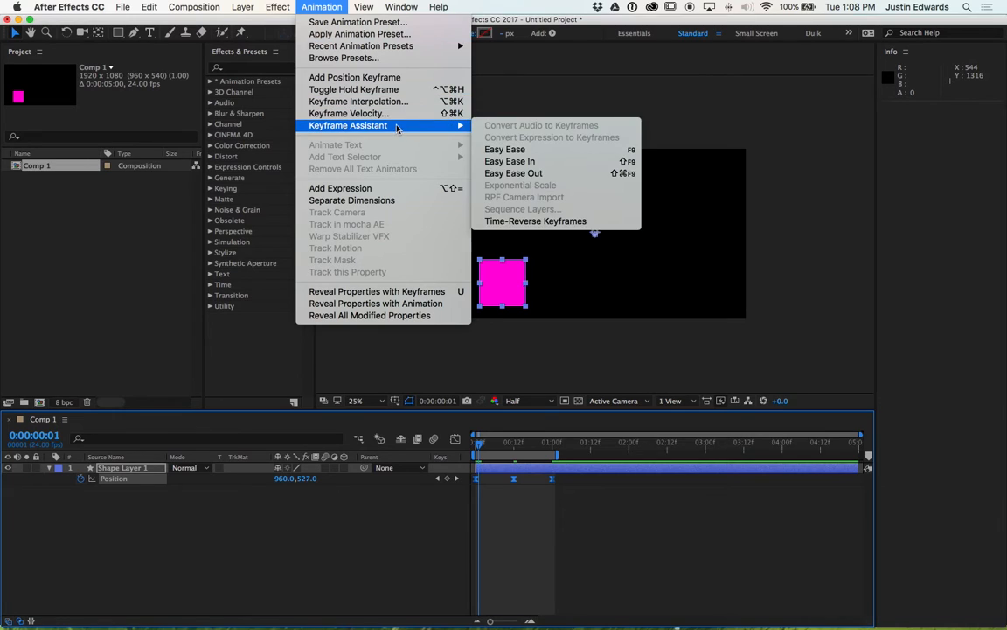
{"action": "mouse_move", "coordinate": [464, 127]}
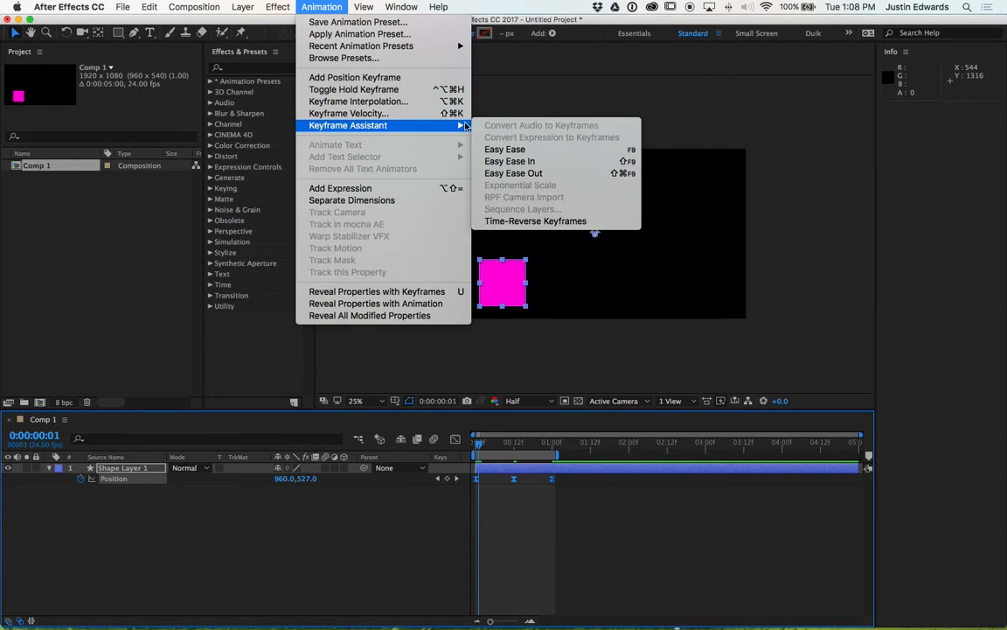
{"action": "left_click", "coordinate": [565, 151]}
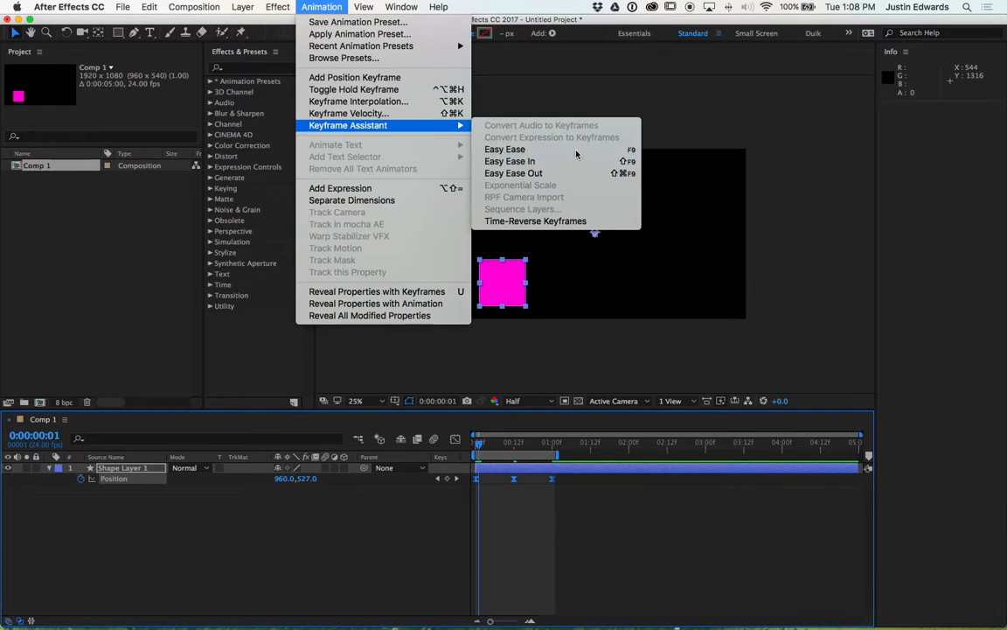
{"action": "left_click", "coordinate": [560, 517]}
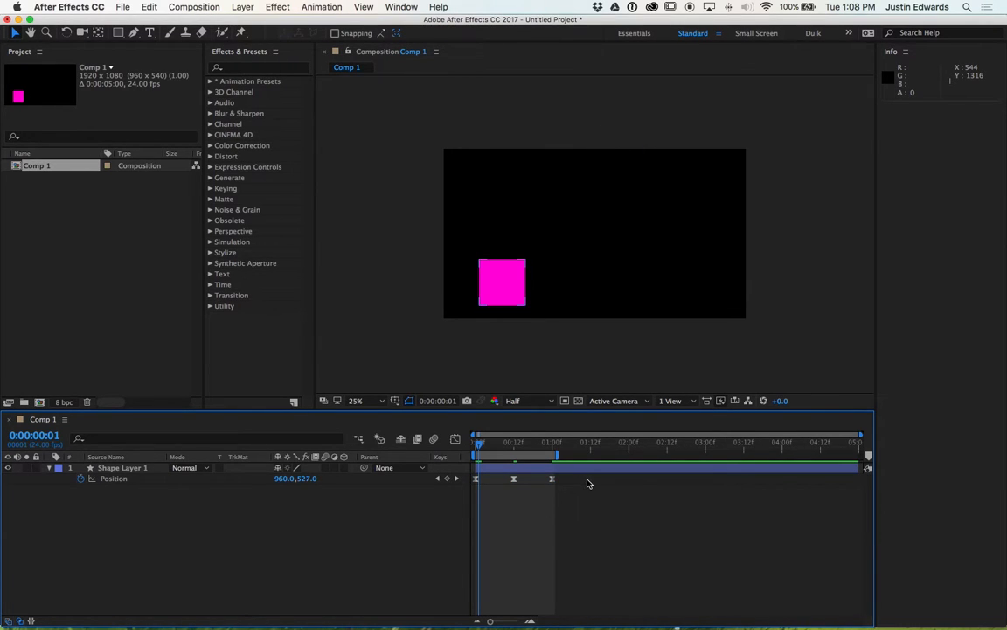
{"action": "left_click_drag", "start_coordinate": [568, 486], "coordinate": [470, 482]}
{"action": "left_click_drag", "start_coordinate": [619, 534], "coordinate": [471, 472]}
{"action": "left_click_drag", "start_coordinate": [595, 499], "coordinate": [475, 481]}
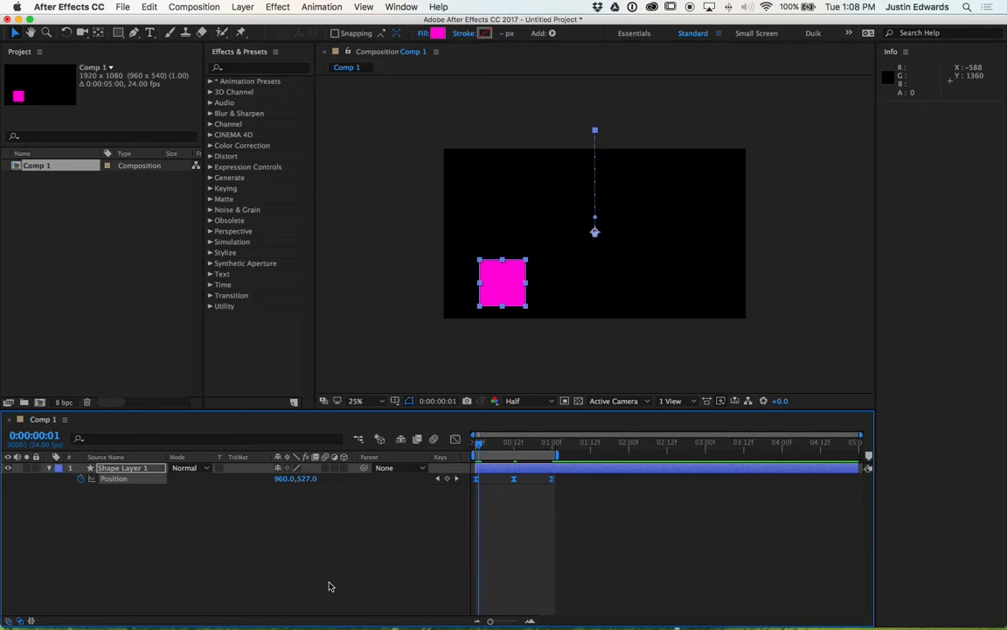
{"action": "left_click", "coordinate": [322, 7]}
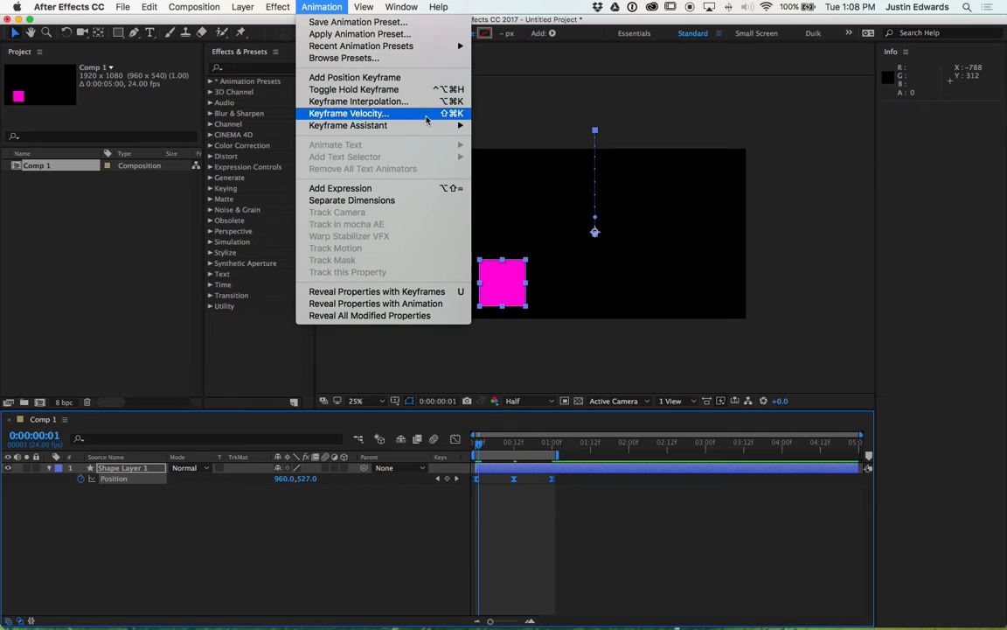
{"action": "mouse_move", "coordinate": [422, 129]}
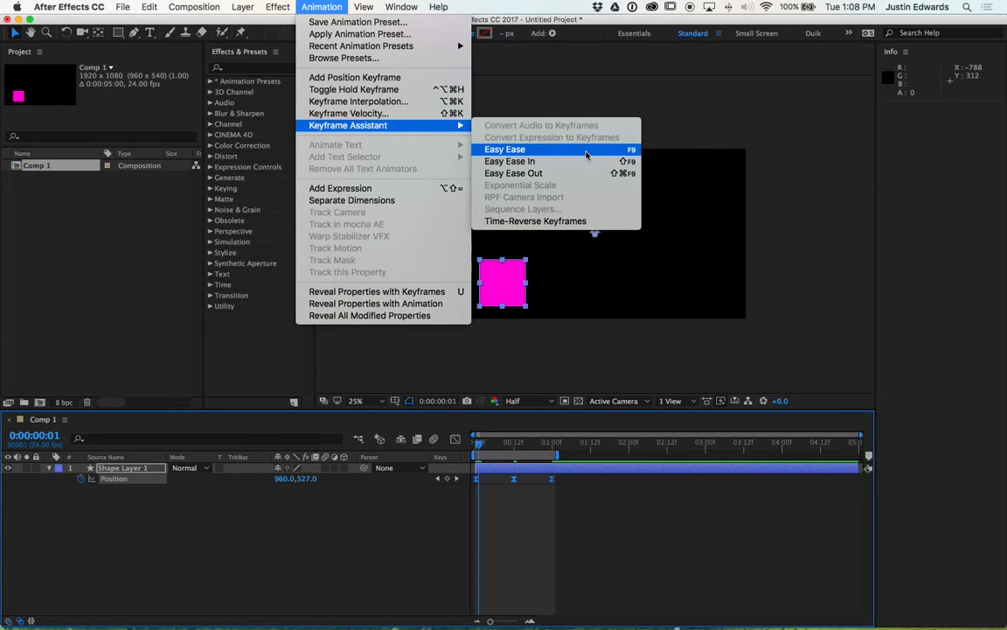
{"action": "left_click", "coordinate": [647, 509]}
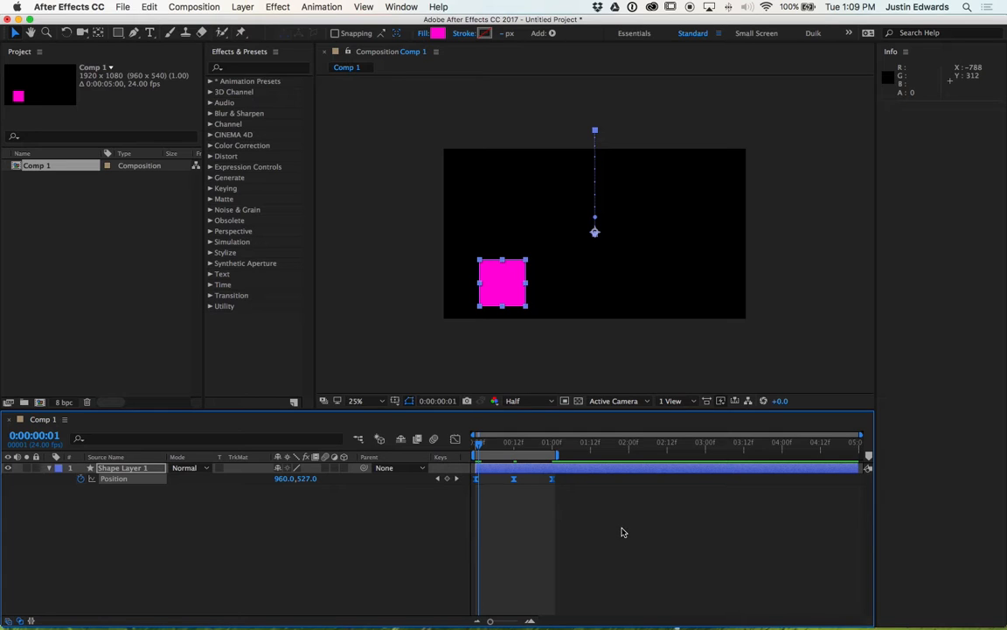
Preview the eased bounce, make the timeline area slightly taller and stop playback at 0:00:00:19
{"action": "key", "text": "space"}
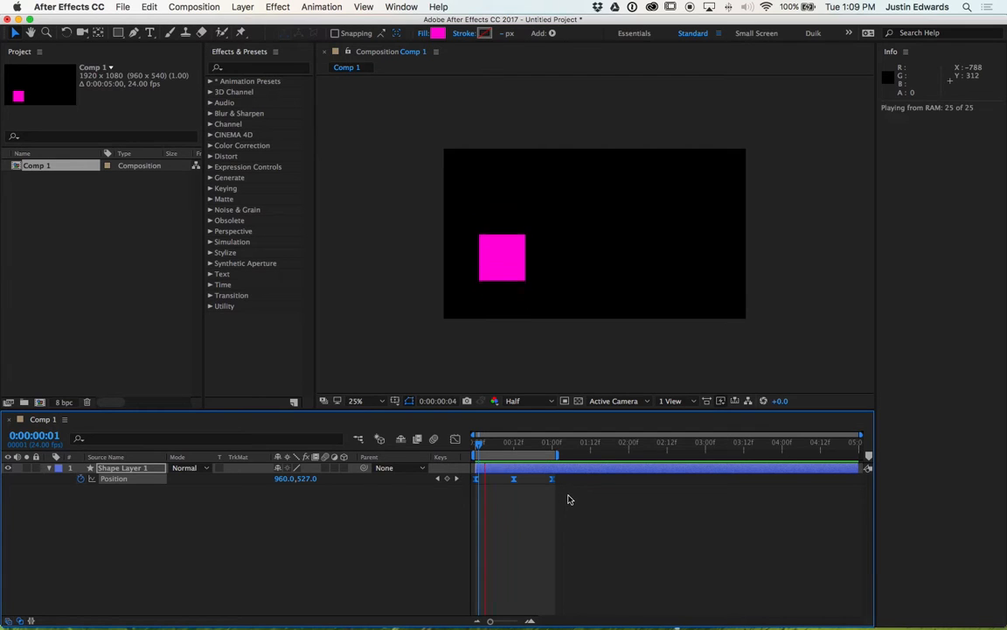
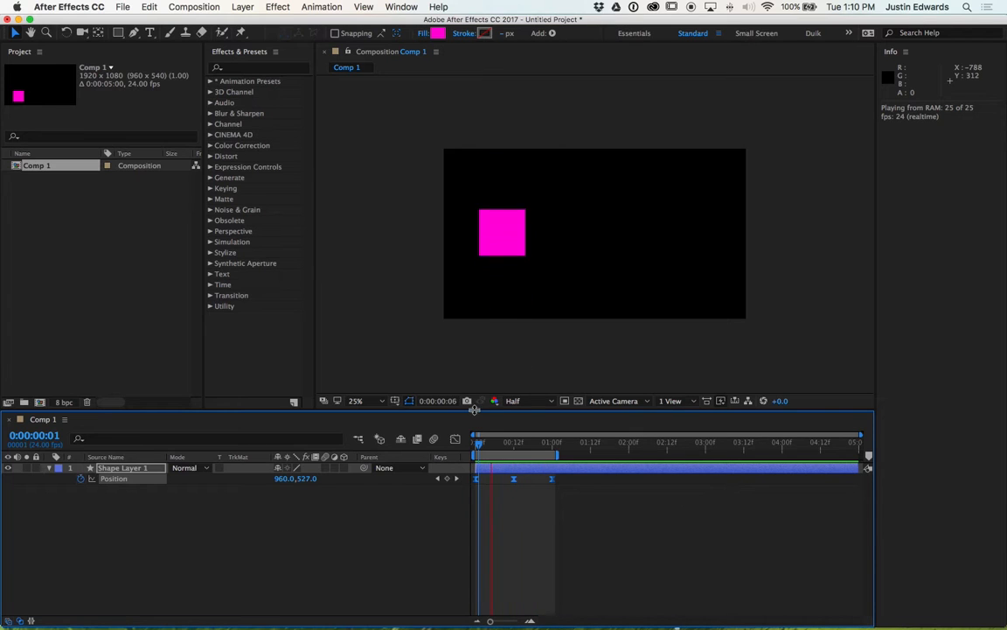
{"action": "left_click_drag", "start_coordinate": [474, 410], "coordinate": [471, 382]}
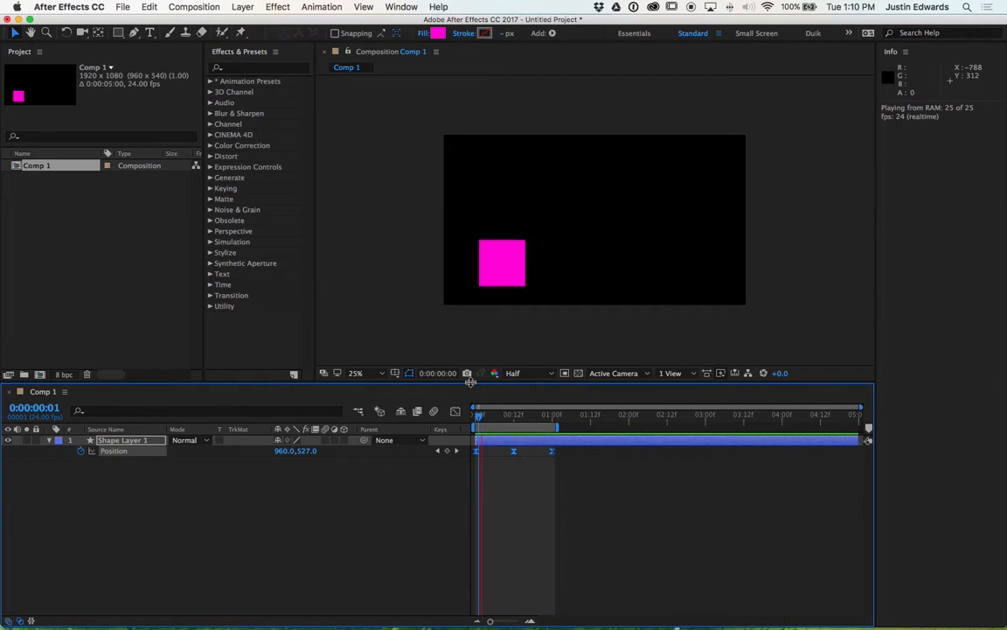
{"action": "key", "text": "space"}
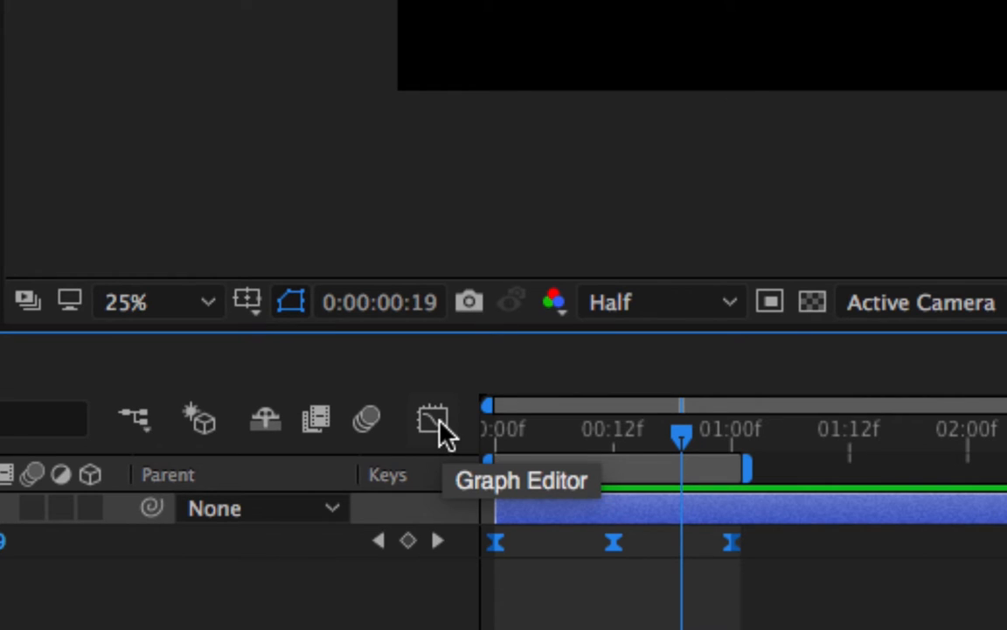
Examine the eased Position curves in the Graph Editor and briefly preview the bounce
{"action": "left_click", "coordinate": [439, 426]}
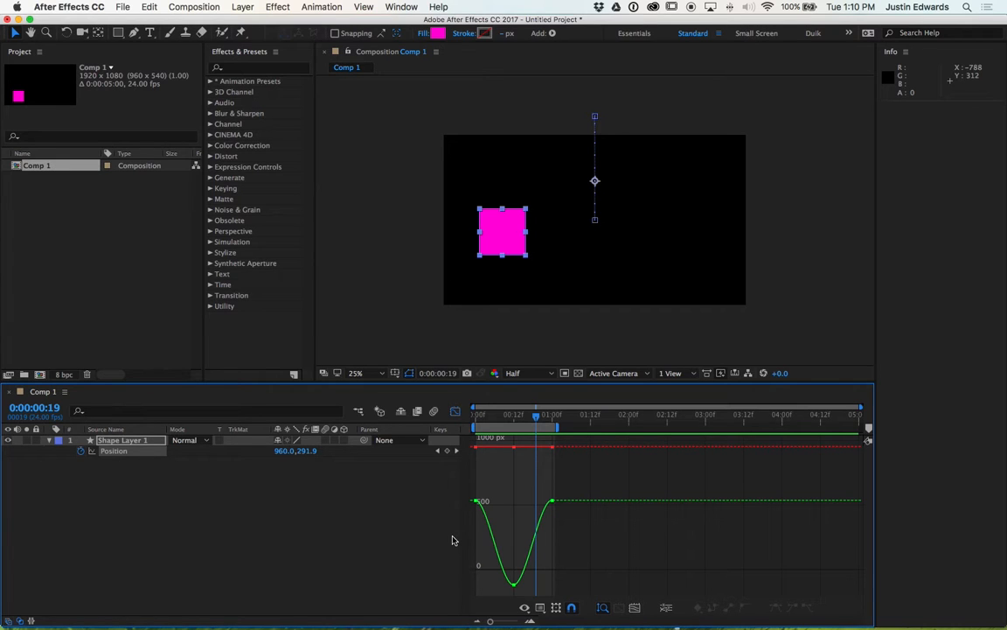
{"action": "key", "text": "space"}
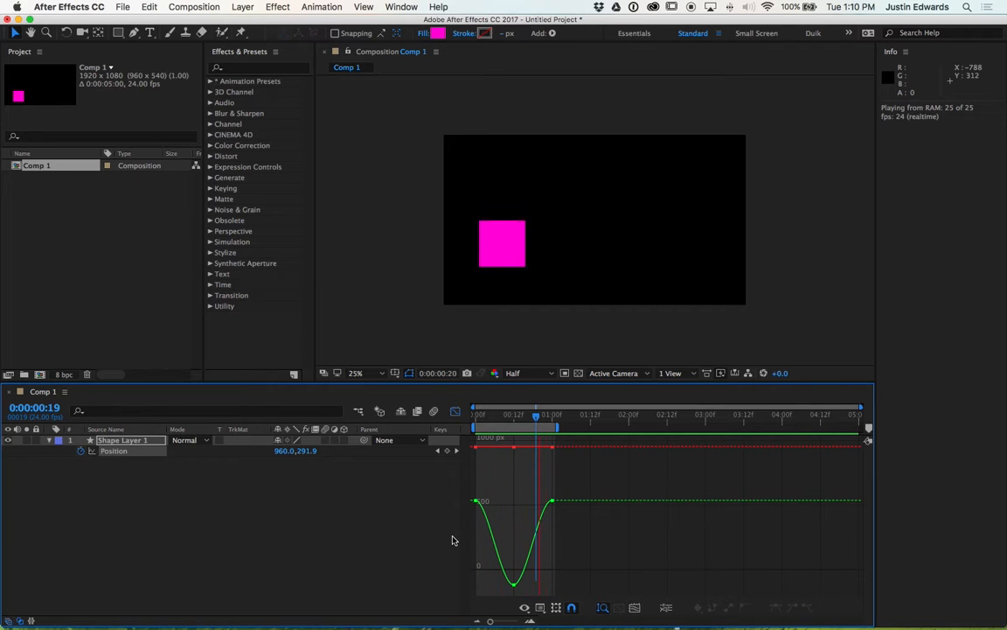
{"action": "key", "text": "space"}
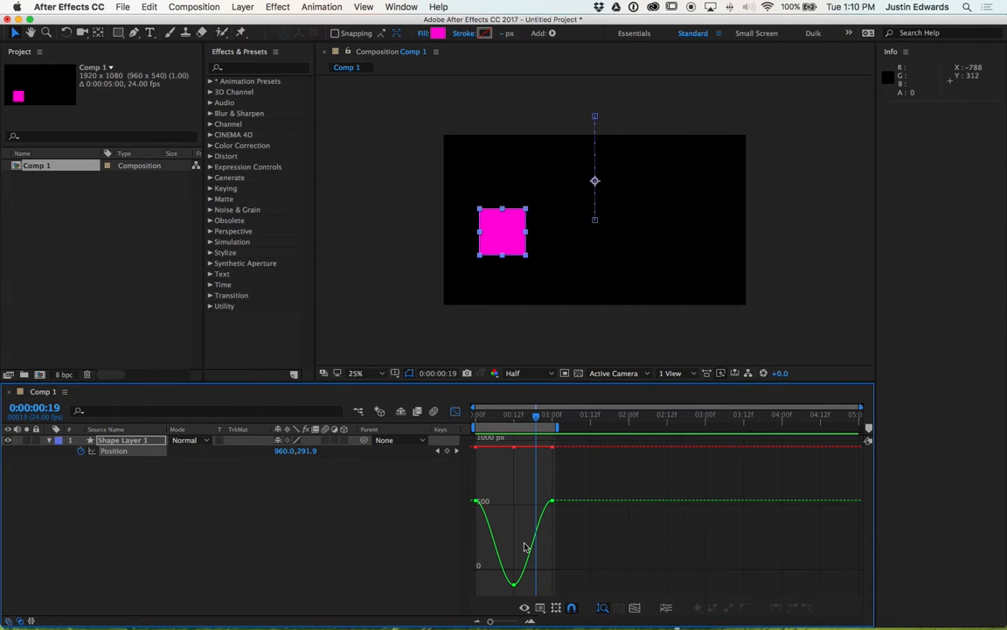
Return to the layer bar view and convert all three Position keyframes back to linear
{"action": "left_click", "coordinate": [455, 410]}
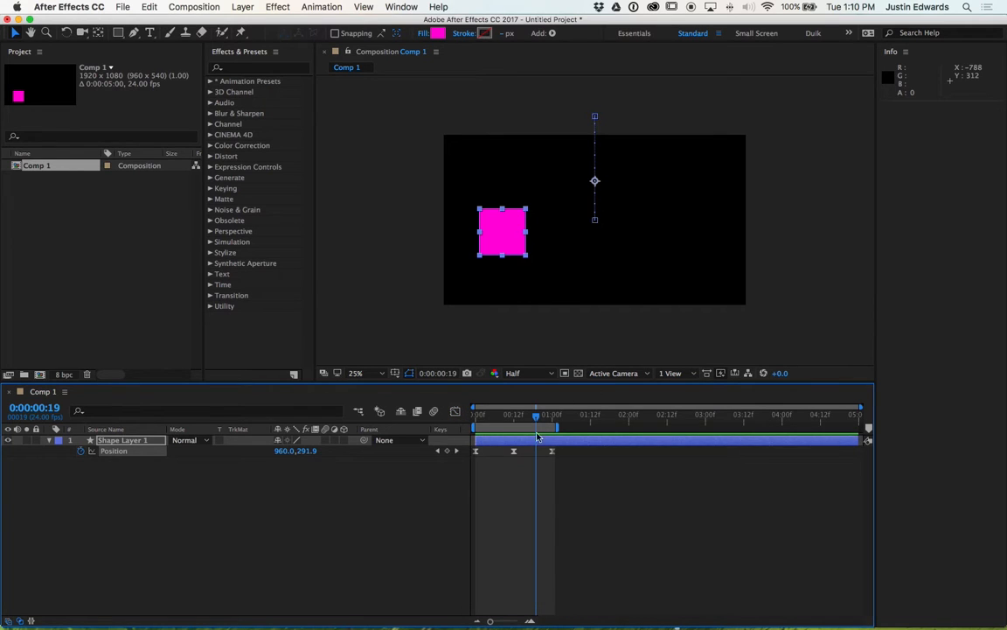
{"action": "left_click_drag", "start_coordinate": [578, 467], "coordinate": [472, 448]}
{"action": "left_click", "coordinate": [477, 451], "text": "super"}
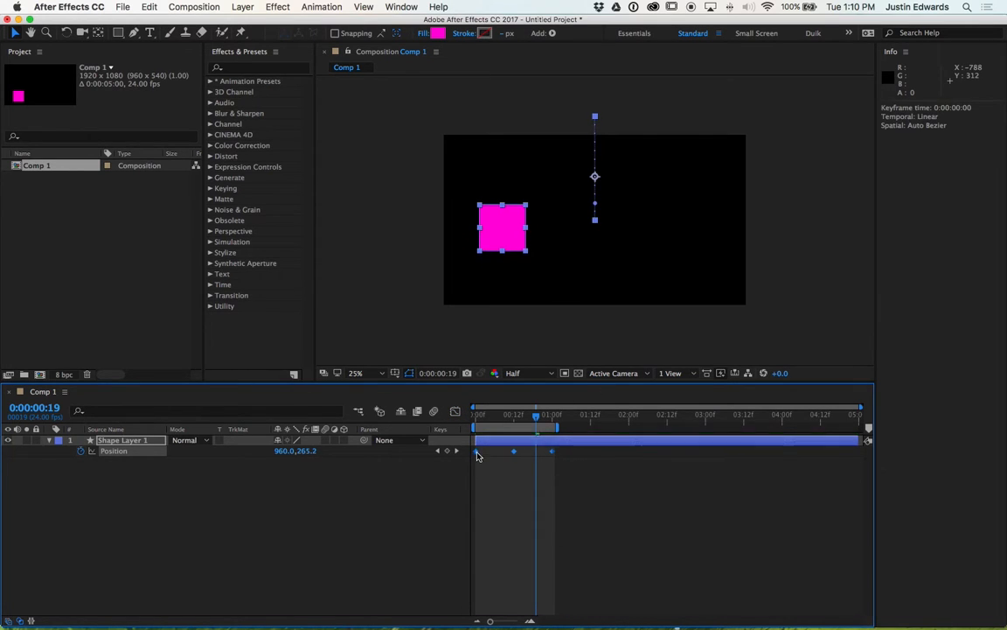
Inspect the linear Position curves in the Graph Editor and apply Easy Ease to all the Position keyframes there
{"action": "key", "text": "shift+F3"}
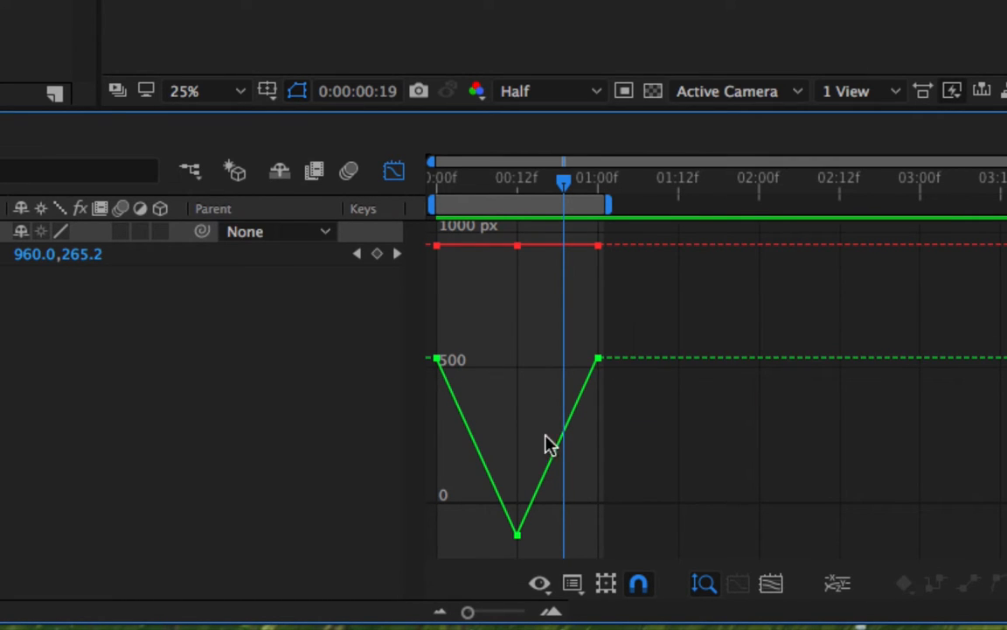
{"action": "mouse_move", "coordinate": [434, 364]}
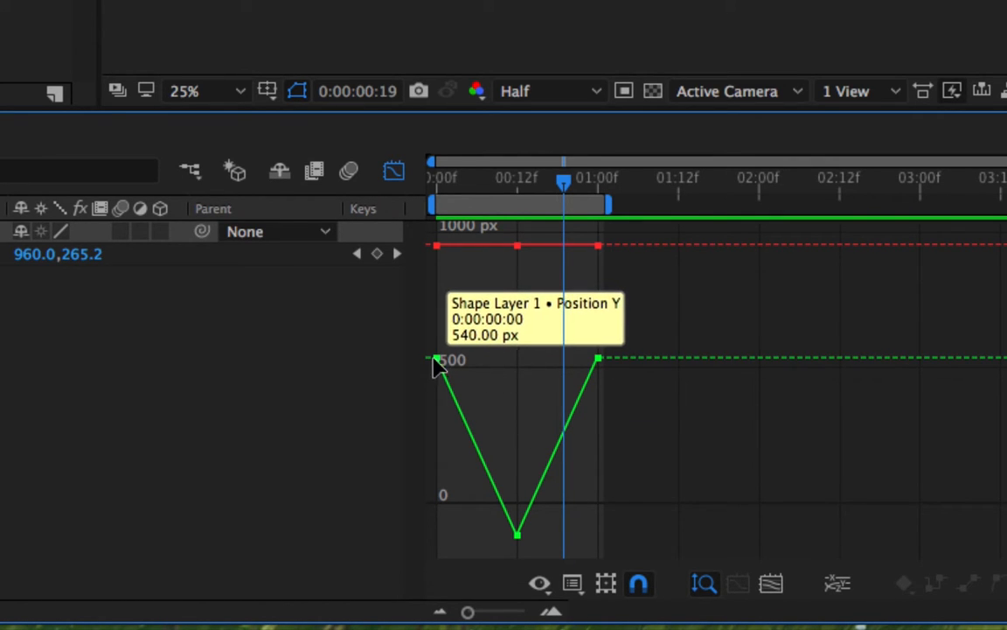
{"action": "mouse_move", "coordinate": [519, 539]}
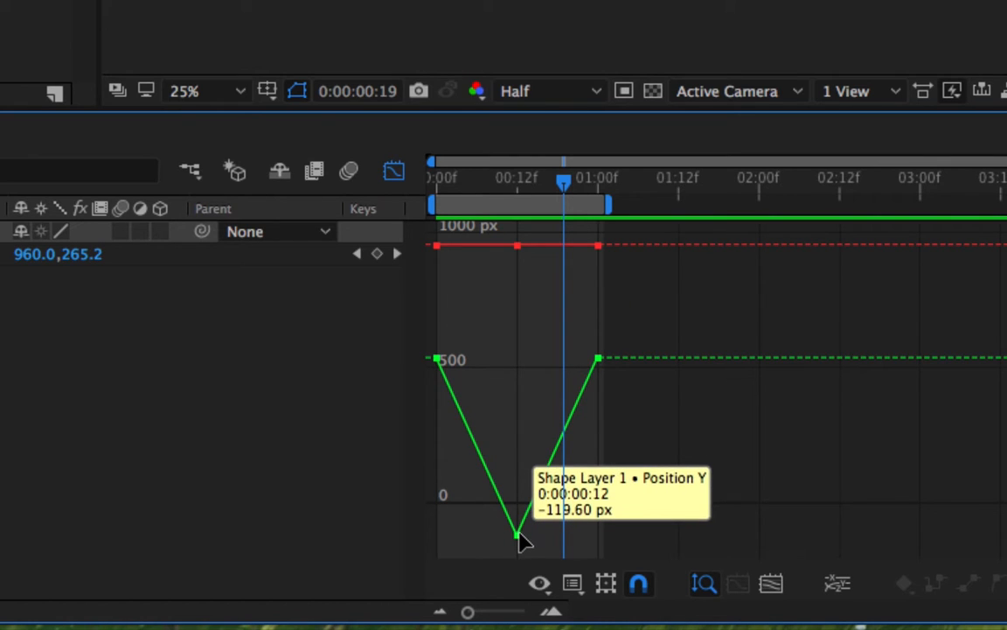
{"action": "mouse_move", "coordinate": [603, 368]}
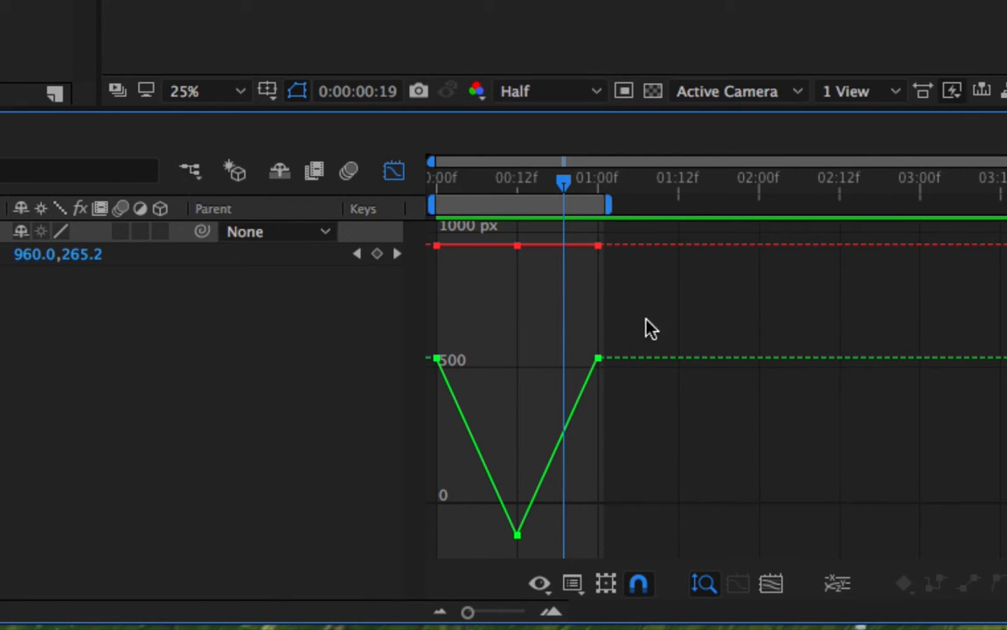
{"action": "left_click_drag", "start_coordinate": [645, 320], "coordinate": [382, 552]}
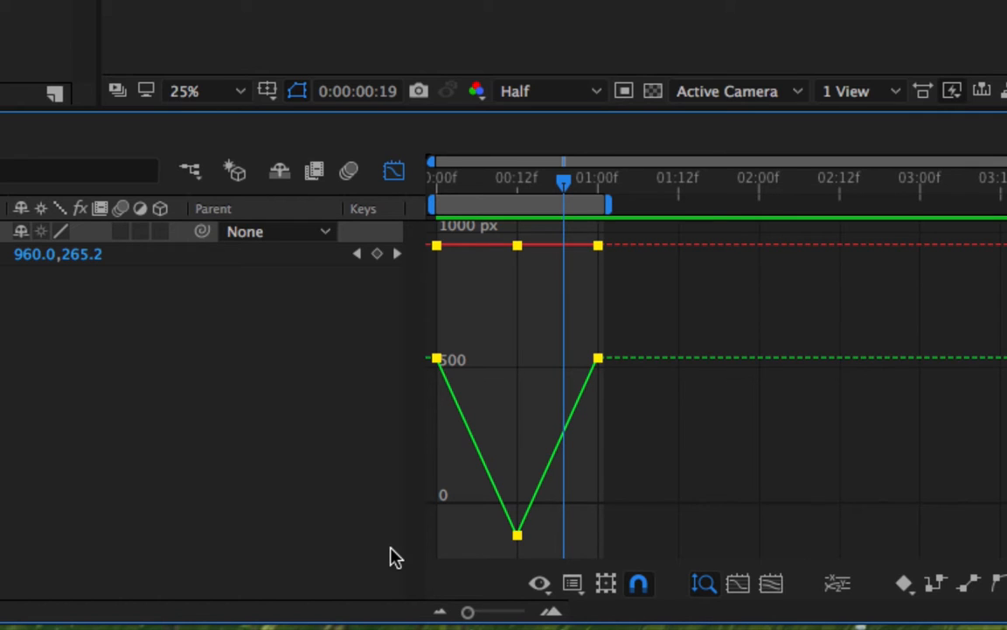
{"action": "key", "text": "F9"}
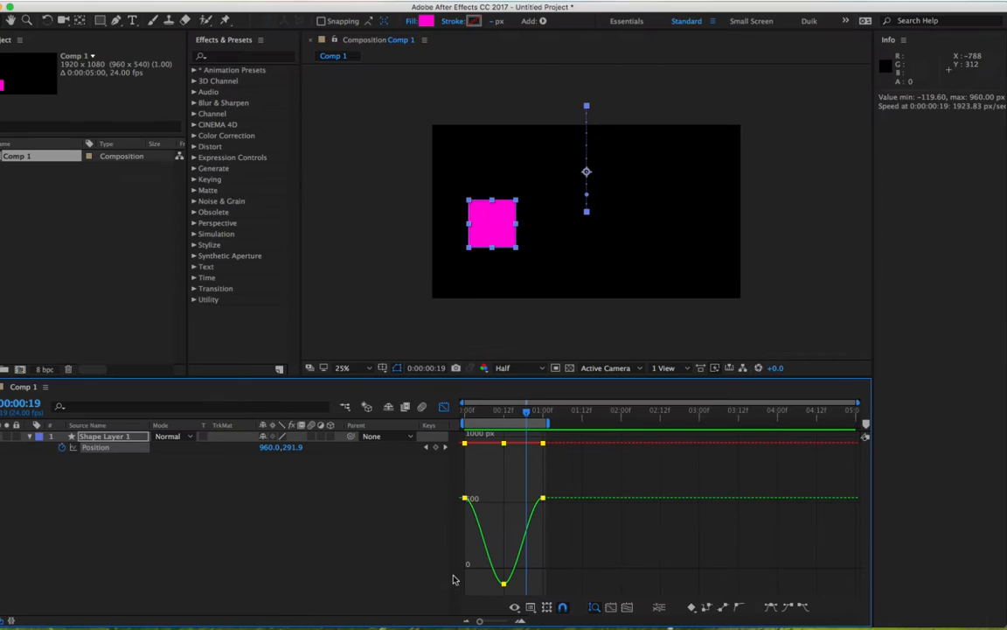
Preview the eased bounce and examine the middle keyframe at 0:00:00:12 on the Y curve close up
{"action": "key", "text": "space"}
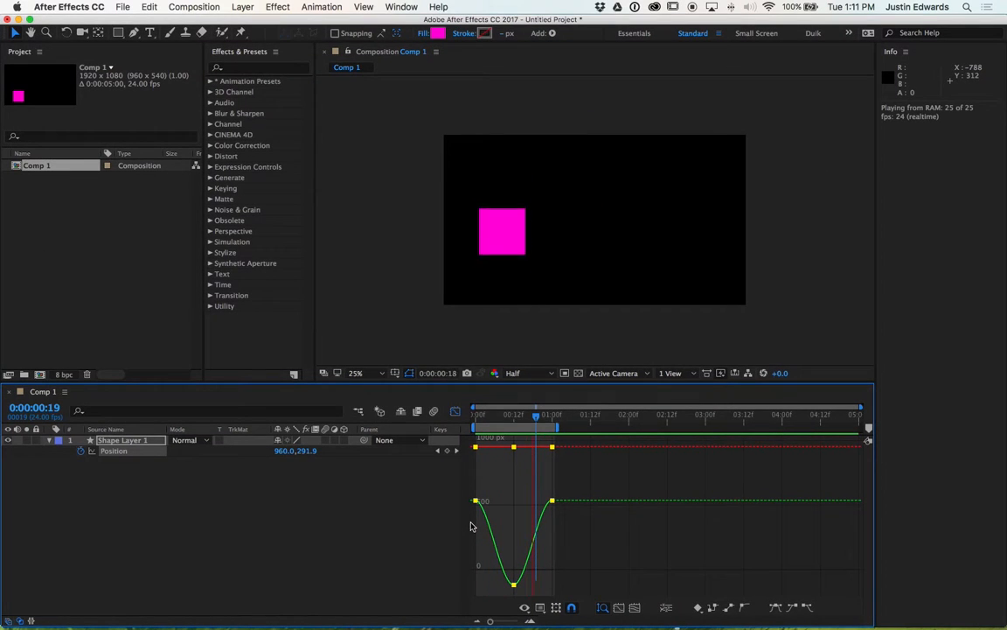
{"action": "key", "text": "space"}
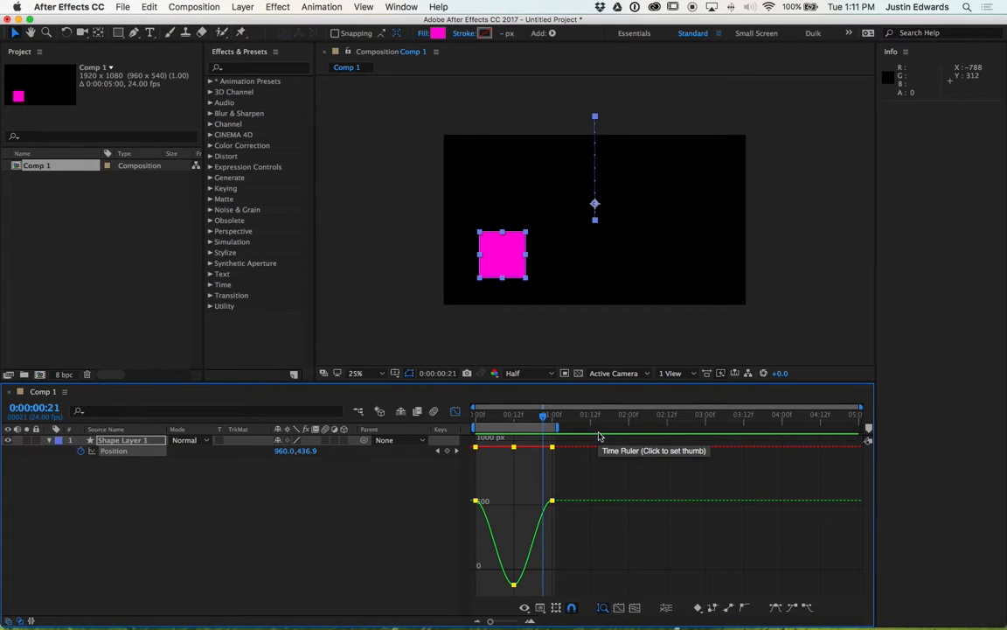
{"action": "key", "text": "equal"}
{"action": "key", "text": "equal"}
{"action": "key", "text": "equal"}
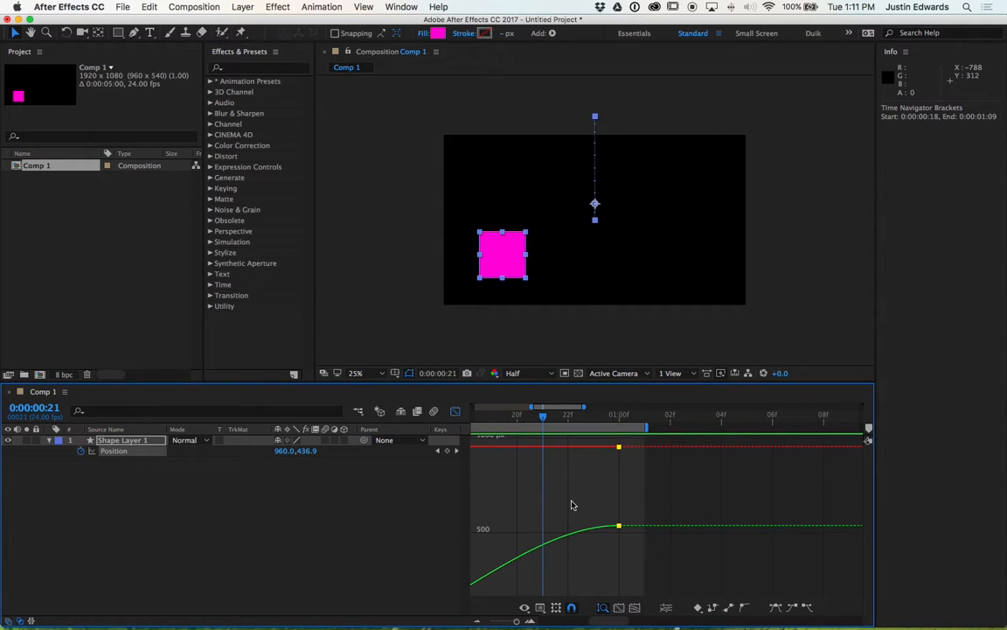
{"action": "left_click_drag", "start_coordinate": [613, 621], "coordinate": [572, 622]}
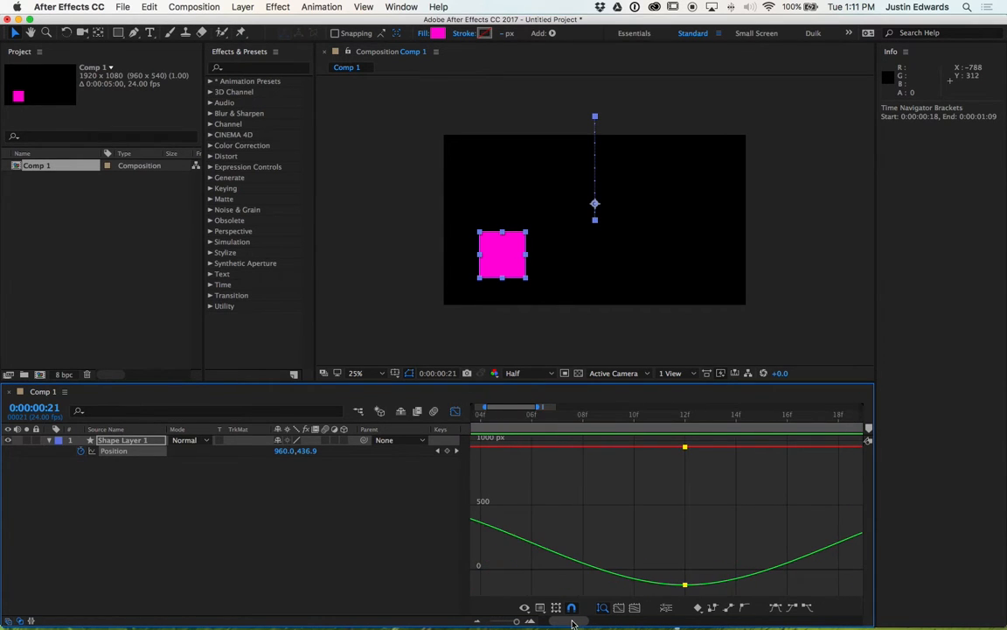
{"action": "left_click", "coordinate": [687, 568]}
{"action": "left_click", "coordinate": [685, 585]}
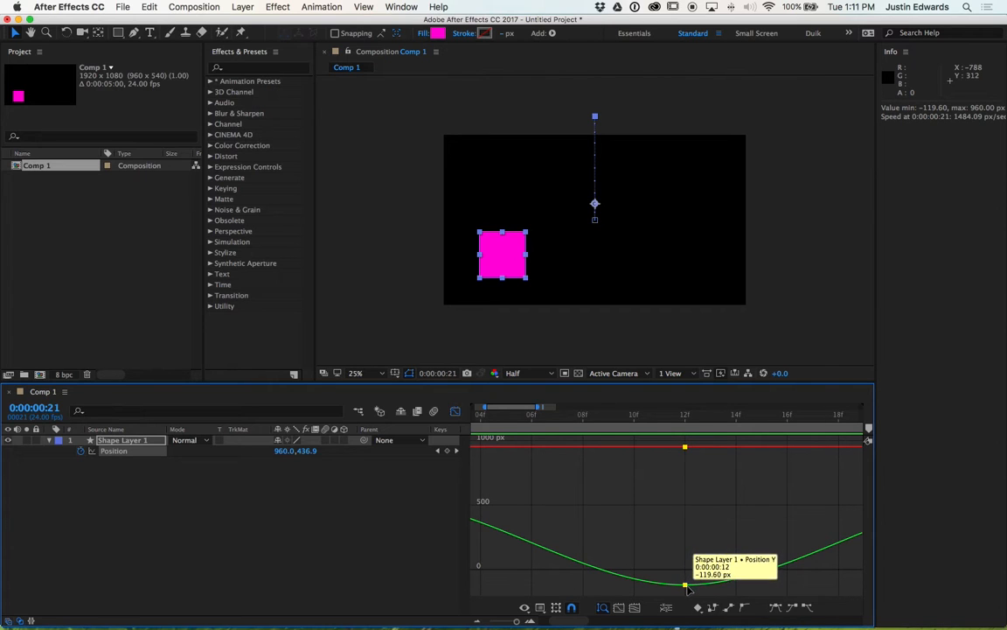
Show the whole bounce curve again and inspect its easing at the last, middle and first Position keyframes
{"action": "key", "text": "minus"}
{"action": "key", "text": "minus"}
{"action": "key", "text": "minus"}
{"action": "key", "text": "minus"}
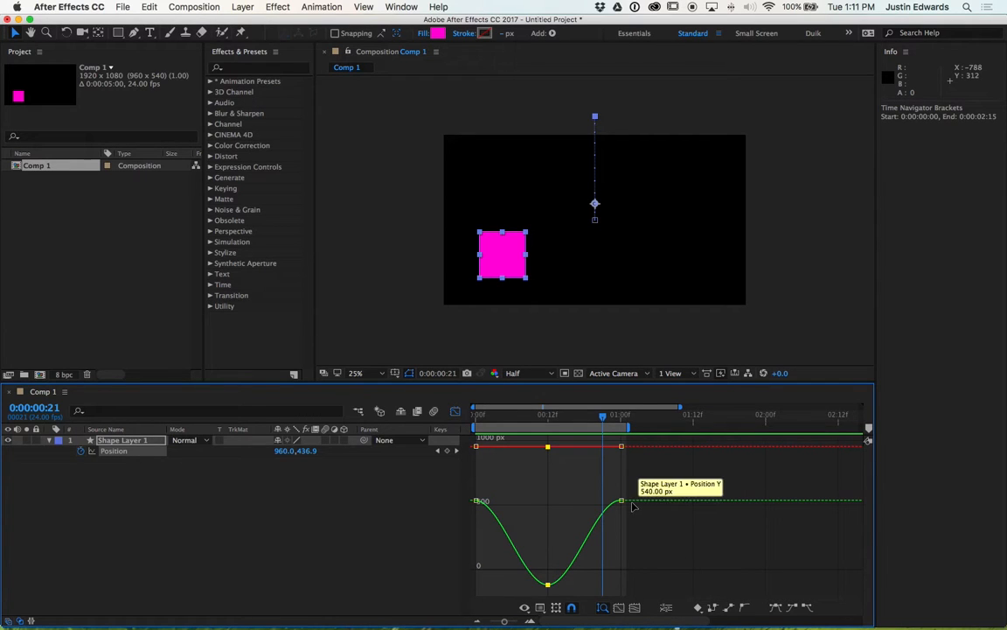
{"action": "left_click", "coordinate": [621, 500]}
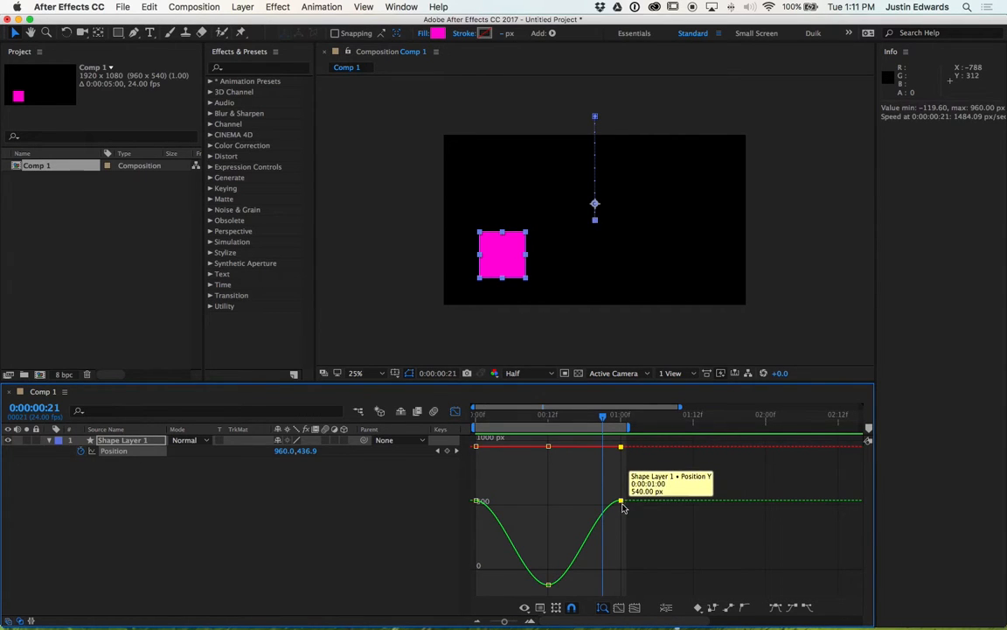
{"action": "left_click", "coordinate": [548, 583]}
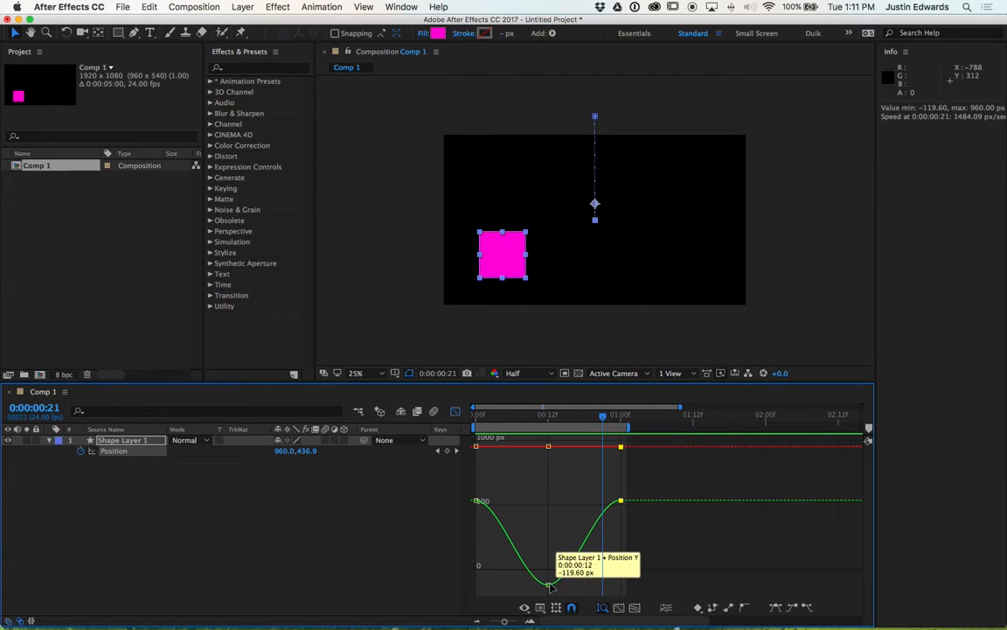
{"action": "left_click", "coordinate": [476, 501]}
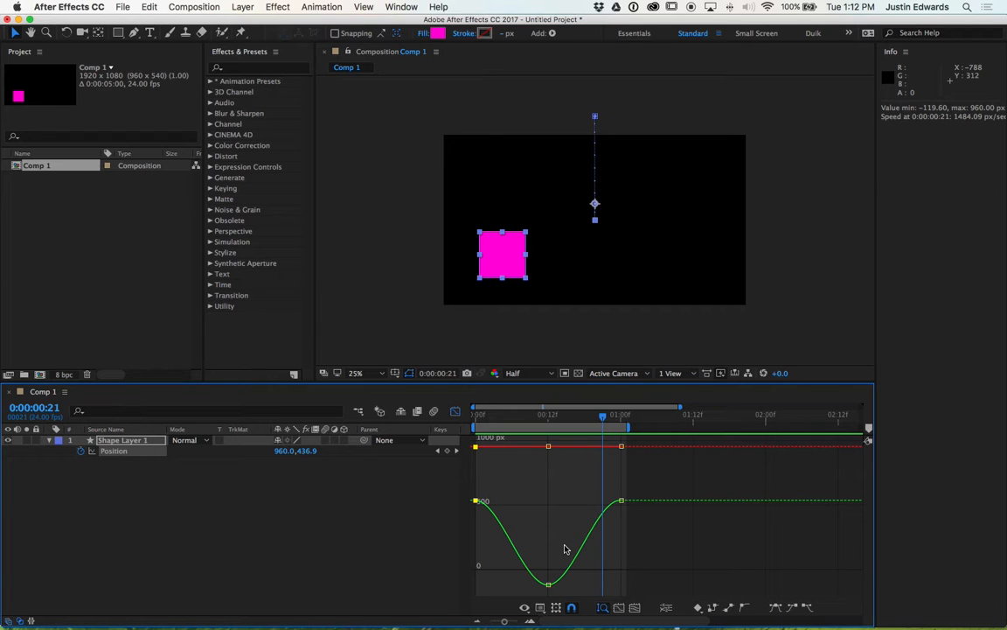
Preview the bounce, stop at 0:00:00:20 and compare the Graph Editor curves with the keyframes in the layer bar view
{"action": "key", "text": "space"}
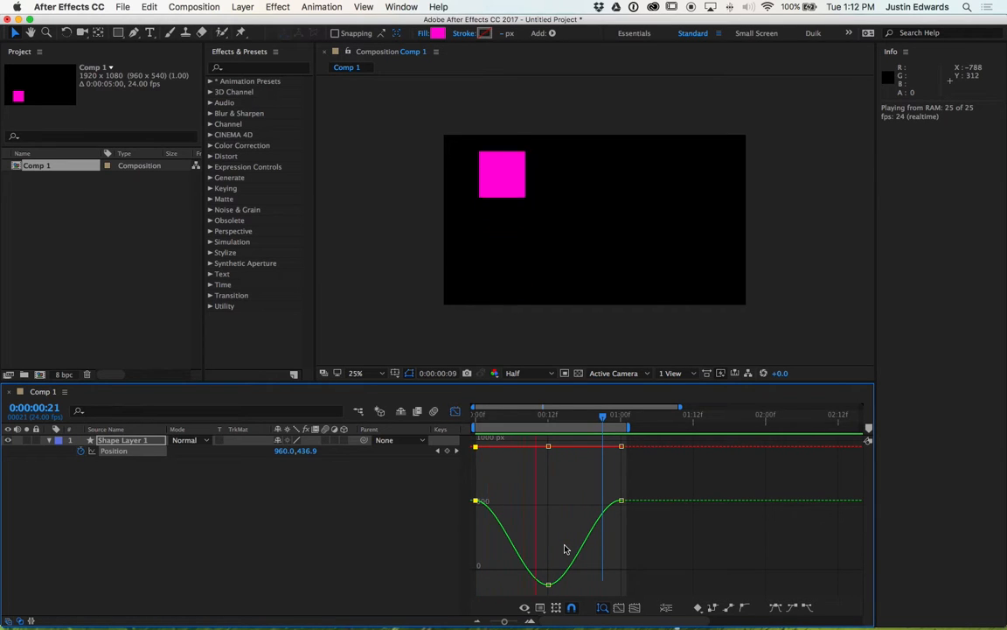
{"action": "key", "text": "space"}
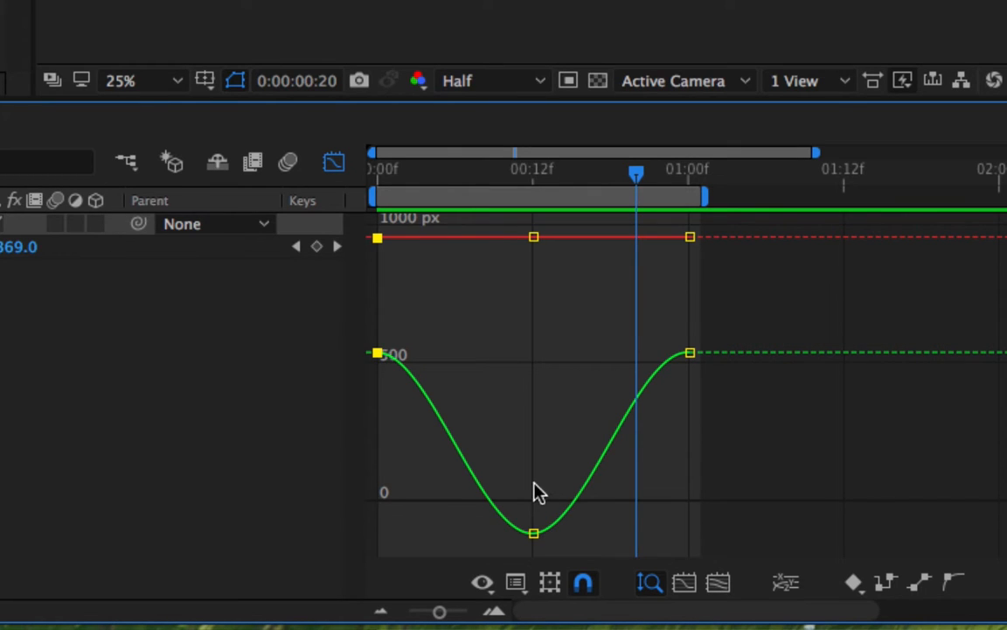
{"action": "mouse_move", "coordinate": [534, 529]}
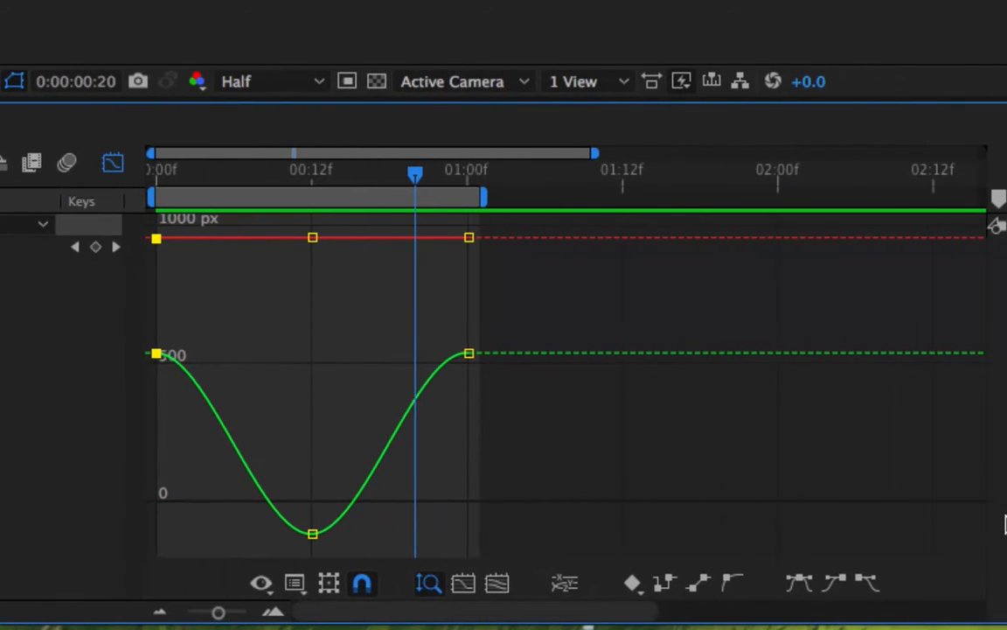
{"action": "left_click", "coordinate": [113, 163]}
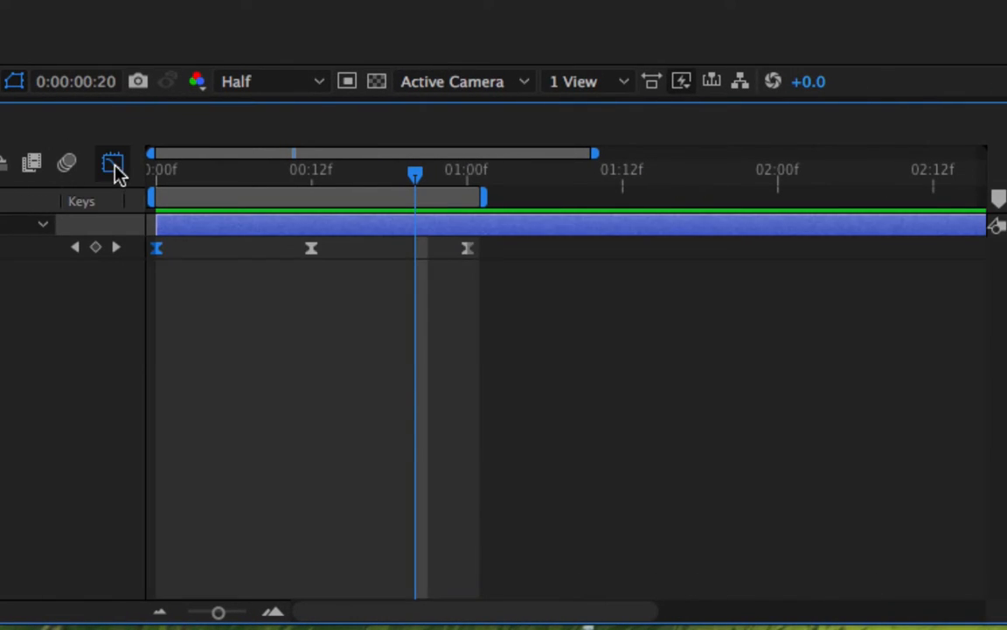
{"action": "left_click", "coordinate": [113, 163]}
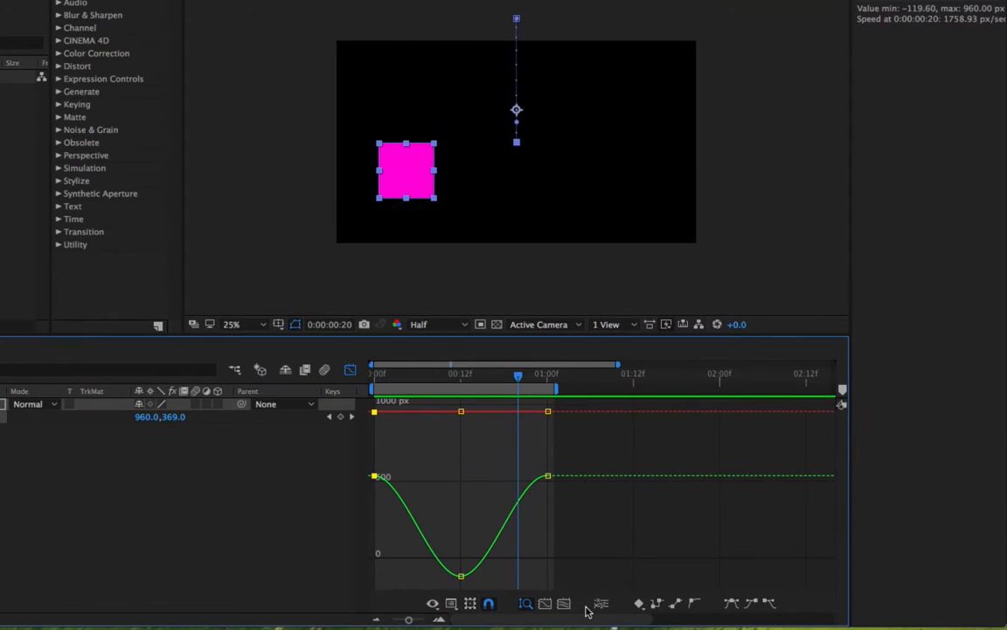
Separate the Position property into X and Y dimensions and preview how the bounce plays
{"action": "left_click", "coordinate": [602, 604]}
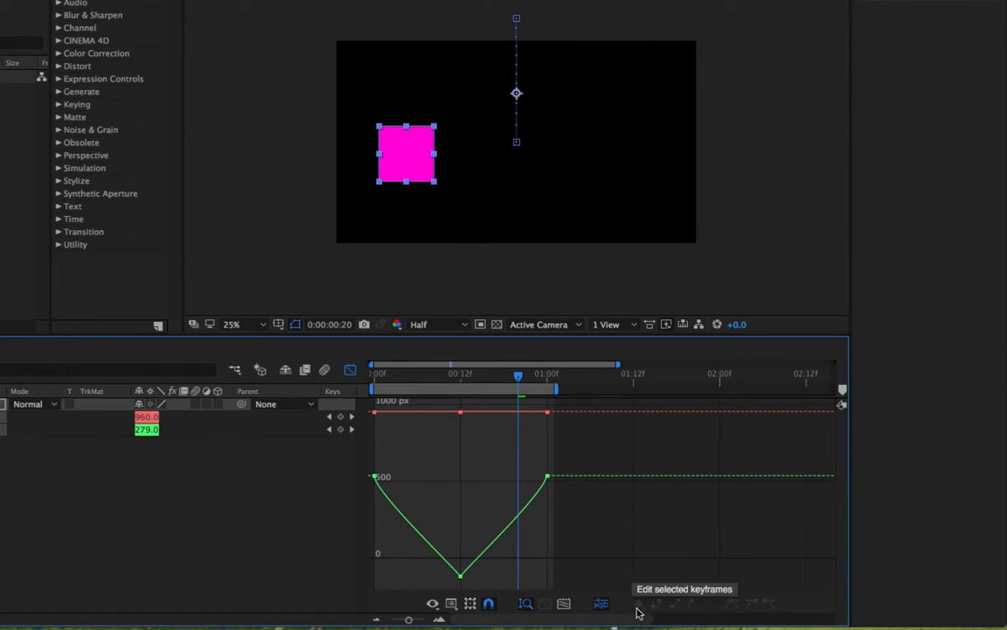
{"action": "key", "text": "space"}
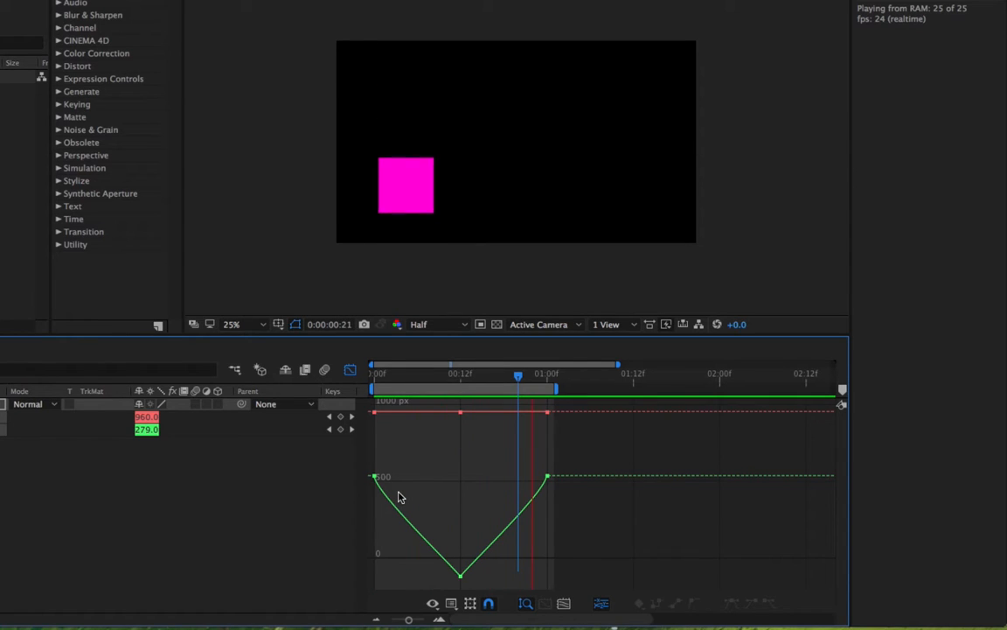
{"action": "key", "text": "space"}
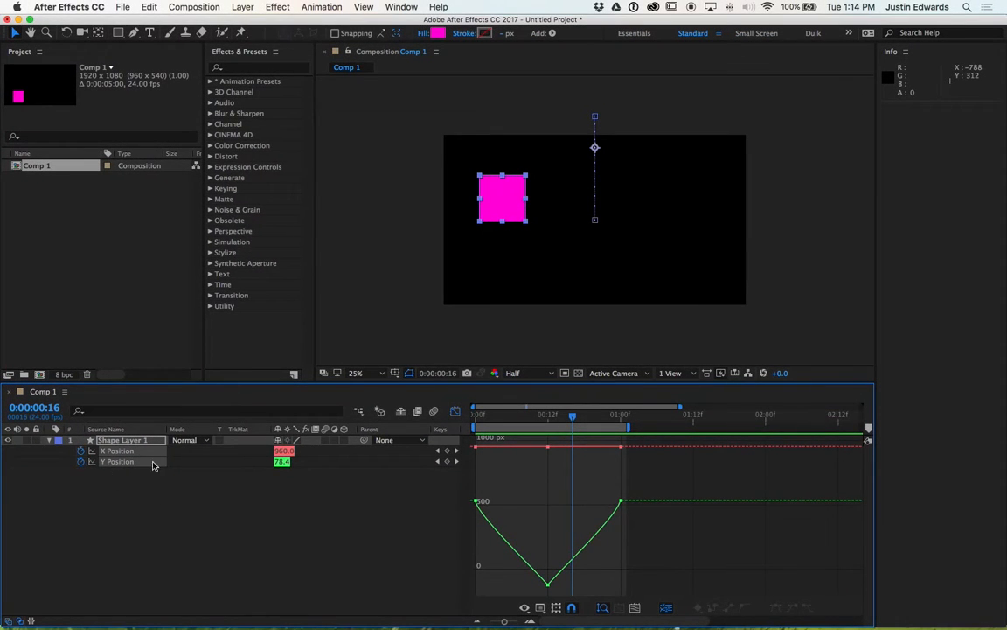
Compare the X Position and Y Position curves by showing each one on its own in the Graph Editor
{"action": "left_click", "coordinate": [143, 507]}
{"action": "left_click", "coordinate": [120, 464]}
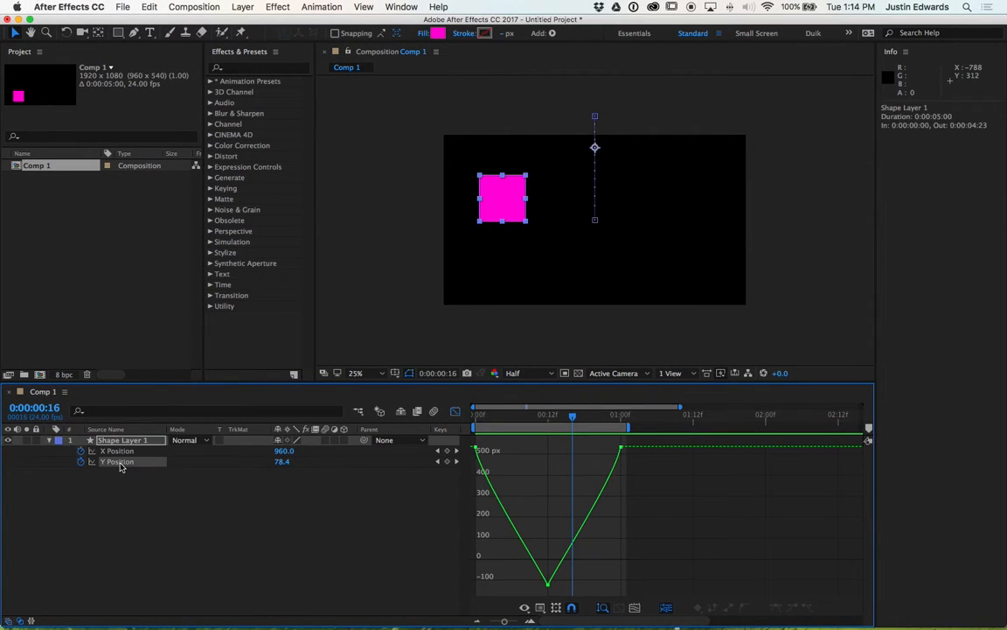
{"action": "left_click", "coordinate": [122, 452]}
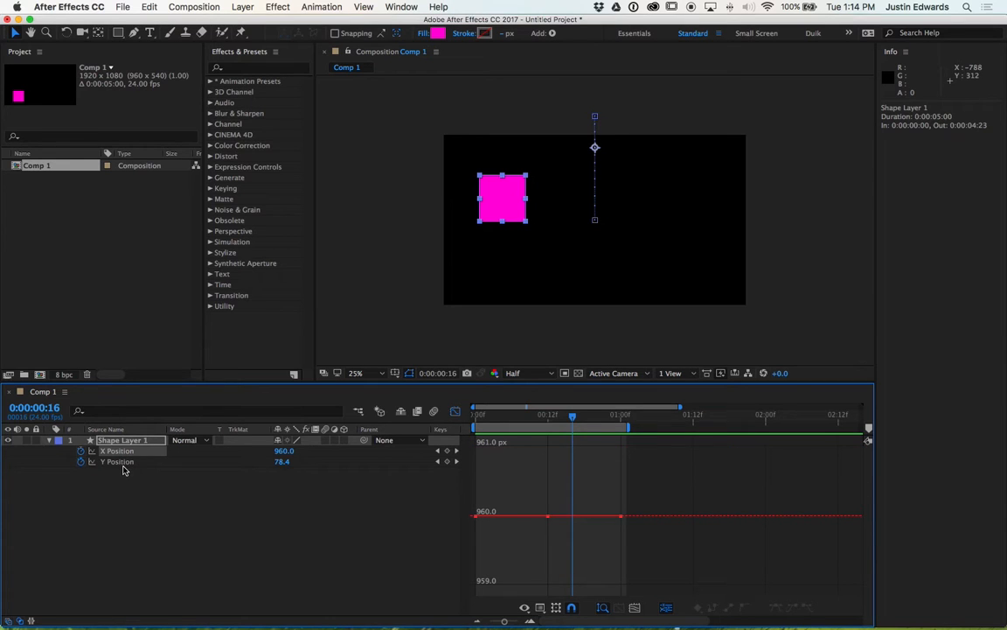
{"action": "left_click", "coordinate": [123, 470], "text": "shift"}
{"action": "left_click", "coordinate": [123, 464]}
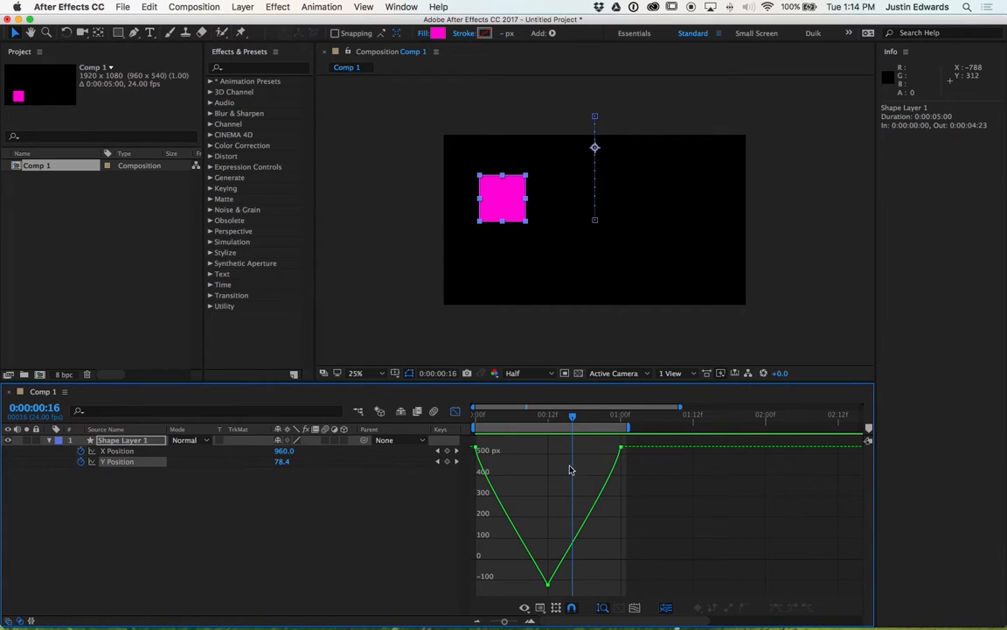
Inspect the Bezier handles on the first and last Y Position keyframes
{"action": "left_click", "coordinate": [621, 448]}
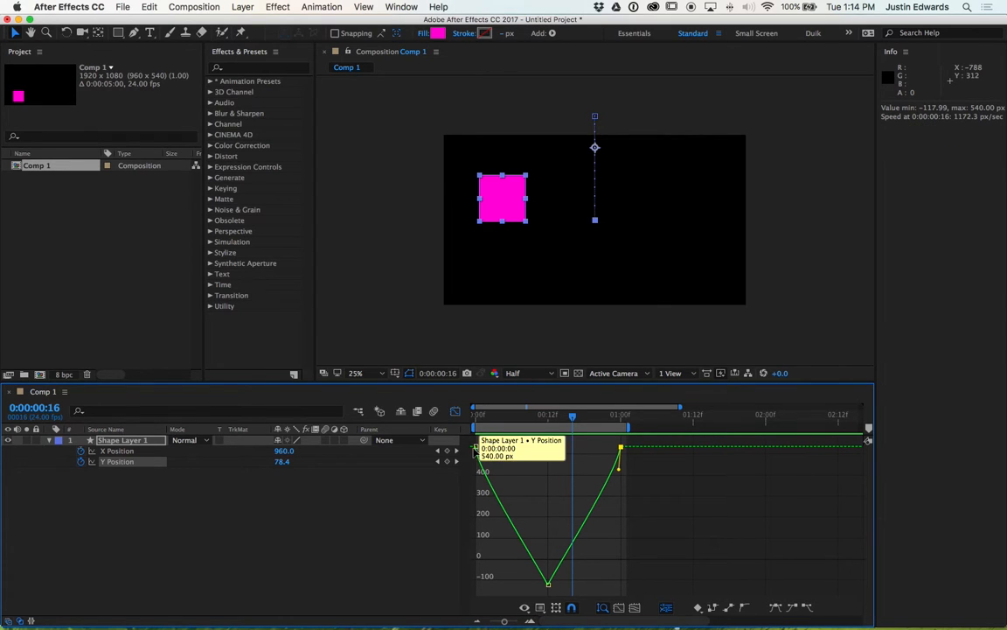
{"action": "left_click", "coordinate": [478, 450]}
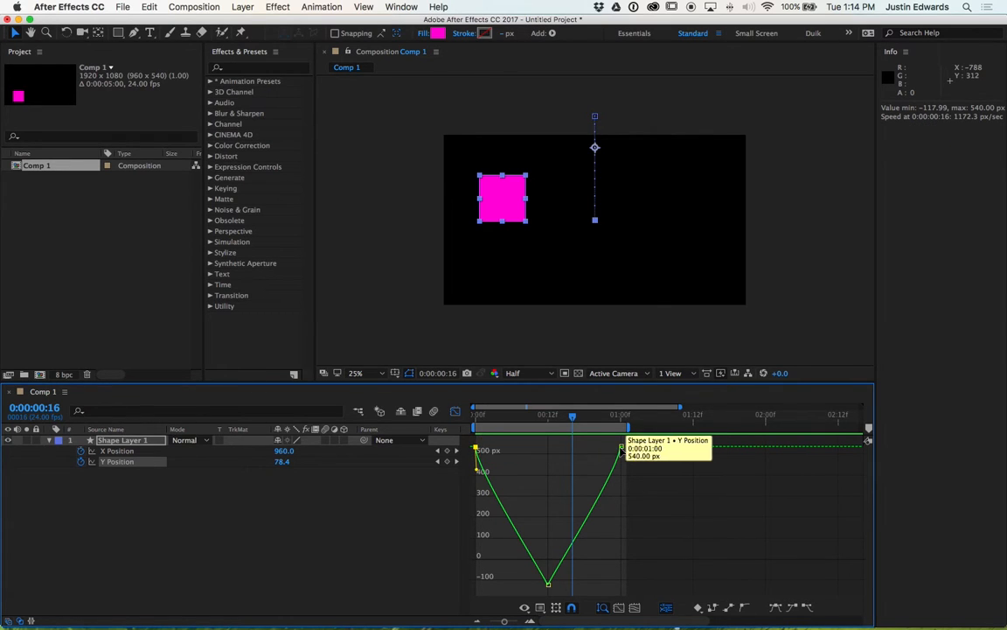
{"action": "left_click", "coordinate": [621, 449]}
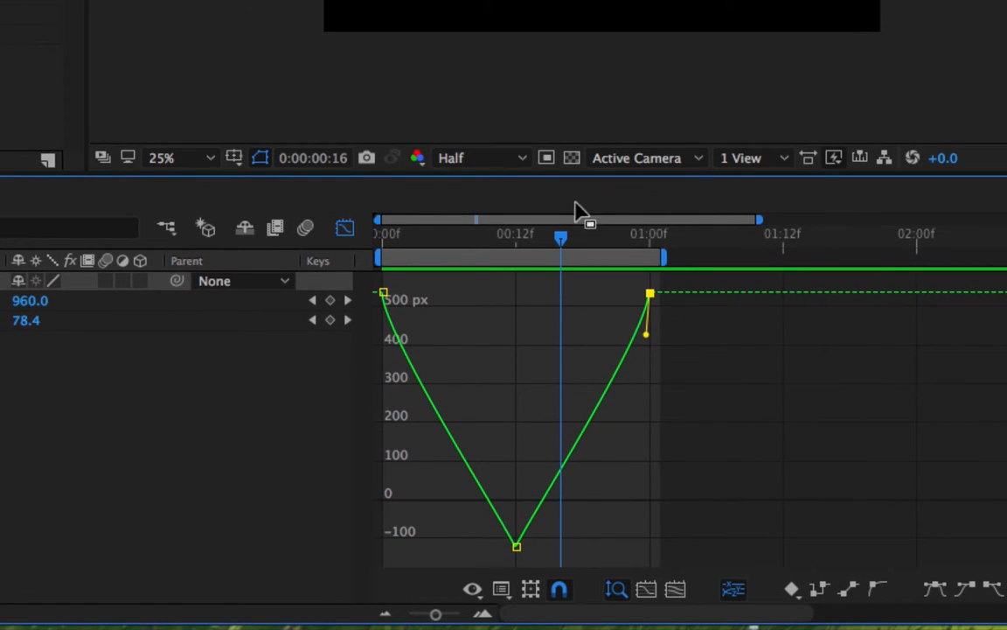
{"action": "left_click", "coordinate": [384, 295]}
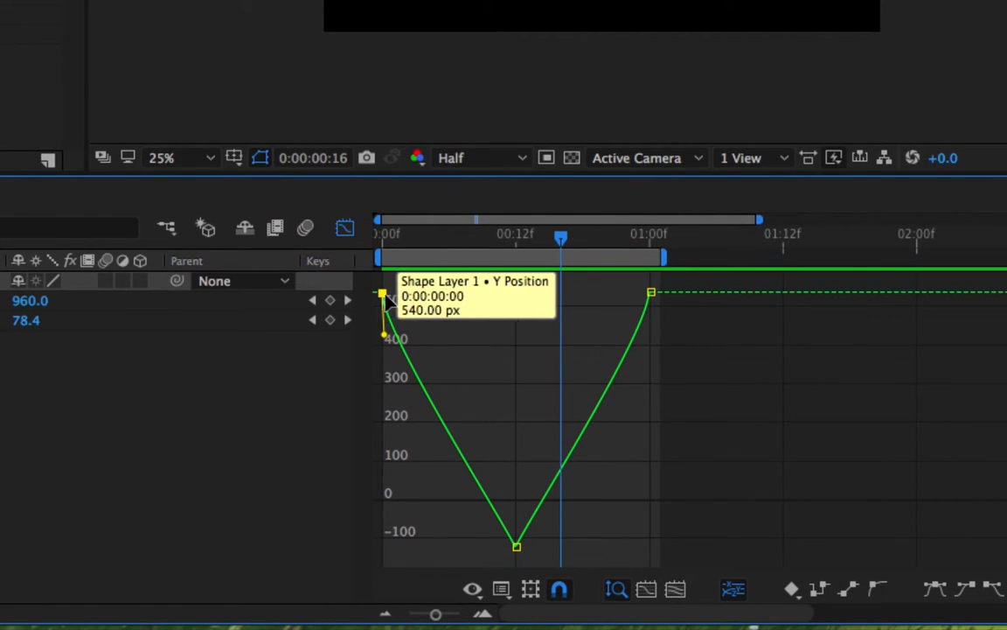
{"action": "left_click", "coordinate": [652, 294]}
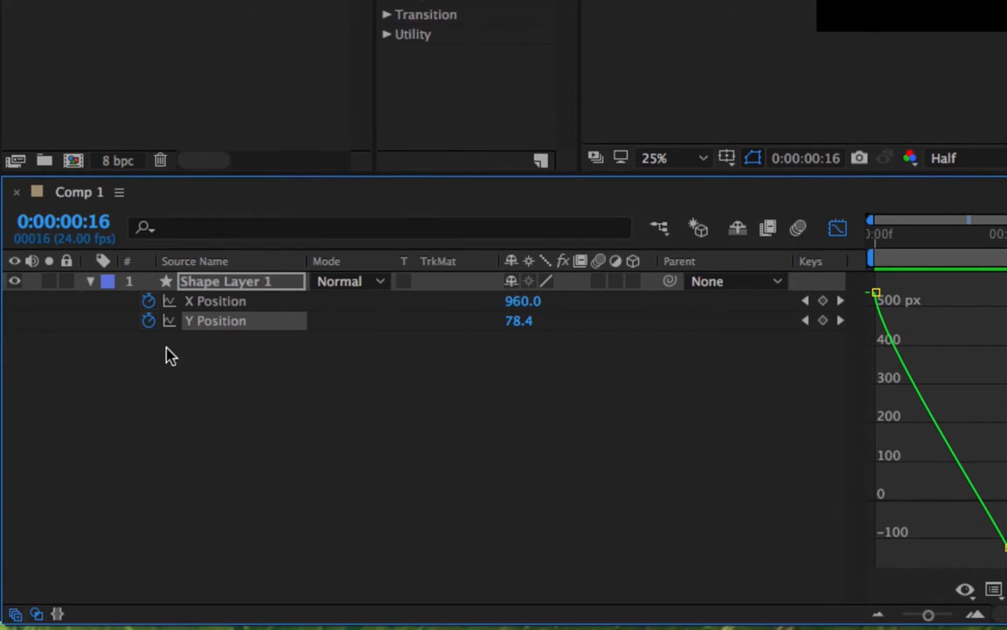
Show the Y Position curve alone again by clearing the selection and reselecting that property
{"action": "left_click", "coordinate": [194, 348]}
{"action": "left_click", "coordinate": [205, 324]}
{"action": "left_click", "coordinate": [223, 353]}
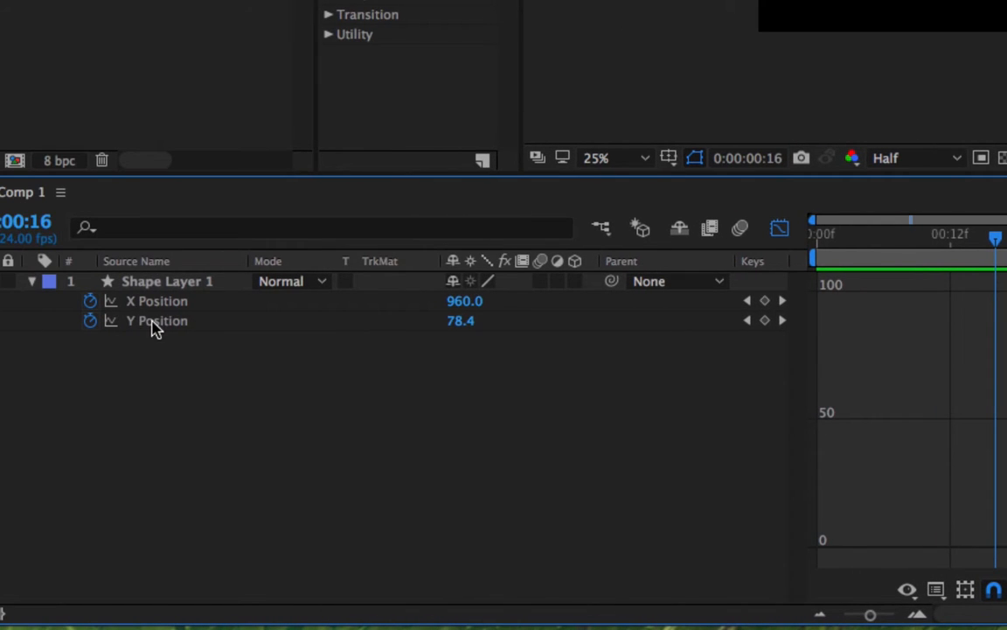
{"action": "left_click", "coordinate": [40, 321]}
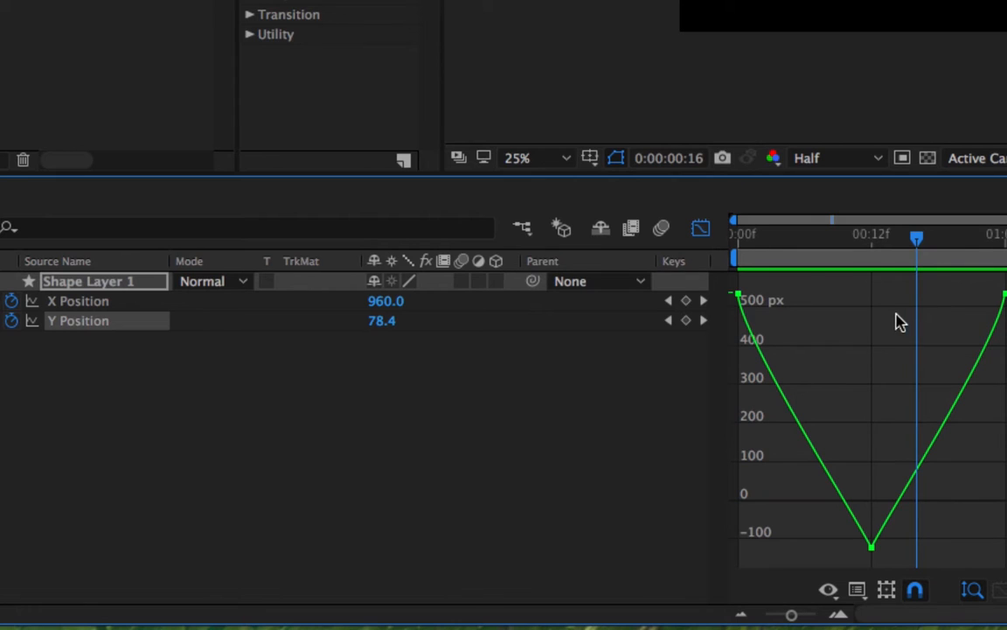
{"action": "left_click", "coordinate": [105, 383]}
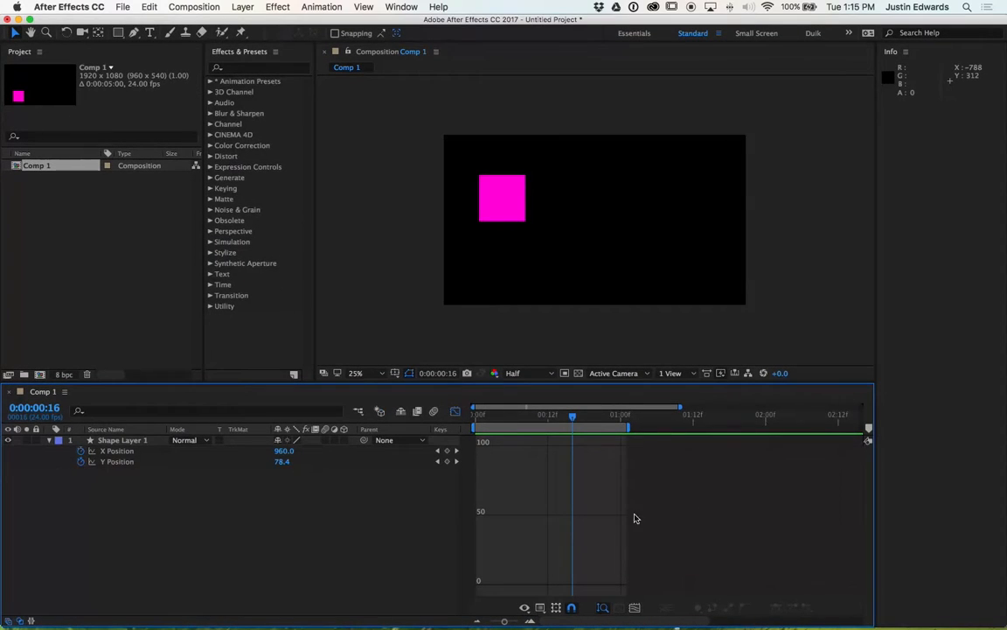
{"action": "left_click", "coordinate": [118, 462]}
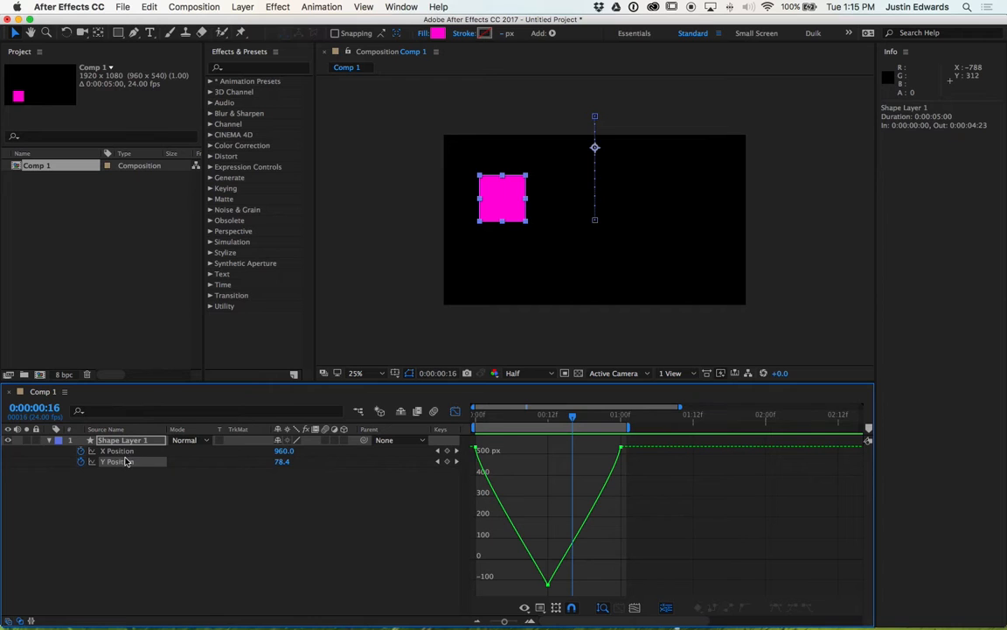
Undo the dimension separation and reapply Separate Dimensions directly to Shape Layer 1's Position property
{"action": "key", "text": "super+z"}
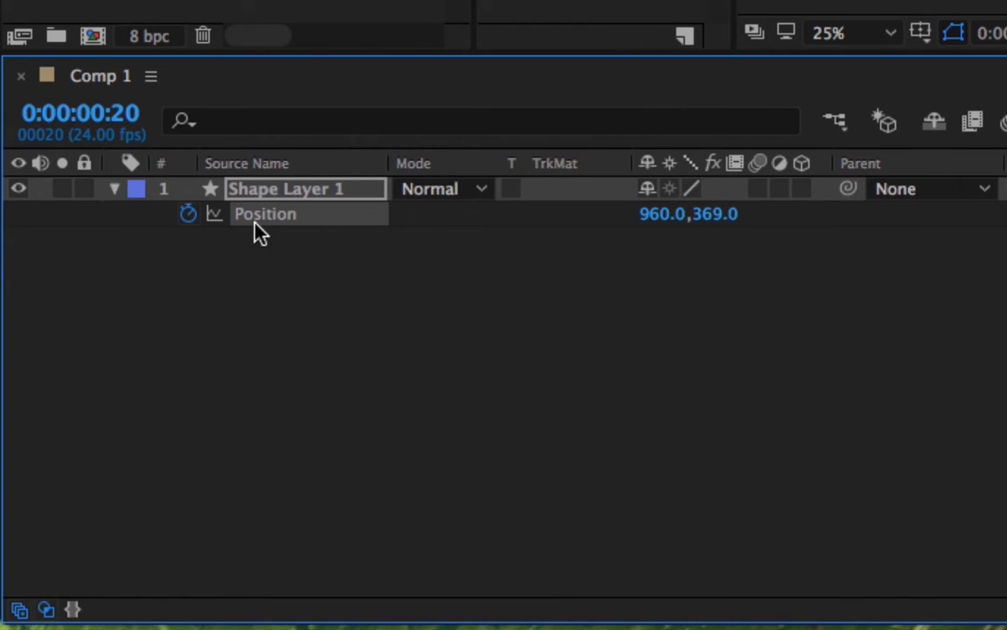
{"action": "right_click", "coordinate": [269, 220]}
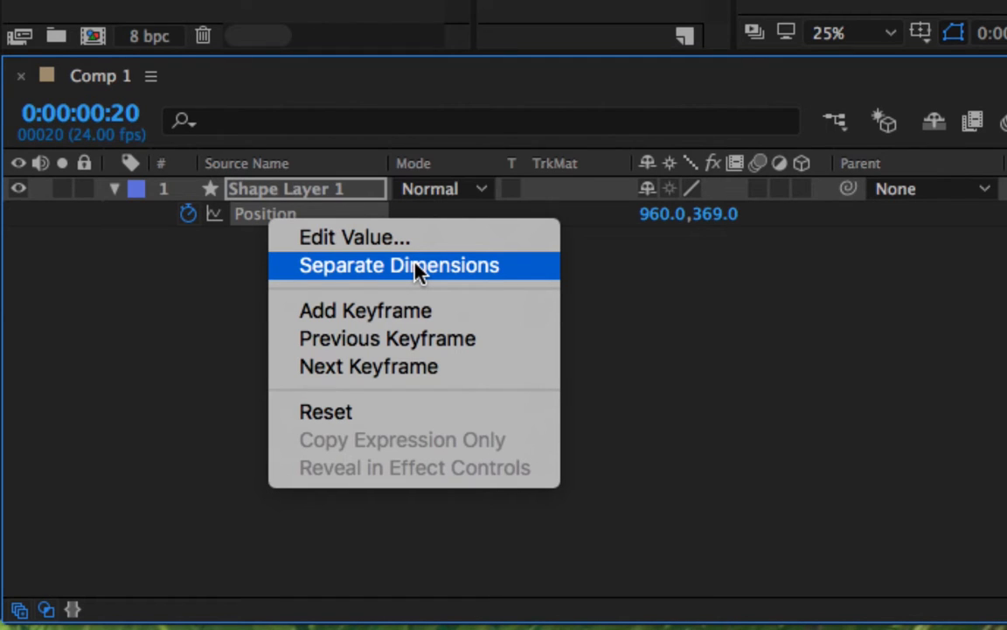
{"action": "left_click", "coordinate": [465, 268]}
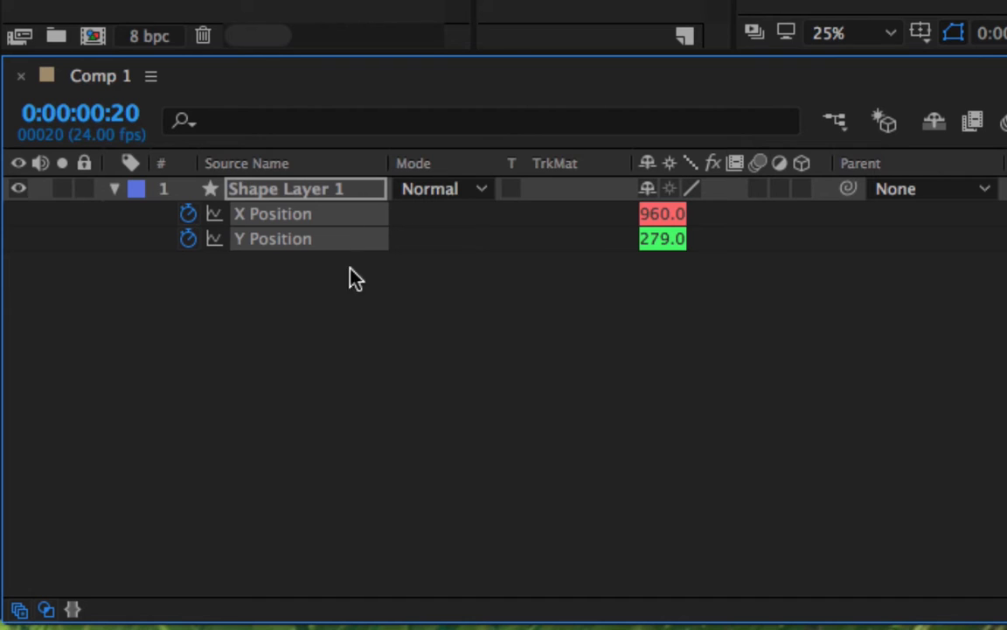
Isolate the Y Position curve and select all three of its keyframes to expose their Bezier handles
{"action": "left_click", "coordinate": [322, 280]}
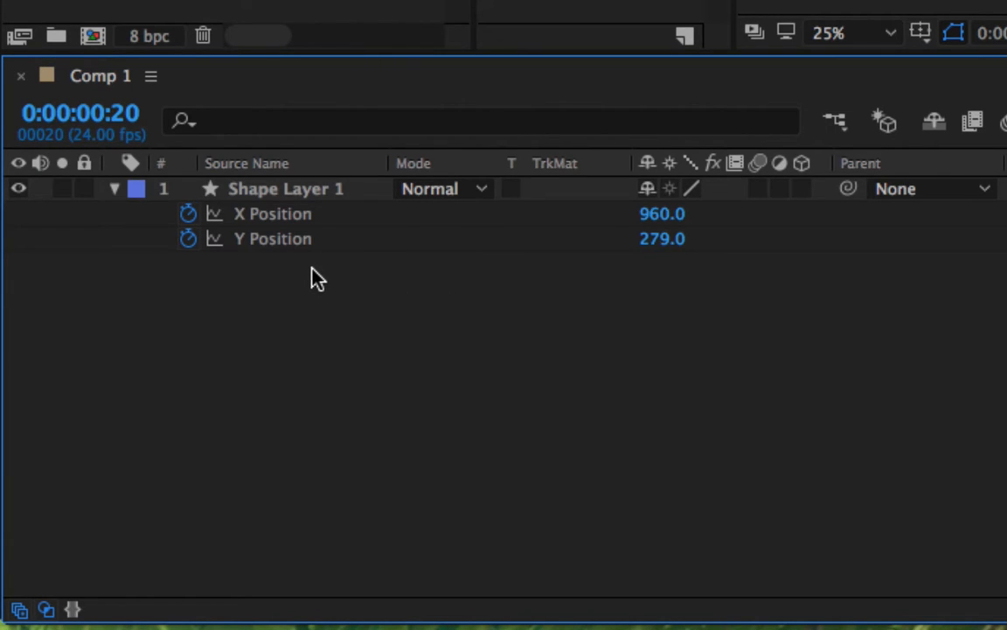
{"action": "left_click", "coordinate": [265, 241]}
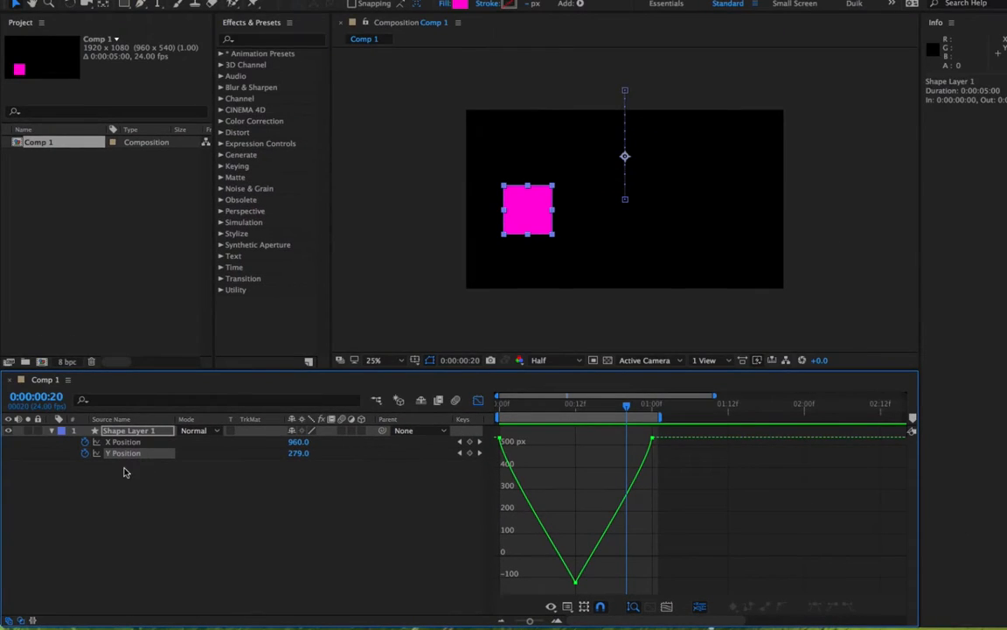
{"action": "left_click", "coordinate": [122, 453]}
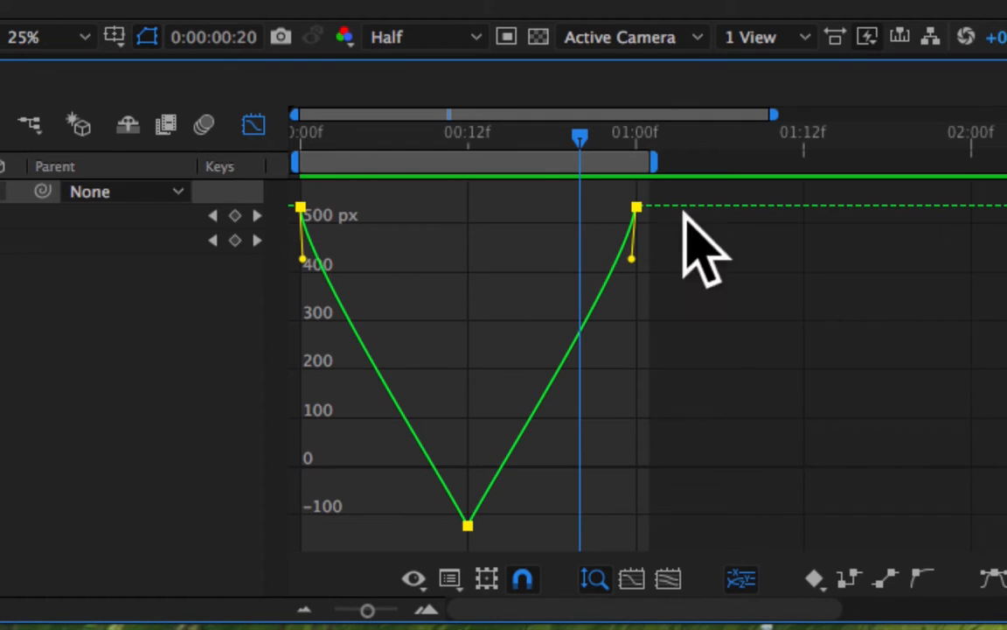
Extend the first and last Y Position keyframes' Bezier handles inward and downward, ending at about frames 4 and 21
{"action": "key", "text": "equal"}
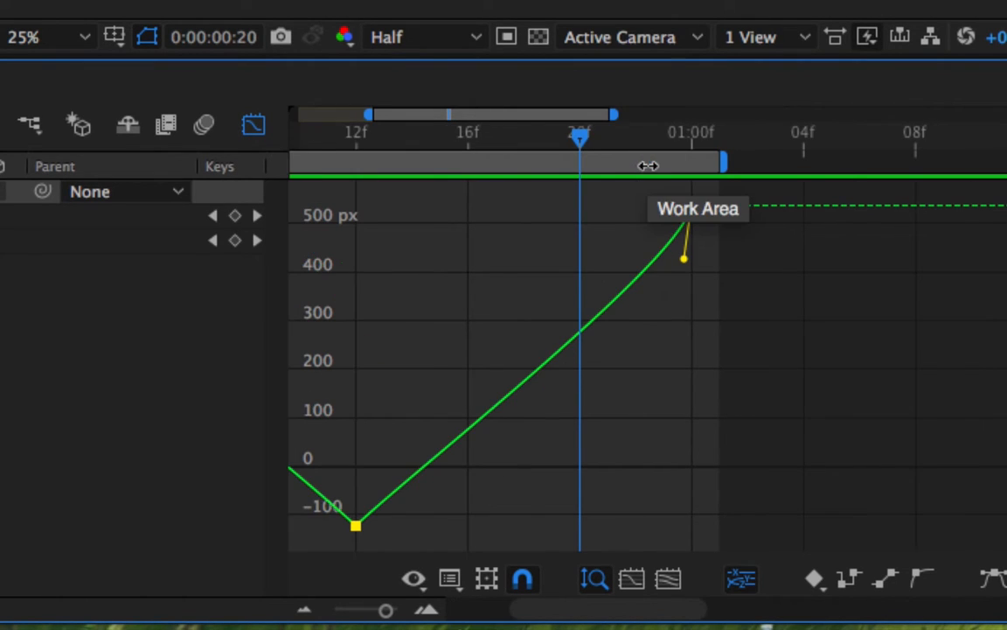
{"action": "scroll", "coordinate": [459, 240], "scroll_direction": "left", "scroll_amount": 8}
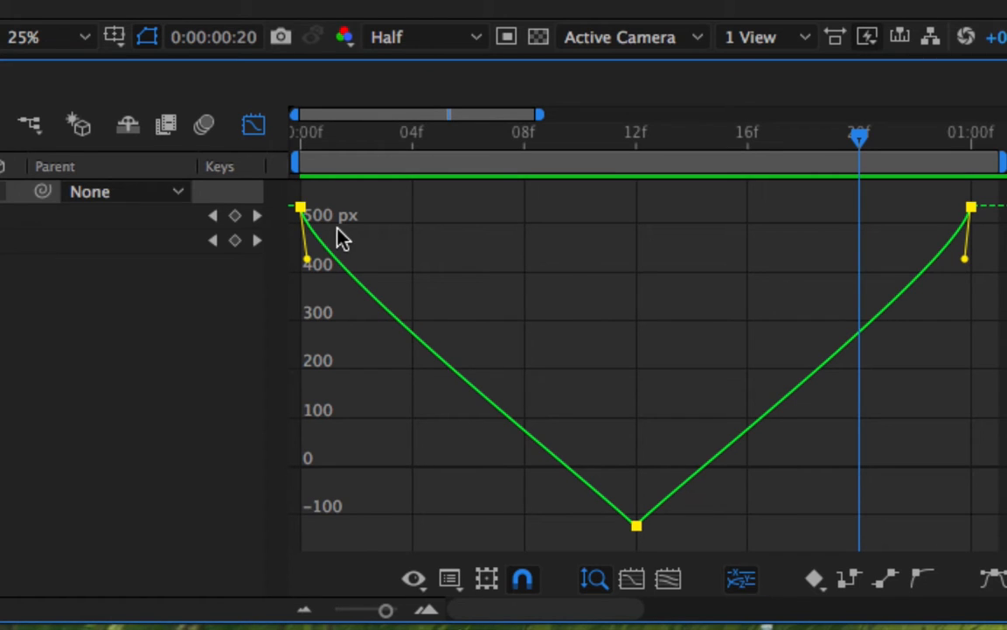
{"action": "mouse_move", "coordinate": [301, 210]}
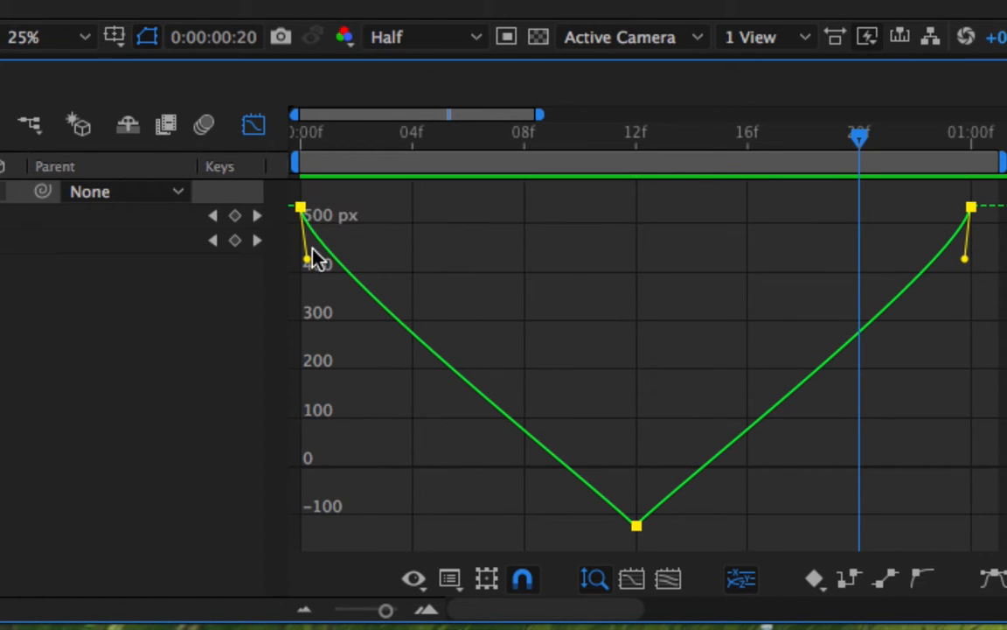
{"action": "mouse_move", "coordinate": [308, 258]}
{"action": "left_mouse_down"}
{"action": "mouse_move", "coordinate": [336, 256]}
{"action": "mouse_move", "coordinate": [362, 219]}
{"action": "mouse_move", "coordinate": [310, 267]}
{"action": "mouse_move", "coordinate": [349, 262]}
{"action": "mouse_move", "coordinate": [377, 225]}
{"action": "mouse_move", "coordinate": [322, 267]}
{"action": "left_mouse_up"}
{"action": "left_click_drag", "start_coordinate": [347, 261], "coordinate": [342, 297]}
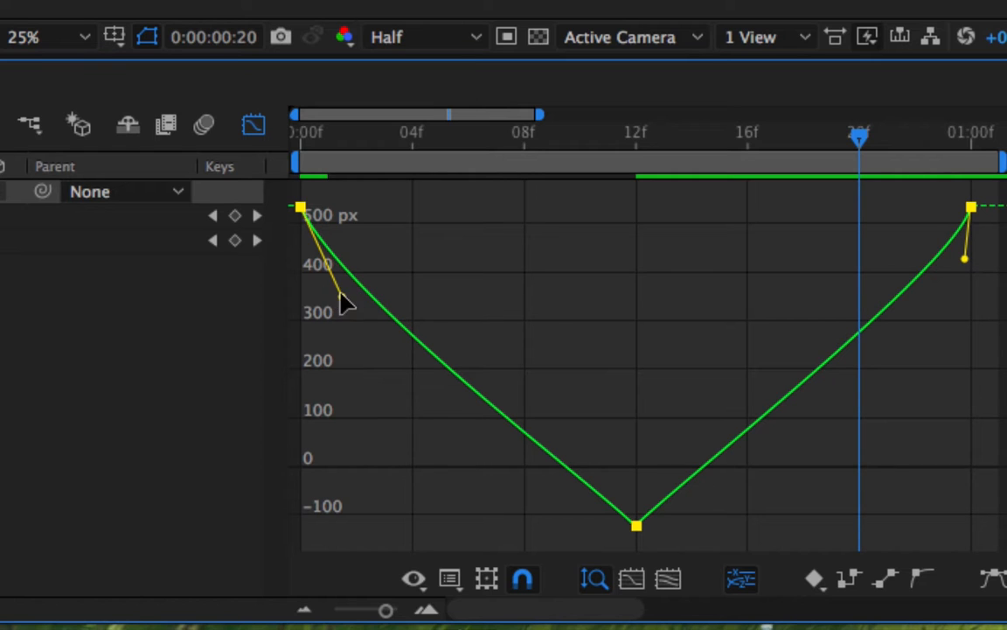
{"action": "left_click_drag", "start_coordinate": [341, 296], "coordinate": [417, 332]}
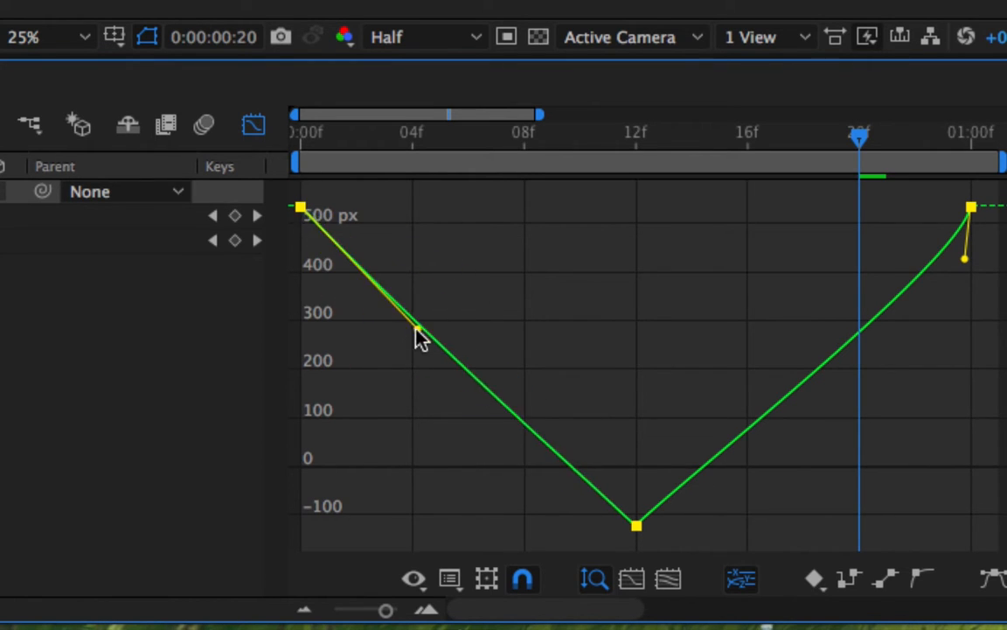
{"action": "left_click_drag", "start_coordinate": [855, 261], "coordinate": [798, 339]}
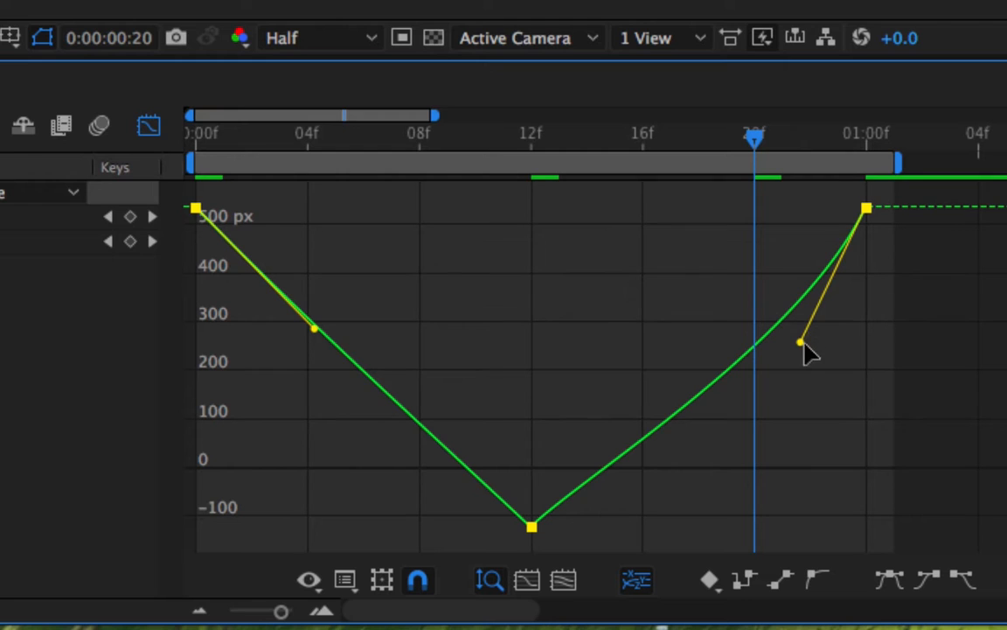
{"action": "mouse_move", "coordinate": [801, 343]}
{"action": "left_mouse_down"}
{"action": "mouse_move", "coordinate": [758, 288]}
{"action": "mouse_move", "coordinate": [722, 216]}
{"action": "mouse_move", "coordinate": [731, 210]}
{"action": "mouse_move", "coordinate": [768, 236]}
{"action": "mouse_move", "coordinate": [794, 334]}
{"action": "mouse_move", "coordinate": [793, 376]}
{"action": "mouse_move", "coordinate": [786, 357]}
{"action": "left_mouse_up"}
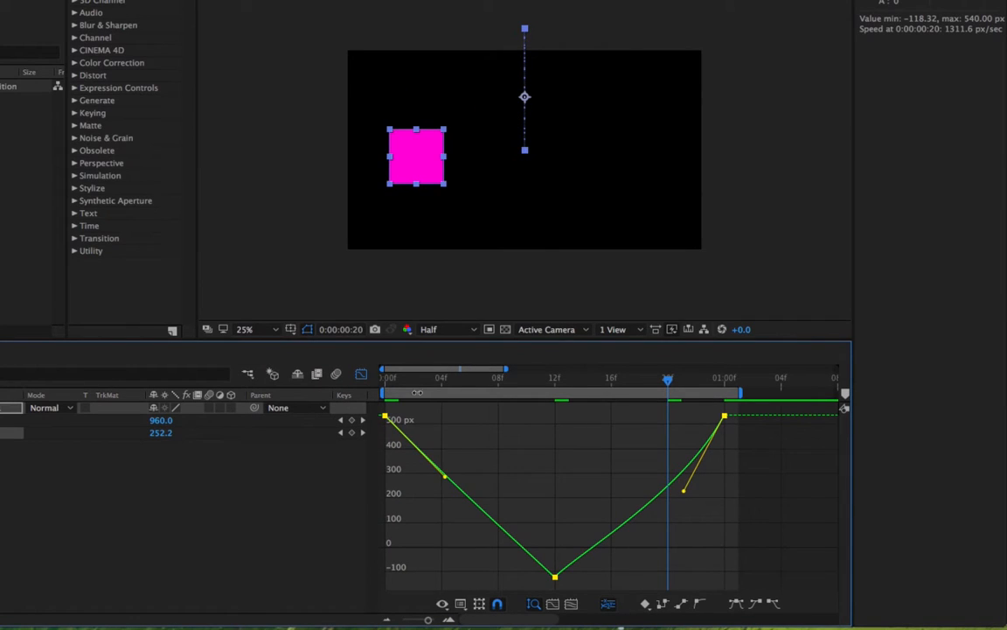
Move the current time to frame 12 and select only the middle Y Position keyframe
{"action": "left_click", "coordinate": [225, 142]}
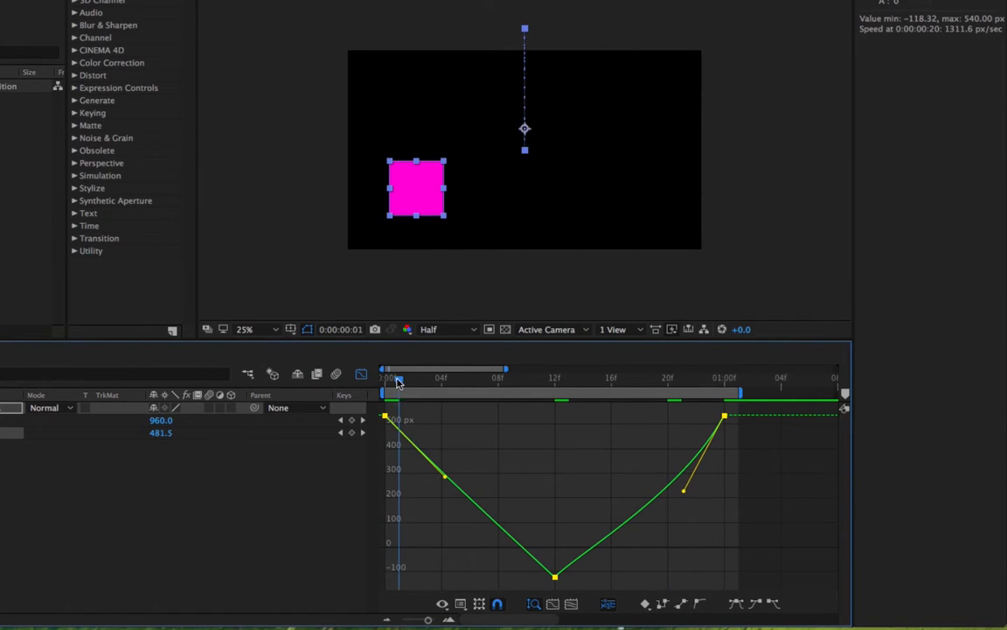
{"action": "left_click_drag", "start_coordinate": [398, 381], "coordinate": [556, 385]}
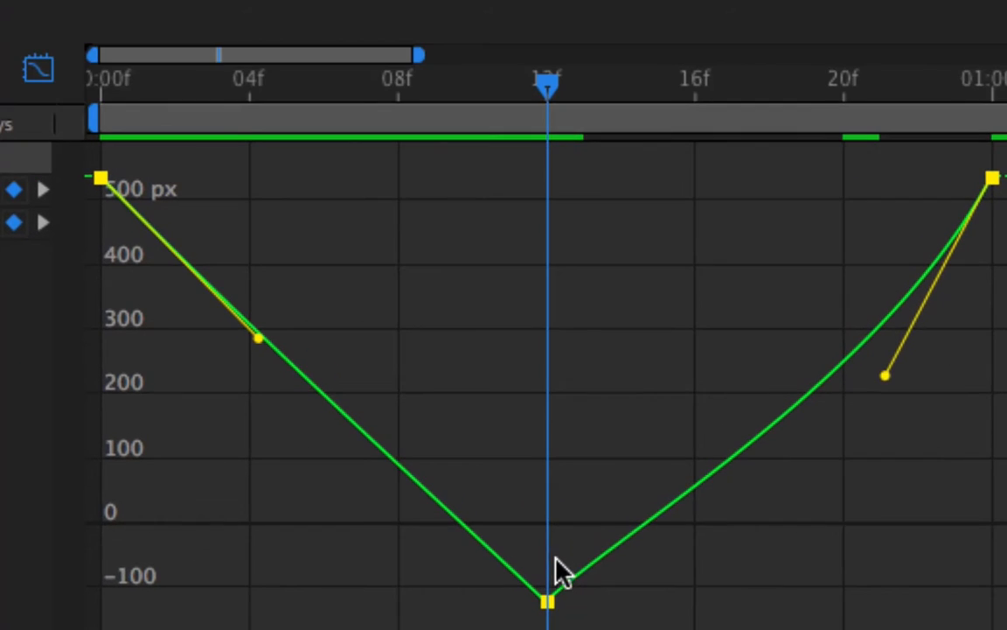
{"action": "mouse_move", "coordinate": [549, 600]}
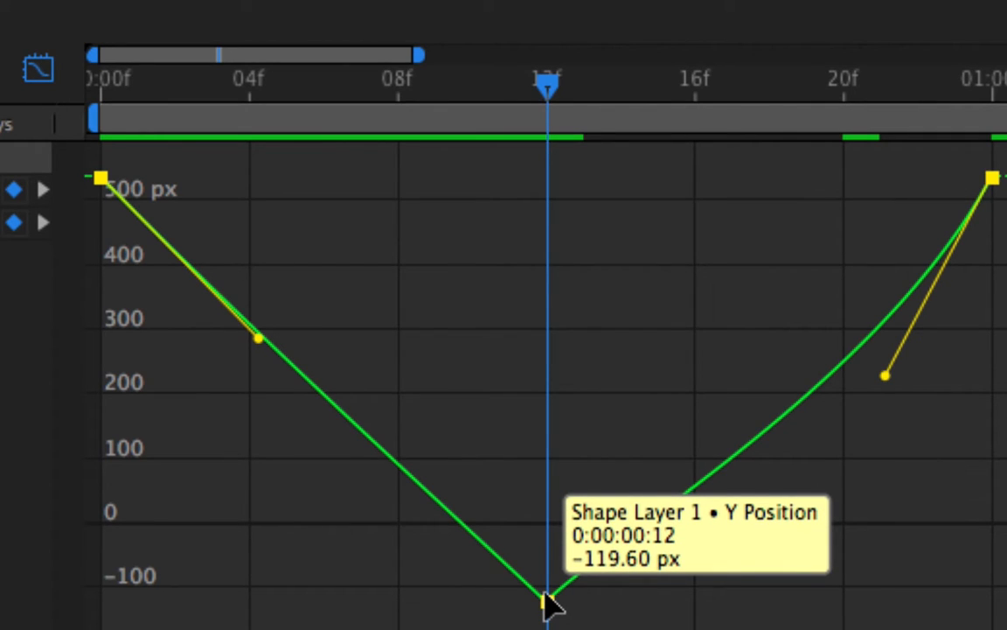
{"action": "left_click", "coordinate": [551, 555]}
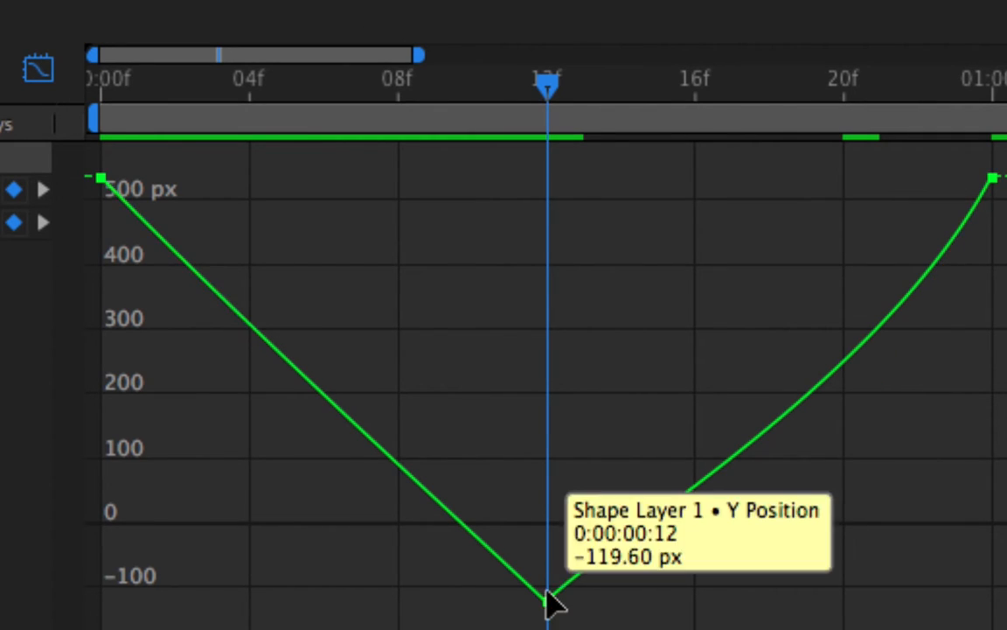
{"action": "left_click", "coordinate": [548, 602]}
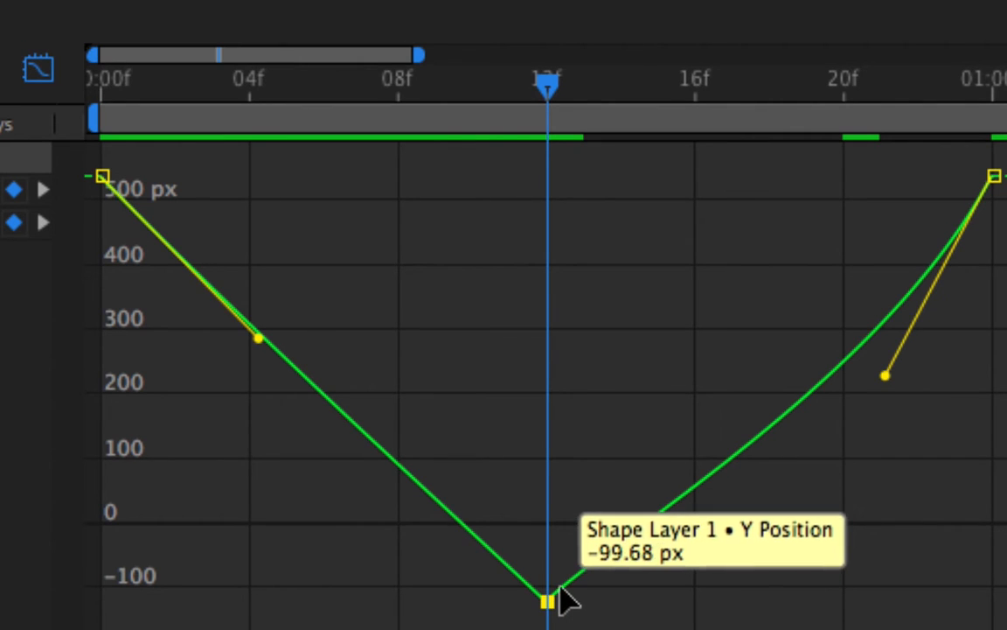
Adjust the outer Y Position keyframes' handles to about frame 3 at 270 px and frame 22 at 235 px
{"action": "left_click_drag", "start_coordinate": [259, 339], "coordinate": [212, 347]}
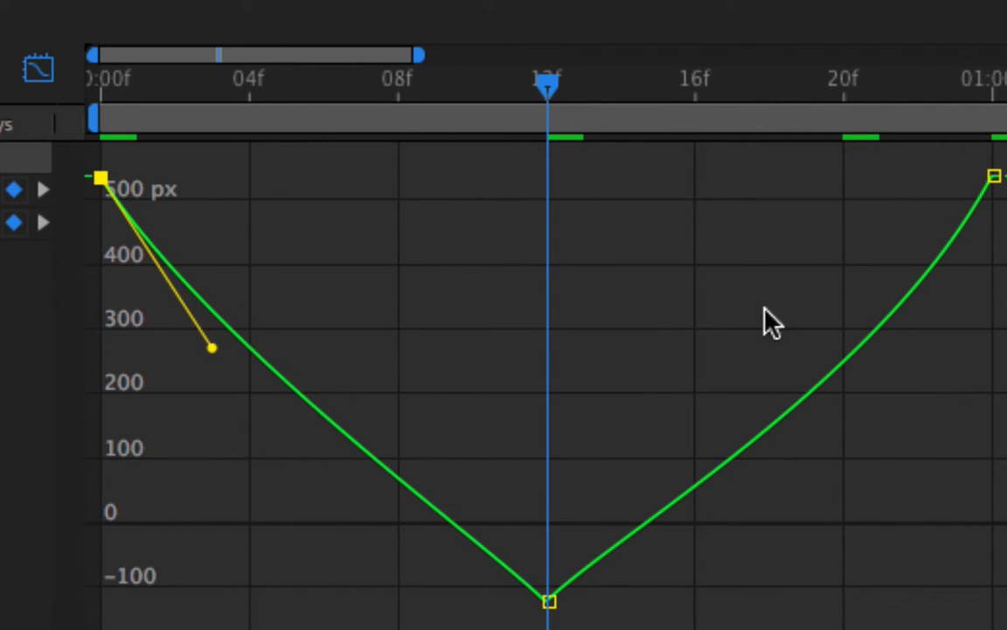
{"action": "left_click", "coordinate": [992, 179]}
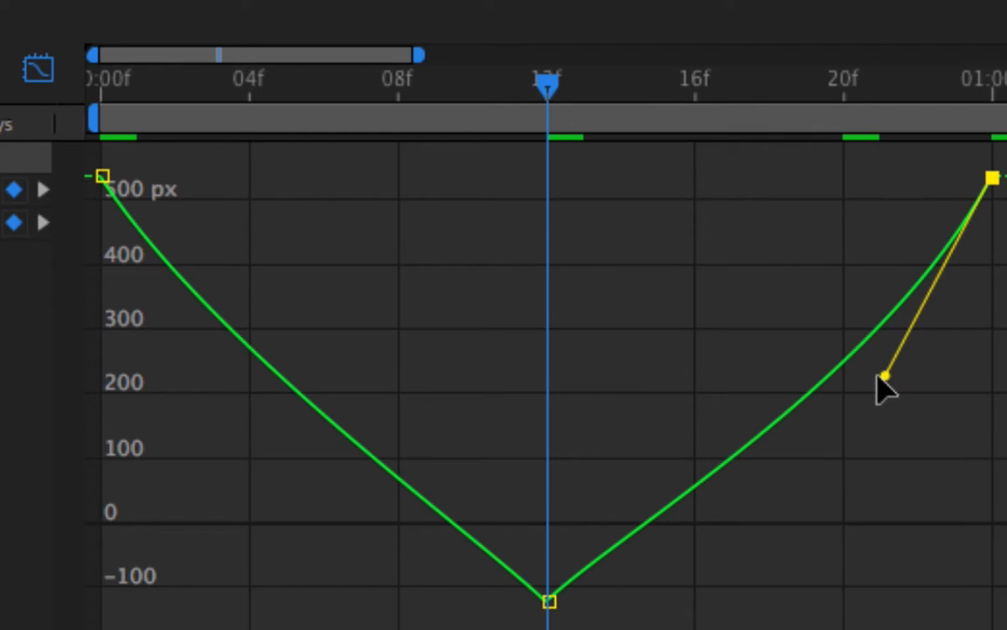
{"action": "left_click_drag", "start_coordinate": [881, 376], "coordinate": [909, 349]}
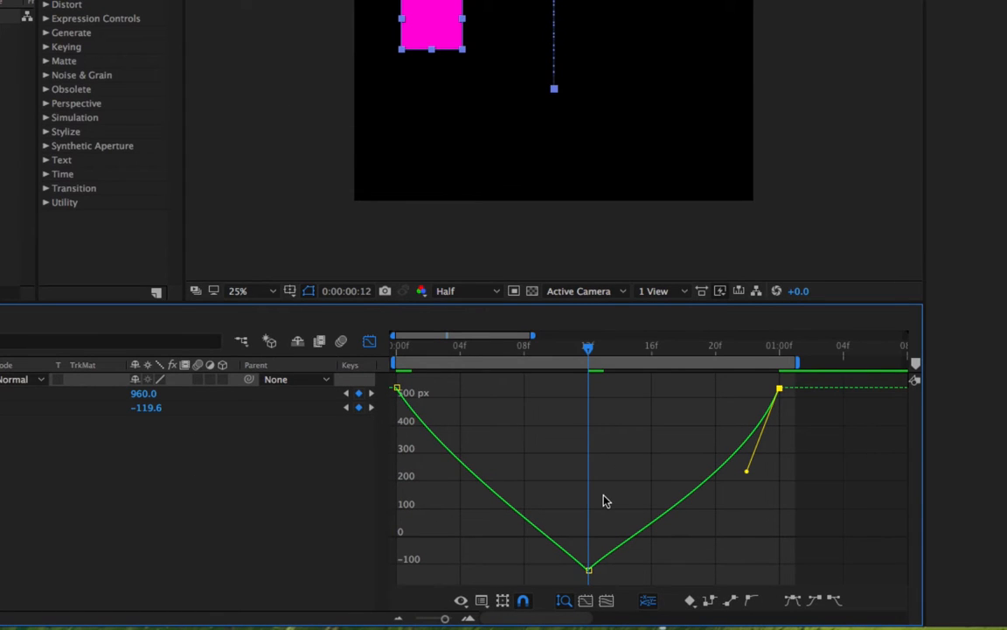
Convert the frame 12 Y Position keyframe to Auto Bezier and lengthen its two handles to about frames 6 and 18
{"action": "left_click", "coordinate": [590, 570]}
{"action": "mouse_move", "coordinate": [589, 349]}
{"action": "left_mouse_down"}
{"action": "mouse_move", "coordinate": [571, 353]}
{"action": "mouse_move", "coordinate": [588, 350]}
{"action": "left_mouse_up"}
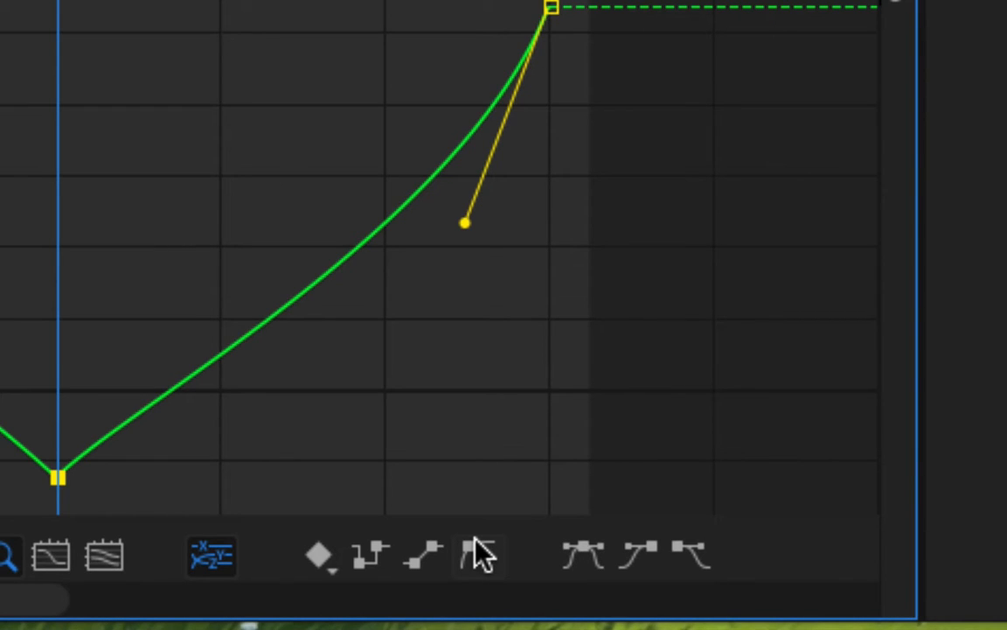
{"action": "left_click", "coordinate": [476, 547]}
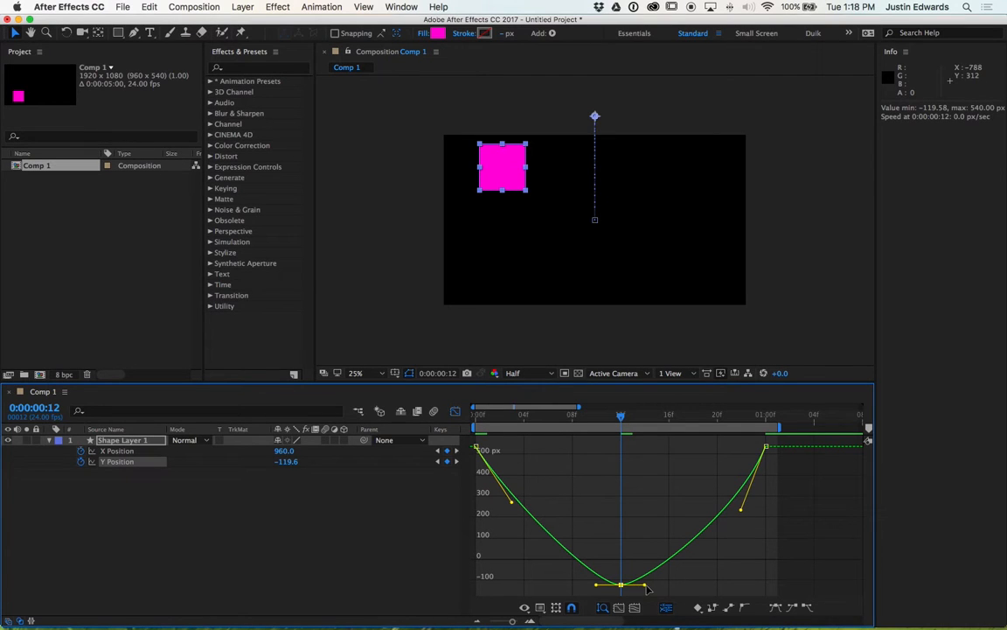
{"action": "left_click_drag", "start_coordinate": [645, 585], "coordinate": [671, 586]}
{"action": "left_click_drag", "start_coordinate": [602, 586], "coordinate": [554, 584]}
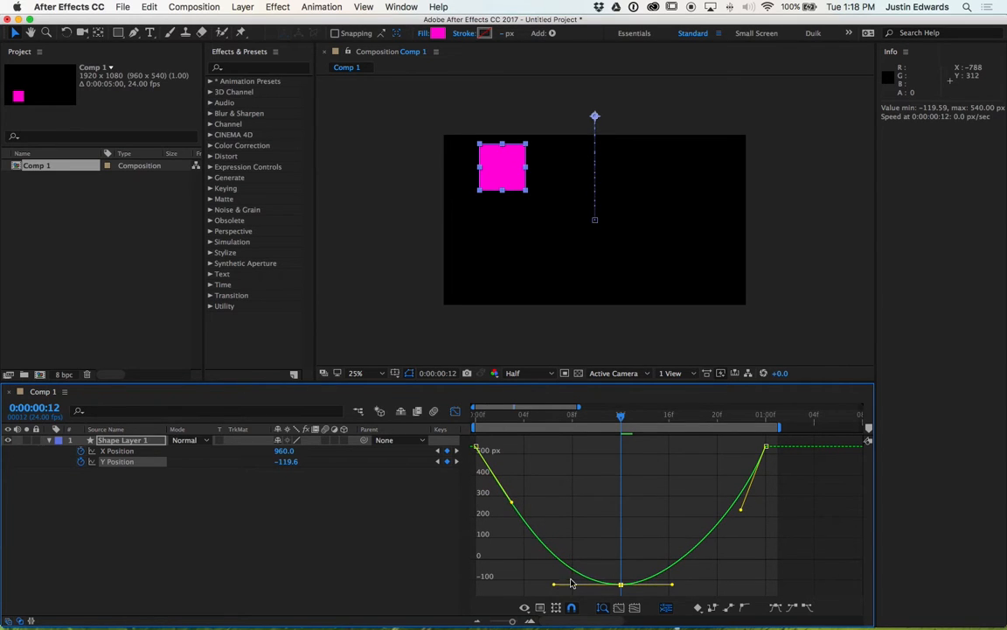
{"action": "left_click_drag", "start_coordinate": [671, 585], "coordinate": [699, 588]}
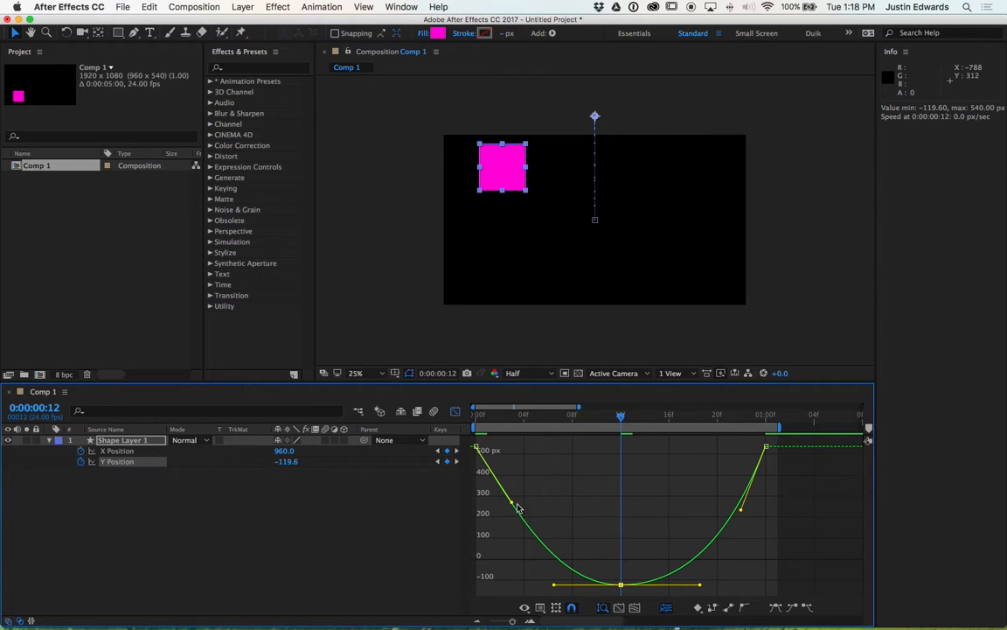
Fine-tune the first and last Y Position keyframes' handles so both sides of the arc meet the ends evenly, at about 290 px
{"action": "left_click_drag", "start_coordinate": [513, 505], "coordinate": [507, 498]}
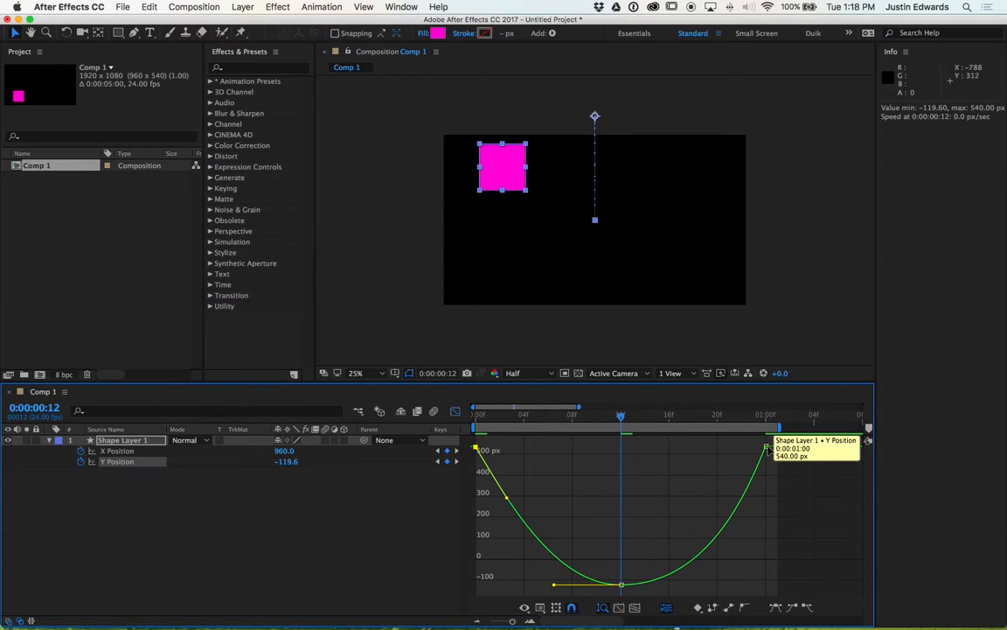
{"action": "left_click", "coordinate": [767, 448]}
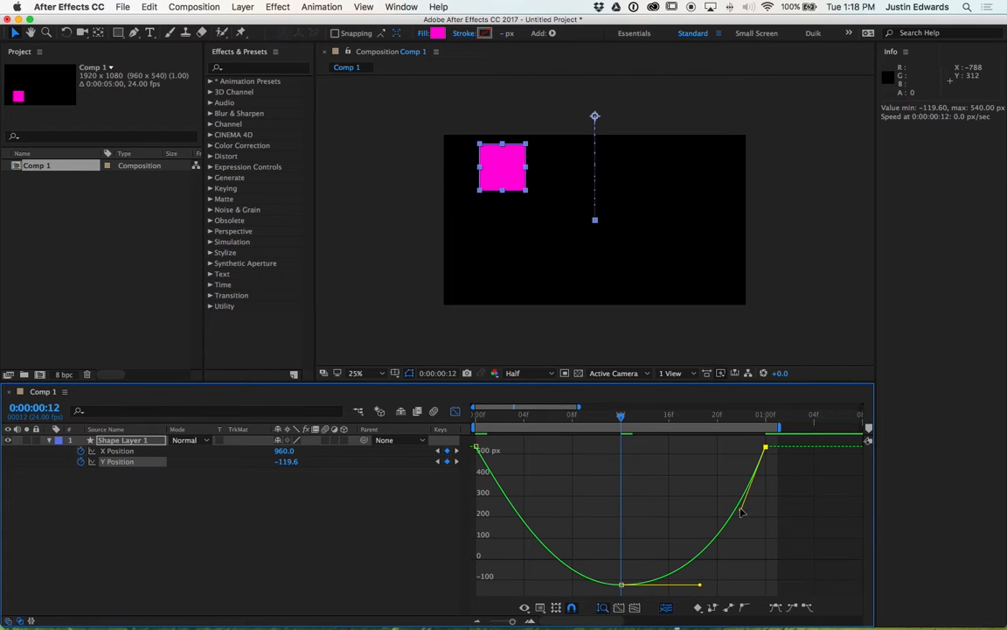
{"action": "left_click_drag", "start_coordinate": [742, 509], "coordinate": [737, 502]}
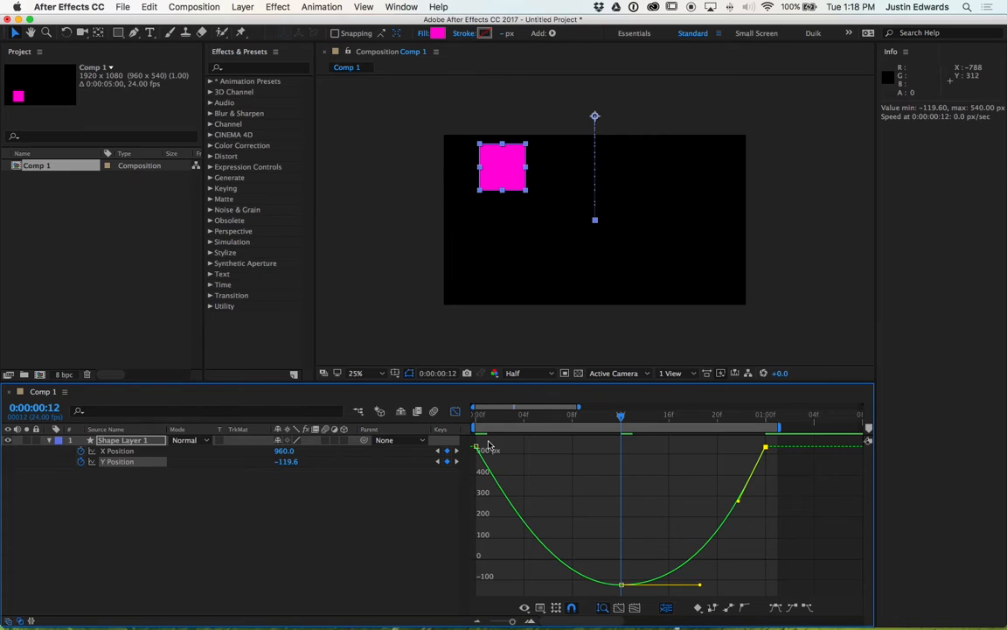
Steepen the first Y Position keyframe's handle until it points almost straight down, ending near 220 px
{"action": "mouse_move", "coordinate": [476, 449]}
{"action": "mouse_move", "coordinate": [619, 417]}
{"action": "left_mouse_down"}
{"action": "mouse_move", "coordinate": [644, 417]}
{"action": "mouse_move", "coordinate": [620, 416]}
{"action": "left_mouse_up"}
{"action": "left_click", "coordinate": [477, 447]}
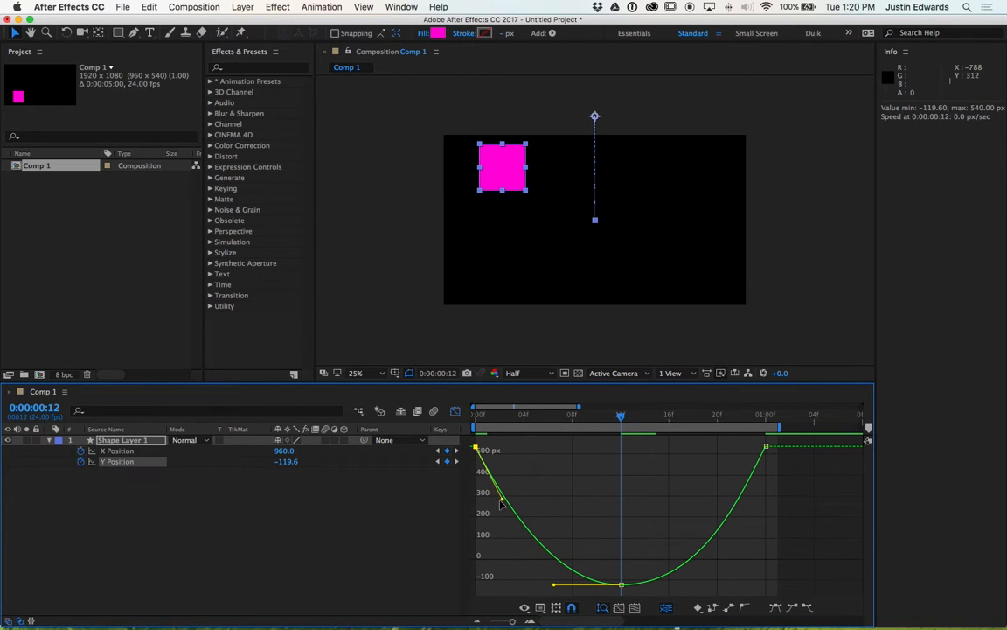
{"action": "left_click_drag", "start_coordinate": [504, 496], "coordinate": [515, 516]}
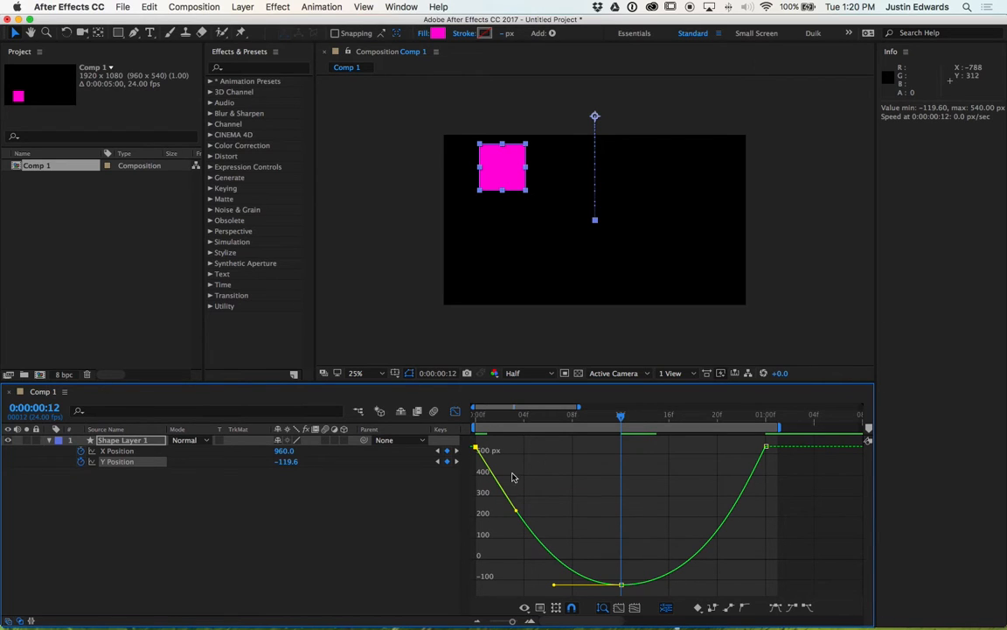
{"action": "left_click_drag", "start_coordinate": [515, 513], "coordinate": [475, 515]}
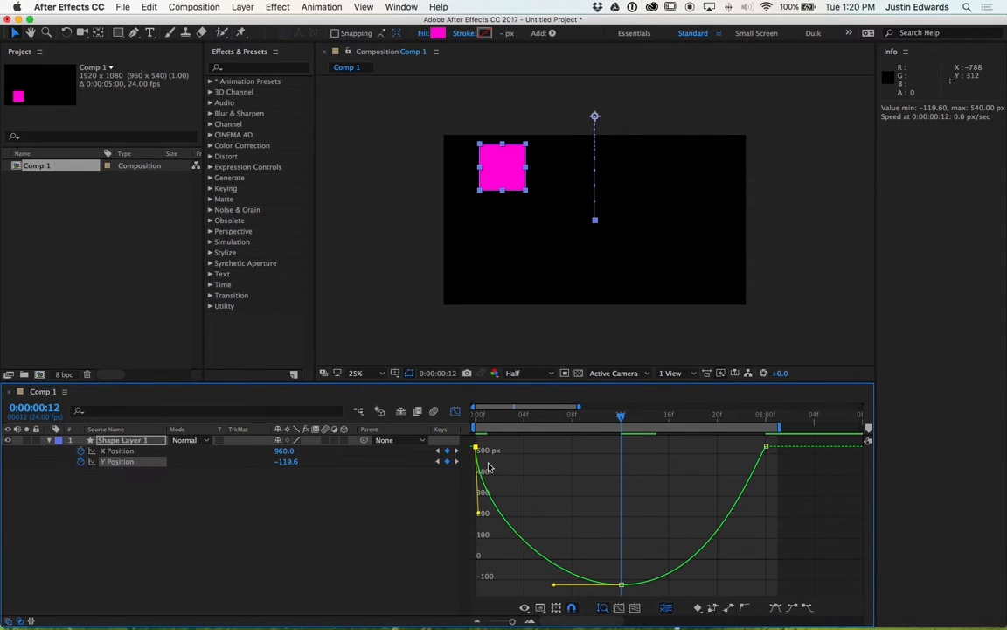
Stretch the frame 12 Y Position keyframe's handles outward to about frames 4 and 22
{"action": "left_click", "coordinate": [620, 585]}
{"action": "left_click_drag", "start_coordinate": [556, 586], "coordinate": [523, 584]}
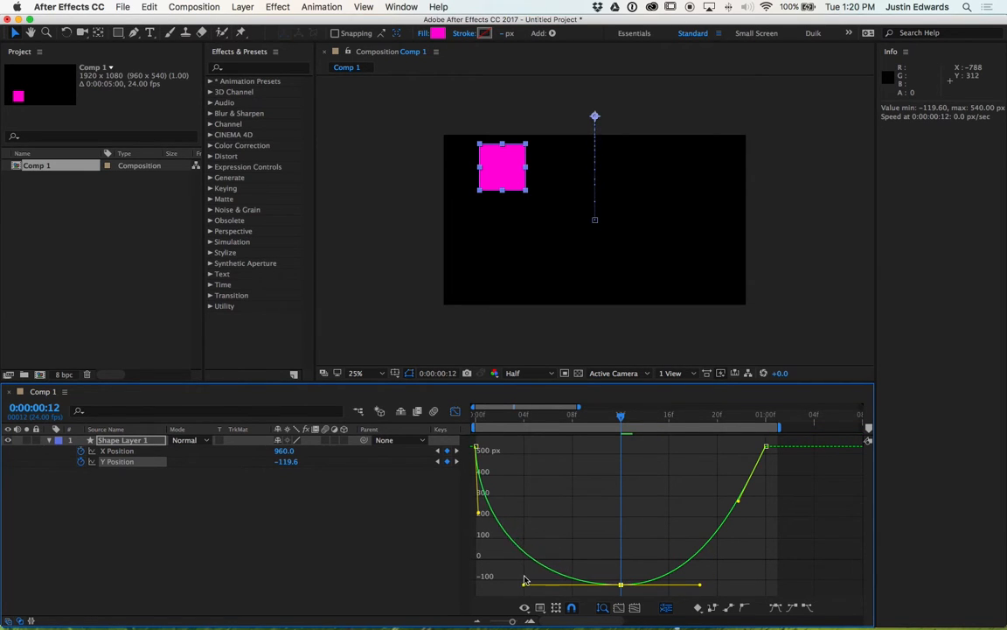
{"action": "left_click_drag", "start_coordinate": [700, 591], "coordinate": [743, 593]}
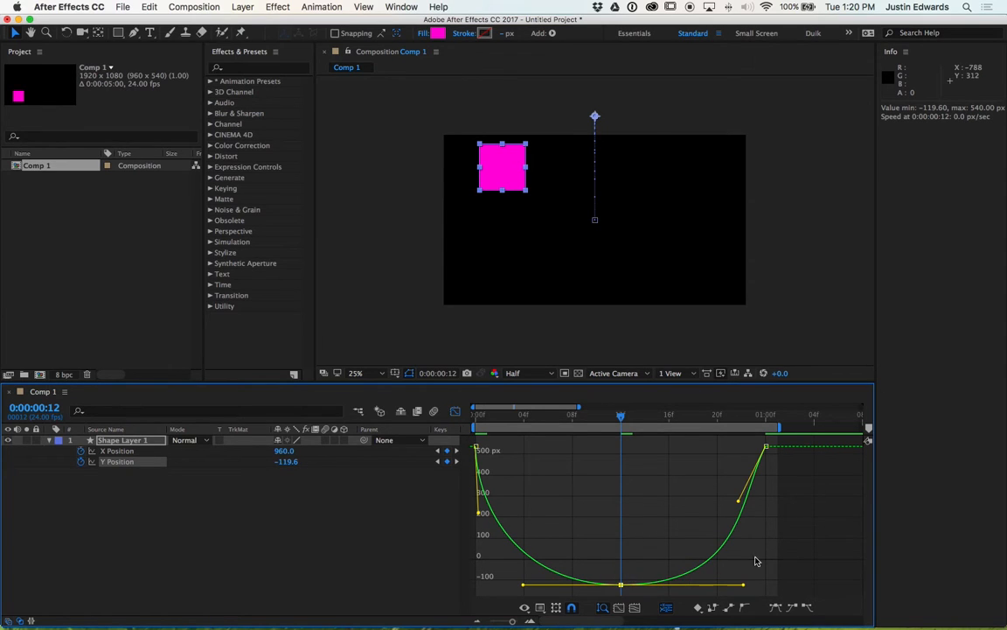
Steepen the last Y Position keyframe's handle to about frame 23 and pull the middle keyframe's outgoing handle back to about frame 21
{"action": "left_click", "coordinate": [743, 504]}
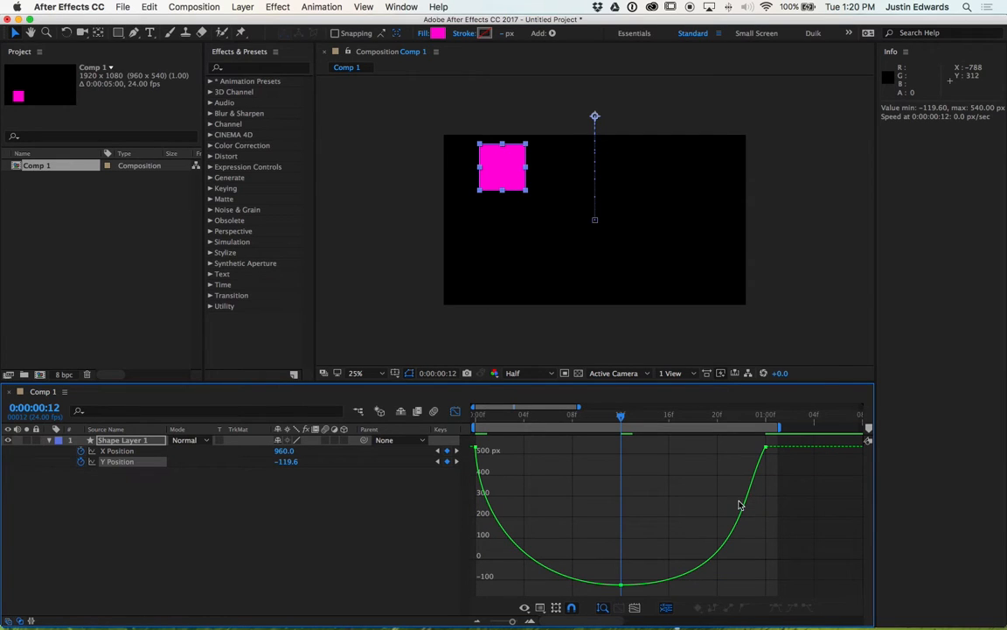
{"action": "left_click", "coordinate": [765, 448]}
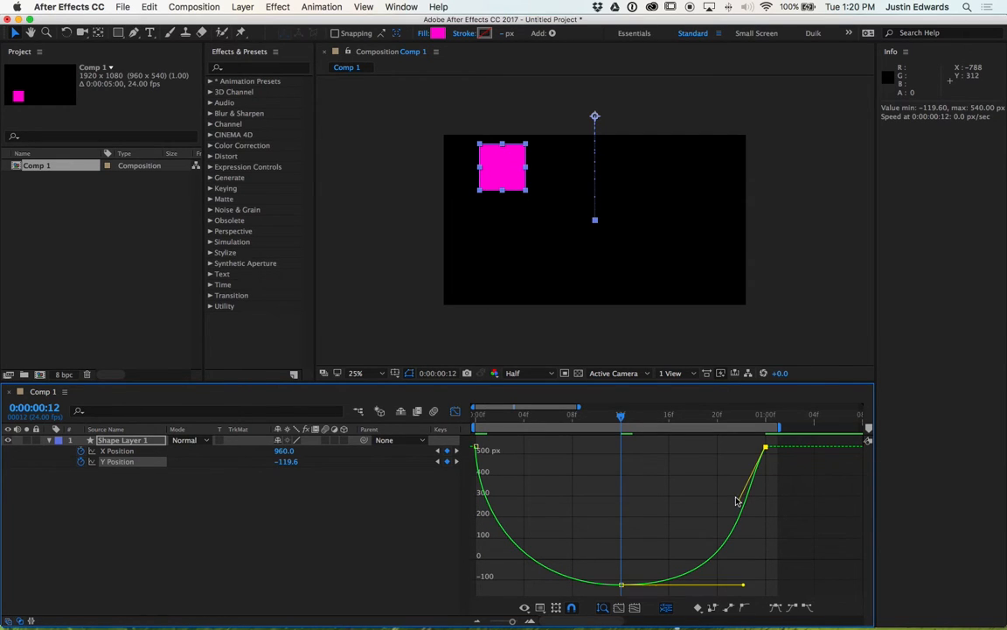
{"action": "left_click_drag", "start_coordinate": [736, 499], "coordinate": [750, 502]}
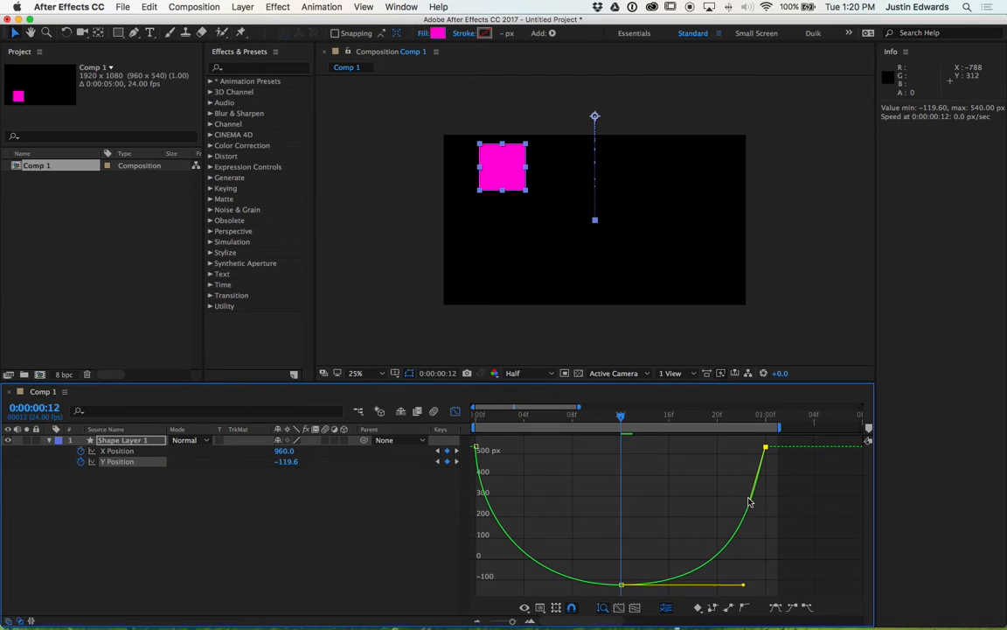
{"action": "left_click_drag", "start_coordinate": [743, 584], "coordinate": [736, 582]}
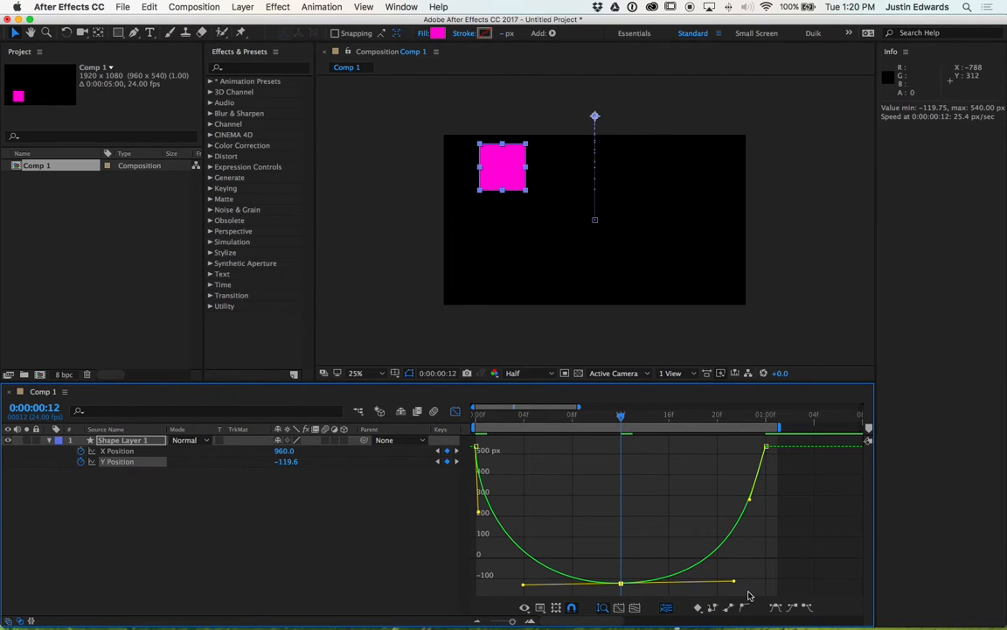
Preview the bounce and shorten the middle Y Position keyframe's outgoing handle to about frame 19
{"action": "key", "text": "space"}
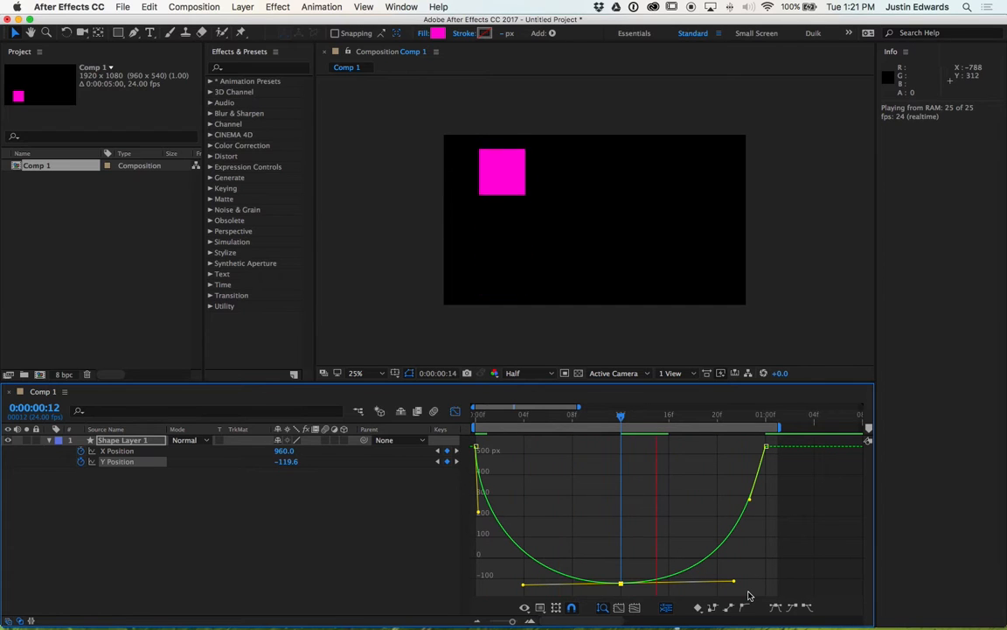
{"action": "key", "text": "space"}
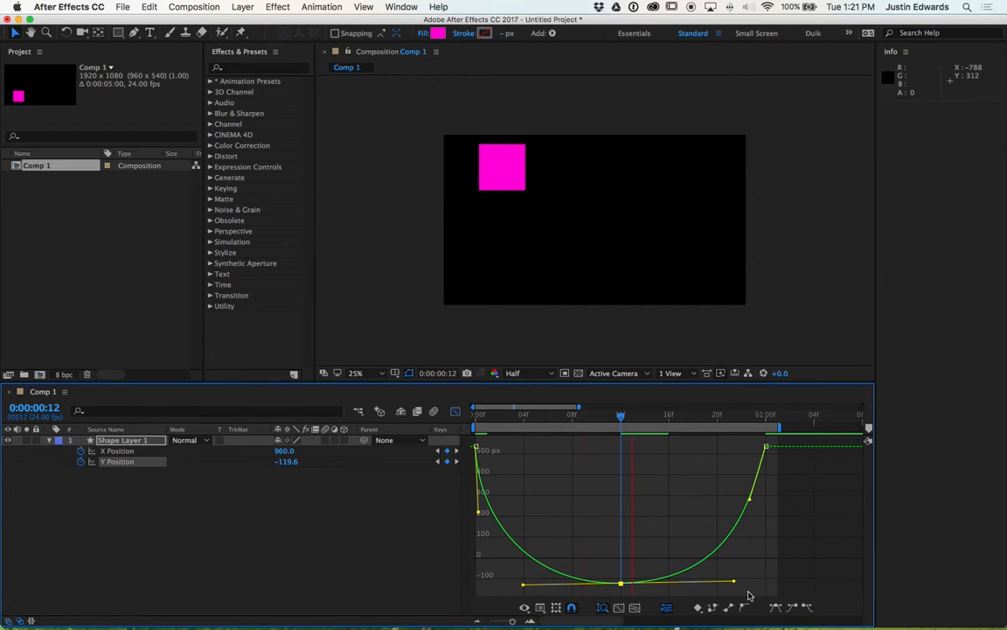
{"action": "key", "text": "Page_Down"}
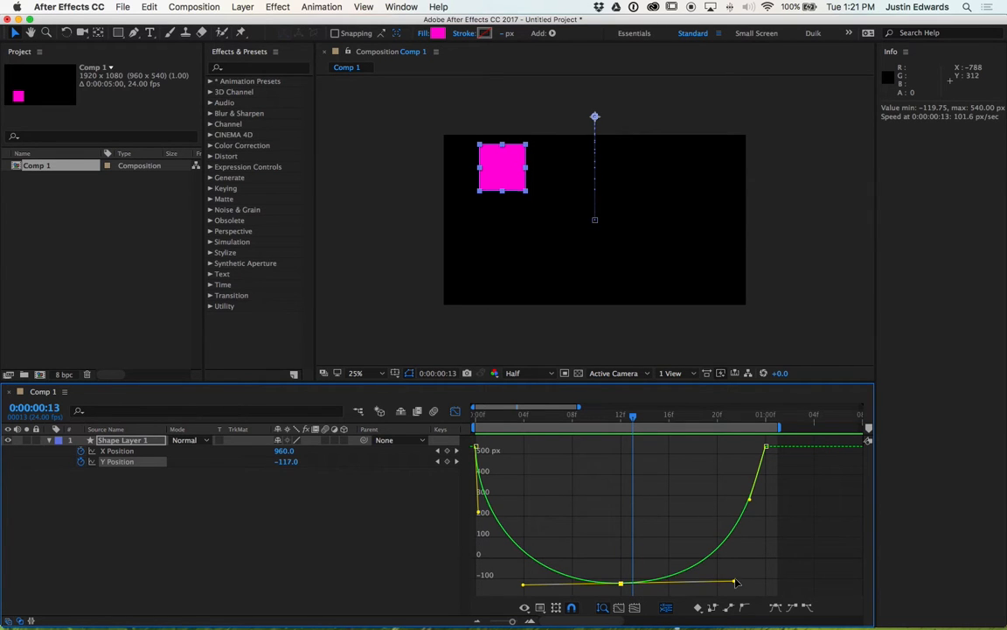
{"action": "left_click_drag", "start_coordinate": [735, 582], "coordinate": [703, 582]}
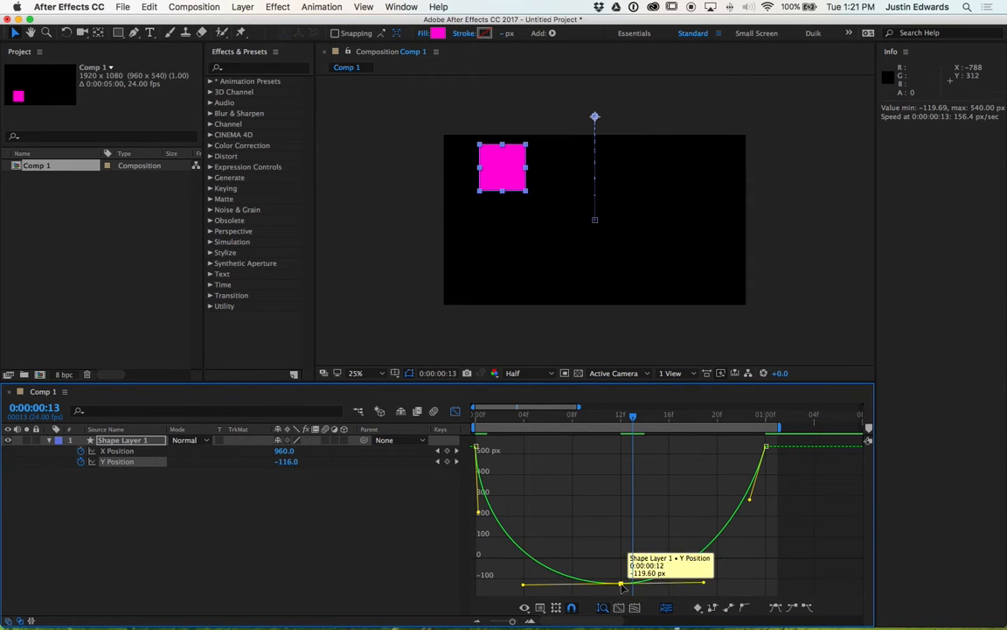
Reset the frame 12 Y Position keyframe to Auto Bezier and stretch its handles to about frames 8 and 19
{"action": "key", "text": "Delete"}
{"action": "key", "text": "super+z"}
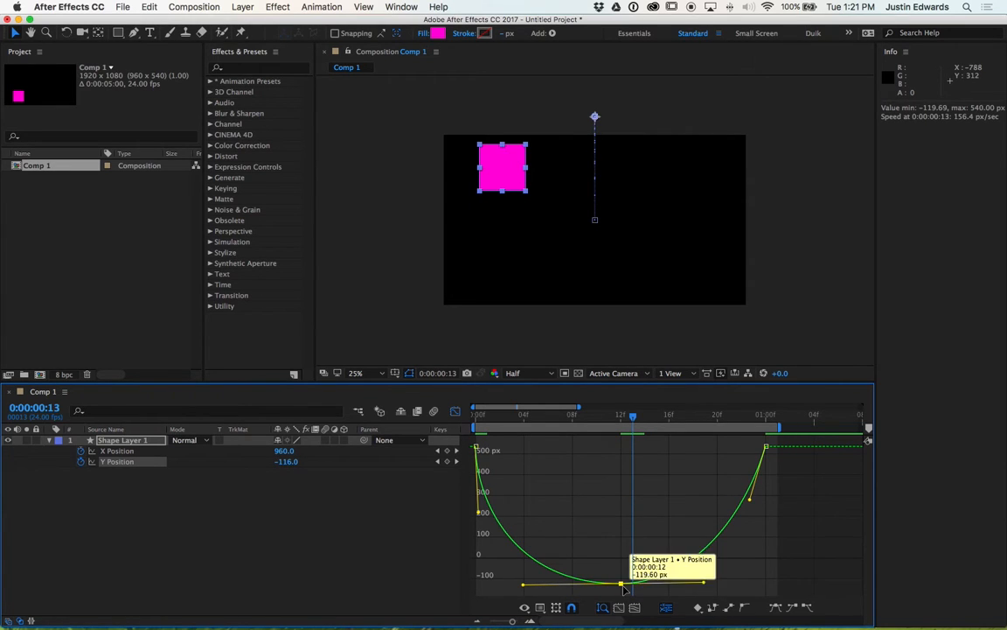
{"action": "left_click", "coordinate": [729, 608]}
{"action": "left_click", "coordinate": [744, 607]}
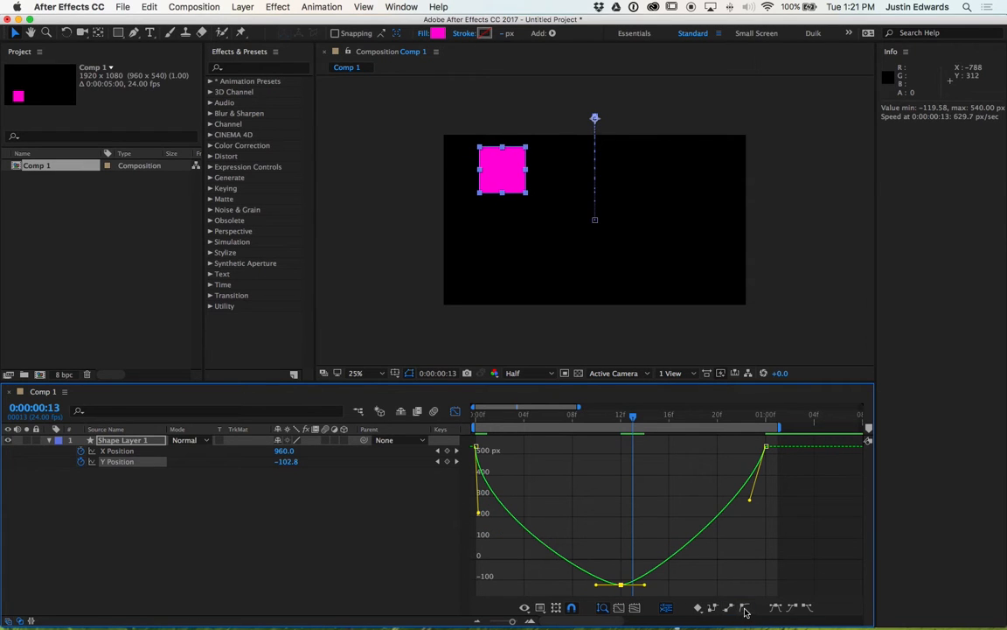
{"action": "left_click_drag", "start_coordinate": [645, 585], "coordinate": [699, 565]}
{"action": "left_click_drag", "start_coordinate": [595, 586], "coordinate": [567, 584]}
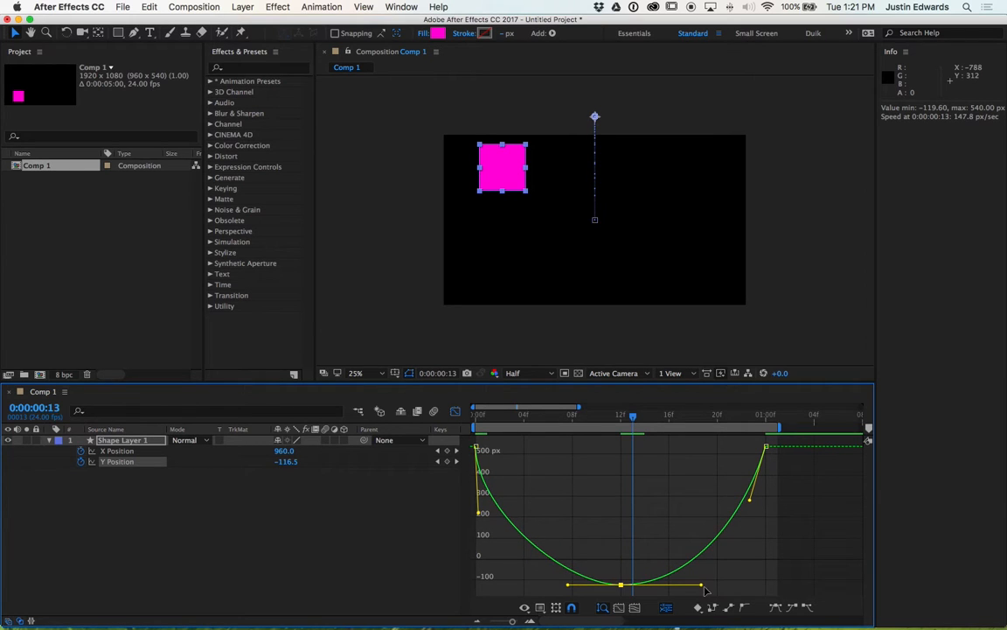
{"action": "mouse_move", "coordinate": [702, 586]}
{"action": "left_mouse_down"}
{"action": "mouse_move", "coordinate": [703, 577]}
{"action": "mouse_move", "coordinate": [701, 596]}
{"action": "left_mouse_up"}
Convert the middle Y Position keyframe to linear and back to Auto Bezier, with level handles reaching about frames 5 and 20
{"action": "left_click", "coordinate": [728, 607]}
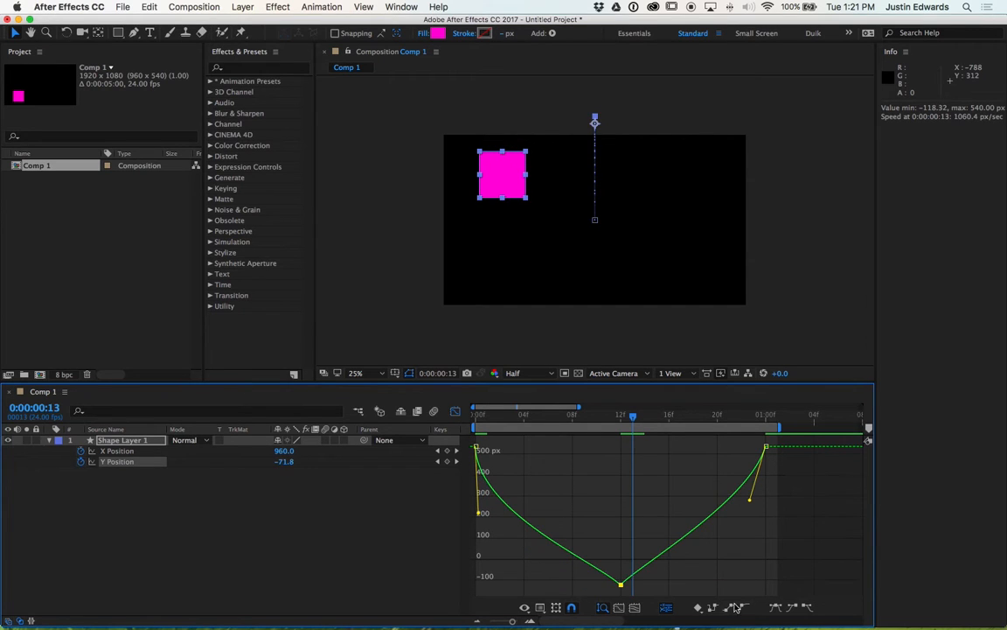
{"action": "left_click", "coordinate": [744, 607]}
{"action": "left_click_drag", "start_coordinate": [592, 586], "coordinate": [570, 581]}
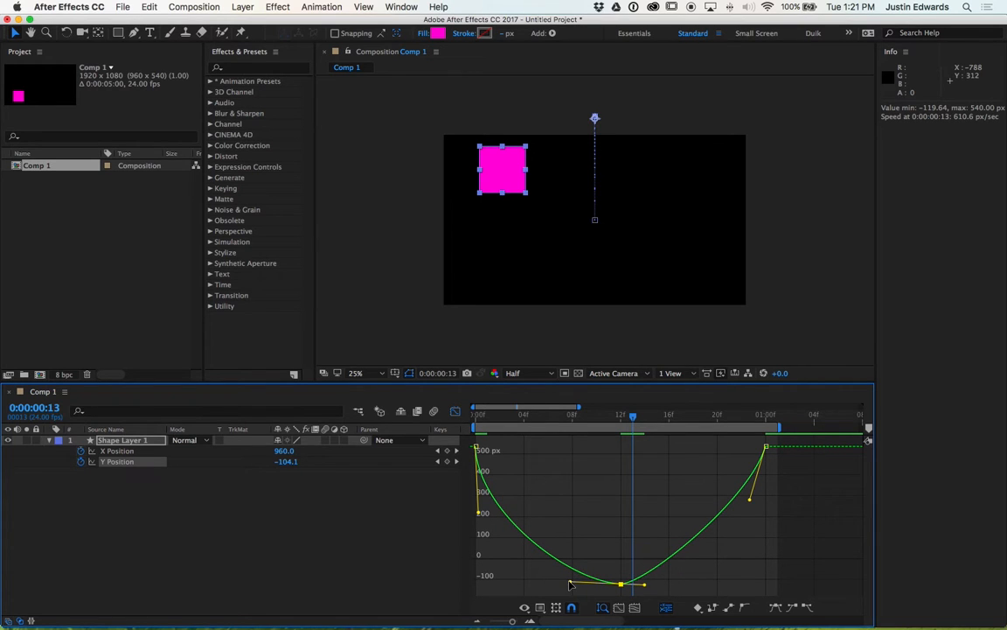
{"action": "mouse_move", "coordinate": [569, 583]}
{"action": "left_mouse_down"}
{"action": "mouse_move", "coordinate": [573, 602]}
{"action": "mouse_move", "coordinate": [571, 528]}
{"action": "mouse_move", "coordinate": [581, 593]}
{"action": "mouse_move", "coordinate": [584, 542]}
{"action": "mouse_move", "coordinate": [578, 569]}
{"action": "left_mouse_up"}
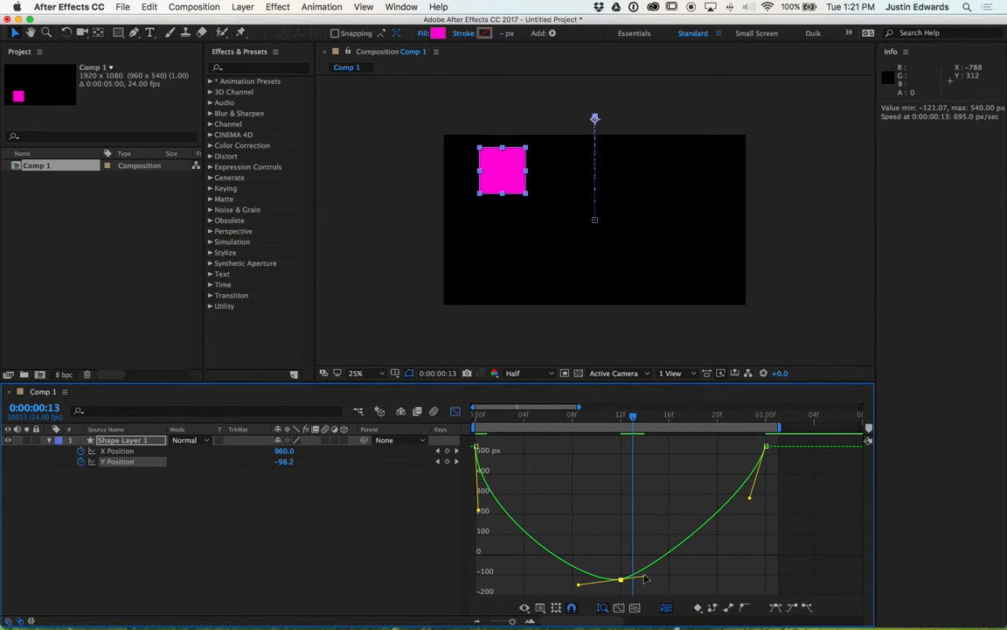
{"action": "left_click_drag", "start_coordinate": [645, 578], "coordinate": [698, 583]}
{"action": "left_click_drag", "start_coordinate": [578, 585], "coordinate": [532, 584]}
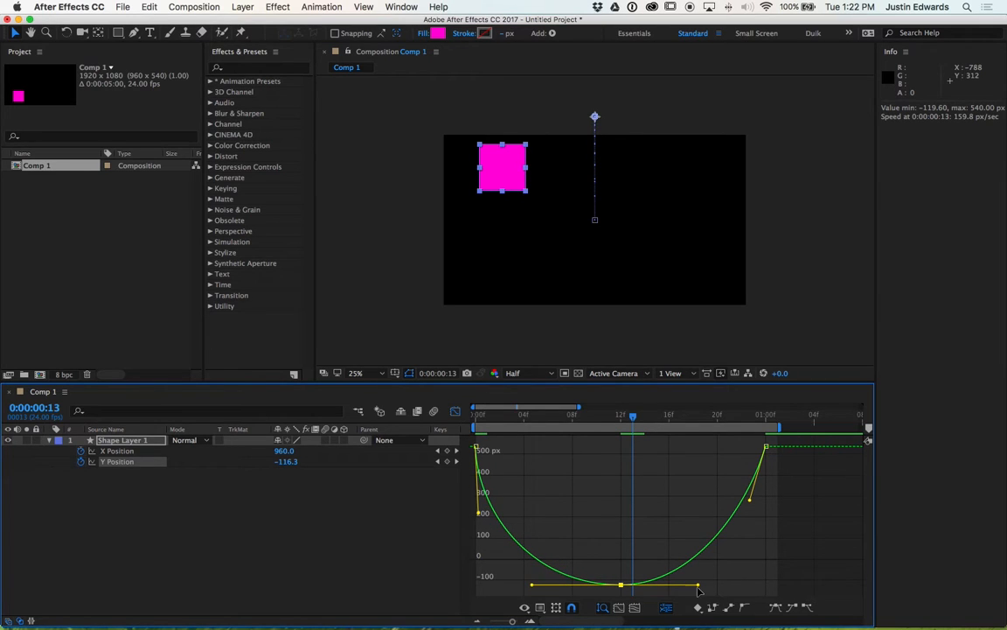
{"action": "left_click_drag", "start_coordinate": [698, 584], "coordinate": [725, 588]}
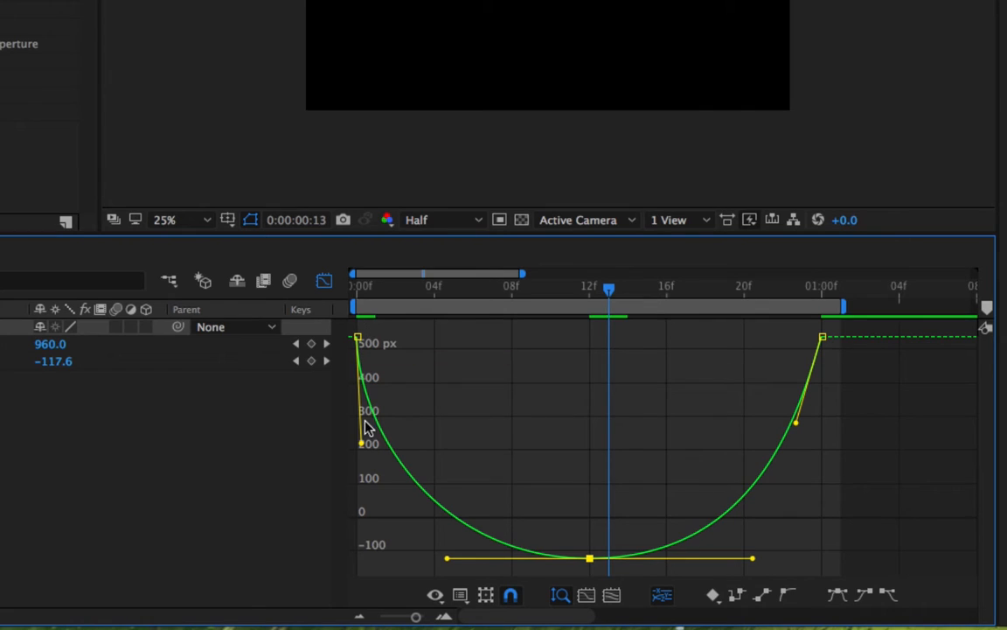
Extend the first Y Position keyframe's handle down to about 120 px and steepen the last keyframe's handle, ending near 230 px
{"action": "left_click_drag", "start_coordinate": [362, 444], "coordinate": [332, 481]}
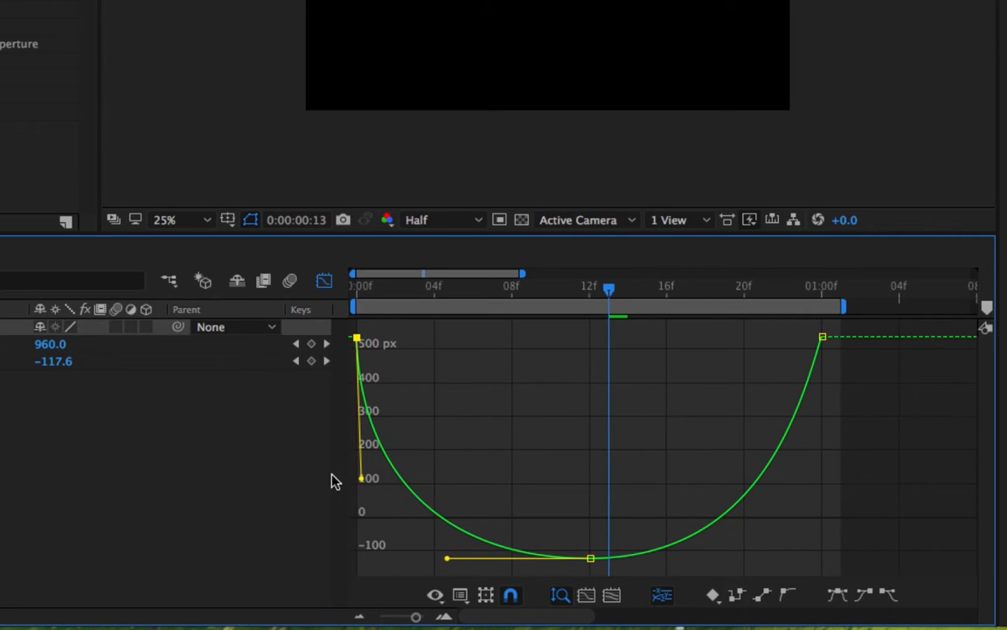
{"action": "left_click", "coordinate": [589, 558]}
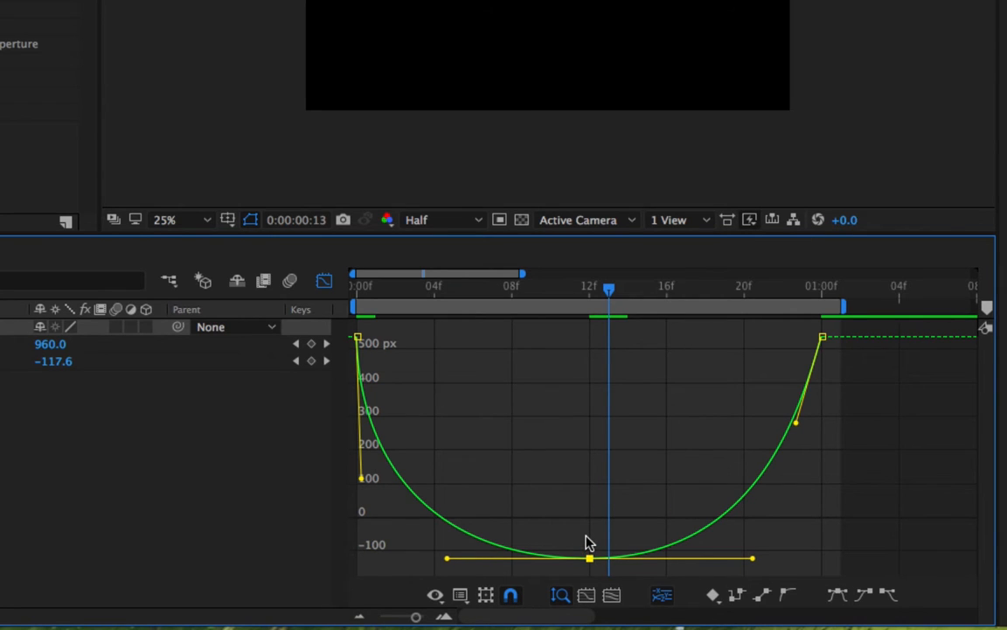
{"action": "left_click_drag", "start_coordinate": [609, 289], "coordinate": [570, 308]}
{"action": "left_click_drag", "start_coordinate": [647, 312], "coordinate": [687, 341]}
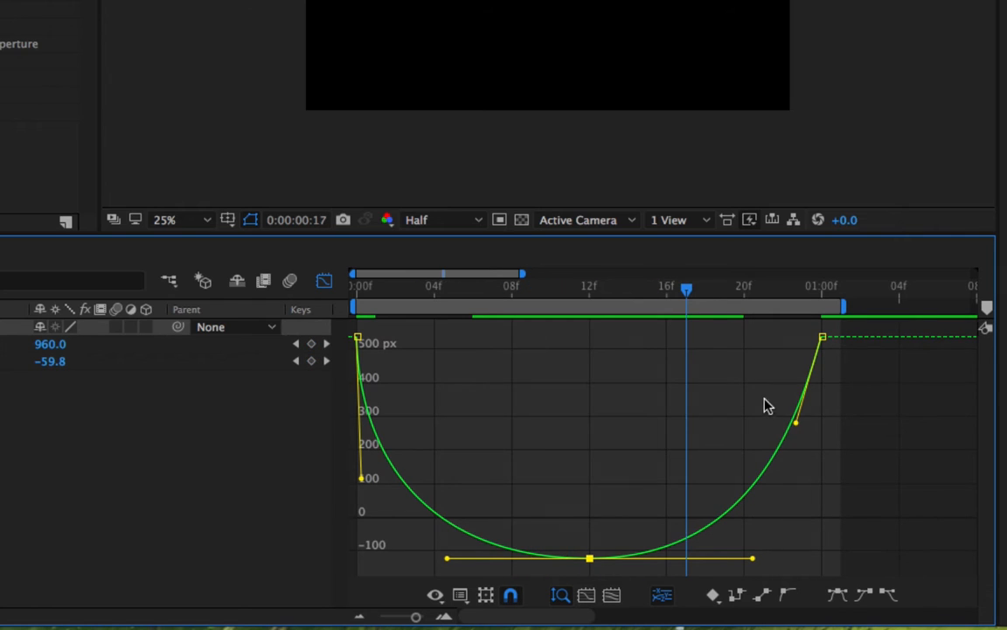
{"action": "left_click_drag", "start_coordinate": [797, 424], "coordinate": [816, 442]}
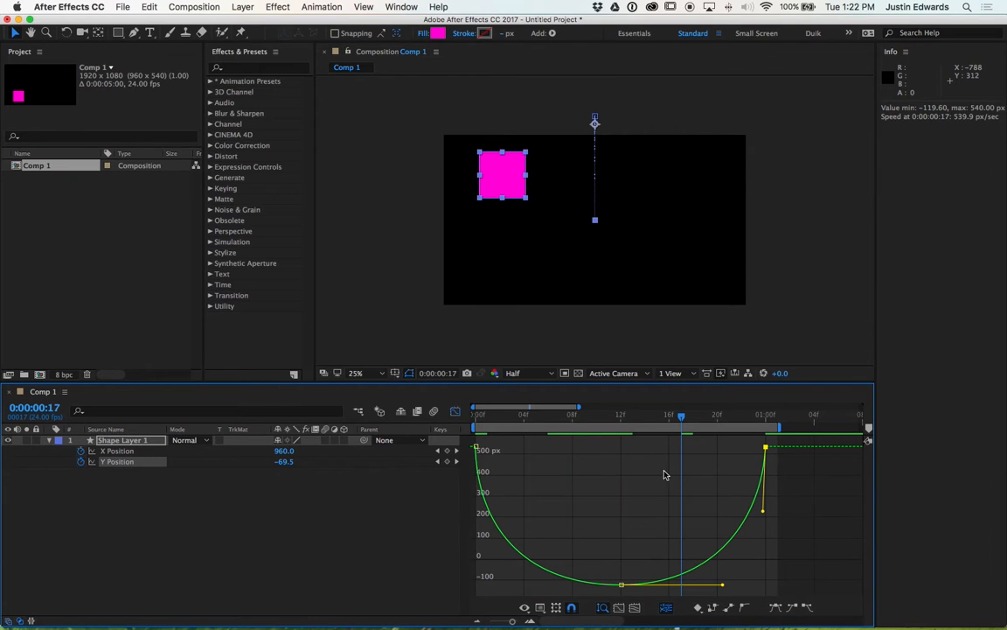
Preview the bounce loop and scrub through it, comparing the motion with the layer's keyframes and the Y Position curve
{"action": "key", "text": "space"}
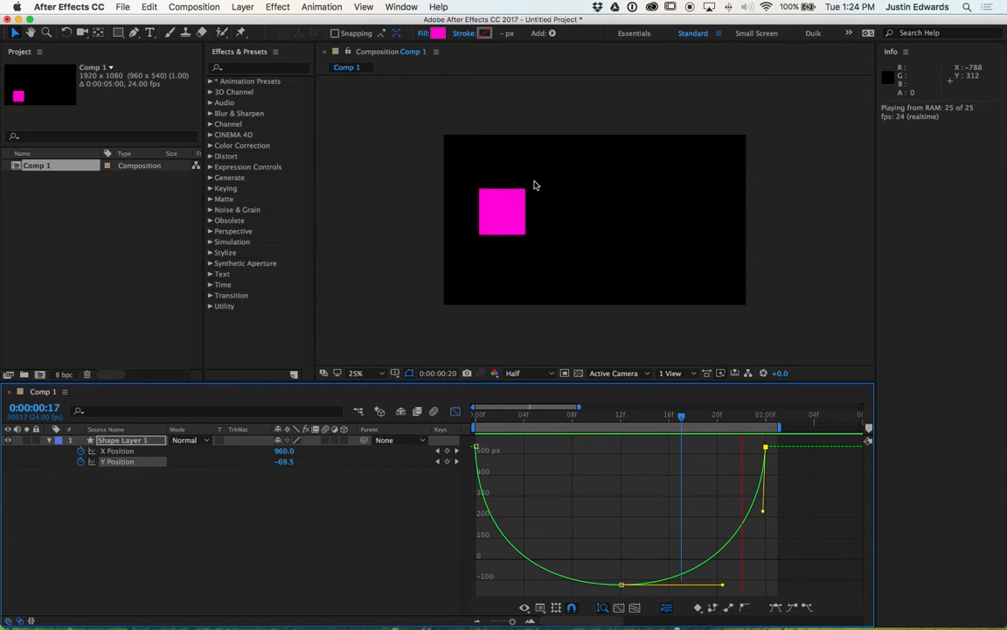
{"action": "left_click", "coordinate": [457, 413]}
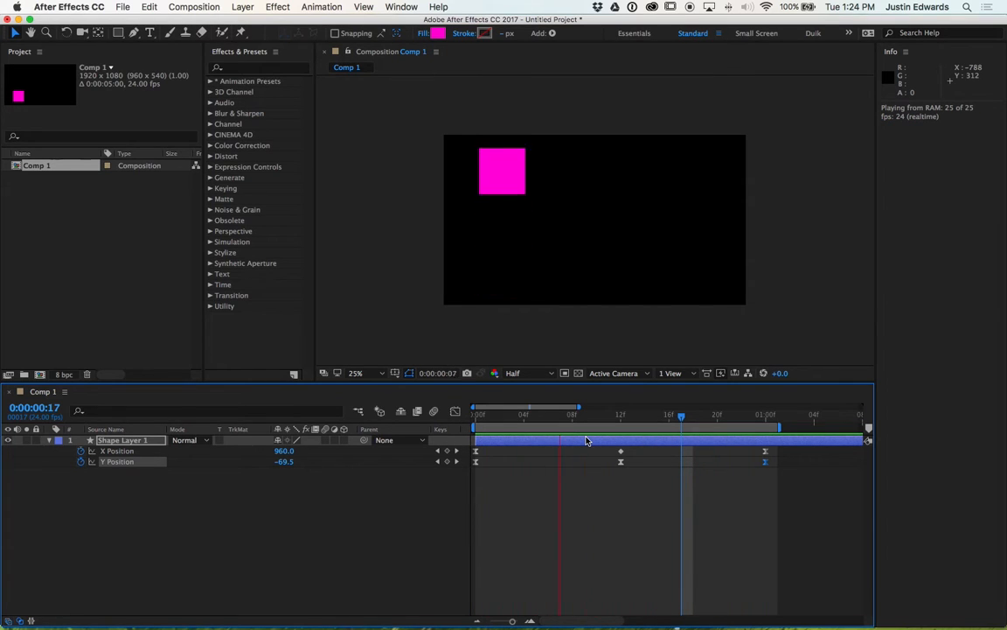
{"action": "key", "text": "space"}
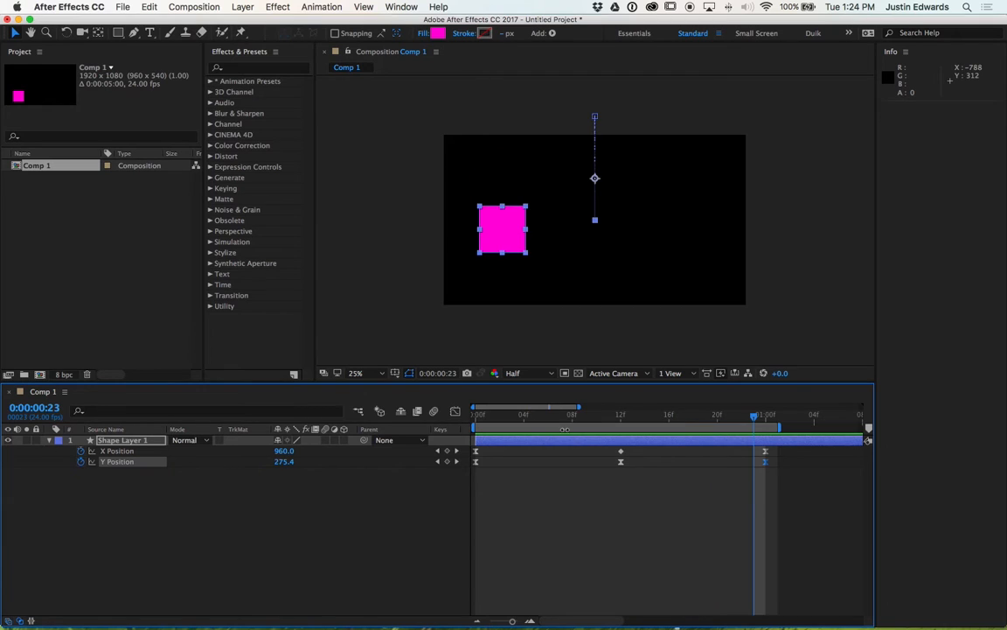
{"action": "left_click", "coordinate": [455, 411]}
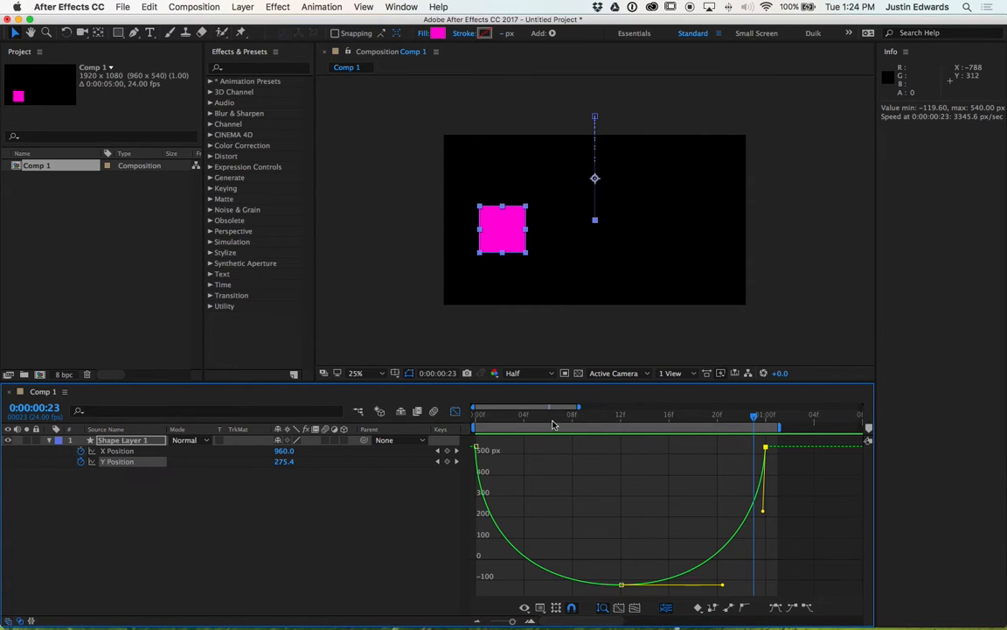
{"action": "left_click_drag", "start_coordinate": [552, 425], "coordinate": [584, 426]}
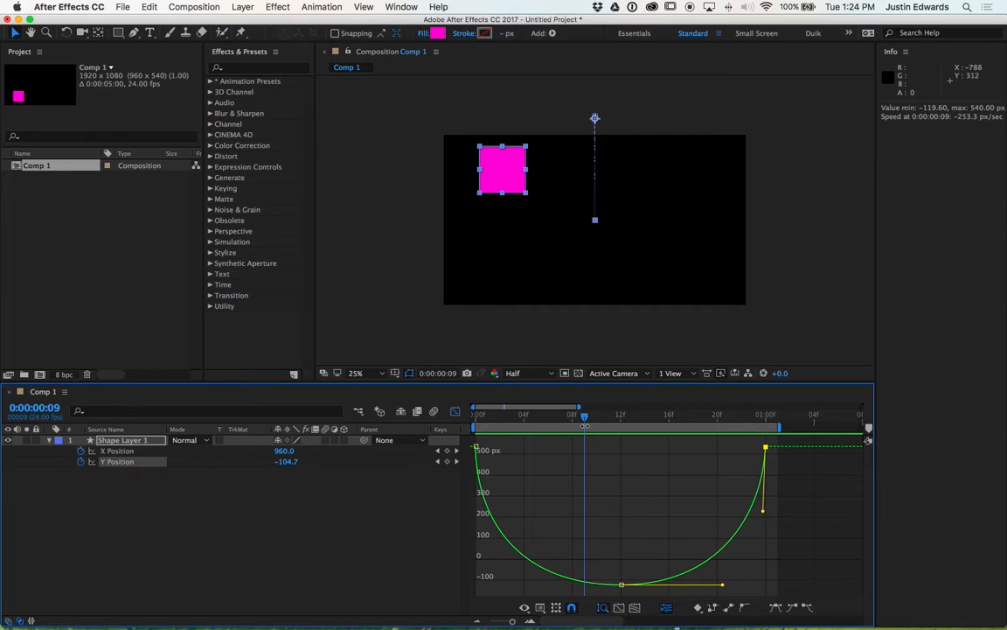
{"action": "key", "text": "space"}
{"action": "key", "text": "space"}
{"action": "left_click_drag", "start_coordinate": [591, 421], "coordinate": [757, 441]}
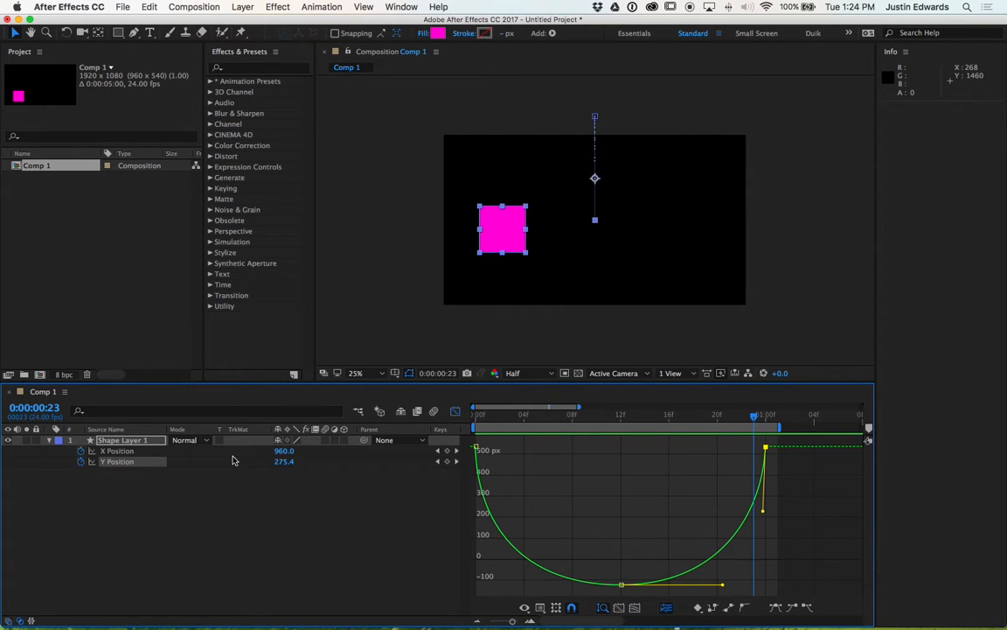
Expand the shape layer's Transform properties and go to frame 0 with the Graph Editor hidden
{"action": "left_click", "coordinate": [148, 463]}
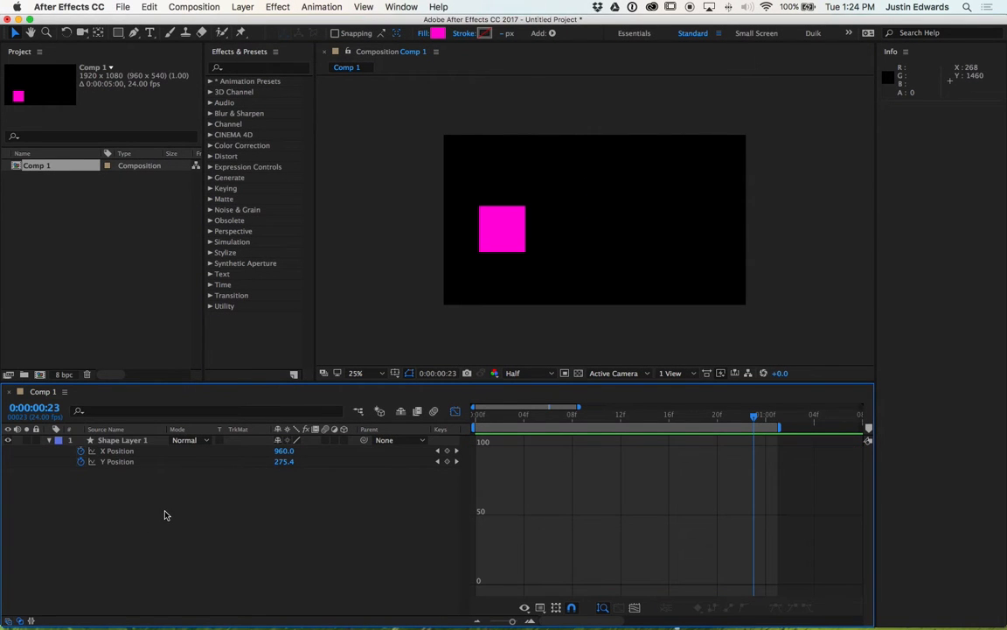
{"action": "left_click", "coordinate": [50, 440]}
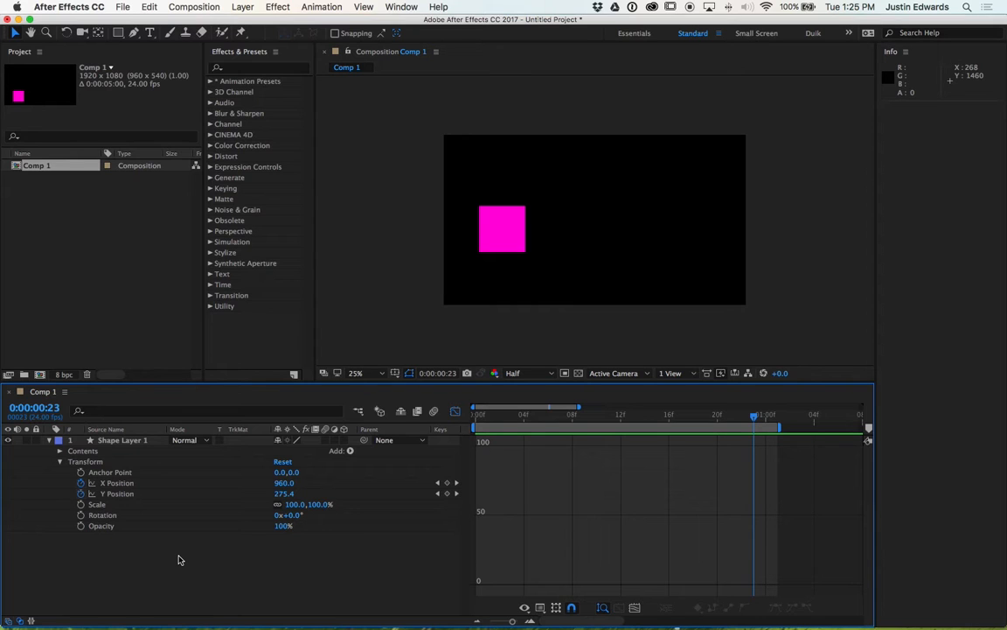
{"action": "left_click", "coordinate": [477, 414]}
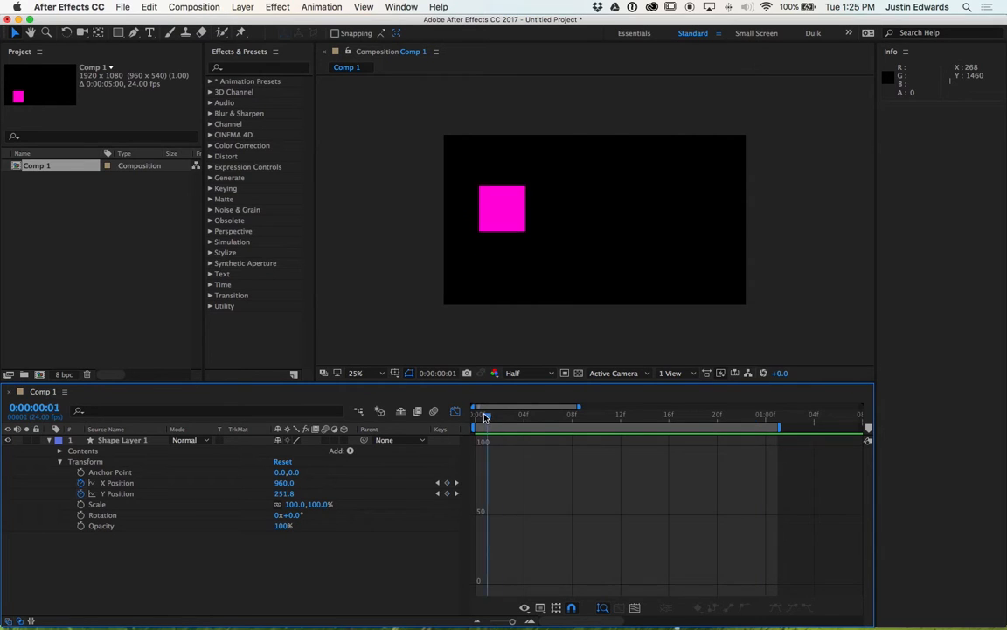
{"action": "left_click", "coordinate": [457, 410]}
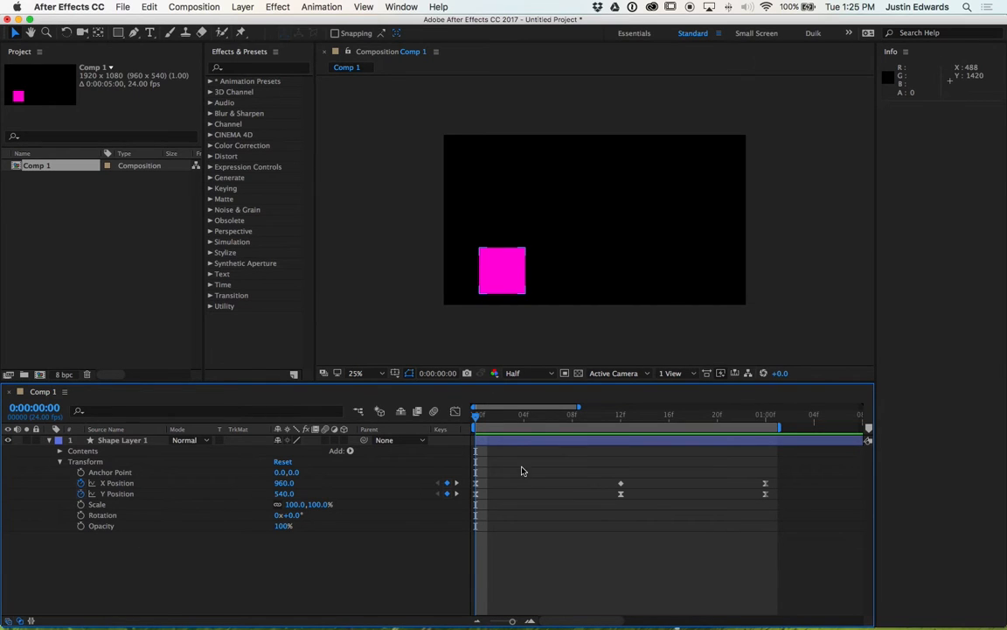
{"action": "left_click", "coordinate": [483, 419]}
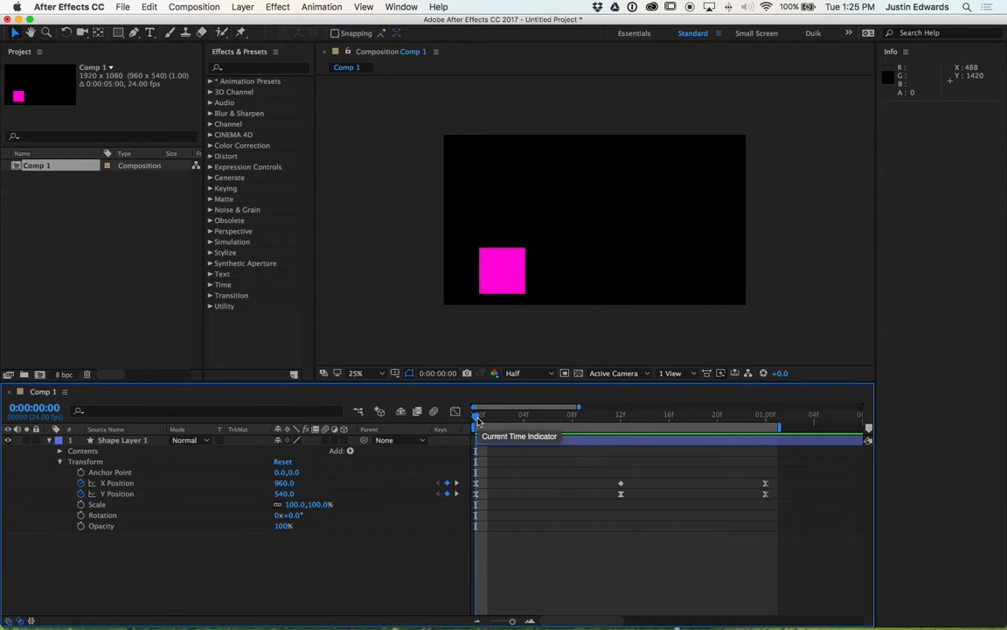
Animate the square's Rotation with a 0° keyframe at frame 0 and a 180° keyframe at 0:00:01:00
{"action": "left_click", "coordinate": [80, 515]}
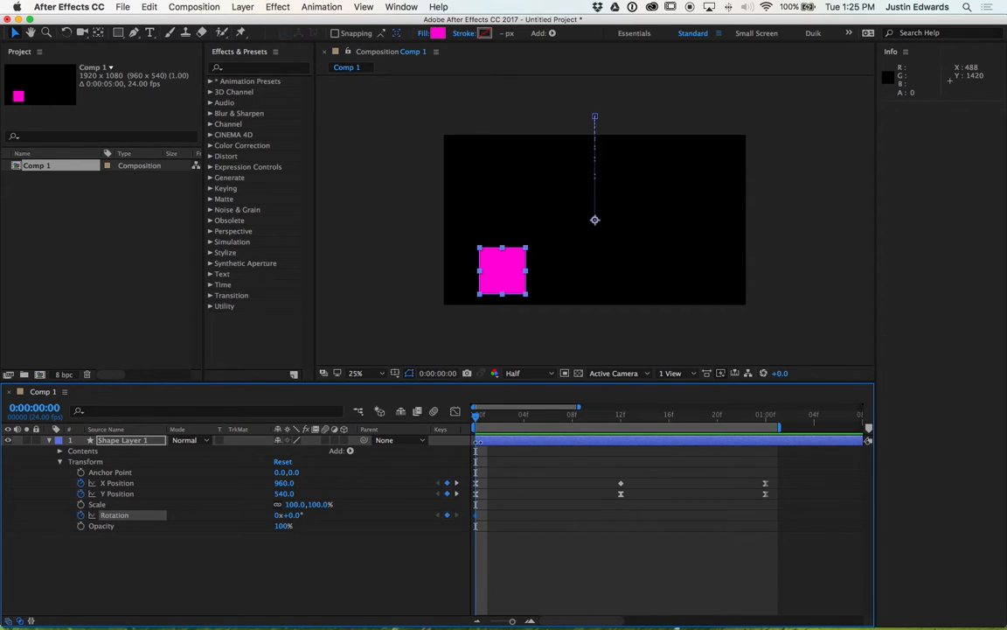
{"action": "left_click_drag", "start_coordinate": [479, 420], "coordinate": [766, 437]}
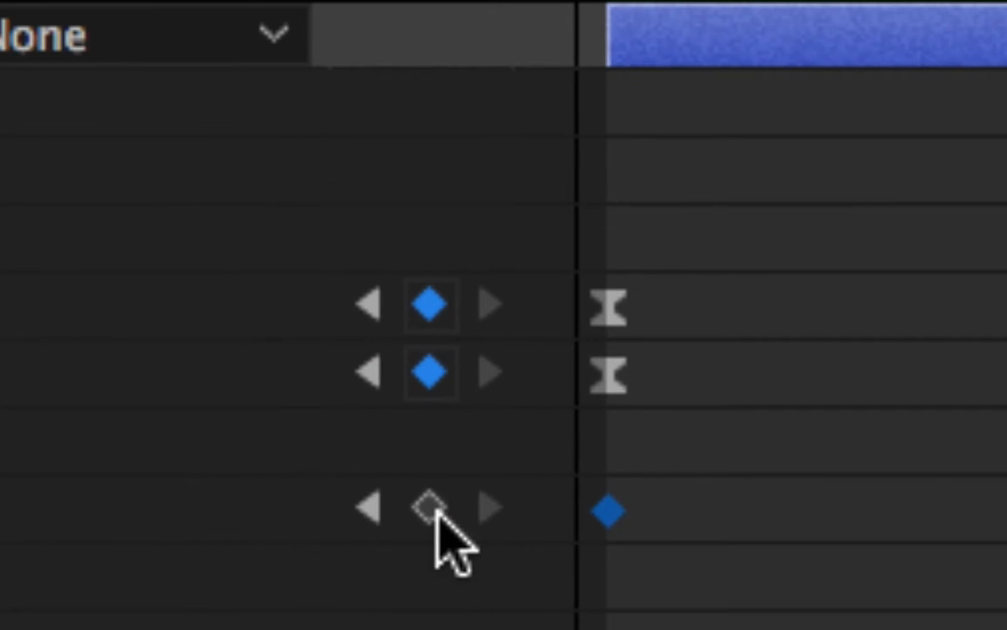
{"action": "left_click", "coordinate": [442, 510]}
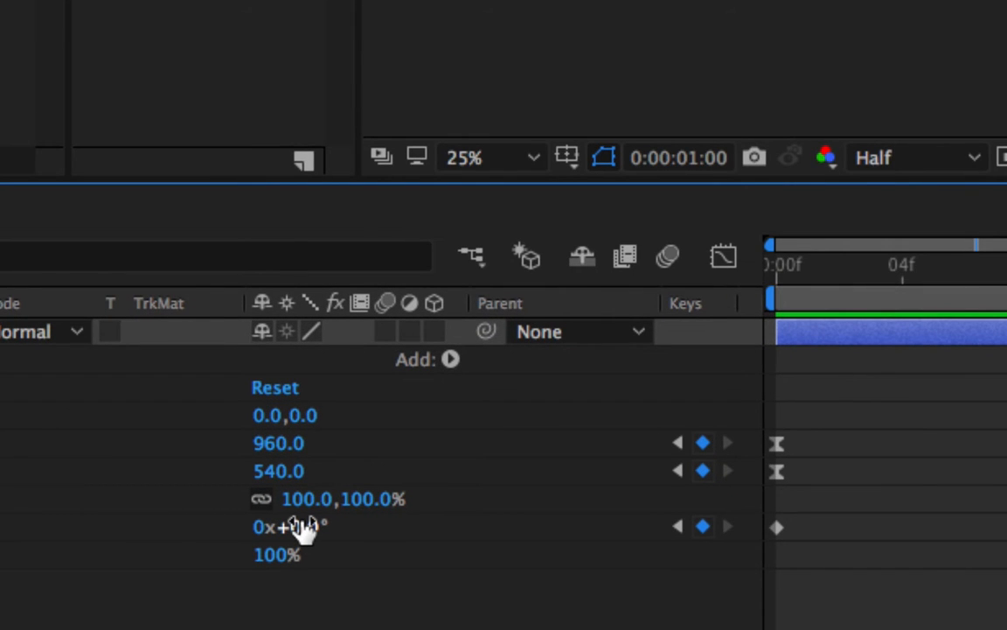
{"action": "left_click", "coordinate": [307, 528]}
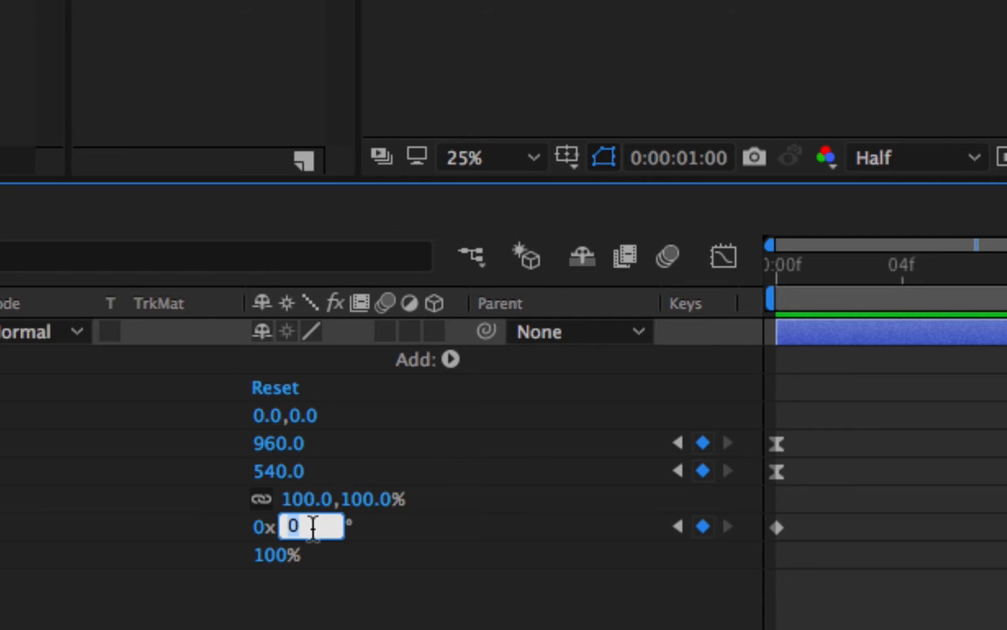
{"action": "type", "text": "180"}
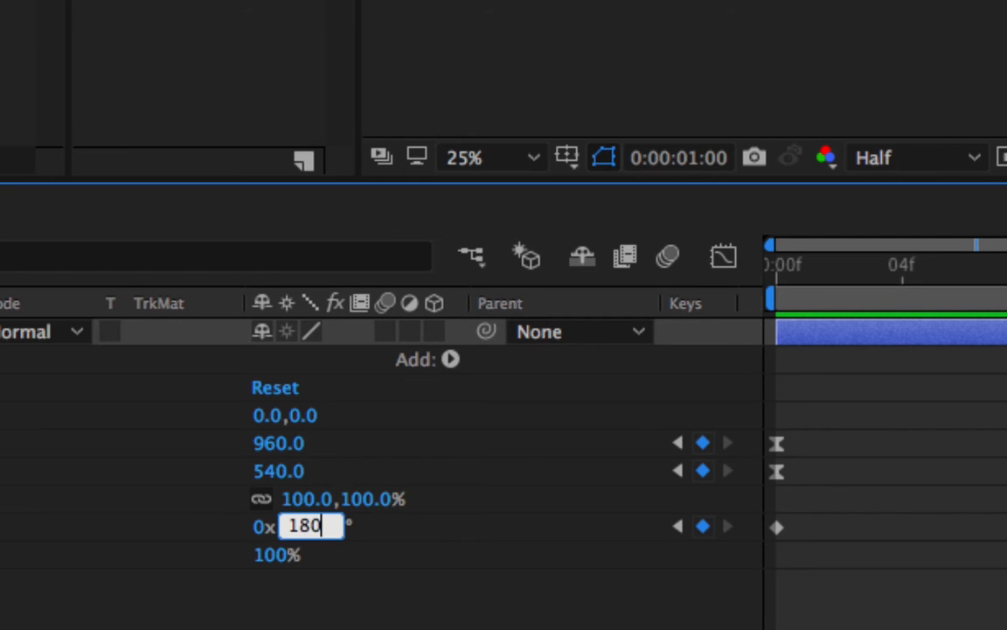
{"action": "key", "text": "Return"}
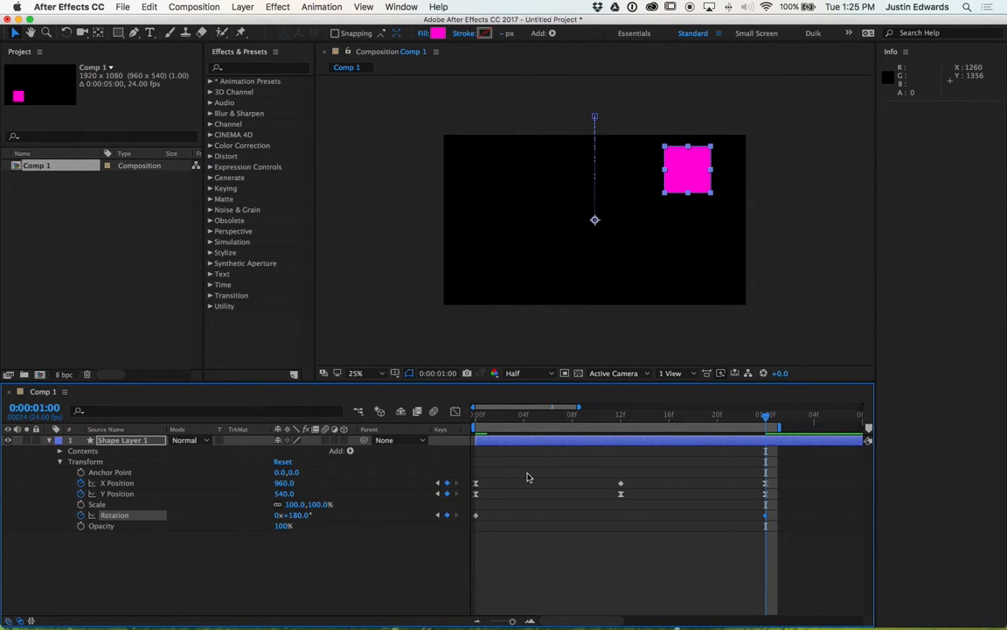
Preview the rotating bounce and scrub through it with the composition view zoomed out to 12.5%
{"action": "key", "text": "space"}
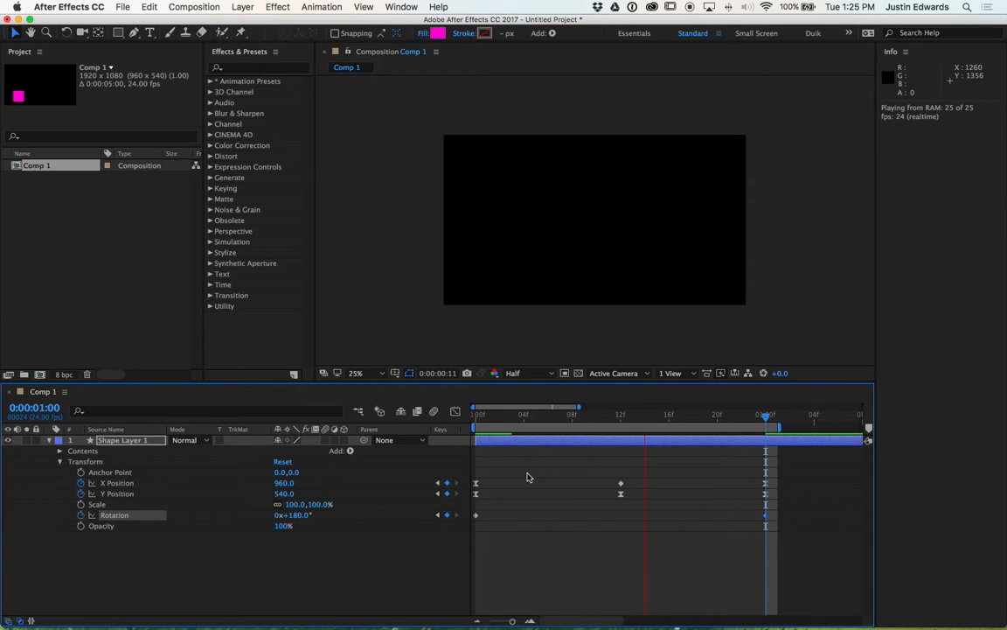
{"action": "key", "text": "space"}
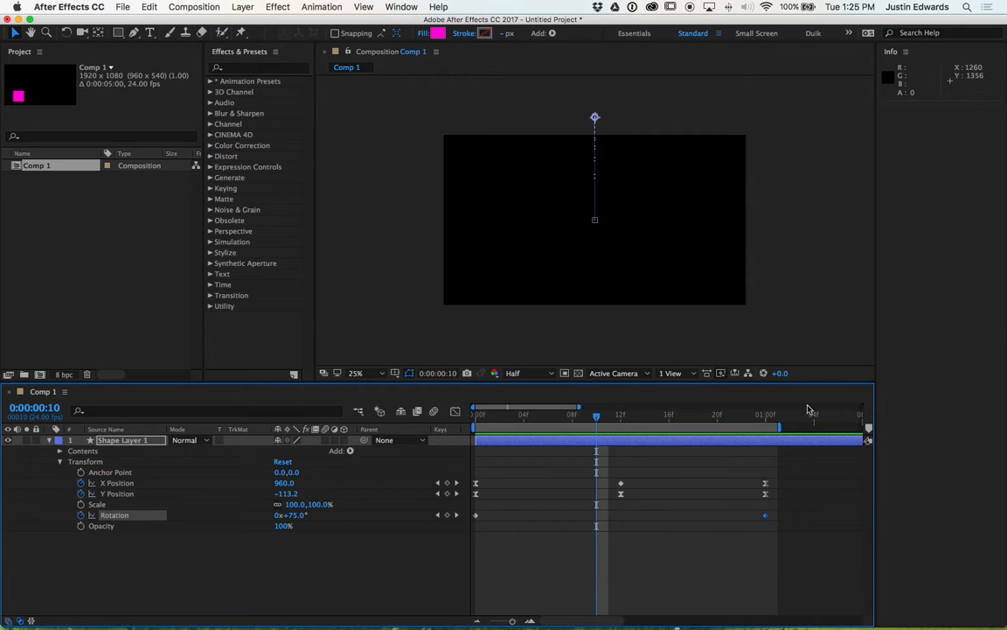
{"action": "left_click_drag", "start_coordinate": [595, 425], "coordinate": [687, 405]}
{"action": "key", "text": "comma"}
{"action": "left_click_drag", "start_coordinate": [735, 426], "coordinate": [480, 414]}
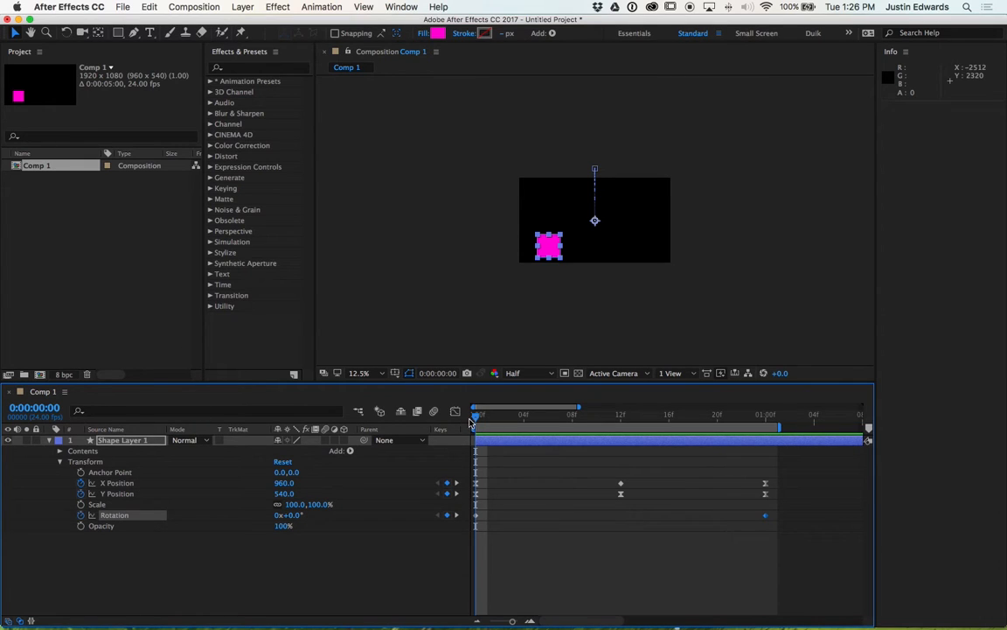
Delete both Rotation keyframes from the shape layer
{"action": "mouse_move", "coordinate": [474, 420]}
{"action": "left_mouse_down"}
{"action": "mouse_move", "coordinate": [735, 419]}
{"action": "mouse_move", "coordinate": [766, 446]}
{"action": "mouse_move", "coordinate": [633, 418]}
{"action": "mouse_move", "coordinate": [478, 415]}
{"action": "left_mouse_up"}
{"action": "left_click_drag", "start_coordinate": [824, 529], "coordinate": [485, 518]}
{"action": "key", "text": "Delete"}
Keyframe the shape layer's Rotation at 0° on frame 0 and 180° at 0:00:01:00, and scrub back through the start
{"action": "left_click", "coordinate": [80, 516]}
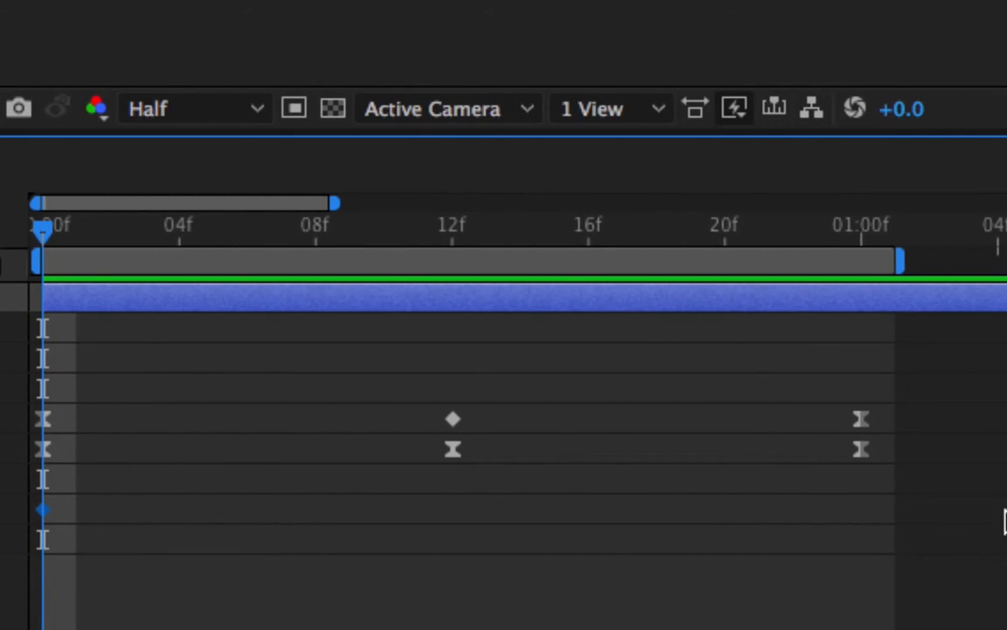
{"action": "left_click", "coordinate": [870, 244]}
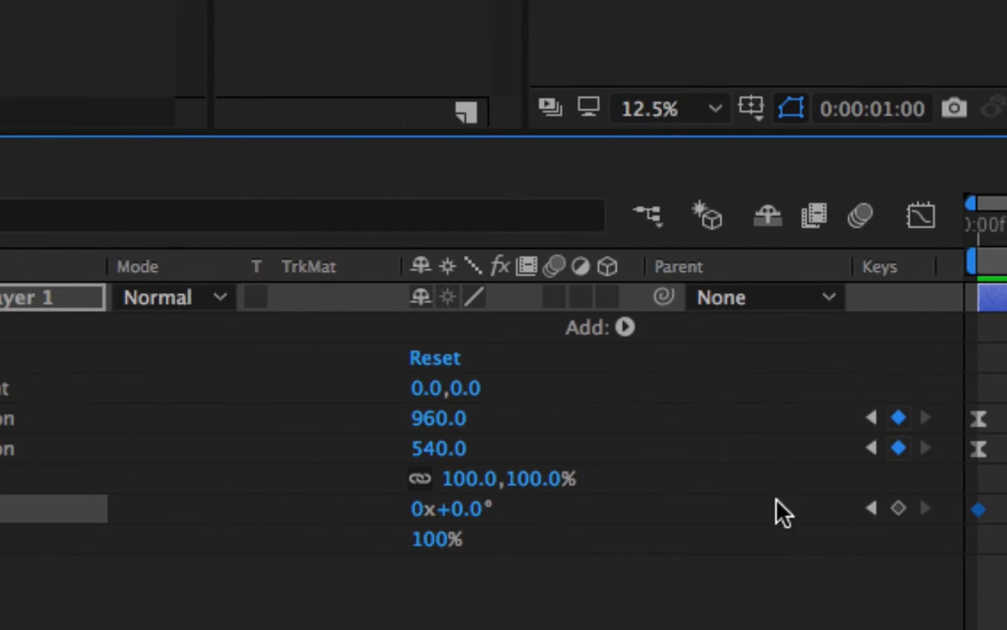
{"action": "left_click", "coordinate": [899, 507]}
{"action": "left_click", "coordinate": [472, 509]}
{"action": "type", "text": "180"}
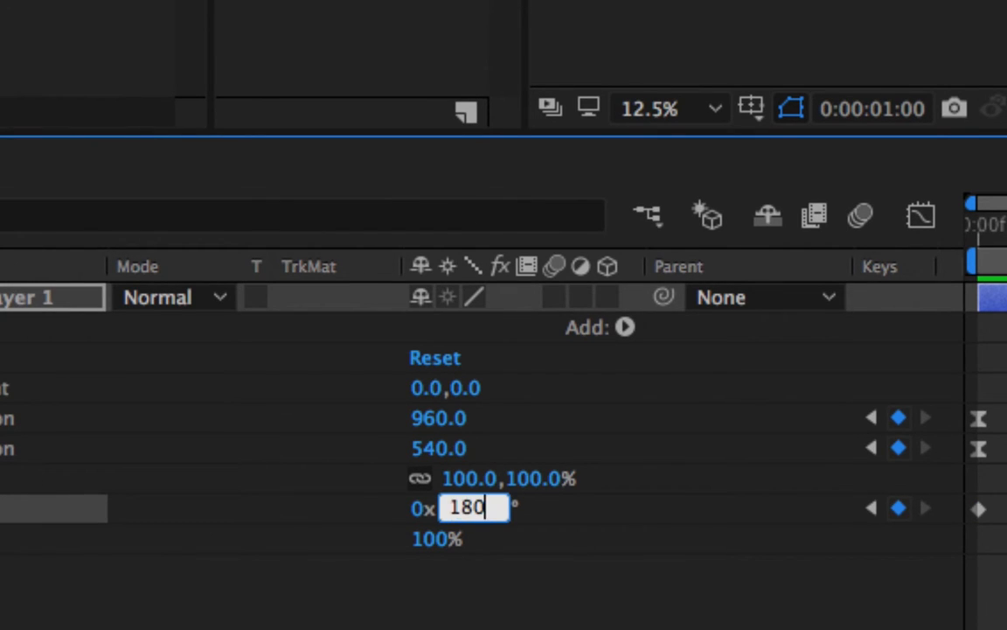
{"action": "key", "text": "Return"}
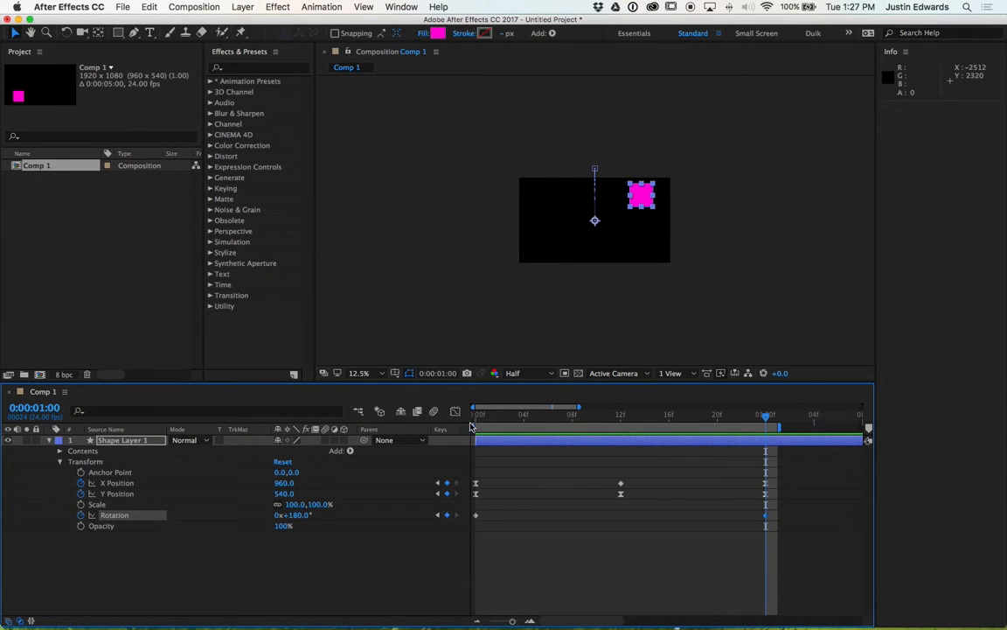
{"action": "mouse_move", "coordinate": [490, 422]}
{"action": "left_mouse_down"}
{"action": "mouse_move", "coordinate": [479, 416]}
{"action": "mouse_move", "coordinate": [767, 415]}
{"action": "mouse_move", "coordinate": [492, 430]}
{"action": "left_mouse_up"}
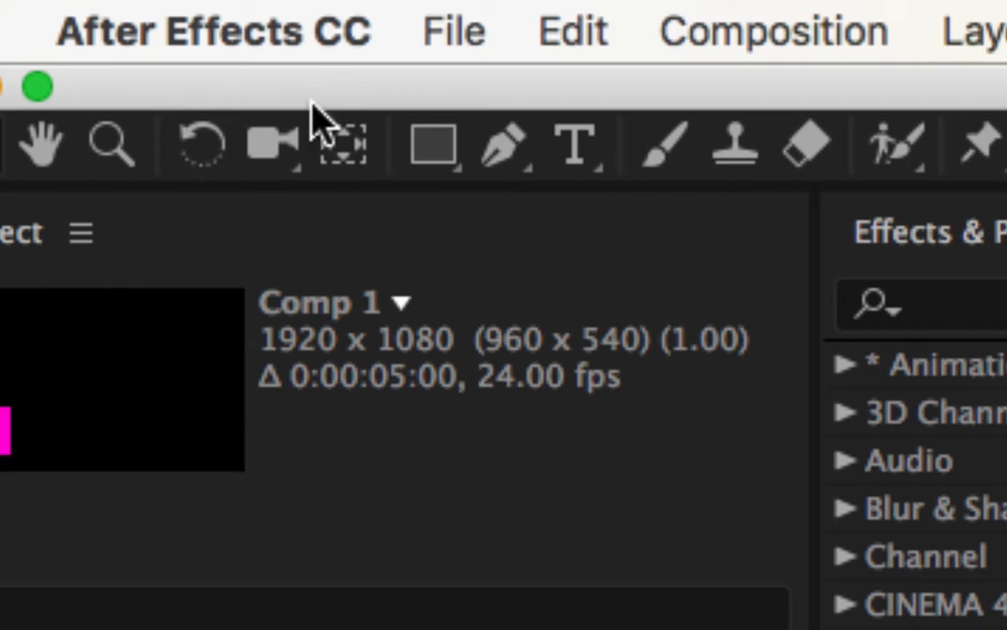
Try to move the anchor point to the square's centre at frame 1 with the Pan Behind tool, zoomed in to 50%
{"action": "left_click", "coordinate": [342, 142]}
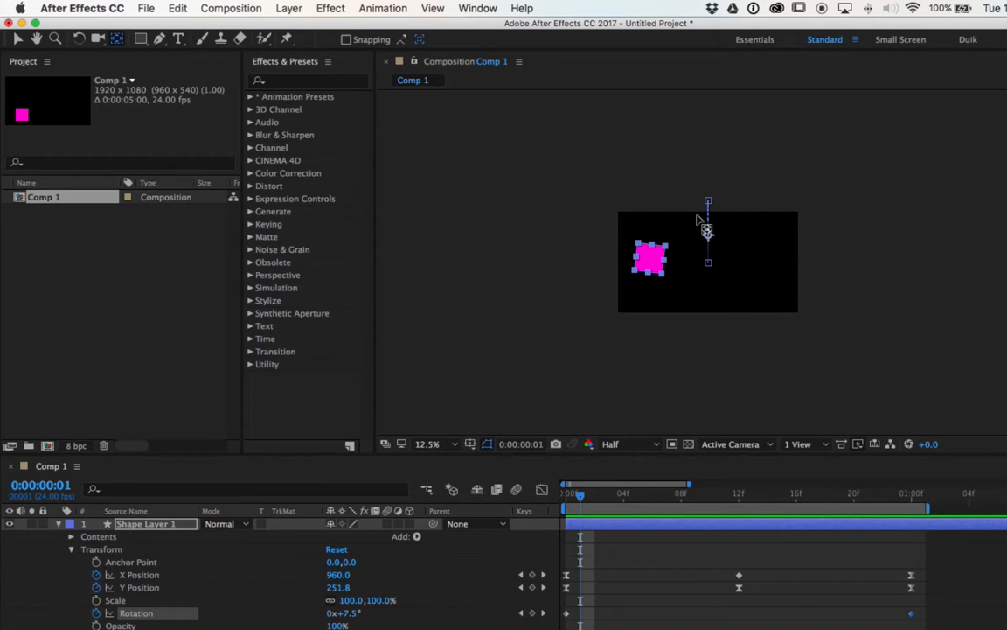
{"action": "key", "text": "period"}
{"action": "key", "text": "period"}
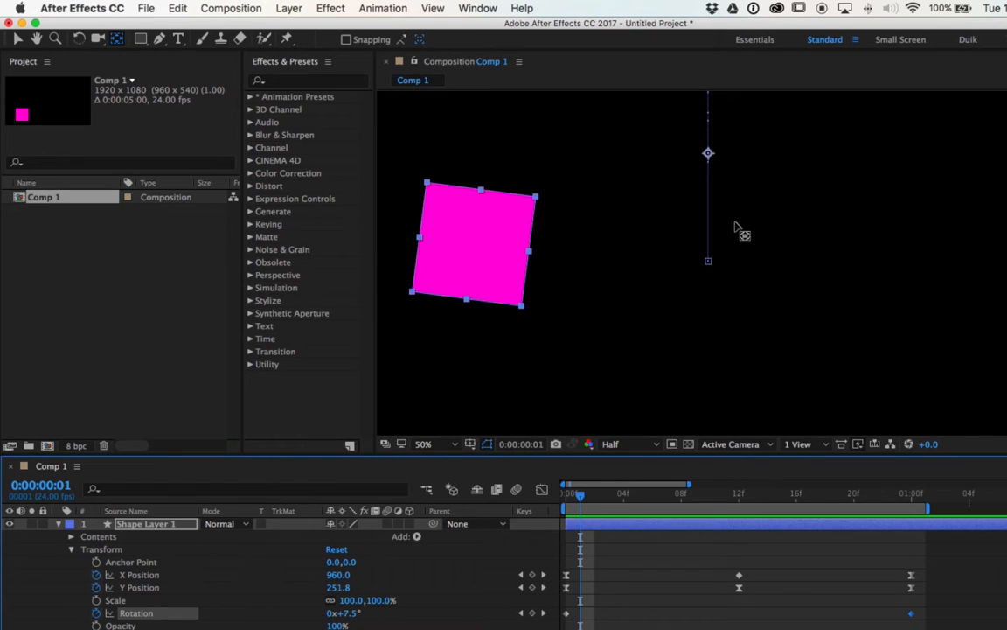
{"action": "left_click_drag", "start_coordinate": [709, 153], "coordinate": [480, 249]}
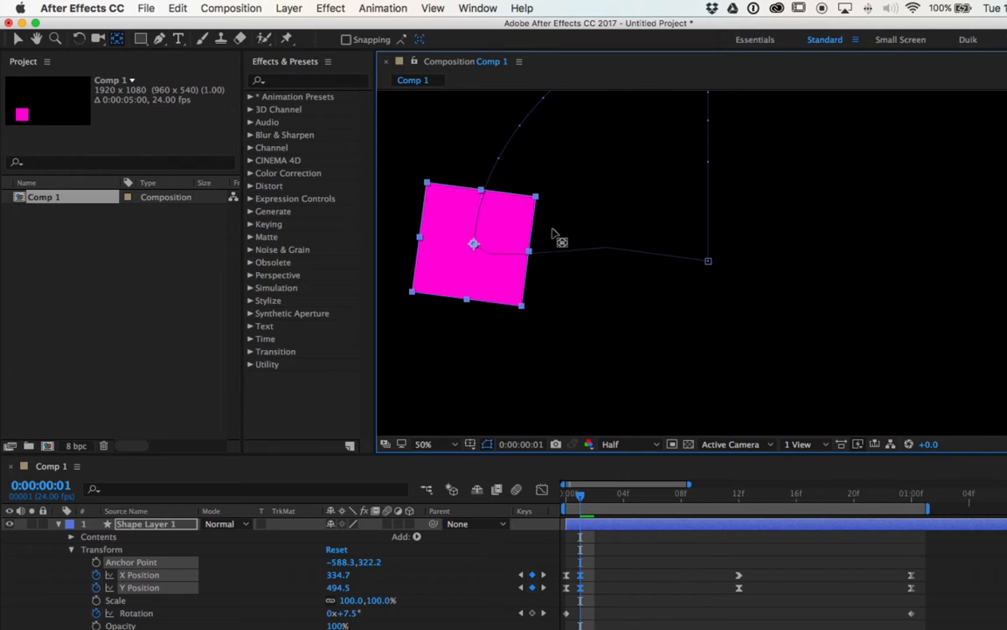
{"action": "key", "text": "space"}
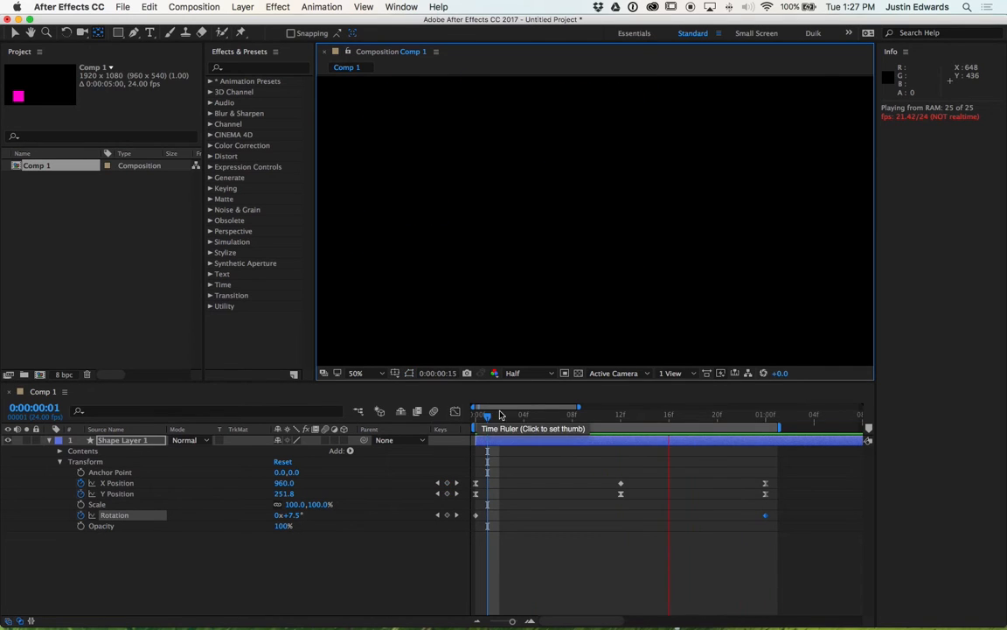
At frame 0, move the anchor point to the square's centre with the Pan Behind tool and preview the animation
{"action": "left_click", "coordinate": [477, 417]}
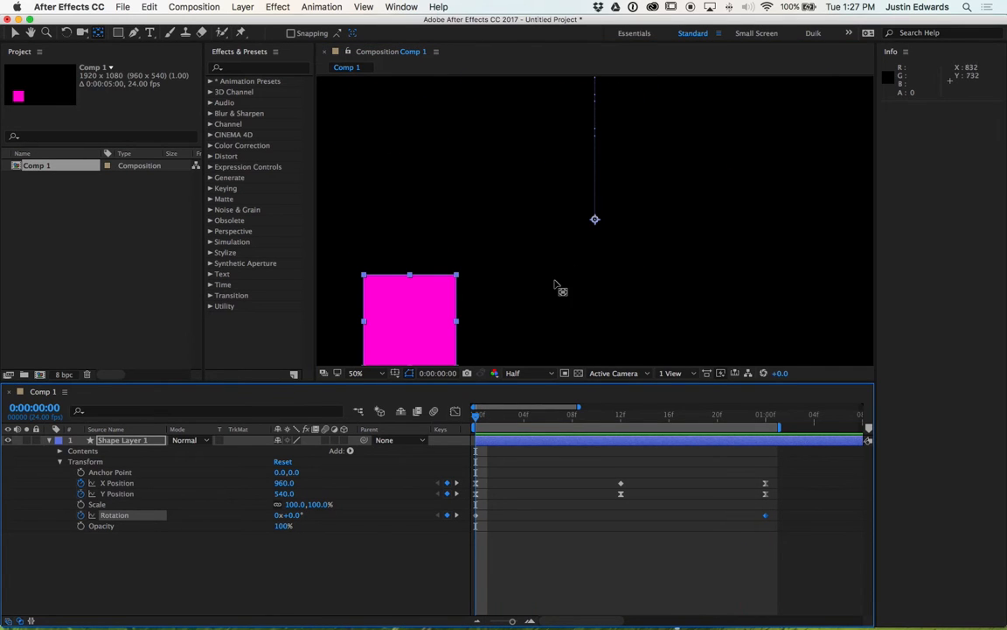
{"action": "left_click_drag", "start_coordinate": [533, 294], "coordinate": [550, 247]}
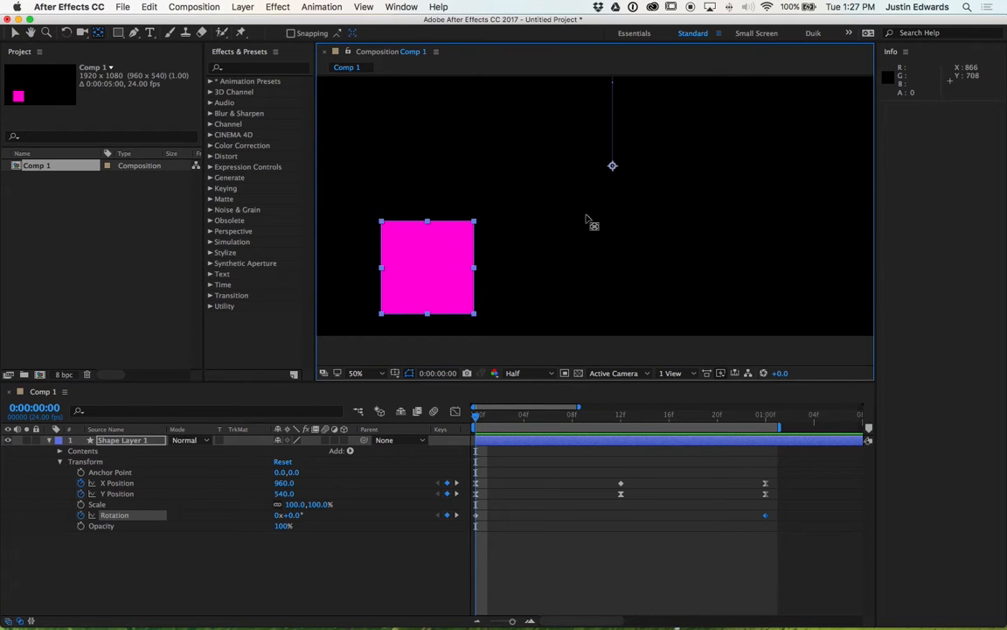
{"action": "left_click_drag", "start_coordinate": [612, 166], "coordinate": [429, 271]}
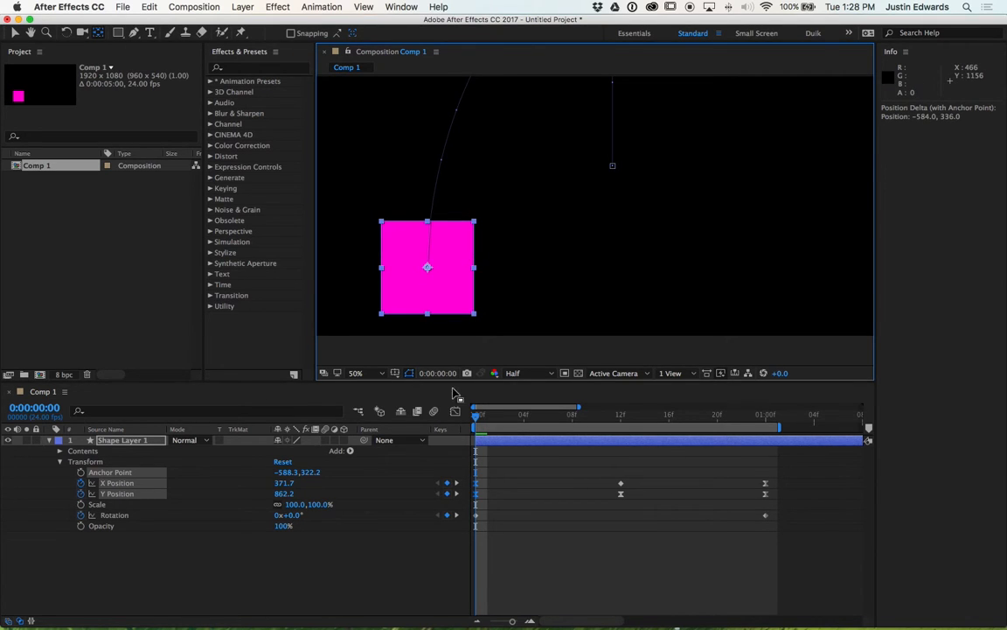
{"action": "left_click", "coordinate": [347, 564]}
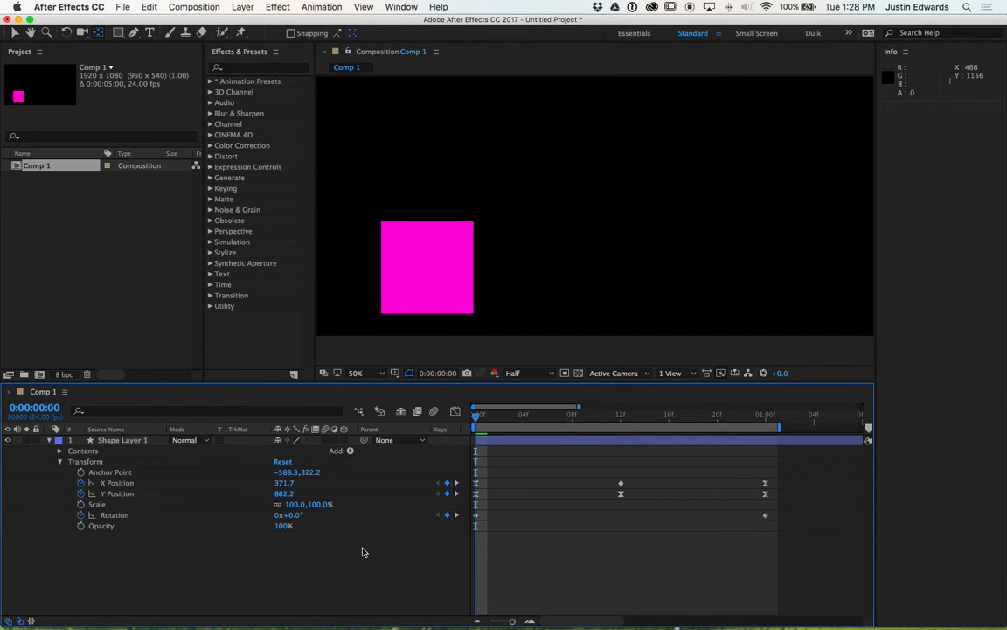
{"action": "key", "text": "space"}
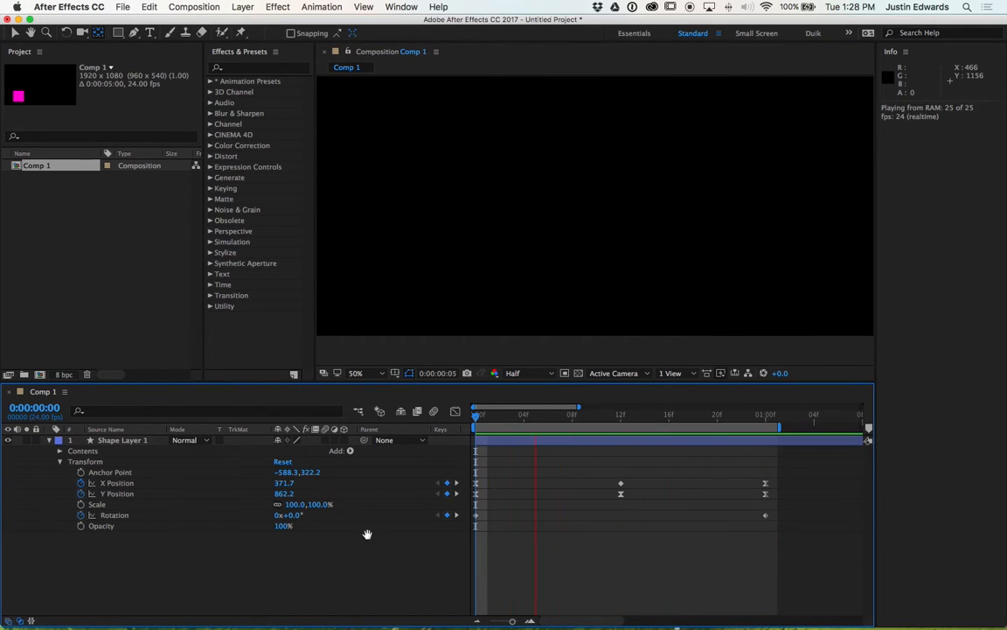
{"action": "key", "text": "space"}
Remove the shape layer's Rotation keyframes, set Rotation to 0°, and return to frame 0
{"action": "left_click", "coordinate": [82, 515]}
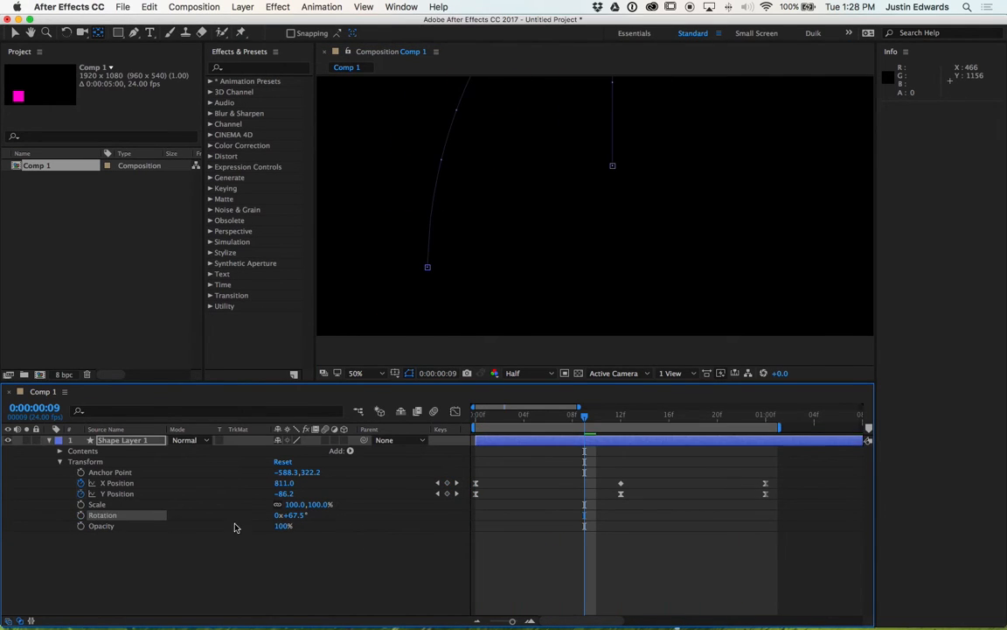
{"action": "left_click", "coordinate": [299, 518]}
{"action": "type", "text": "0"}
{"action": "key", "text": "Return"}
{"action": "left_click", "coordinate": [487, 417]}
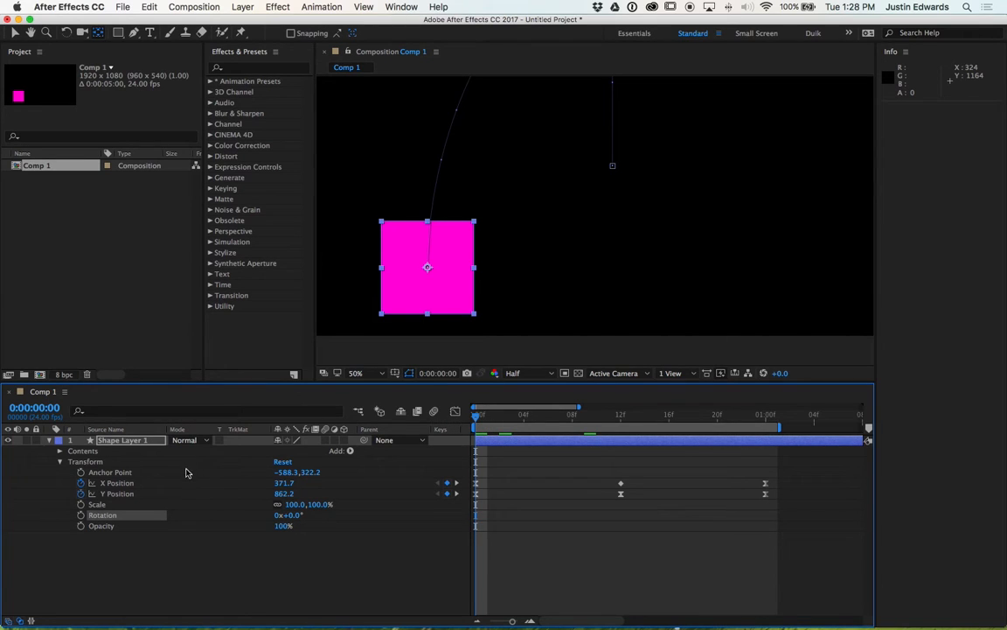
{"action": "left_click", "coordinate": [401, 556]}
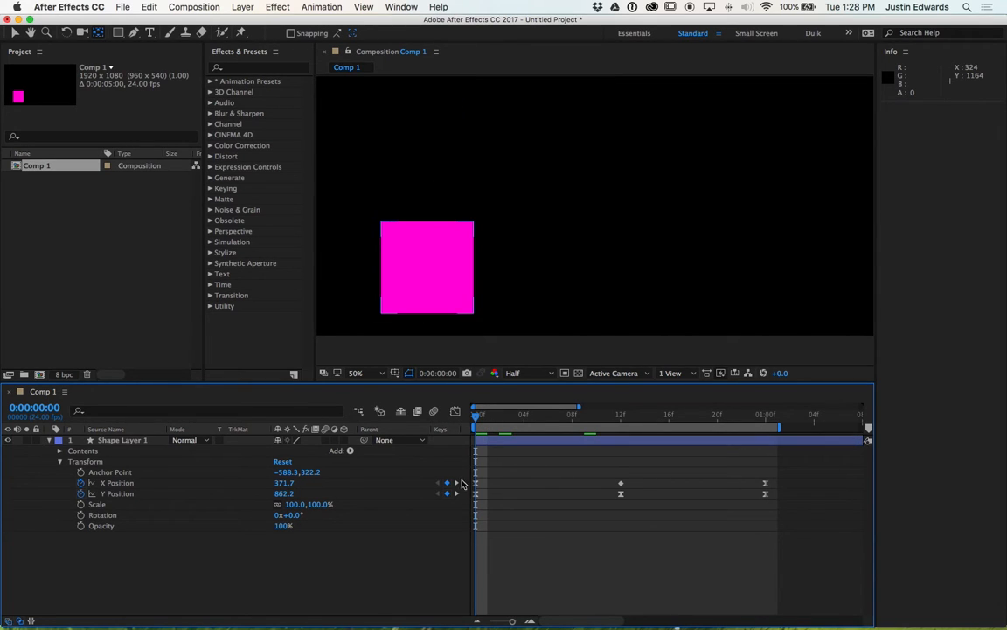
Preview the bounce at 25% zoom and compare the square's position at frame 0 and 0:00:01:00
{"action": "key", "text": "comma"}
{"action": "key", "text": "space"}
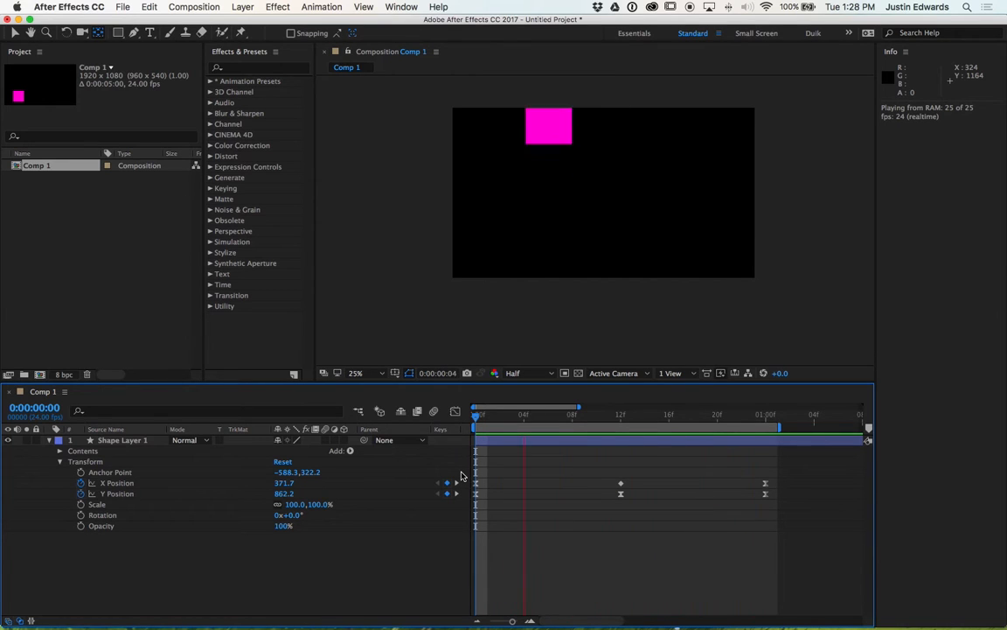
{"action": "key", "text": "space"}
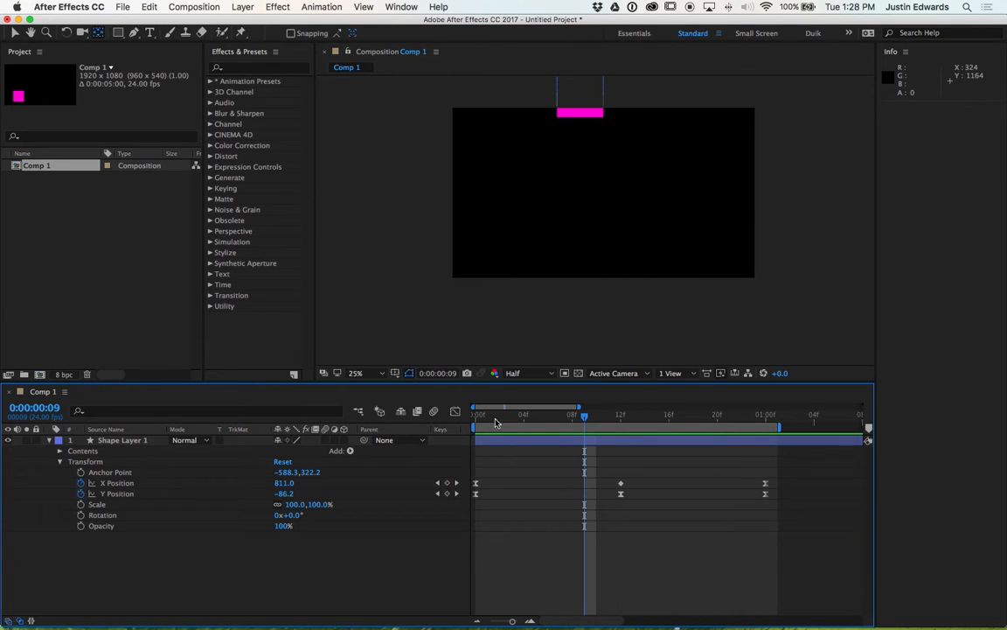
{"action": "left_click_drag", "start_coordinate": [493, 418], "coordinate": [765, 438]}
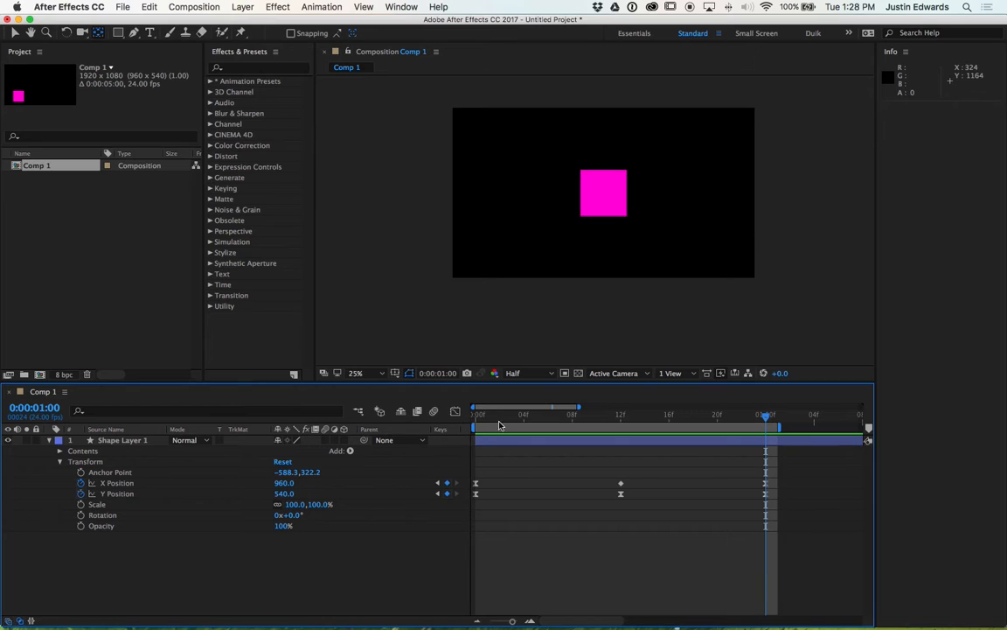
{"action": "left_click_drag", "start_coordinate": [500, 425], "coordinate": [478, 417]}
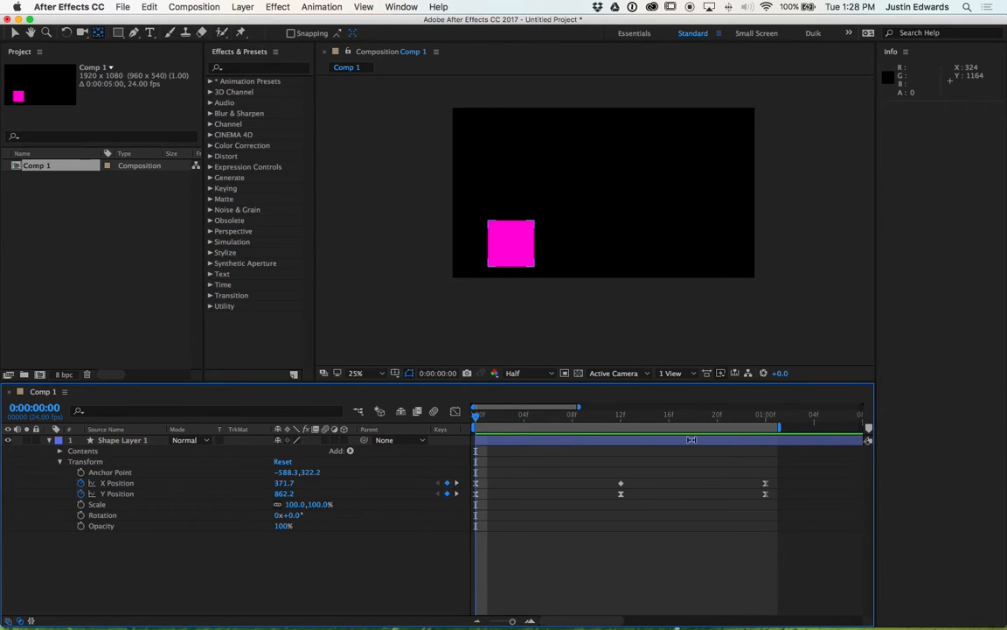
{"action": "left_click", "coordinate": [767, 420]}
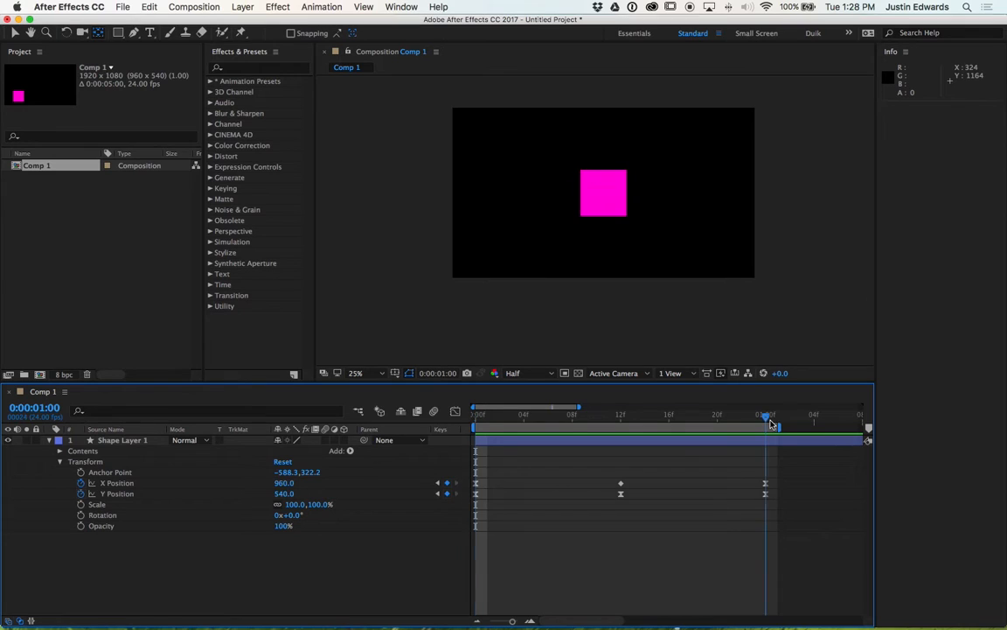
Set the shape layer's Anchor Point to 0.0, 0.0
{"action": "left_click", "coordinate": [291, 472]}
{"action": "type", "text": "0"}
{"action": "key", "text": "Return"}
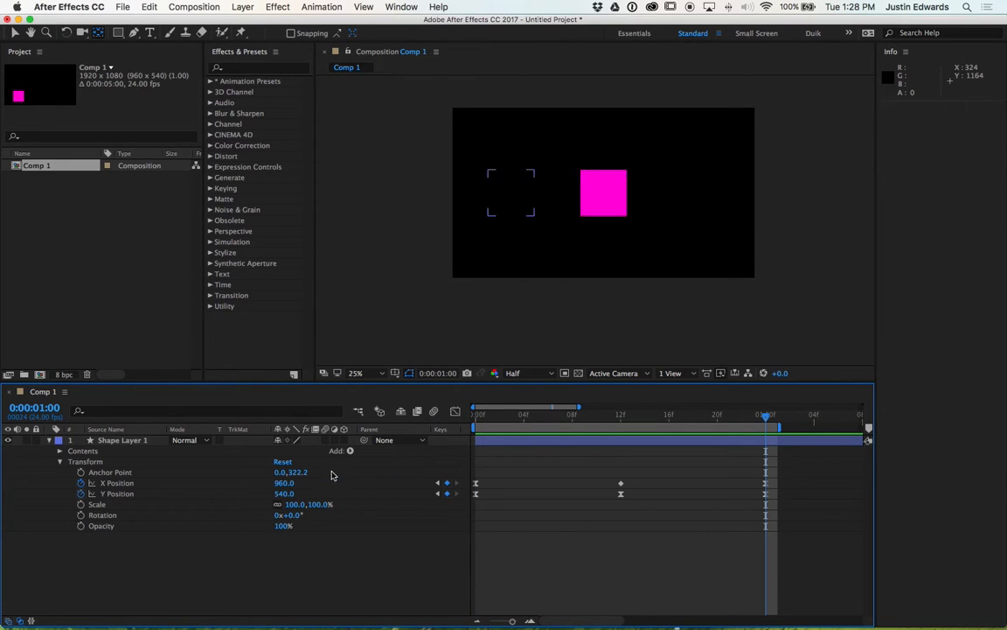
{"action": "left_click", "coordinate": [305, 472]}
{"action": "type", "text": "0"}
{"action": "key", "text": "Return"}
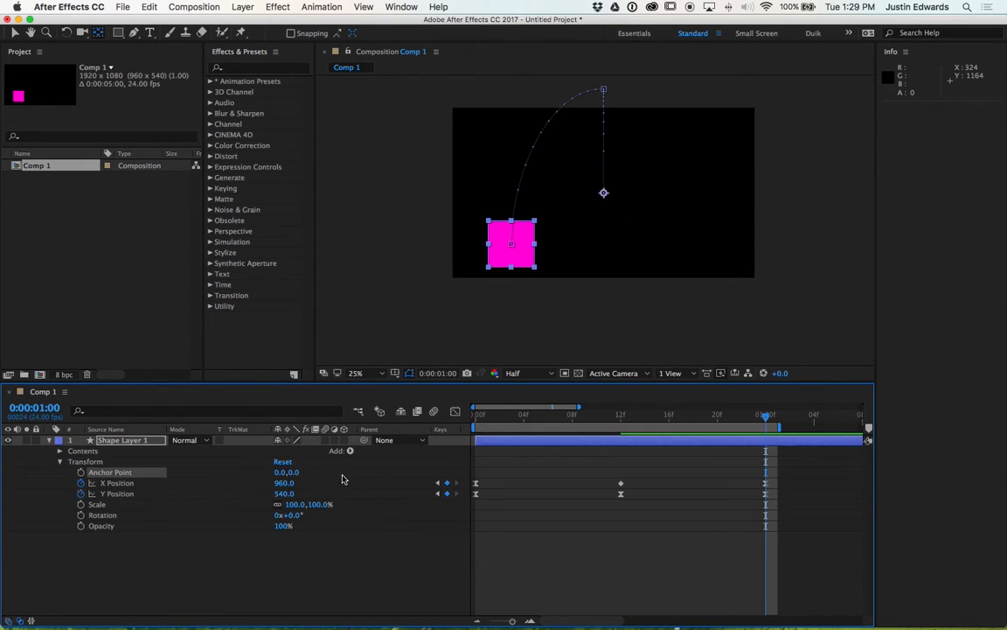
Preview the loop and scrub between its first frames and 0:00:01:00 to check the square's motion path
{"action": "left_click_drag", "start_coordinate": [600, 423], "coordinate": [493, 428]}
{"action": "key", "text": "space"}
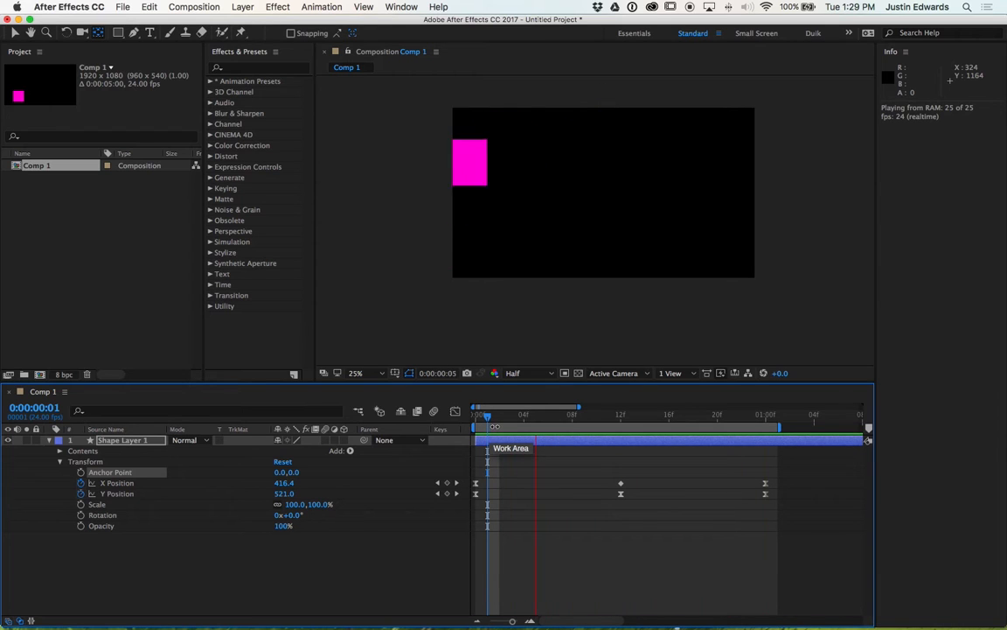
{"action": "key", "text": "space"}
{"action": "left_click", "coordinate": [757, 427]}
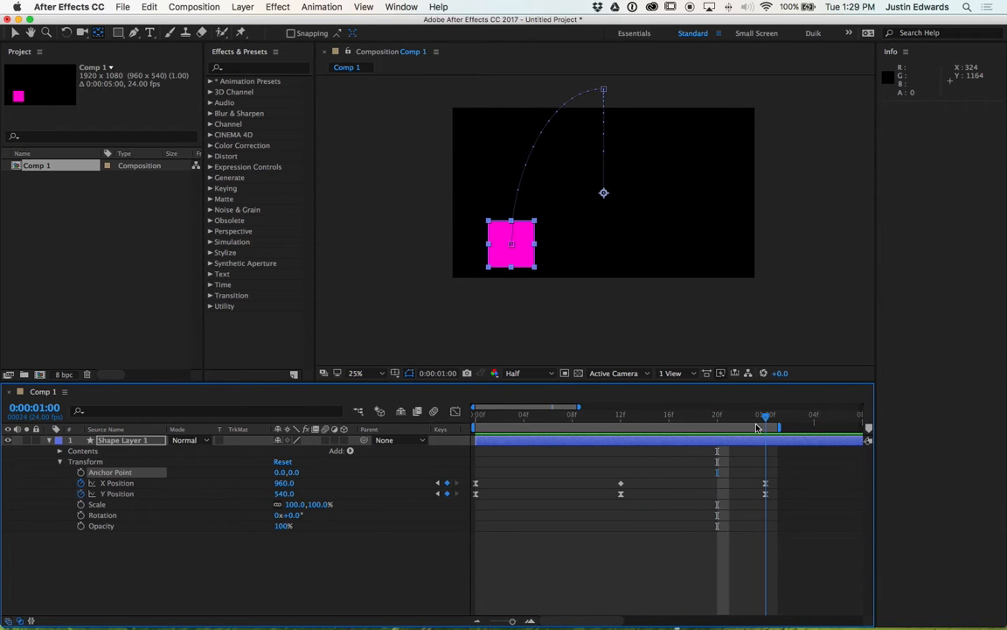
{"action": "left_click_drag", "start_coordinate": [750, 427], "coordinate": [499, 430]}
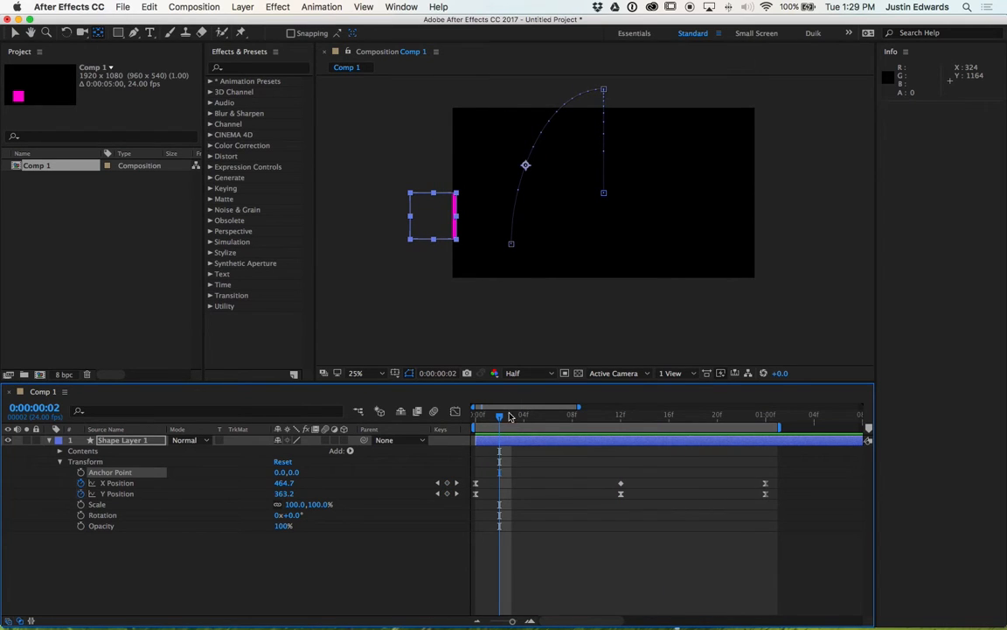
Delete the animated shape layer from the composition
{"action": "left_click", "coordinate": [131, 440]}
{"action": "key", "text": "Delete"}
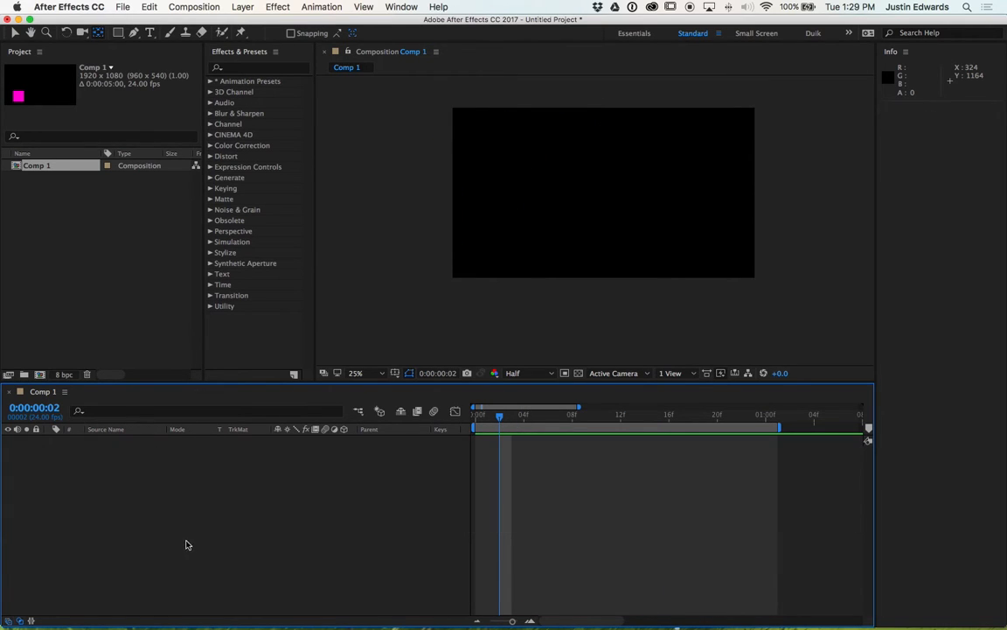
Draw a magenta square about 380 px wide just left of the composition's centre and check its anchor point with the Pan Behind tool
{"action": "left_click", "coordinate": [121, 35]}
{"action": "left_click_drag", "start_coordinate": [537, 165], "coordinate": [599, 225]}
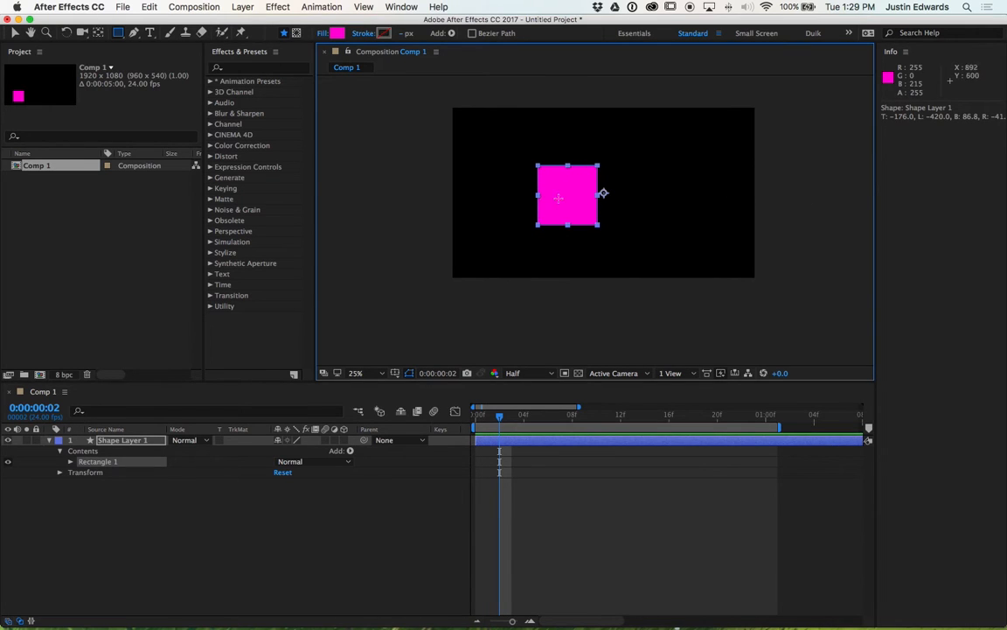
{"action": "key", "text": "y"}
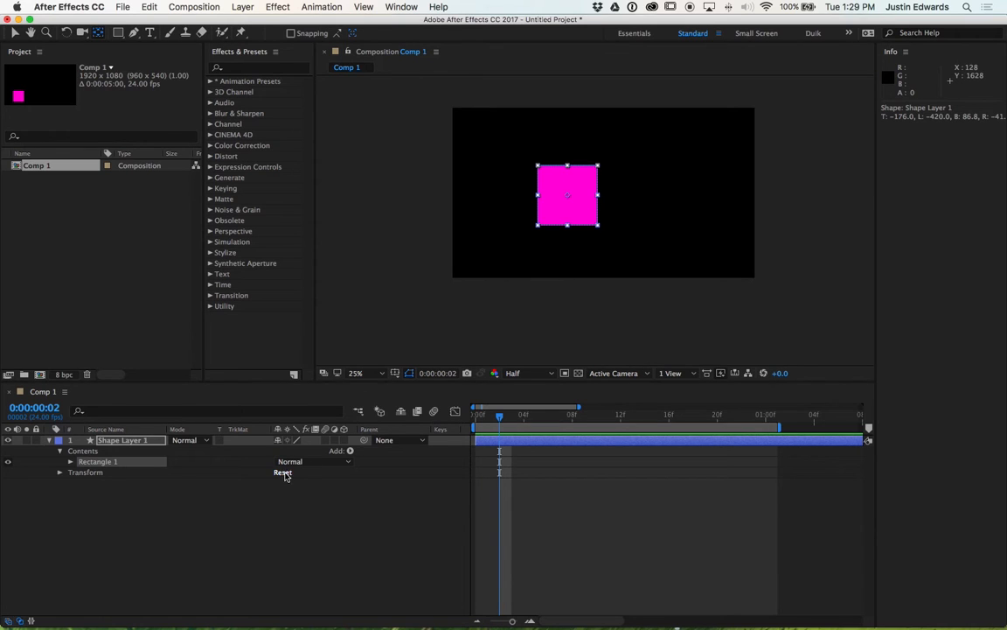
{"action": "left_click", "coordinate": [279, 501]}
Delete the newly drawn square's shape layer with the Rectangle tool active
{"action": "left_click", "coordinate": [123, 439]}
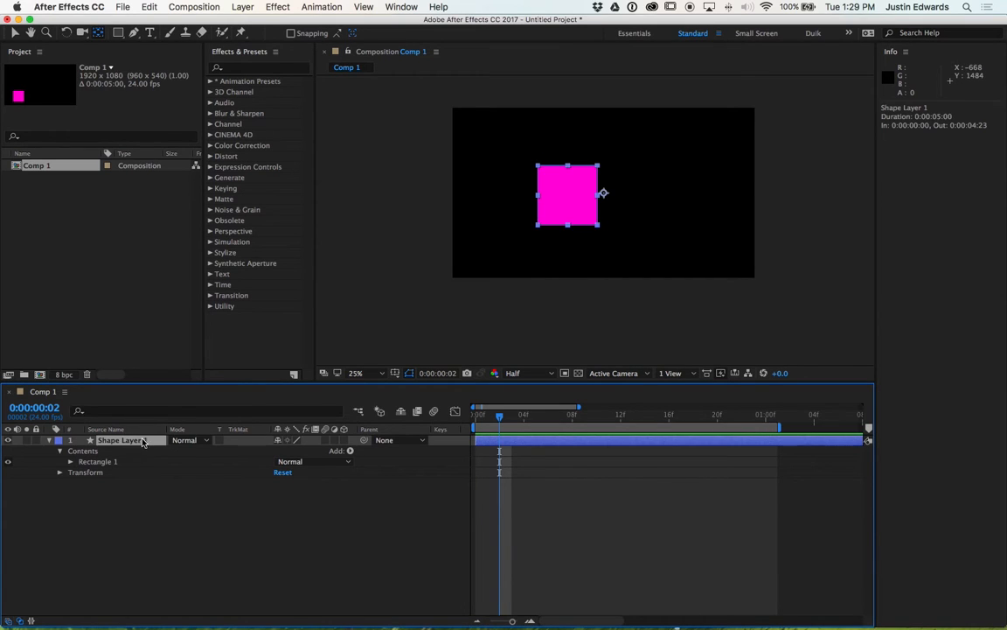
{"action": "left_click", "coordinate": [119, 33]}
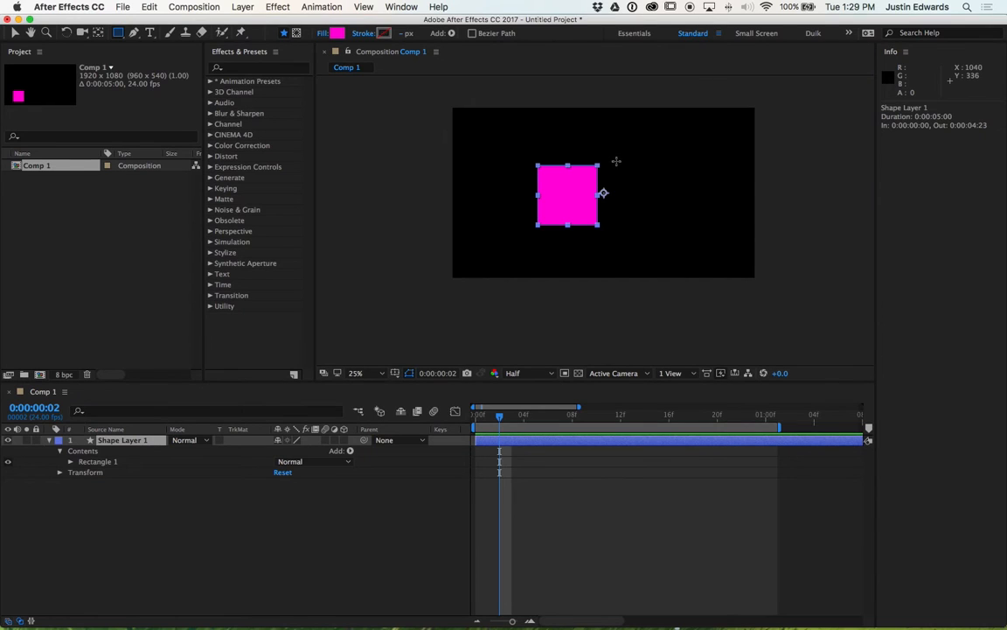
{"action": "key", "text": "Delete"}
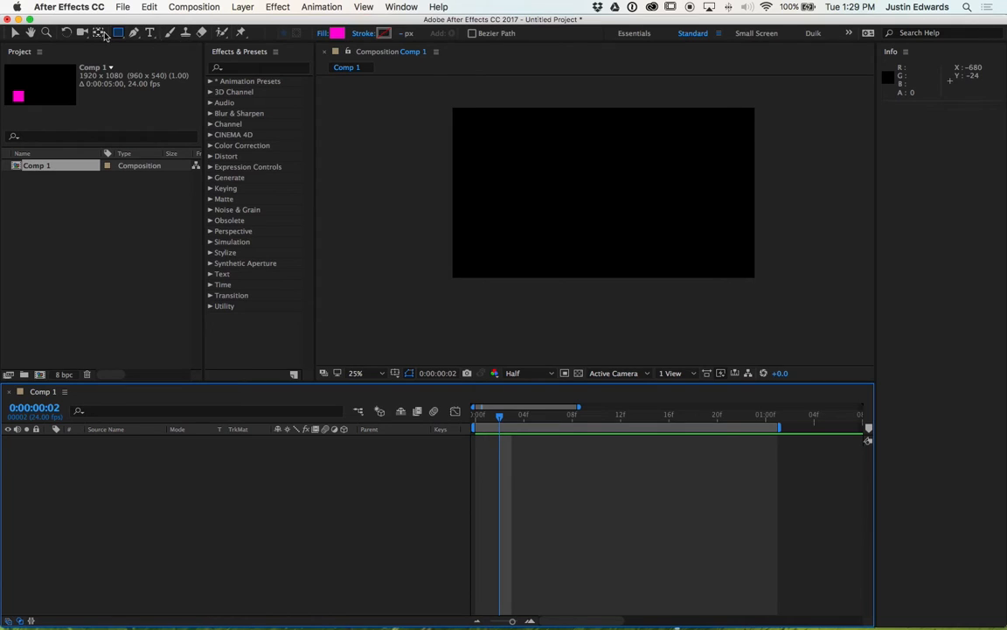
Draw a magenta square about 347 px wide, up and left of the composition's centre, and activate the Pan Behind tool
{"action": "mouse_move", "coordinate": [527, 150]}
{"action": "left_mouse_down"}
{"action": "mouse_move", "coordinate": [603, 192]}
{"action": "mouse_move", "coordinate": [610, 249]}
{"action": "mouse_move", "coordinate": [580, 229]}
{"action": "mouse_move", "coordinate": [583, 205]}
{"action": "left_mouse_up"}
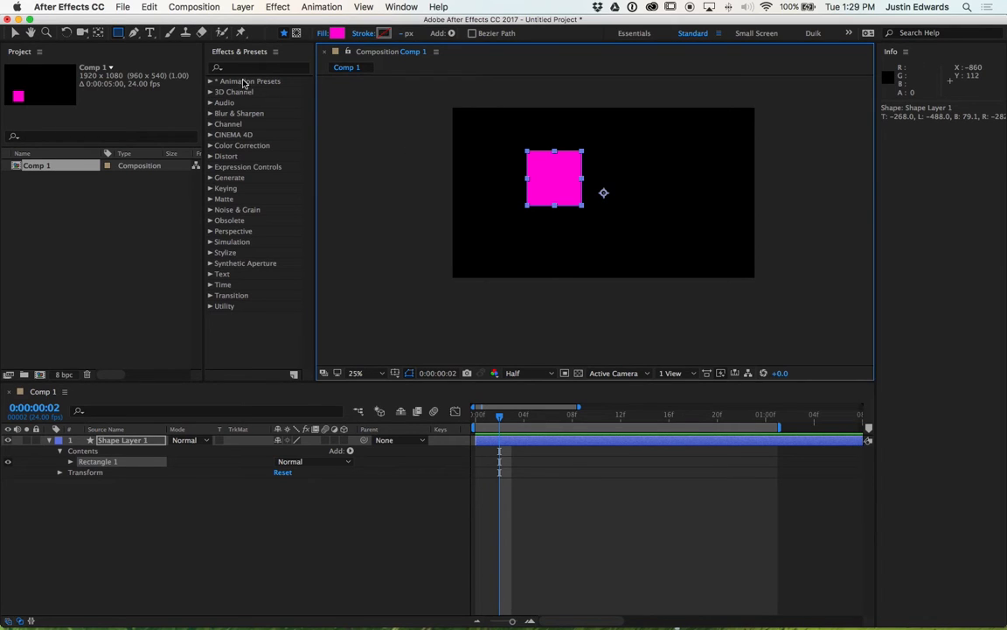
{"action": "left_click", "coordinate": [98, 33]}
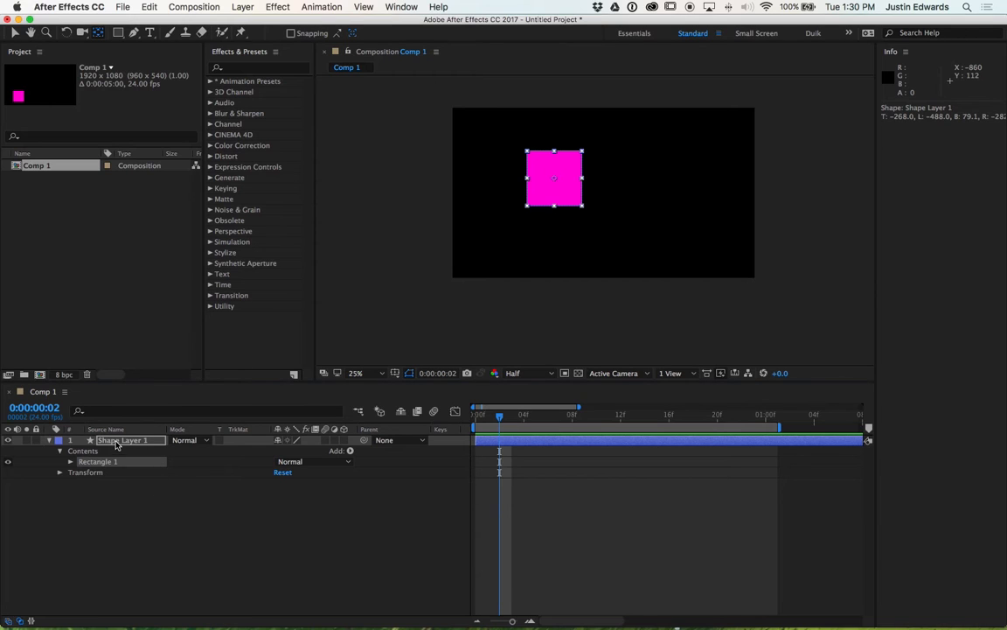
Examine the shape layer's Contents, including the Rectangle 1 group and that group's own transform properties
{"action": "left_click", "coordinate": [116, 441]}
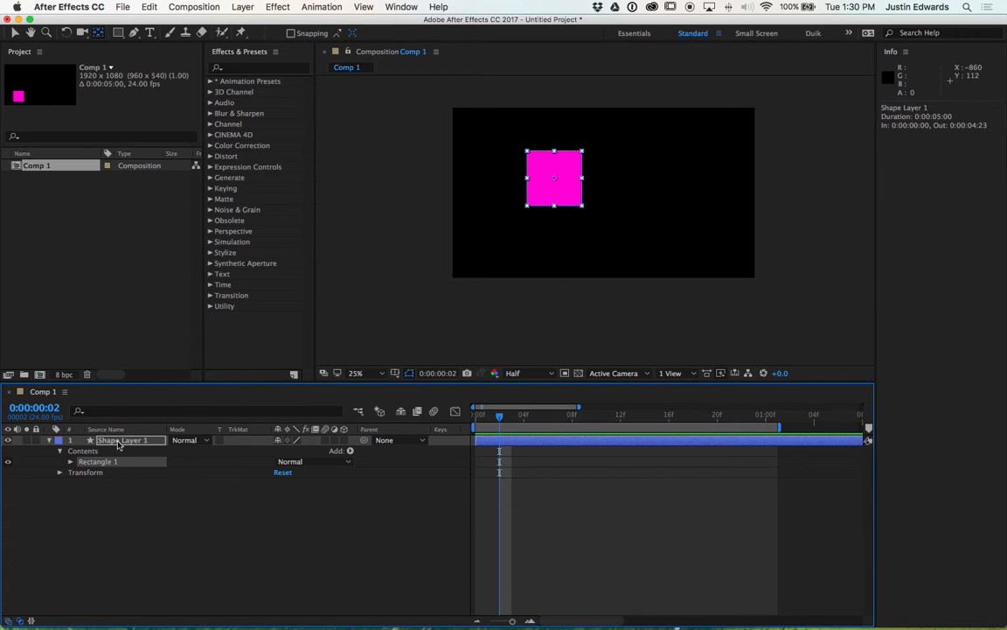
{"action": "left_click", "coordinate": [111, 463]}
{"action": "left_click", "coordinate": [70, 462]}
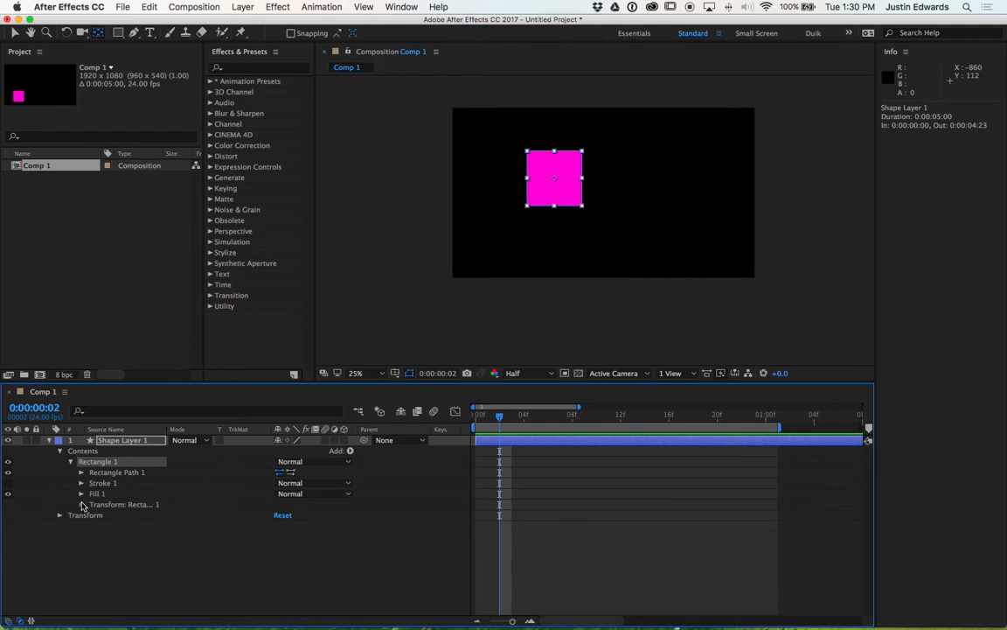
{"action": "left_click", "coordinate": [82, 504]}
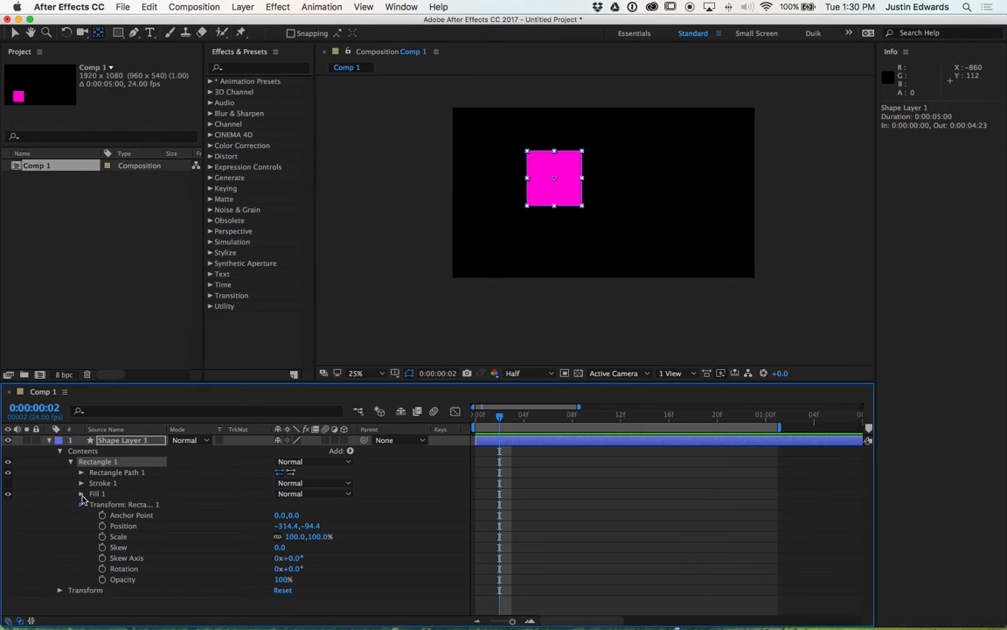
{"action": "left_click", "coordinate": [81, 504]}
{"action": "left_click", "coordinate": [71, 462]}
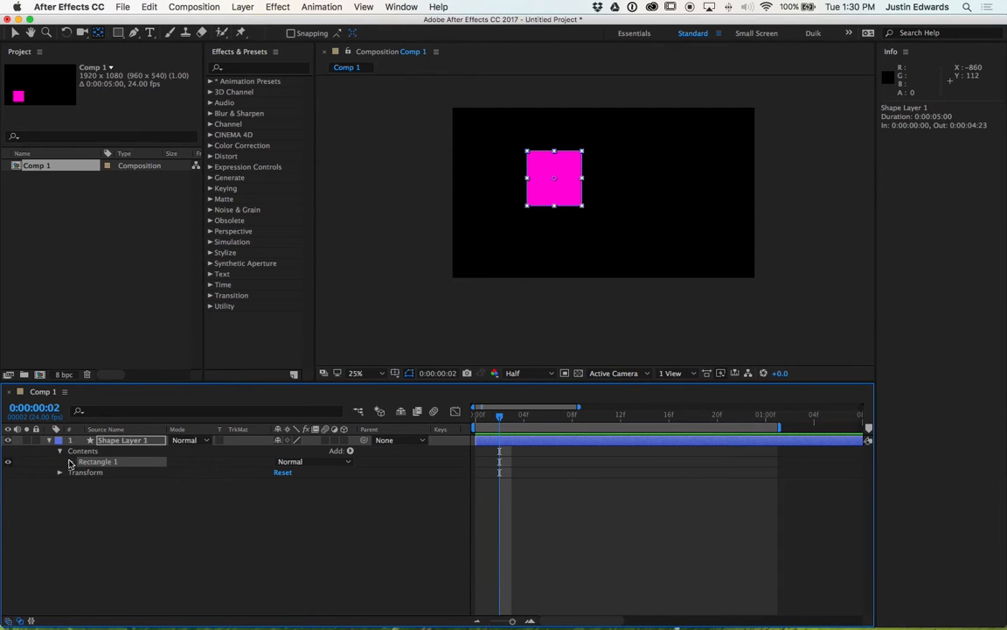
{"action": "left_click", "coordinate": [60, 451]}
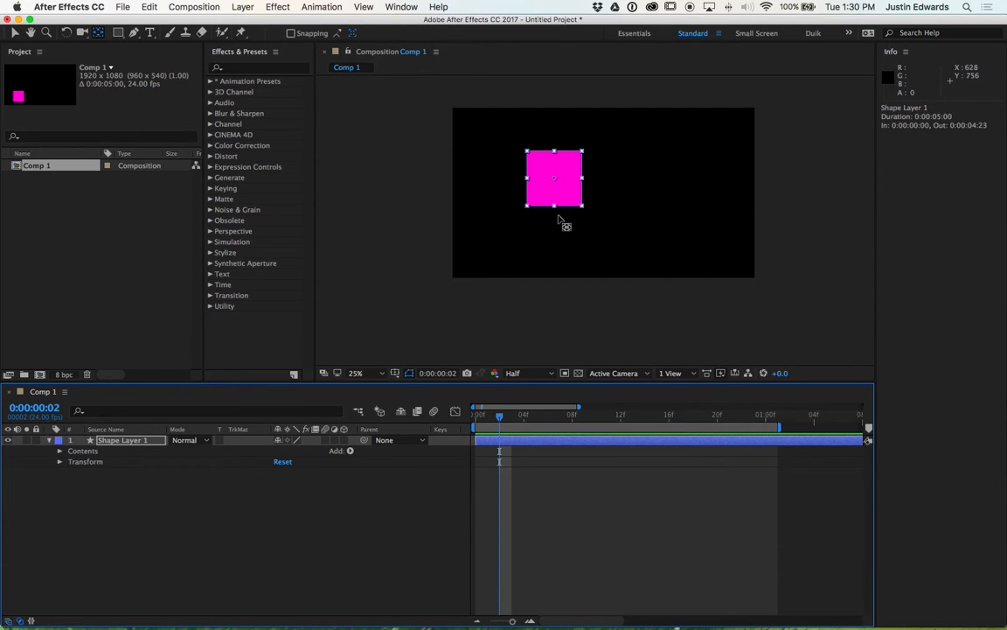
{"action": "left_click", "coordinate": [53, 472]}
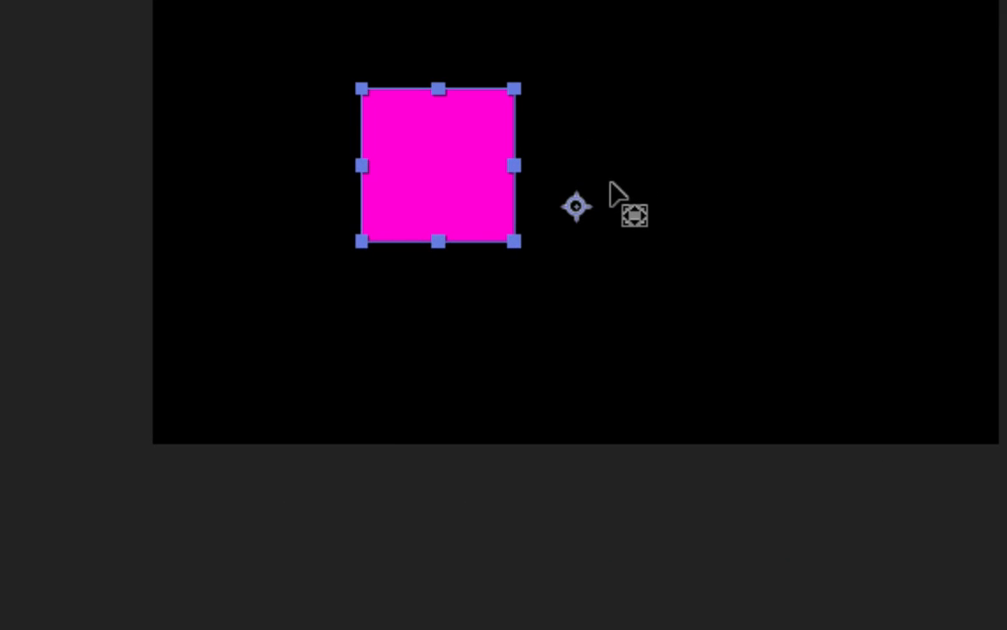
Move the shape layer's anchor point to the centre of the magenta square
{"action": "left_click_drag", "start_coordinate": [564, 203], "coordinate": [432, 164]}
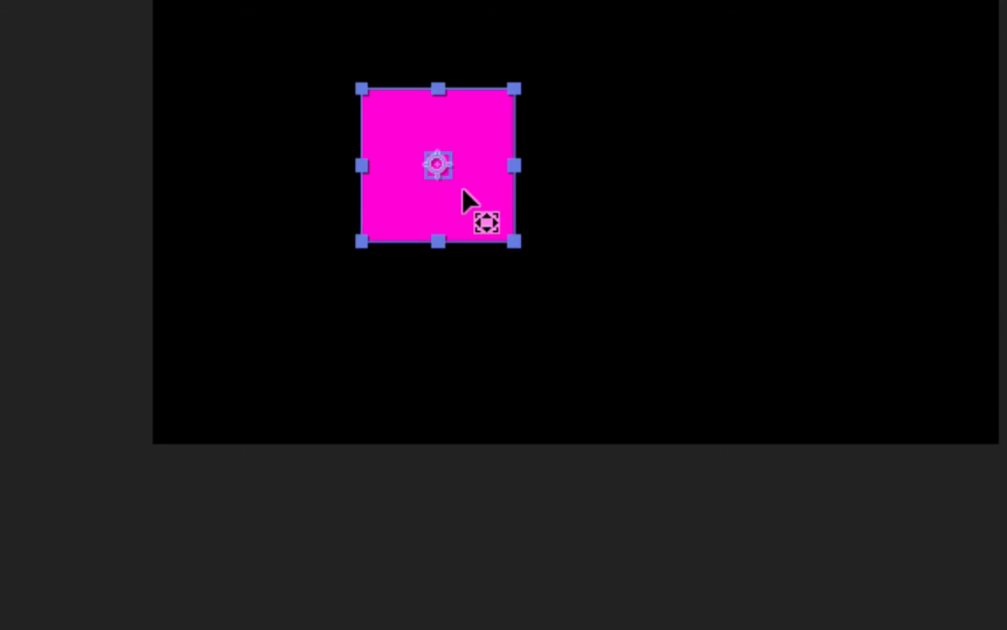
{"action": "mouse_move", "coordinate": [460, 189]}
{"action": "left_mouse_down"}
{"action": "mouse_move", "coordinate": [558, 239]}
{"action": "mouse_move", "coordinate": [576, 243]}
{"action": "mouse_move", "coordinate": [550, 229]}
{"action": "mouse_move", "coordinate": [600, 235]}
{"action": "mouse_move", "coordinate": [589, 218]}
{"action": "mouse_move", "coordinate": [461, 173]}
{"action": "left_mouse_up"}
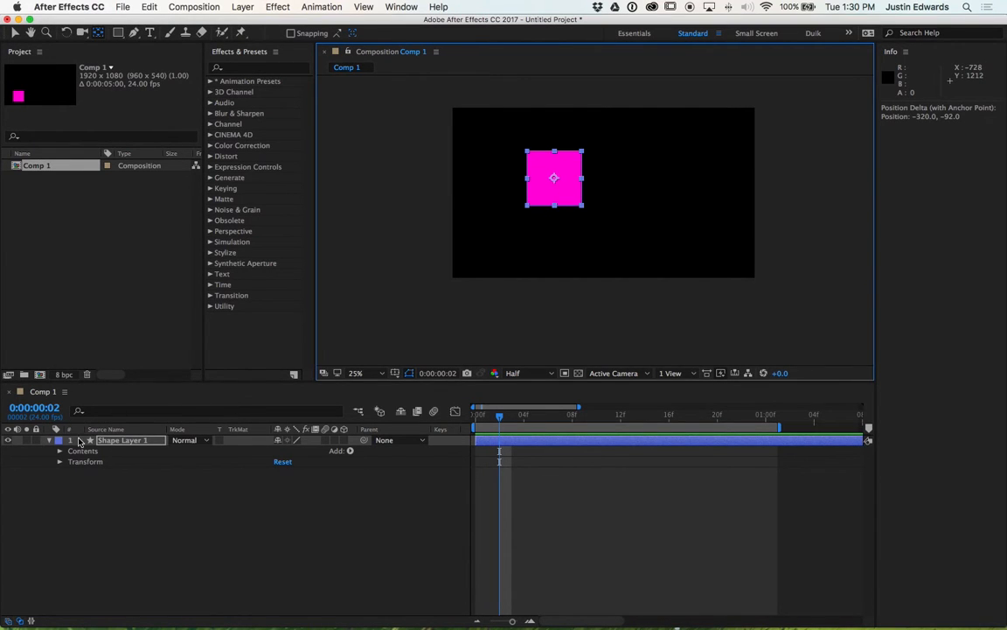
At frame 0, move the square down and left to a position of about 430, 754
{"action": "left_click", "coordinate": [473, 423]}
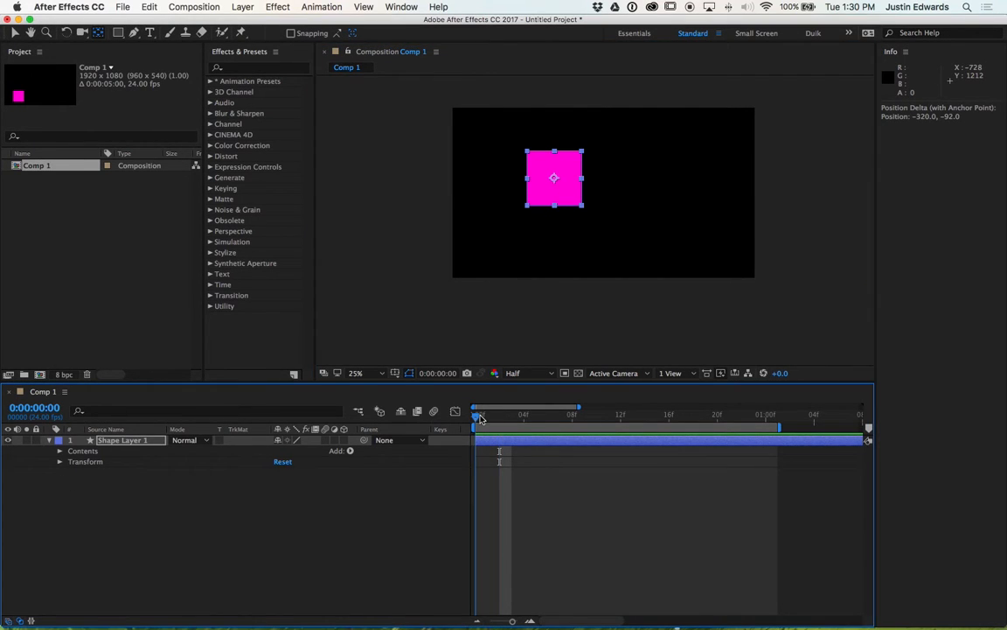
{"action": "left_click", "coordinate": [237, 518]}
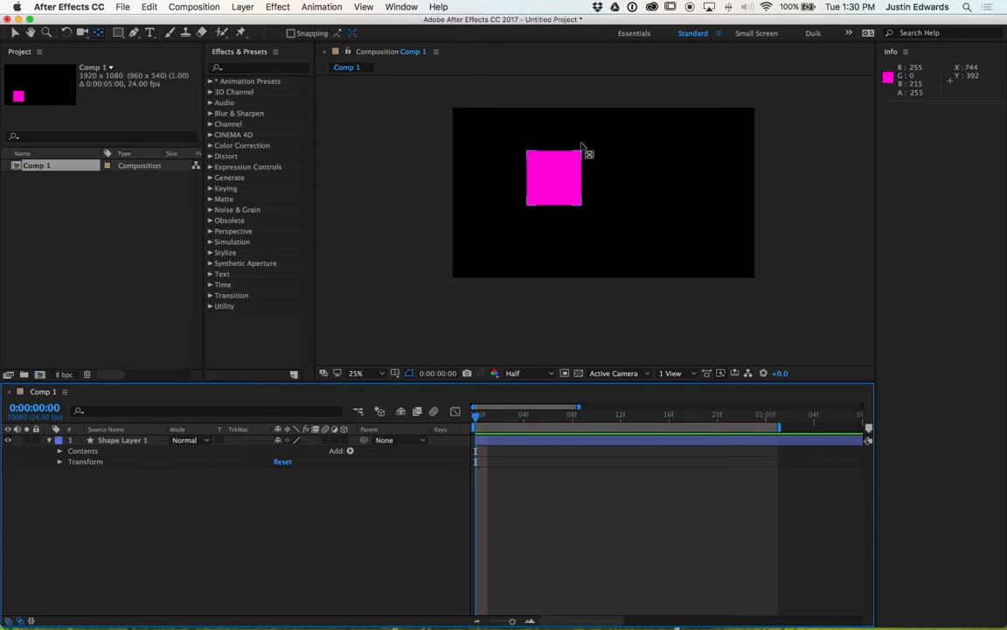
{"action": "key", "text": "v"}
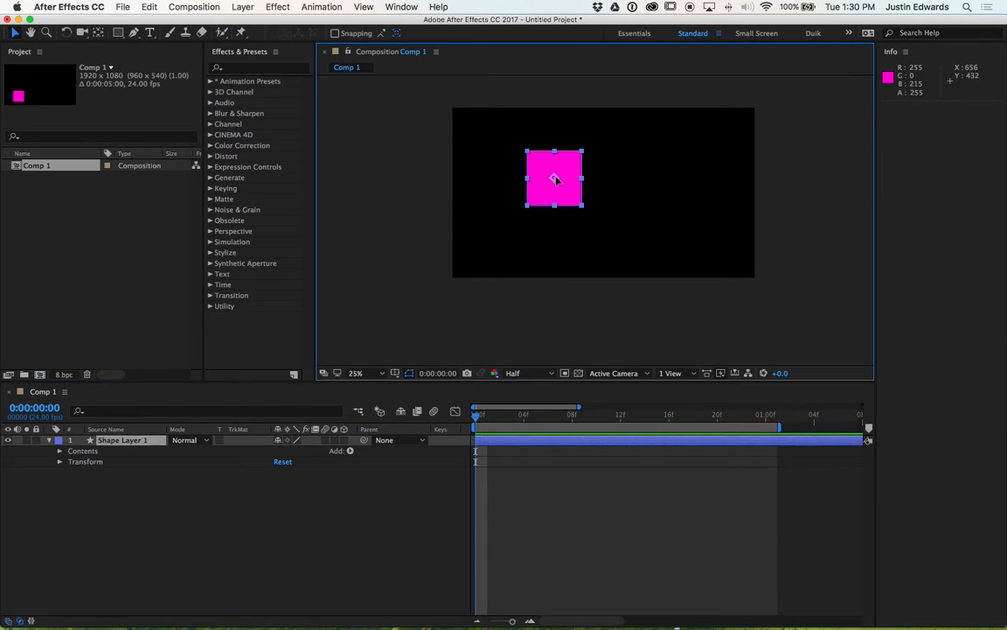
{"action": "left_click_drag", "start_coordinate": [552, 179], "coordinate": [521, 229]}
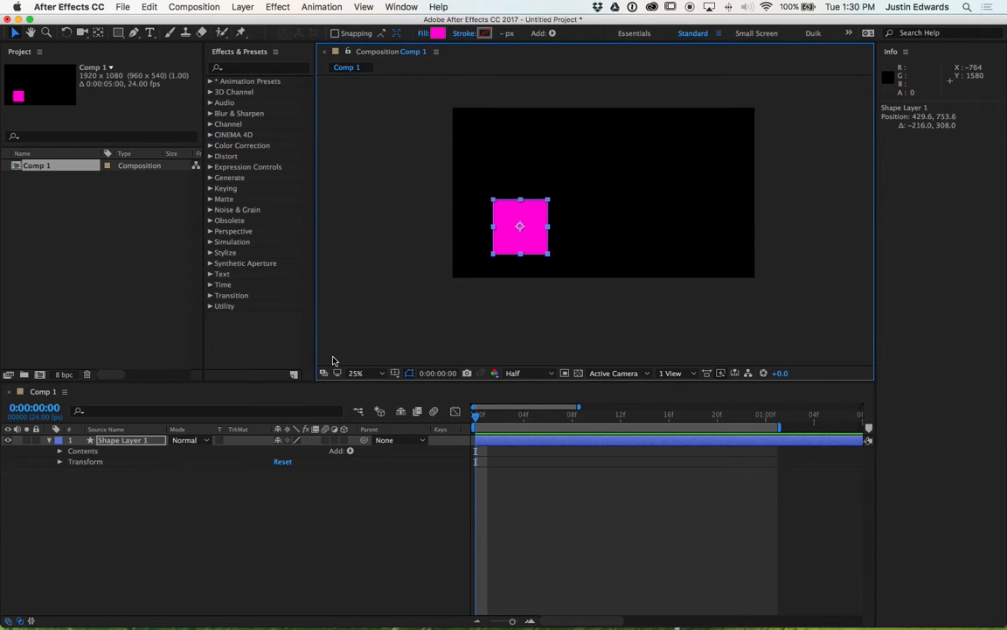
Add Position keyframes to the square's layer at frames 0, 10 and 20
{"action": "key", "text": "alt+shift+p"}
{"action": "key", "text": "shift+Page_Down"}
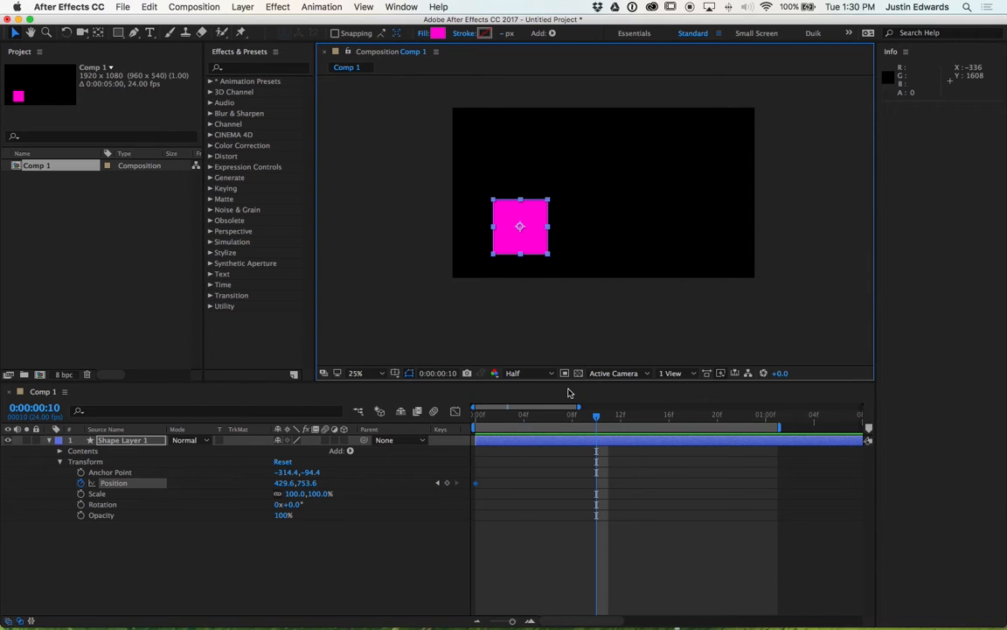
{"action": "key", "text": "shift+Page_Down"}
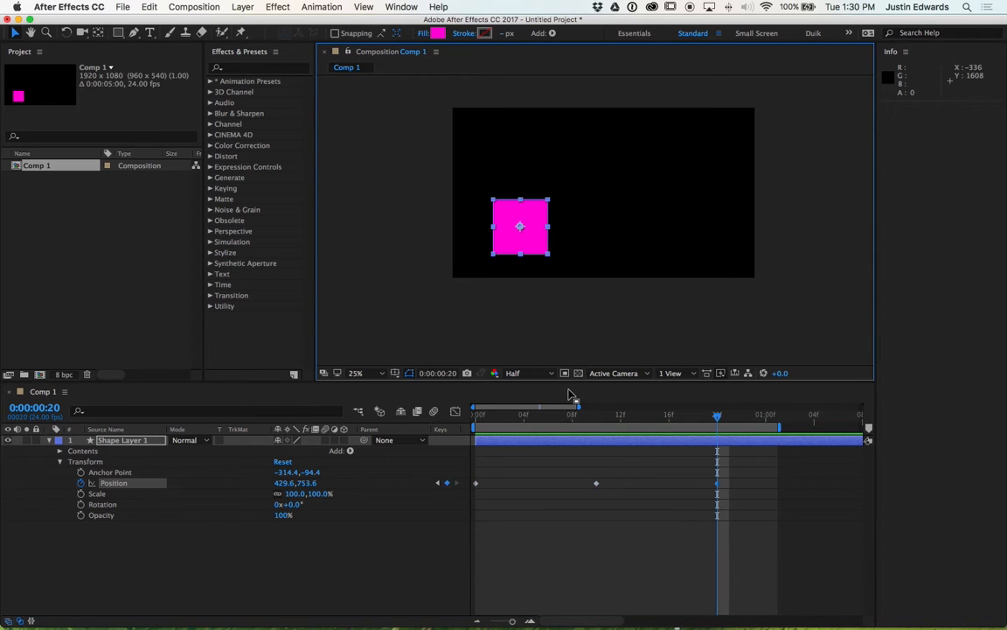
At frame 10, raise the square straight up to position 429.6, 245.6 and preview the animation
{"action": "left_click", "coordinate": [598, 417]}
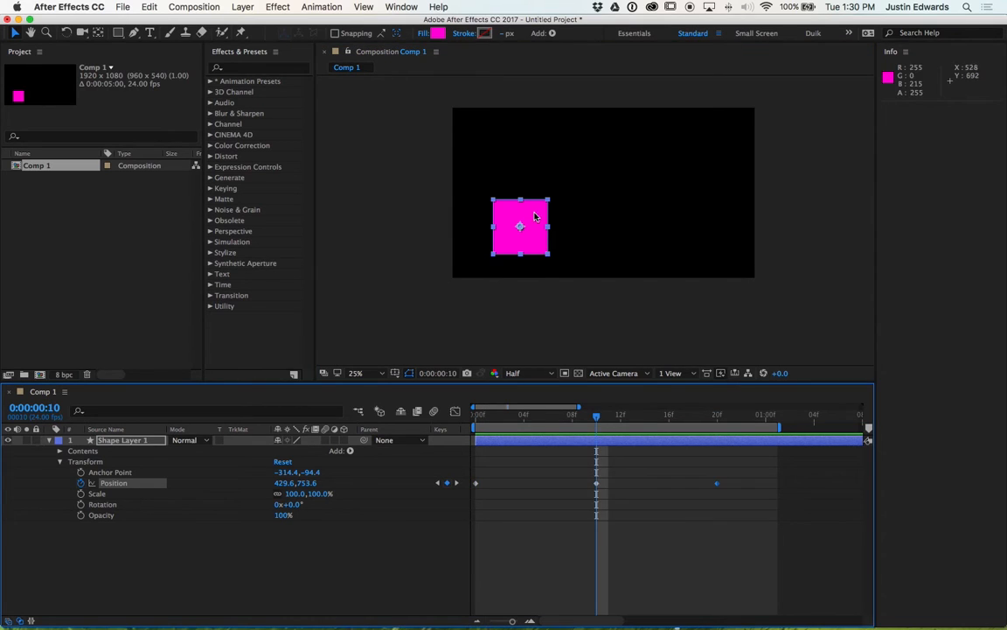
{"action": "left_click_drag", "start_coordinate": [535, 217], "coordinate": [535, 138]}
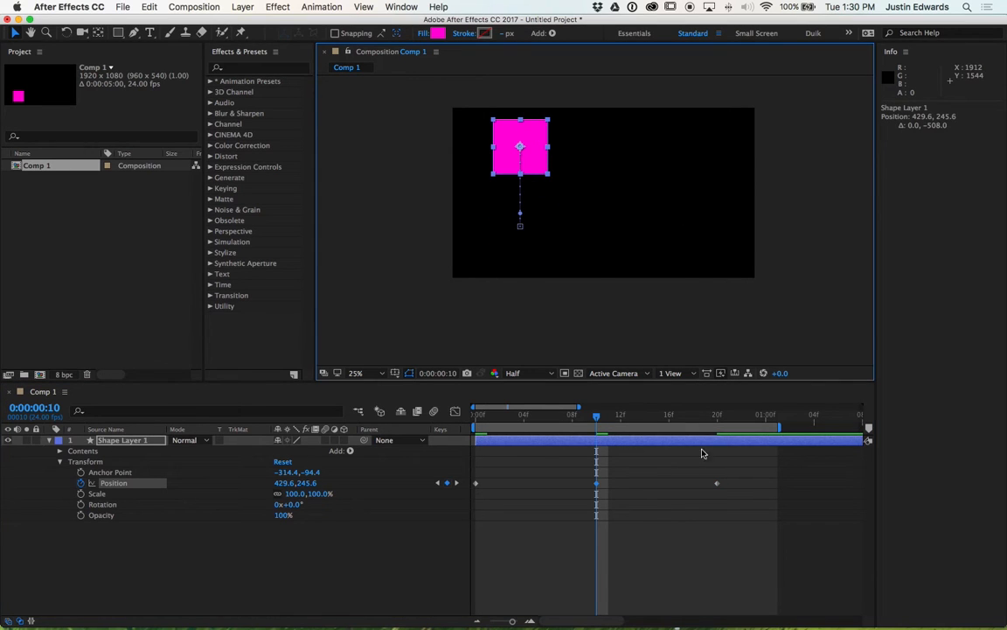
{"action": "key", "text": "space"}
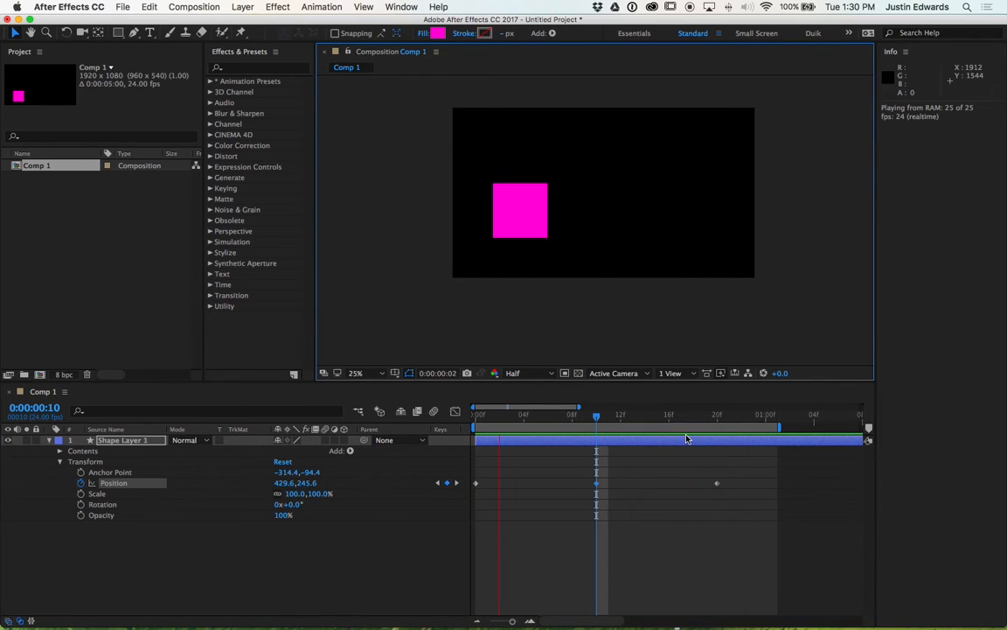
Move the playhead to frame 20 and end the work area there
{"action": "left_click", "coordinate": [718, 417]}
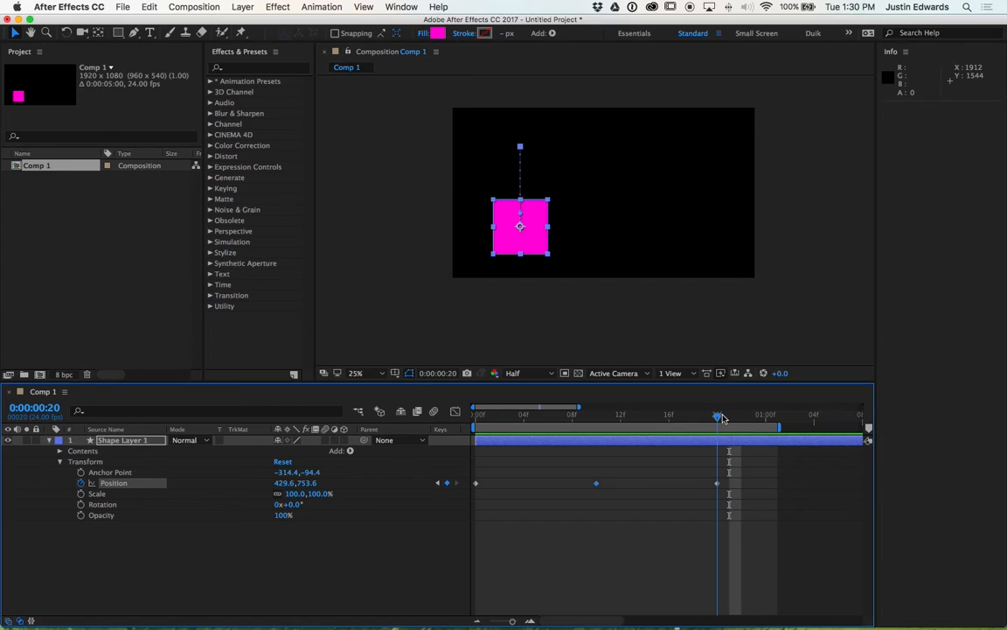
{"action": "key", "text": "n"}
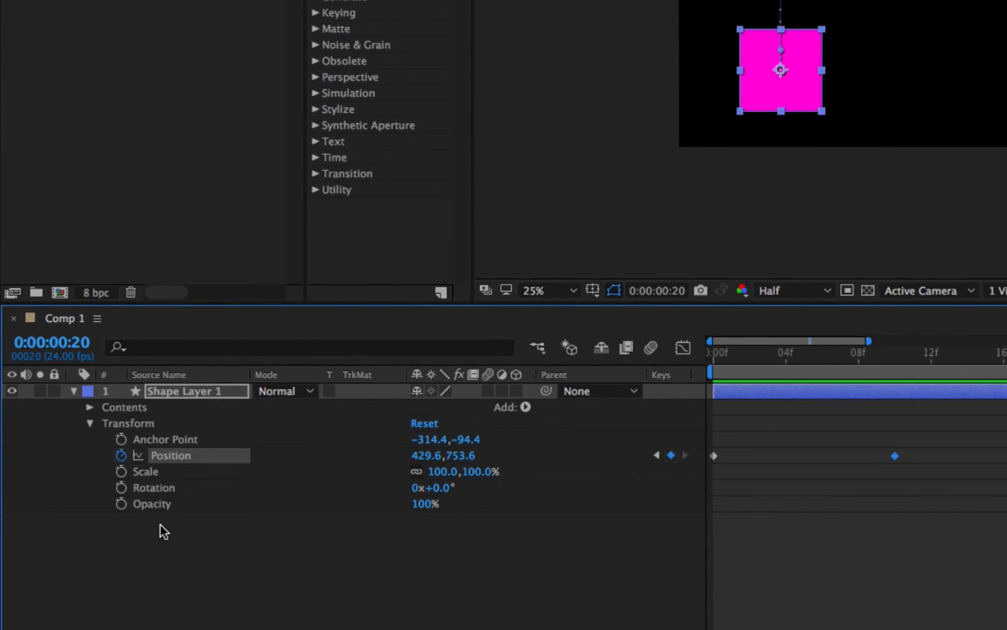
Show the shape layer's keyframed properties, followed by only its Scale, Rotation, Opacity and Anchor Point, one at a time
{"action": "key", "text": "u"}
{"action": "left_click", "coordinate": [181, 391]}
{"action": "key", "text": "u"}
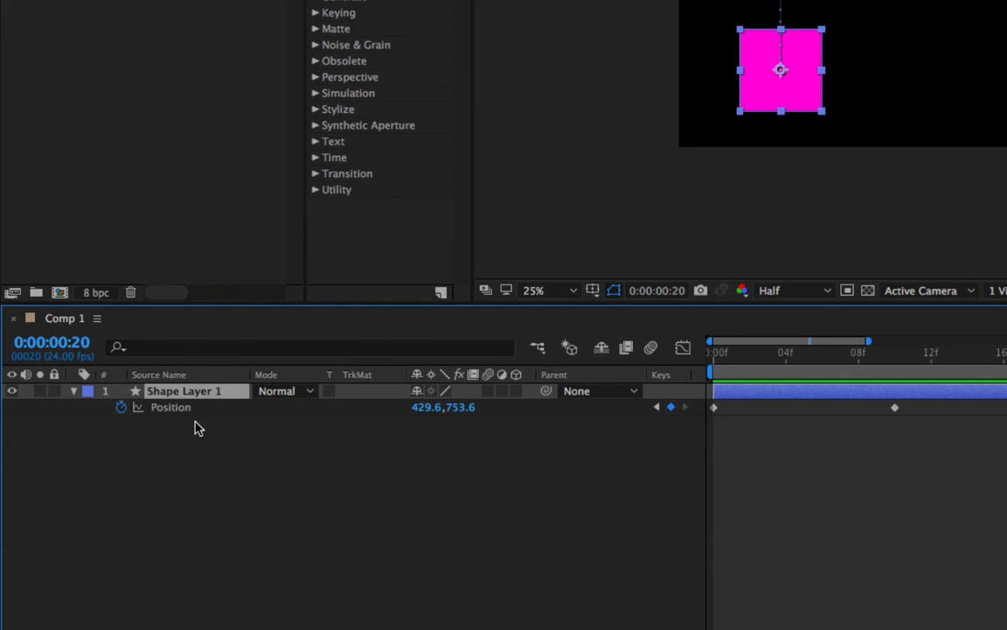
{"action": "key", "text": "u"}
{"action": "key", "text": "s"}
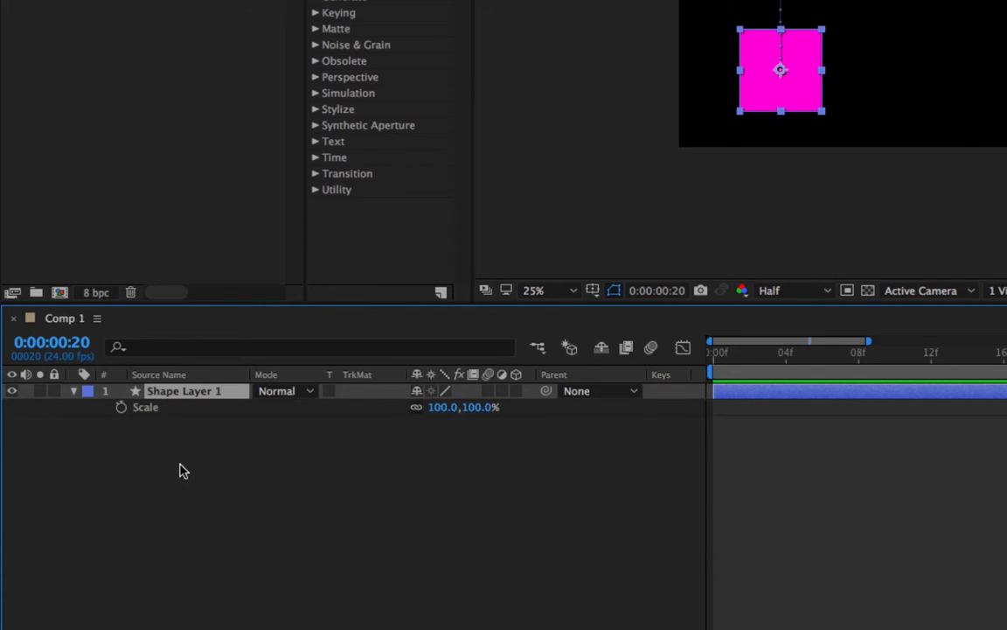
{"action": "key", "text": "s"}
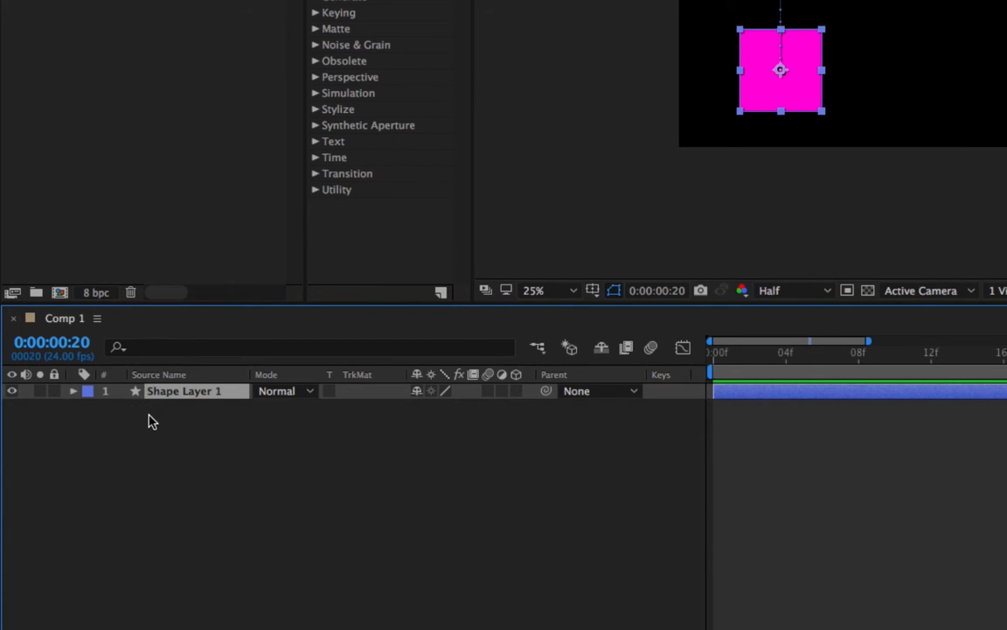
{"action": "key", "text": "r"}
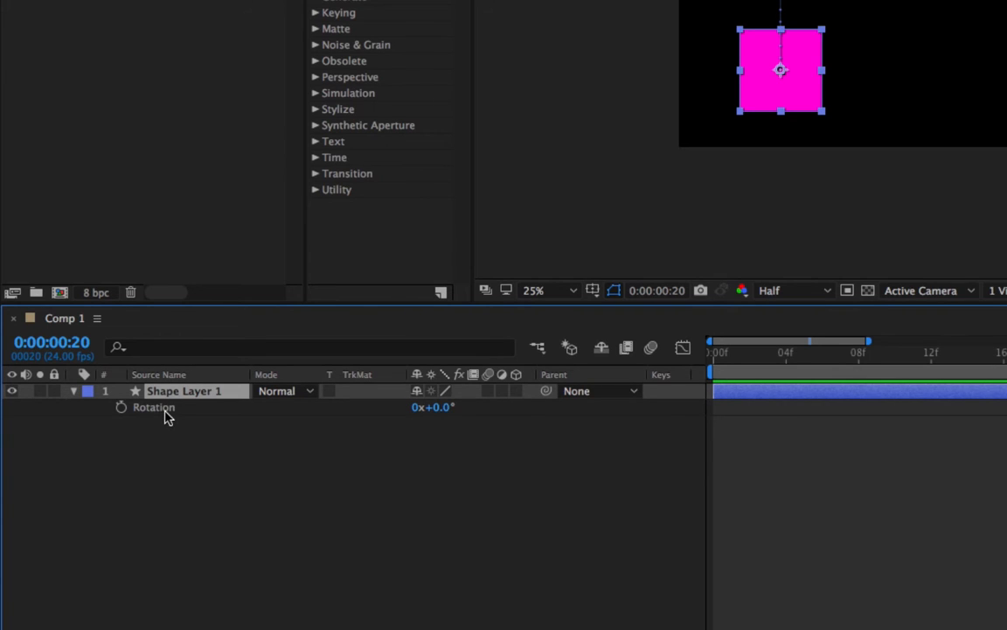
{"action": "key", "text": "r"}
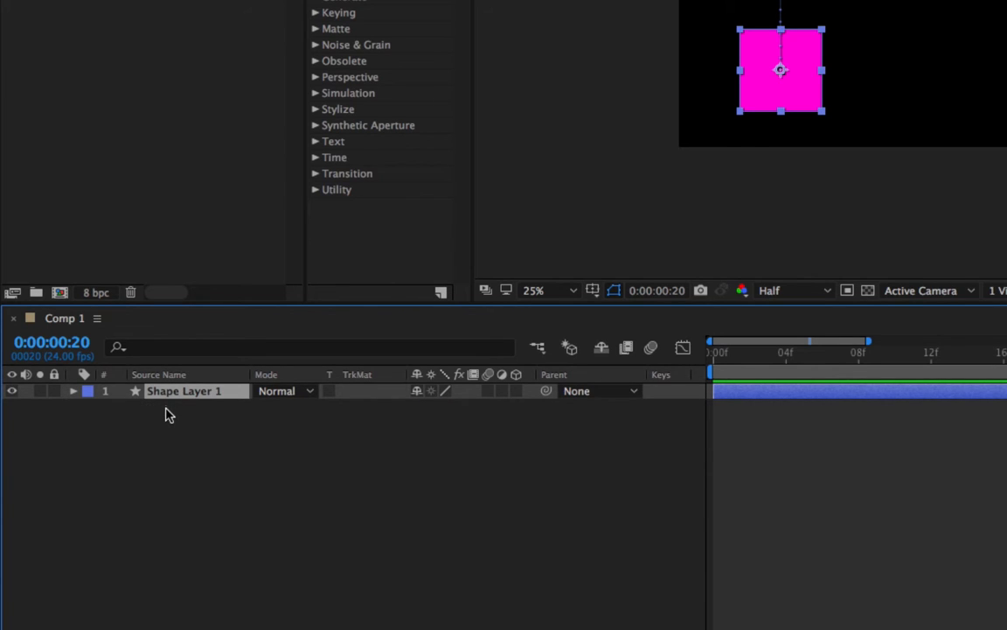
{"action": "key", "text": "t"}
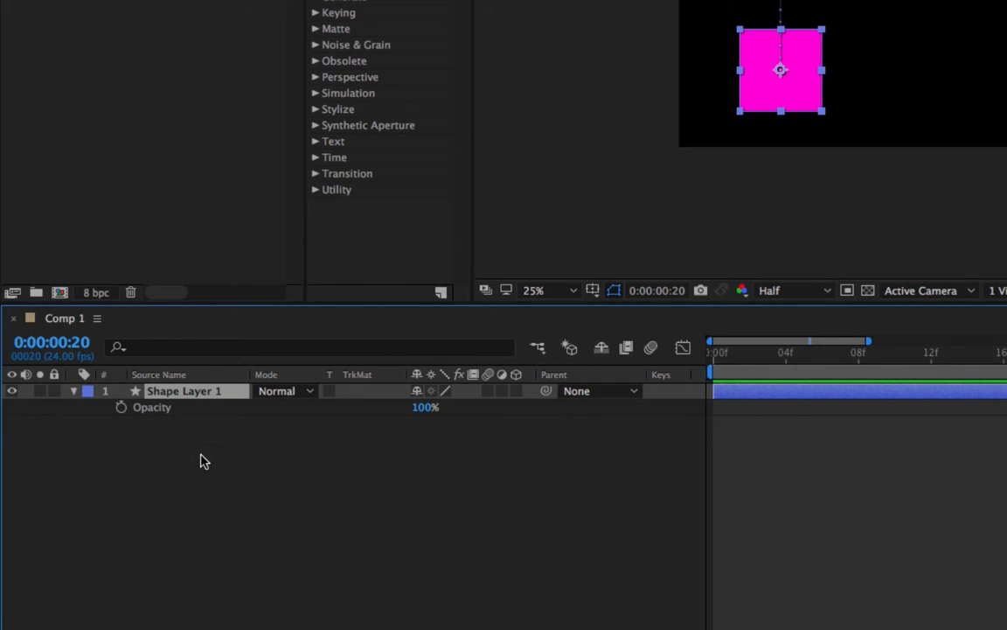
{"action": "key", "text": "t"}
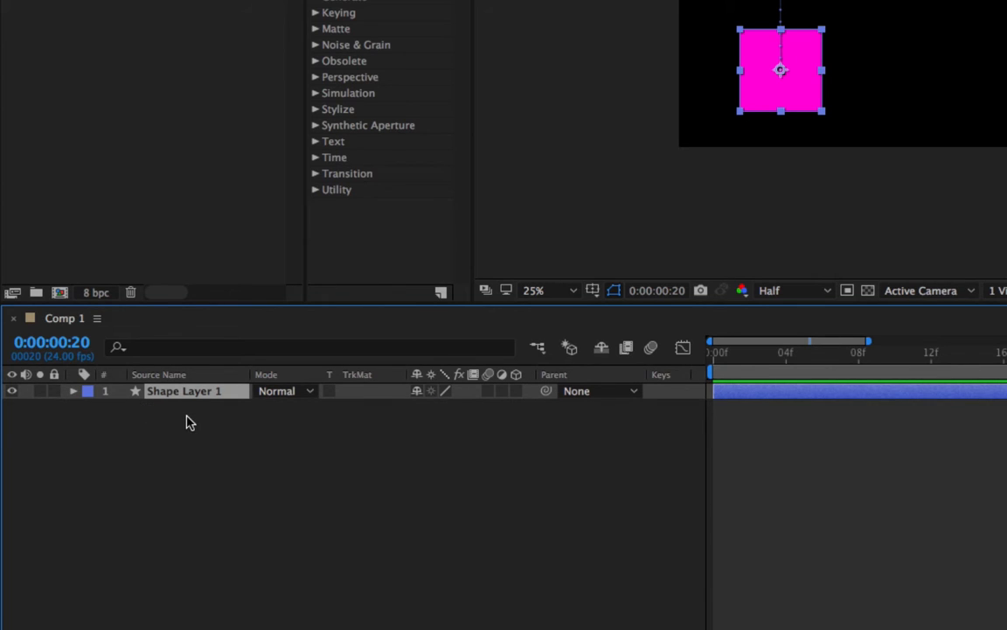
{"action": "key", "text": "a"}
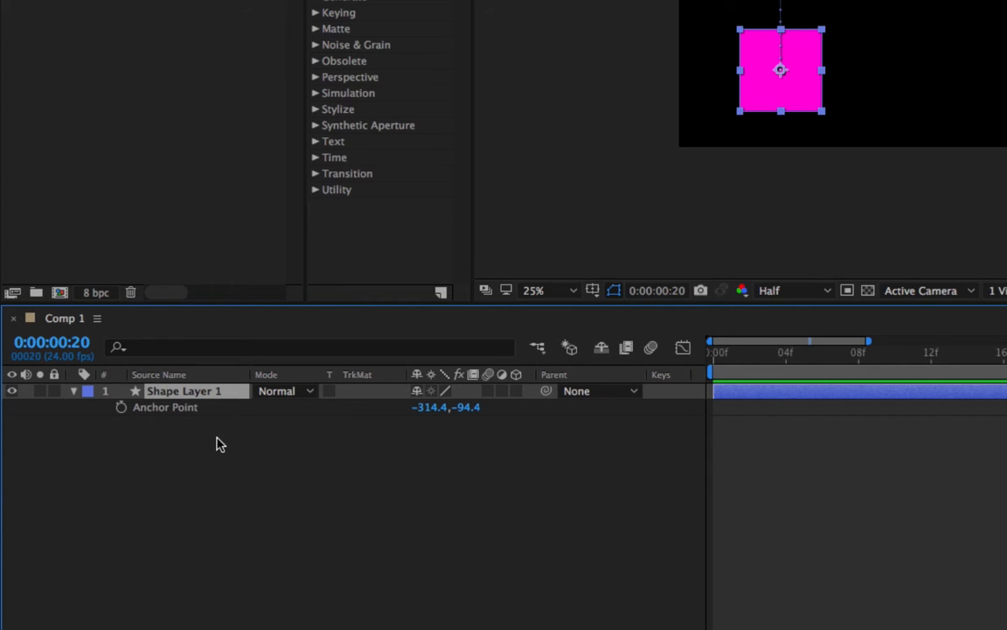
At frame 0, remove the square's Position keyframe and add a new one holding 429.6, 245.6
{"action": "left_click_drag", "start_coordinate": [762, 353], "coordinate": [715, 353]}
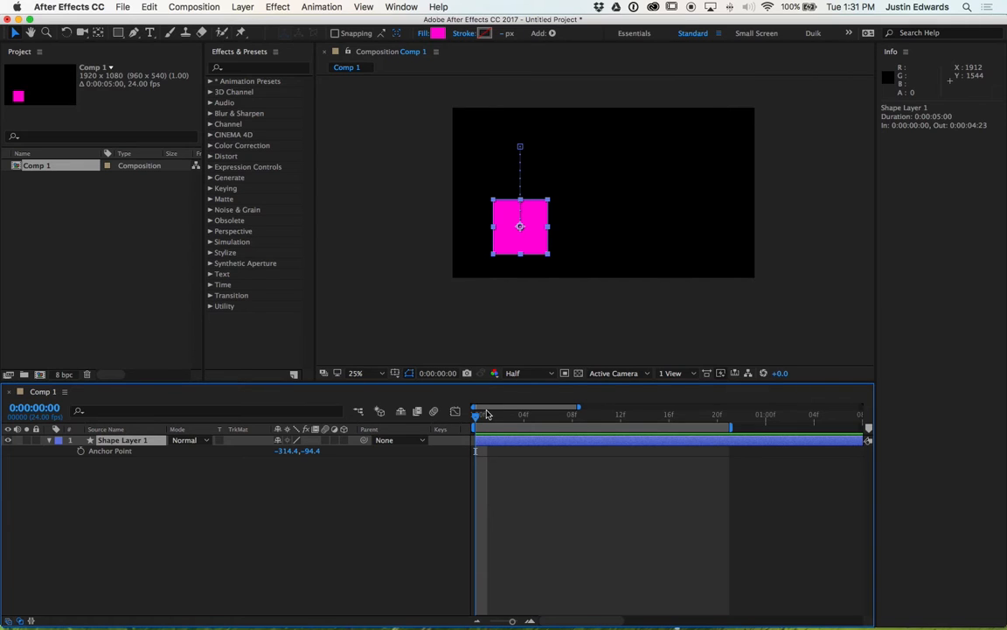
{"action": "key", "text": "super+z"}
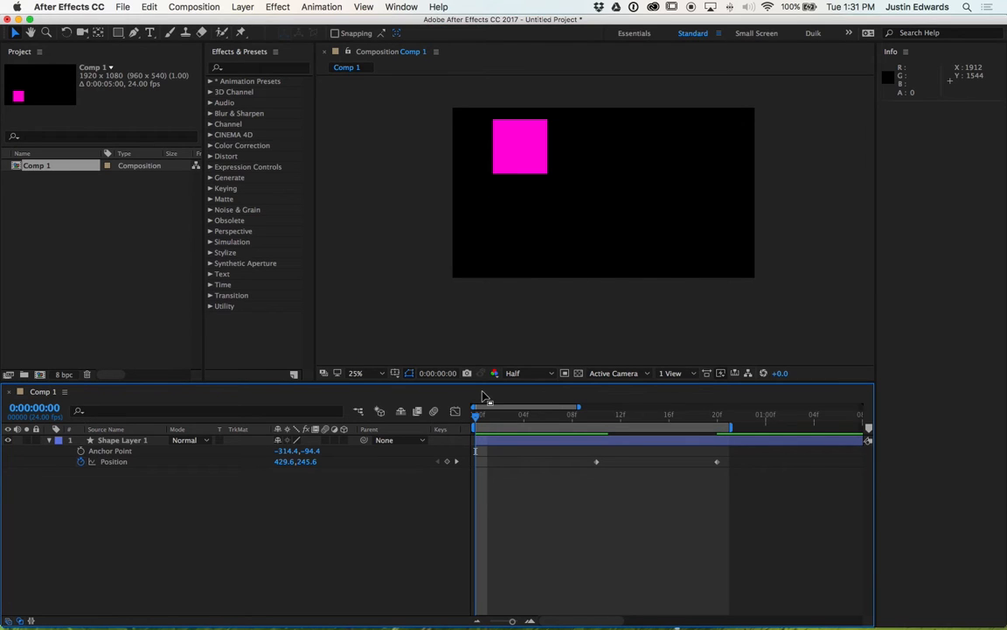
{"action": "left_click", "coordinate": [446, 461]}
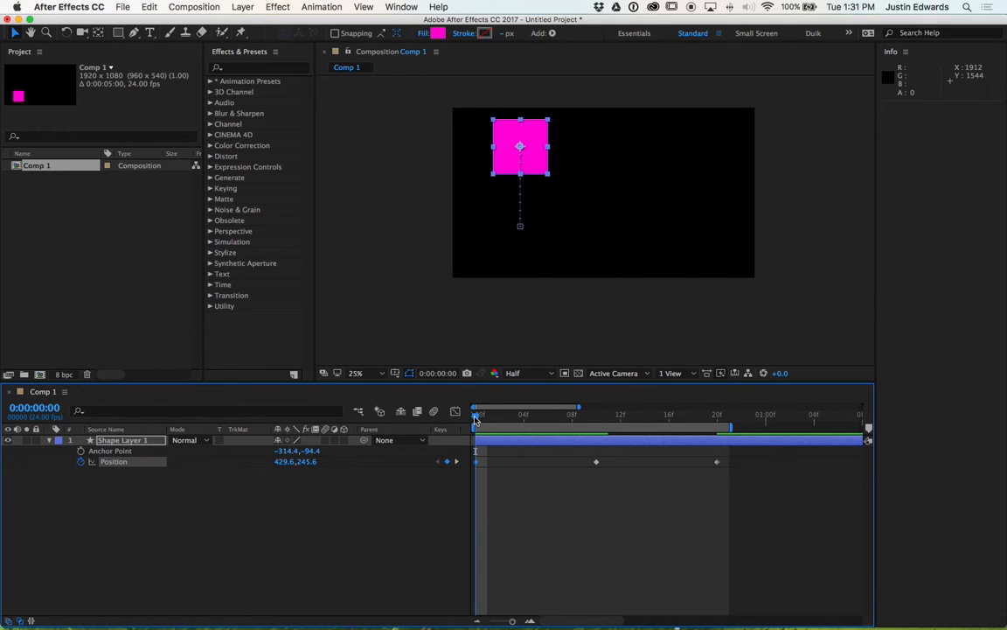
Replace the Position keyframes at frames 10 and 20 with a single one at frame 20, and move the playhead to frame 10
{"action": "left_click_drag", "start_coordinate": [475, 419], "coordinate": [573, 468]}
{"action": "key", "text": "Delete"}
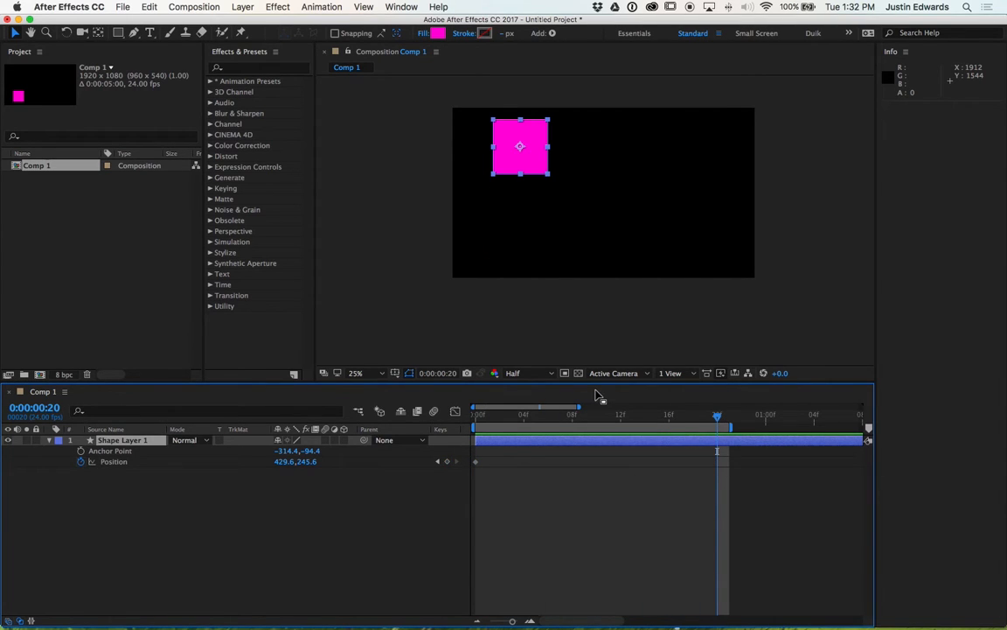
{"action": "key", "text": "alt+shift+p"}
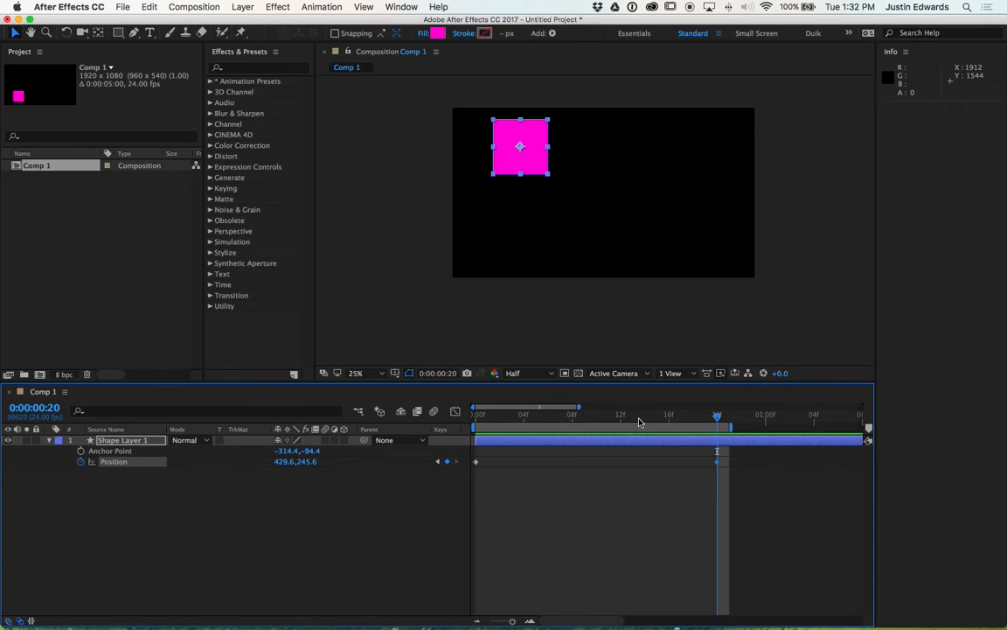
{"action": "left_click_drag", "start_coordinate": [639, 422], "coordinate": [596, 422]}
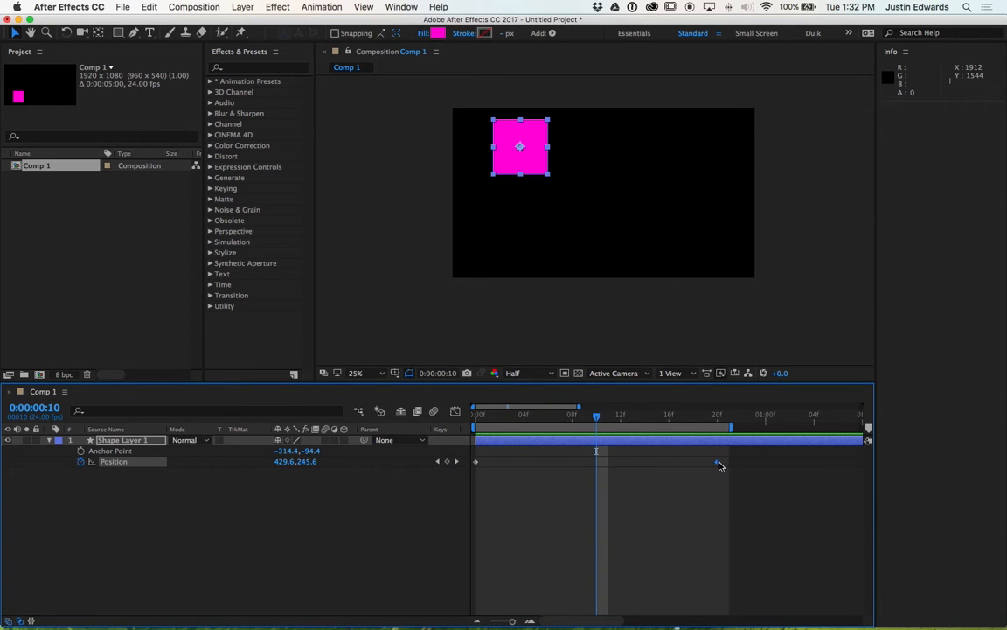
Move the frame 20 Position keyframe to frame 10, paste a copy of the frame 0 keyframe at frame 20, and preview
{"action": "left_click_drag", "start_coordinate": [718, 463], "coordinate": [598, 462]}
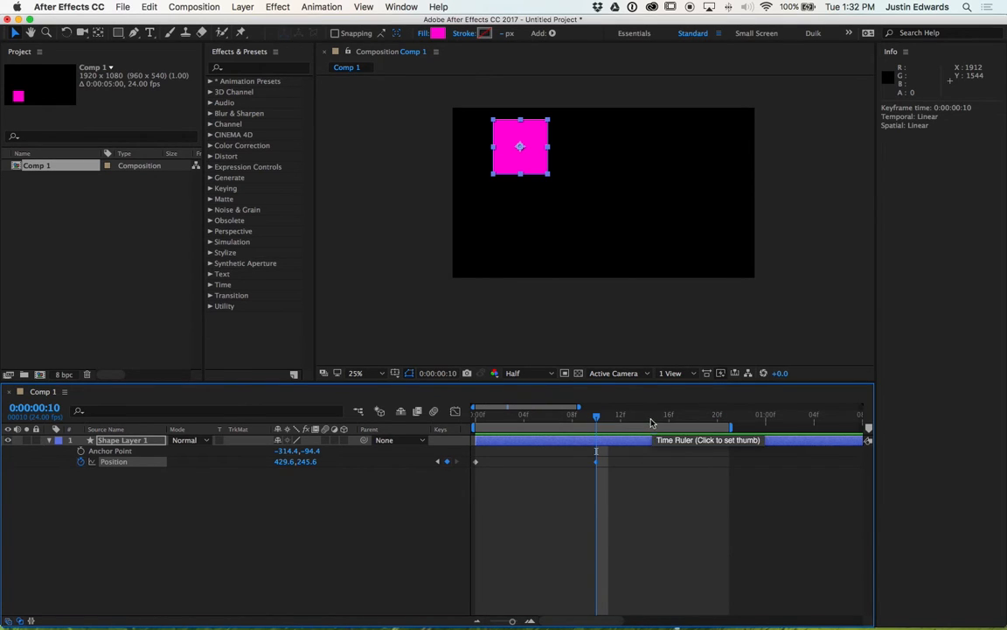
{"action": "left_click_drag", "start_coordinate": [651, 423], "coordinate": [608, 428]}
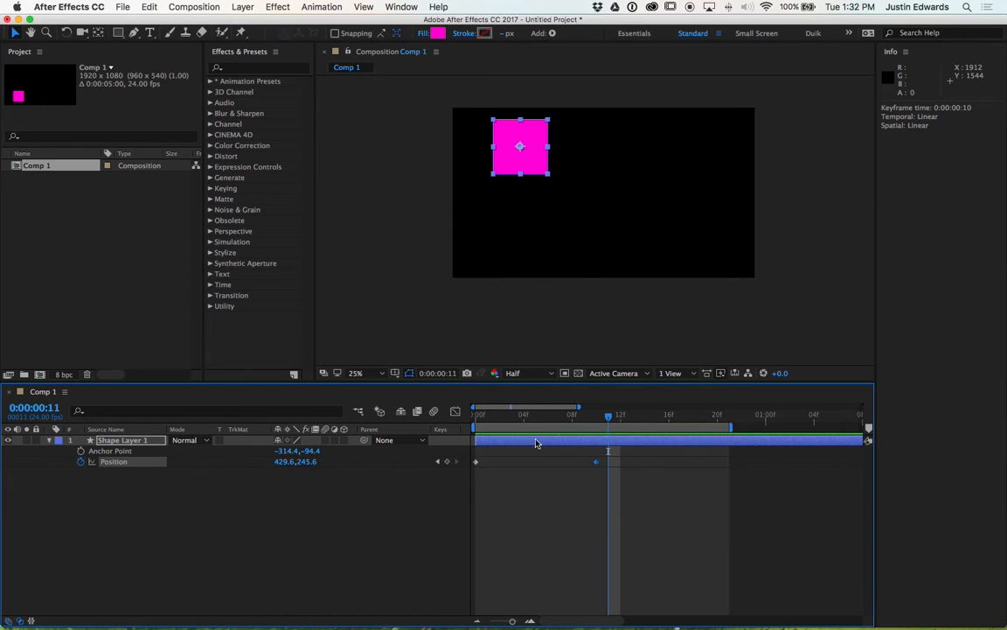
{"action": "key", "text": "cmd+c"}
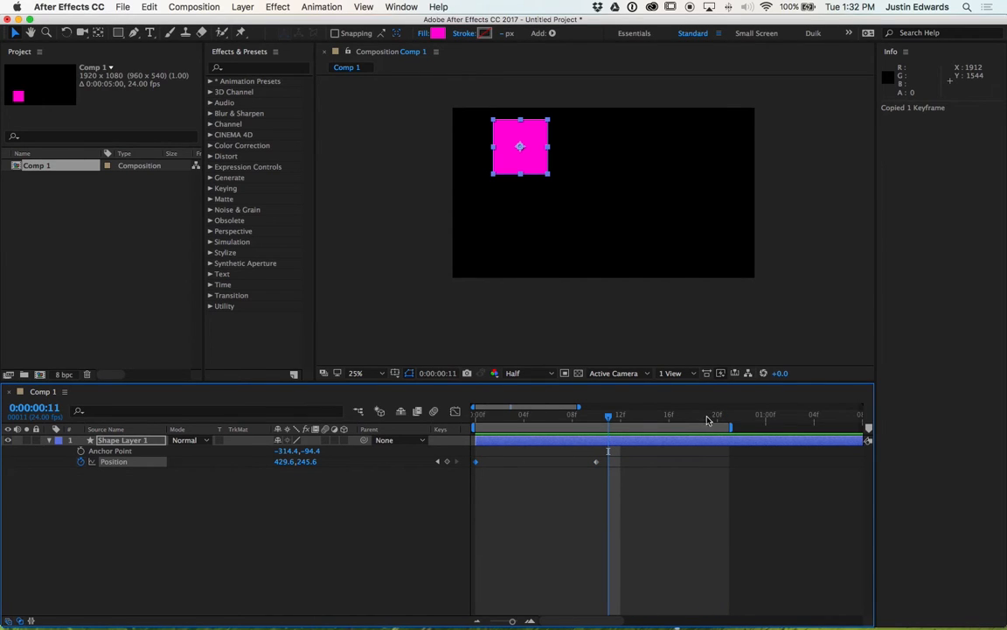
{"action": "left_click", "coordinate": [717, 417]}
{"action": "key", "text": "cmd+v"}
{"action": "left_click", "coordinate": [705, 488]}
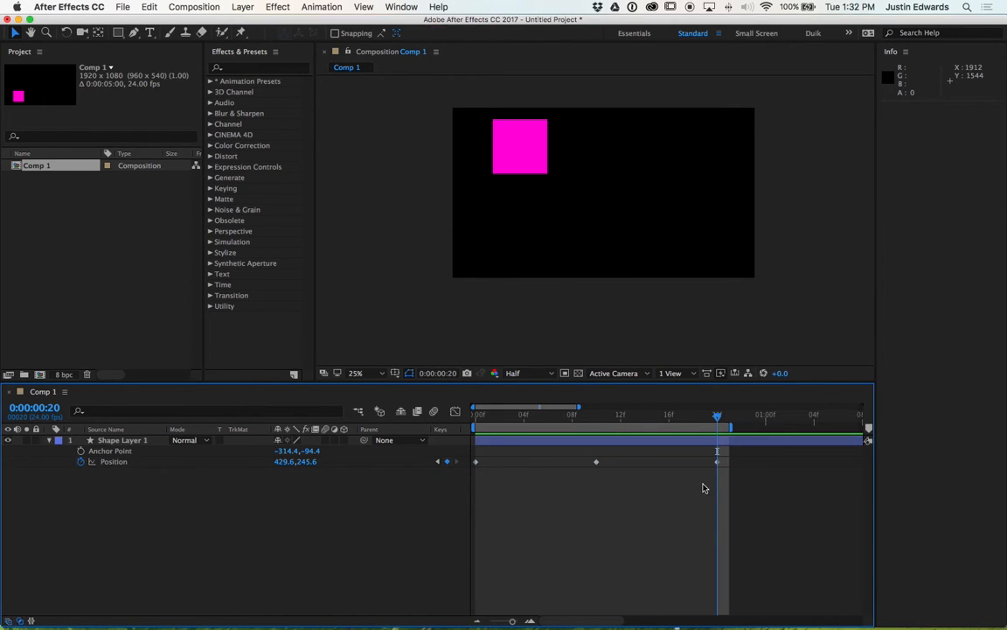
{"action": "key", "text": "space"}
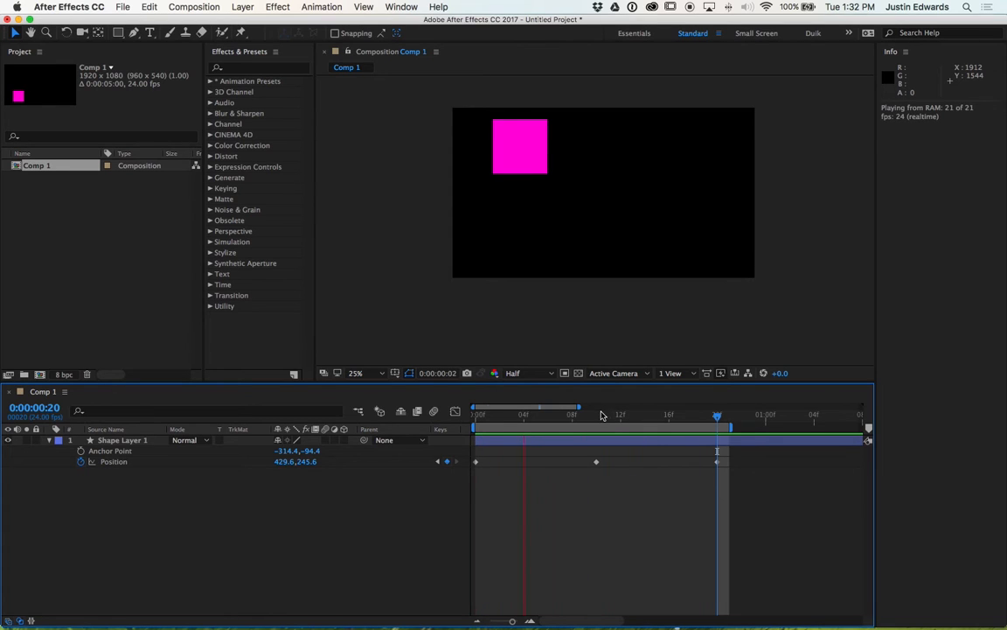
At frame 0, move the square straight down so its Position keyframe holds 429.6, 749.6
{"action": "left_click", "coordinate": [600, 420]}
{"action": "left_click_drag", "start_coordinate": [600, 421], "coordinate": [477, 418]}
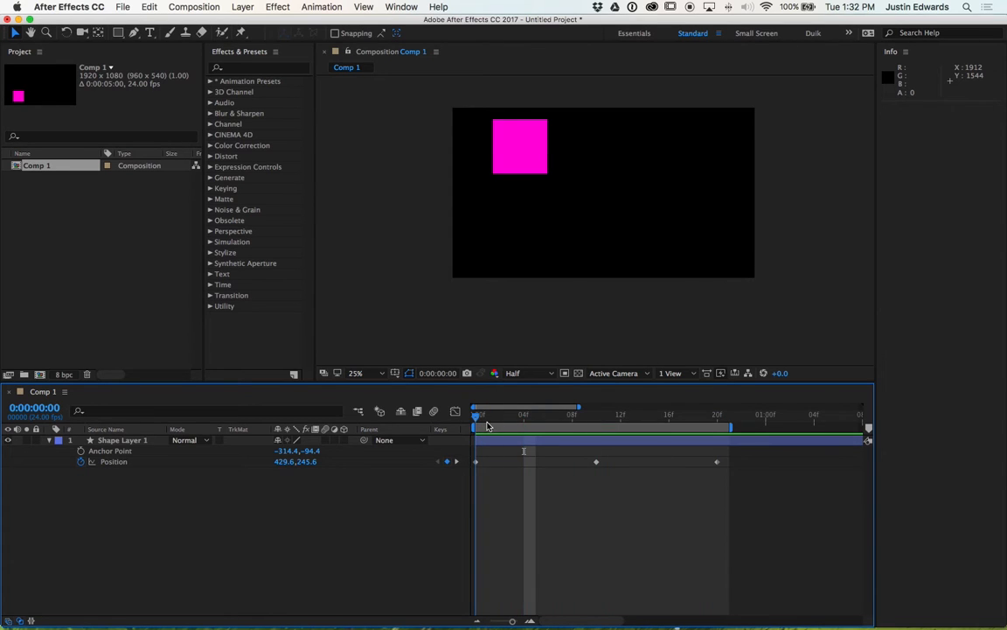
{"action": "left_click", "coordinate": [539, 162]}
{"action": "left_click_drag", "start_coordinate": [552, 182], "coordinate": [552, 232]}
Paste a copy of the frame 0 Position keyframe at frame 20 and preview the square's movement
{"action": "left_click", "coordinate": [493, 475]}
{"action": "left_click_drag", "start_coordinate": [497, 480], "coordinate": [473, 450]}
{"action": "key", "text": "ctrl+c"}
{"action": "left_click", "coordinate": [717, 416]}
{"action": "key", "text": "ctrl+v"}
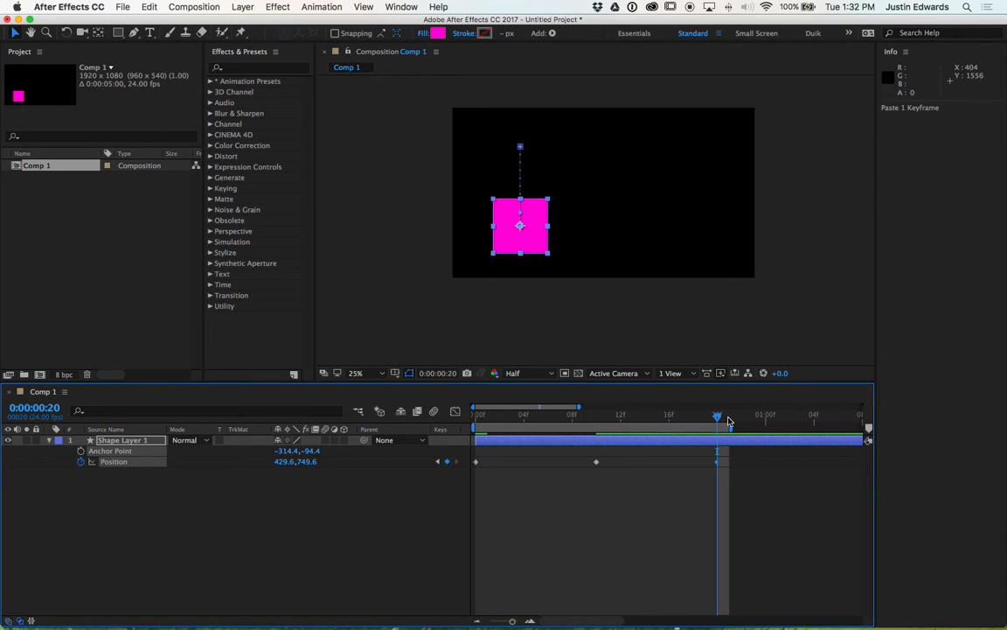
{"action": "key", "text": "space"}
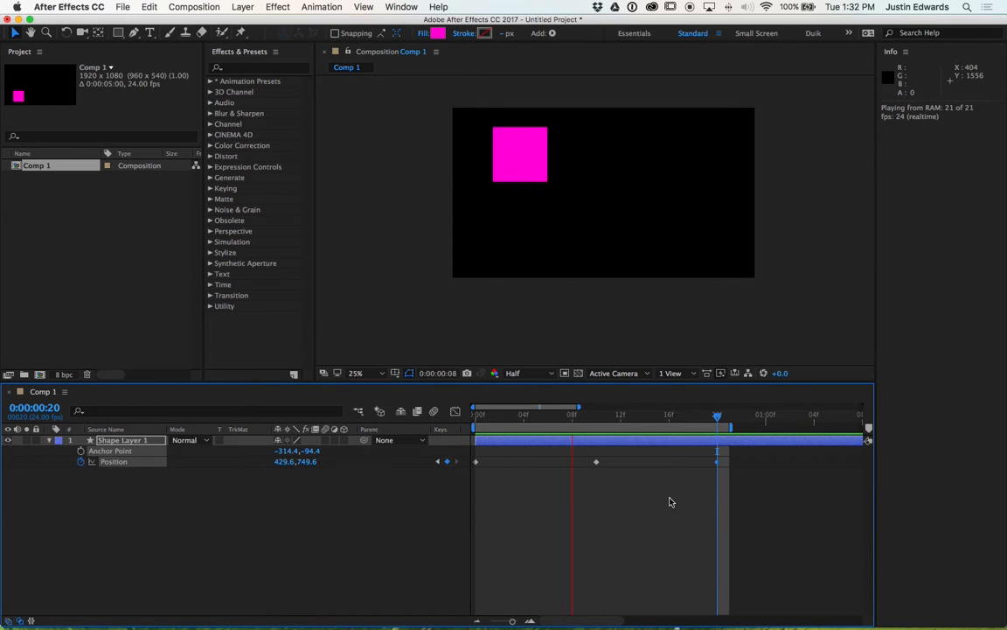
Apply Easy Ease to all three Position keyframes and preview the motion
{"action": "left_click_drag", "start_coordinate": [764, 486], "coordinate": [475, 458]}
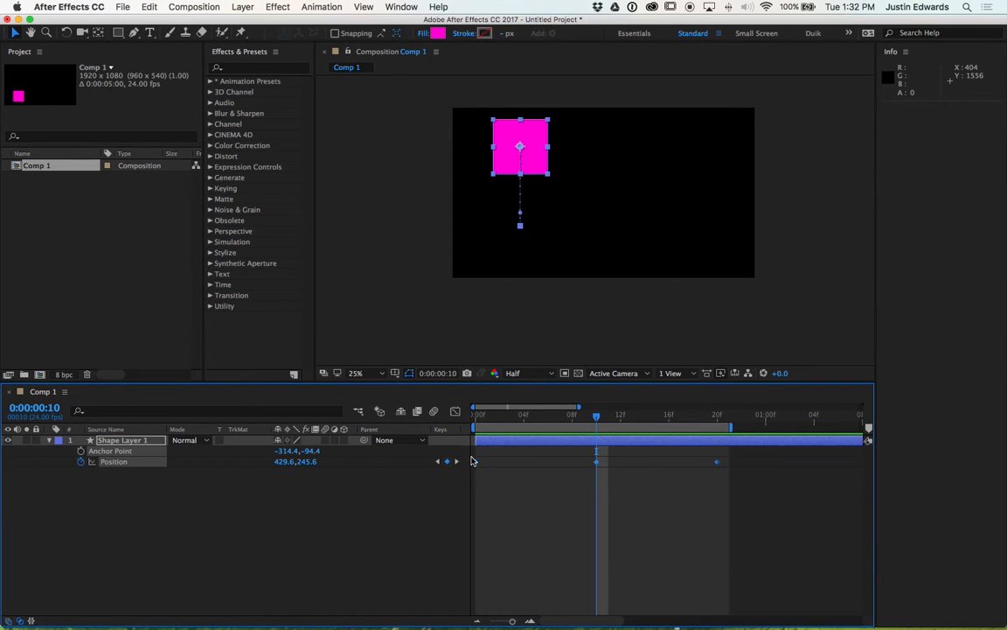
{"action": "key", "text": "F9"}
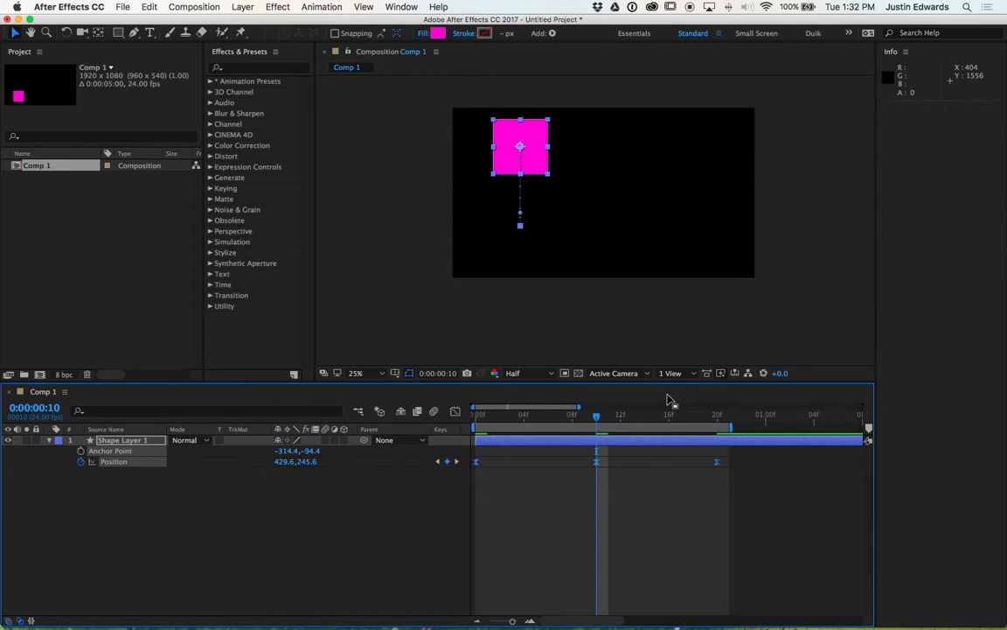
{"action": "key", "text": "space"}
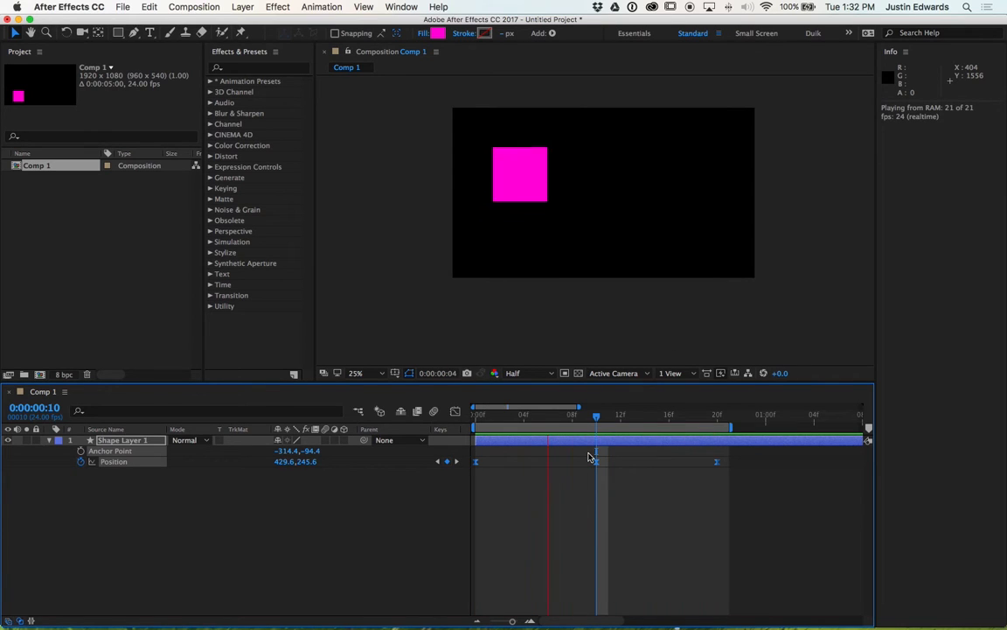
Show the Position curves in the graph editor and convert the frame 10 keyframe to linear
{"action": "left_click", "coordinate": [456, 412]}
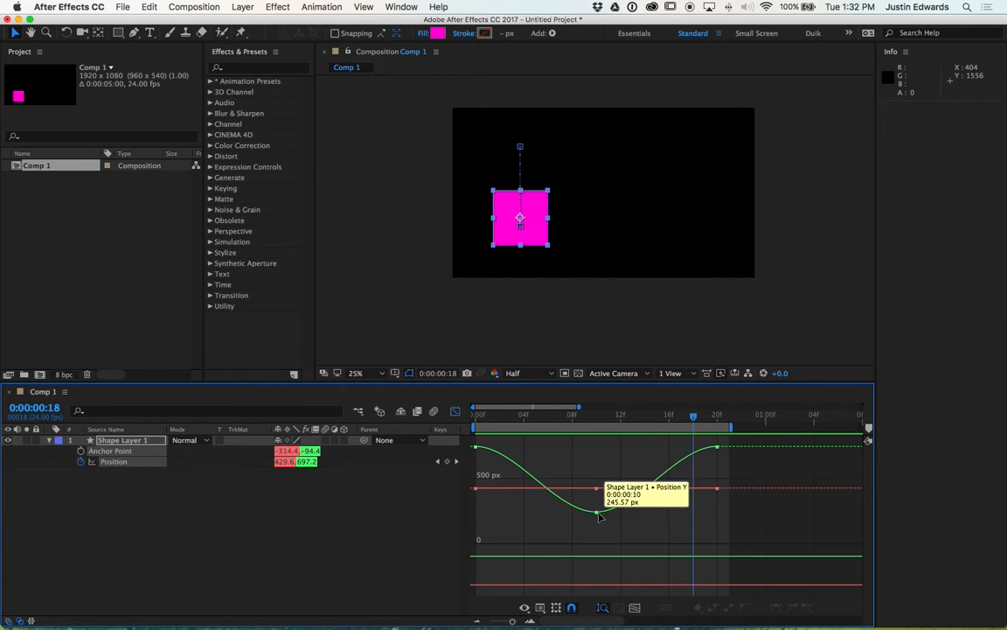
{"action": "left_click", "coordinate": [595, 488]}
{"action": "left_click", "coordinate": [713, 606]}
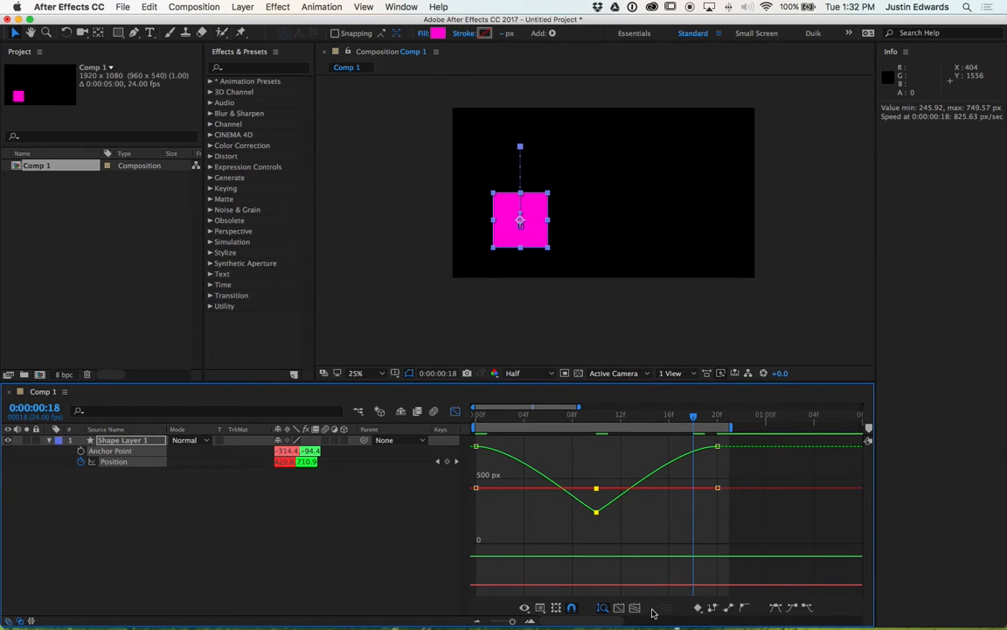
Separate the layer's Position property into individual X and Y dimensions
{"action": "left_click", "coordinate": [155, 468]}
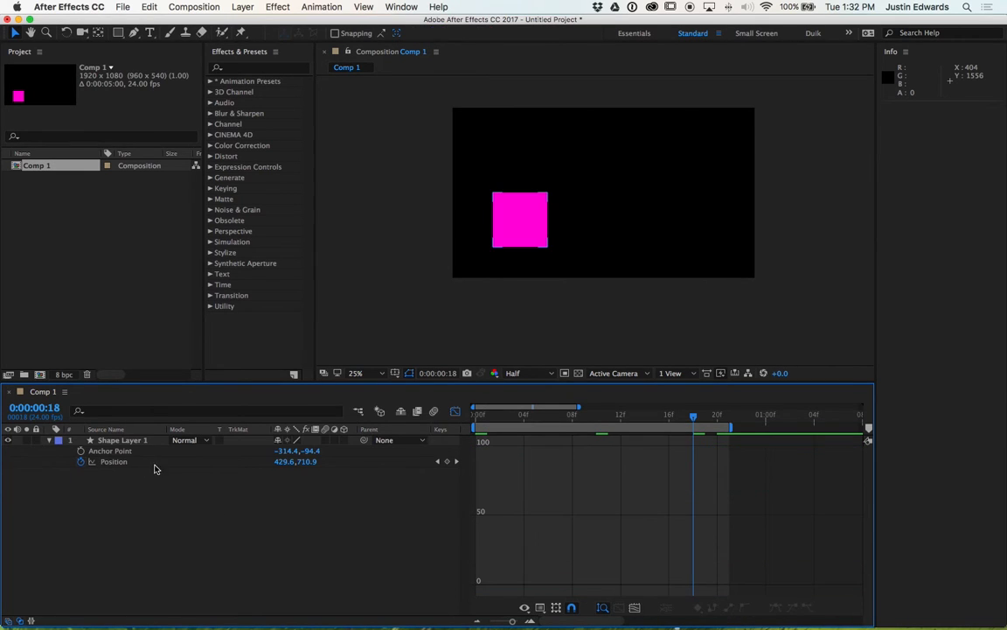
{"action": "left_click", "coordinate": [112, 463]}
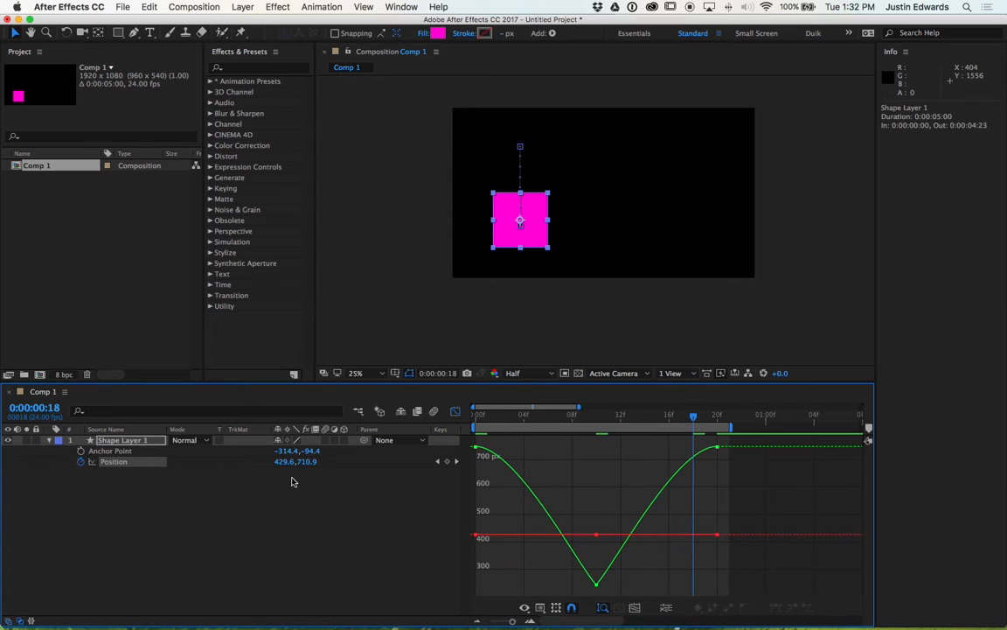
{"action": "left_click", "coordinate": [596, 583]}
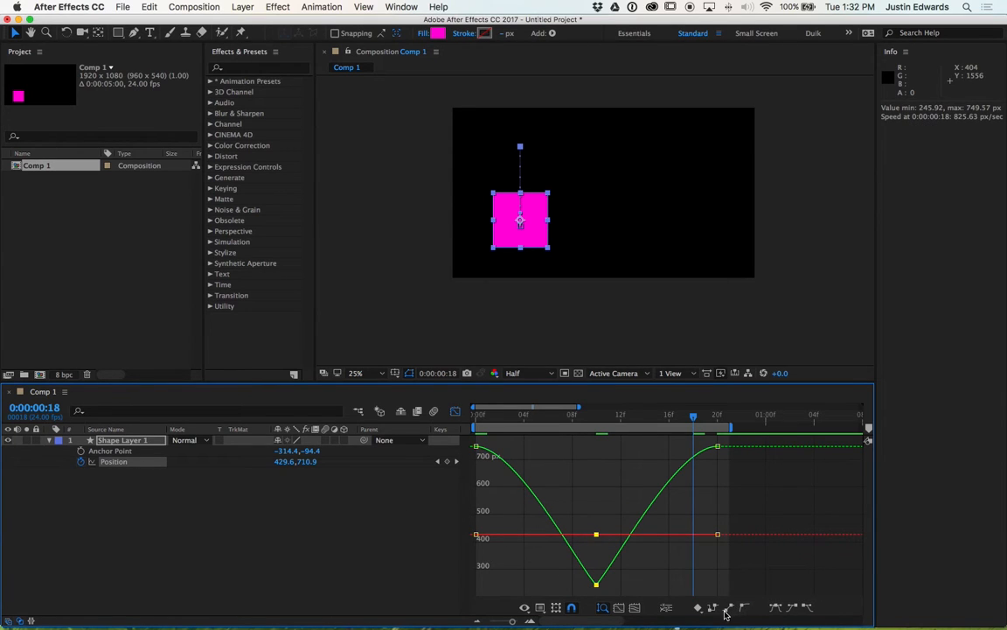
{"action": "left_click", "coordinate": [666, 607]}
{"action": "left_click", "coordinate": [349, 543]}
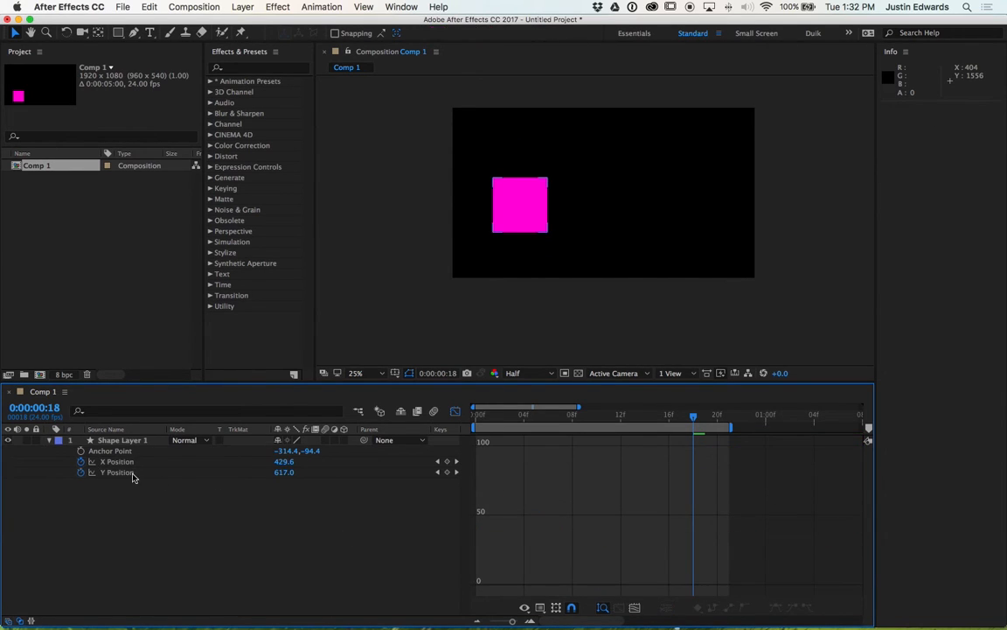
Smooth the frame 10 Y Position keyframe with long horizontal handles on both sides, forming a rounded U-shaped curve, and preview it
{"action": "left_click", "coordinate": [122, 472]}
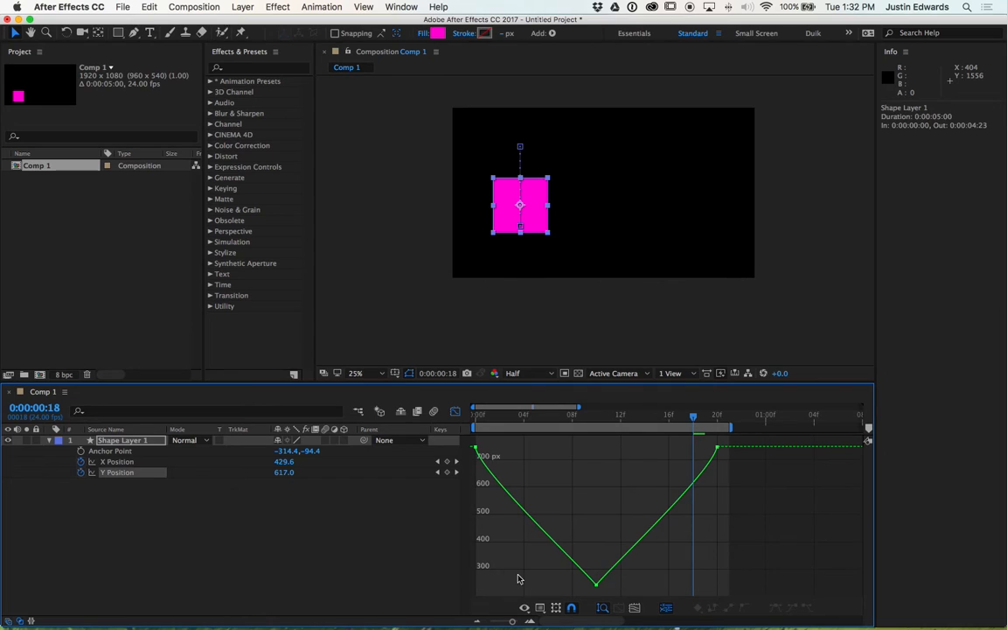
{"action": "left_click", "coordinate": [597, 584]}
{"action": "left_click", "coordinate": [742, 607]}
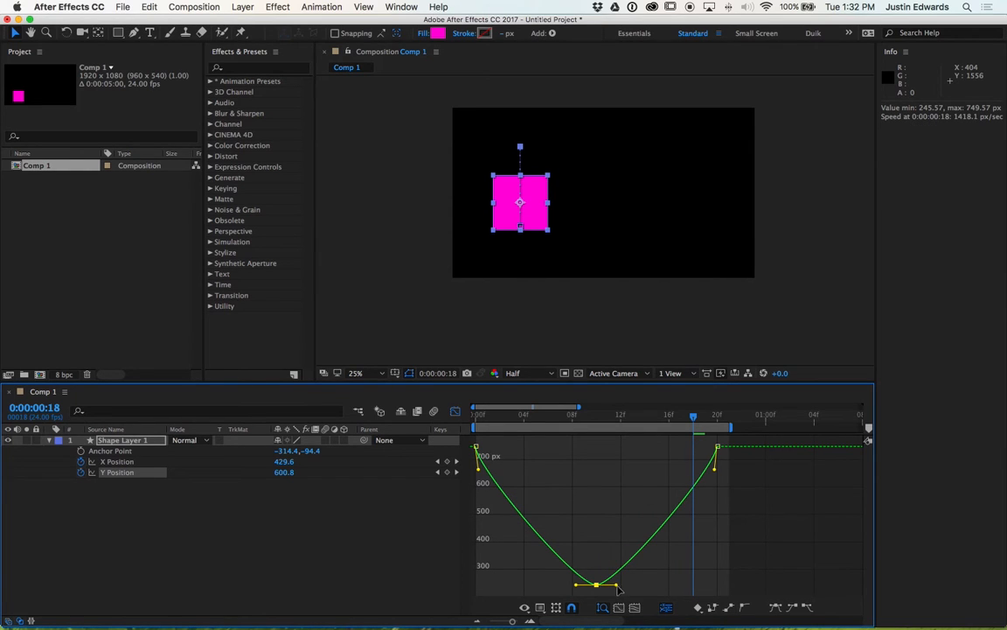
{"action": "left_click_drag", "start_coordinate": [617, 584], "coordinate": [687, 588]}
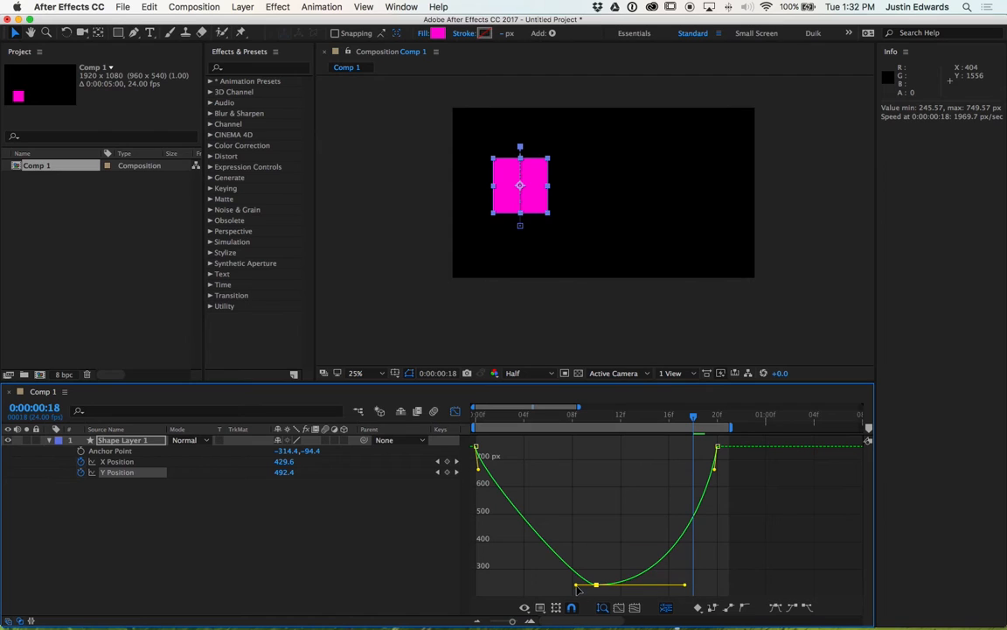
{"action": "left_click_drag", "start_coordinate": [575, 585], "coordinate": [506, 585]}
{"action": "key", "text": "space"}
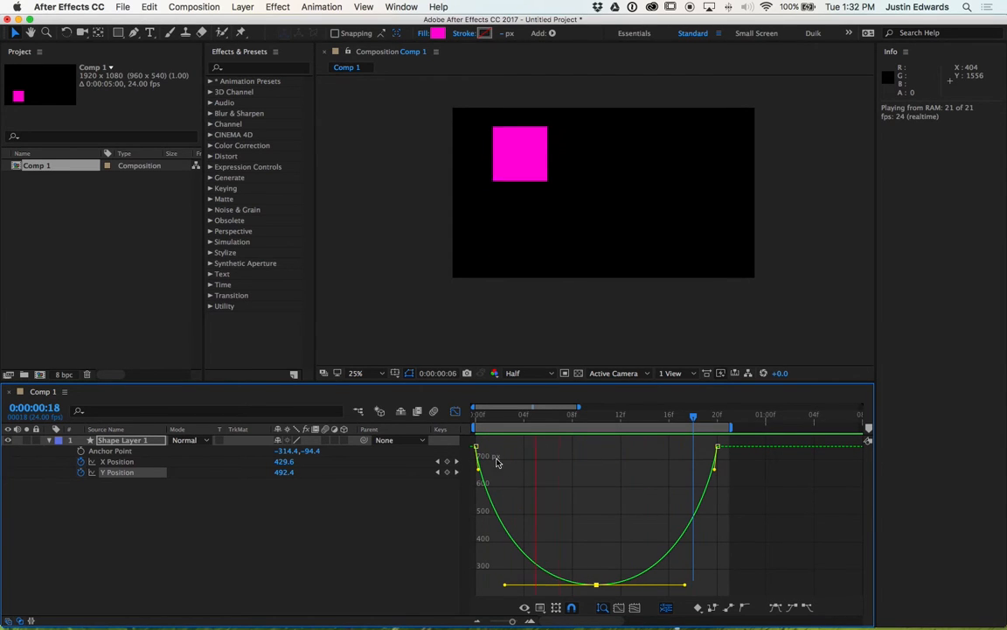
{"action": "key", "text": "space"}
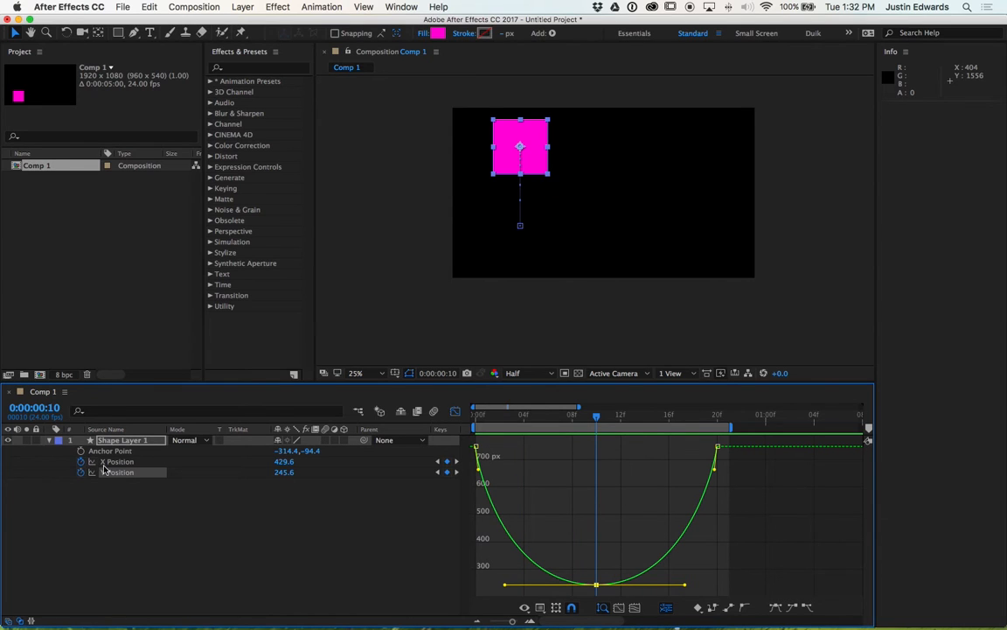
Try a 5° Rotation on the square, and reset it to 0° at frame 0 outside the graph editor
{"action": "key", "text": "r"}
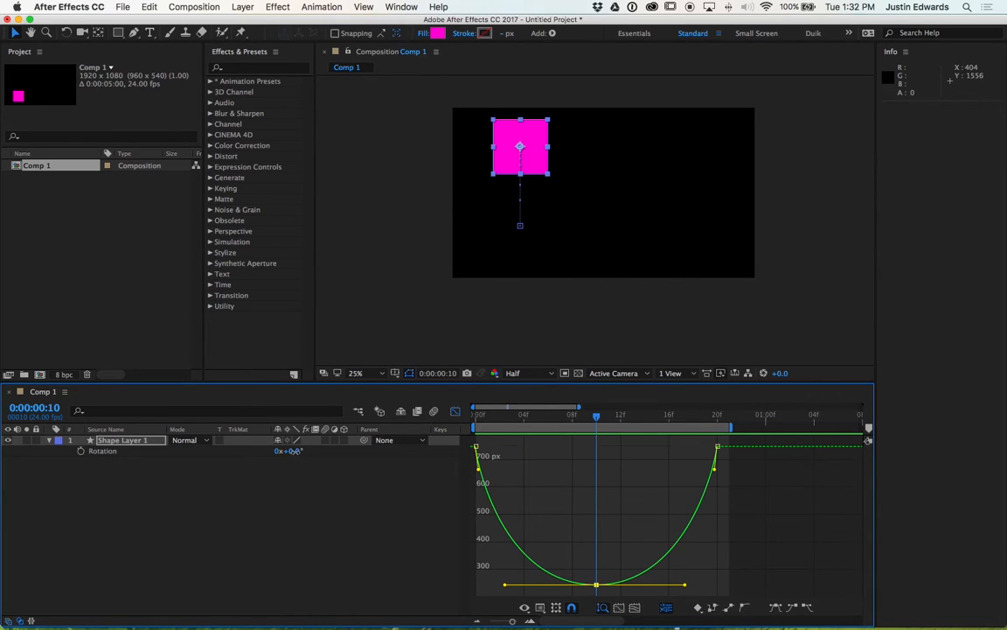
{"action": "mouse_move", "coordinate": [292, 450]}
{"action": "left_mouse_down"}
{"action": "mouse_move", "coordinate": [634, 468]}
{"action": "mouse_move", "coordinate": [352, 456]}
{"action": "mouse_move", "coordinate": [428, 470]}
{"action": "mouse_move", "coordinate": [296, 458]}
{"action": "left_mouse_up"}
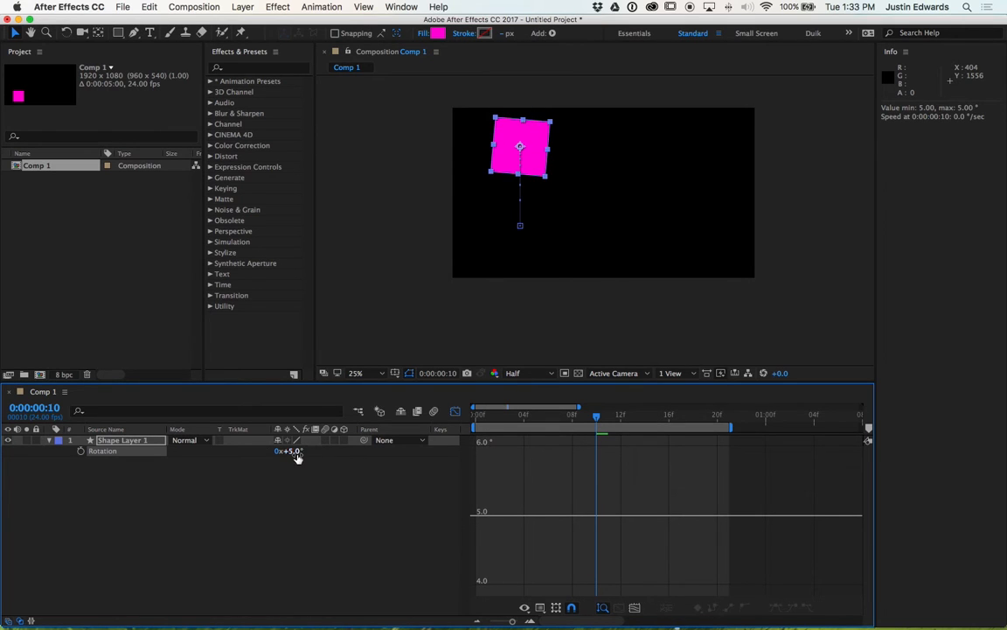
{"action": "left_click_drag", "start_coordinate": [507, 418], "coordinate": [469, 415]}
{"action": "left_click", "coordinate": [455, 412]}
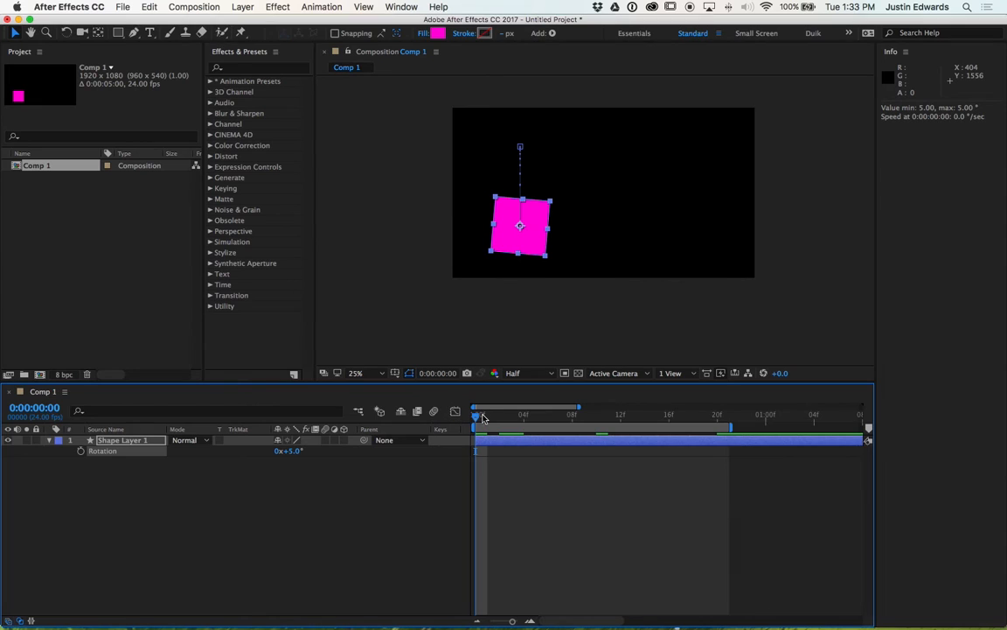
{"action": "left_click", "coordinate": [291, 450]}
{"action": "type", "text": "0"}
{"action": "key", "text": "Return"}
{"action": "left_click", "coordinate": [288, 499]}
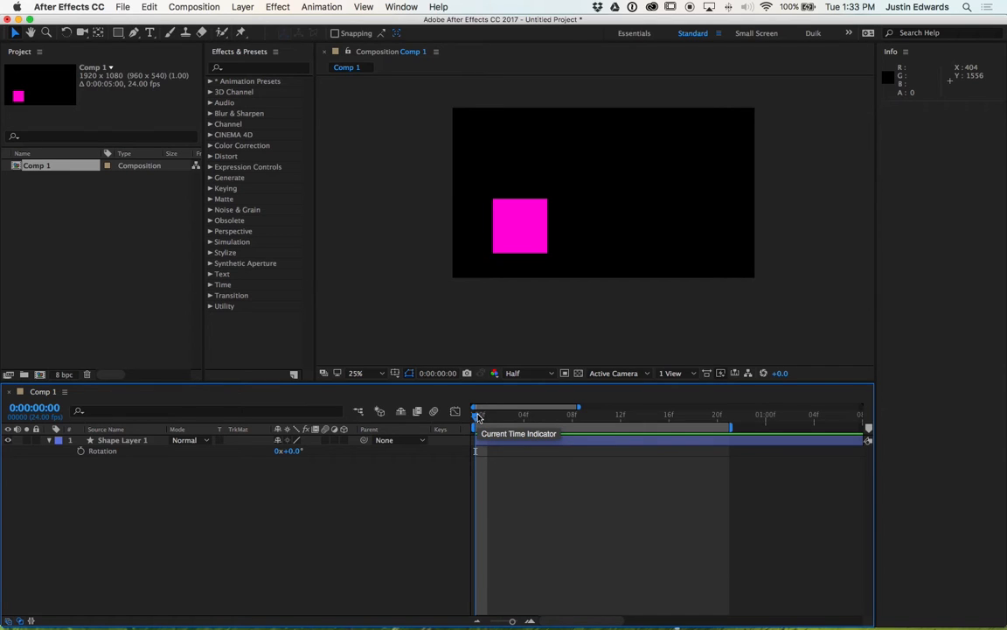
{"action": "left_click", "coordinate": [115, 454]}
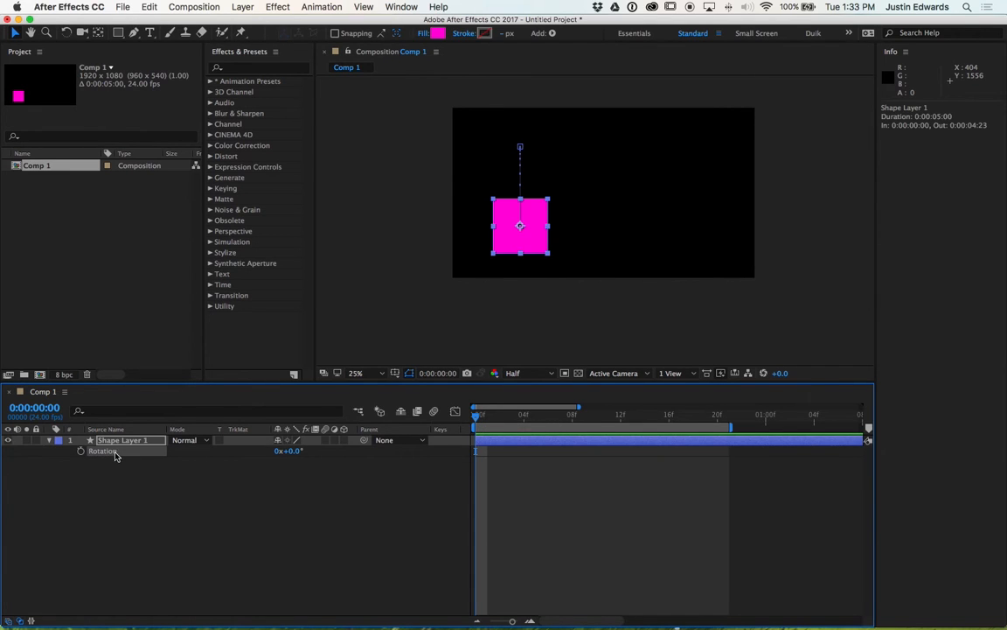
{"action": "left_click", "coordinate": [168, 500]}
{"action": "left_click", "coordinate": [126, 441]}
{"action": "left_click", "coordinate": [126, 463]}
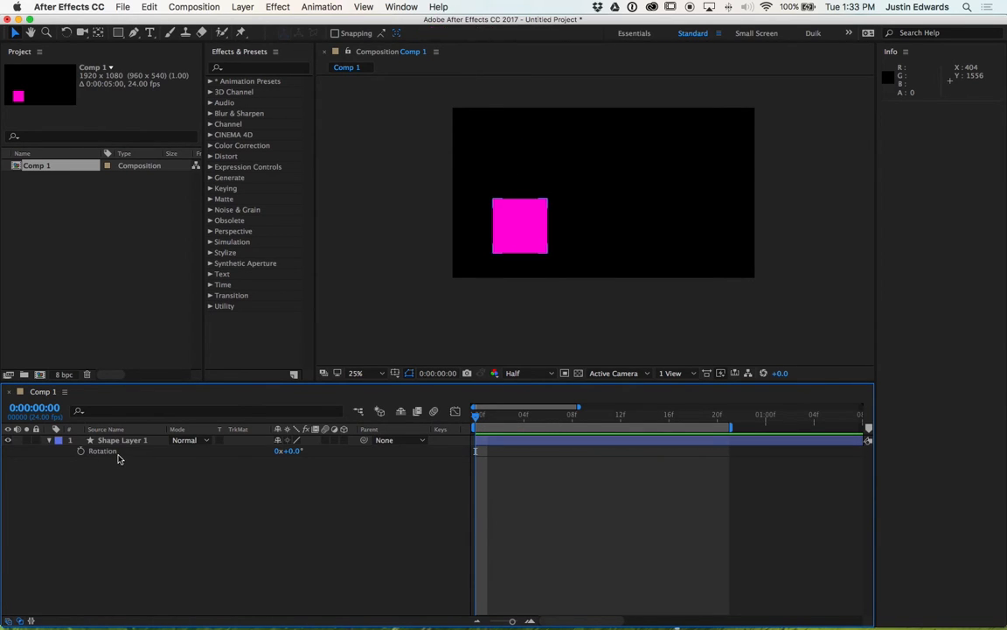
Show all of the shape layer's Transform properties and add a 0° Rotation keyframe at frame 0
{"action": "left_click", "coordinate": [51, 442]}
{"action": "left_click", "coordinate": [51, 441]}
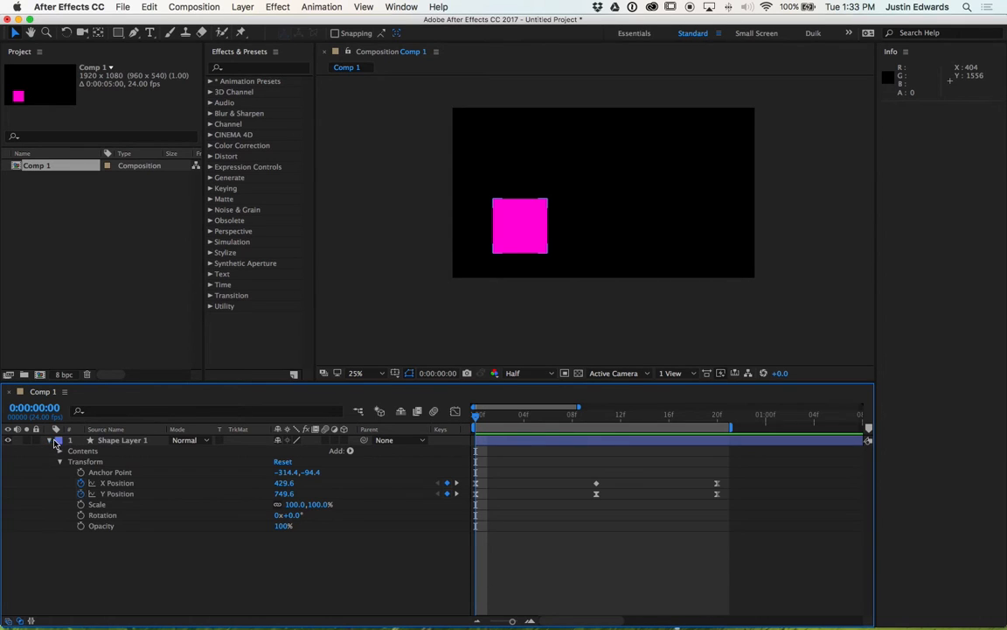
{"action": "left_click", "coordinate": [61, 463]}
{"action": "left_click", "coordinate": [61, 462]}
{"action": "left_click", "coordinate": [103, 516]}
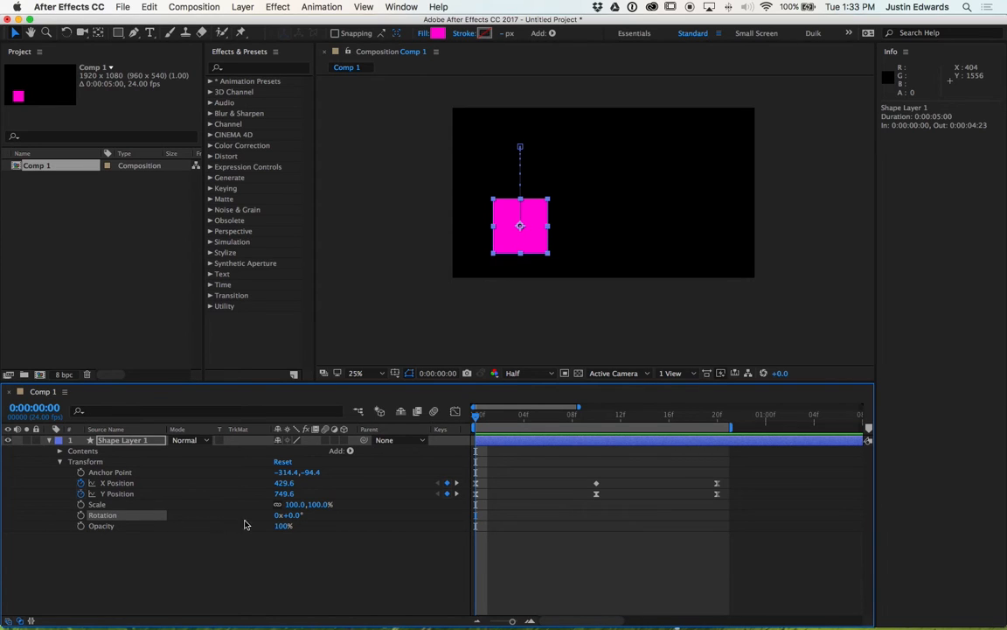
{"action": "key", "text": "alt+shift+r"}
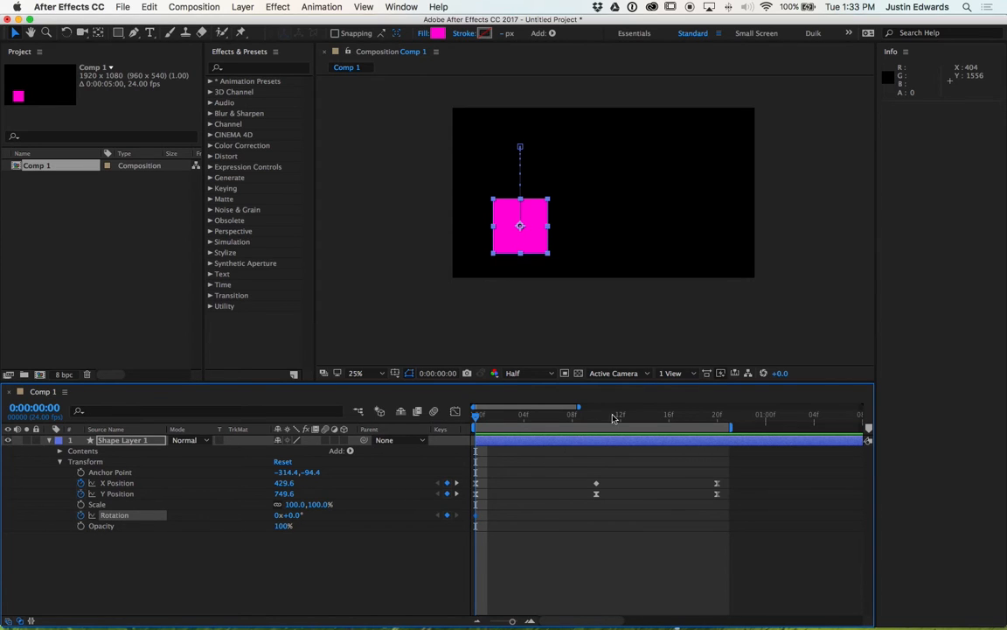
Add a Rotation keyframe of 180° at frame 20, and preview the spin up to its final frames
{"action": "left_click_drag", "start_coordinate": [614, 419], "coordinate": [717, 417]}
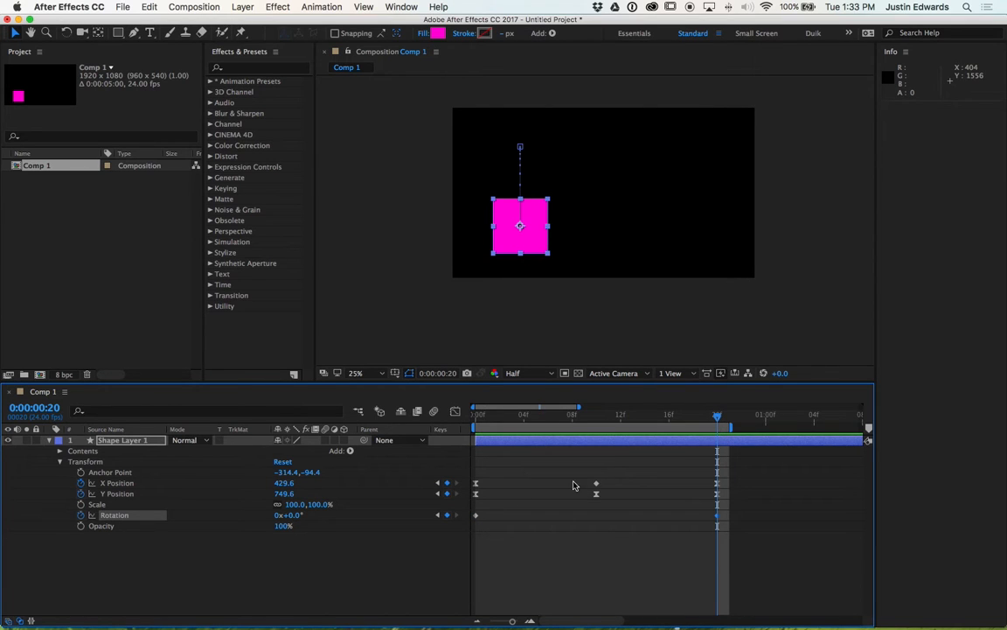
{"action": "left_click", "coordinate": [290, 515]}
{"action": "key", "text": "Return"}
{"action": "key", "text": "space"}
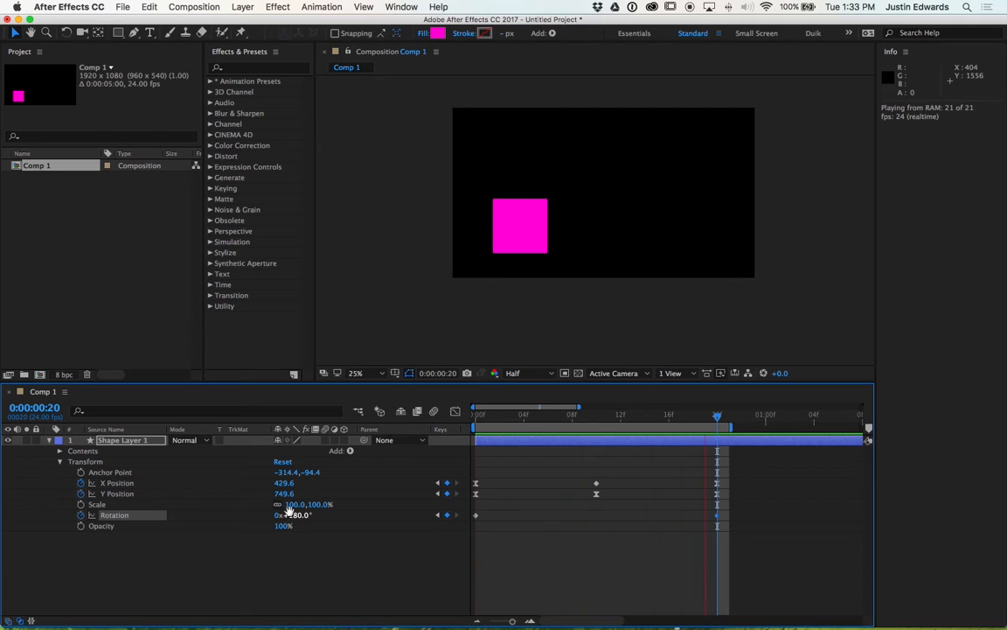
{"action": "key", "text": "space"}
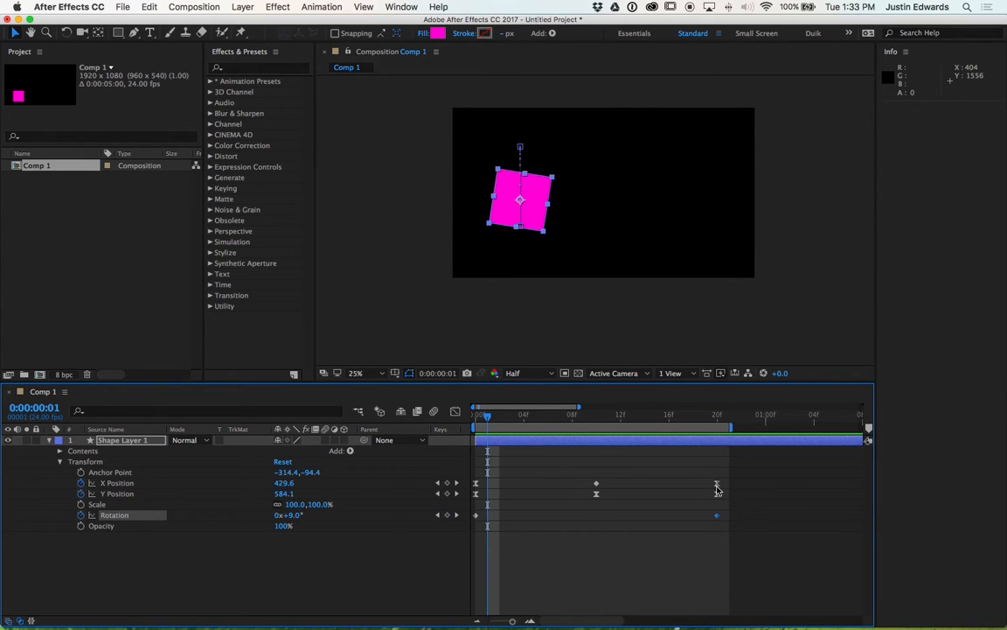
{"action": "left_click_drag", "start_coordinate": [718, 422], "coordinate": [711, 422]}
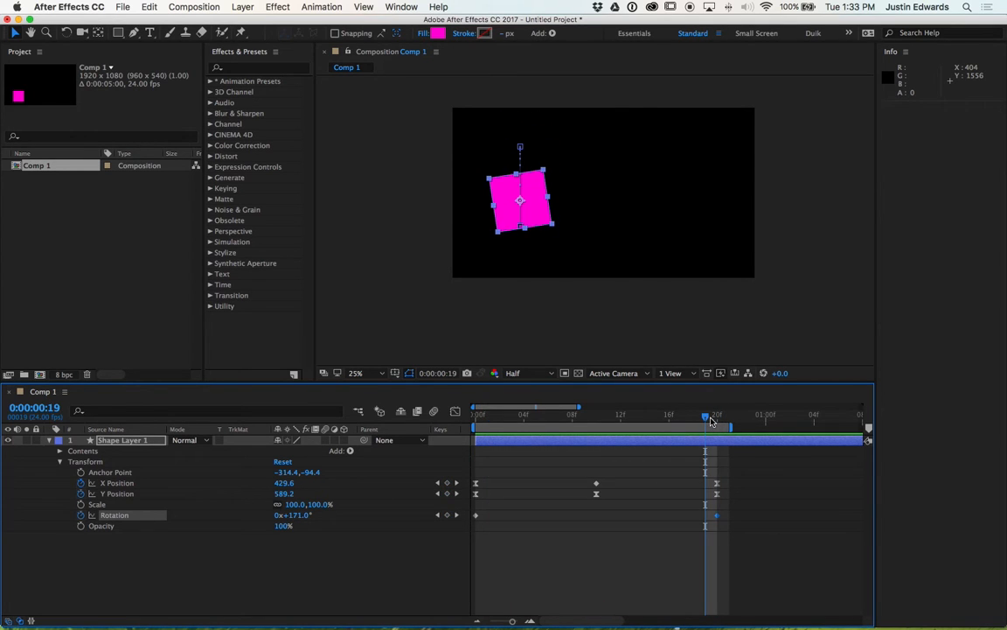
Preview the spin with the work area ending at frame 20, and deselect the shape layer
{"action": "key", "text": "space"}
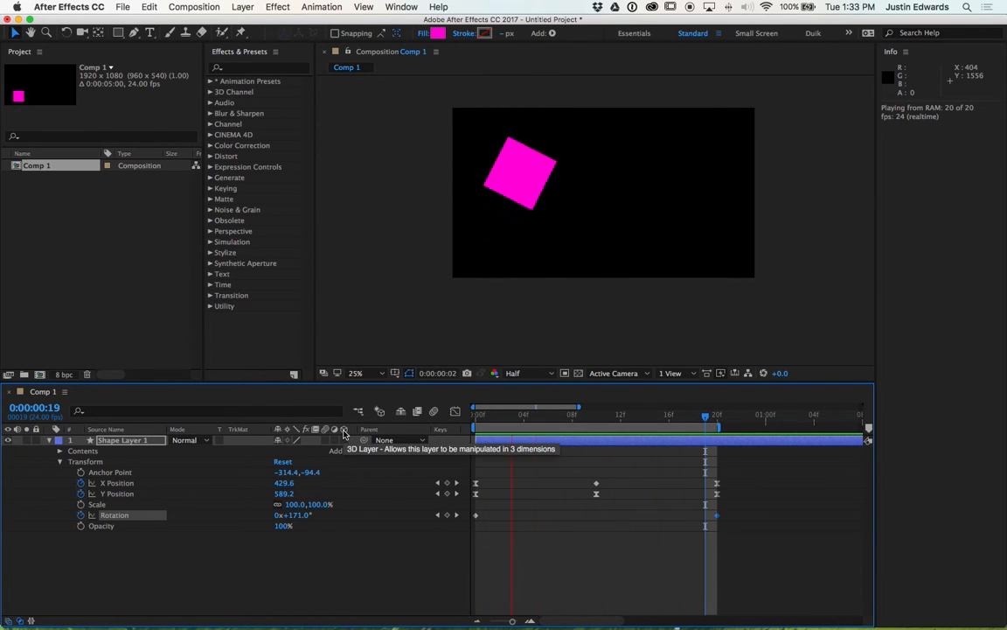
{"action": "key", "text": "space"}
{"action": "left_click", "coordinate": [201, 559]}
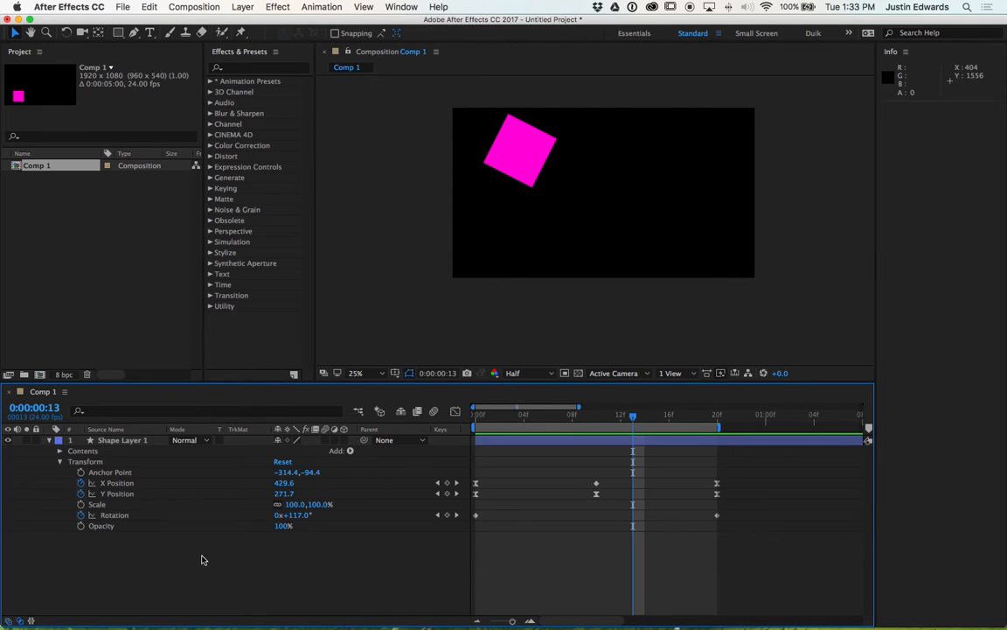
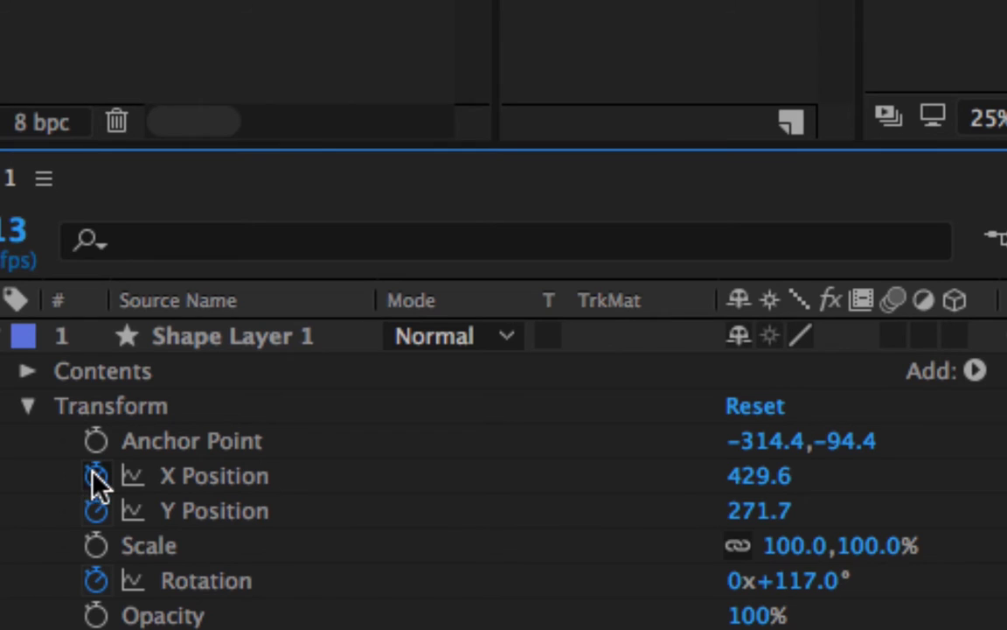
Remove all X Position keyframes, set X Position to 956.6, and preview the bounce at its new place
{"action": "left_click", "coordinate": [193, 480]}
{"action": "left_click", "coordinate": [96, 476]}
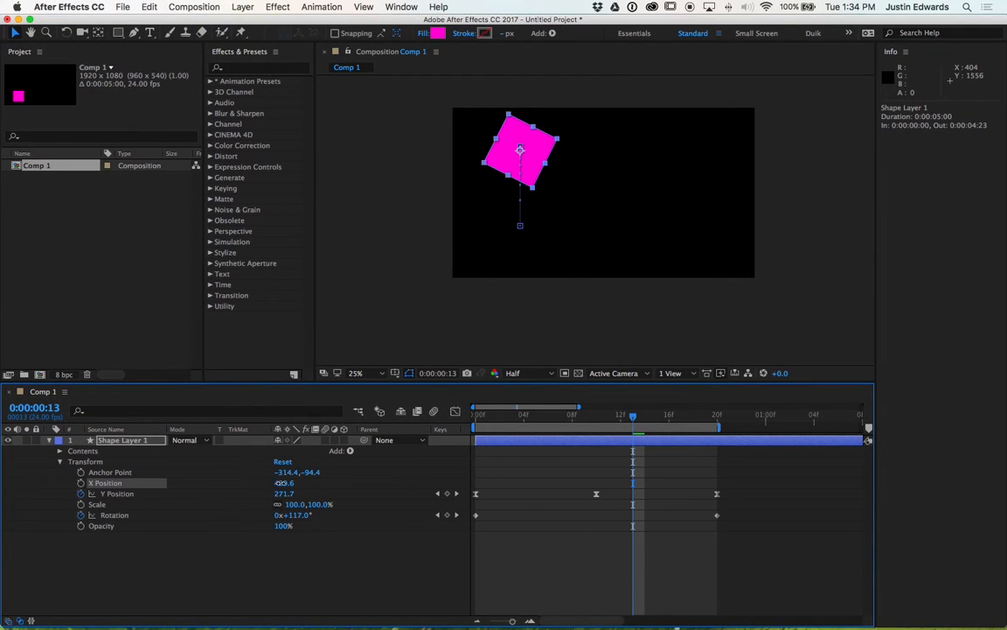
{"action": "left_click_drag", "start_coordinate": [281, 482], "coordinate": [612, 483]}
{"action": "key", "text": "space"}
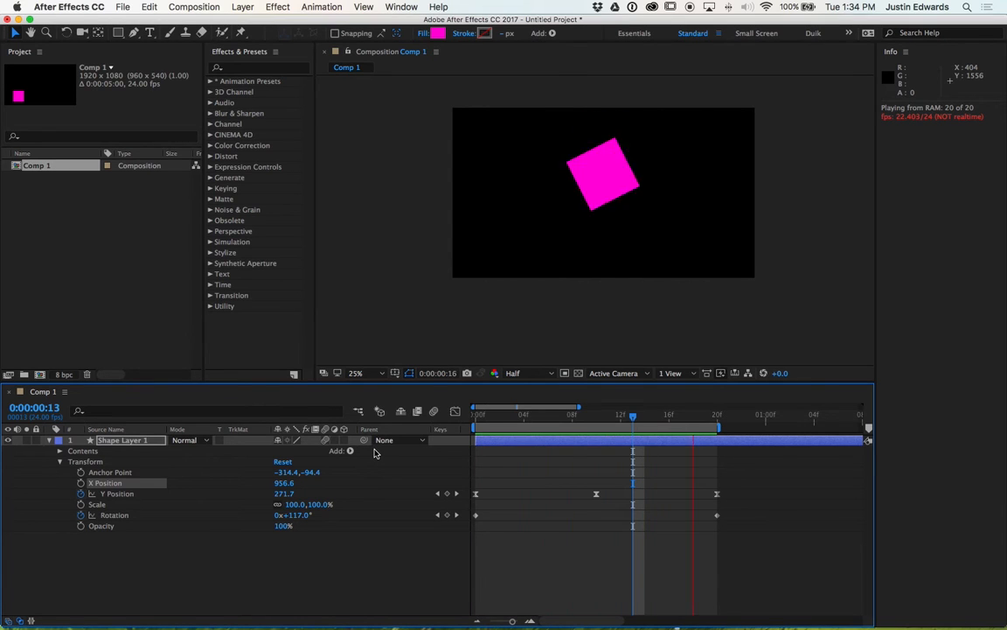
{"action": "key", "text": "space"}
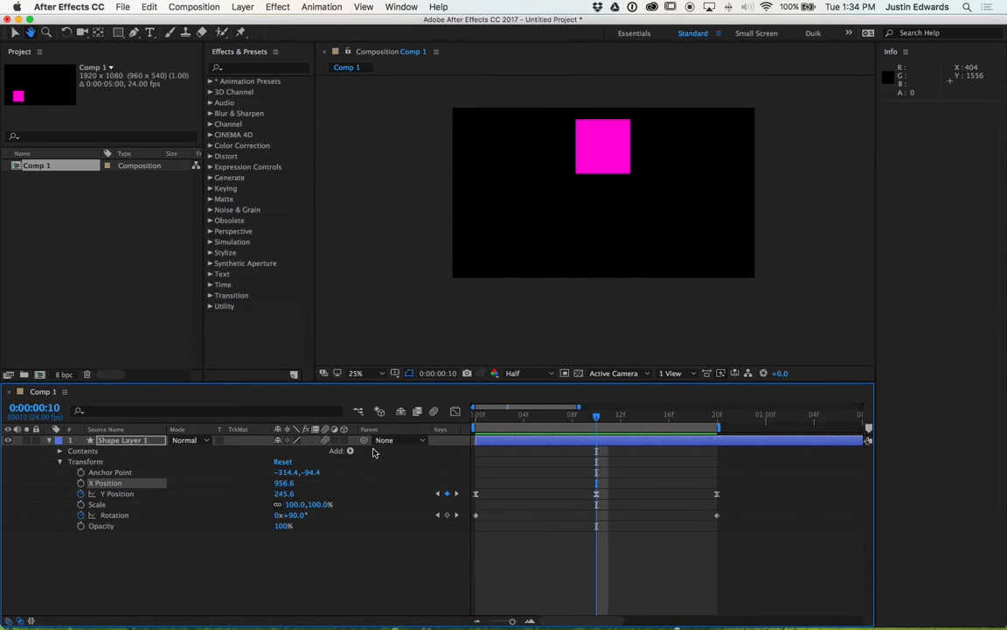
{"action": "key", "text": "space"}
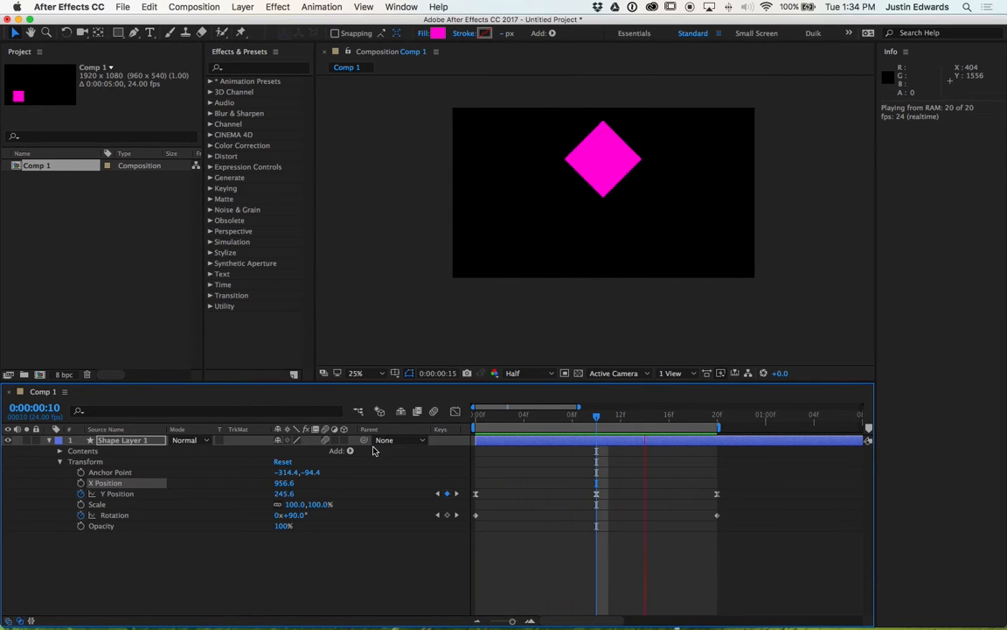
{"action": "key", "text": "space"}
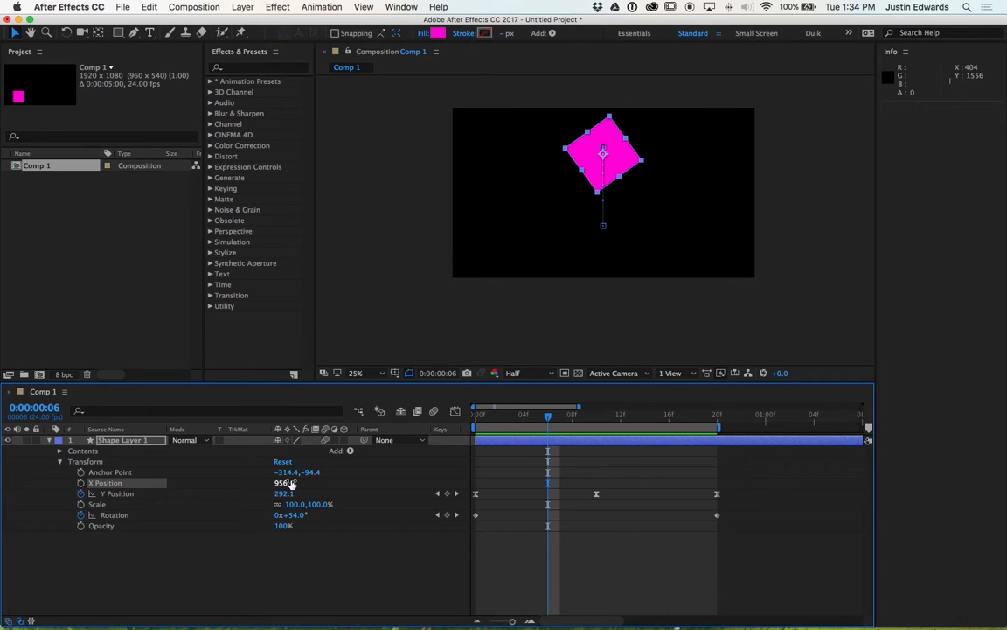
Add an X Position keyframe of -192.4 at frame 0, placing the square just outside the composition's left edge
{"action": "left_click_drag", "start_coordinate": [291, 483], "coordinate": [280, 483]}
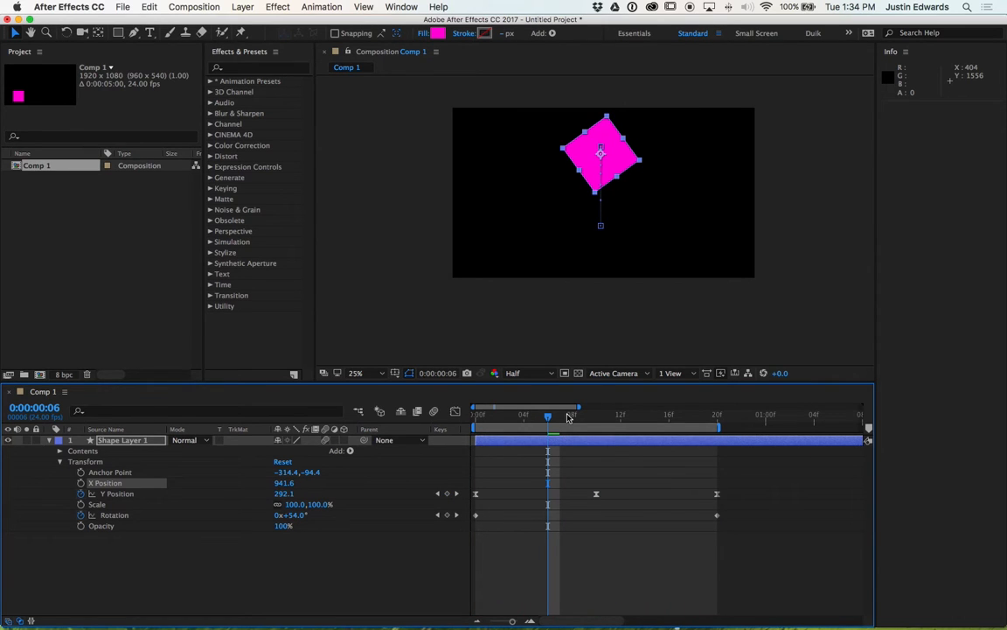
{"action": "left_click_drag", "start_coordinate": [546, 419], "coordinate": [475, 419]}
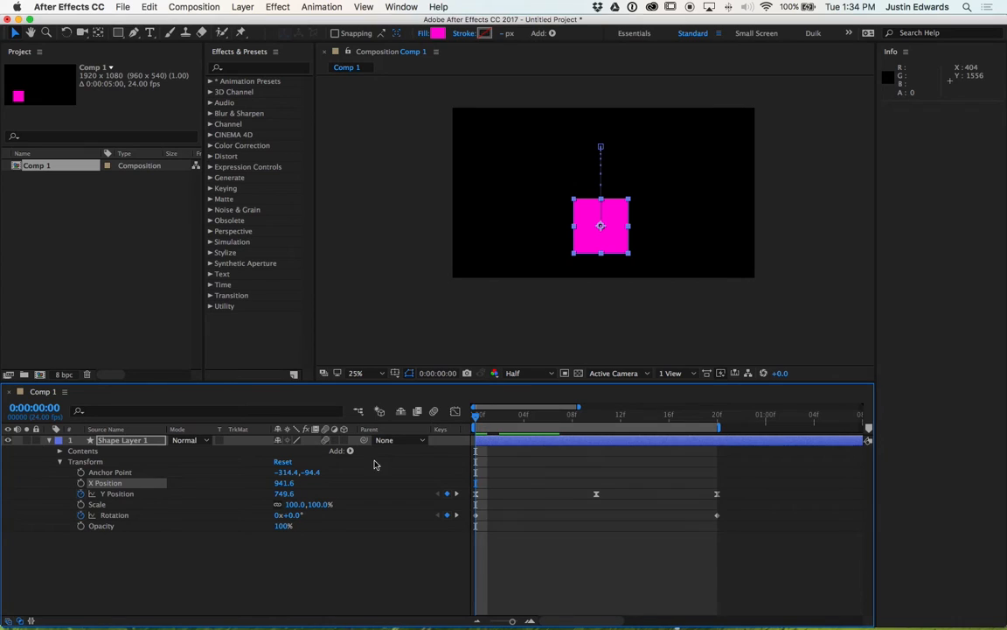
{"action": "left_click", "coordinate": [80, 483]}
{"action": "left_click_drag", "start_coordinate": [284, 482], "coordinate": [145, 461]}
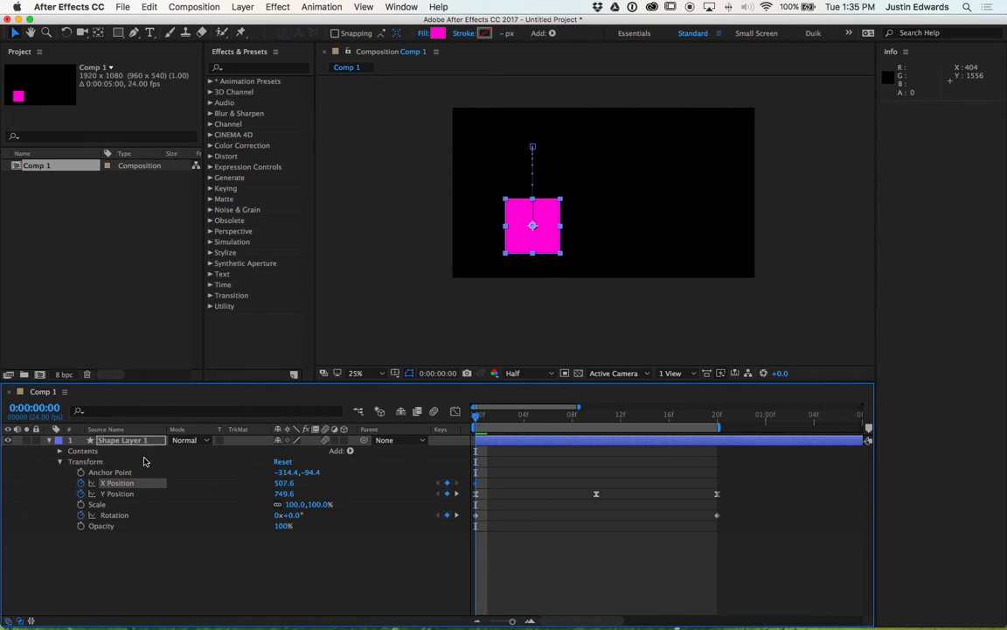
{"action": "left_click_drag", "start_coordinate": [292, 483], "coordinate": [52, 478]}
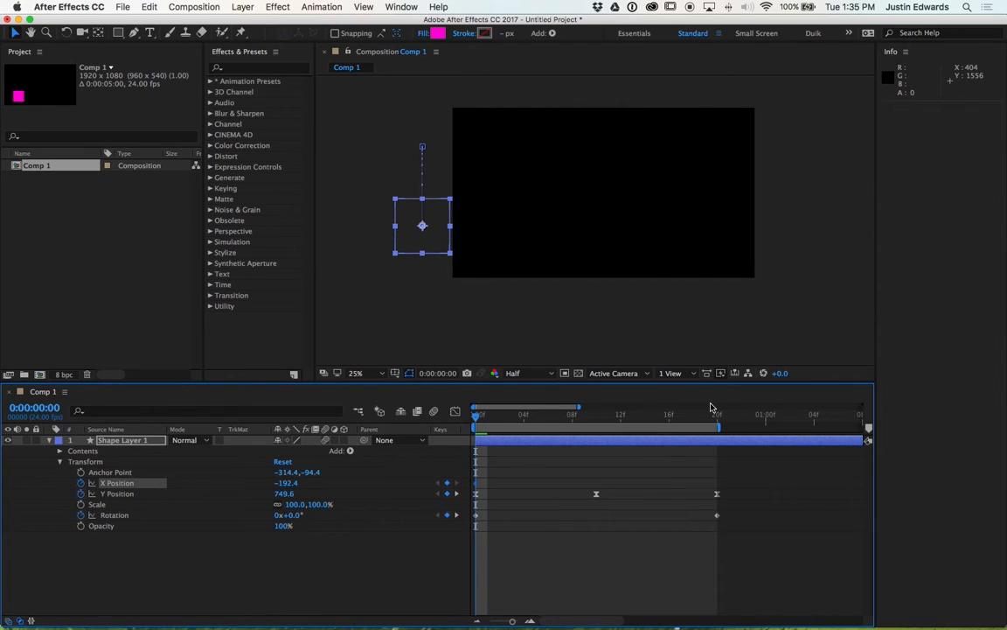
Add an X Position keyframe of 2111.6 at frame 20, past the composition's right edge, and preview the arc
{"action": "left_click", "coordinate": [713, 418]}
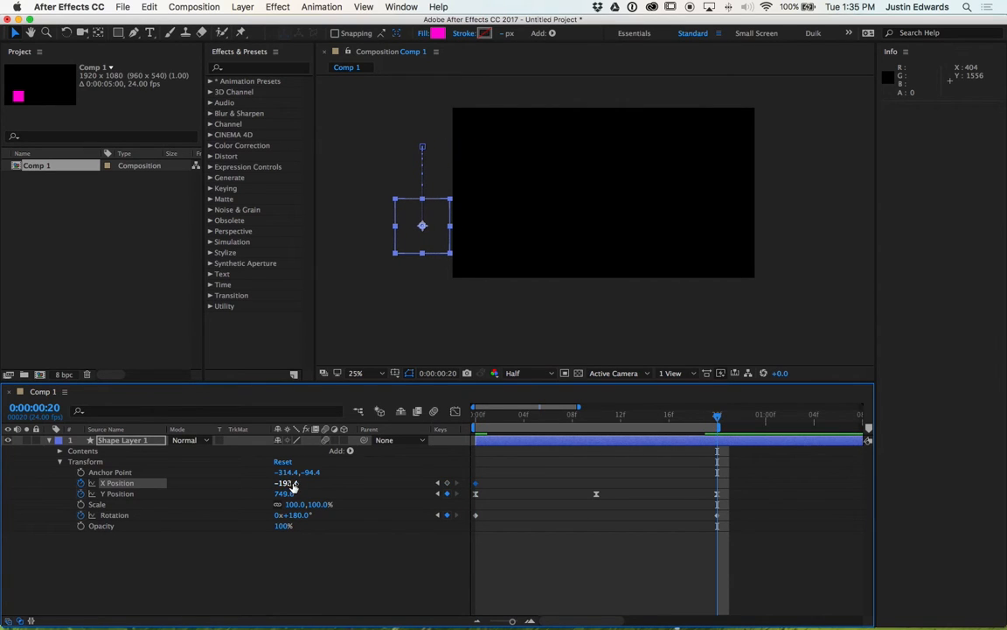
{"action": "left_click_drag", "start_coordinate": [286, 484], "coordinate": [443, 478]}
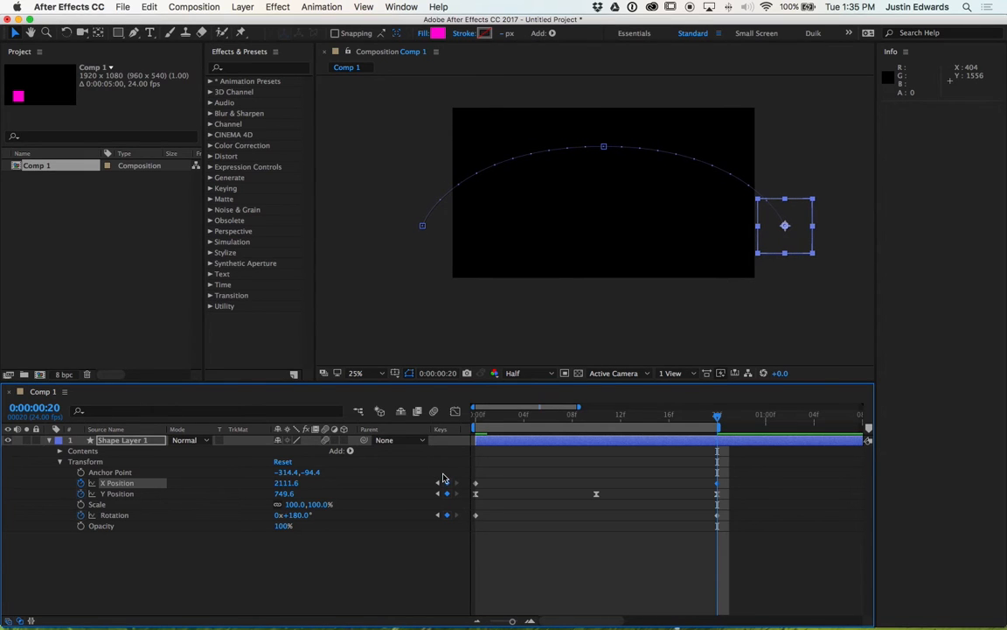
{"action": "key", "text": "space"}
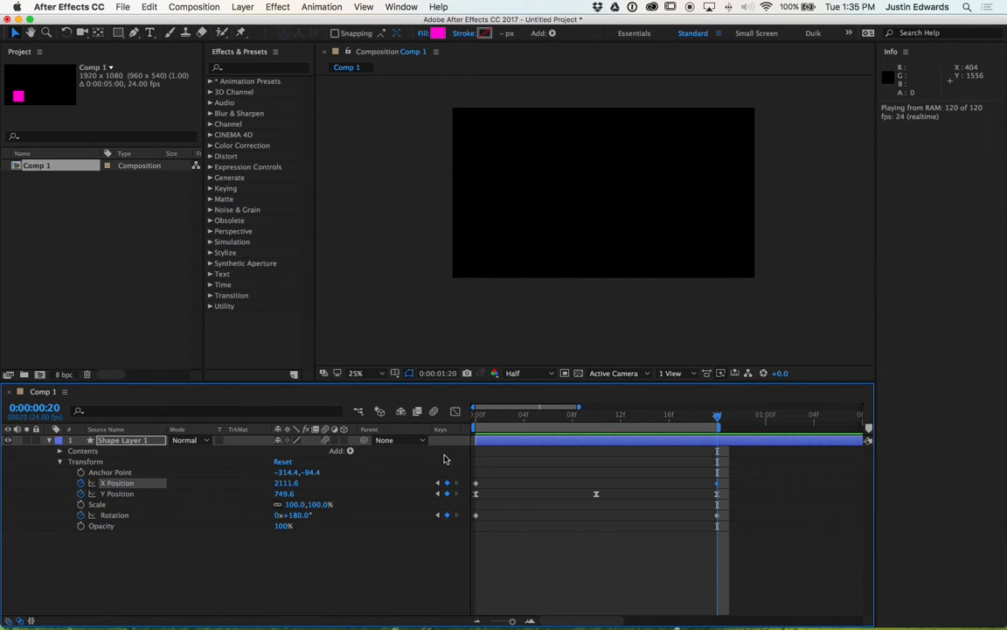
{"action": "key", "text": "space"}
{"action": "scroll", "coordinate": [524, 442], "scroll_direction": "right", "scroll_amount": 2}
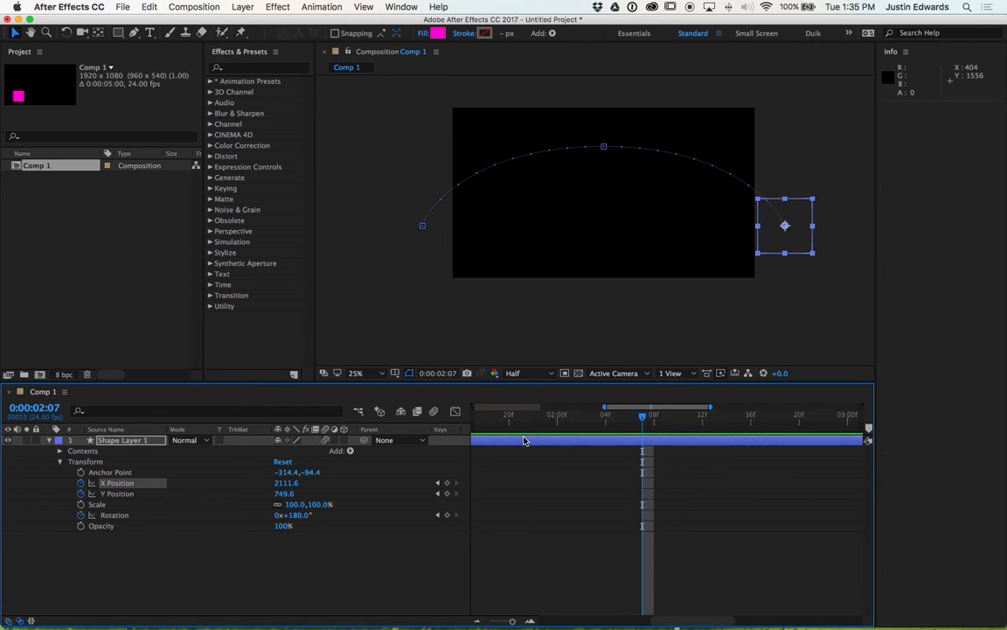
{"action": "scroll", "coordinate": [518, 433], "scroll_direction": "left", "scroll_amount": 10}
{"action": "left_click", "coordinate": [519, 414]}
{"action": "key", "text": "space"}
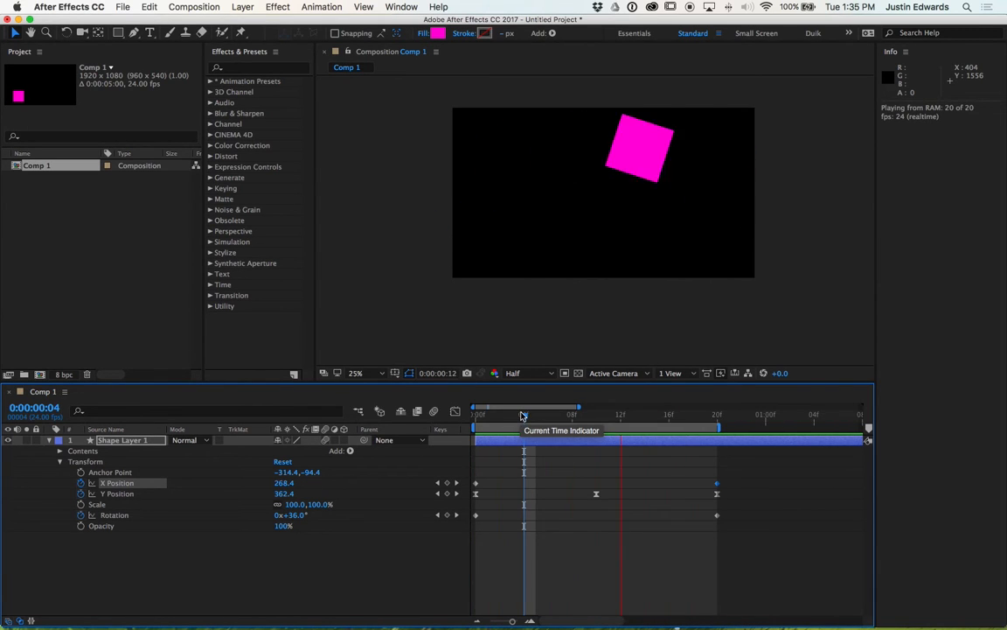
{"action": "key", "text": "space"}
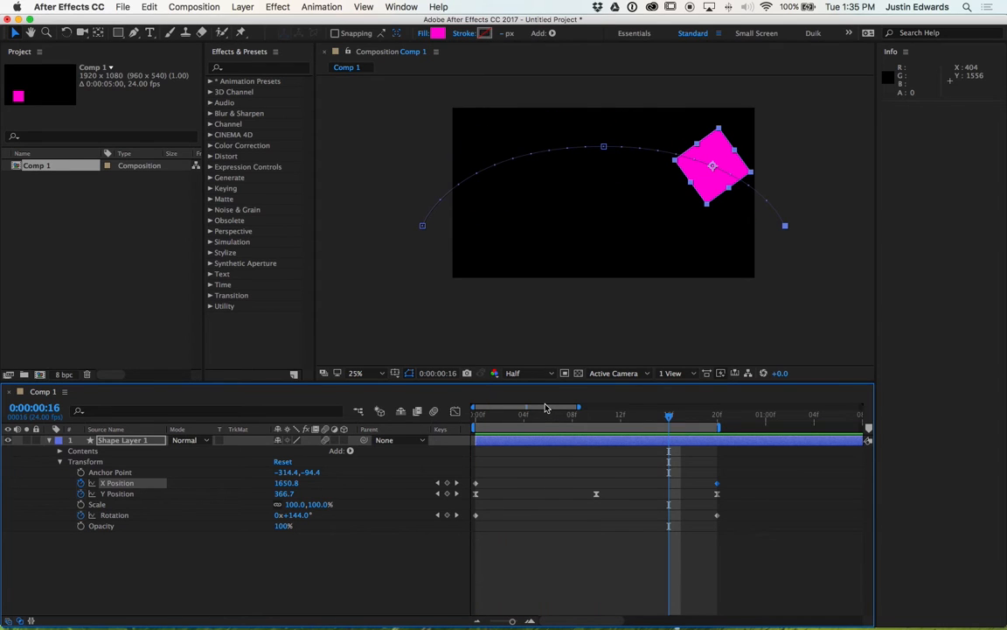
Show the full five-second timeline and delete the X Position keyframe at frame 20
{"action": "scroll", "coordinate": [545, 407], "scroll_direction": "down", "scroll_amount": 5}
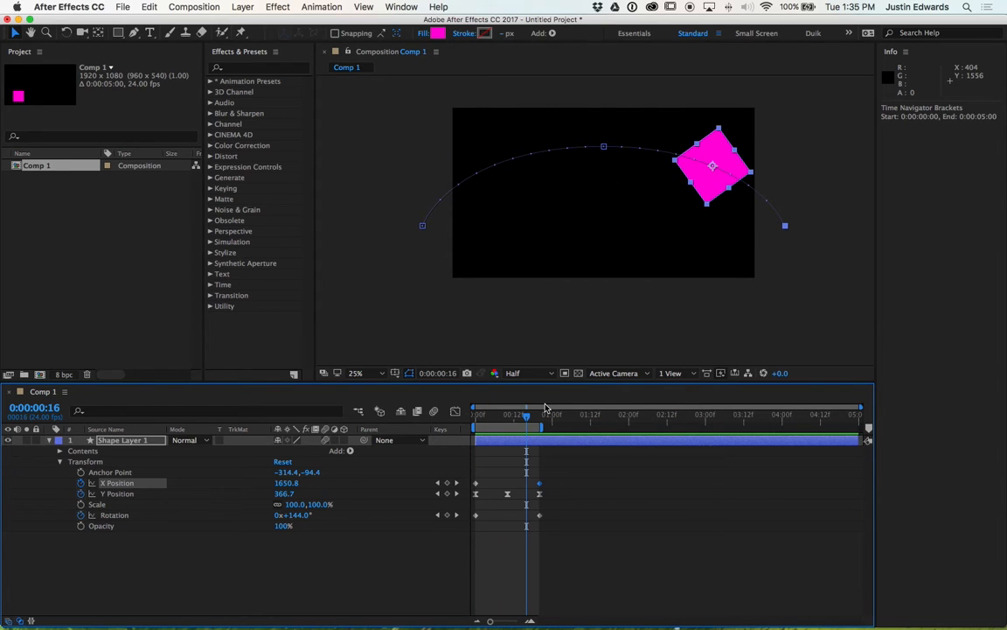
{"action": "left_click", "coordinate": [557, 485]}
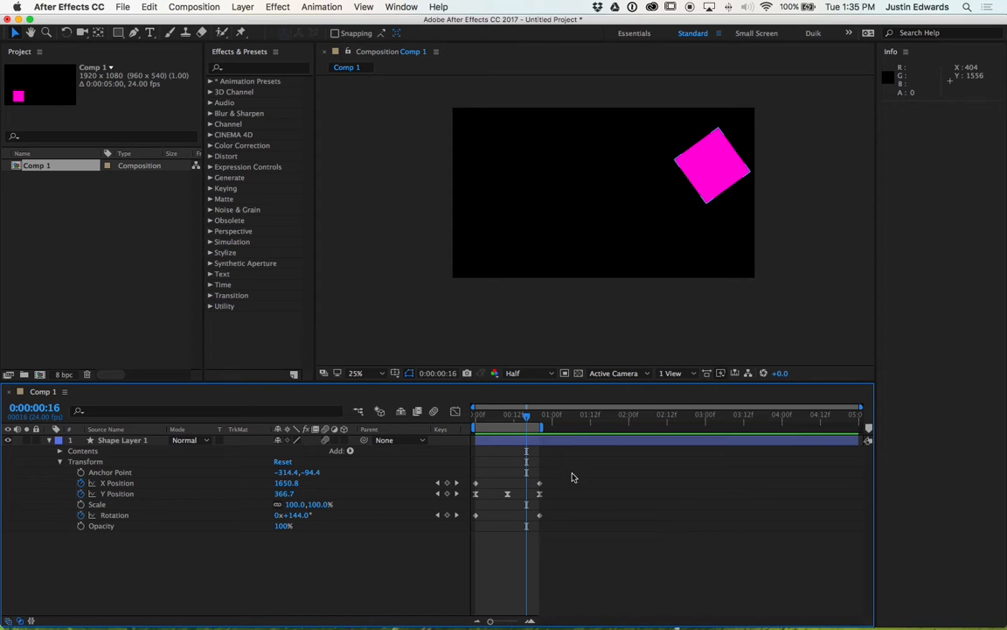
{"action": "left_click_drag", "start_coordinate": [564, 449], "coordinate": [441, 536]}
{"action": "left_click", "coordinate": [586, 489]}
{"action": "left_click", "coordinate": [539, 483]}
{"action": "key", "text": "Delete"}
Copy all Y Position and Rotation keyframes and paste them at 0:00:00:20
{"action": "left_click_drag", "start_coordinate": [564, 452], "coordinate": [487, 538]}
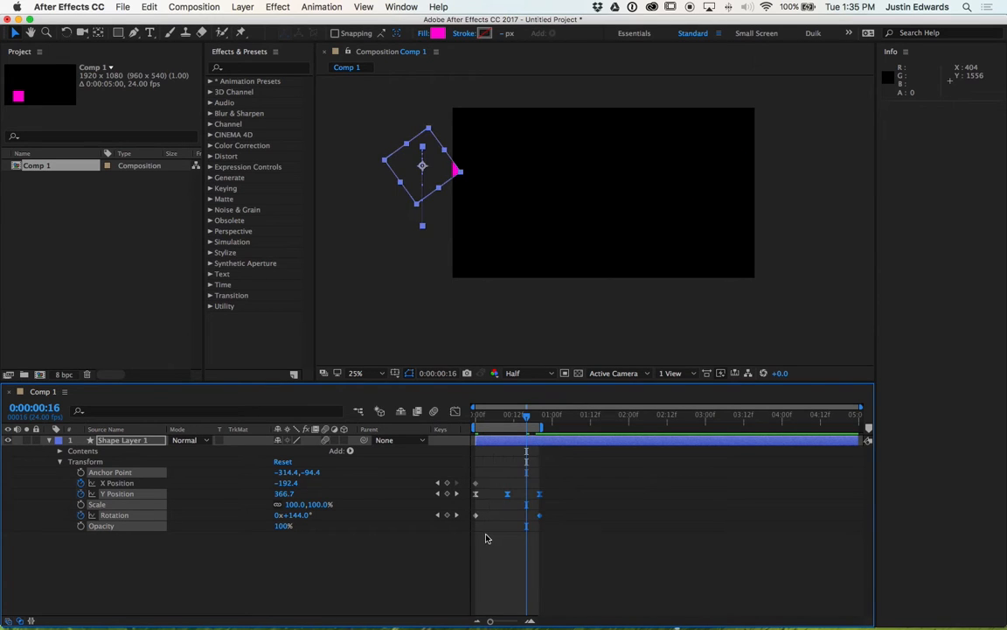
{"action": "left_click_drag", "start_coordinate": [567, 533], "coordinate": [490, 496]}
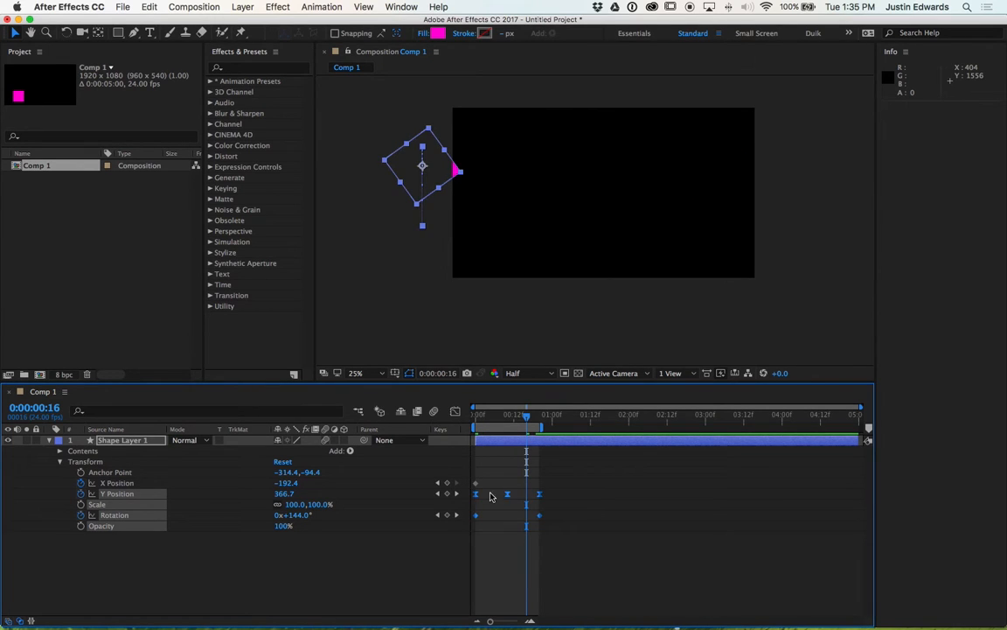
{"action": "key", "text": "super+c"}
{"action": "left_click_drag", "start_coordinate": [555, 421], "coordinate": [542, 422]}
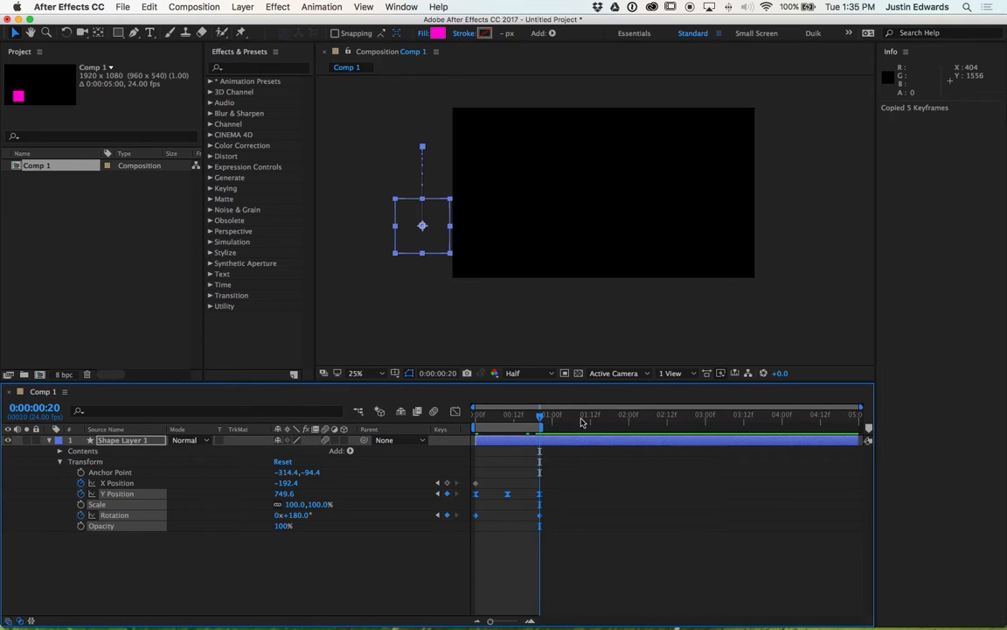
{"action": "key", "text": "super+v"}
Paste the copied Y Position and Rotation keyframes again at 0:00:01:16, 0:00:02:12 and 0:00:03:08
{"action": "key", "text": "k"}
{"action": "key", "text": "k"}
{"action": "key", "text": "super+v"}
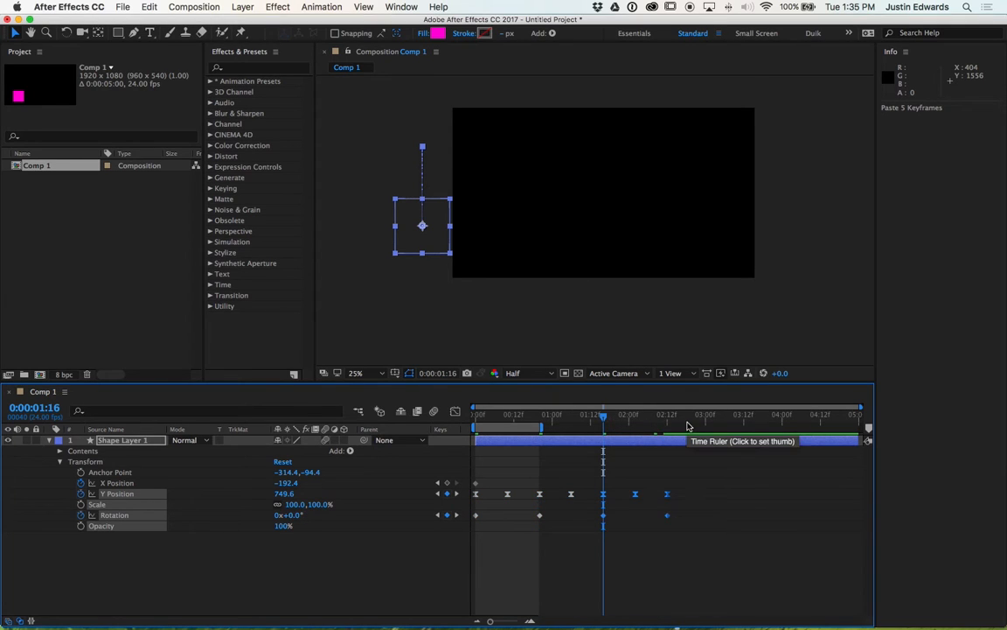
{"action": "key", "text": "k"}
{"action": "key", "text": "k"}
{"action": "key", "text": "super+v"}
{"action": "key", "text": "k"}
{"action": "key", "text": "k"}
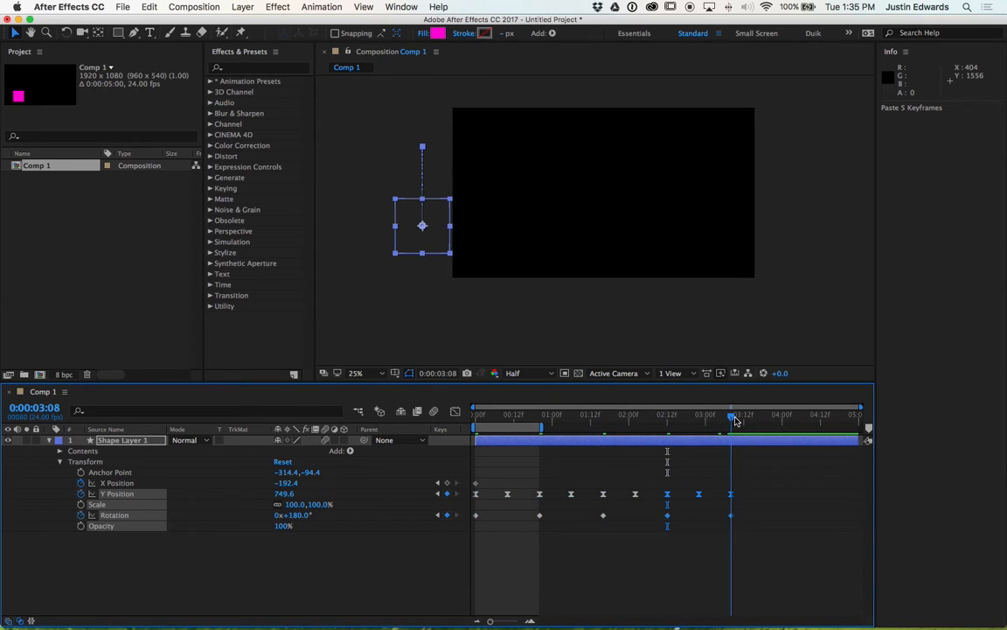
{"action": "key", "text": "super+v"}
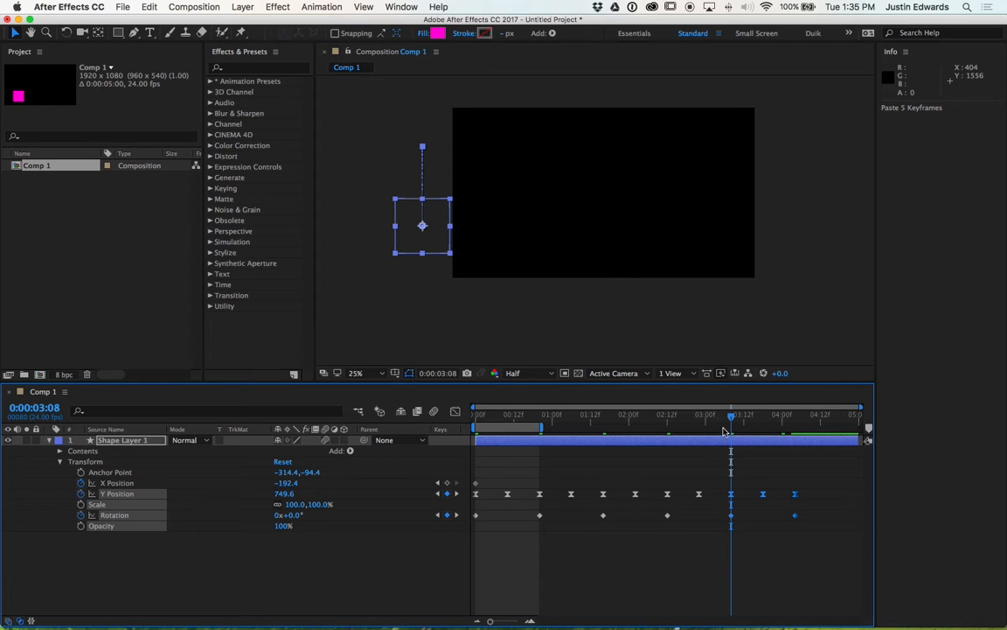
Add an X Position keyframe of 2145.6 at 0:00:04:04 and preview the bounces with the work area extended to there
{"action": "left_click_drag", "start_coordinate": [733, 418], "coordinate": [794, 418]}
{"action": "left_click_drag", "start_coordinate": [289, 483], "coordinate": [624, 476]}
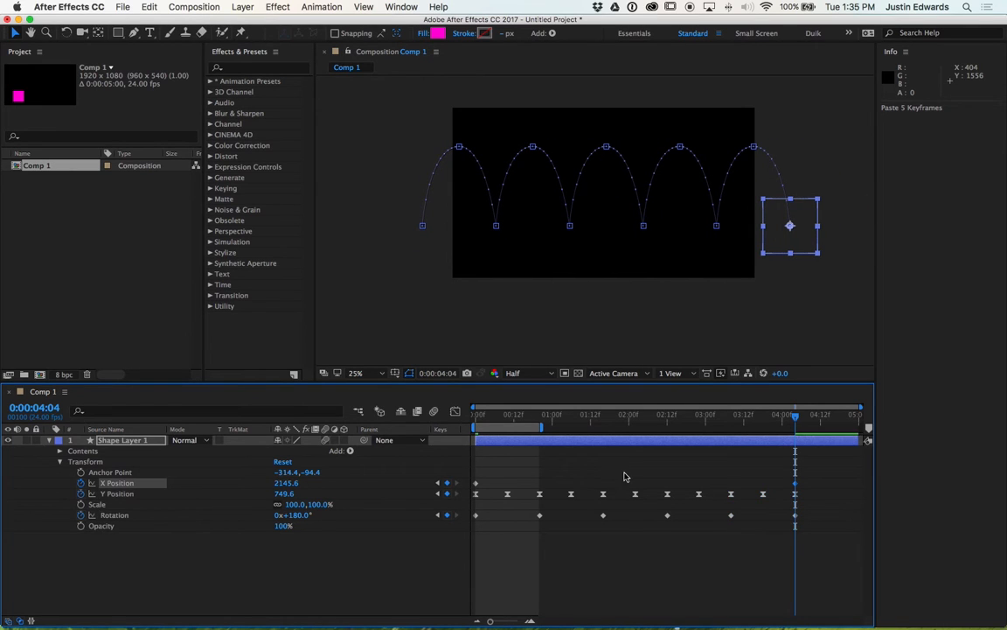
{"action": "key", "text": "space"}
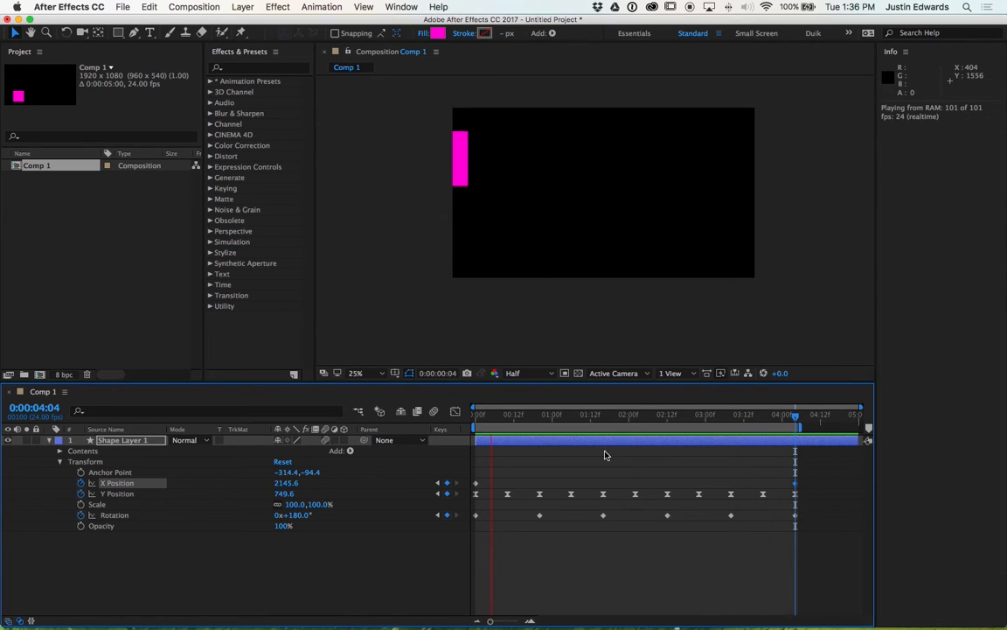
{"action": "key", "text": "space"}
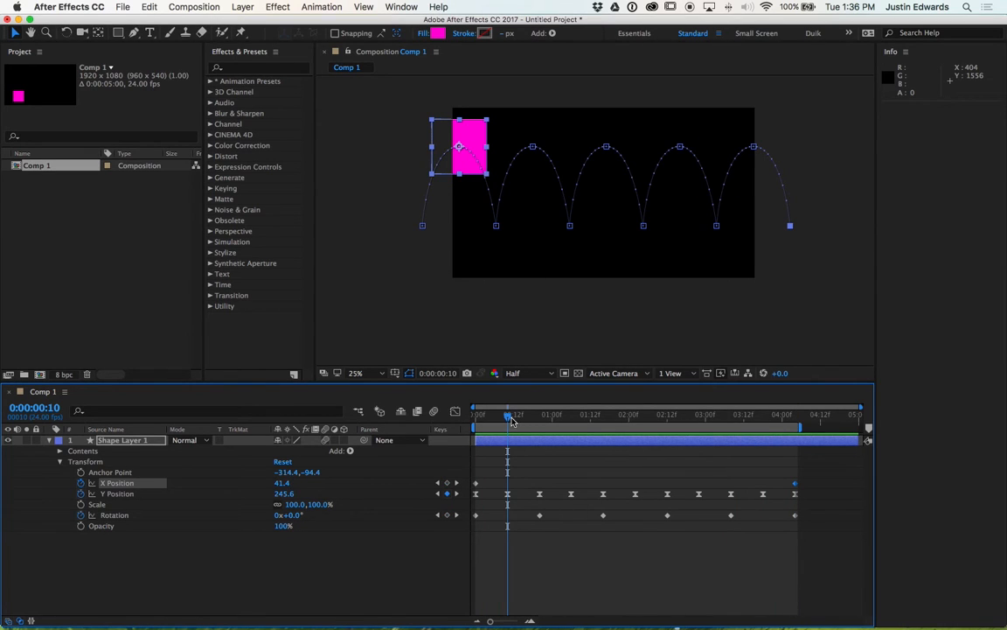
{"action": "left_click_drag", "start_coordinate": [511, 419], "coordinate": [772, 462]}
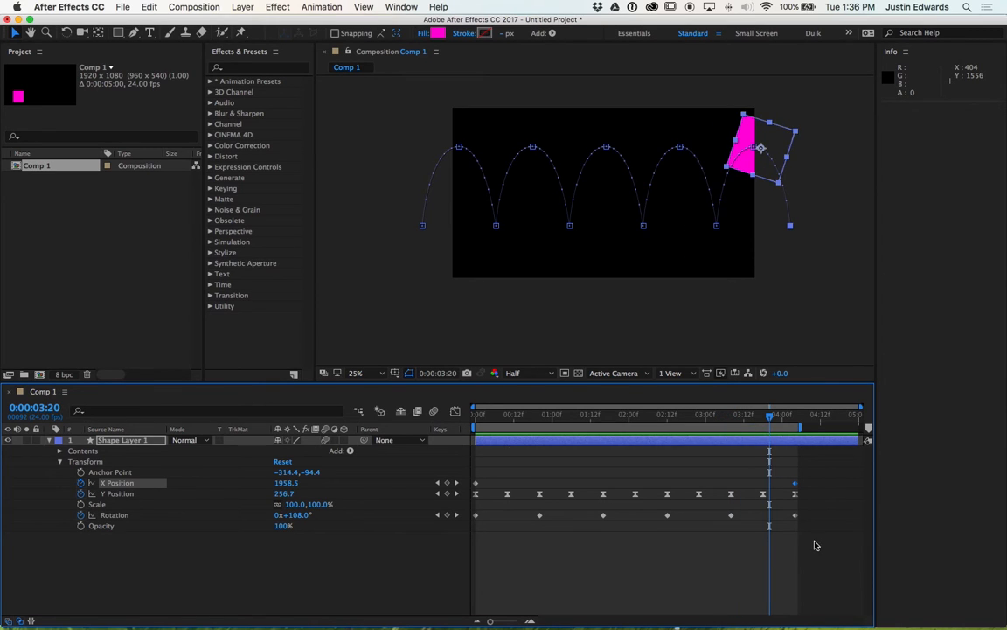
Copy the last two Rotation keyframes, paste them at 0:00:00:00, 0:00:01:16 and 0:00:03:08, and preview the animation
{"action": "left_click_drag", "start_coordinate": [814, 542], "coordinate": [728, 515]}
{"action": "key", "text": "super+c"}
{"action": "key", "text": "Home"}
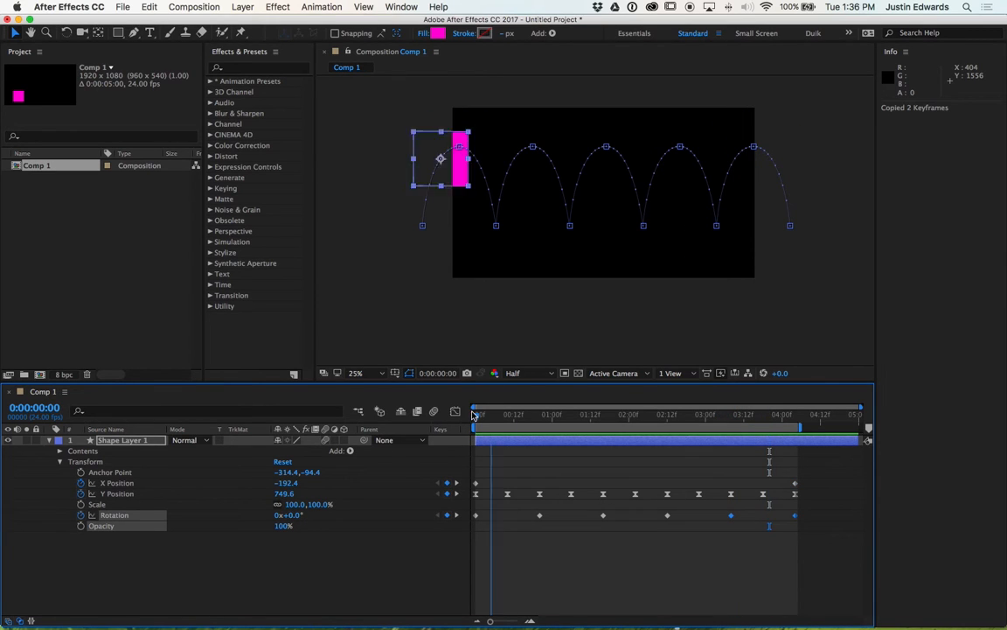
{"action": "key", "text": "super+v"}
{"action": "left_click", "coordinate": [604, 419]}
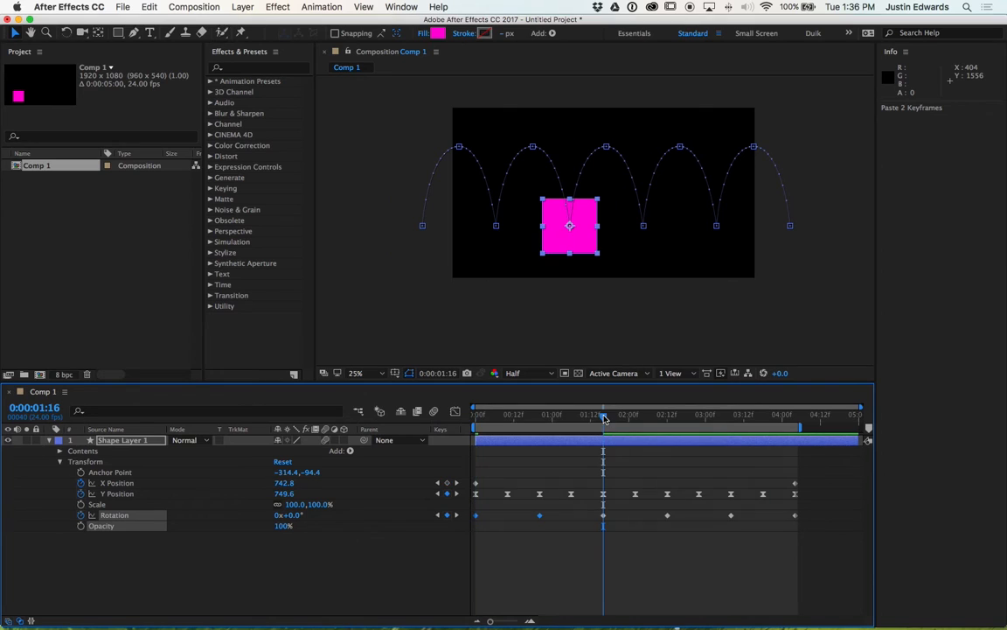
{"action": "key", "text": "super+v"}
{"action": "left_click", "coordinate": [728, 419]}
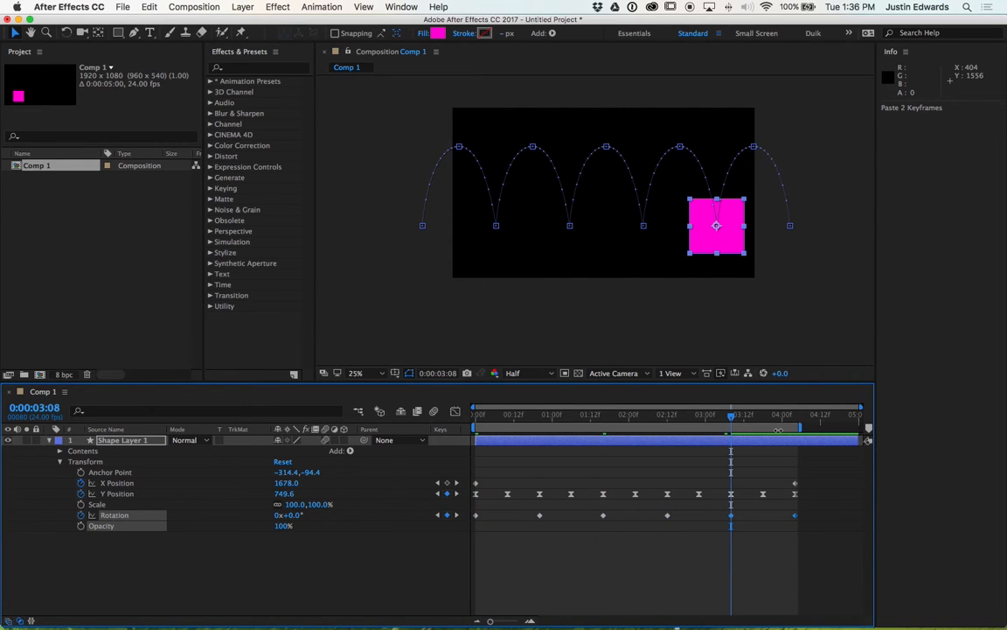
{"action": "key", "text": "super+v"}
{"action": "key", "text": "space"}
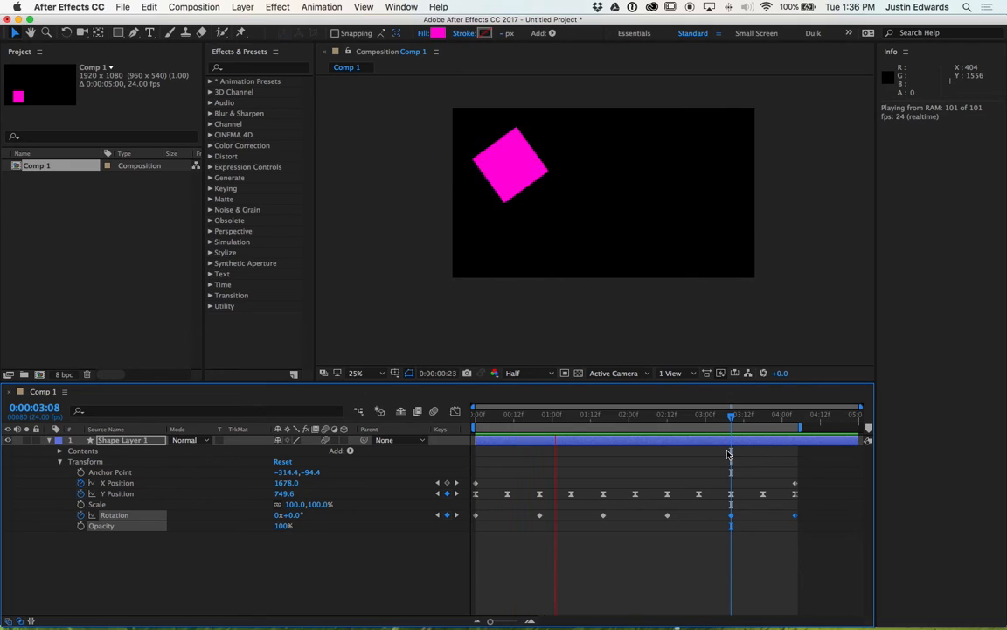
{"action": "key", "text": "space"}
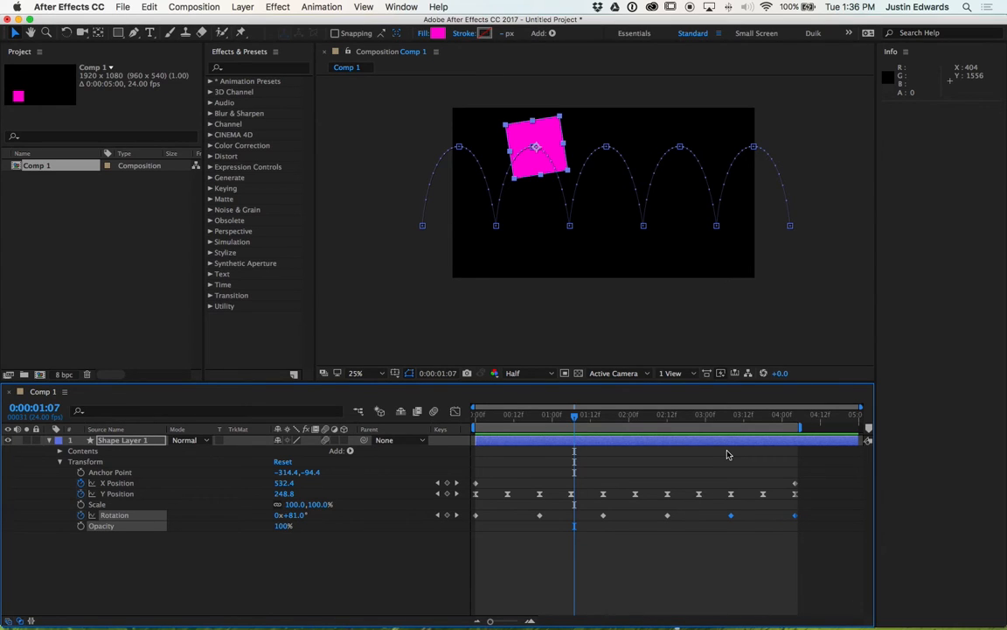
Switch to Chrome, close the wallpaper page and look over the School of Motion home page
{"action": "key", "text": "super+Tab"}
{"action": "key", "text": "super+Tab"}
{"action": "key", "text": "super+Tab"}
{"action": "key", "text": "super+Tab"}
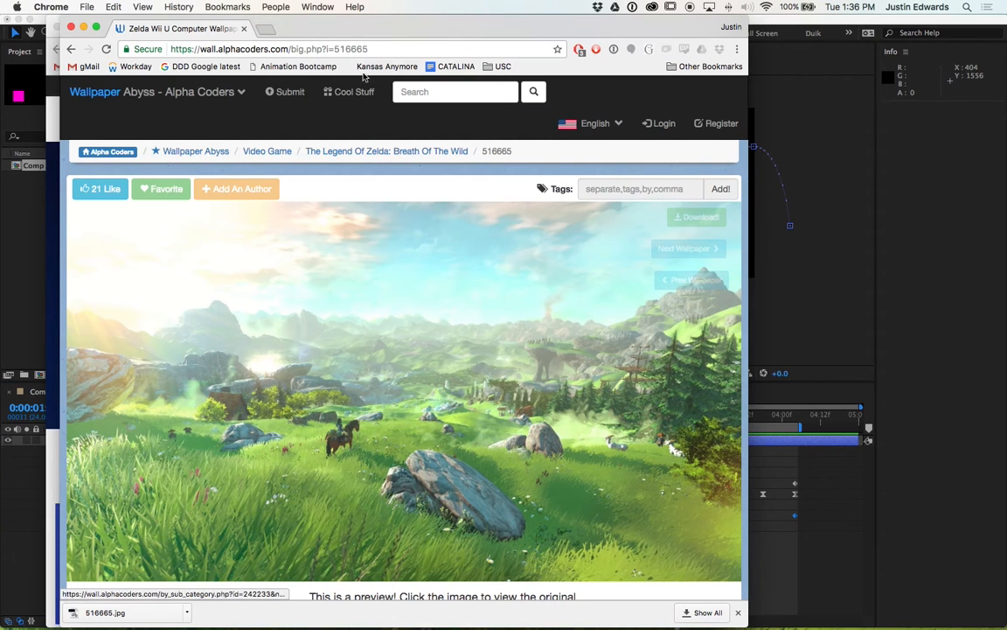
{"action": "key", "text": "super+w"}
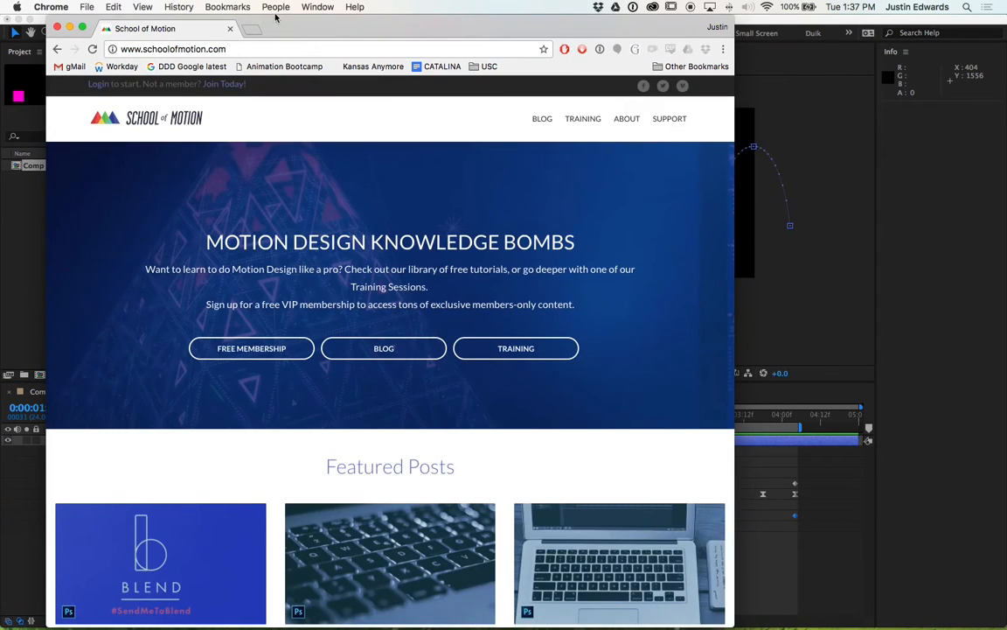
{"action": "left_click_drag", "start_coordinate": [274, 15], "coordinate": [399, 7]}
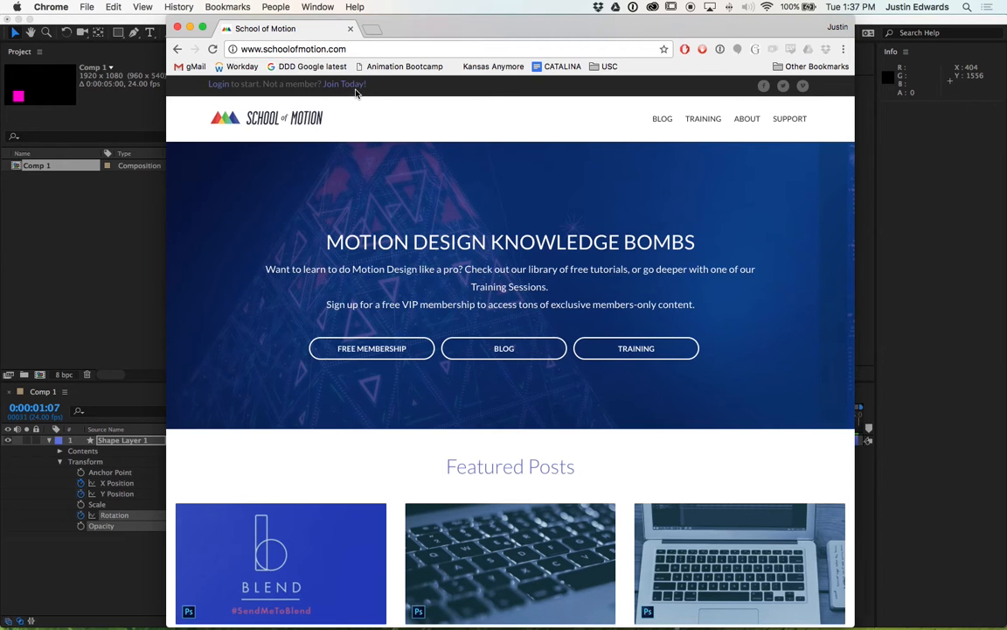
{"action": "scroll", "coordinate": [452, 284], "scroll_direction": "down", "scroll_amount": 10}
{"action": "scroll", "coordinate": [452, 284], "scroll_direction": "up", "scroll_amount": 10}
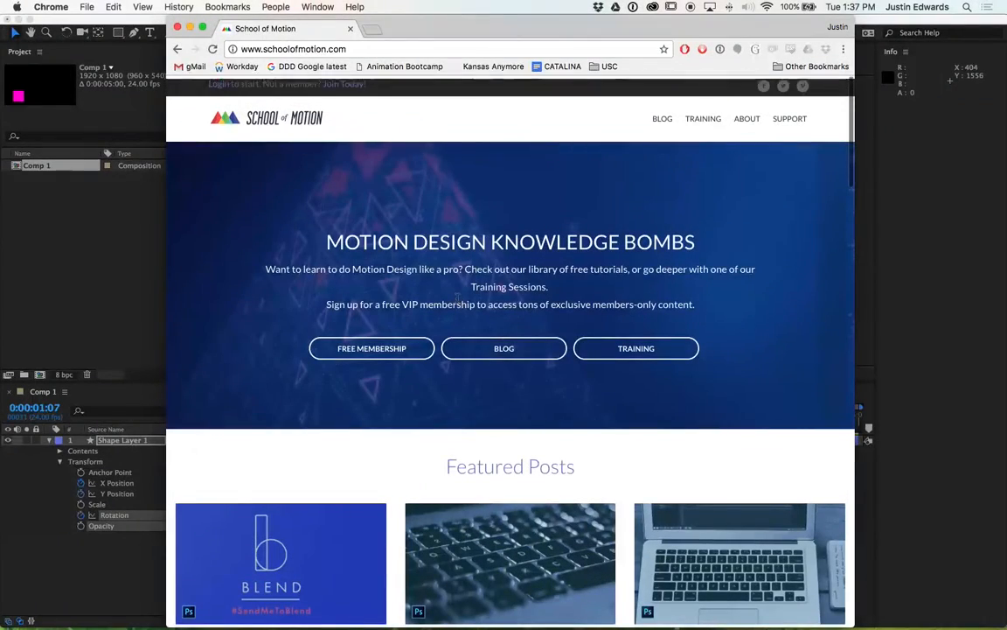
Open the Animation Bootcamp training page on the School of Motion site and look through its course information
{"action": "mouse_move", "coordinate": [707, 118]}
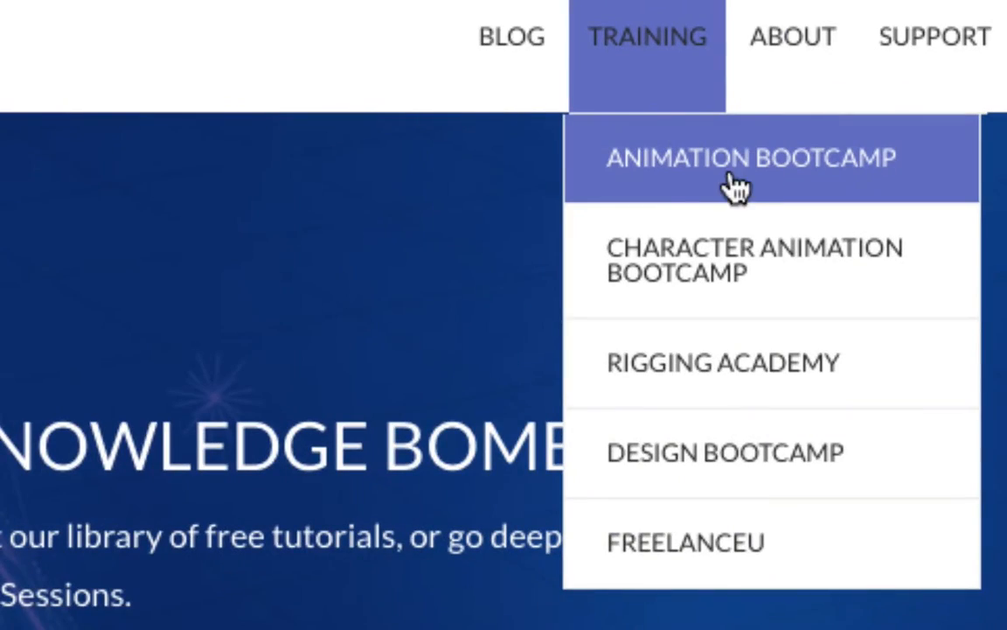
{"action": "left_click", "coordinate": [600, 183]}
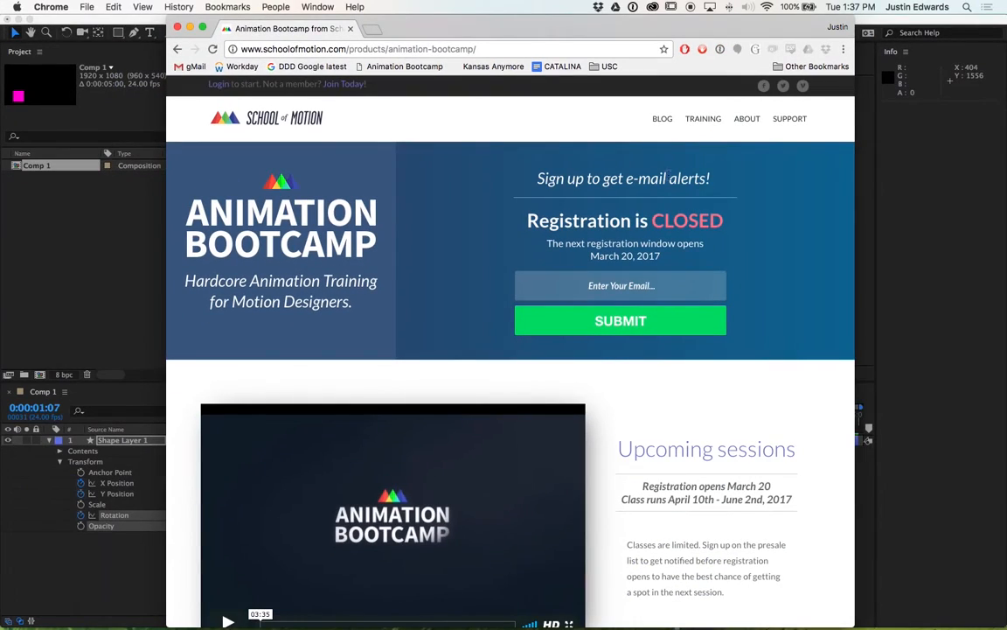
{"action": "scroll", "coordinate": [711, 291], "scroll_direction": "down", "scroll_amount": 5}
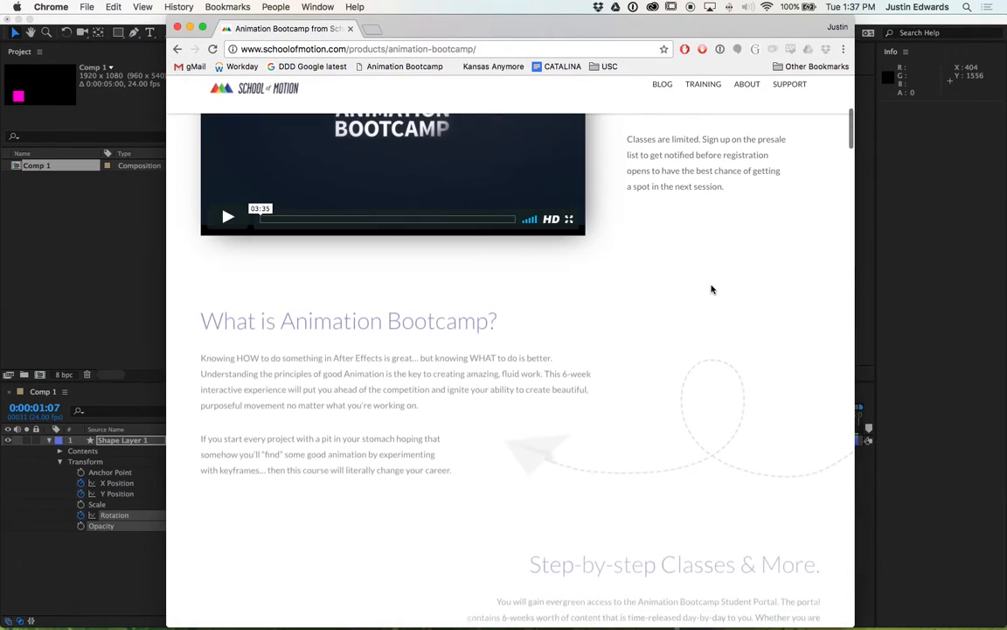
{"action": "scroll", "coordinate": [710, 285], "scroll_direction": "down", "scroll_amount": 10}
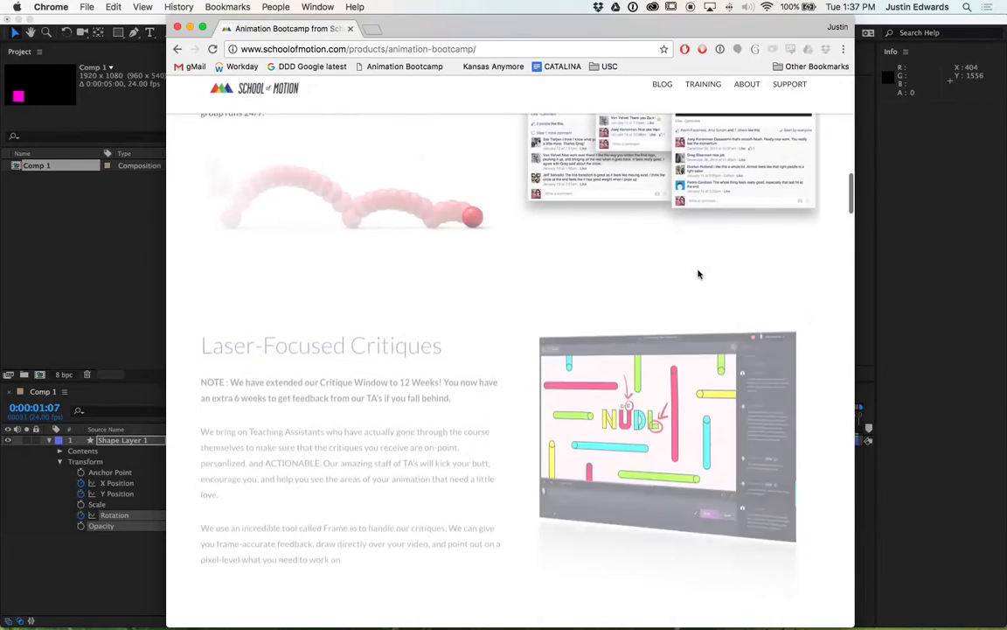
{"action": "scroll", "coordinate": [695, 273], "scroll_direction": "up", "scroll_amount": 20}
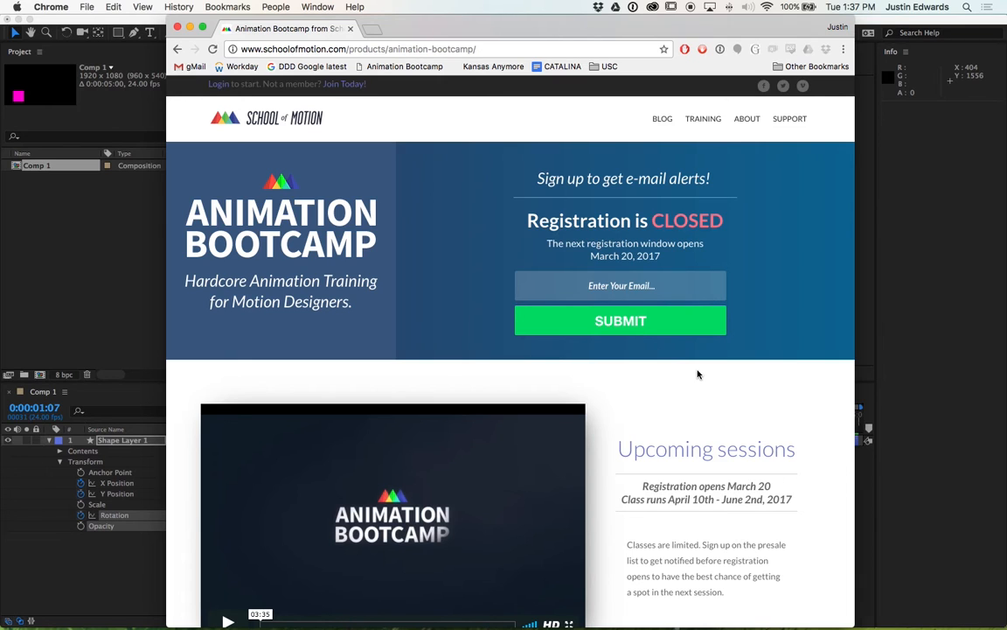
{"action": "scroll", "coordinate": [695, 374], "scroll_direction": "down", "scroll_amount": 3}
{"action": "scroll", "coordinate": [693, 378], "scroll_direction": "down", "scroll_amount": 3}
{"action": "scroll", "coordinate": [689, 359], "scroll_direction": "up", "scroll_amount": 6}
Switch back to After Effects, collapse Shape Layer 1, and delete the layer and the Comp 1 composition
{"action": "key", "text": "super+Tab"}
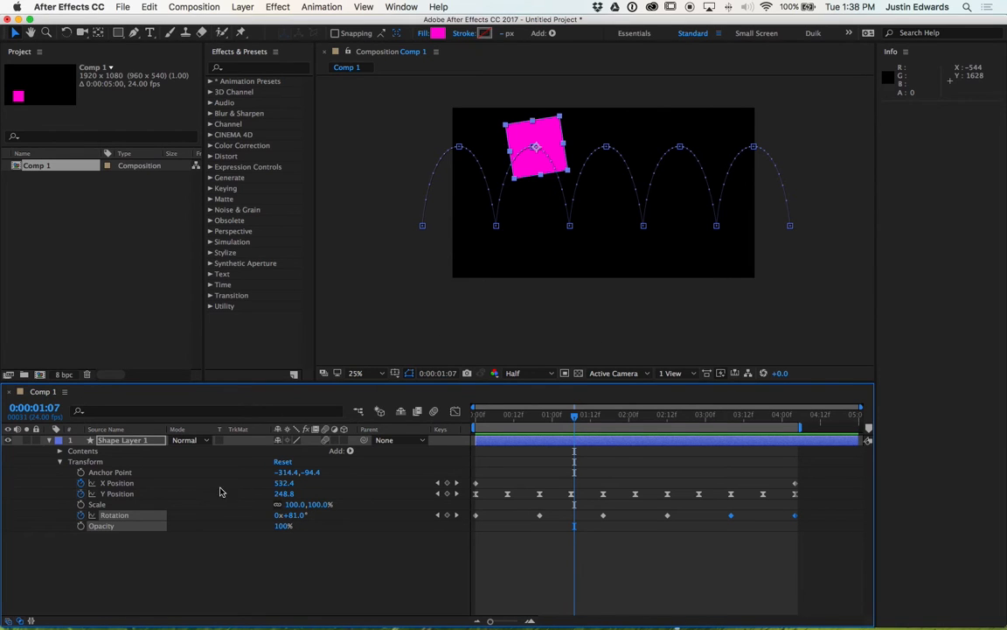
{"action": "left_click", "coordinate": [136, 559]}
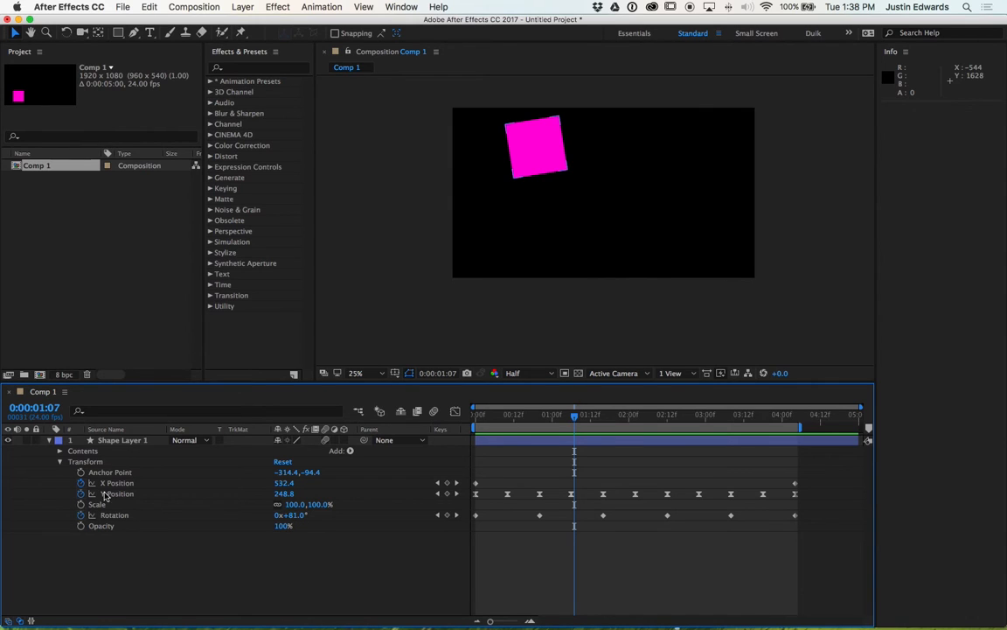
{"action": "left_click", "coordinate": [51, 441]}
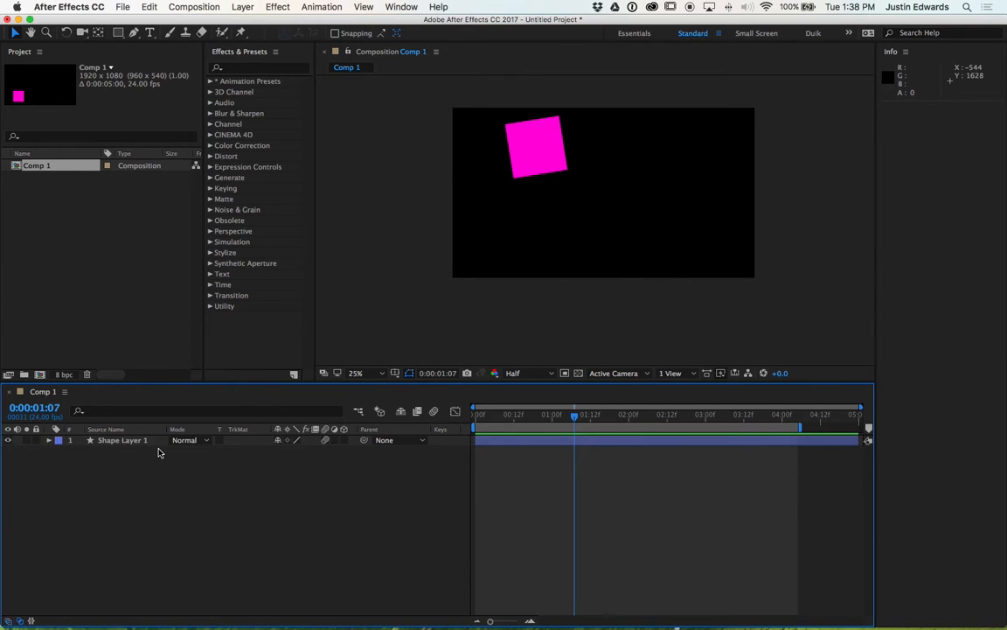
{"action": "left_click", "coordinate": [132, 442]}
{"action": "key", "text": "Delete"}
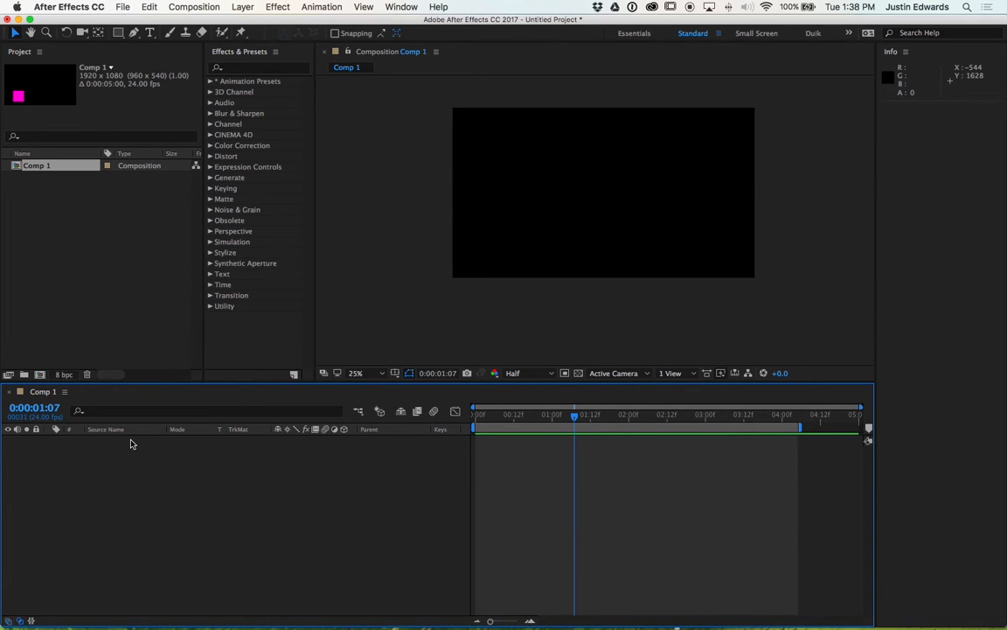
{"action": "left_click", "coordinate": [21, 165]}
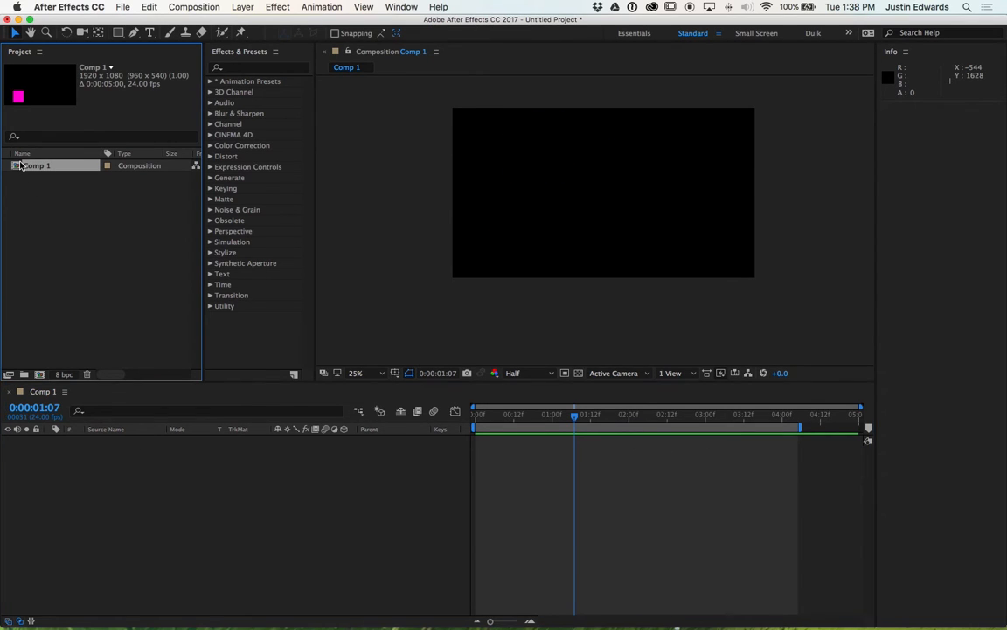
{"action": "key", "text": "Delete"}
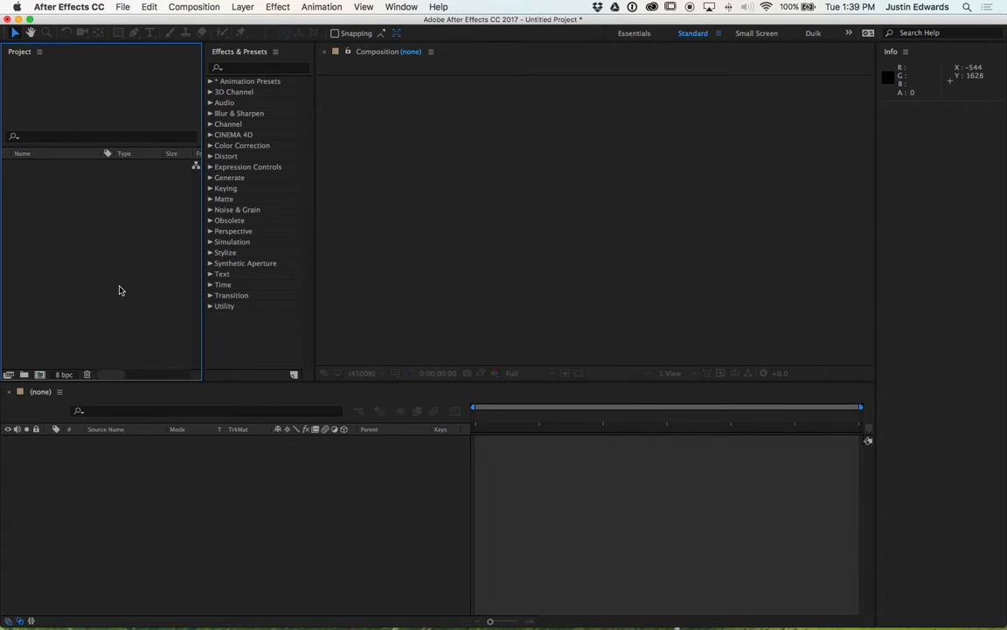
Undo the deletions and the last keyframe pastes, and reopen Comp 1
{"action": "key", "text": "super+z"}
{"action": "key", "text": "super+z"}
{"action": "key", "text": "super+z"}
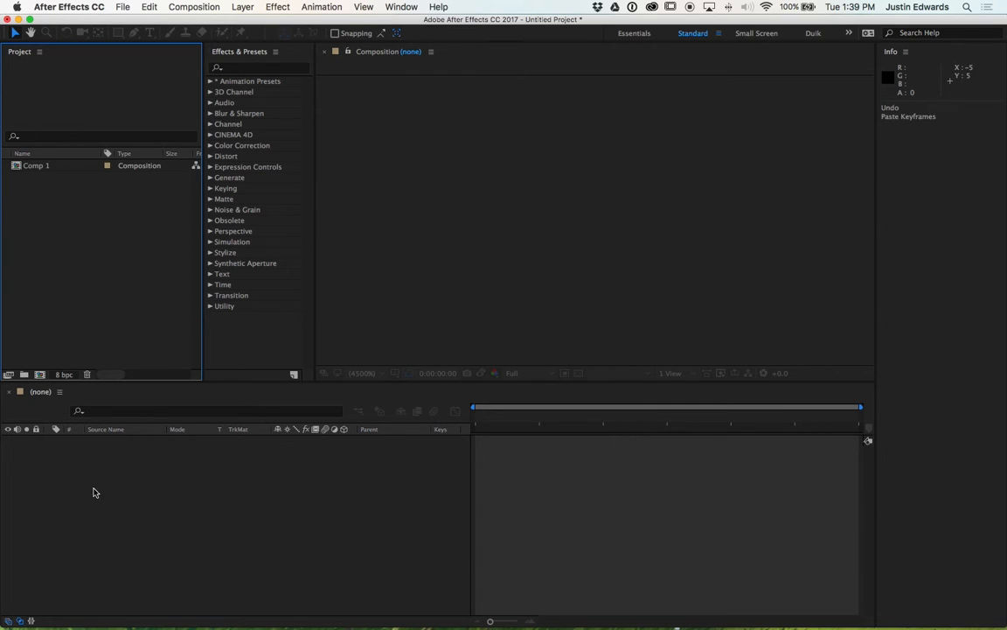
{"action": "key", "text": "super+z"}
{"action": "left_click", "coordinate": [15, 166]}
{"action": "double_click", "coordinate": [15, 166]}
Extend the work area to the end of the composition at 0:00:04:23, preview the bouncing square, and deselect the layer
{"action": "key", "text": "space"}
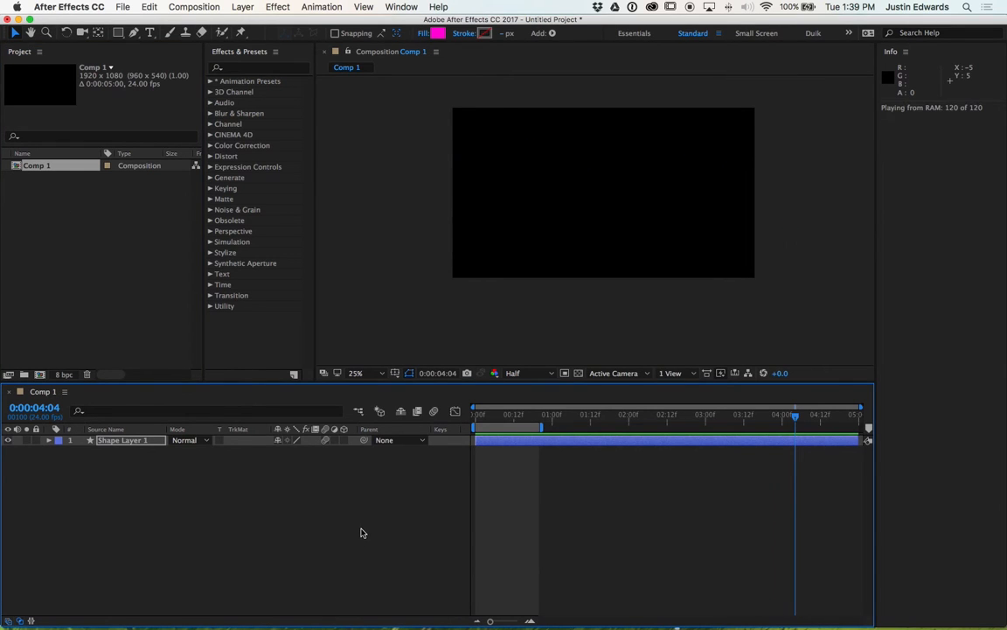
{"action": "left_click", "coordinate": [509, 538]}
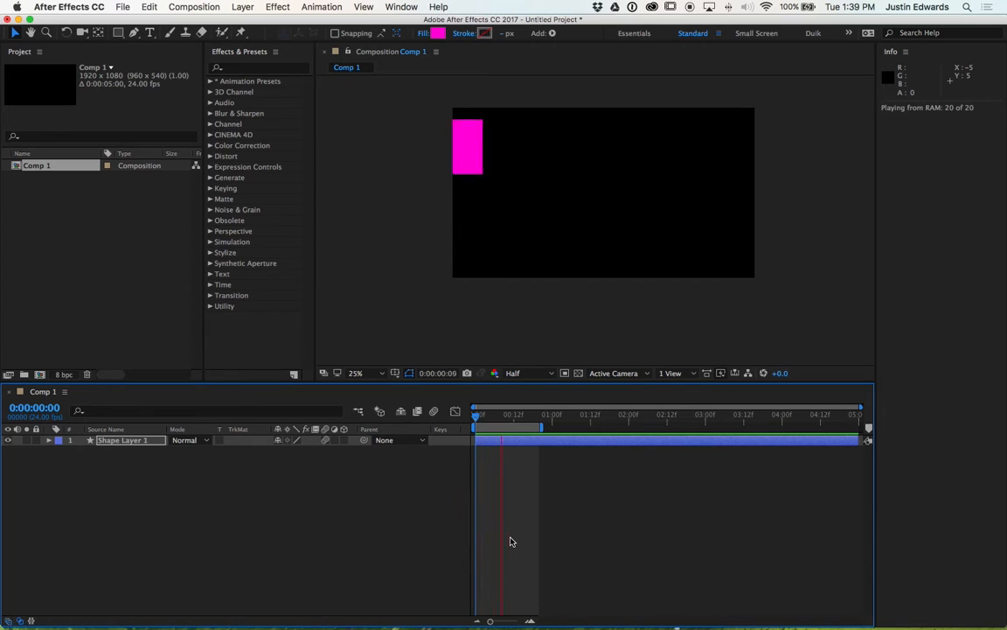
{"action": "left_click", "coordinate": [548, 439]}
{"action": "left_click_drag", "start_coordinate": [544, 427], "coordinate": [861, 426]}
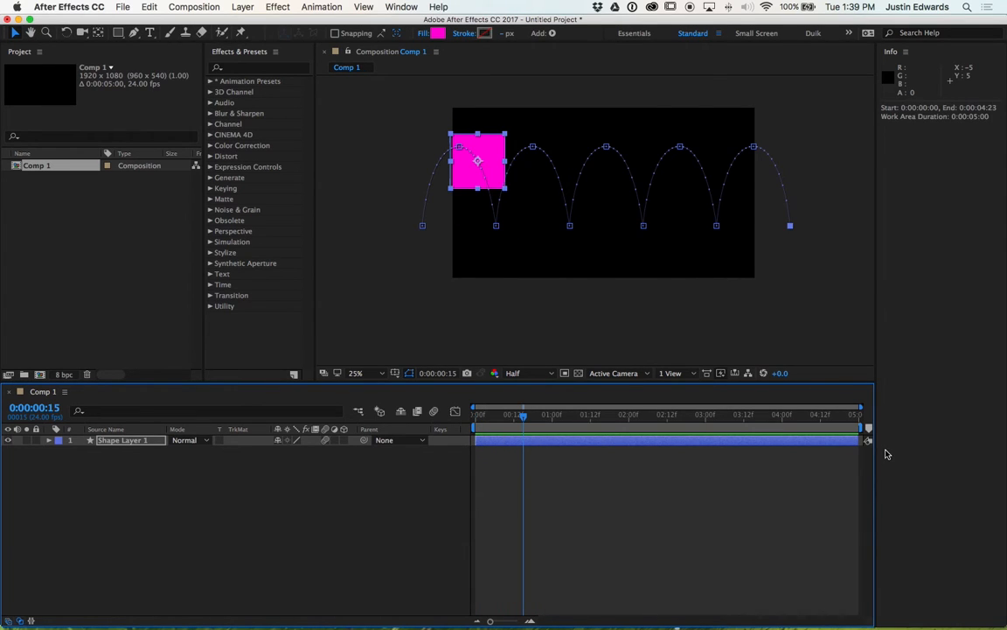
{"action": "key", "text": "space"}
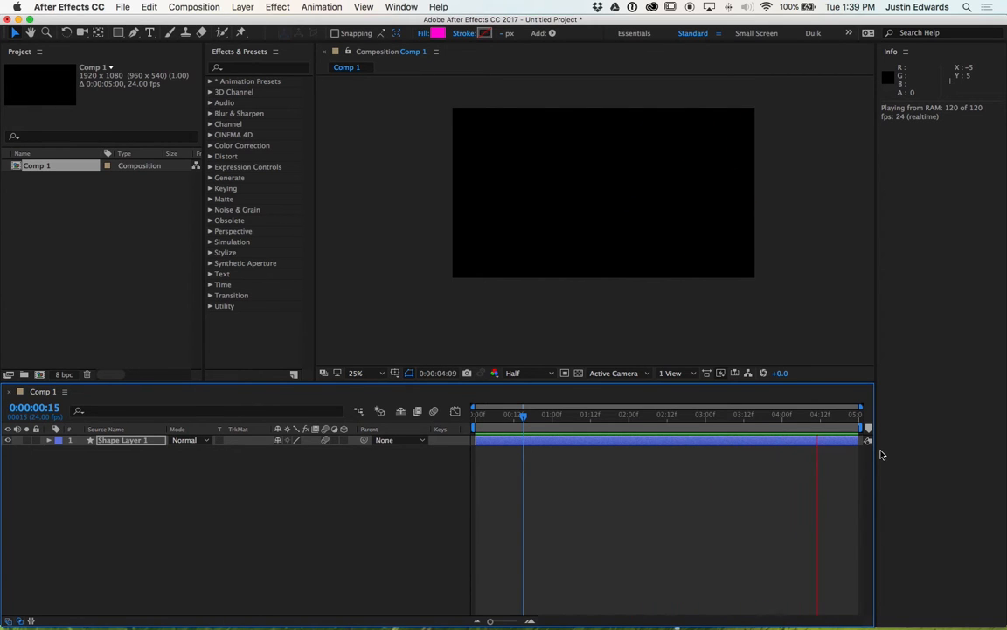
{"action": "key", "text": "space"}
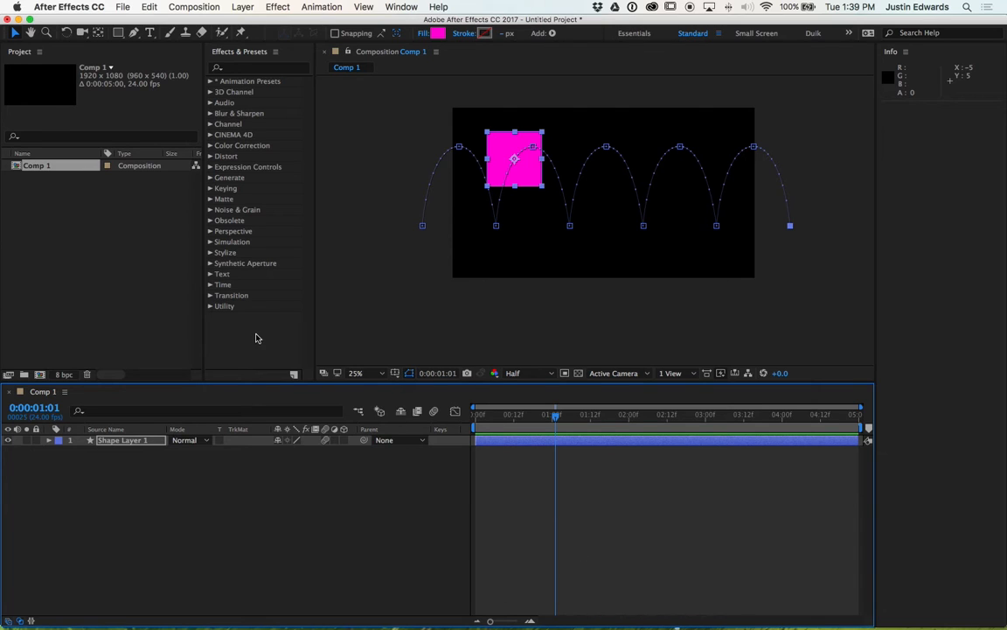
{"action": "left_click", "coordinate": [258, 472]}
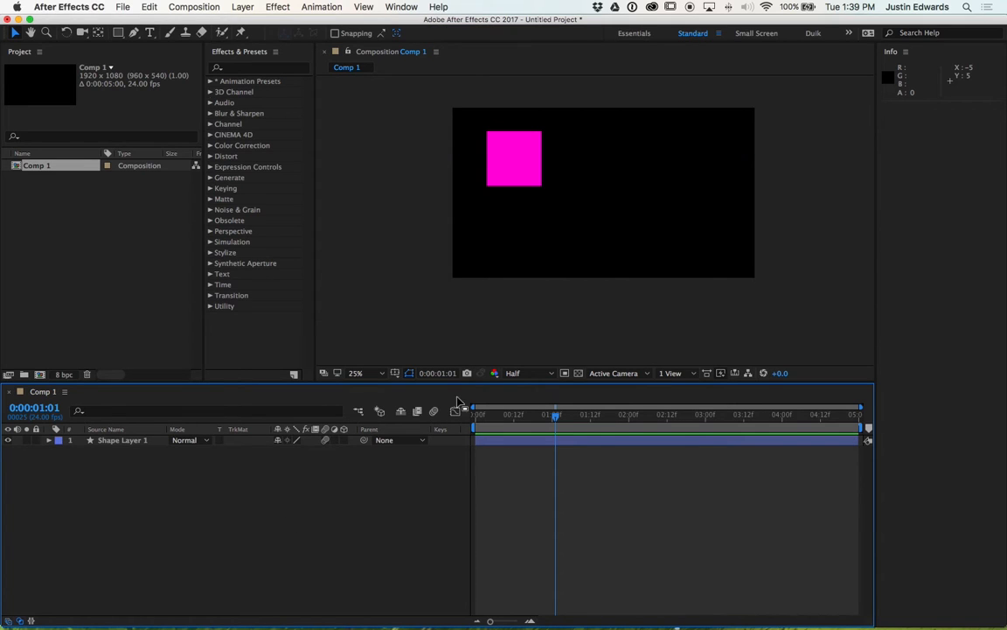
Move the current time to 0:00:01:23 and add Comp 1 to the Render Queue
{"action": "left_click", "coordinate": [124, 7]}
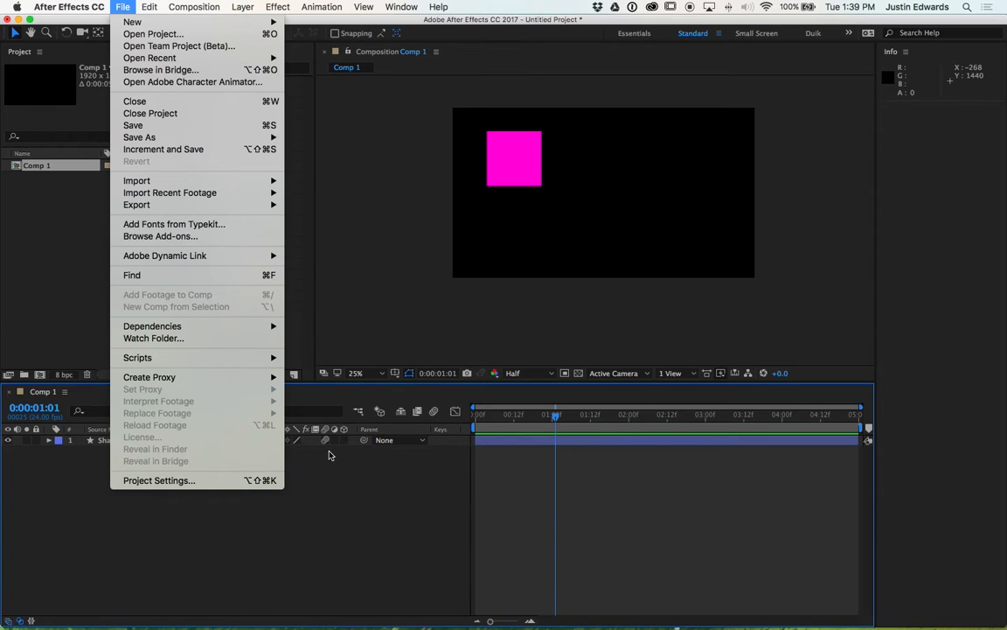
{"action": "left_click", "coordinate": [681, 498]}
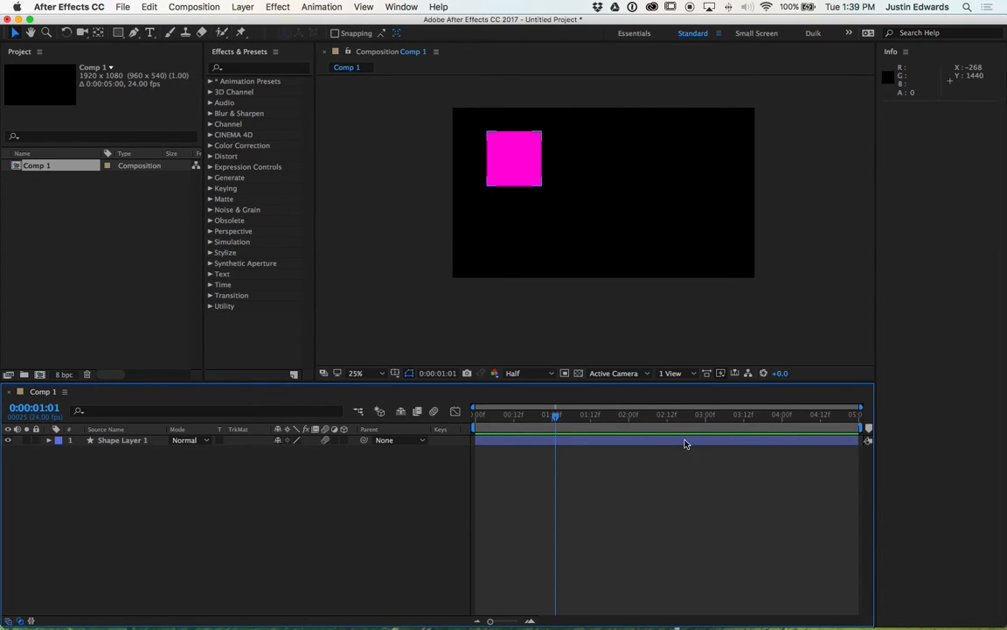
{"action": "mouse_move", "coordinate": [647, 411]}
{"action": "left_mouse_down"}
{"action": "mouse_move", "coordinate": [852, 413]}
{"action": "mouse_move", "coordinate": [512, 414]}
{"action": "mouse_move", "coordinate": [634, 412]}
{"action": "left_mouse_up"}
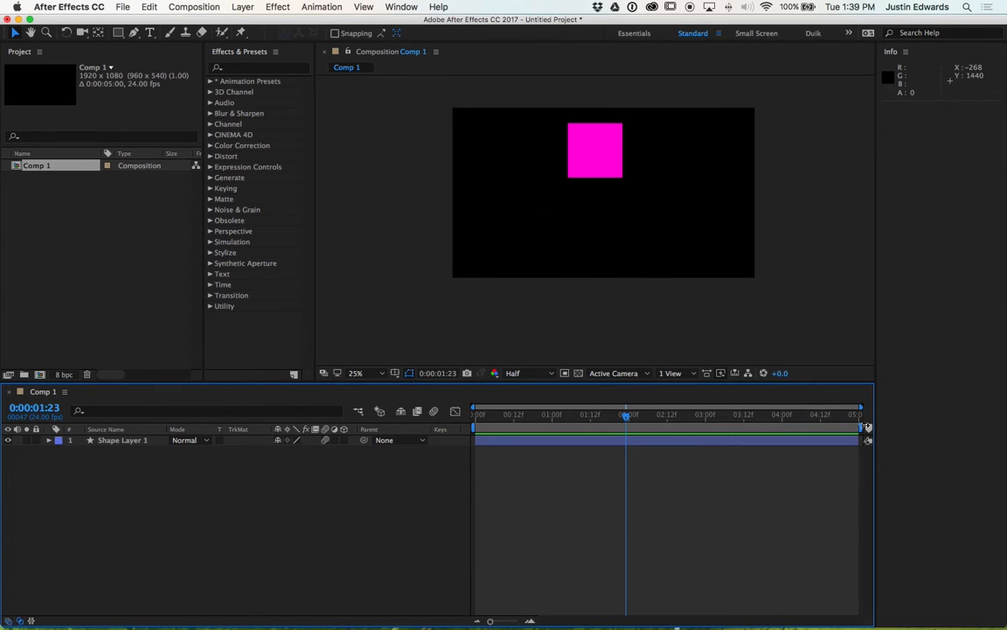
{"action": "mouse_move", "coordinate": [867, 426]}
{"action": "left_mouse_down"}
{"action": "mouse_move", "coordinate": [554, 426]}
{"action": "mouse_move", "coordinate": [884, 428]}
{"action": "left_mouse_up"}
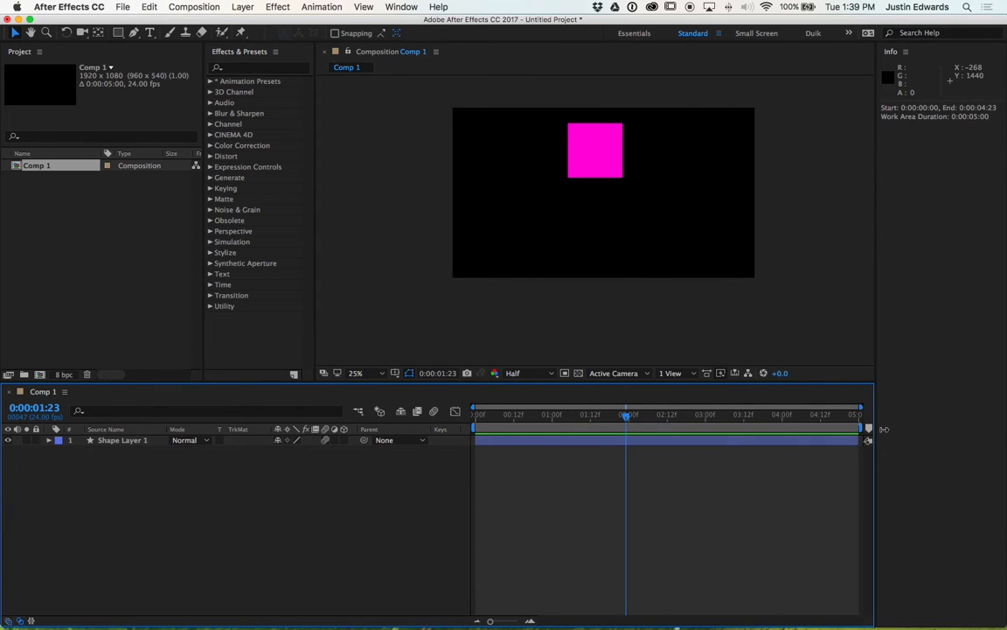
{"action": "left_click", "coordinate": [131, 6]}
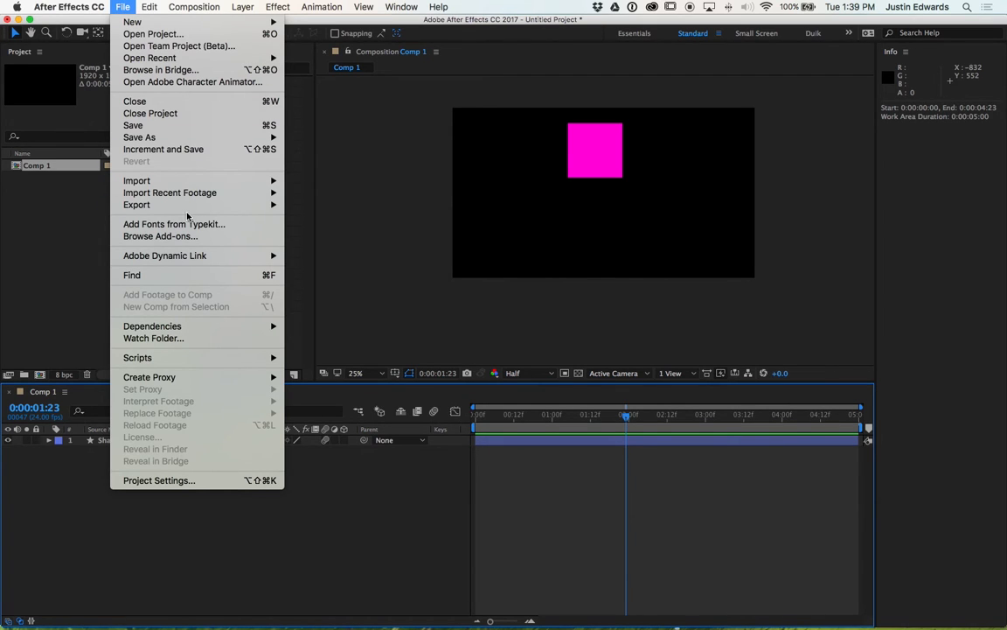
{"action": "mouse_move", "coordinate": [190, 210]}
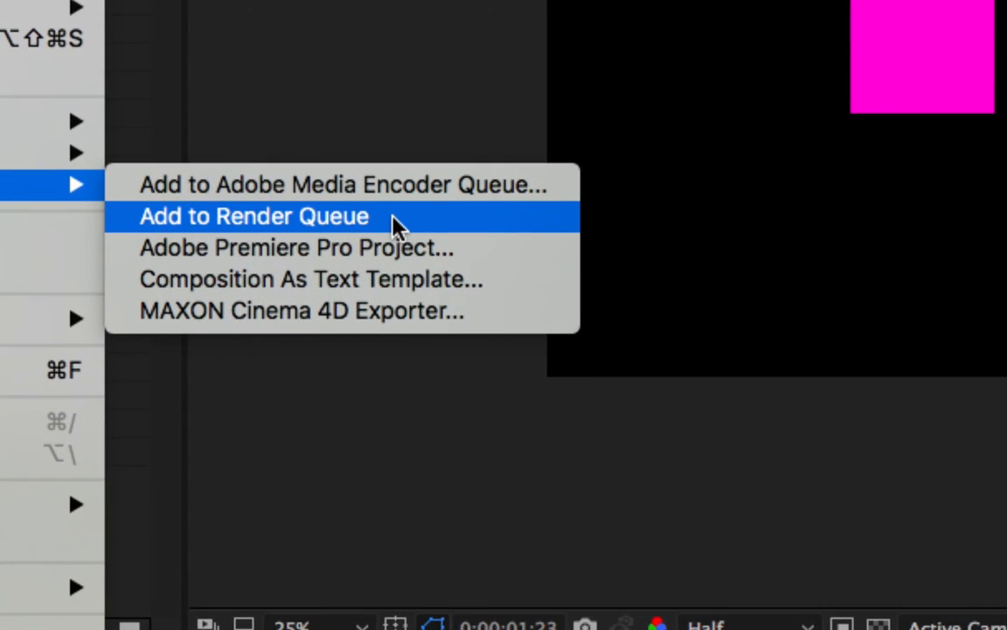
{"action": "left_click", "coordinate": [390, 219]}
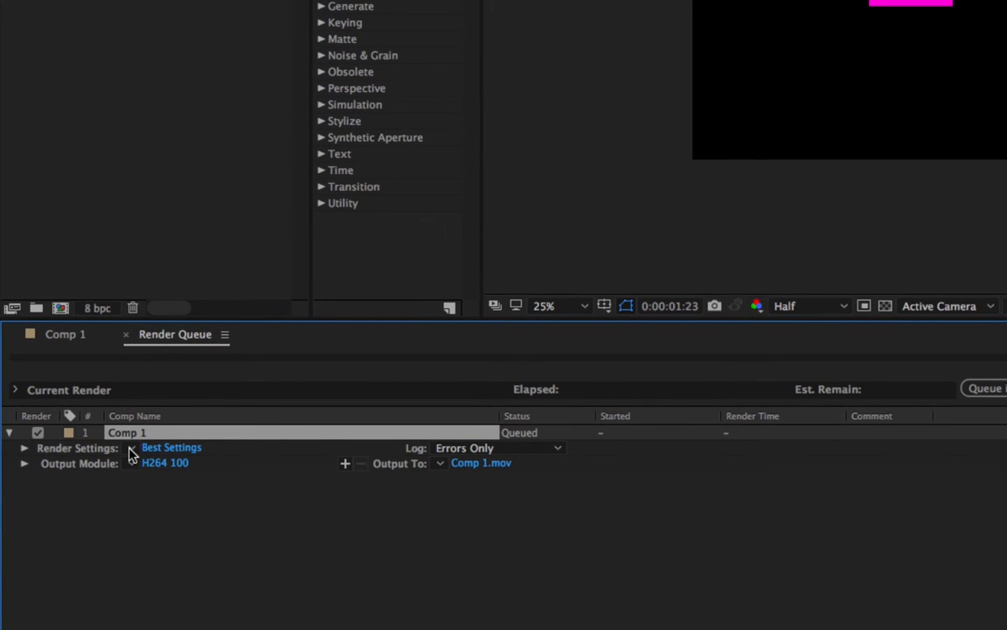
Set the output module of the queued Comp 1 to Lossless, keeping Best Settings for rendering
{"action": "left_click", "coordinate": [131, 448]}
{"action": "left_click", "coordinate": [144, 467]}
{"action": "left_click", "coordinate": [144, 468]}
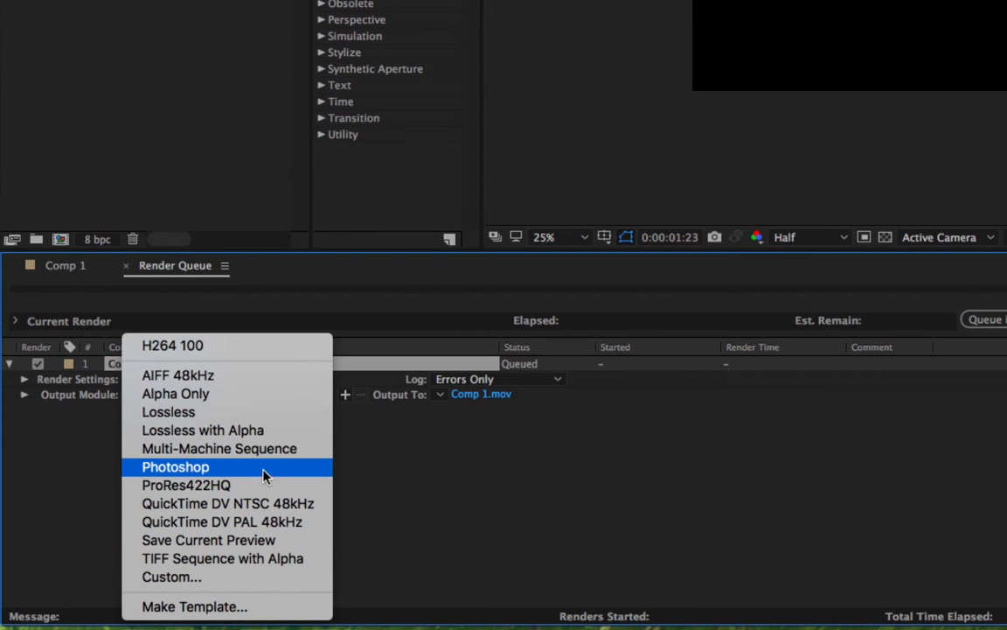
{"action": "left_click", "coordinate": [211, 414]}
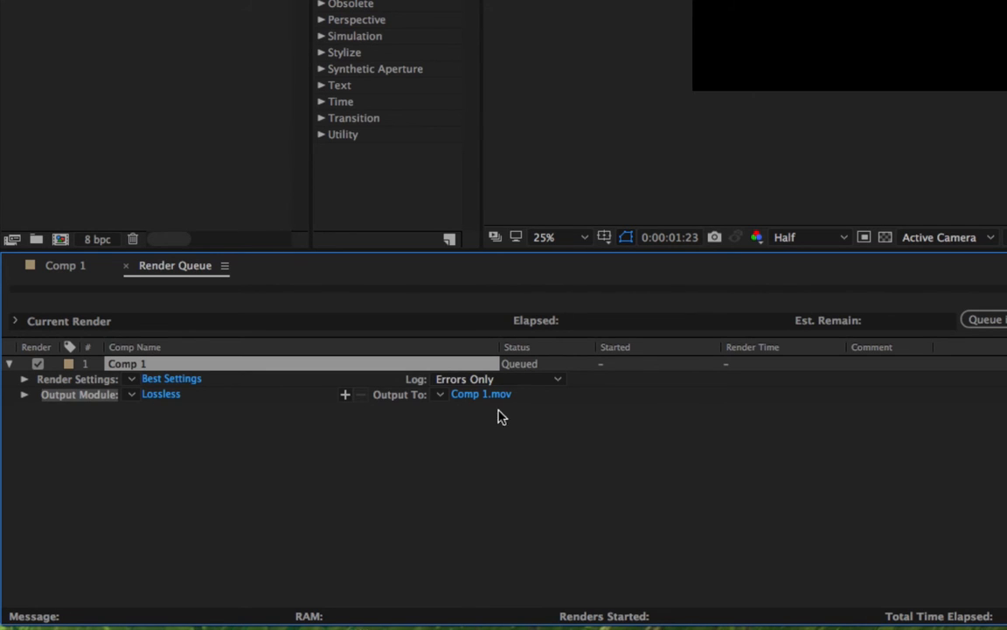
Name the QuickTime output file BouncyPurple, save it to the Desktop, and render the queued composition
{"action": "left_click", "coordinate": [463, 395]}
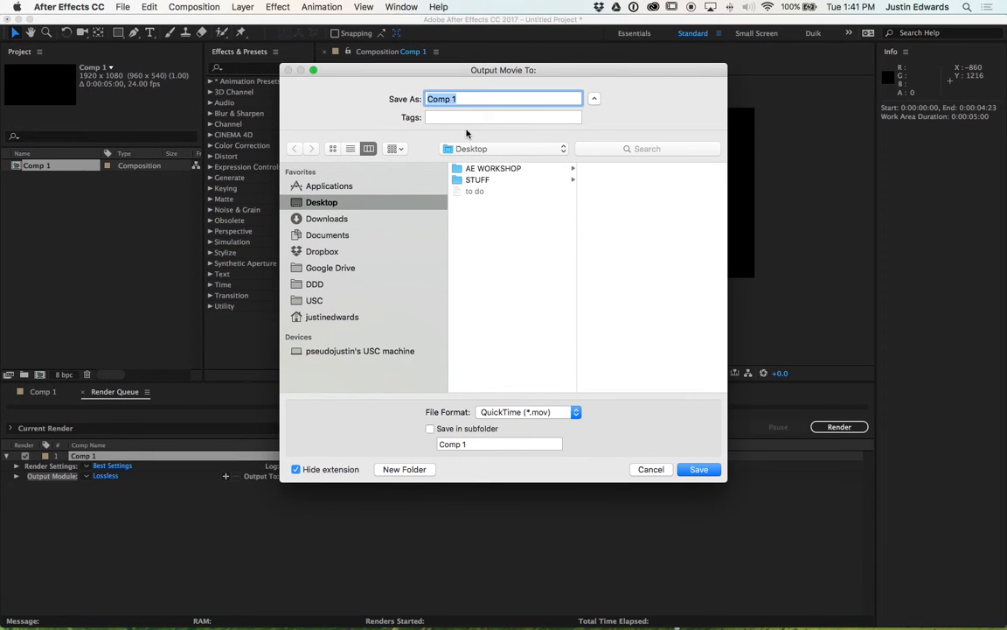
{"action": "type", "text": "BouncyPurple"}
{"action": "left_click", "coordinate": [698, 471]}
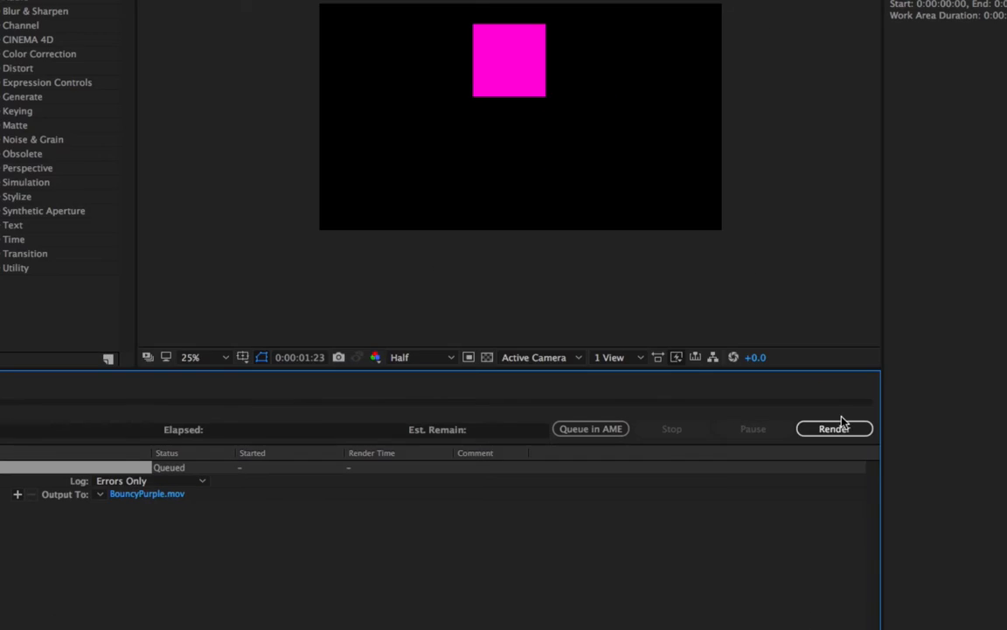
{"action": "left_click", "coordinate": [841, 427]}
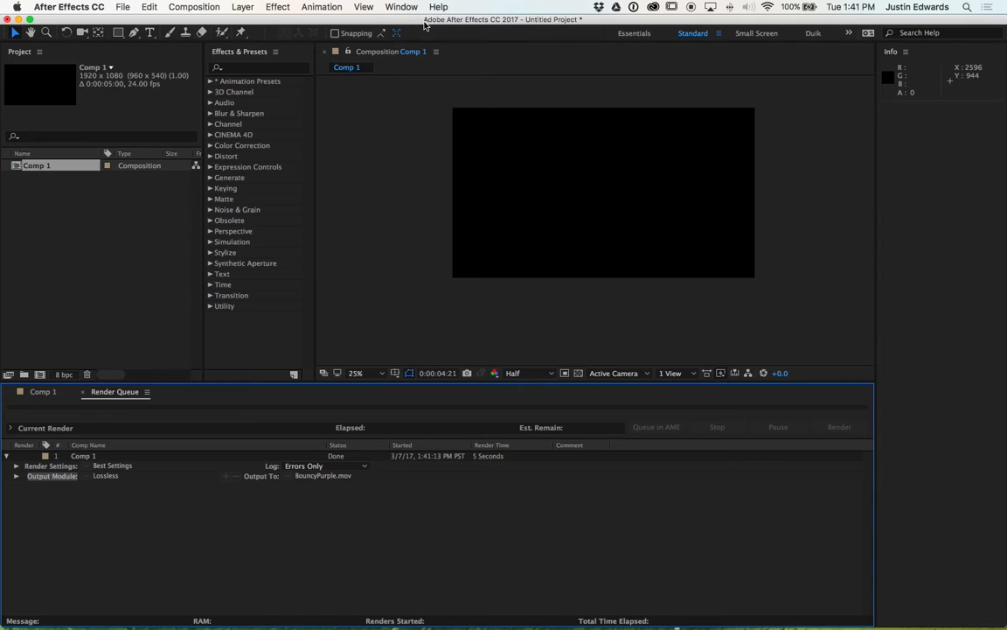
Review the available export destinations for Comp 1 without choosing one
{"action": "left_click", "coordinate": [116, 6]}
{"action": "mouse_move", "coordinate": [179, 207]}
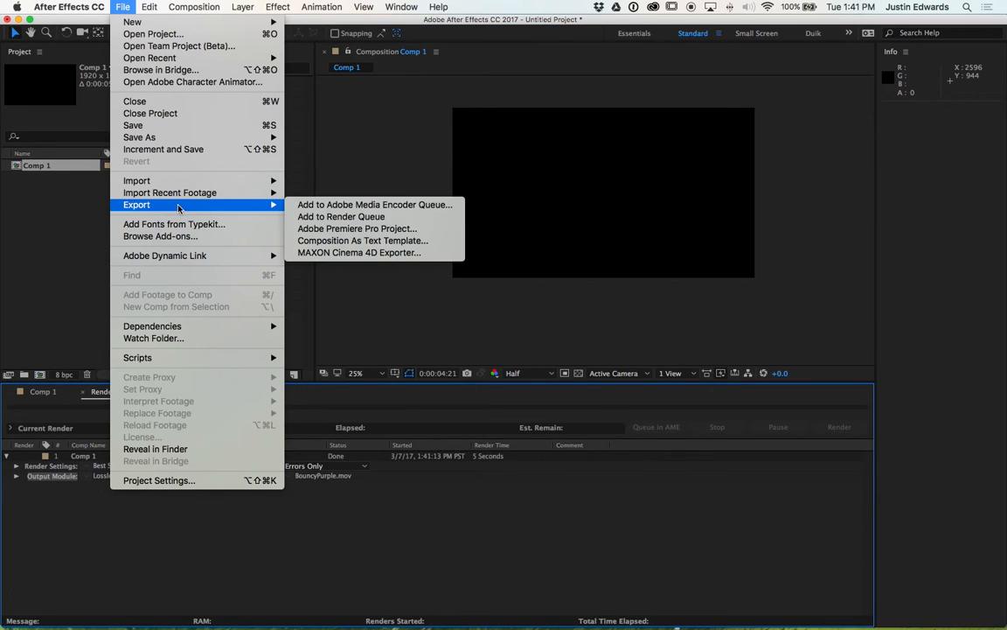
{"action": "left_click", "coordinate": [573, 527]}
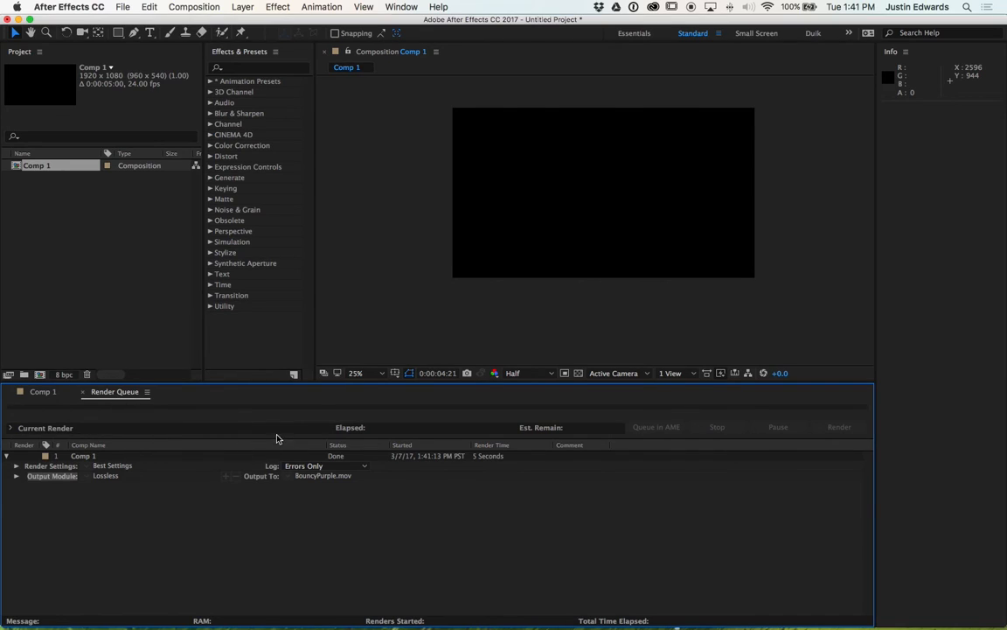
Switch to the Finder desktop, move BouncyPurple.mov to an open area, and open it in QuickTime Player 7
{"action": "key", "text": "super+h"}
{"action": "left_click_drag", "start_coordinate": [966, 126], "coordinate": [474, 257]}
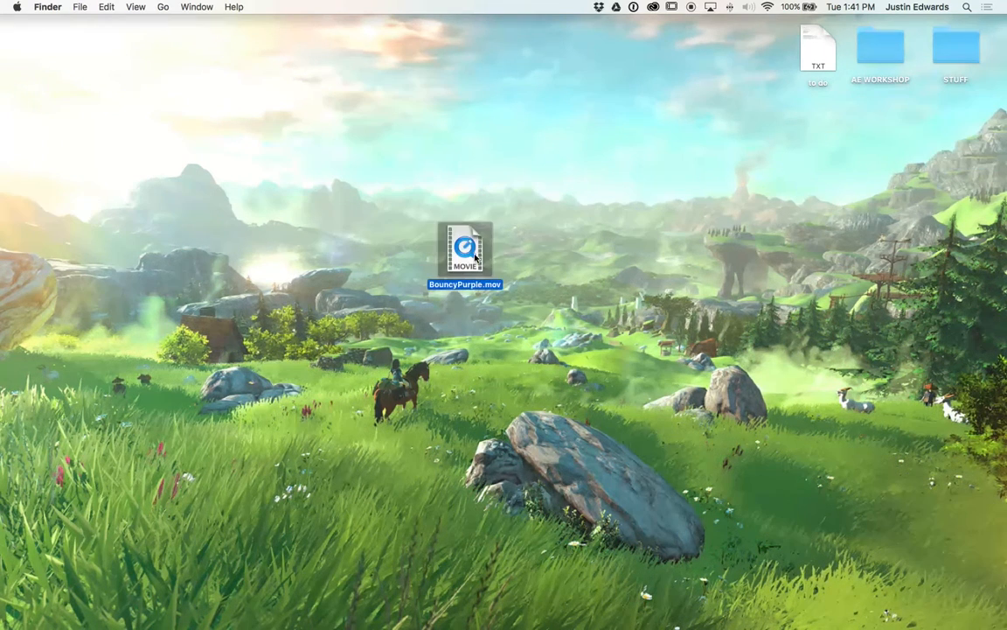
{"action": "key", "text": "space"}
{"action": "key", "text": "space"}
{"action": "double_click", "coordinate": [469, 248]}
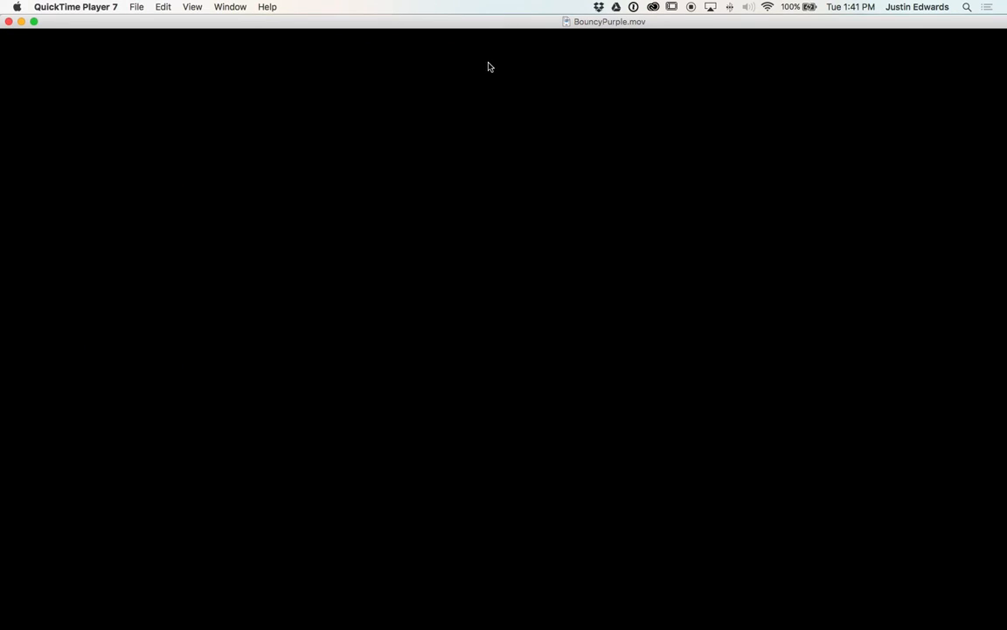
Inspect the BouncyPurple.mov movie properties and play the rendered animation, quitting QuickTime Player 7 when finished
{"action": "key", "text": "super+i"}
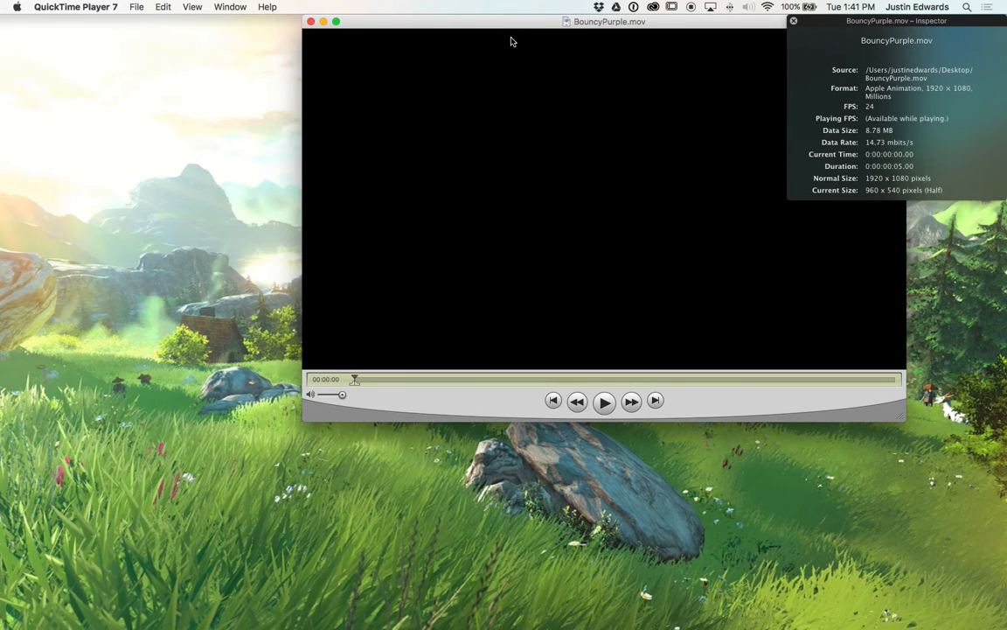
{"action": "key", "text": "super+i"}
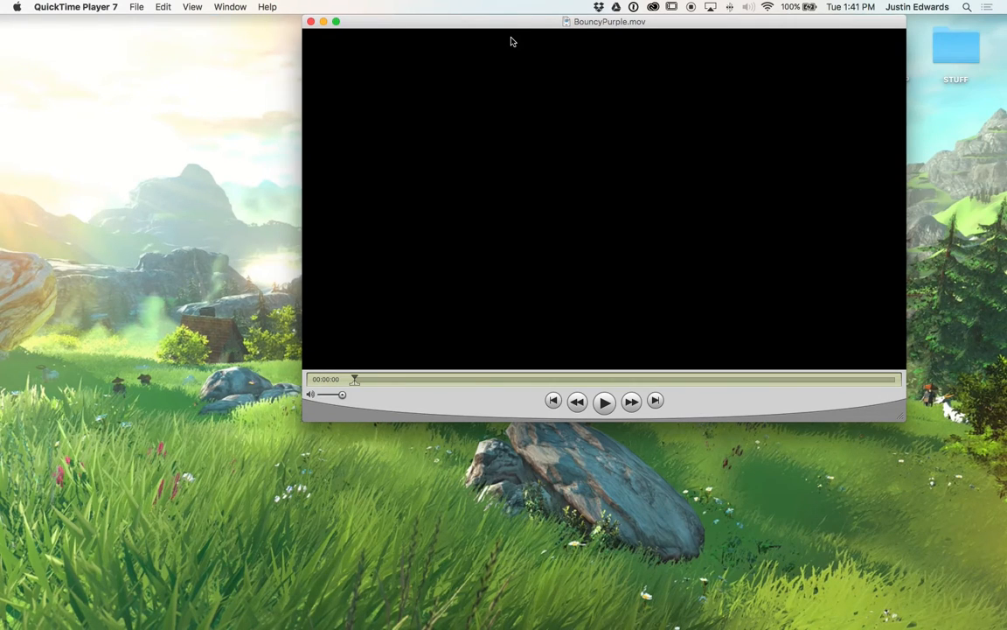
{"action": "key", "text": "space"}
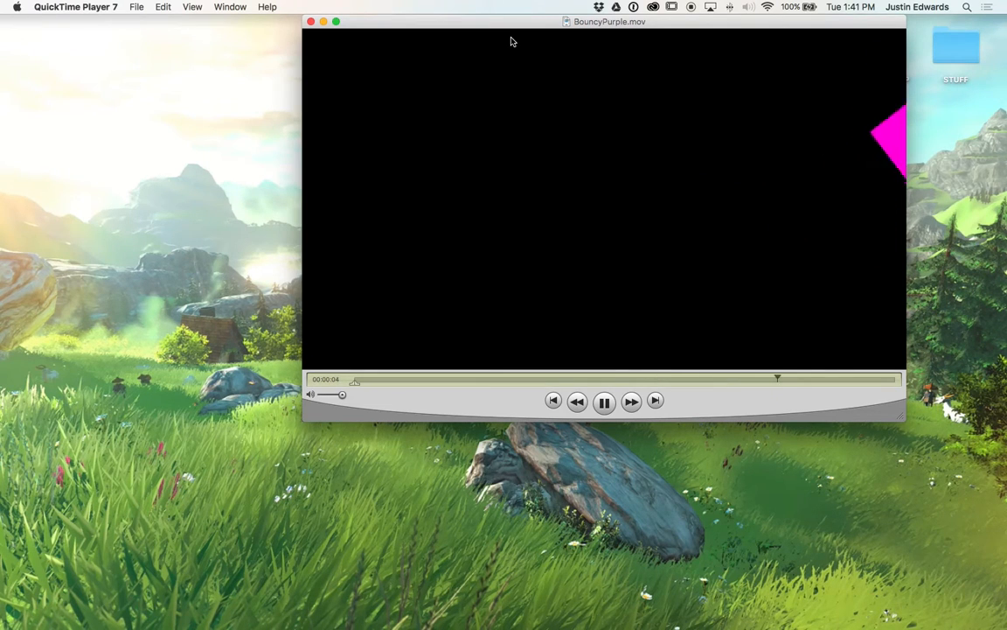
{"action": "key", "text": "space"}
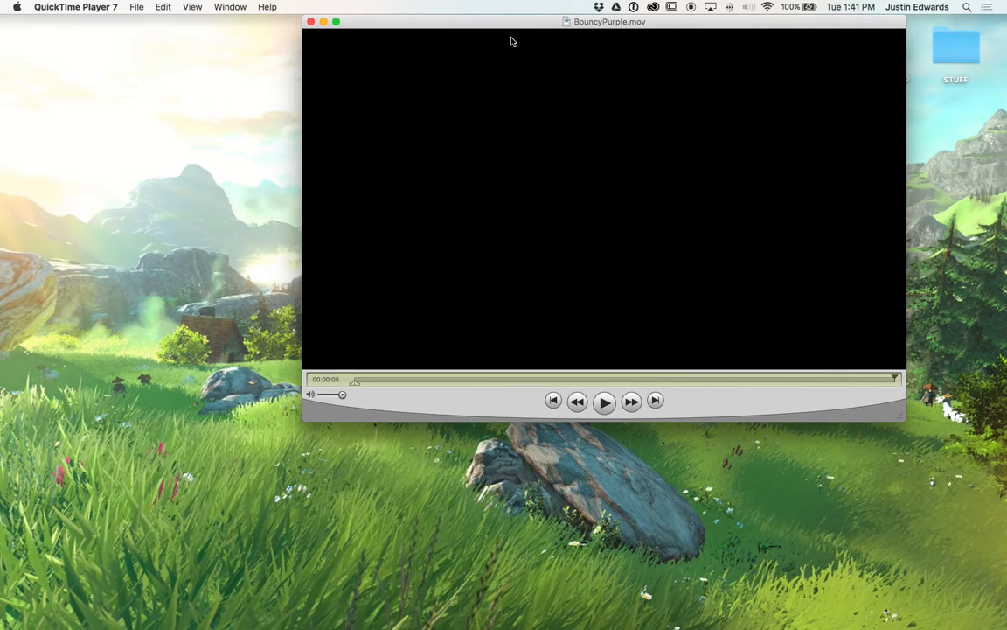
{"action": "key", "text": "space"}
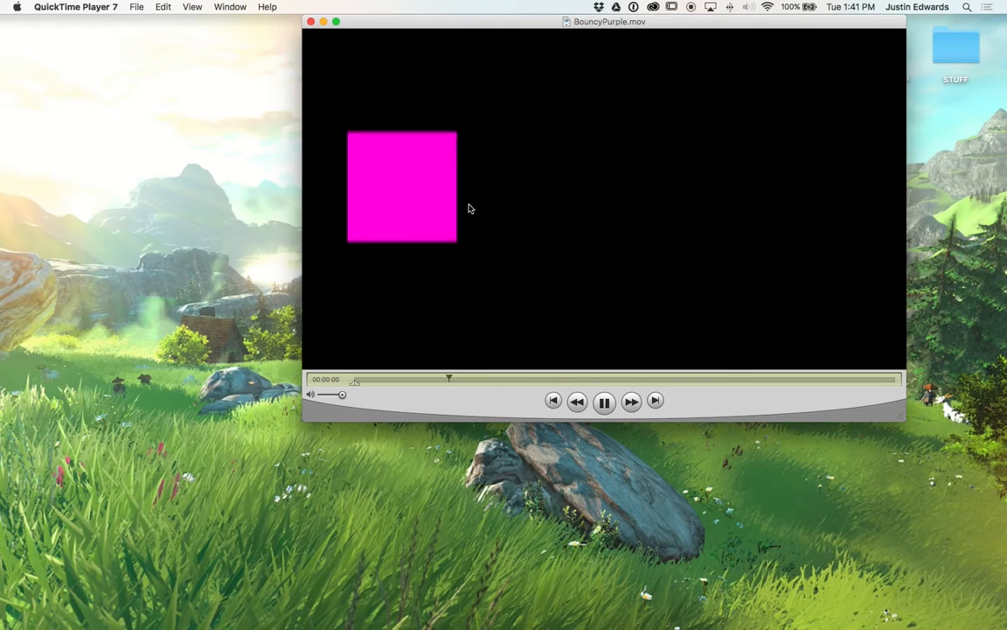
{"action": "left_click", "coordinate": [602, 402]}
{"action": "key", "text": "super+q"}
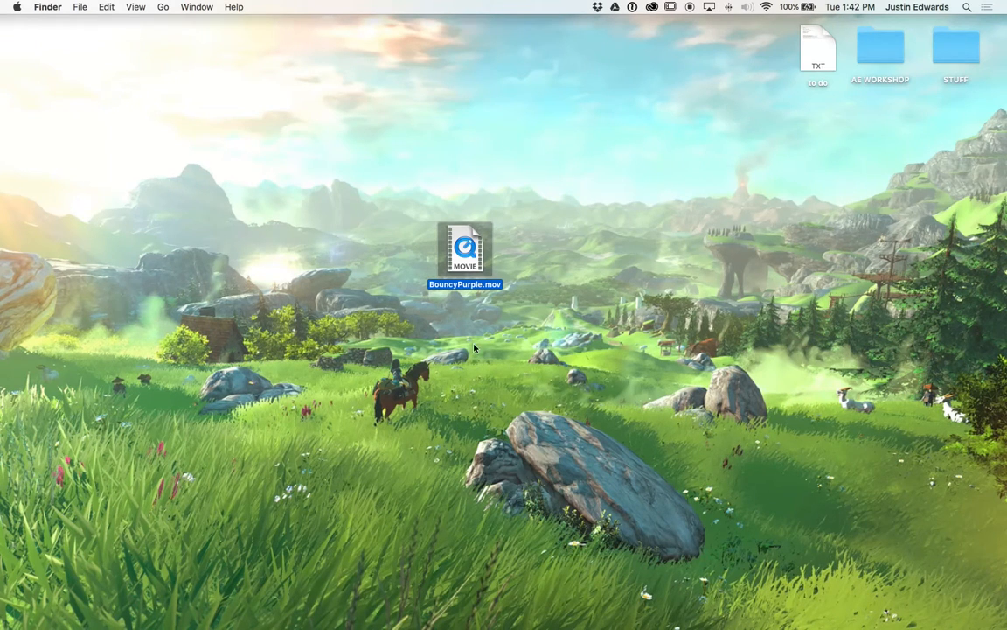
Place BouncyPurple.mov beside the to do file on the desktop, and return to After Effects with the Render Queue closed
{"action": "left_click_drag", "start_coordinate": [465, 247], "coordinate": [755, 48]}
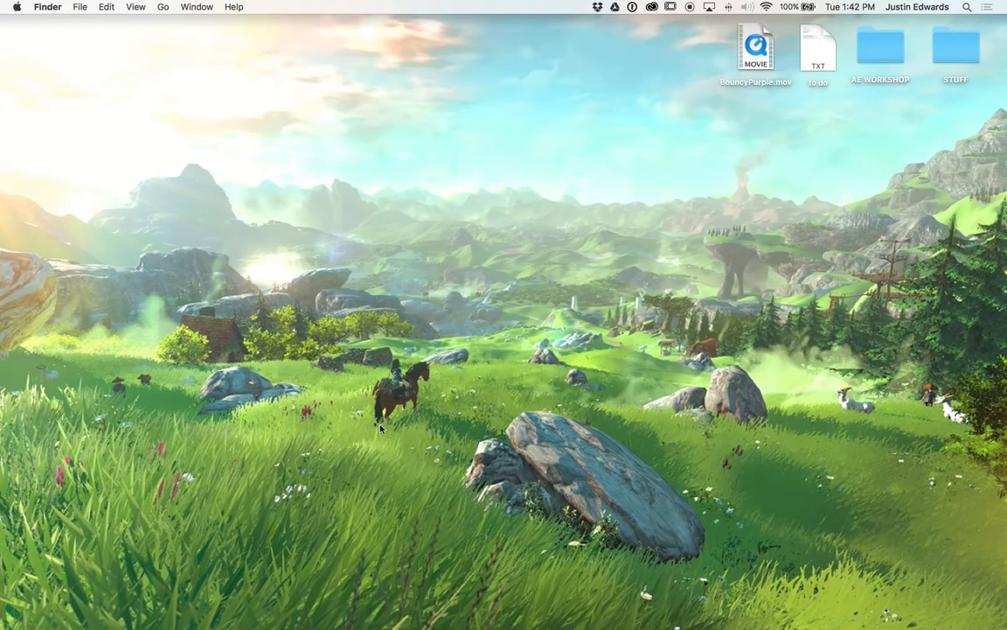
{"action": "key", "text": "super+Tab"}
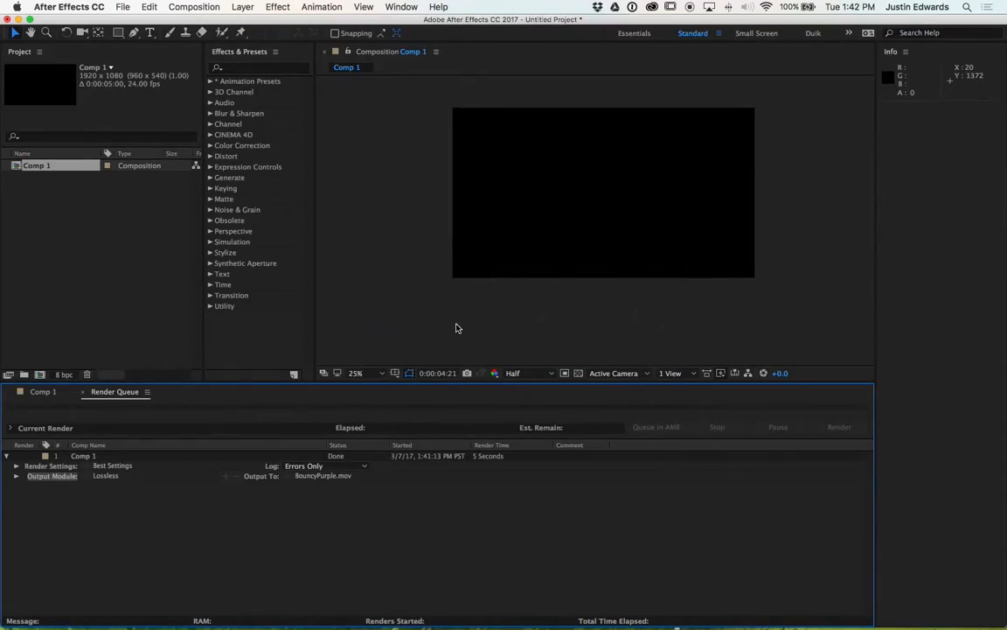
{"action": "left_click", "coordinate": [83, 392]}
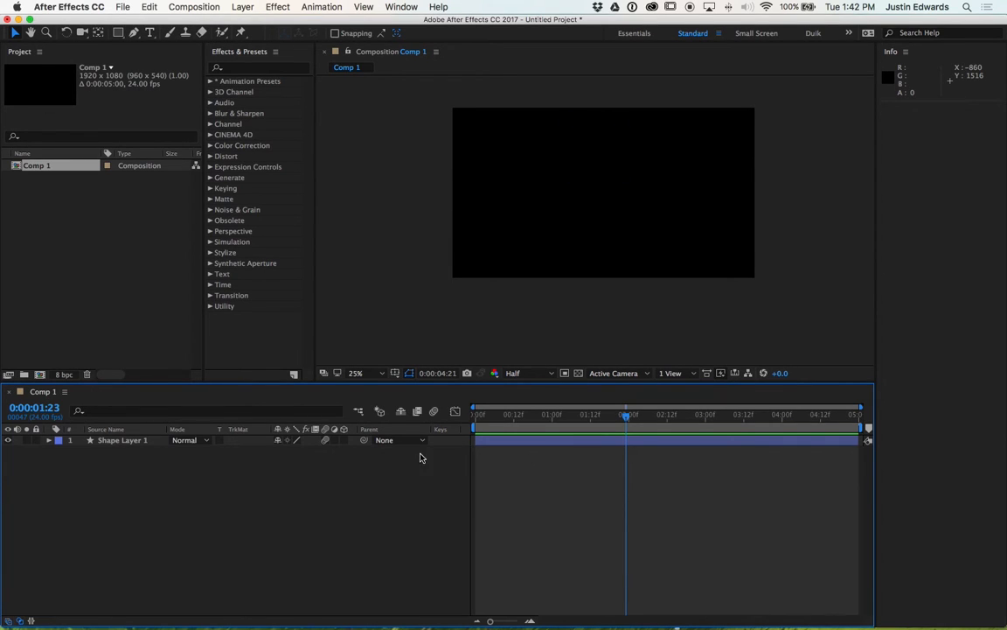
Delete Shape Layer 1 from Comp 1 and clear the selection in the project
{"action": "left_click", "coordinate": [131, 440]}
{"action": "key", "text": "Delete"}
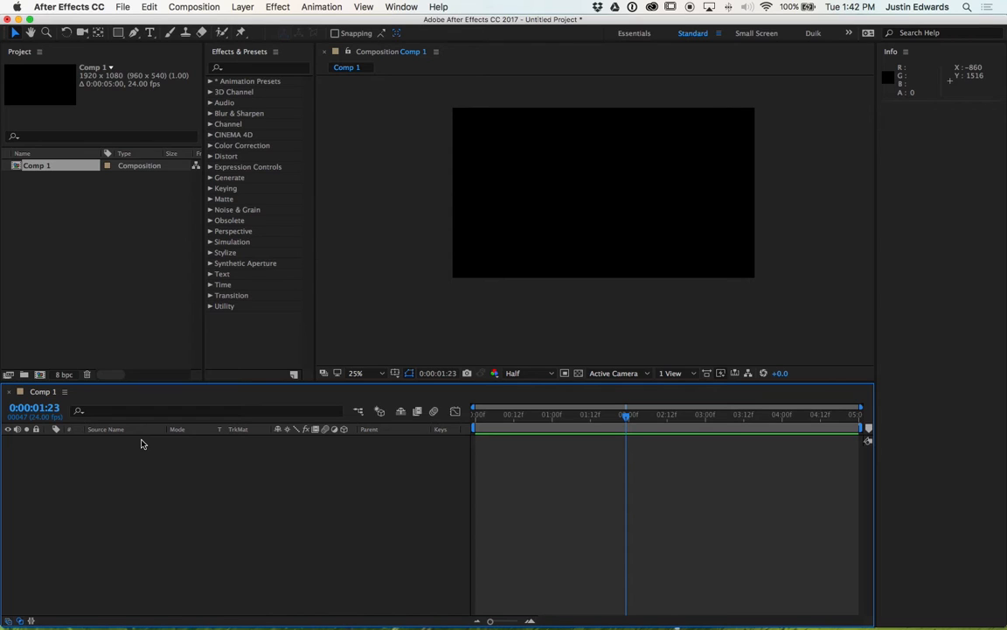
{"action": "left_click", "coordinate": [76, 225]}
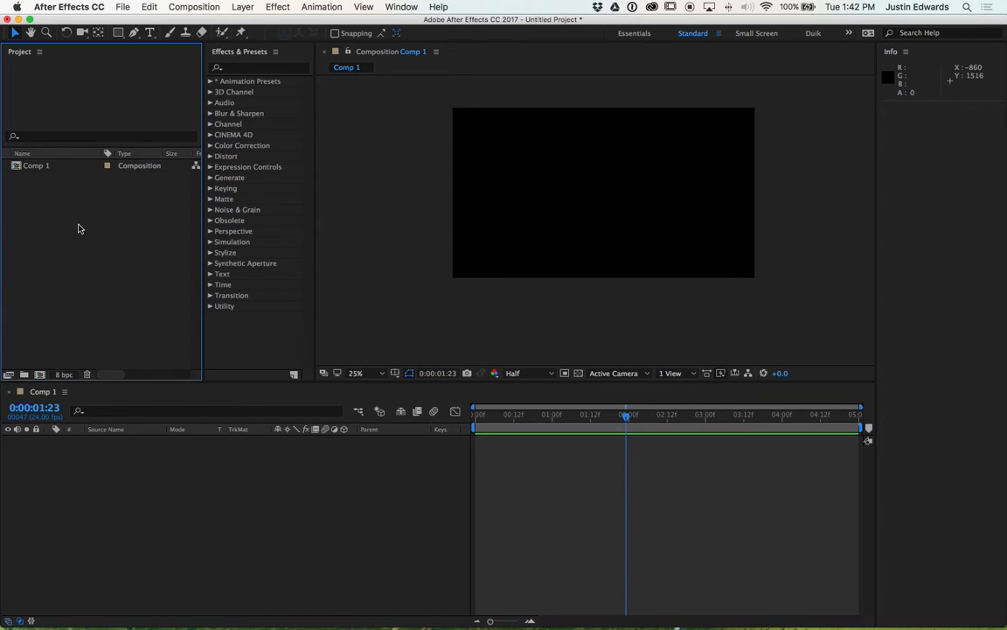
Open Comp 1 and switch the active shape tool from Rectangle to Ellipse
{"action": "double_click", "coordinate": [18, 166]}
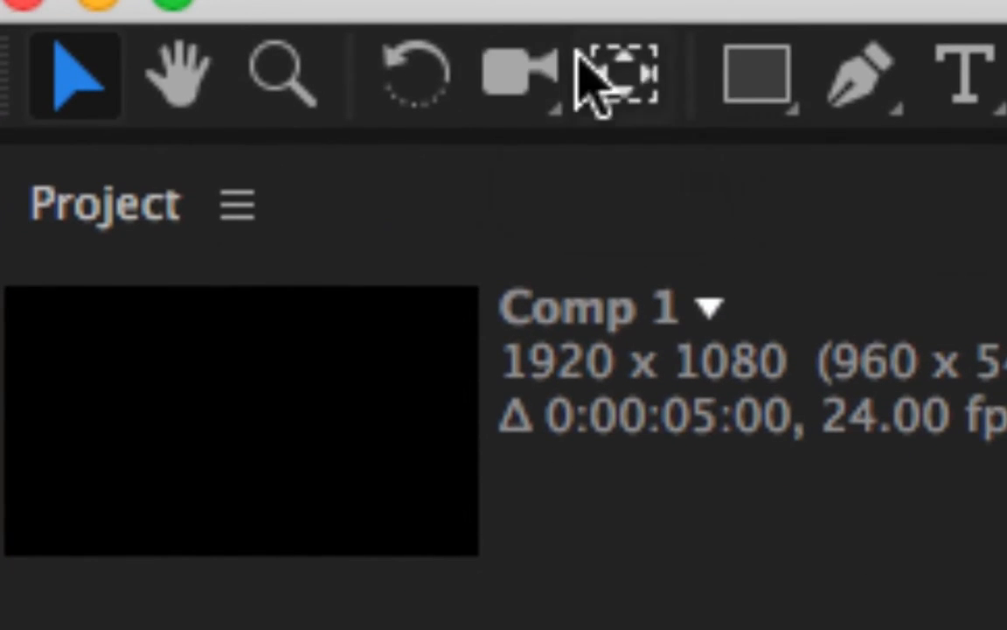
{"action": "left_click", "coordinate": [103, 26]}
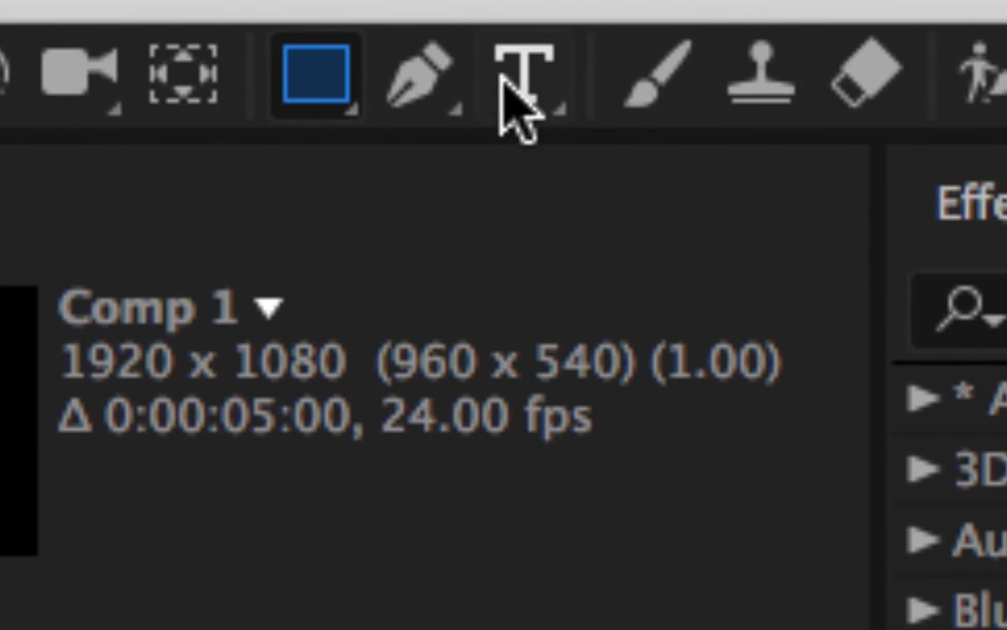
{"action": "left_click", "coordinate": [326, 72]}
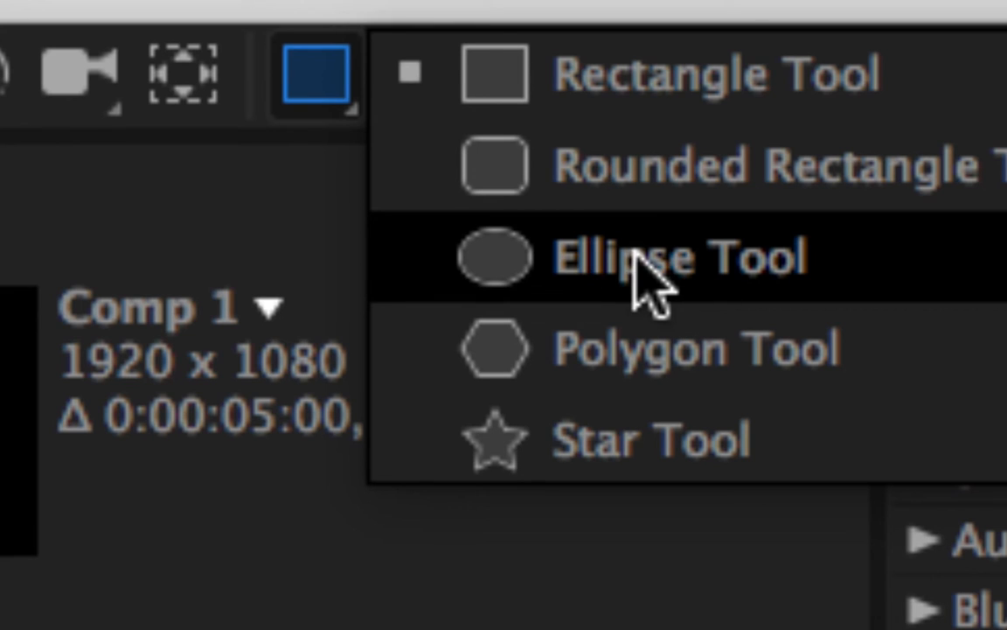
{"action": "left_click", "coordinate": [617, 281]}
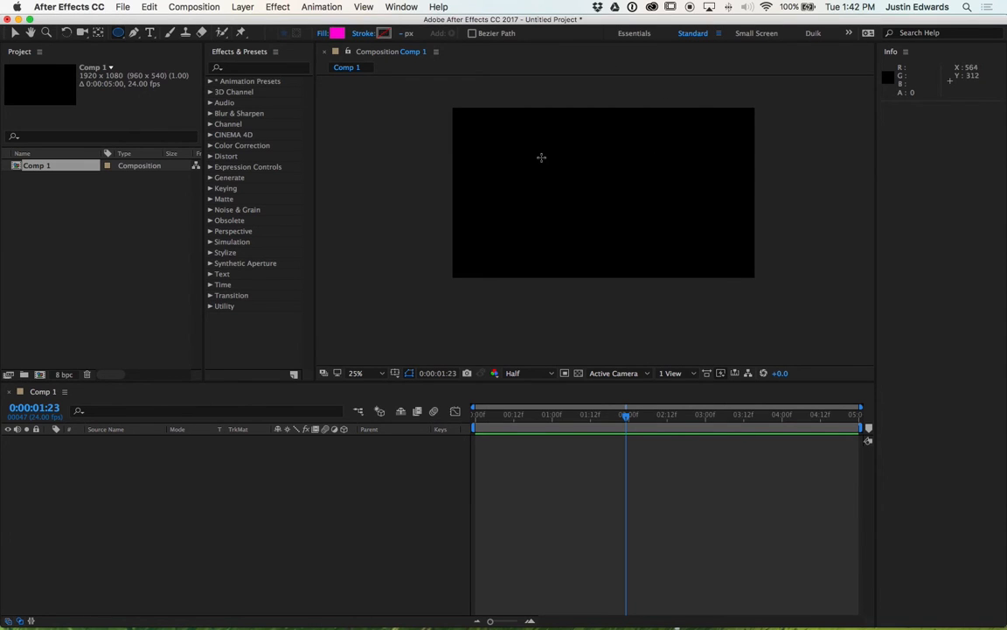
Enlarge the composition viewing area by shrinking the timeline and effects areas, and set the viewer magnification to Fit
{"action": "key", "text": "period"}
{"action": "key", "text": "period"}
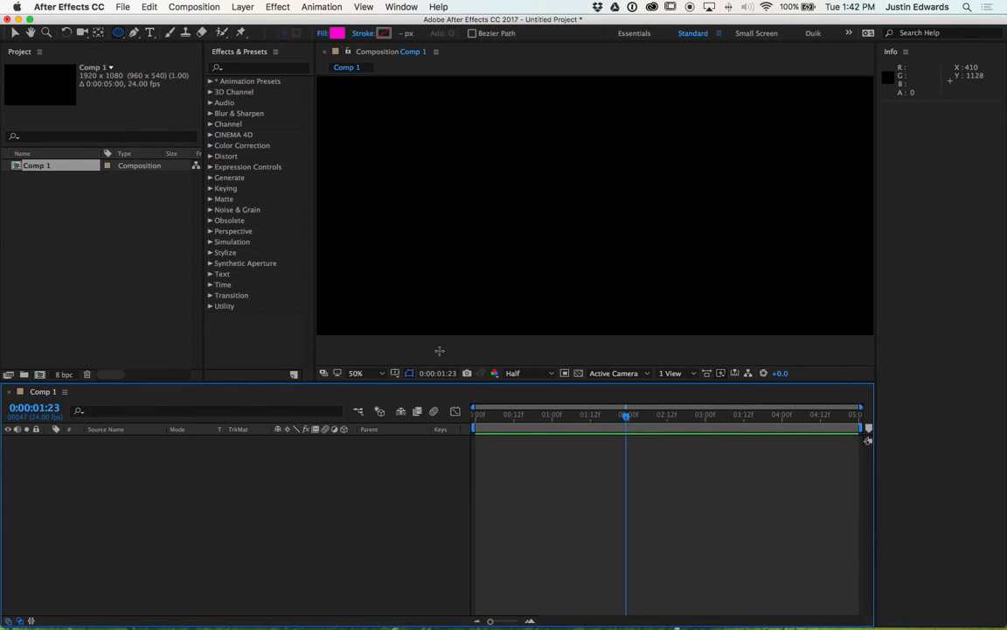
{"action": "left_click_drag", "start_coordinate": [441, 382], "coordinate": [442, 456]}
{"action": "left_click_drag", "start_coordinate": [314, 351], "coordinate": [299, 354]}
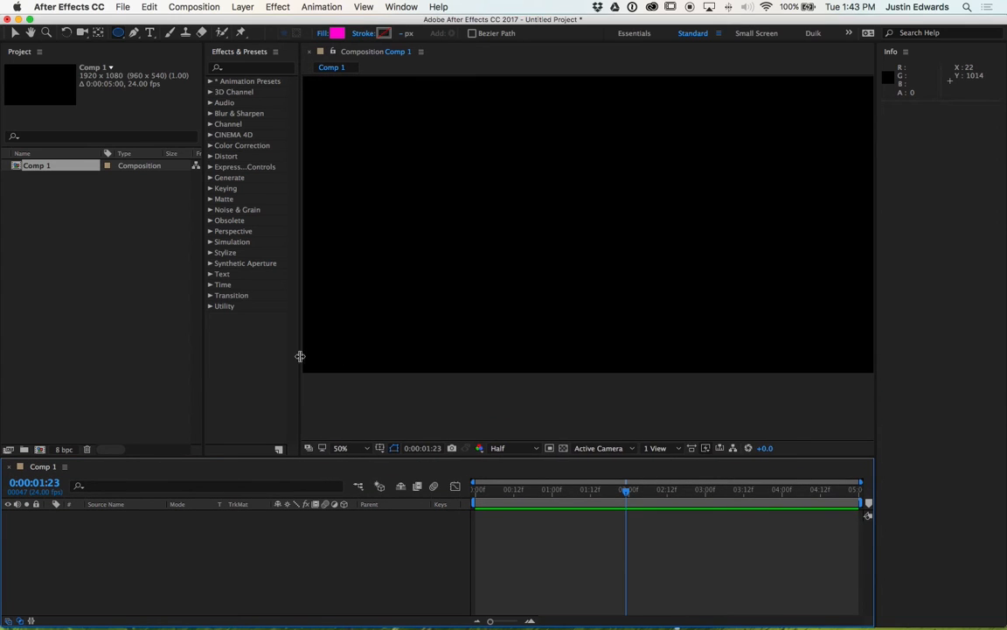
{"action": "left_click", "coordinate": [354, 447]}
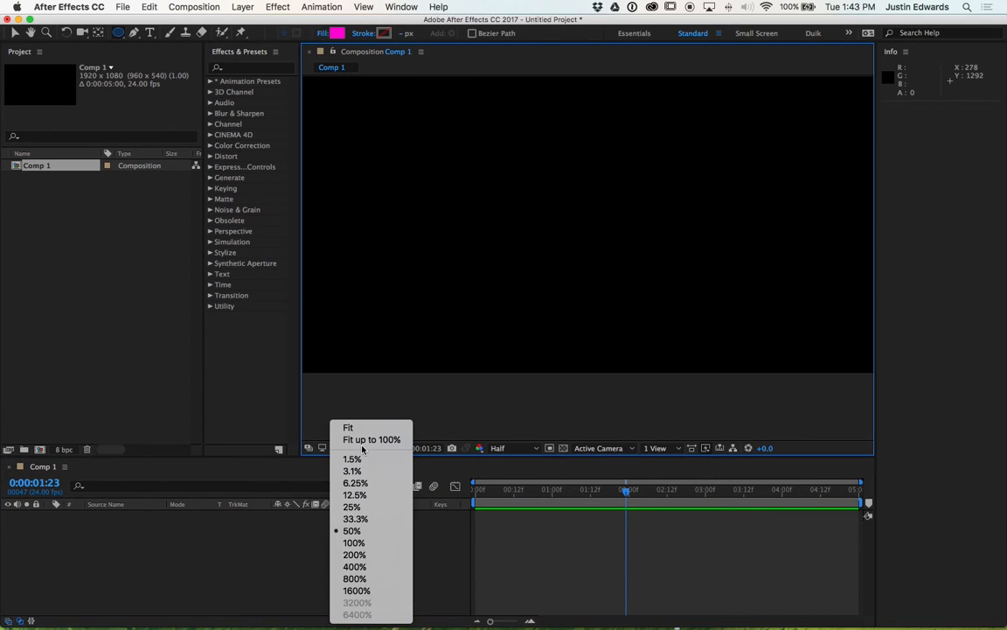
{"action": "left_click", "coordinate": [343, 422]}
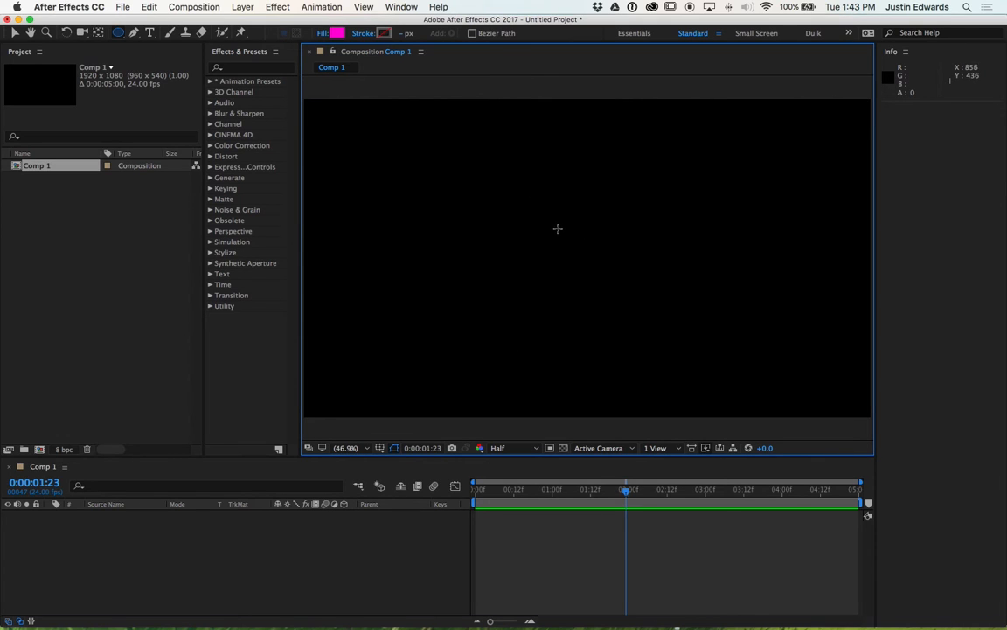
Draw a magenta circle about 250 px wide near the composition's centre and move its layer's anchor point to the circle's centre
{"action": "left_click_drag", "start_coordinate": [550, 227], "coordinate": [622, 278]}
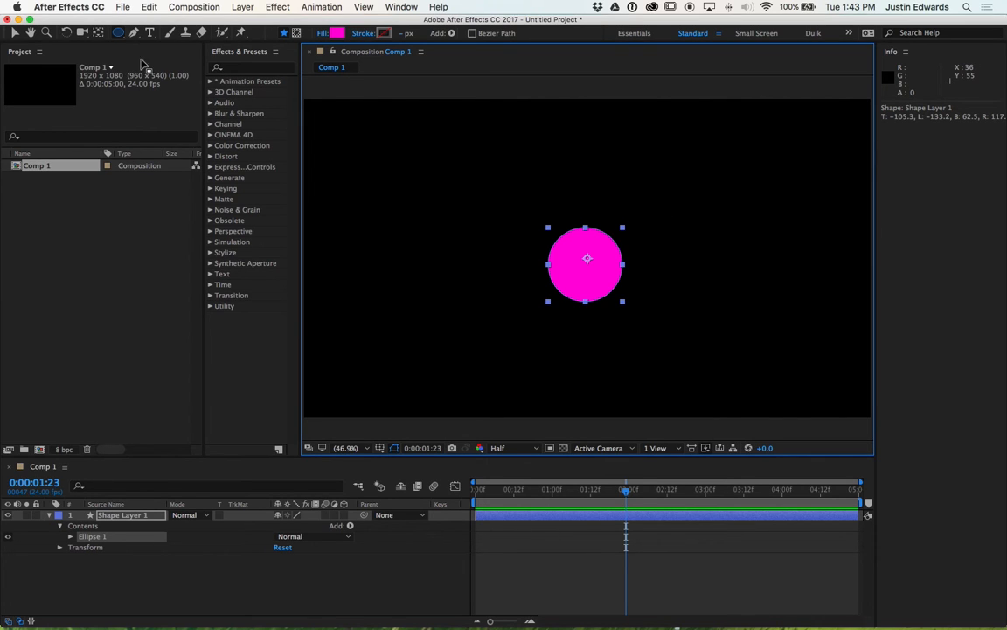
{"action": "left_click", "coordinate": [97, 33]}
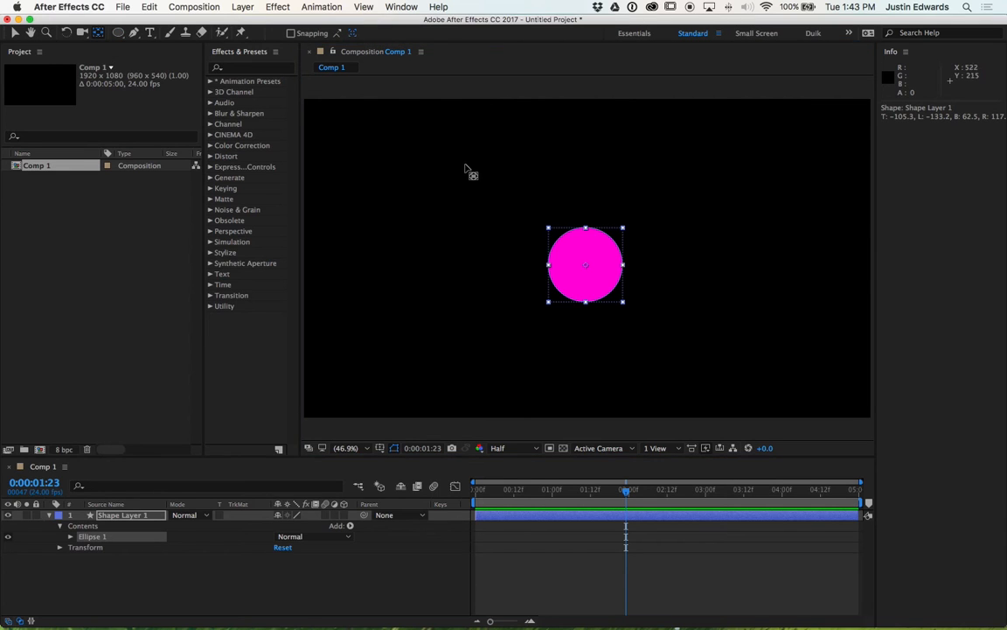
{"action": "left_click", "coordinate": [103, 517]}
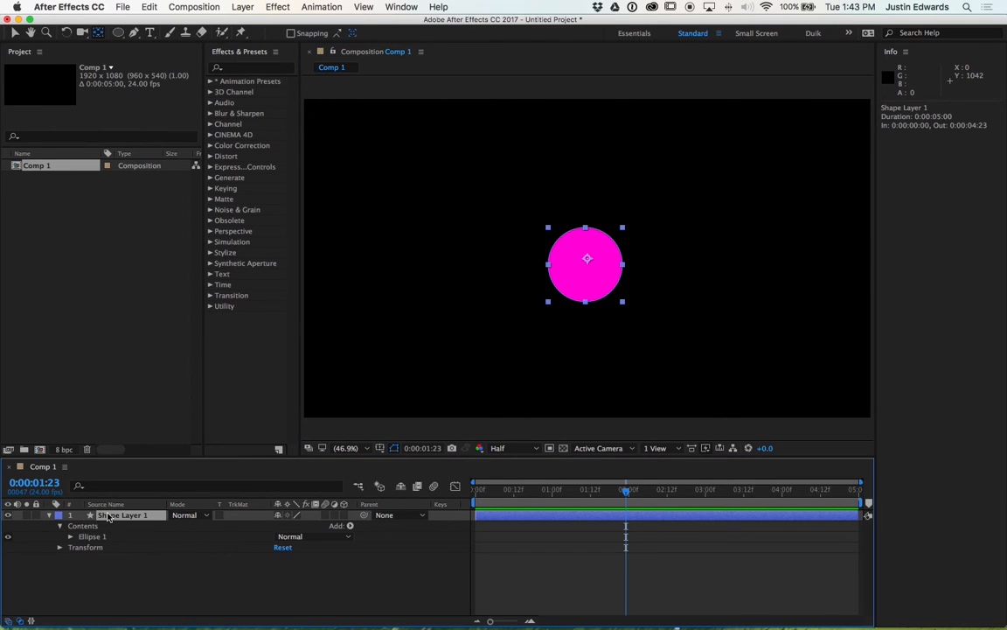
{"action": "left_click", "coordinate": [587, 260]}
{"action": "left_click_drag", "start_coordinate": [588, 260], "coordinate": [585, 264]}
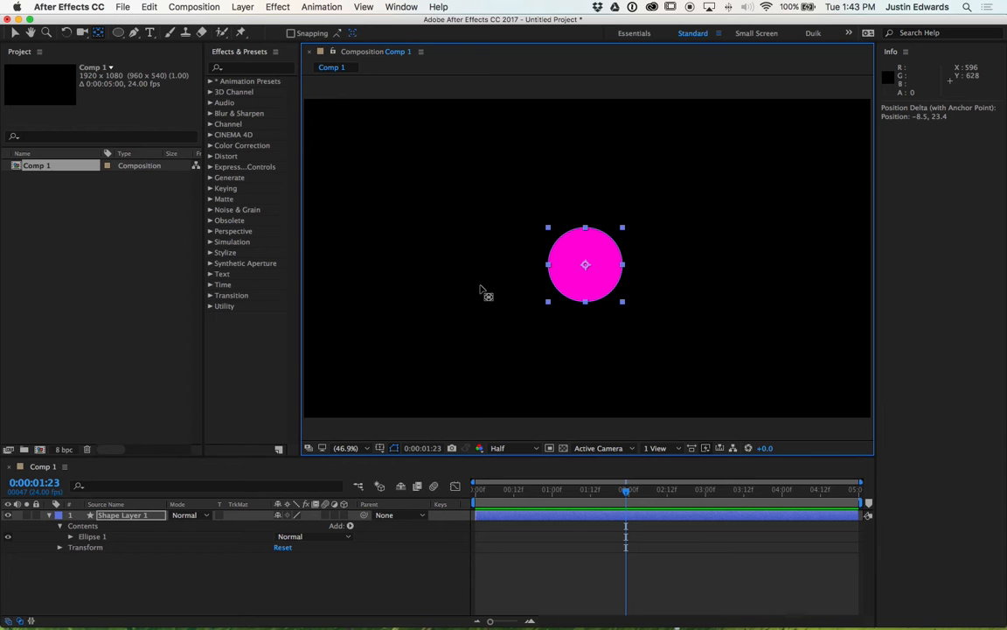
{"action": "left_click", "coordinate": [118, 32]}
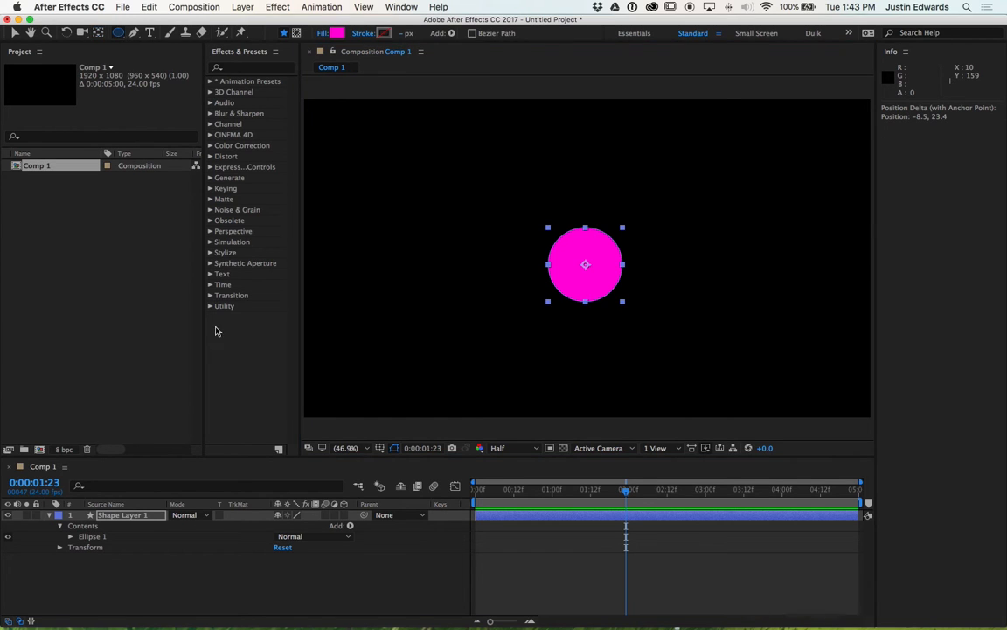
{"action": "left_click", "coordinate": [243, 578]}
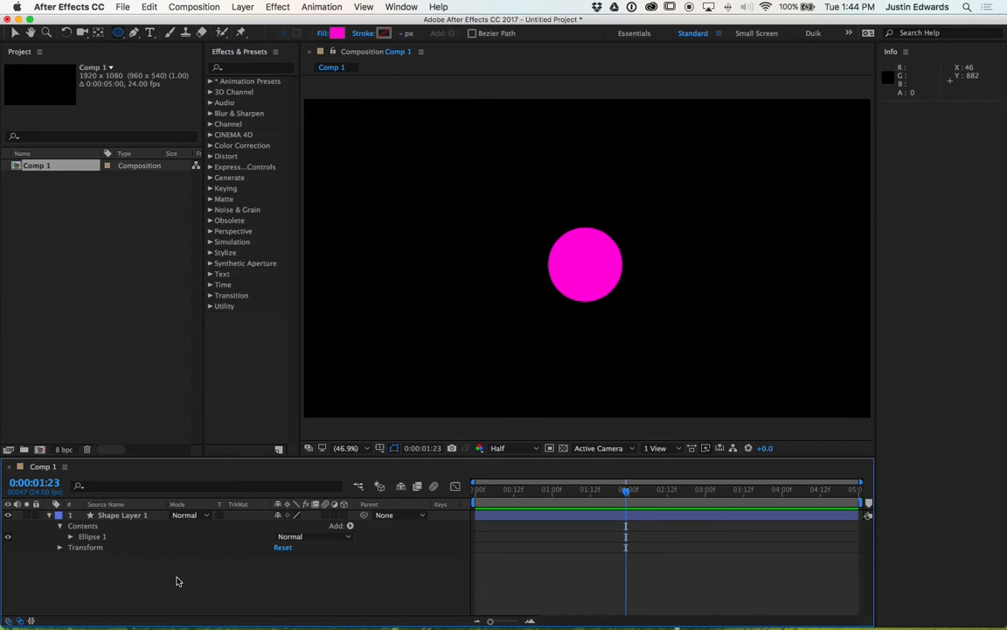
{"action": "left_click", "coordinate": [127, 515]}
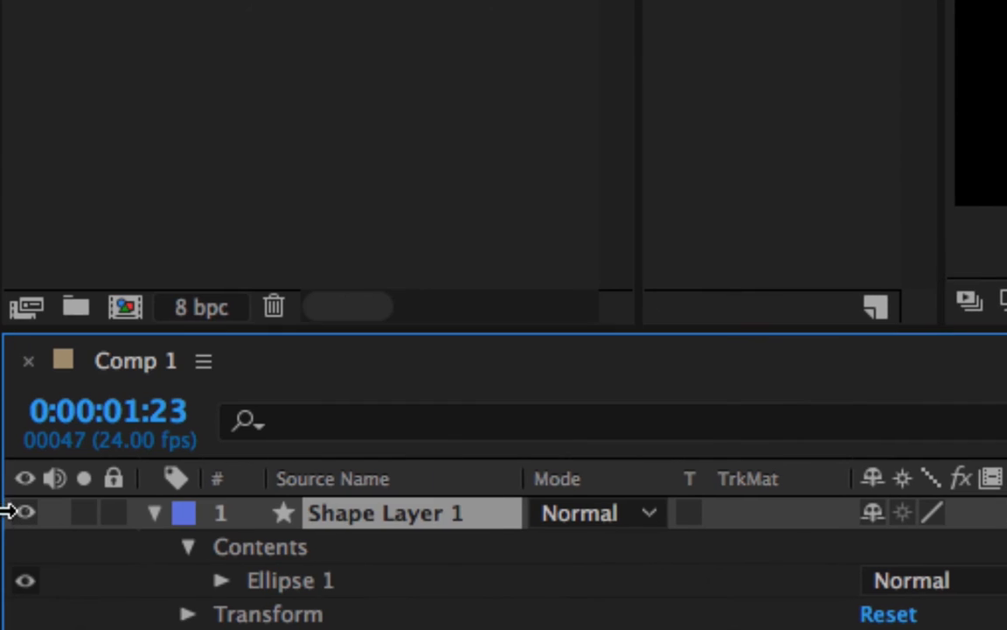
{"action": "right_click", "coordinate": [428, 514]}
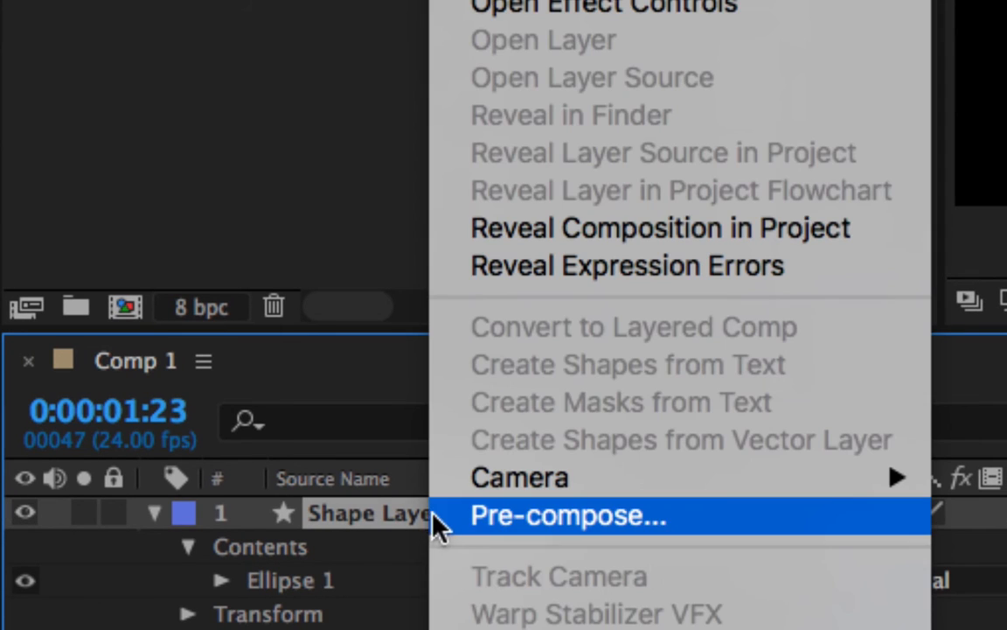
{"action": "left_click", "coordinate": [380, 509]}
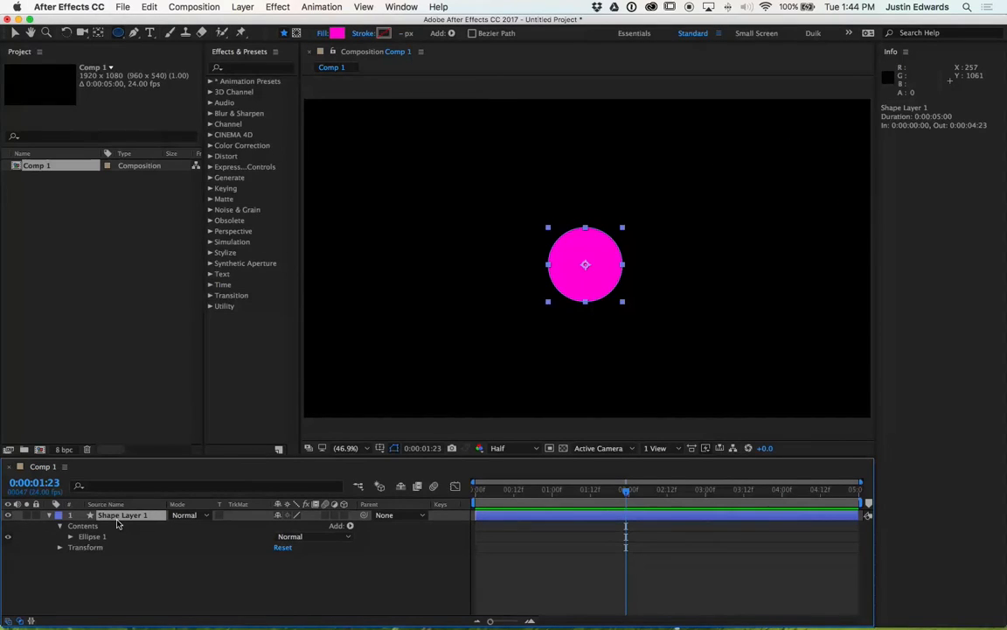
Select Ellipse 1 and activate the Selection tool, undoing the stray tiny ellipse drawn in Shape Layer 1
{"action": "left_click", "coordinate": [93, 535]}
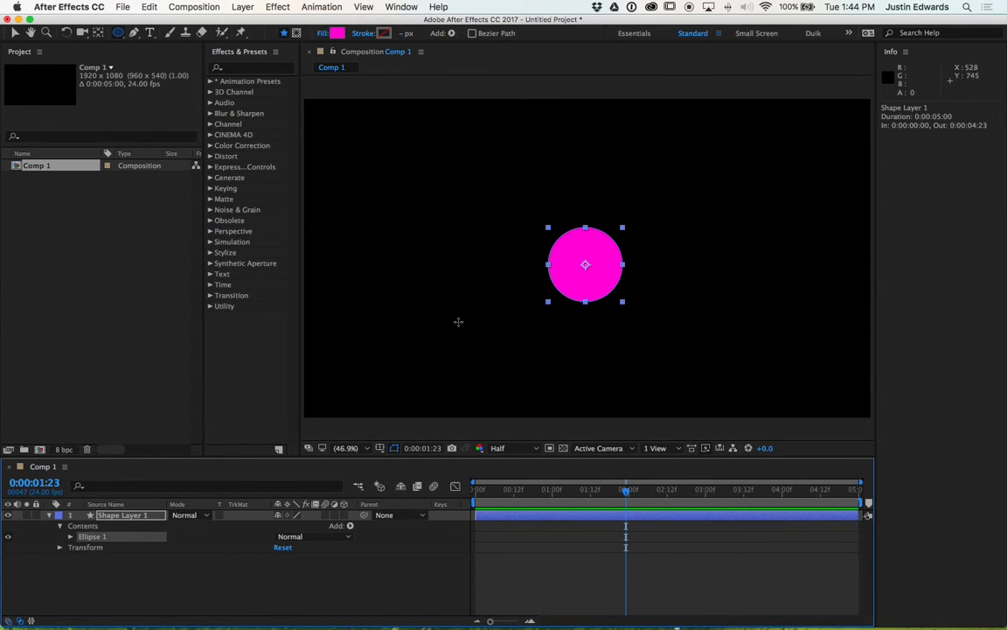
{"action": "left_click_drag", "start_coordinate": [429, 346], "coordinate": [432, 346]}
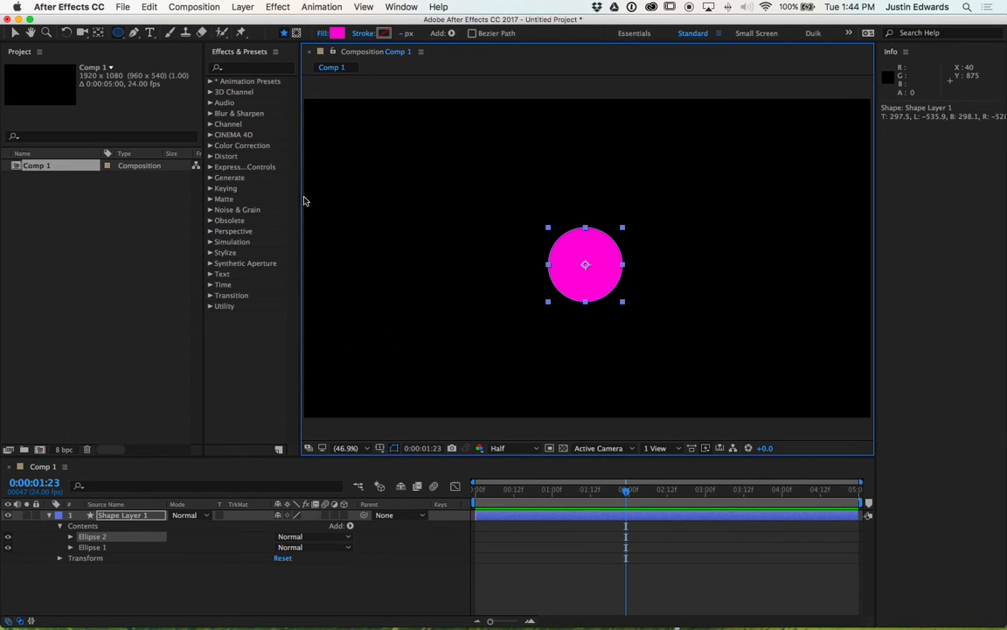
{"action": "key", "text": "super+z"}
{"action": "left_click", "coordinate": [15, 34]}
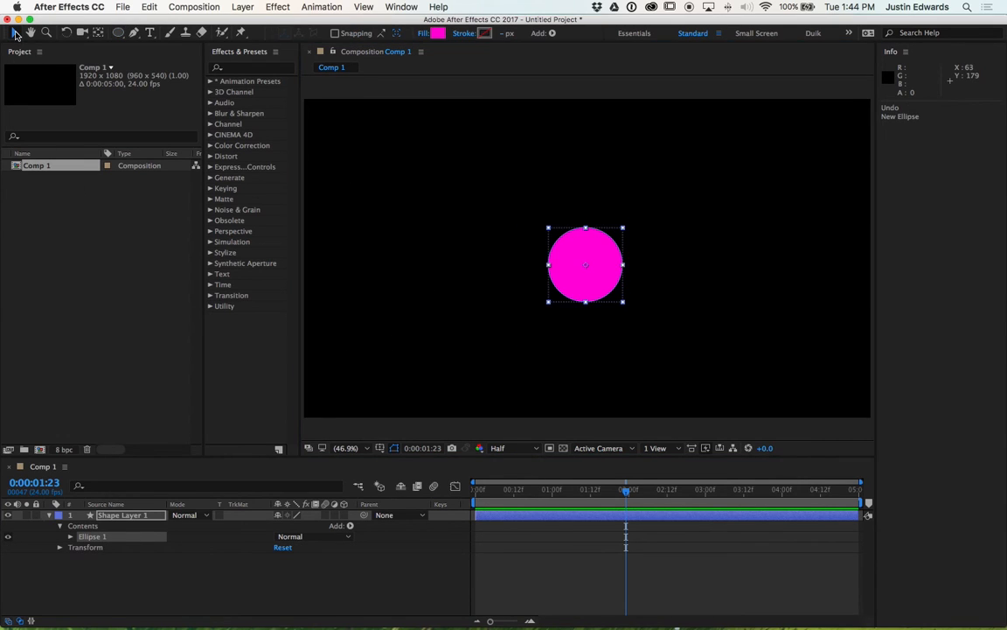
Draw a magenta circle about 90 px wide on its own shape layer, move it beside the large circle, and delete the layer
{"action": "left_click", "coordinate": [319, 579]}
{"action": "left_click", "coordinate": [437, 234]}
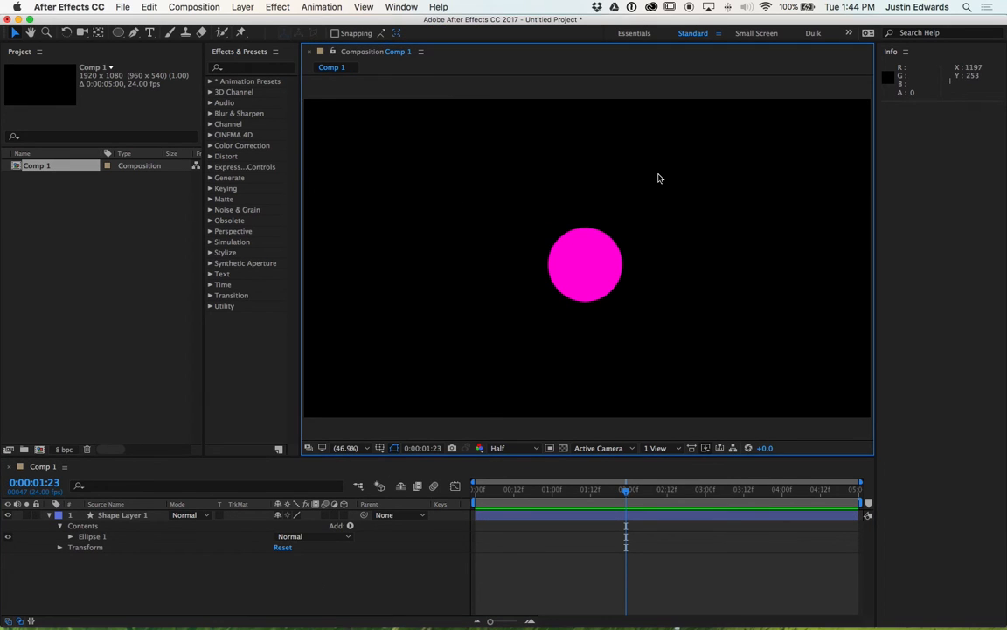
{"action": "left_click", "coordinate": [564, 271]}
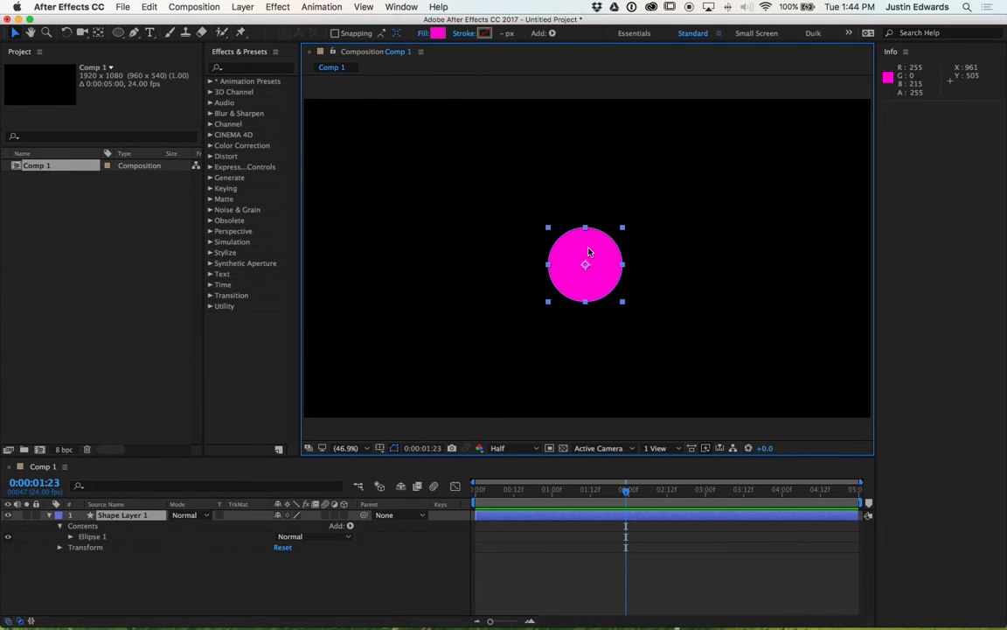
{"action": "left_click", "coordinate": [406, 215]}
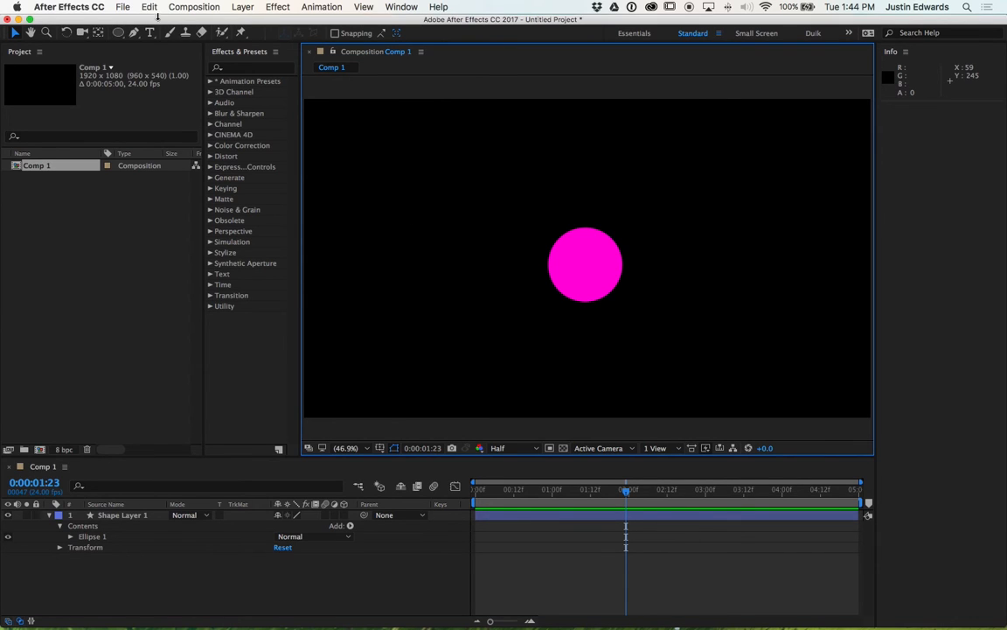
{"action": "left_click", "coordinate": [118, 33]}
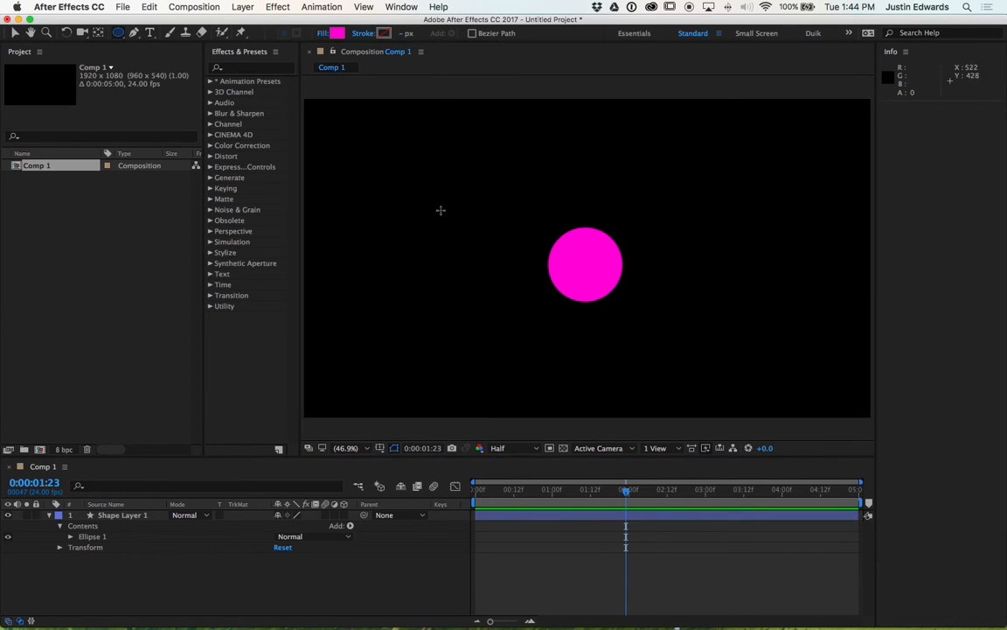
{"action": "left_click_drag", "start_coordinate": [418, 182], "coordinate": [448, 212]}
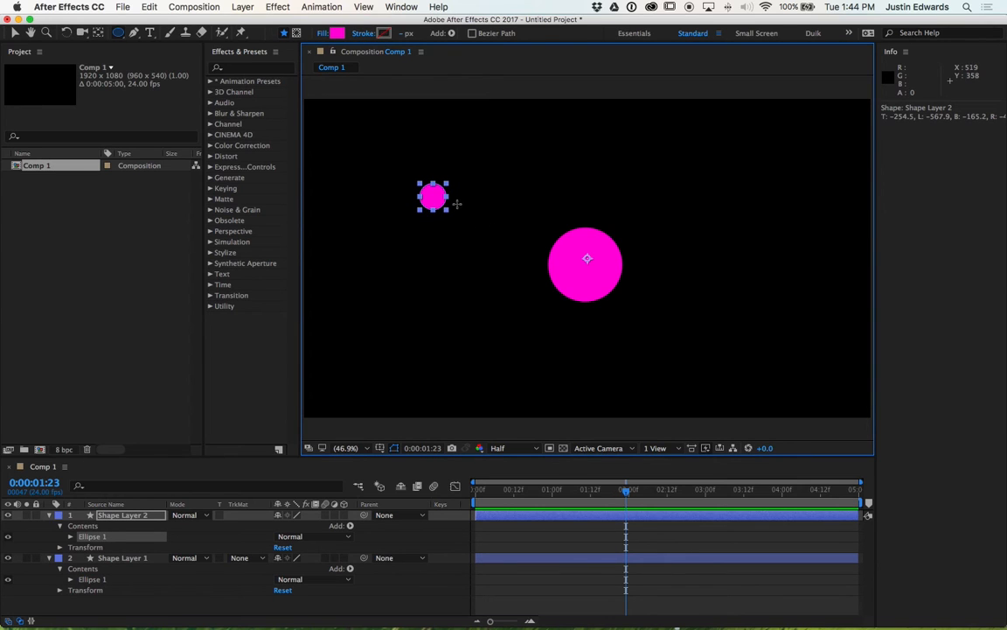
{"action": "key", "text": "v"}
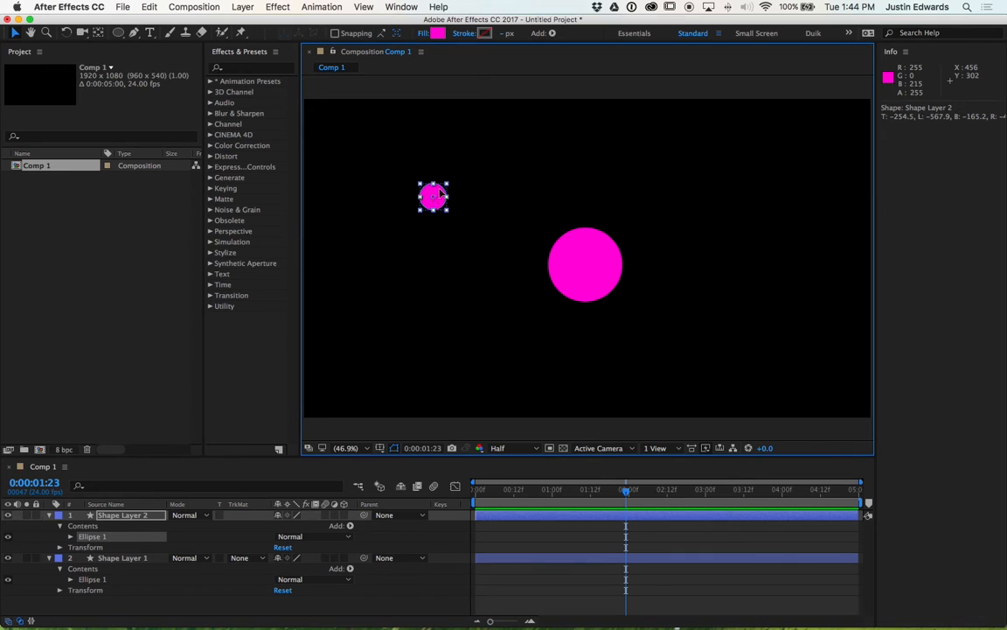
{"action": "left_click_drag", "start_coordinate": [441, 192], "coordinate": [685, 265]}
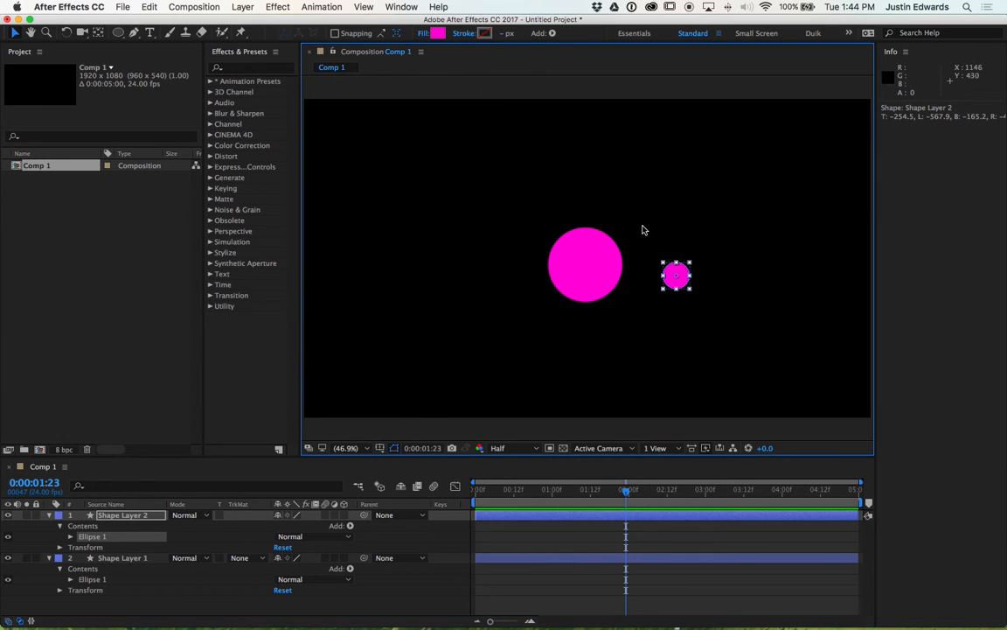
{"action": "key", "text": "Delete"}
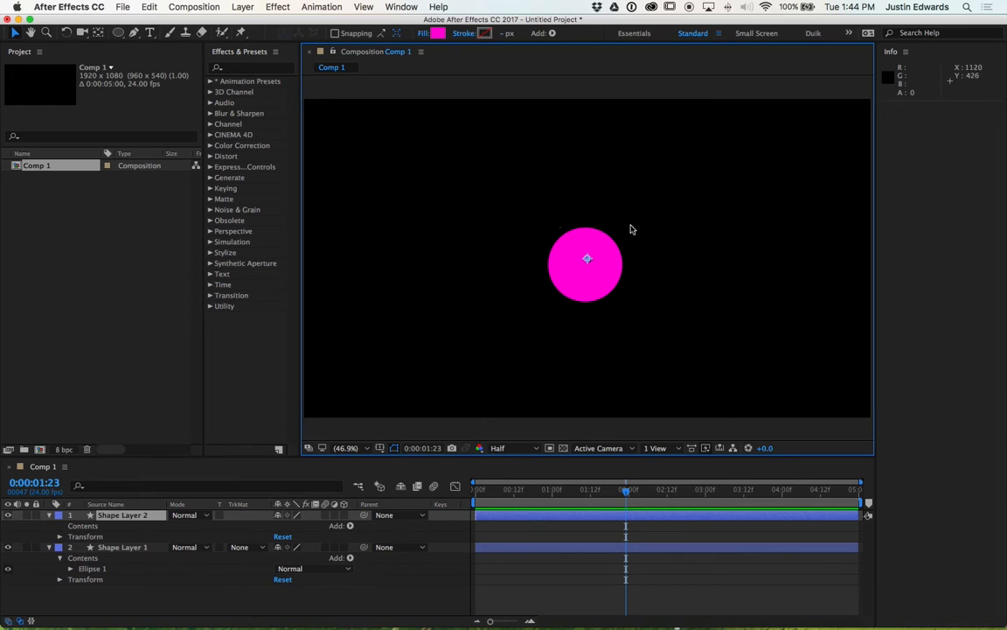
{"action": "key", "text": "Delete"}
Select Shape Layer 1 and change the large circle's fill to orange (FF7600)
{"action": "left_click", "coordinate": [120, 515]}
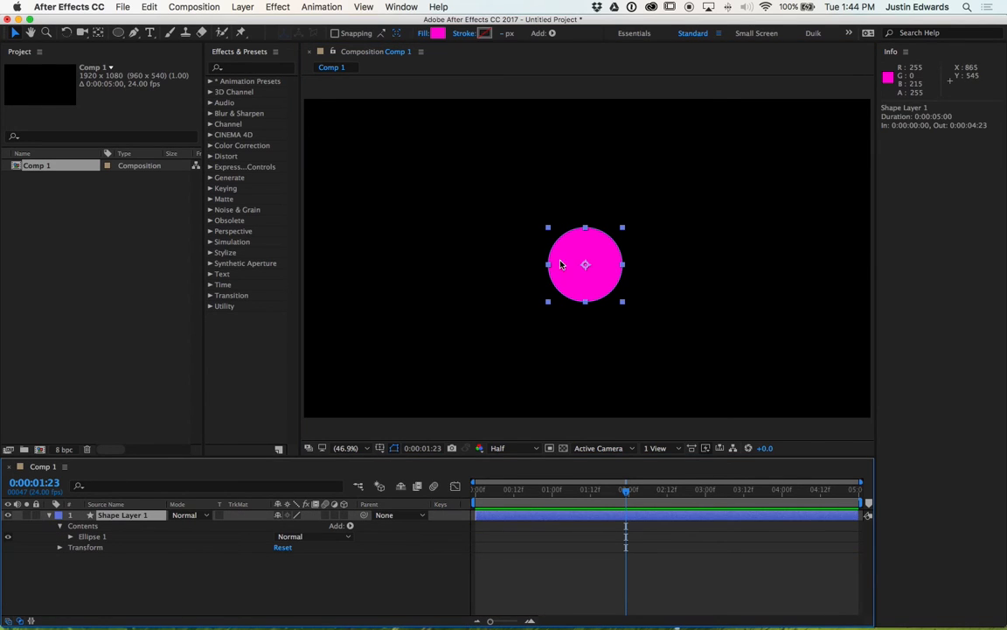
{"action": "left_click", "coordinate": [586, 247]}
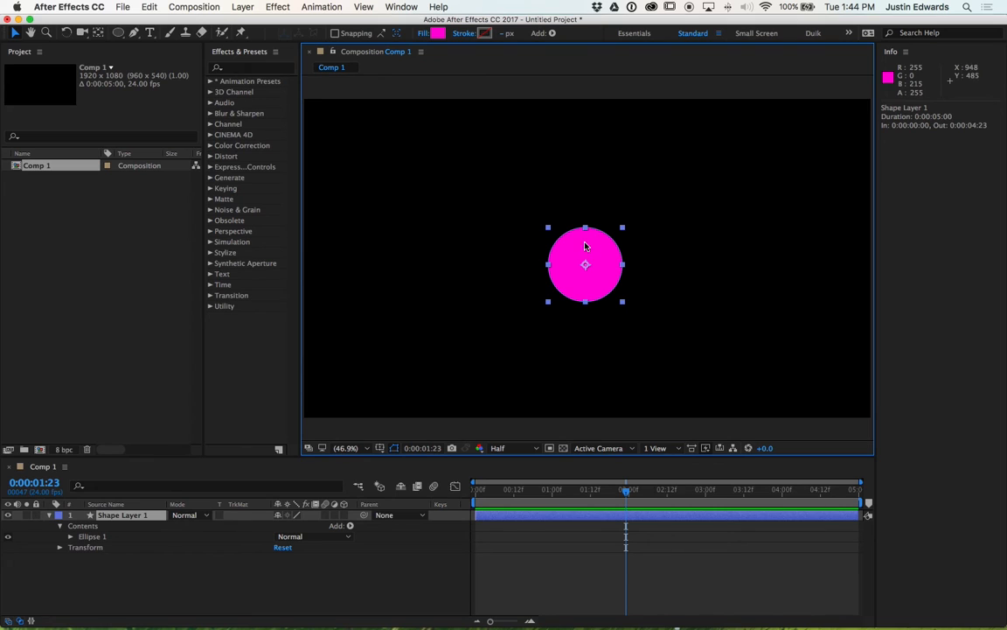
{"action": "left_click", "coordinate": [439, 33]}
{"action": "left_click_drag", "start_coordinate": [639, 289], "coordinate": [646, 393]}
{"action": "left_click", "coordinate": [742, 244]}
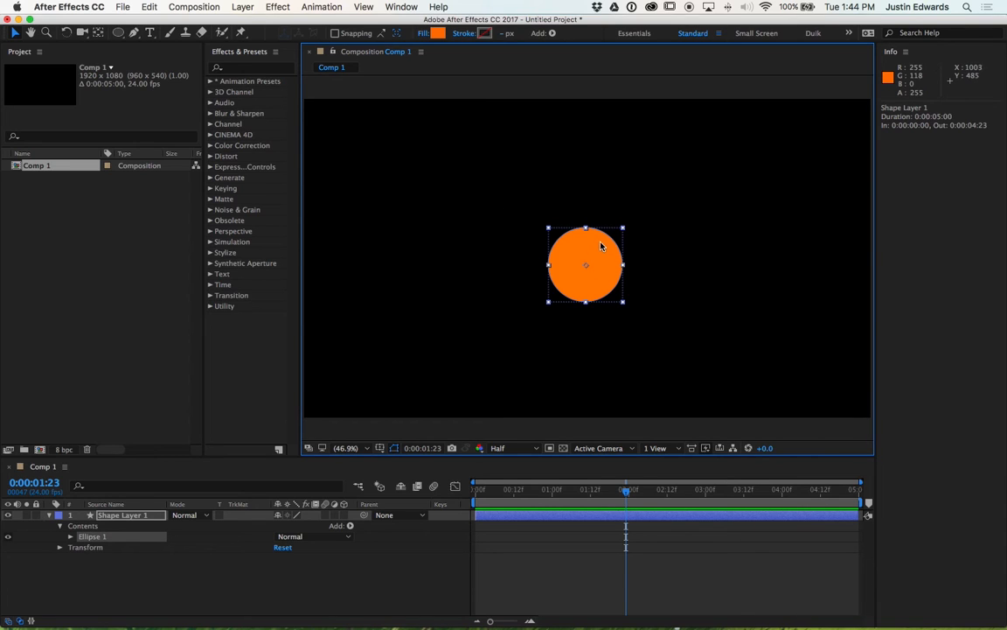
Draw a small orange circle on a new shape layer and move it to the right of the large circle, slightly below its centre
{"action": "left_click", "coordinate": [451, 188]}
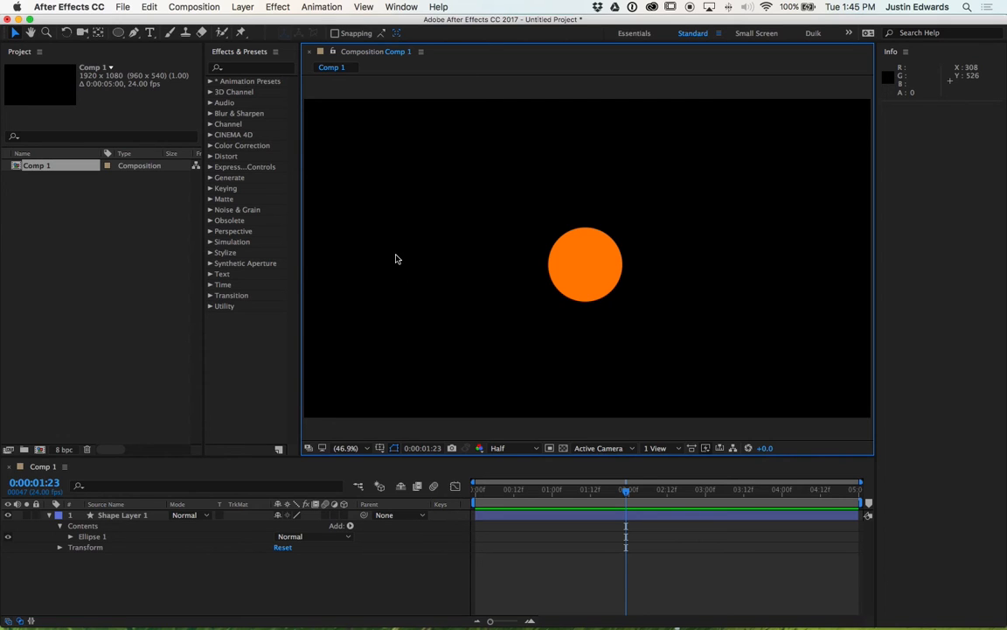
{"action": "left_click", "coordinate": [110, 31]}
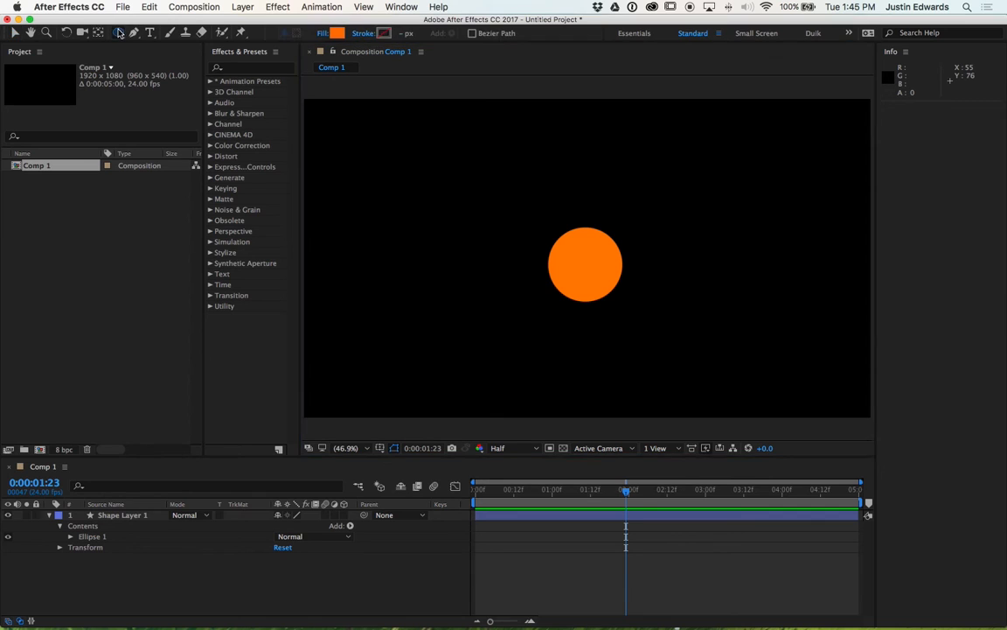
{"action": "left_click_drag", "start_coordinate": [464, 217], "coordinate": [486, 237]}
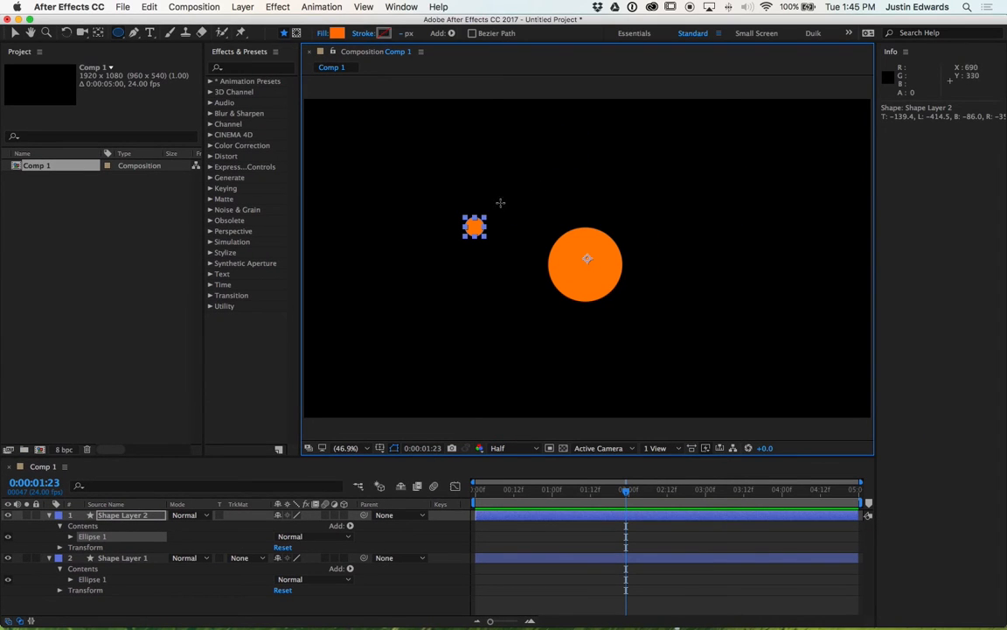
{"action": "left_click", "coordinate": [15, 32]}
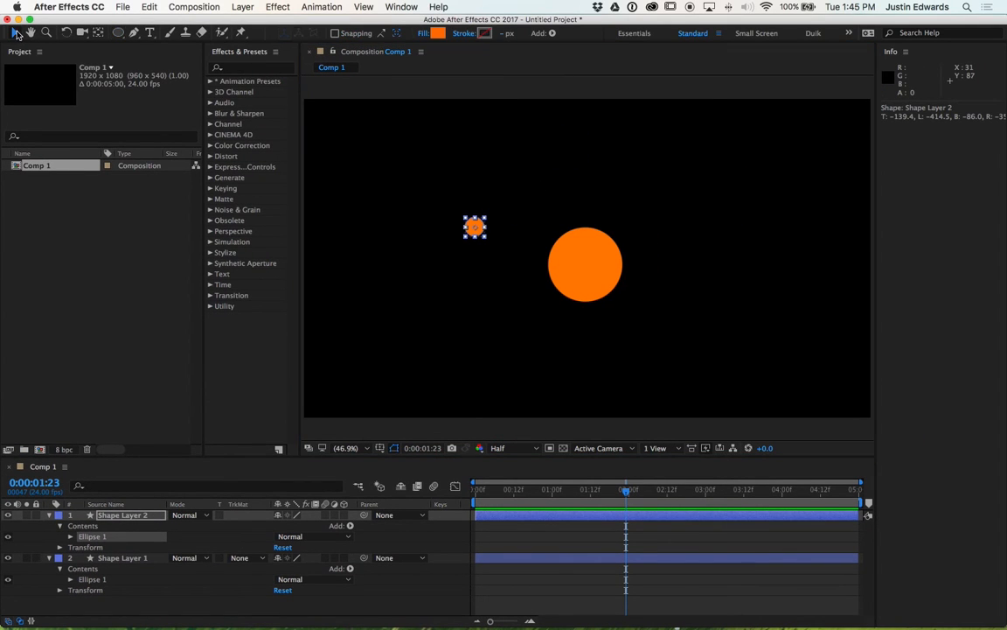
{"action": "left_click_drag", "start_coordinate": [475, 223], "coordinate": [666, 277]}
Set the small circle's fill colour to bright blue (00A3FF)
{"action": "left_click", "coordinate": [438, 32]}
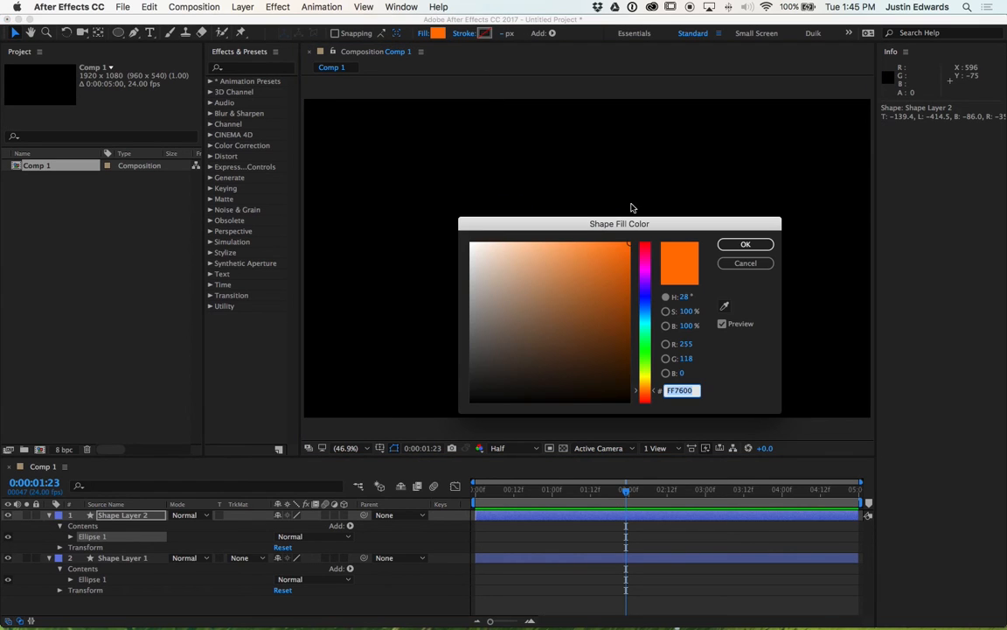
{"action": "left_click", "coordinate": [648, 295]}
{"action": "left_click", "coordinate": [605, 243]}
{"action": "left_click", "coordinate": [746, 244]}
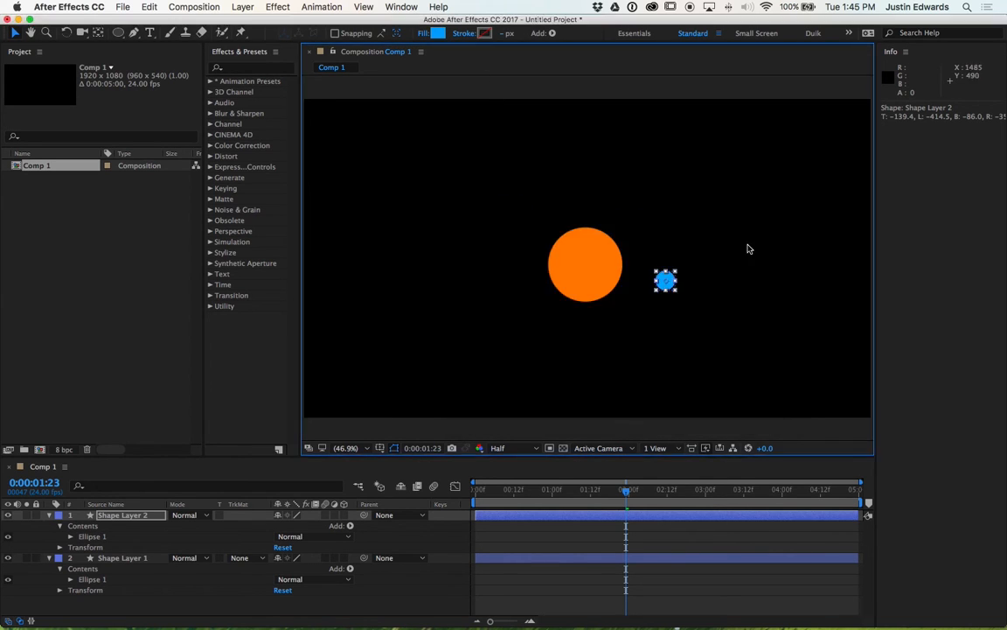
Select Shape Layer 2 in the composition and change the small circle's fill to pure red
{"action": "left_click", "coordinate": [664, 320]}
{"action": "left_click", "coordinate": [679, 281]}
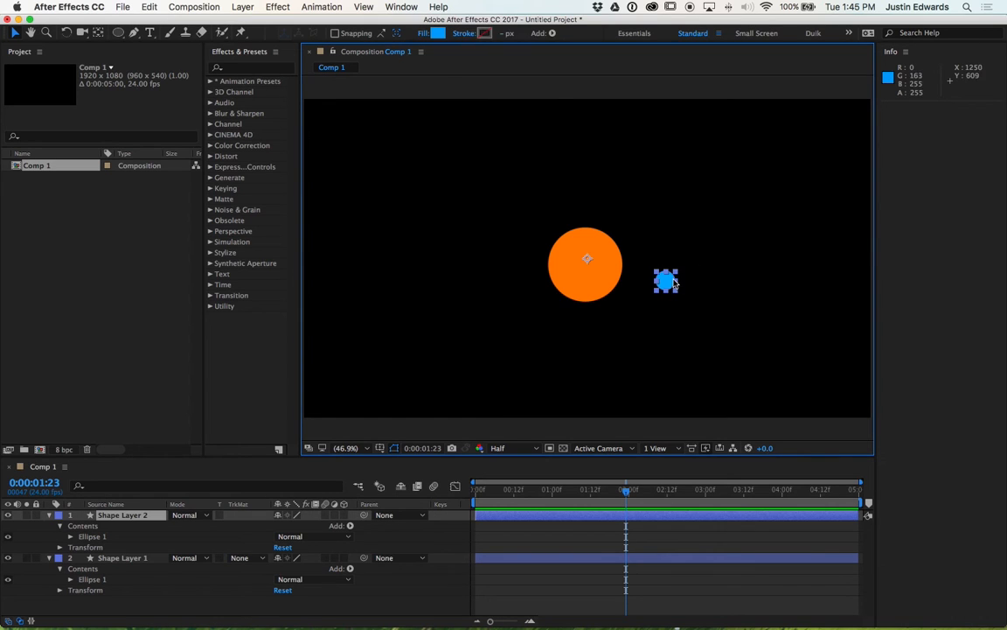
{"action": "left_click", "coordinate": [437, 33]}
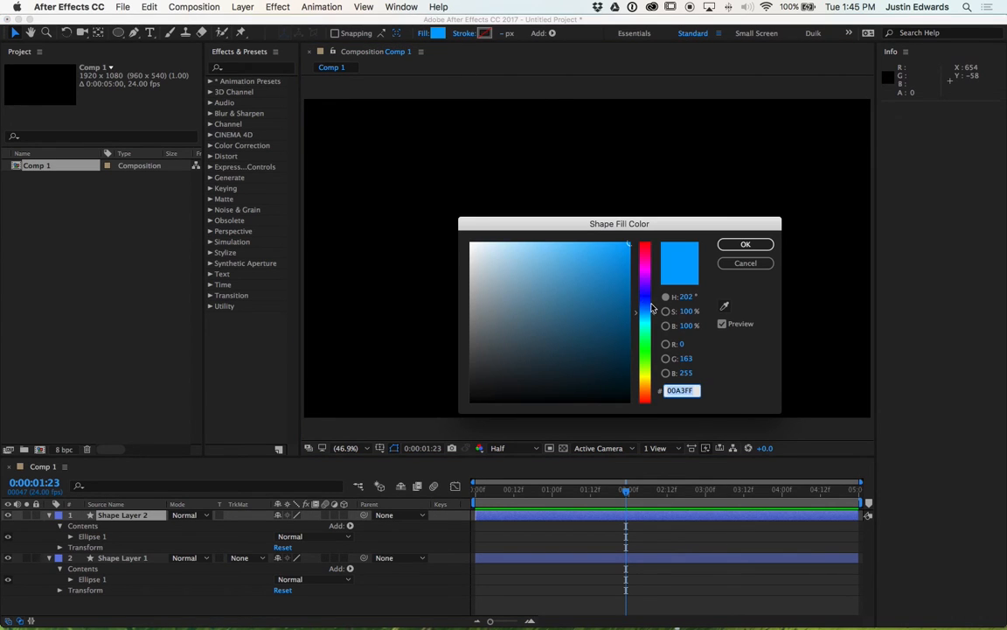
{"action": "left_click", "coordinate": [645, 246]}
{"action": "left_click", "coordinate": [745, 244]}
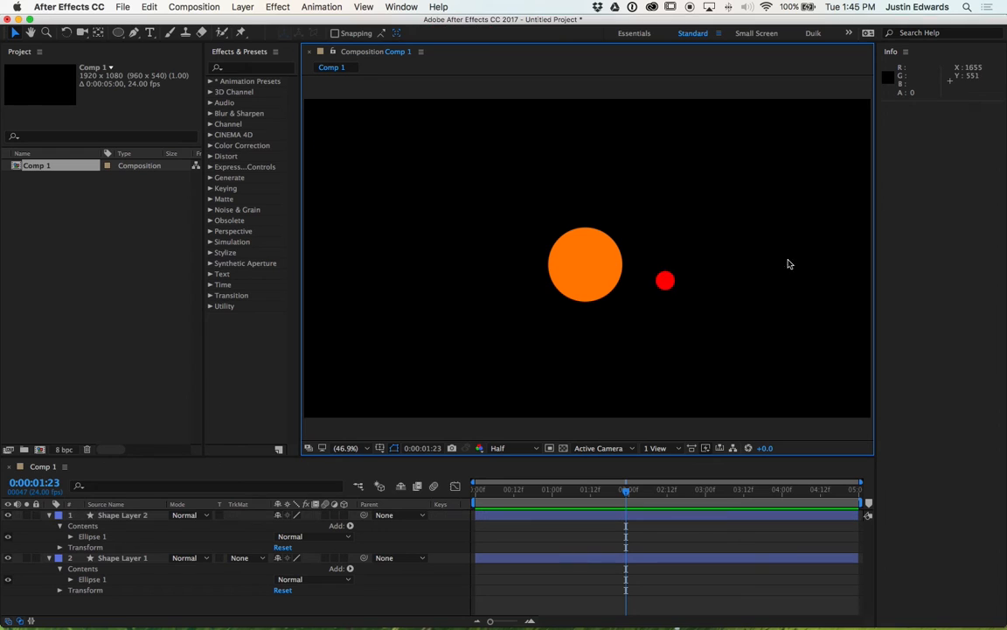
Move Shape Layer 2's anchor point to the centre of the small red circle with the Pan Behind tool, undoing the stray layer move
{"action": "left_click_drag", "start_coordinate": [663, 282], "coordinate": [573, 306]}
{"action": "key", "text": "super+z"}
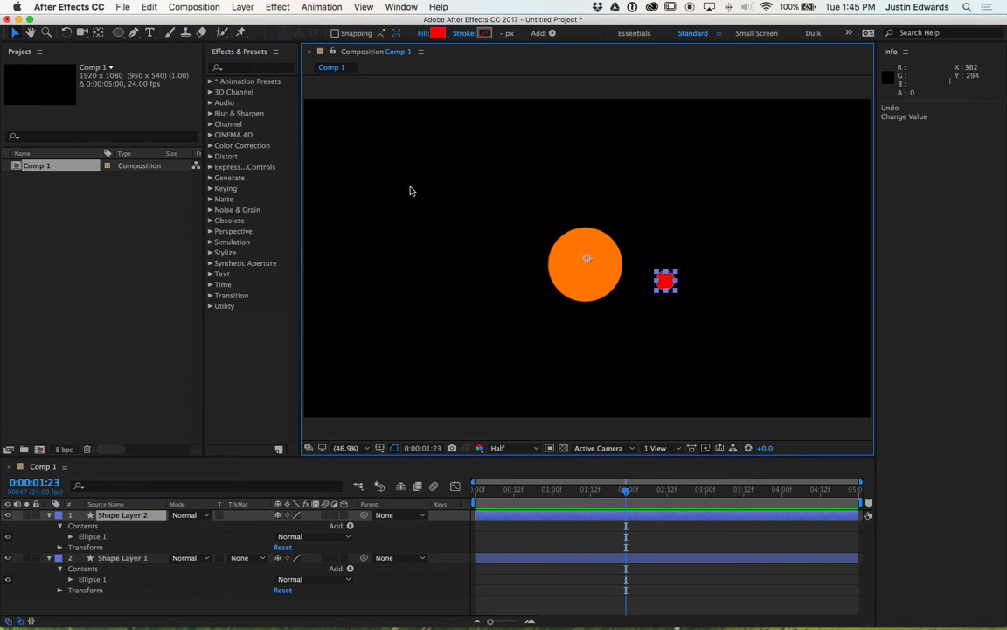
{"action": "left_click", "coordinate": [98, 31]}
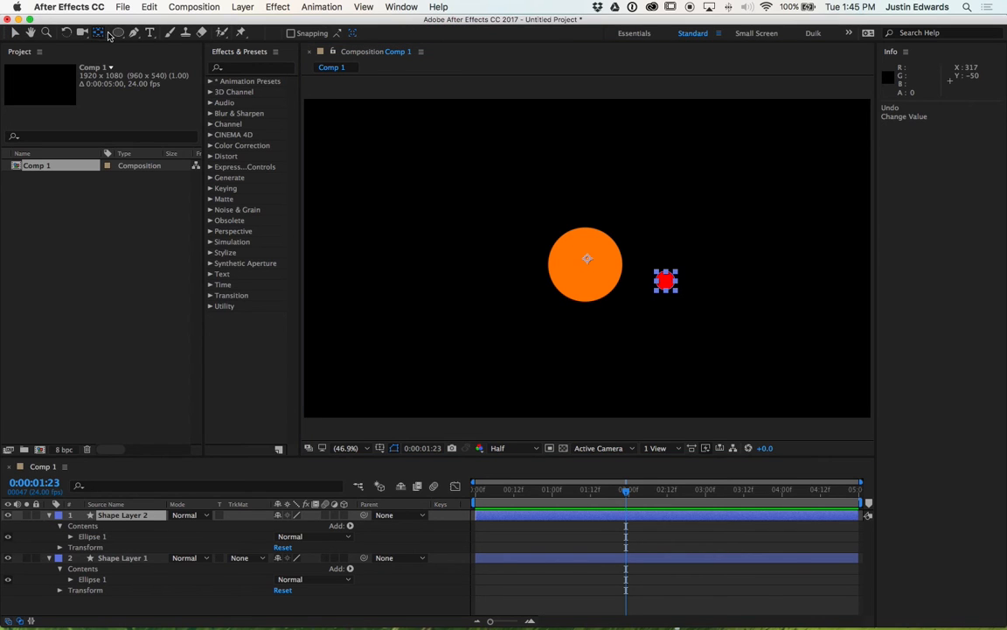
{"action": "left_click_drag", "start_coordinate": [587, 260], "coordinate": [665, 280]}
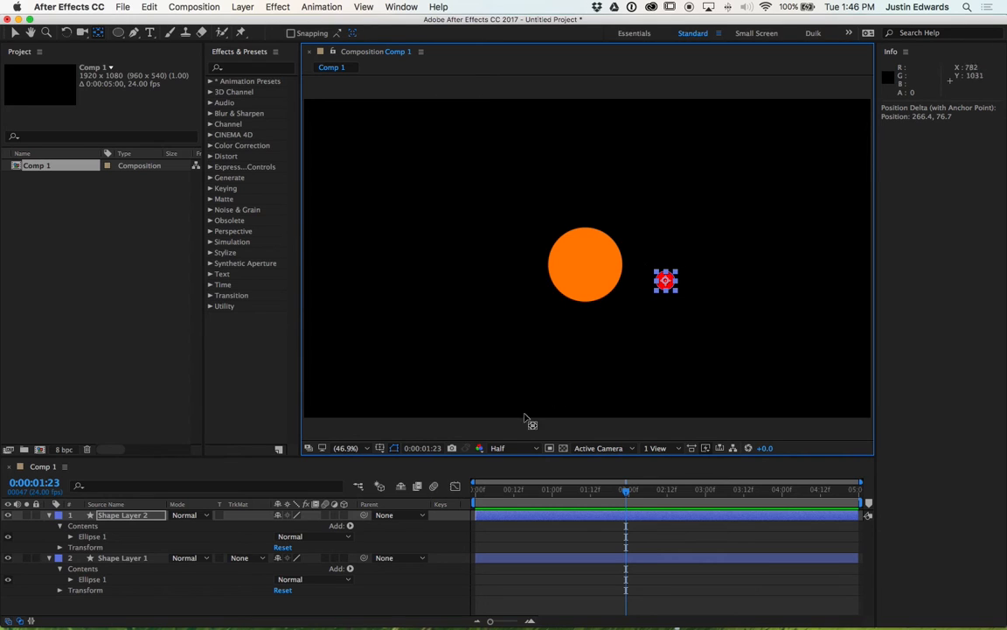
Undo the stray anchor point displacement on the small red circle and move the whole circle slightly lower
{"action": "left_click", "coordinate": [171, 605]}
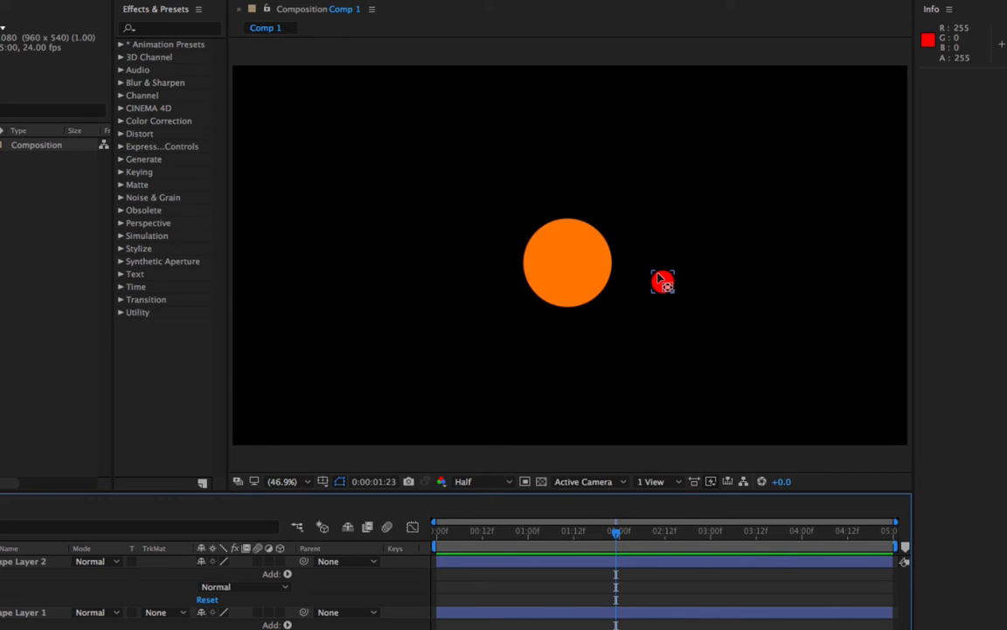
{"action": "mouse_move", "coordinate": [662, 280]}
{"action": "left_mouse_down"}
{"action": "mouse_move", "coordinate": [670, 232]}
{"action": "mouse_move", "coordinate": [678, 282]}
{"action": "left_mouse_up"}
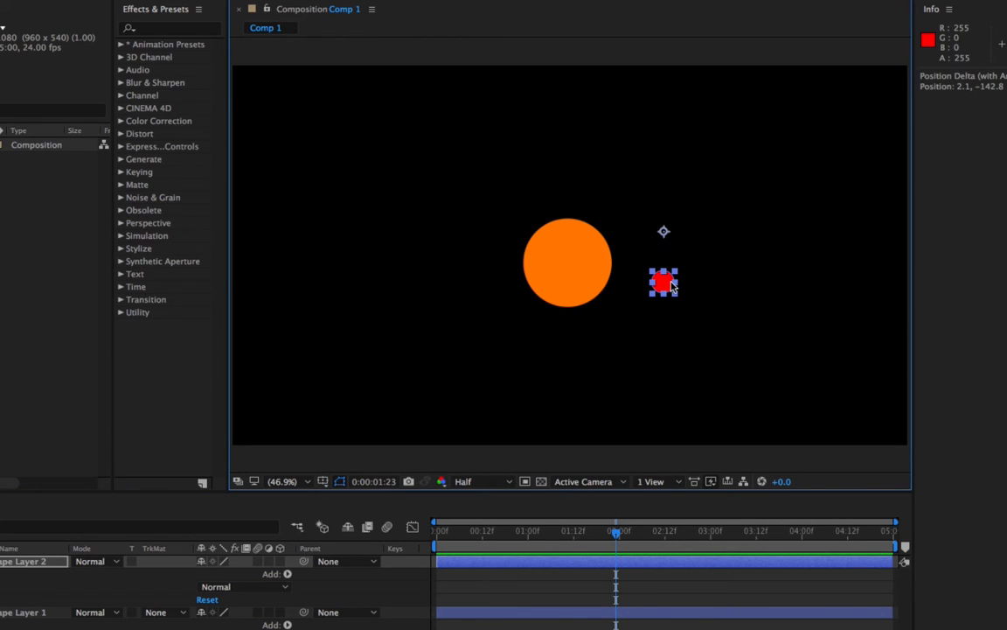
{"action": "key", "text": "super+z"}
{"action": "left_click", "coordinate": [678, 286]}
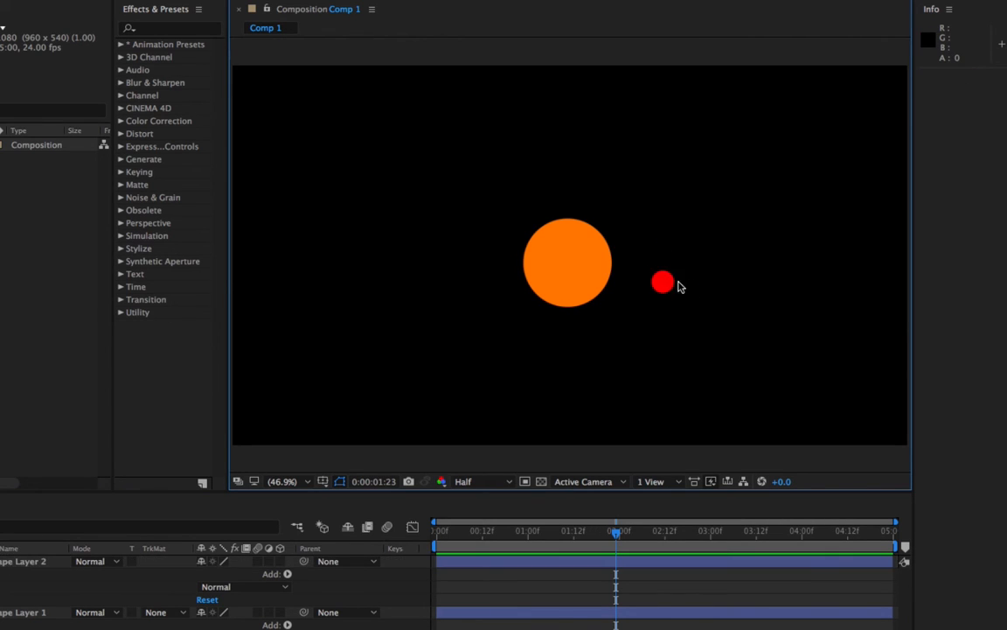
{"action": "left_click_drag", "start_coordinate": [665, 279], "coordinate": [662, 303]}
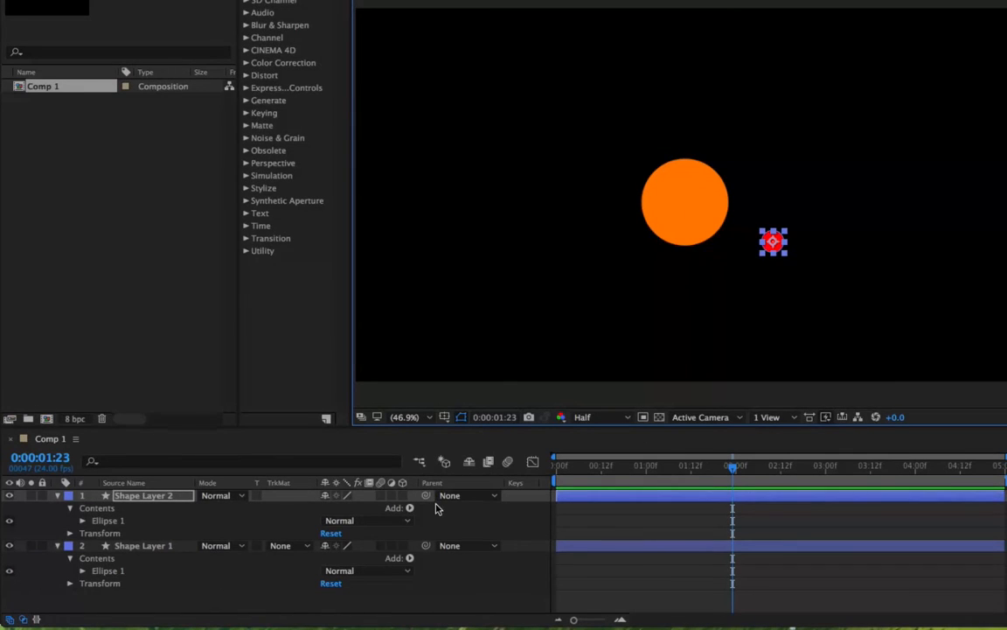
Rename Shape Layer 2, the small red circle, as Mercury
{"action": "left_click", "coordinate": [149, 497]}
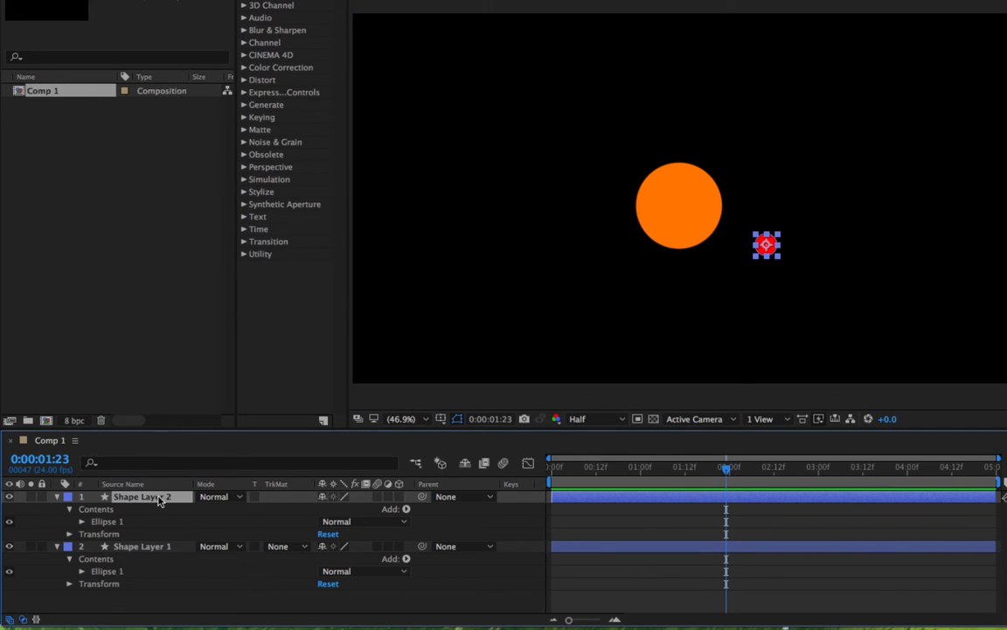
{"action": "right_click", "coordinate": [158, 500]}
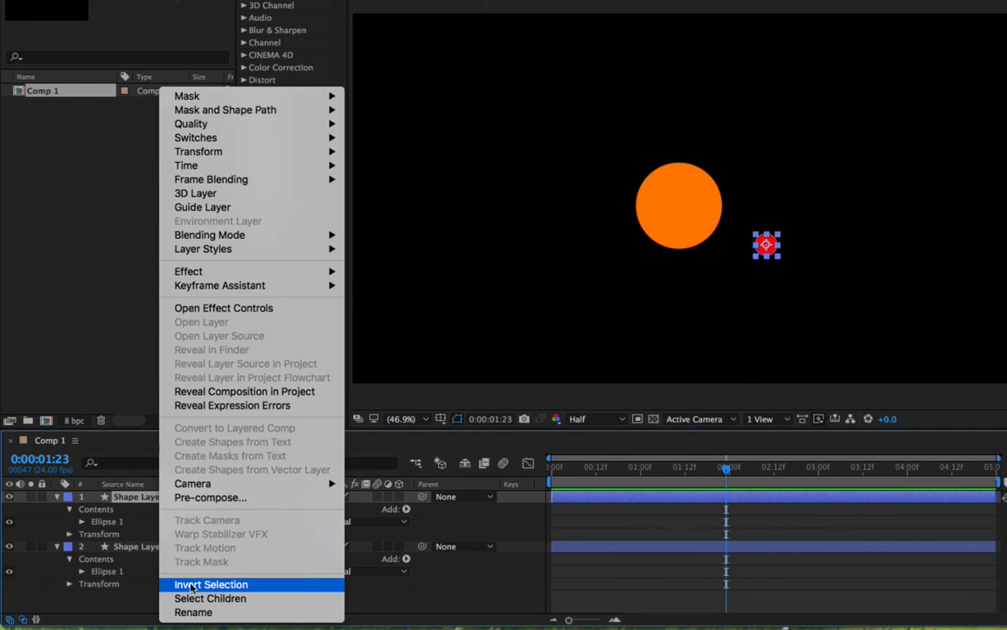
{"action": "left_click", "coordinate": [193, 612]}
{"action": "type", "text": "Merc"}
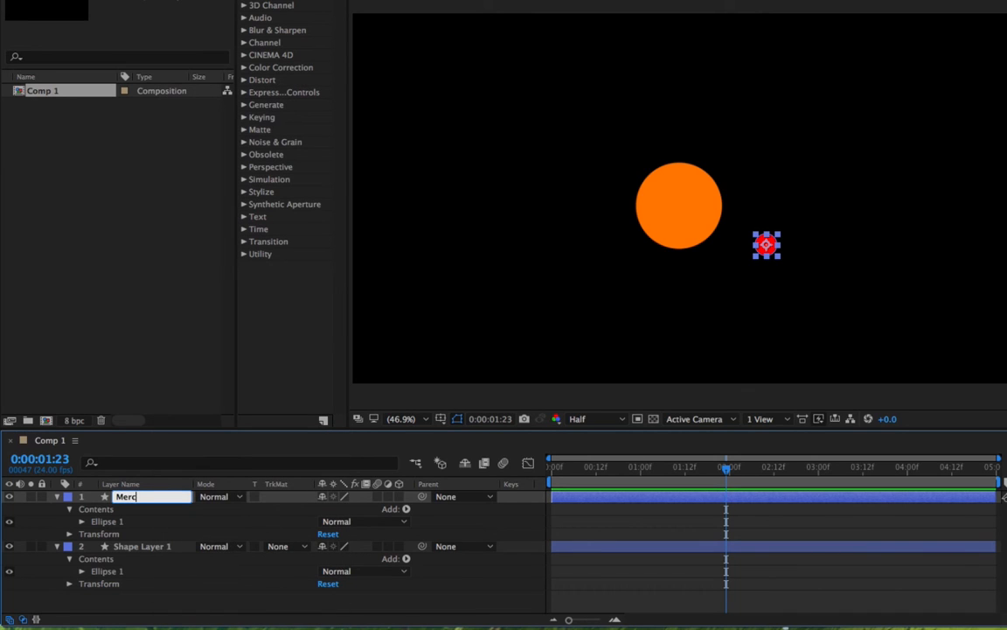
{"action": "type", "text": "ury"}
{"action": "key", "text": "Return"}
Rename Shape Layer 1, the large orange circle, as Sun
{"action": "left_click", "coordinate": [157, 546]}
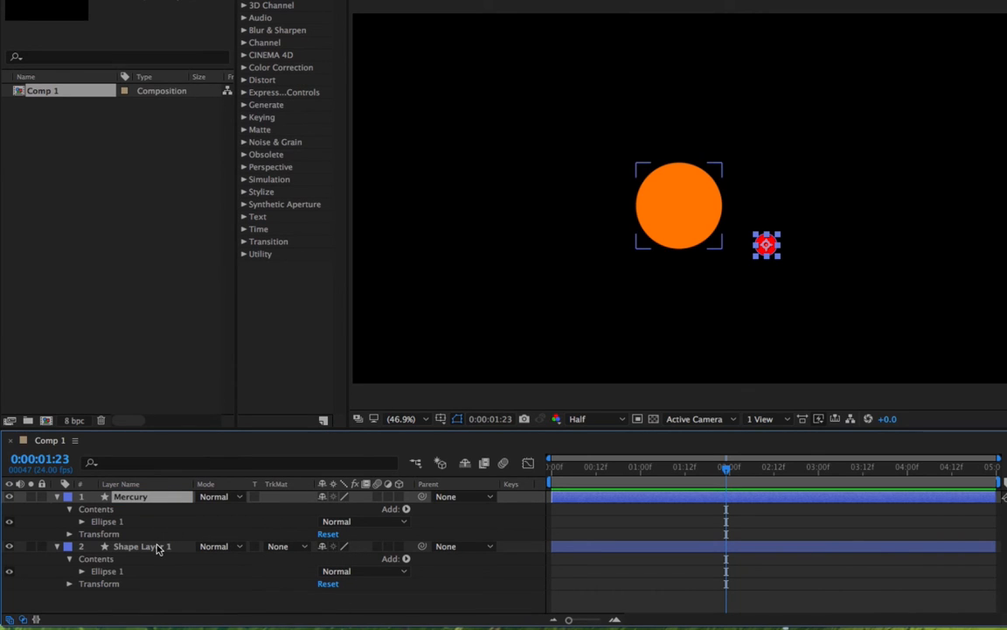
{"action": "key", "text": "Return"}
{"action": "type", "text": "Sun"}
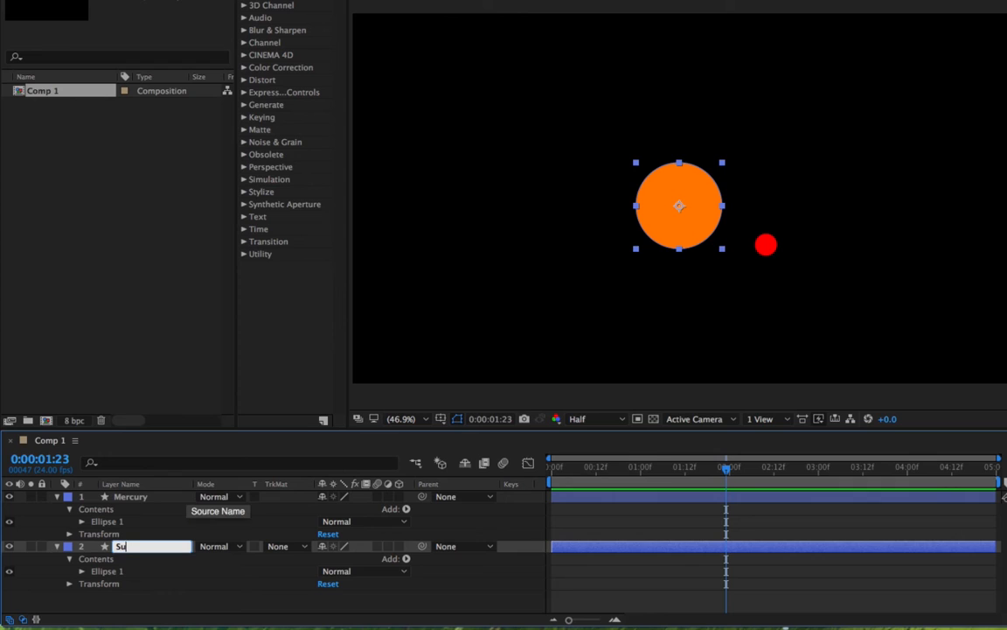
{"action": "key", "text": "Return"}
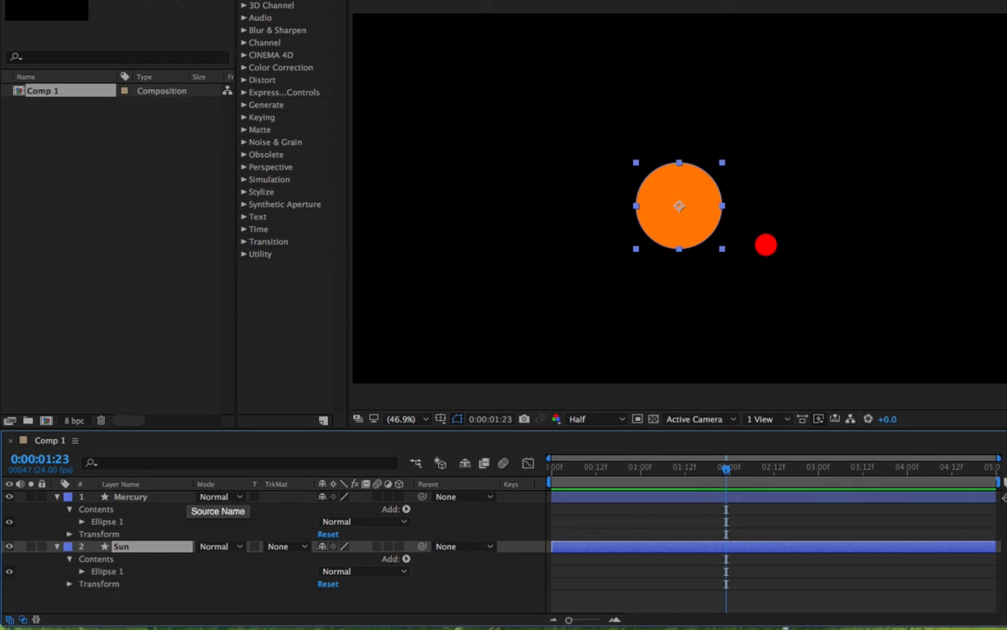
{"action": "left_click", "coordinate": [132, 498]}
{"action": "key", "text": "Return"}
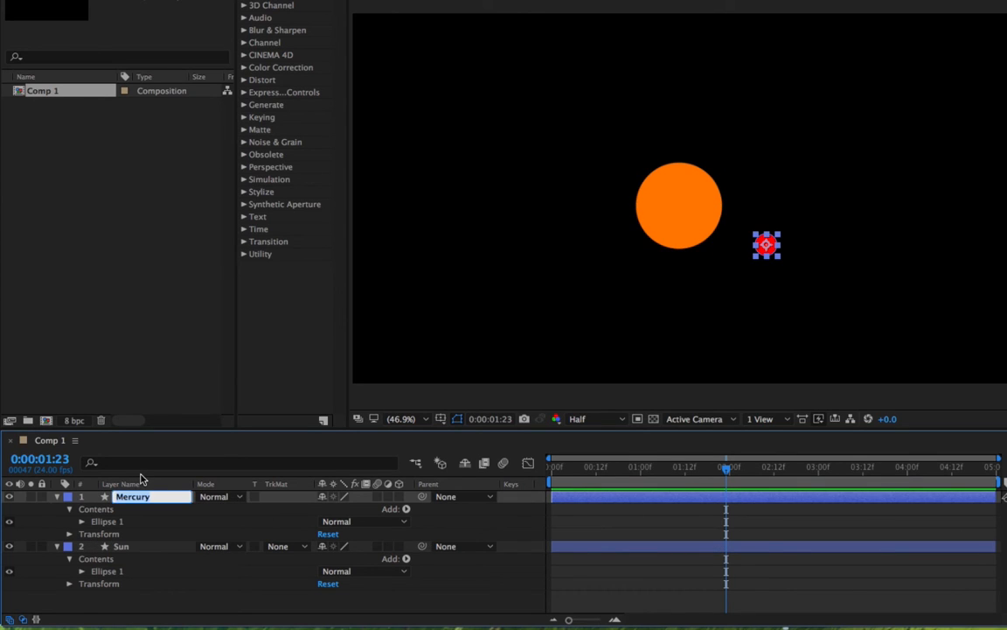
{"action": "key", "text": "Return"}
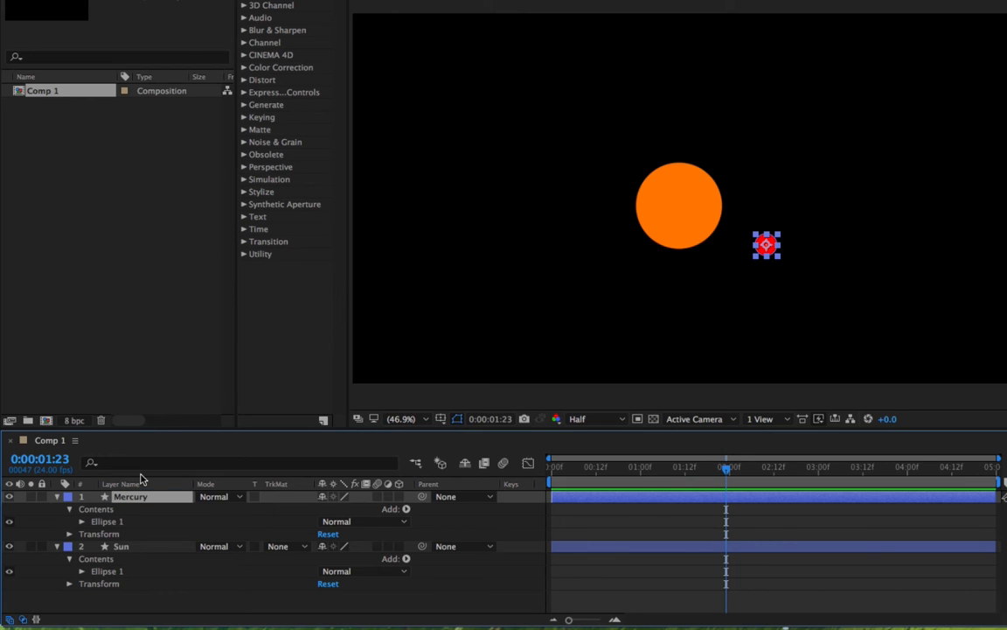
Parent the Mercury layer to the Sun layer, trying both the parent list and the pick whip
{"action": "left_click", "coordinate": [147, 547]}
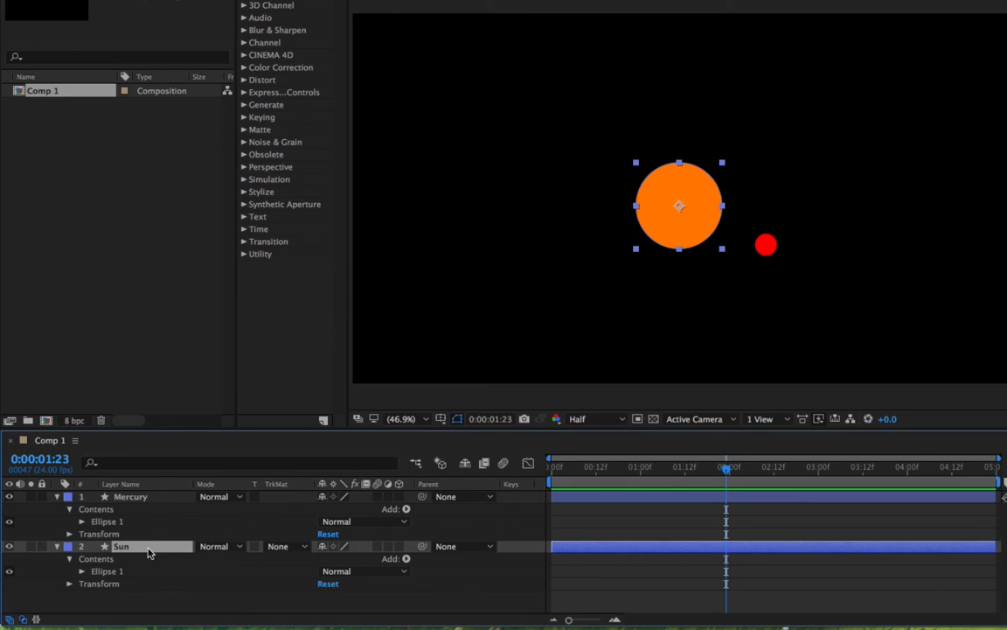
{"action": "left_click", "coordinate": [147, 497]}
{"action": "left_click", "coordinate": [451, 513]}
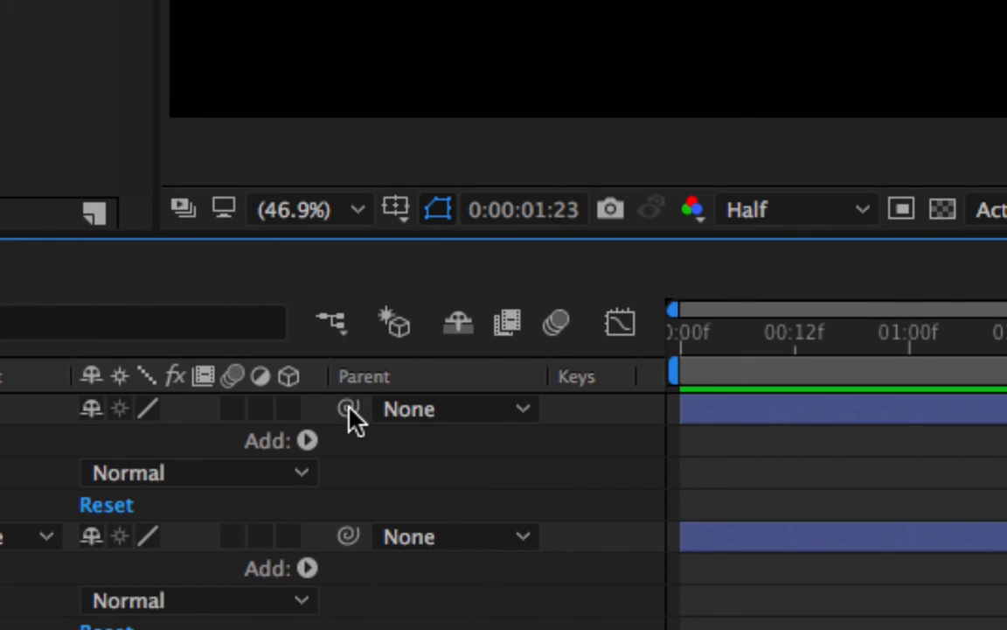
{"action": "left_click", "coordinate": [523, 409]}
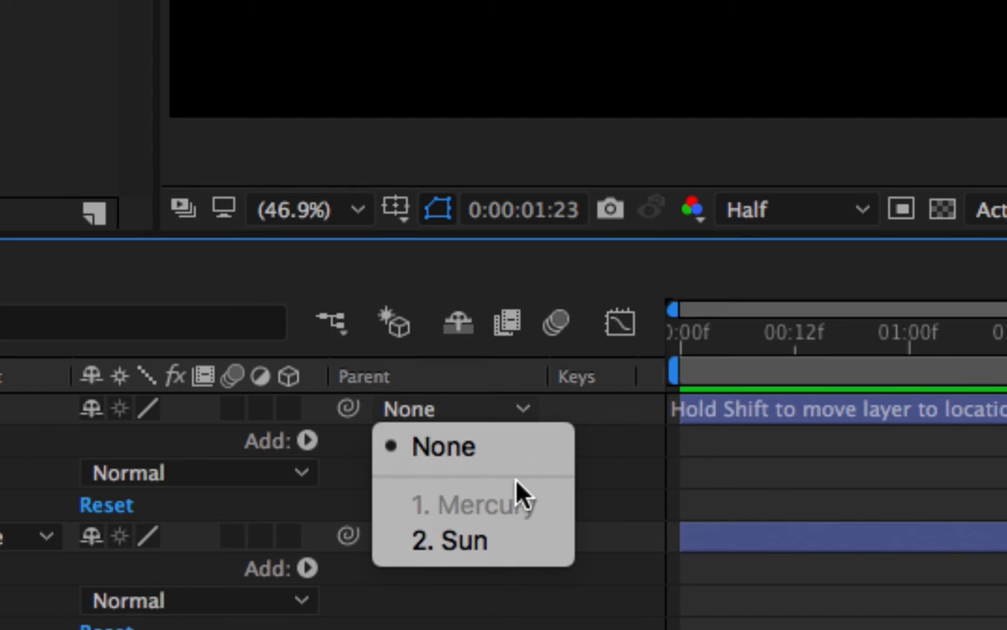
{"action": "left_click", "coordinate": [481, 542]}
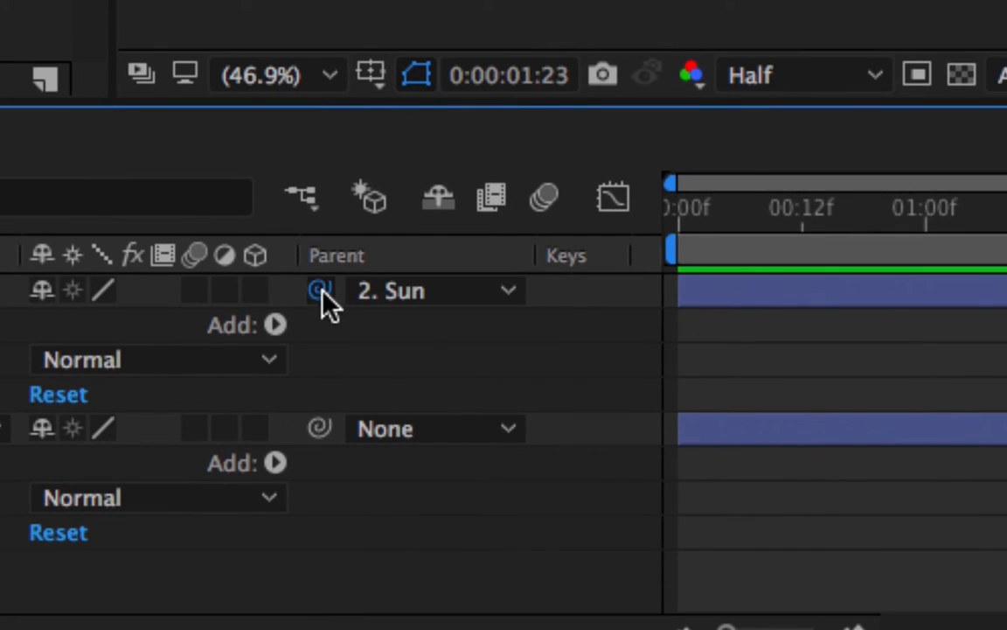
{"action": "left_click_drag", "start_coordinate": [322, 292], "coordinate": [320, 428]}
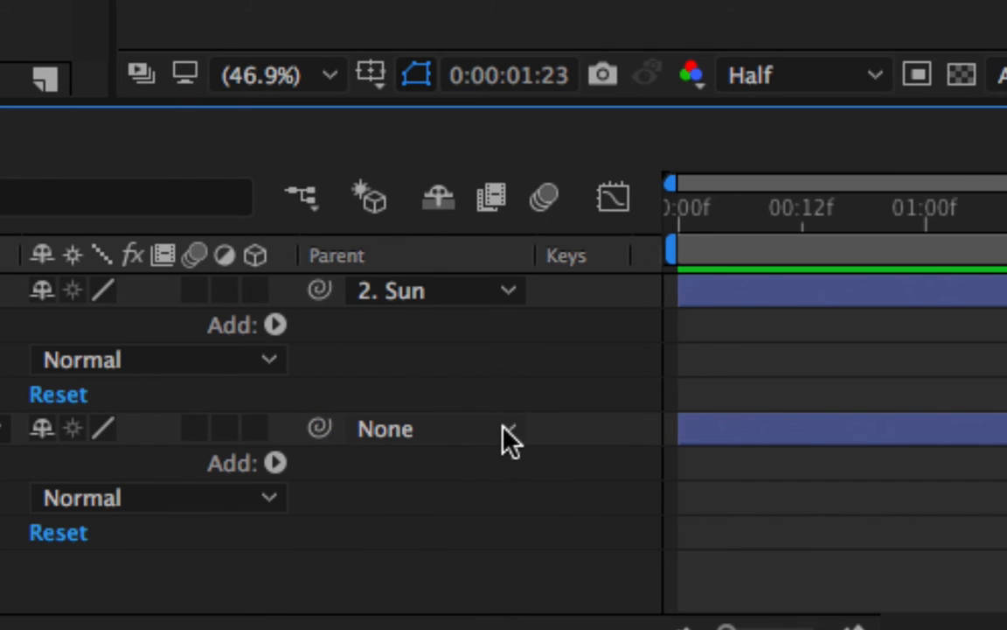
{"action": "left_click_drag", "start_coordinate": [320, 289], "coordinate": [350, 404]}
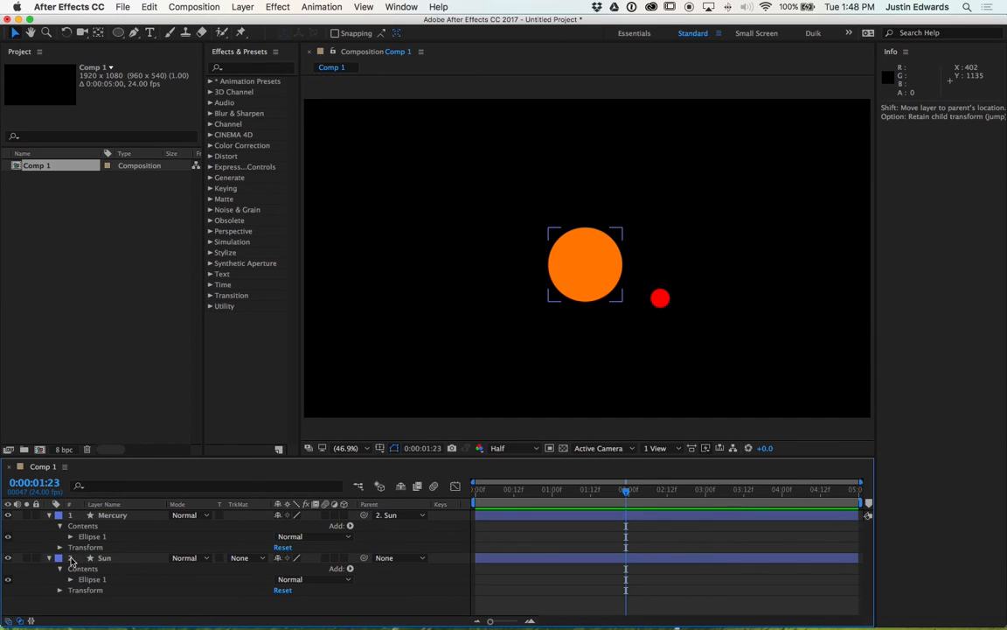
Set the Sun's X position to 912.3, its rotation to 1x+0.0° and its scale to 87%
{"action": "left_click", "coordinate": [49, 515]}
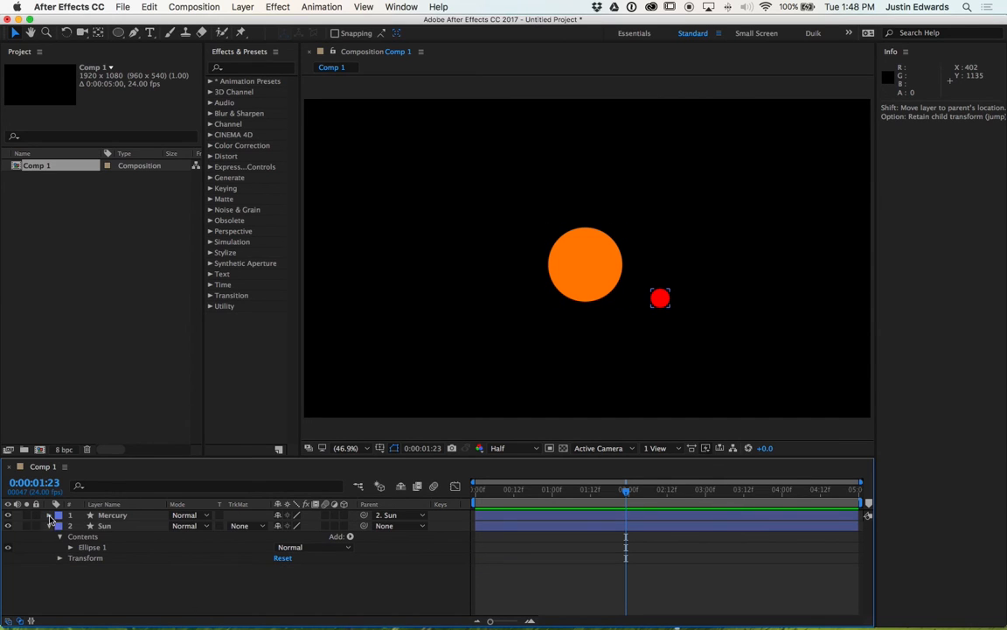
{"action": "left_click", "coordinate": [60, 560]}
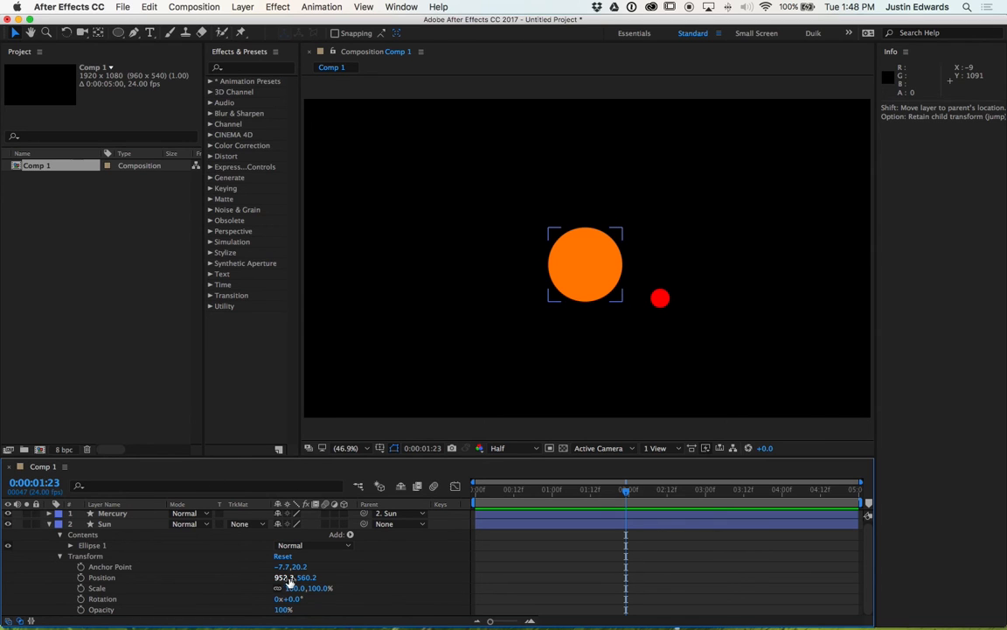
{"action": "left_click_drag", "start_coordinate": [284, 578], "coordinate": [512, 589]}
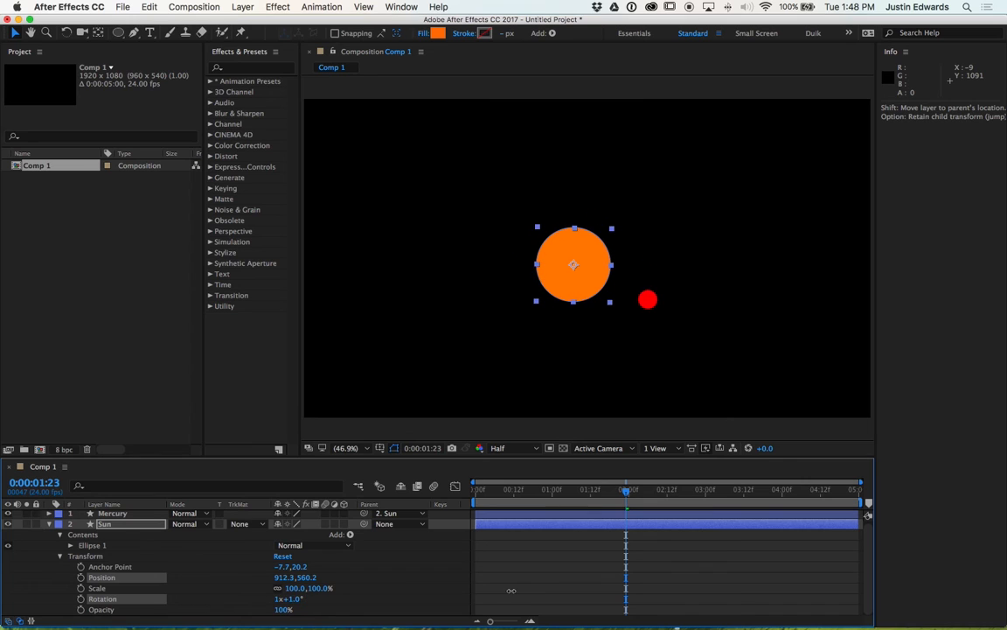
{"action": "mouse_move", "coordinate": [321, 590]}
{"action": "left_mouse_down"}
{"action": "mouse_move", "coordinate": [266, 589]}
{"action": "mouse_move", "coordinate": [388, 589]}
{"action": "mouse_move", "coordinate": [319, 589]}
{"action": "left_mouse_up"}
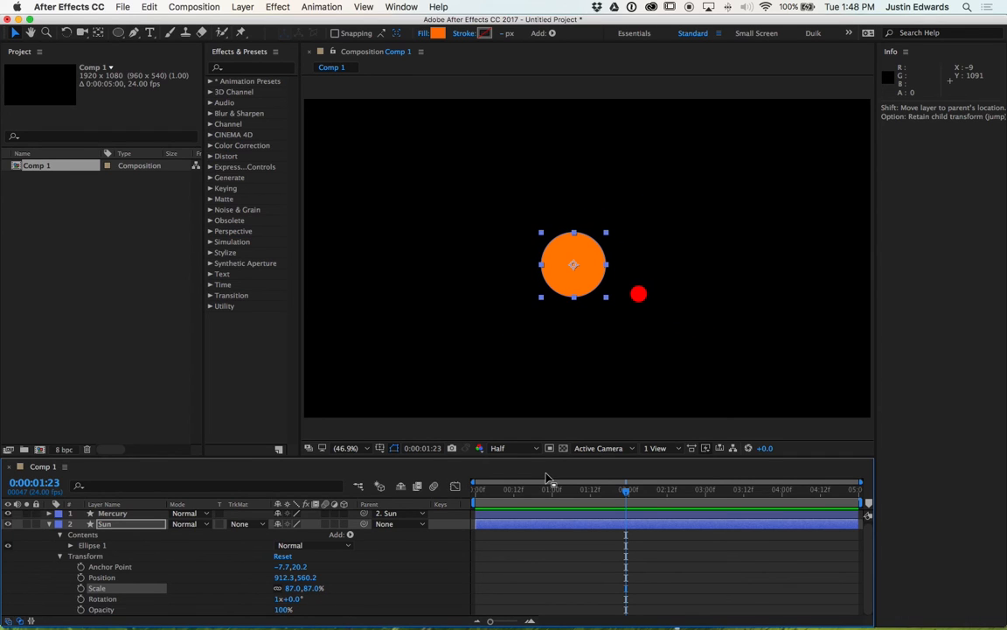
Keyframe the Sun's rotation at 0:00:00:00, set it to 2 revolutions at 0:00:01:06, and preview the animation
{"action": "left_click", "coordinate": [504, 489]}
{"action": "left_click", "coordinate": [475, 486]}
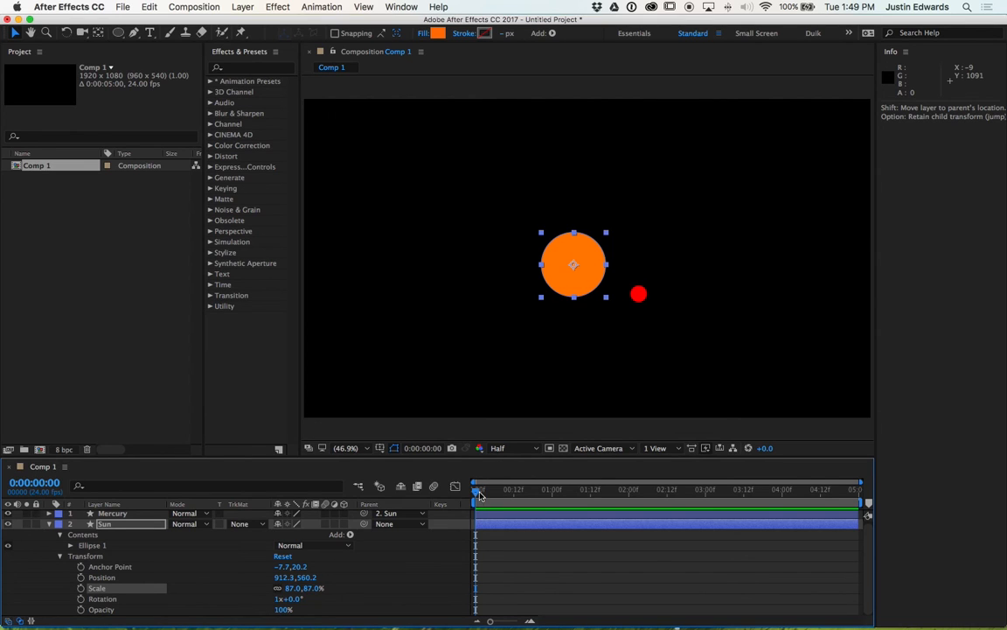
{"action": "left_click", "coordinate": [82, 599]}
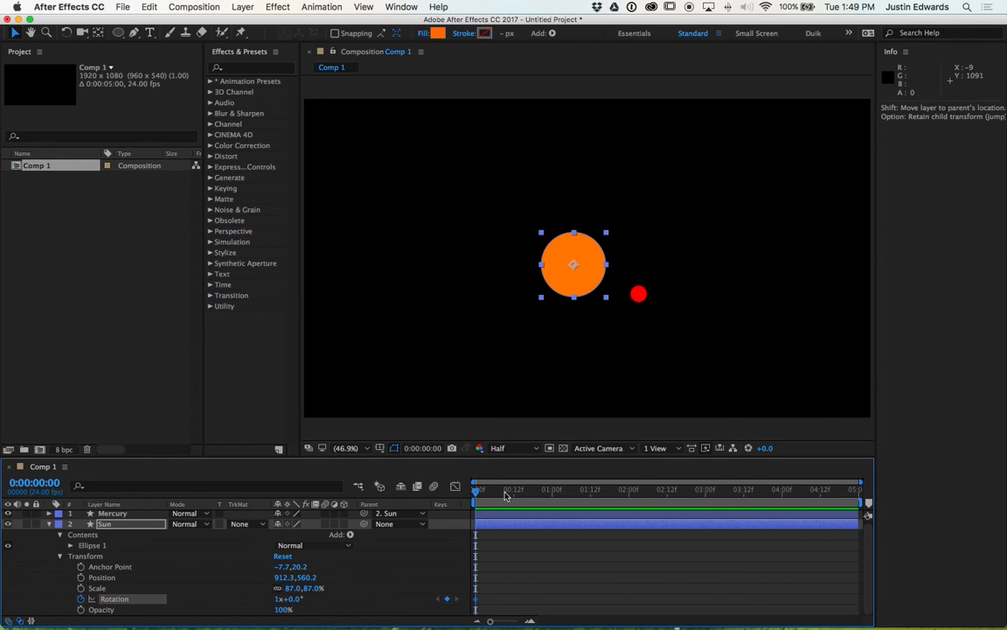
{"action": "key", "text": "space"}
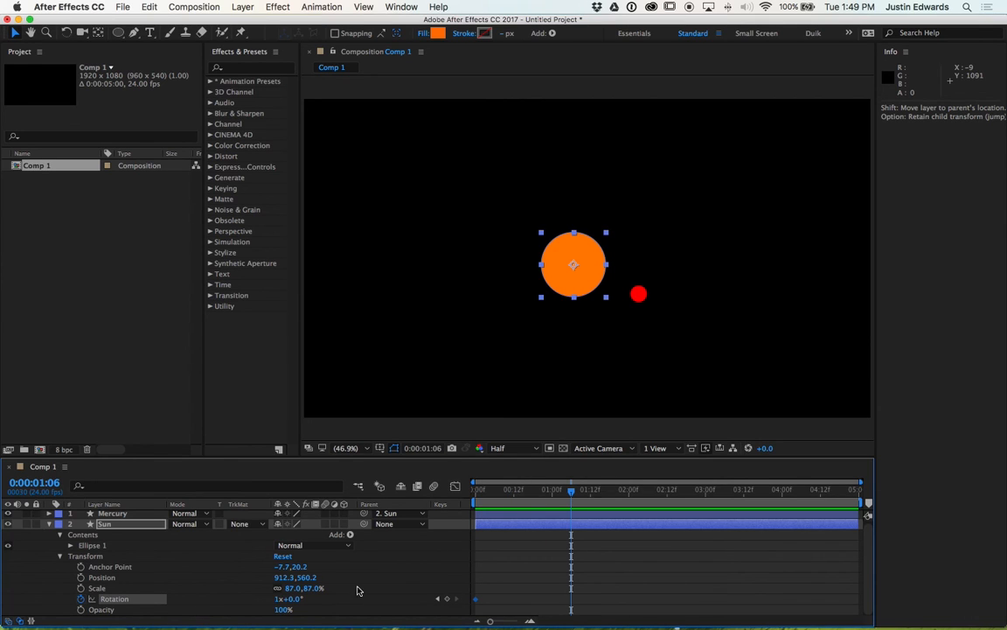
{"action": "left_click", "coordinate": [278, 599]}
{"action": "type", "text": "1"}
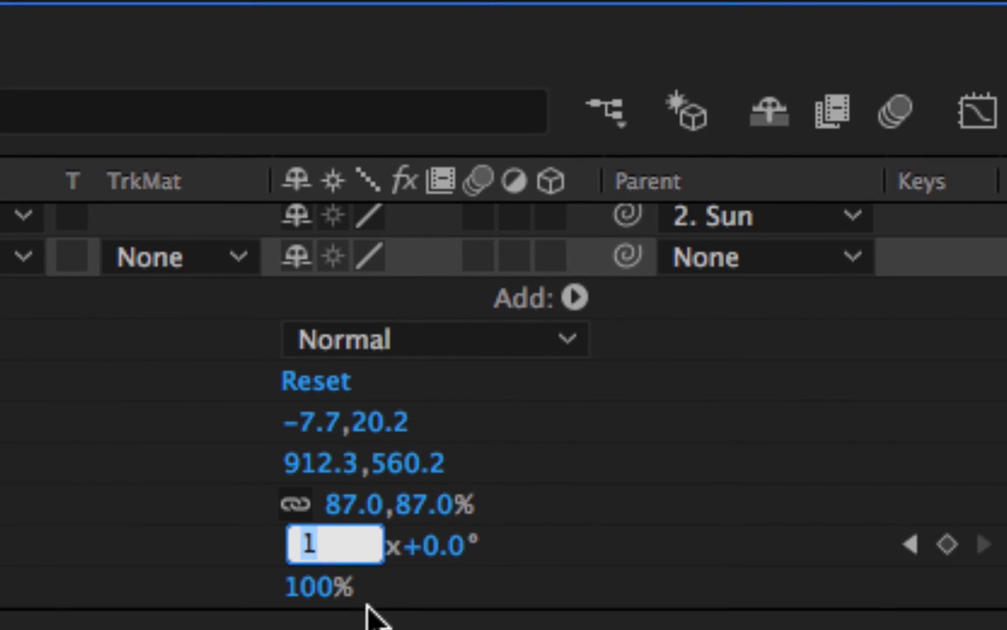
{"action": "type", "text": "2"}
{"action": "key", "text": "Return"}
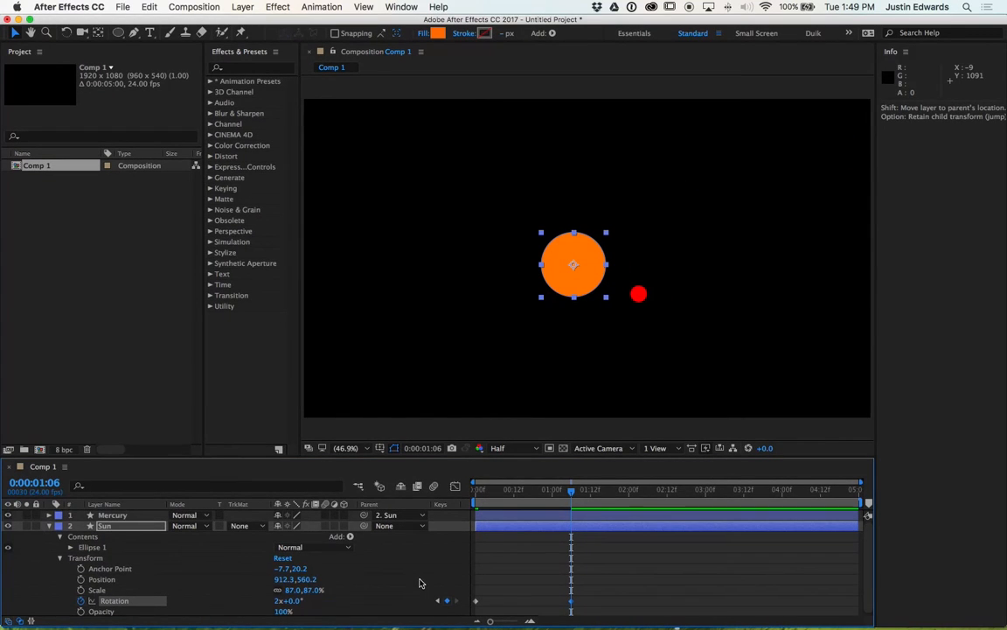
{"action": "key", "text": "space"}
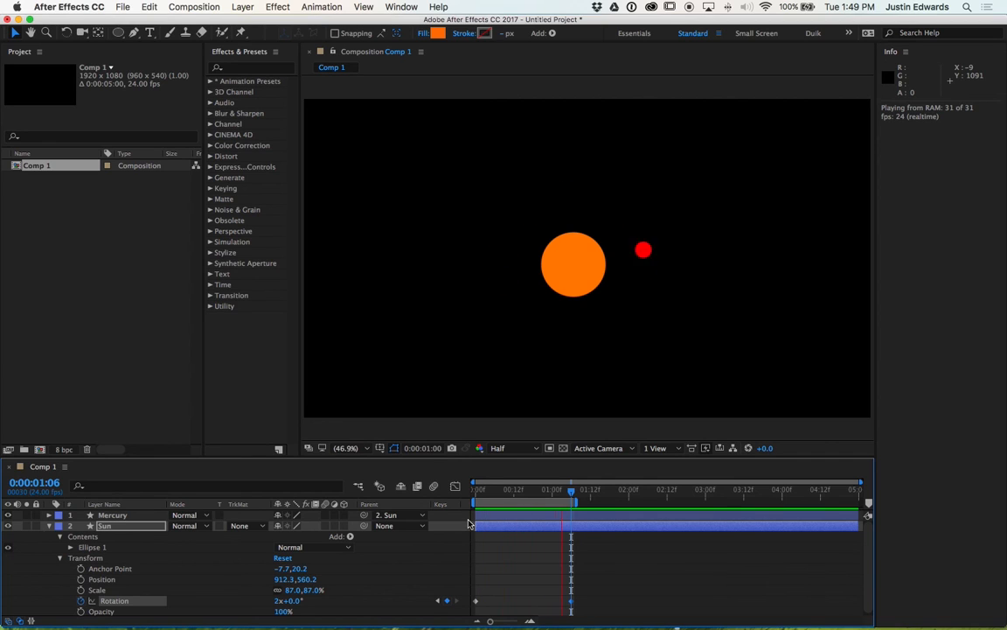
{"action": "key", "text": "space"}
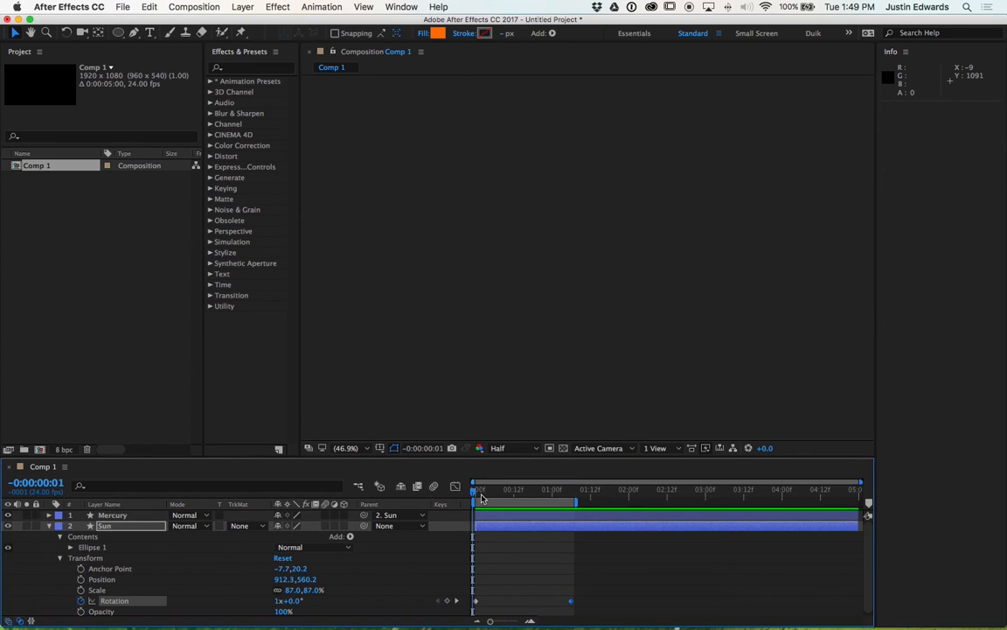
Set the Sun's rotation keyframe at 0:00:00:00 to 0 revolutions and preview Mercury's orbit
{"action": "left_click", "coordinate": [475, 492]}
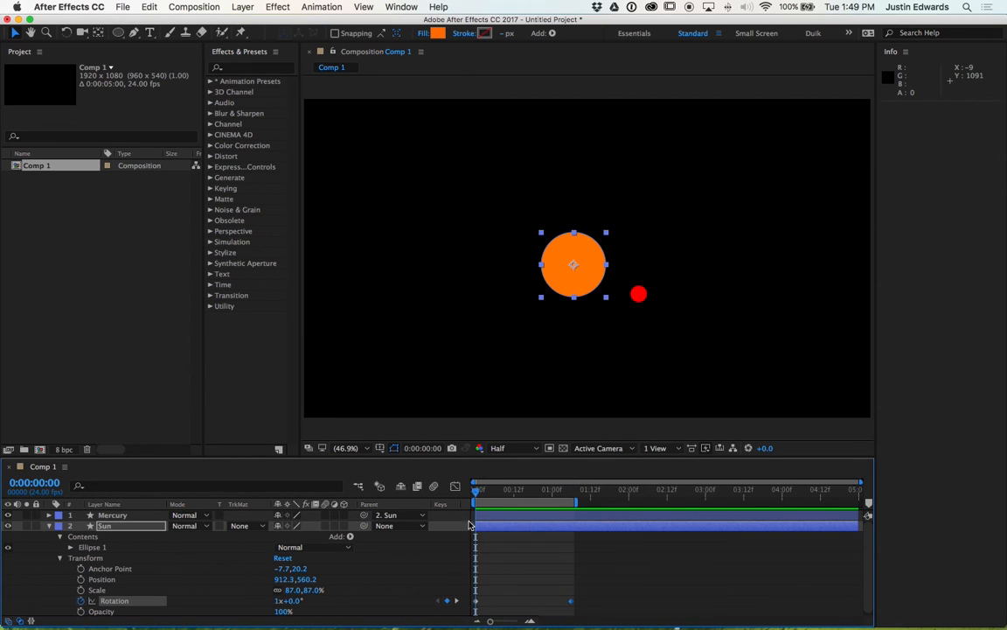
{"action": "left_click", "coordinate": [277, 601]}
{"action": "key", "text": "Return"}
{"action": "key", "text": "space"}
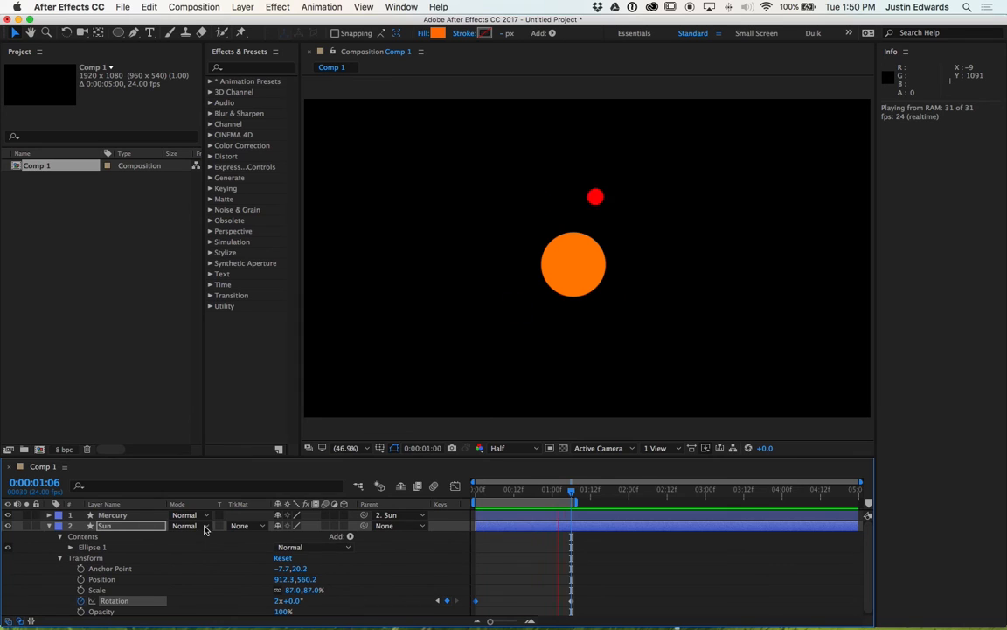
{"action": "key", "text": "space"}
{"action": "key", "text": "space"}
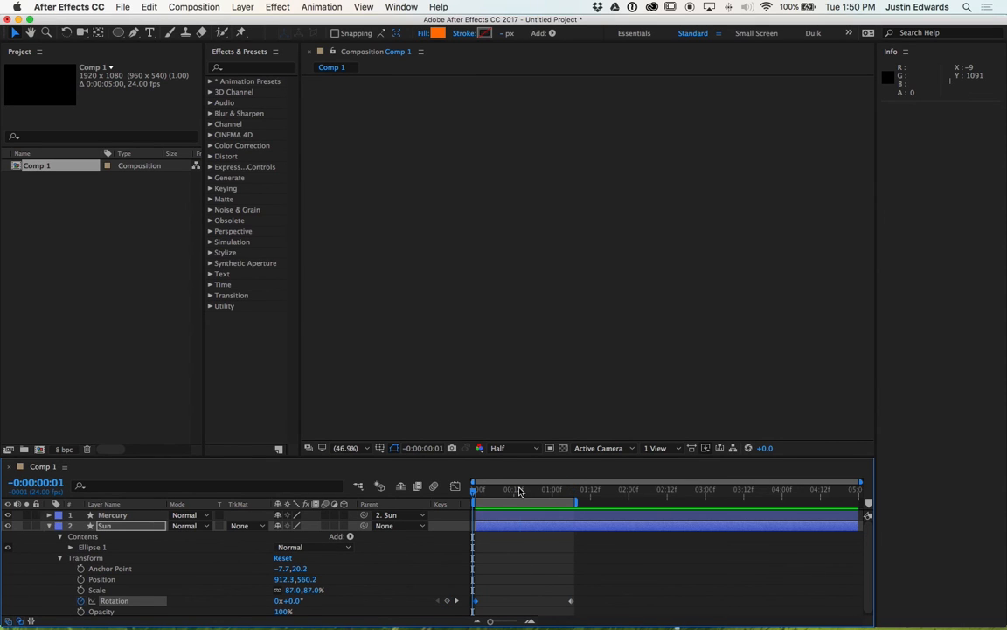
Keyframe Mercury's position at 0:00:00:00, 0:00:00:16 and 0:00:01:06, with X set to 365.3 at 0:00:00:16
{"action": "left_click", "coordinate": [49, 515]}
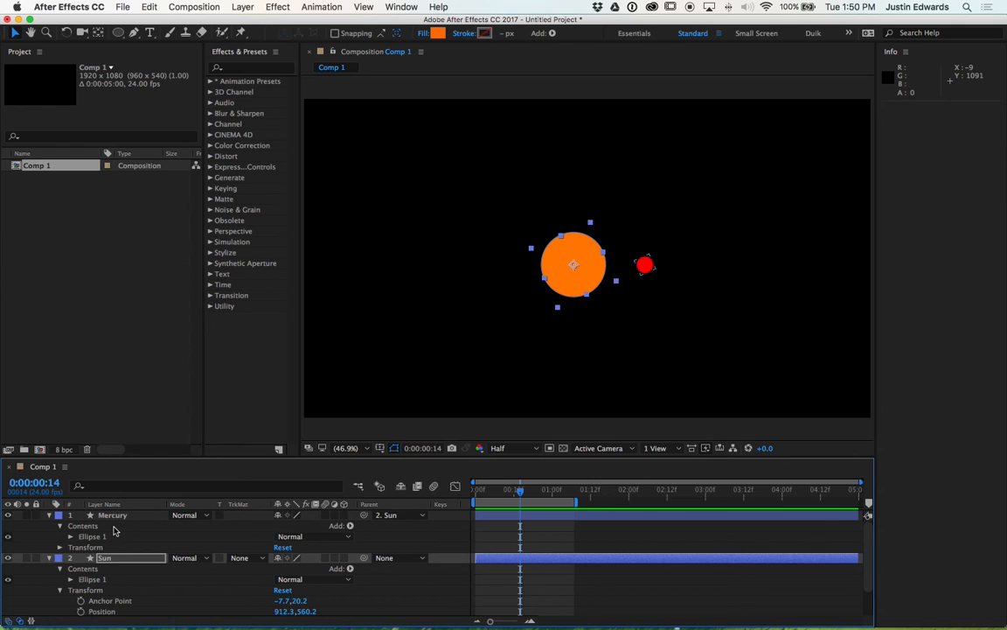
{"action": "left_click", "coordinate": [70, 547]}
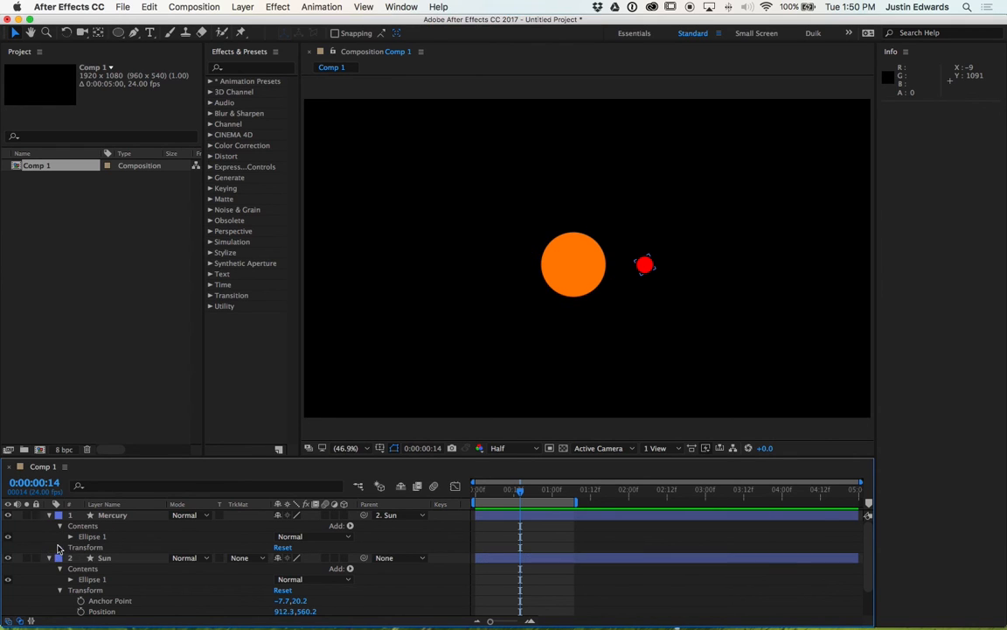
{"action": "left_click", "coordinate": [59, 546]}
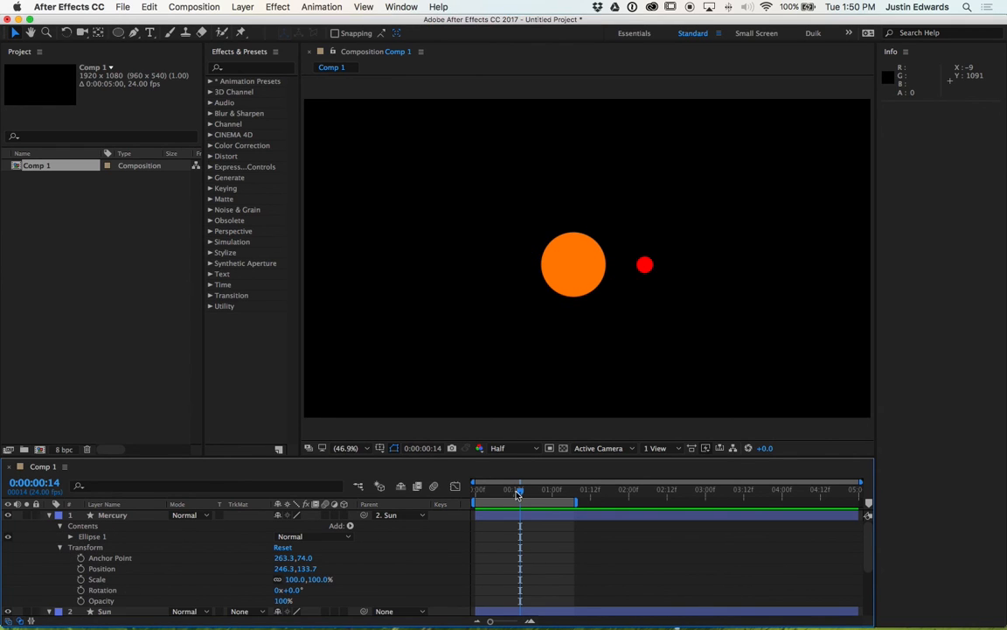
{"action": "left_click_drag", "start_coordinate": [519, 494], "coordinate": [476, 491]}
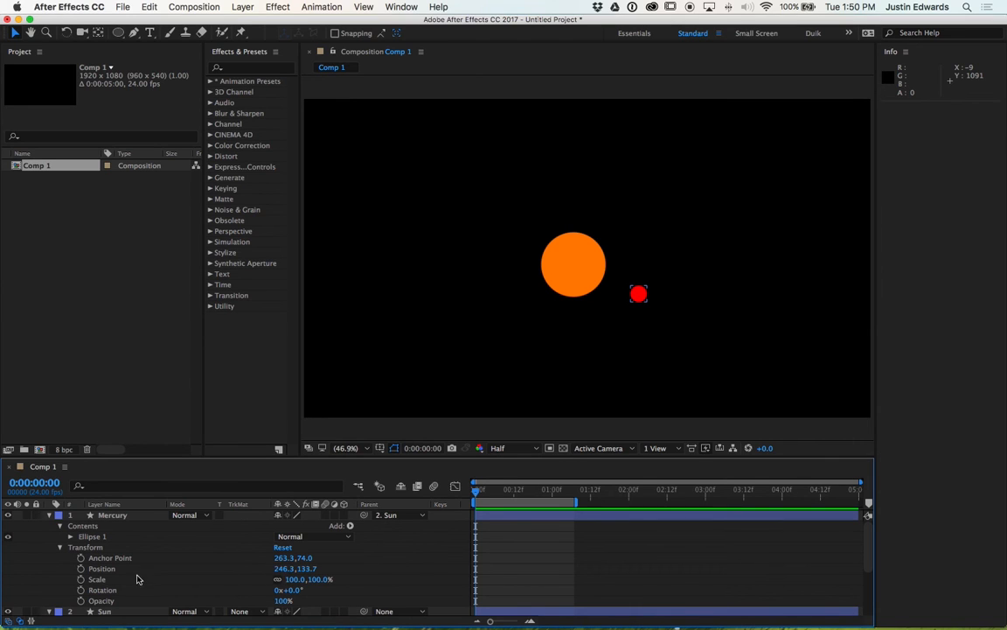
{"action": "key", "text": "alt+shift+p"}
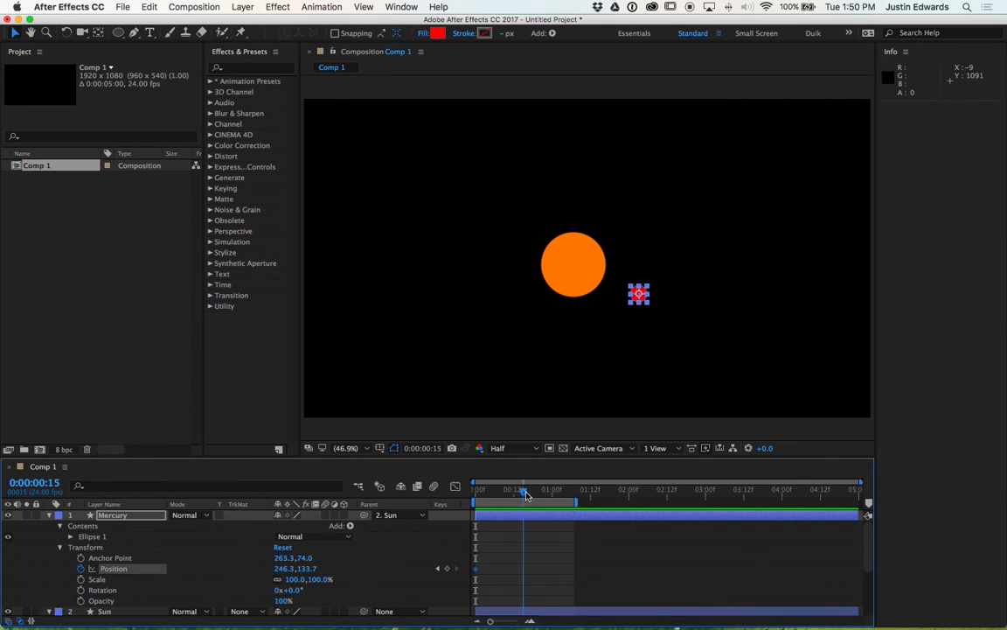
{"action": "left_click", "coordinate": [527, 499]}
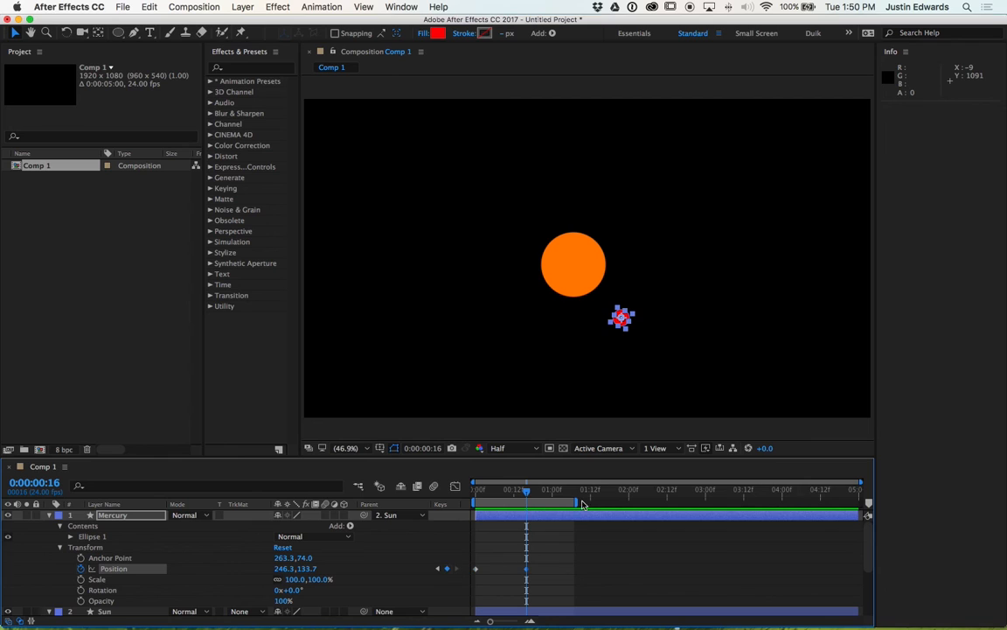
{"action": "left_click_drag", "start_coordinate": [550, 496], "coordinate": [525, 493]}
{"action": "left_click_drag", "start_coordinate": [282, 569], "coordinate": [363, 568]}
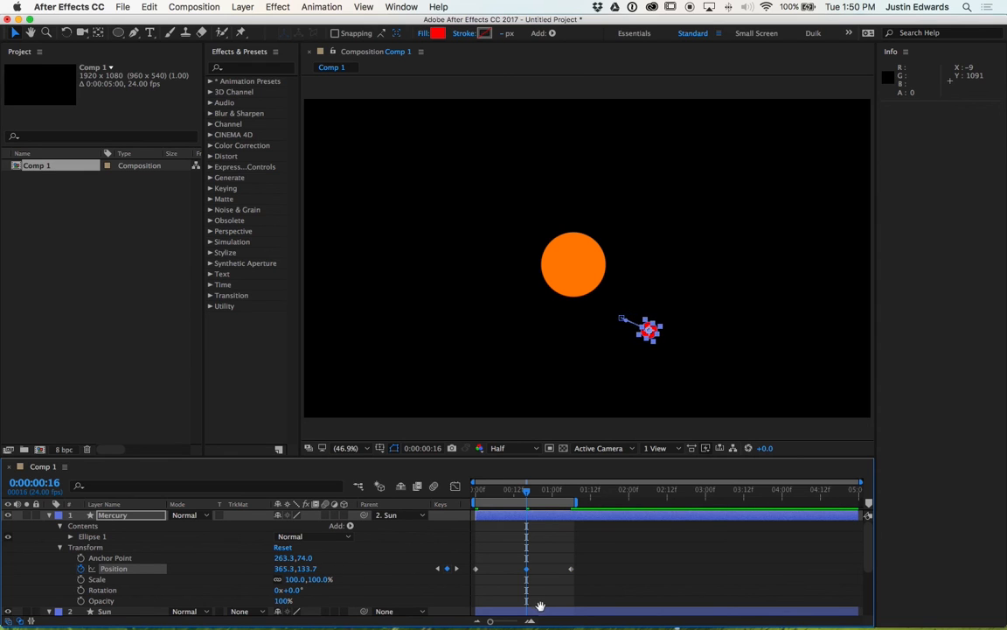
{"action": "key", "text": "space"}
{"action": "key", "text": "space"}
Try a value of 1 revolution for the Sun's rotation keyframe at 0:00:01:06 and preview the animation
{"action": "scroll", "coordinate": [598, 588], "scroll_direction": "down", "scroll_amount": 3}
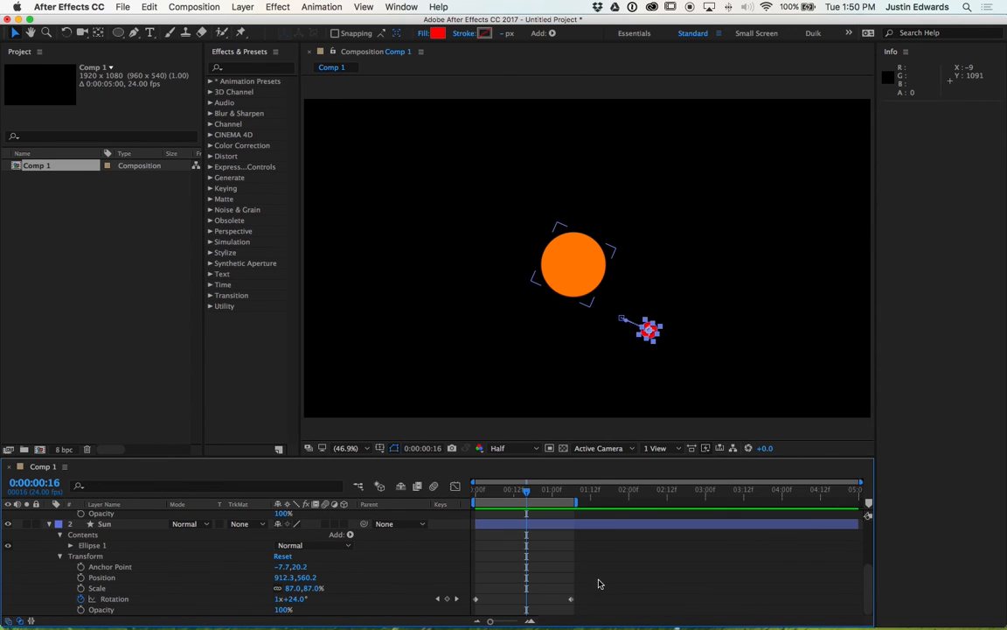
{"action": "left_click", "coordinate": [571, 599]}
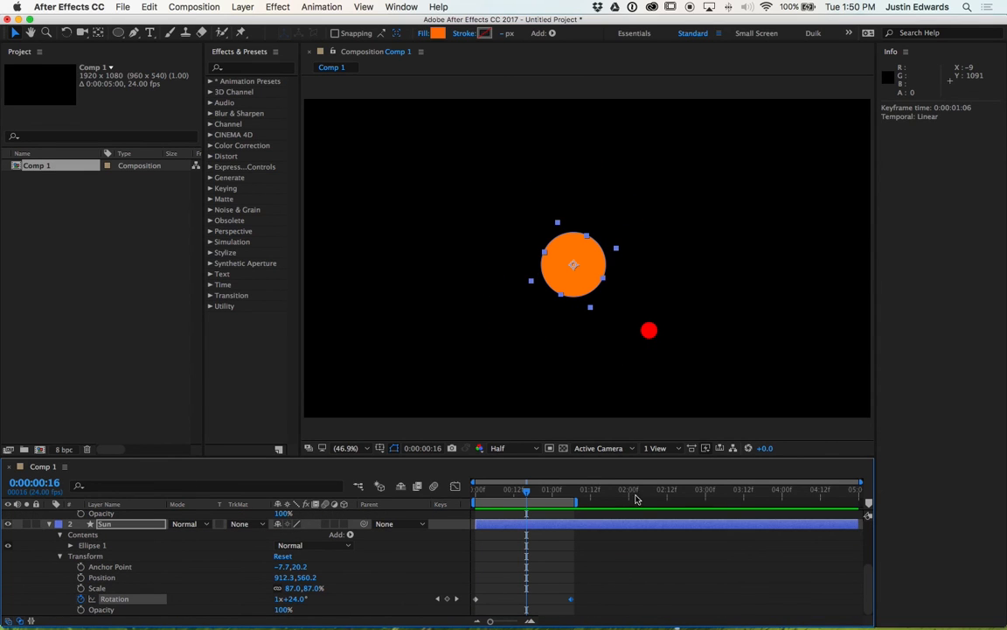
{"action": "left_click", "coordinate": [572, 495]}
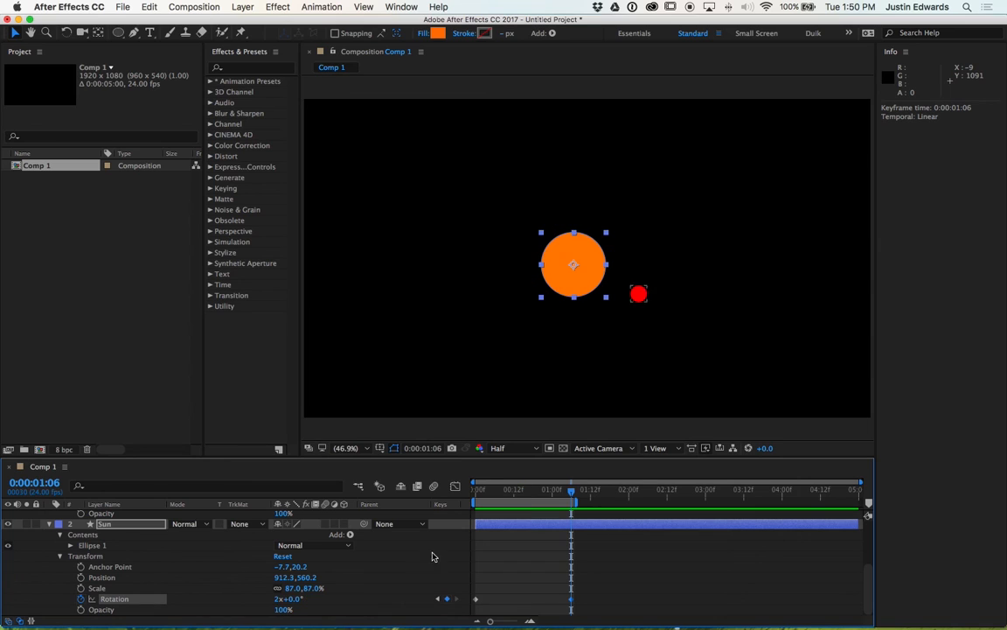
{"action": "left_click", "coordinate": [280, 599]}
{"action": "type", "text": "1"}
{"action": "key", "text": "Return"}
{"action": "key", "text": "space"}
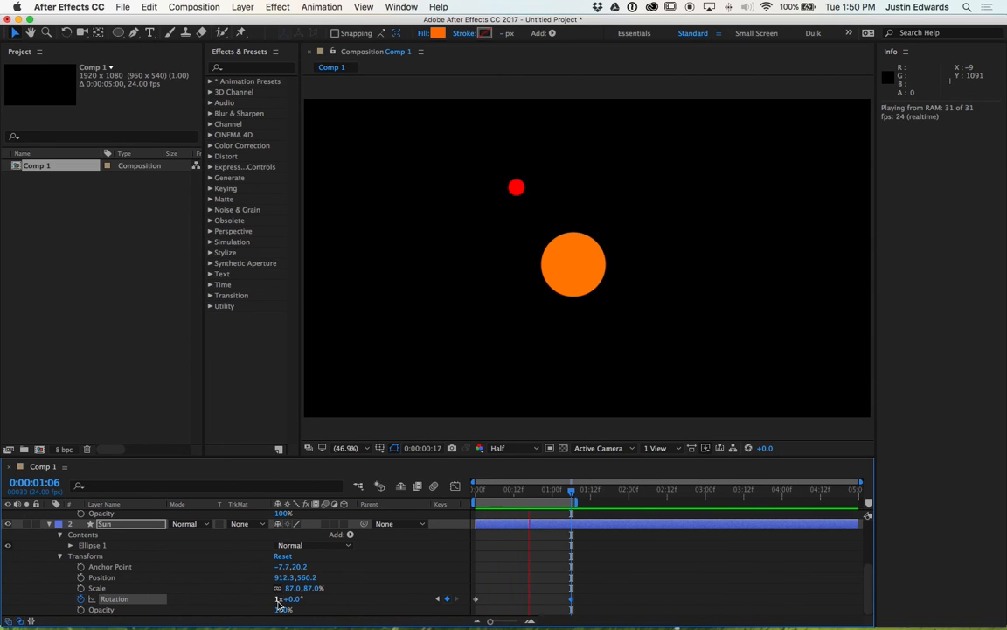
Try a Y position of 532.7 for Mercury's keyframe at 0:00:00:16 and preview the changed orbit
{"action": "scroll", "coordinate": [479, 514], "scroll_direction": "up", "scroll_amount": 3}
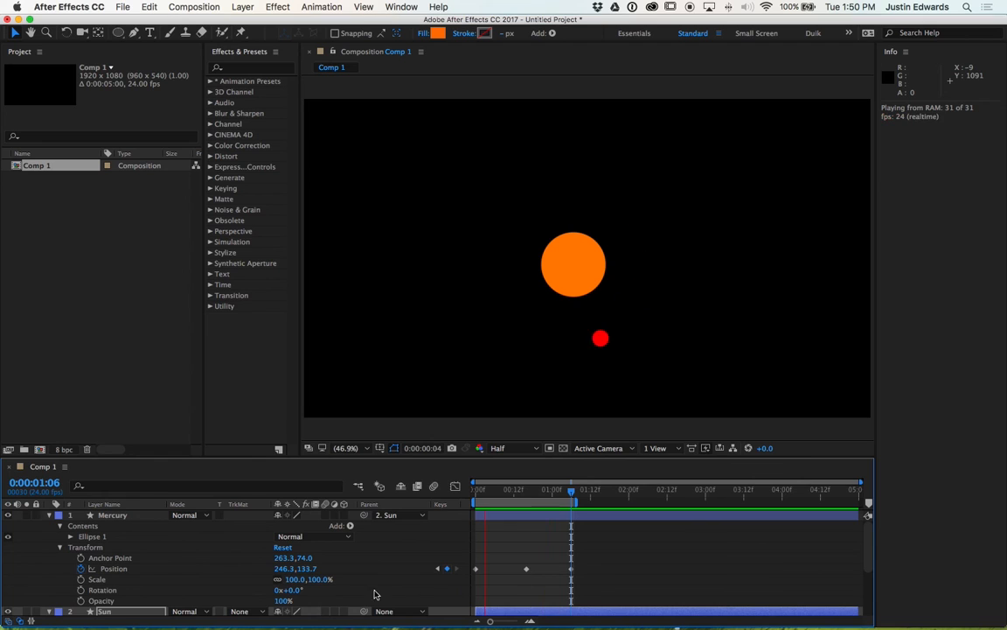
{"action": "key", "text": "space"}
{"action": "left_click_drag", "start_coordinate": [539, 491], "coordinate": [527, 490]}
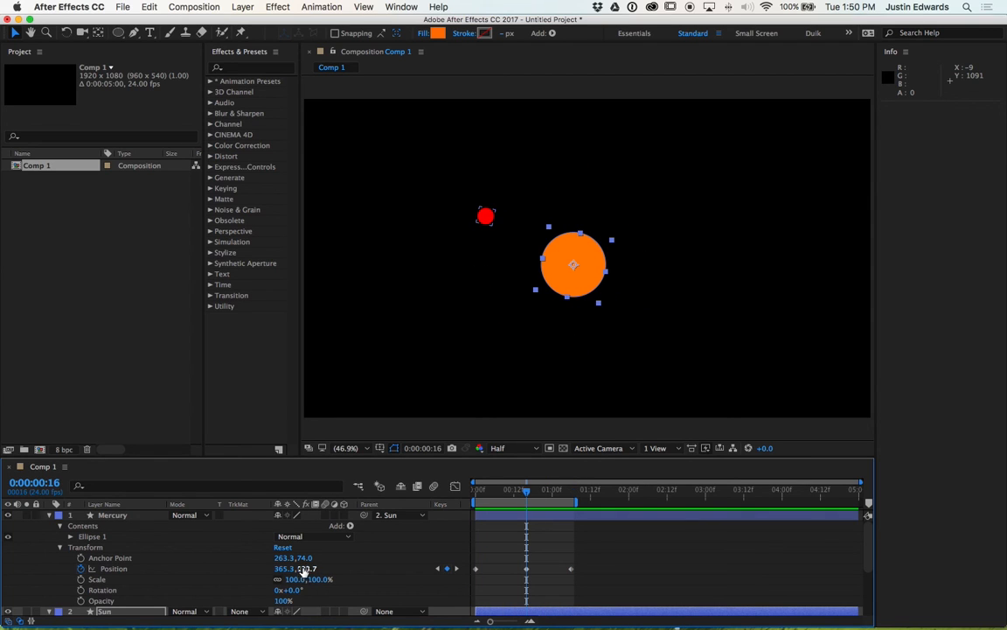
{"action": "left_click_drag", "start_coordinate": [305, 569], "coordinate": [570, 555]}
{"action": "key", "text": "space"}
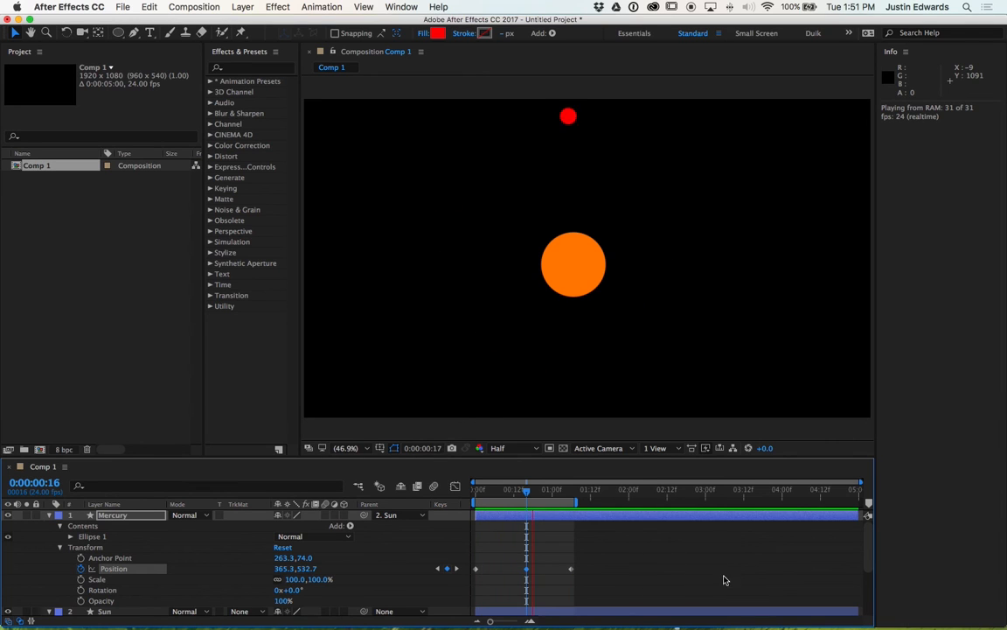
{"action": "key", "text": "super+Down"}
{"action": "key", "text": "k"}
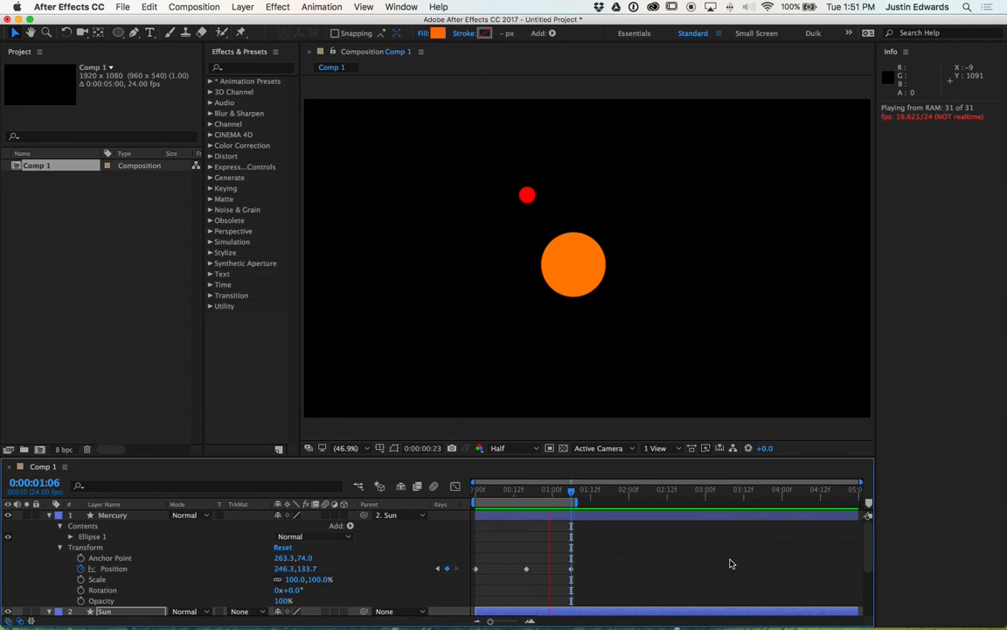
Set the Sun's rotation keyframe at 0:00:01:06 to 1 revolution and preview the orbit
{"action": "key", "text": "space"}
{"action": "scroll", "coordinate": [584, 544], "scroll_direction": "down", "scroll_amount": 5}
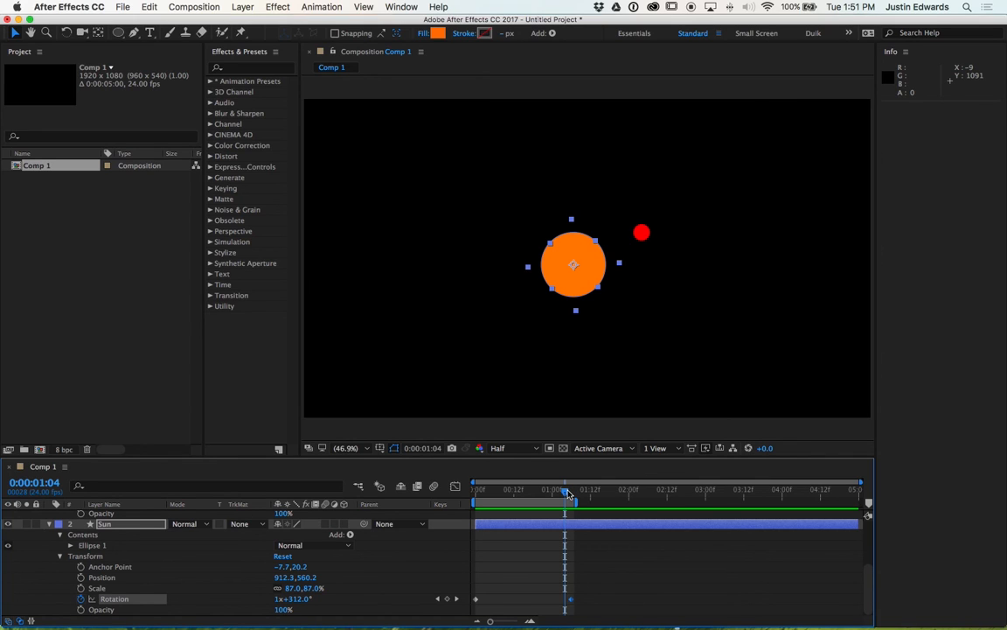
{"action": "left_click_drag", "start_coordinate": [566, 495], "coordinate": [573, 495]}
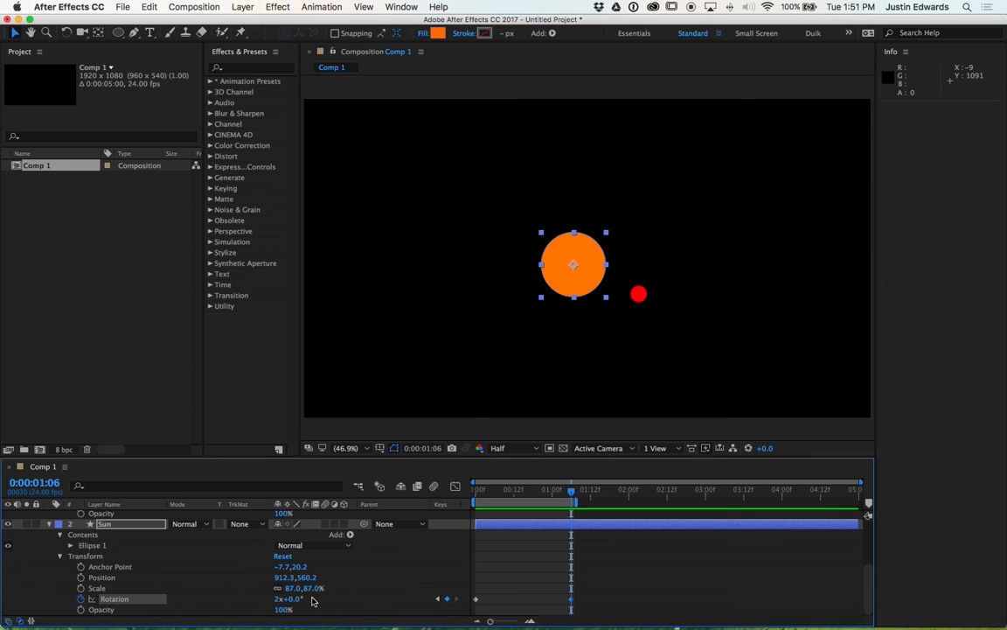
{"action": "left_click", "coordinate": [279, 600]}
{"action": "key", "text": "Return"}
{"action": "key", "text": "space"}
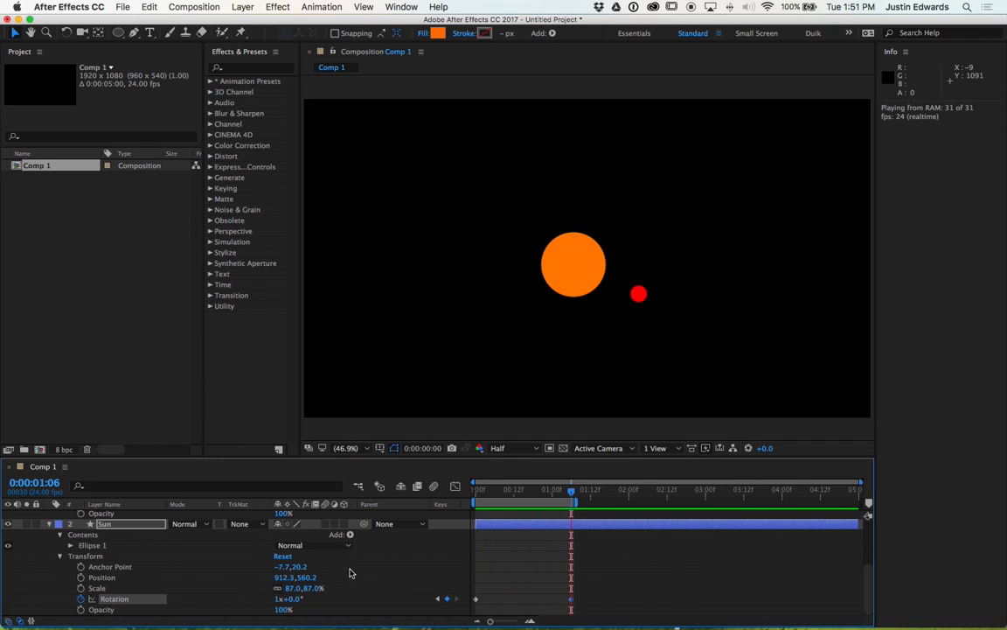
{"action": "key", "text": "space"}
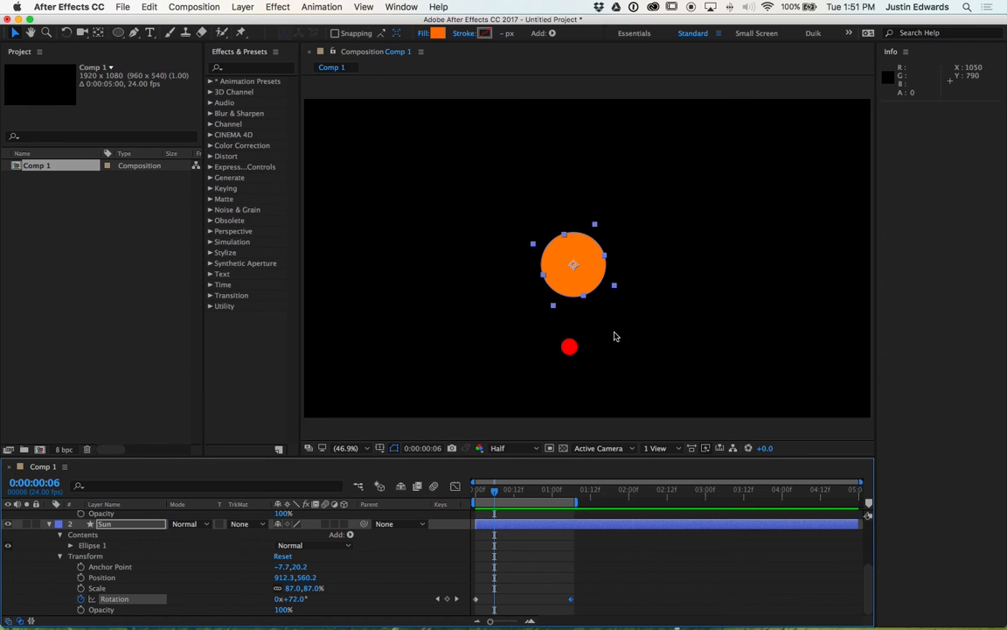
Collapse the Mercury and Sun layer properties and deselect all layers
{"action": "key", "text": "period"}
{"action": "key", "text": "period"}
{"action": "key", "text": "period"}
{"action": "left_click_drag", "start_coordinate": [659, 348], "coordinate": [629, 278]}
{"action": "scroll", "coordinate": [404, 579], "scroll_direction": "up", "scroll_amount": 4}
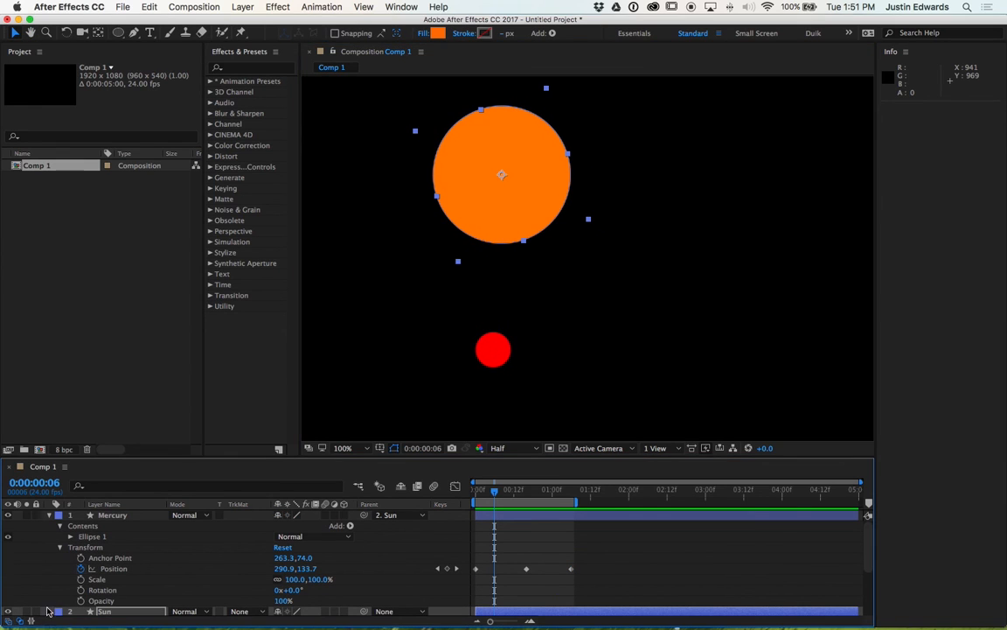
{"action": "left_click", "coordinate": [50, 515]}
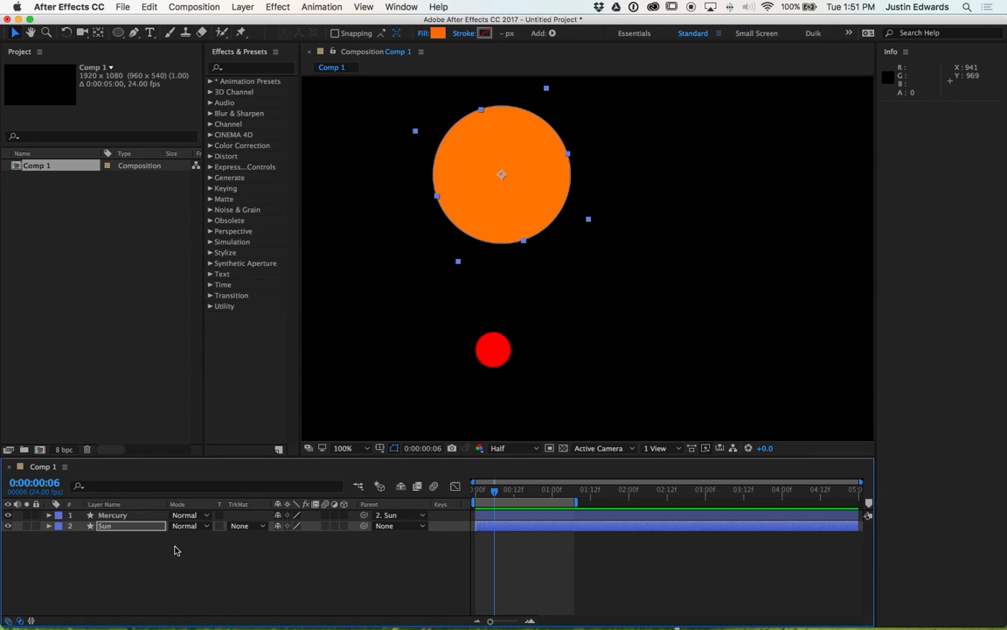
{"action": "left_click", "coordinate": [251, 578]}
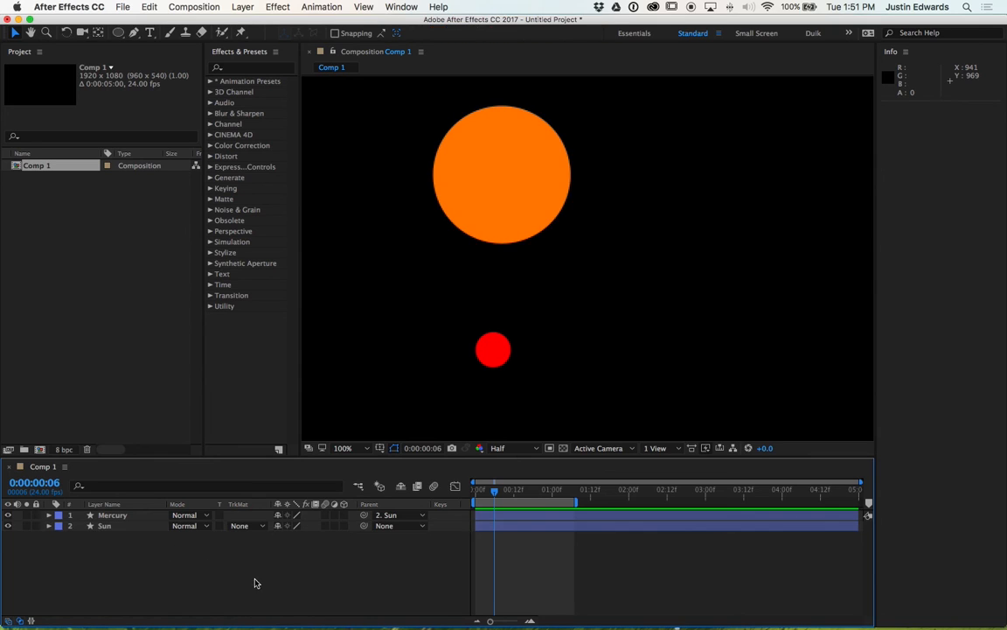
{"action": "left_click", "coordinate": [418, 520]}
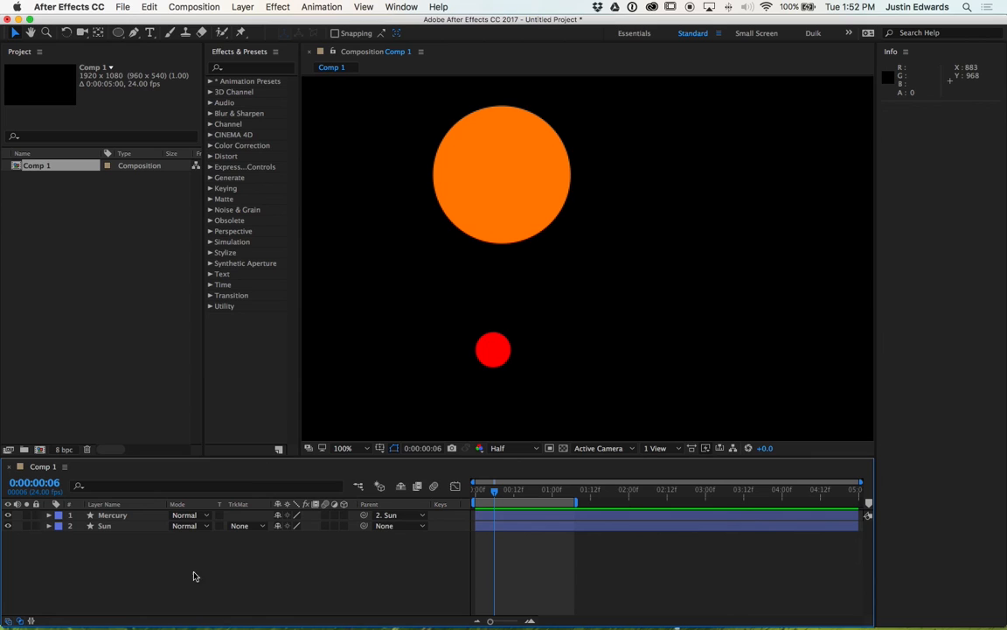
{"action": "left_click", "coordinate": [143, 525]}
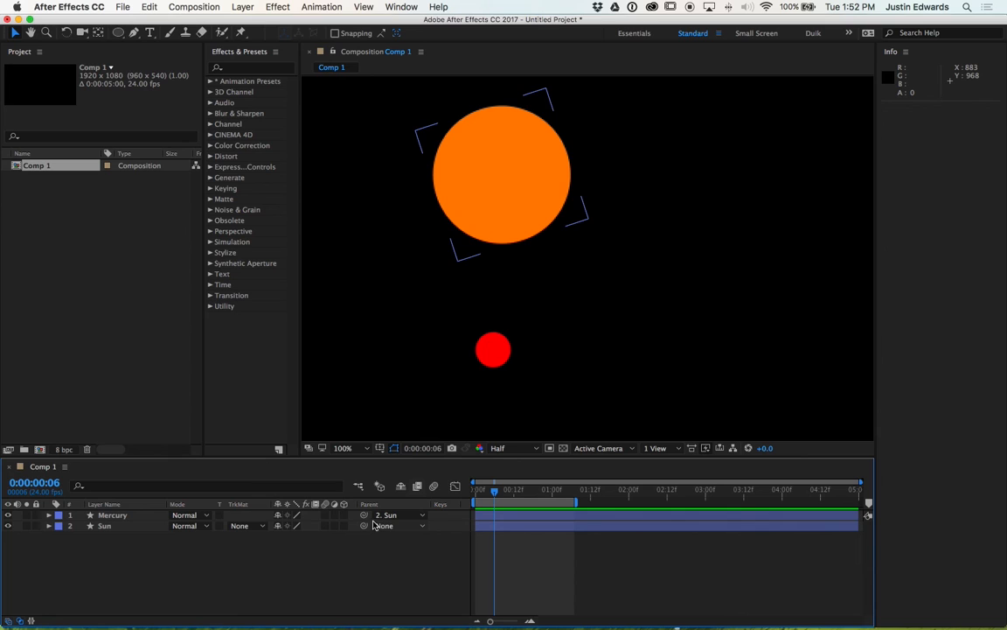
Draw a small circle beside Mercury on a new shape layer and fill it with grey
{"action": "left_click", "coordinate": [119, 32]}
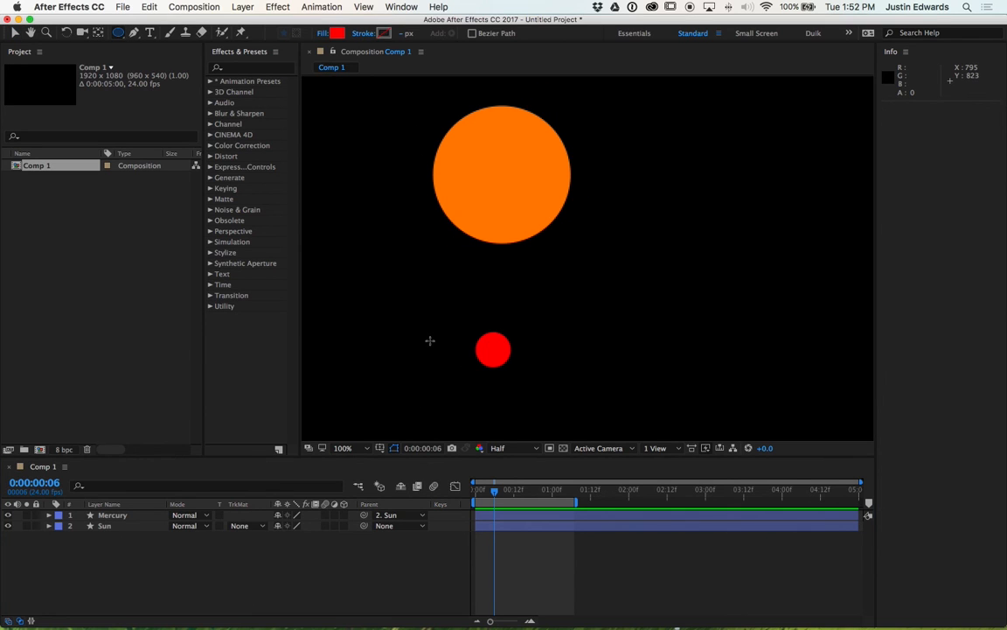
{"action": "left_click_drag", "start_coordinate": [443, 332], "coordinate": [461, 350]}
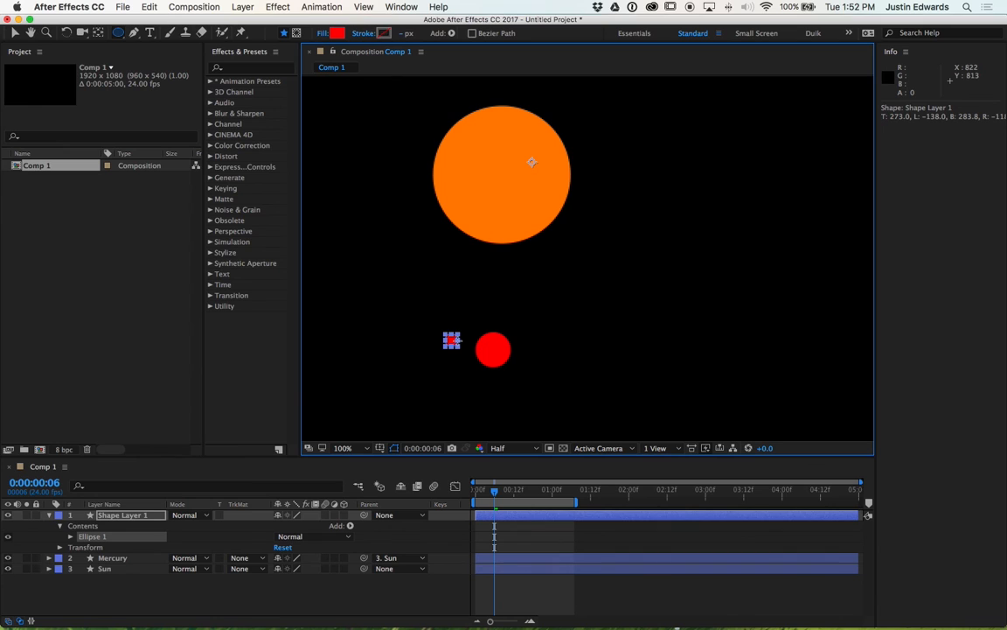
{"action": "left_click", "coordinate": [336, 33]}
{"action": "left_click_drag", "start_coordinate": [505, 321], "coordinate": [470, 329]}
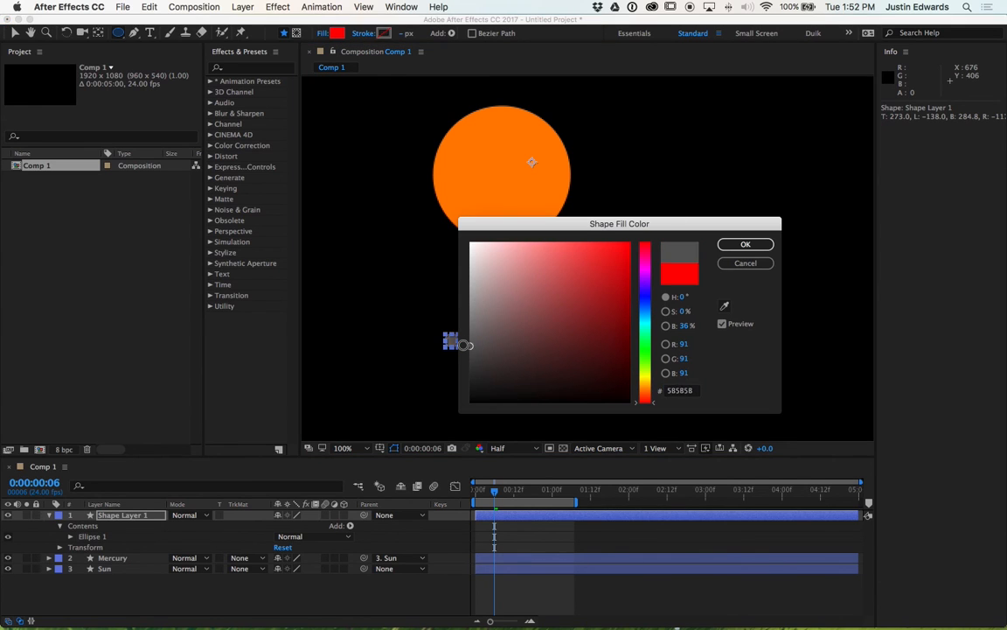
{"action": "left_click", "coordinate": [745, 244]}
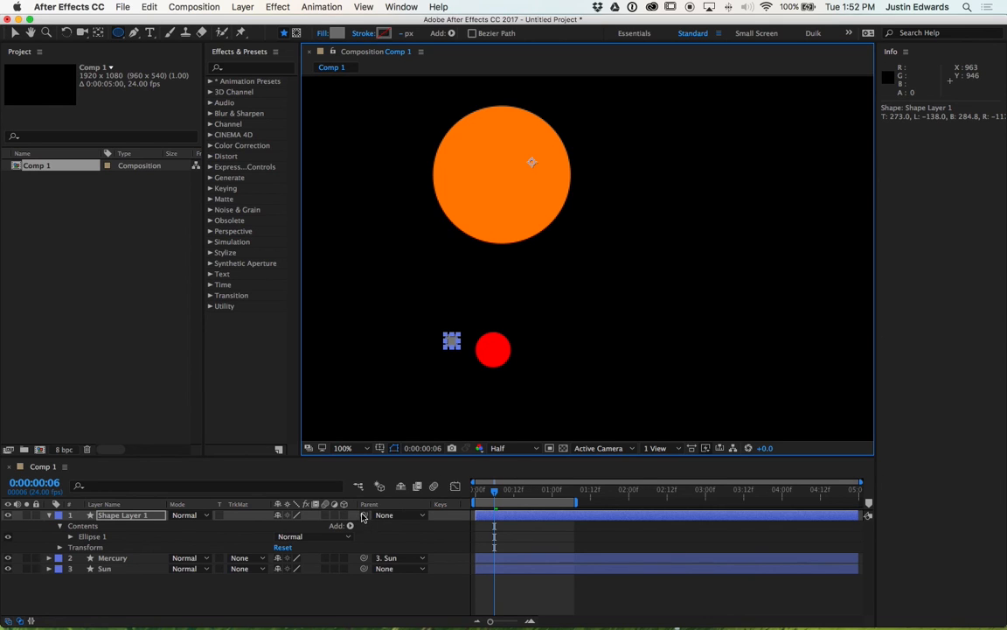
Parent the small grey circle's layer to Mercury
{"action": "left_click_drag", "start_coordinate": [364, 515], "coordinate": [359, 557]}
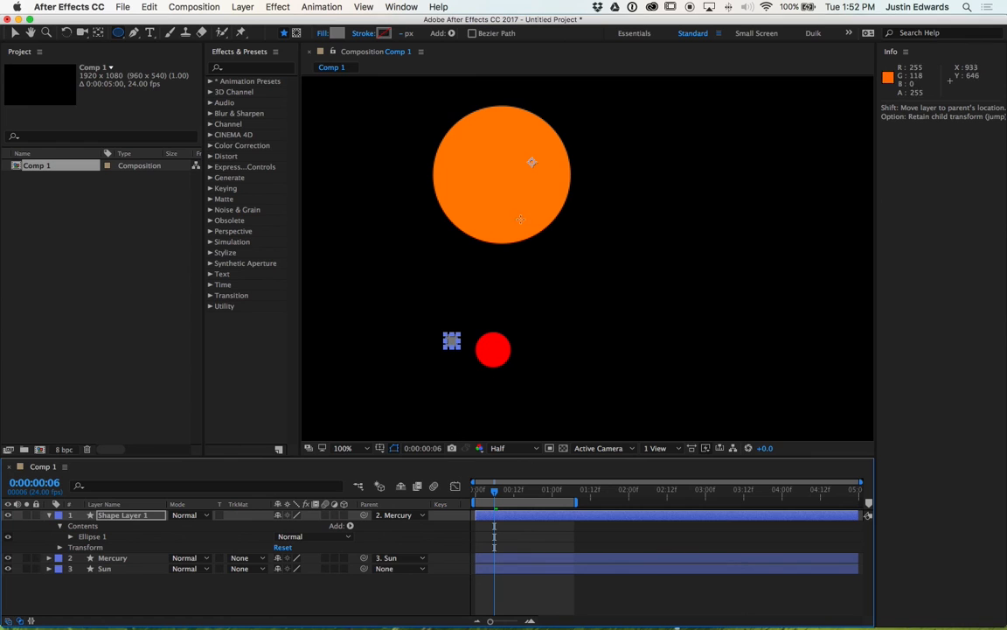
{"action": "key", "text": "period"}
{"action": "key", "text": "period"}
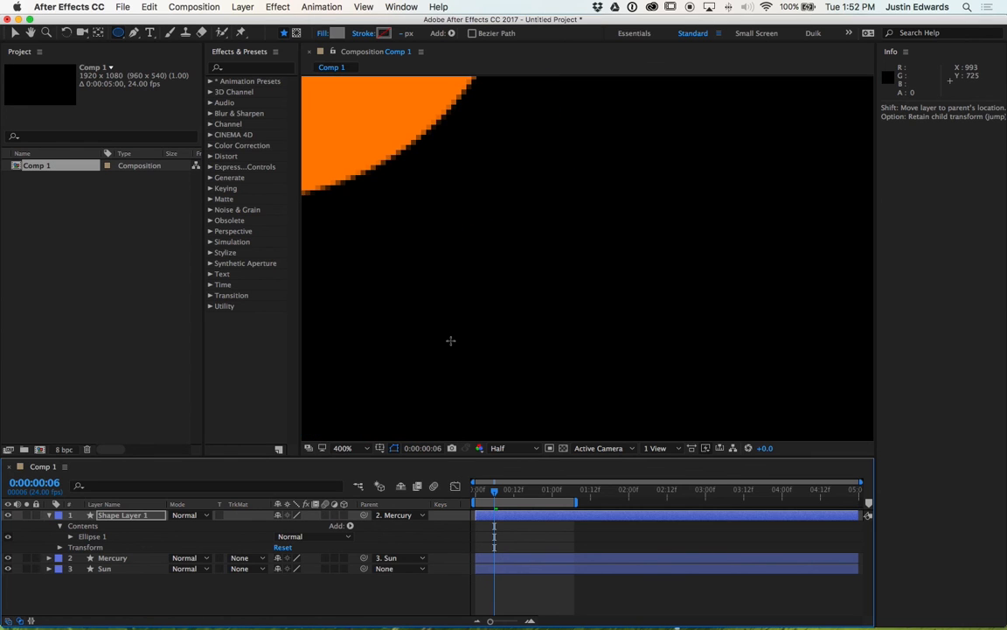
{"action": "key", "text": "h"}
{"action": "left_click_drag", "start_coordinate": [451, 340], "coordinate": [583, 131]}
{"action": "left_click_drag", "start_coordinate": [367, 394], "coordinate": [673, 267]}
{"action": "left_click_drag", "start_coordinate": [623, 333], "coordinate": [617, 282]}
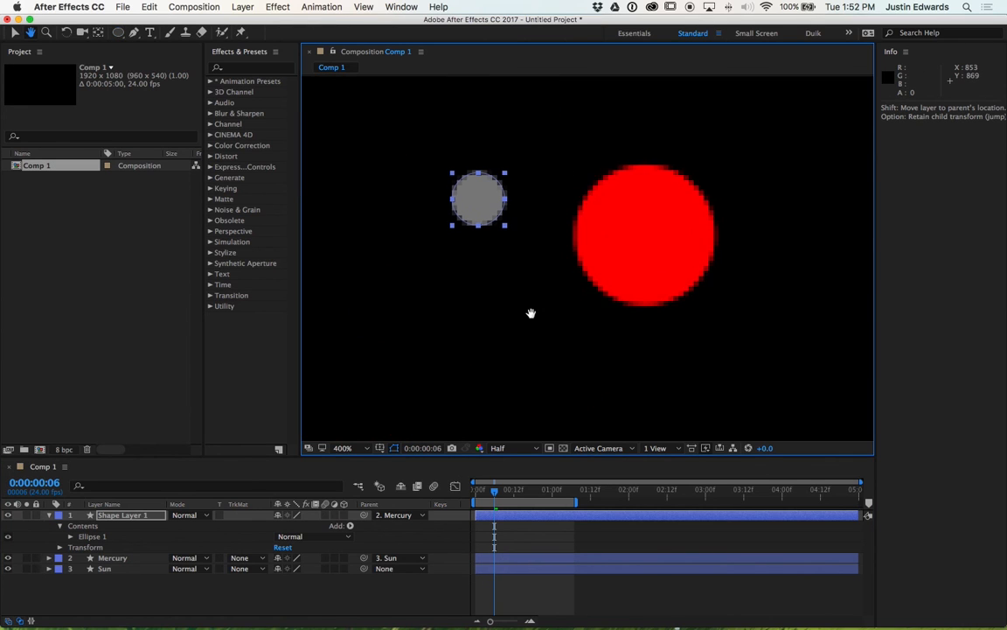
{"action": "key", "text": "q"}
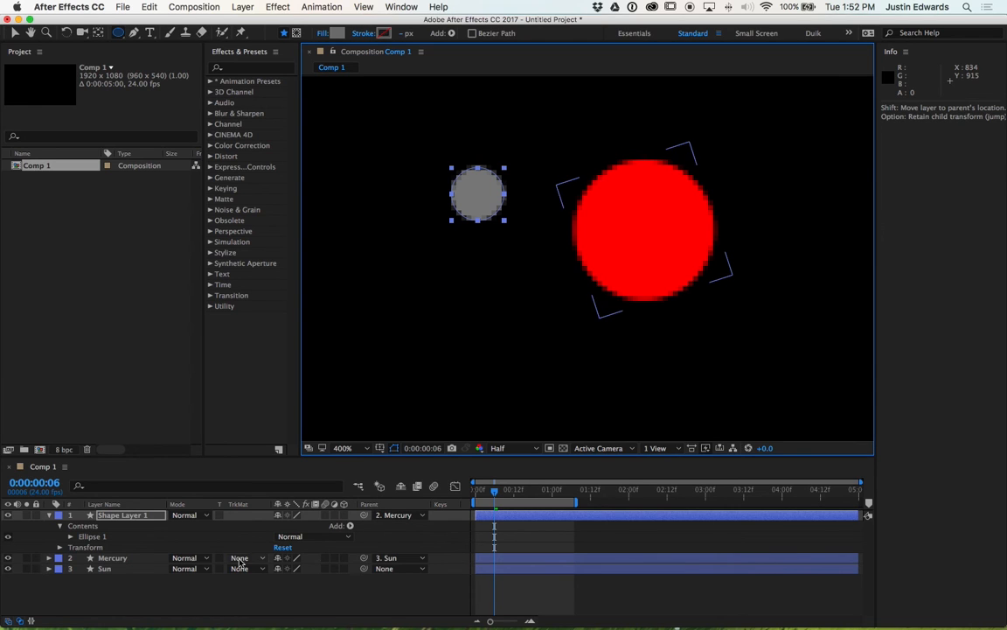
Add a rotation keyframe to Mercury at 0:00:00:00
{"action": "left_click", "coordinate": [50, 557]}
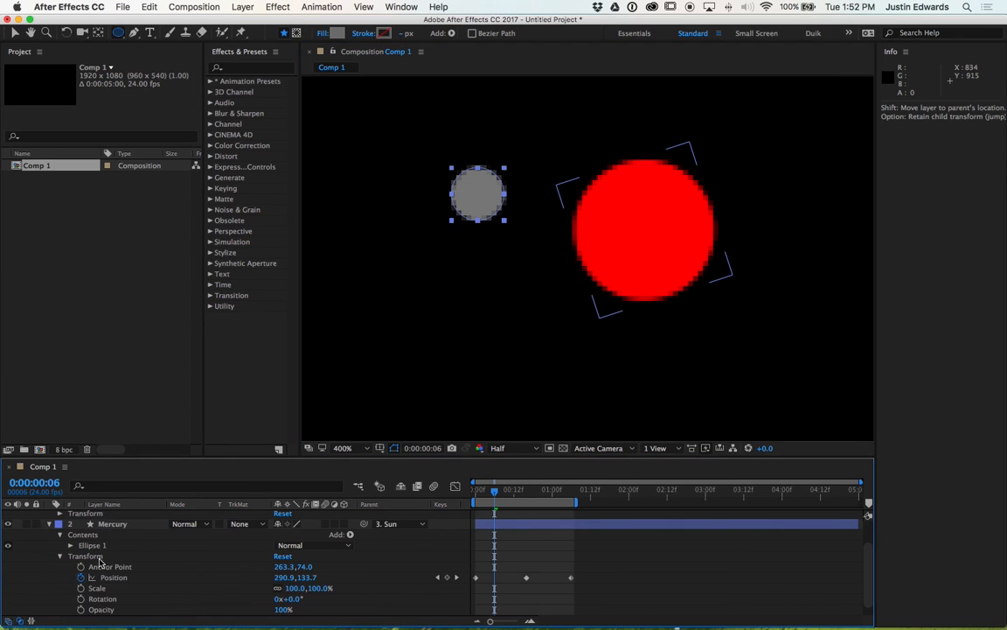
{"action": "left_click", "coordinate": [486, 493]}
{"action": "left_click_drag", "start_coordinate": [486, 493], "coordinate": [475, 493]}
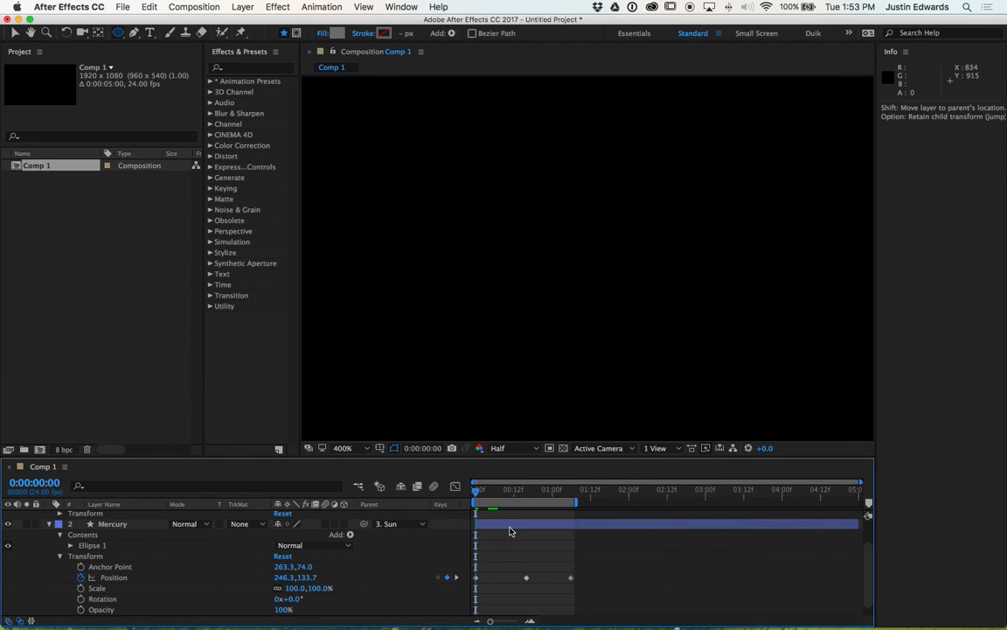
{"action": "scroll", "coordinate": [516, 535], "scroll_direction": "down", "scroll_amount": 1}
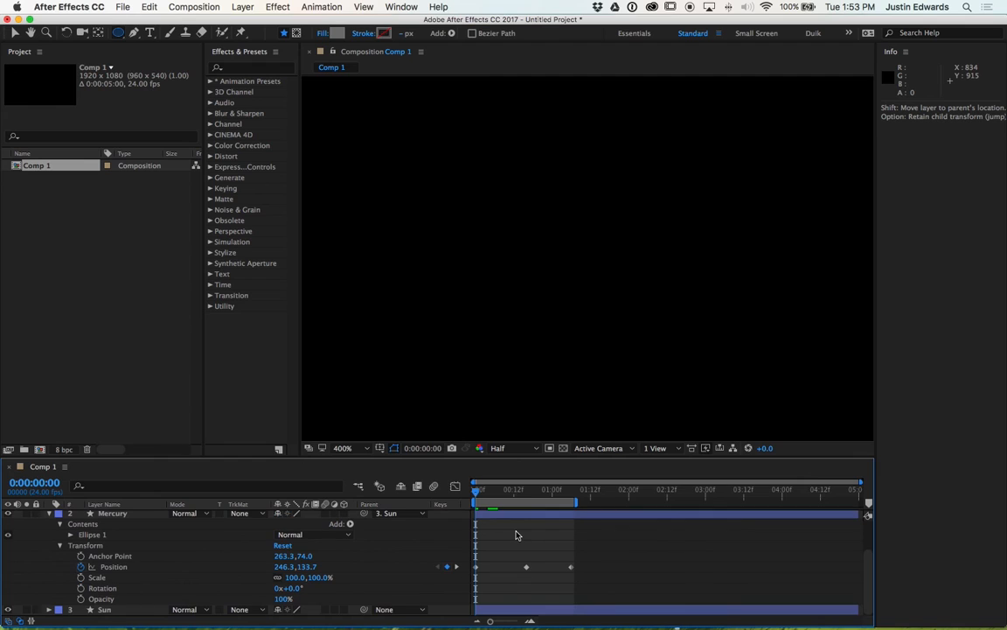
{"action": "left_click", "coordinate": [80, 588]}
Keyframe Mercury's rotation at 1 revolution at 0:00:01:06
{"action": "key", "text": "k"}
{"action": "key", "text": "k"}
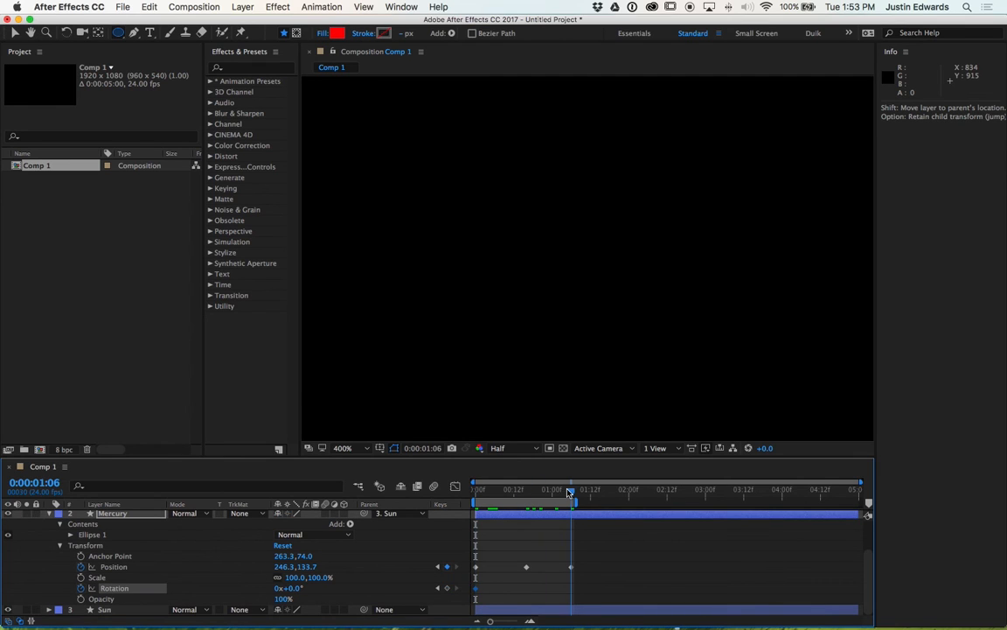
{"action": "left_click", "coordinate": [446, 587]}
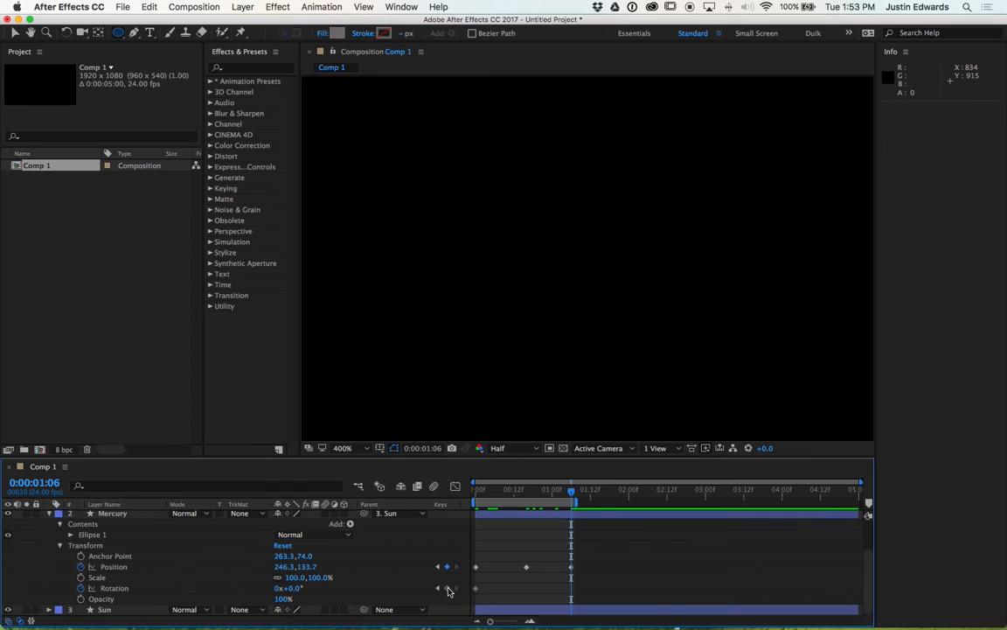
{"action": "left_click", "coordinate": [275, 589]}
{"action": "left_click", "coordinate": [278, 589]}
{"action": "type", "text": "1"}
{"action": "key", "text": "Return"}
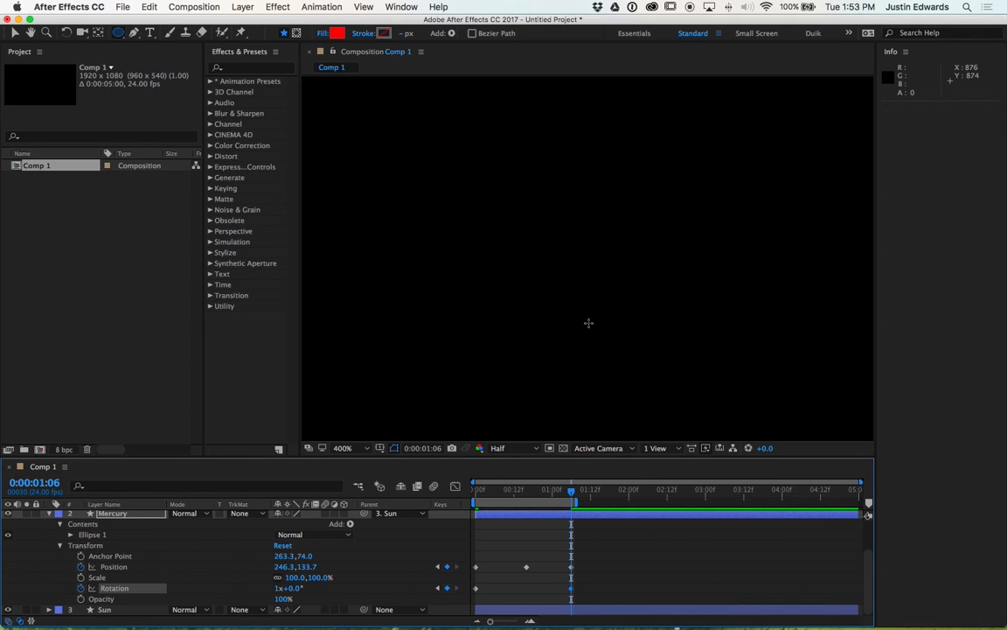
Preview the grey moon orbiting Mercury while Mercury orbits the Sun
{"action": "scroll", "coordinate": [589, 323], "scroll_direction": "down", "scroll_amount": 6}
{"action": "key", "text": "space"}
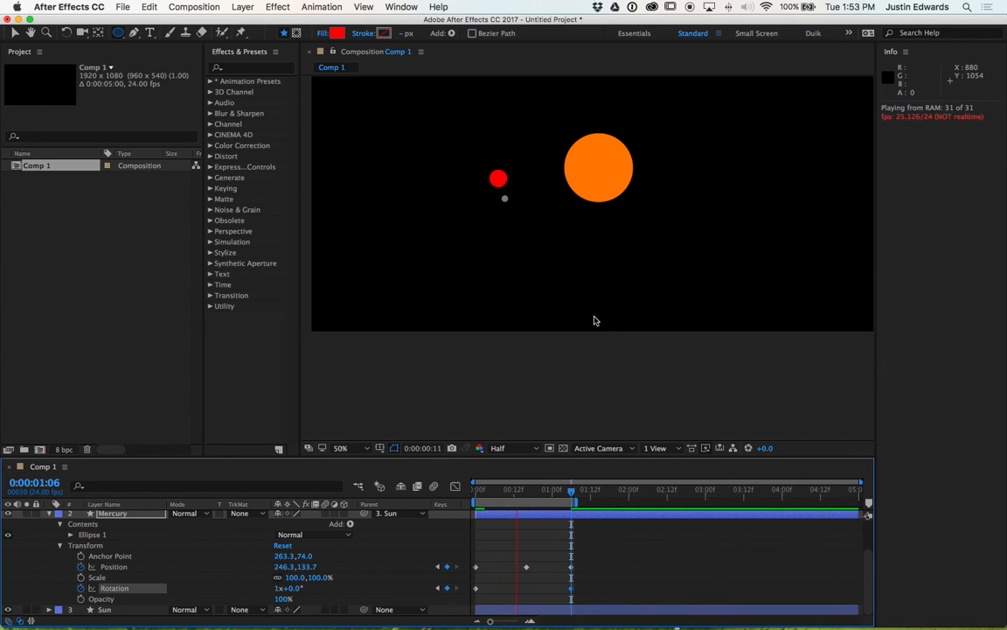
{"action": "left_click_drag", "start_coordinate": [715, 191], "coordinate": [700, 324]}
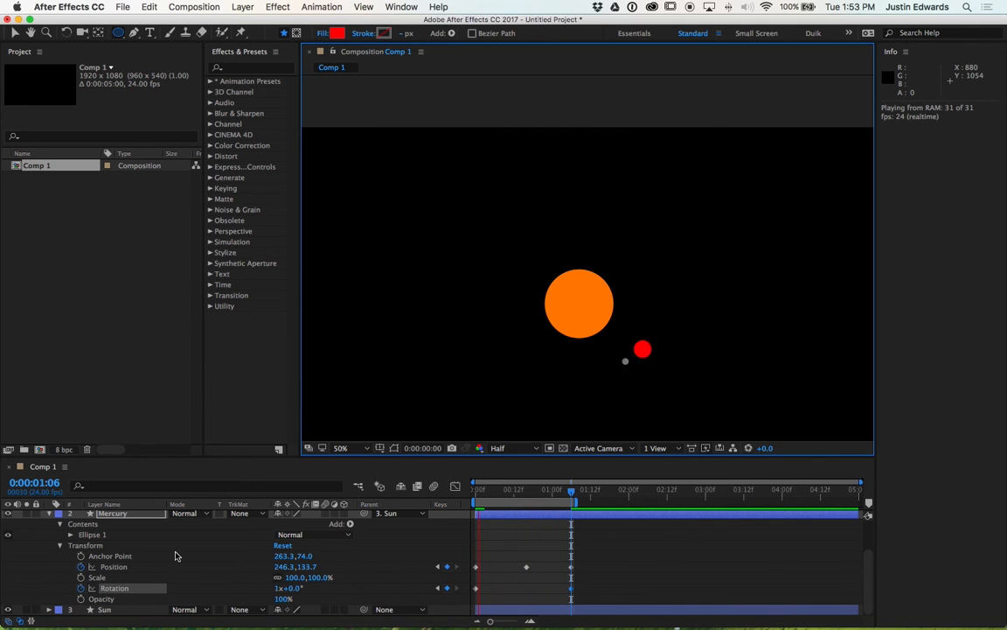
{"action": "key", "text": "space"}
Remove all of Mercury's position keyframes and preview the animation again
{"action": "left_click", "coordinate": [81, 566]}
{"action": "key", "text": "space"}
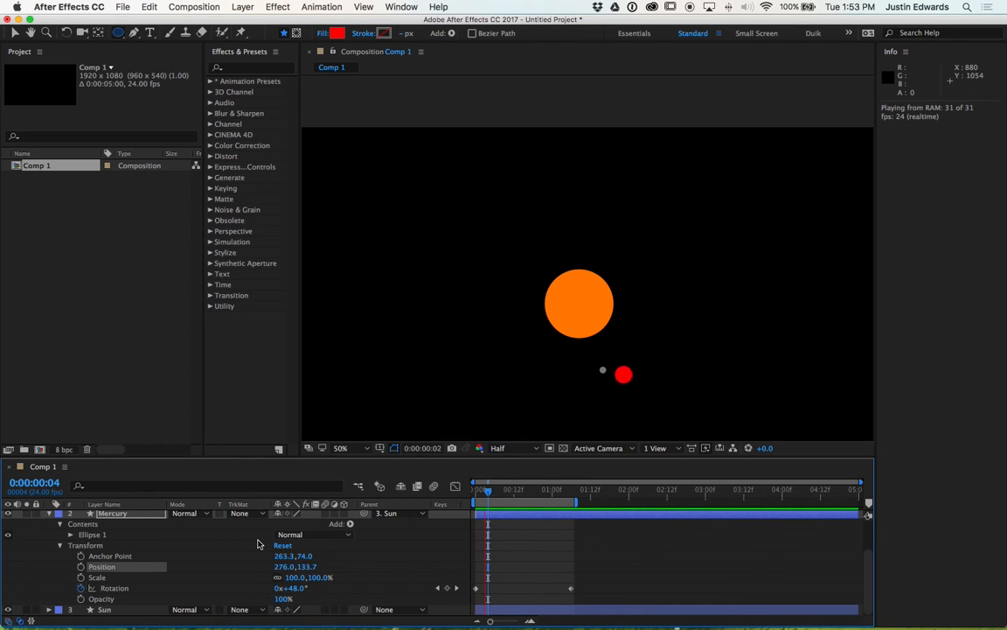
{"action": "key", "text": "space"}
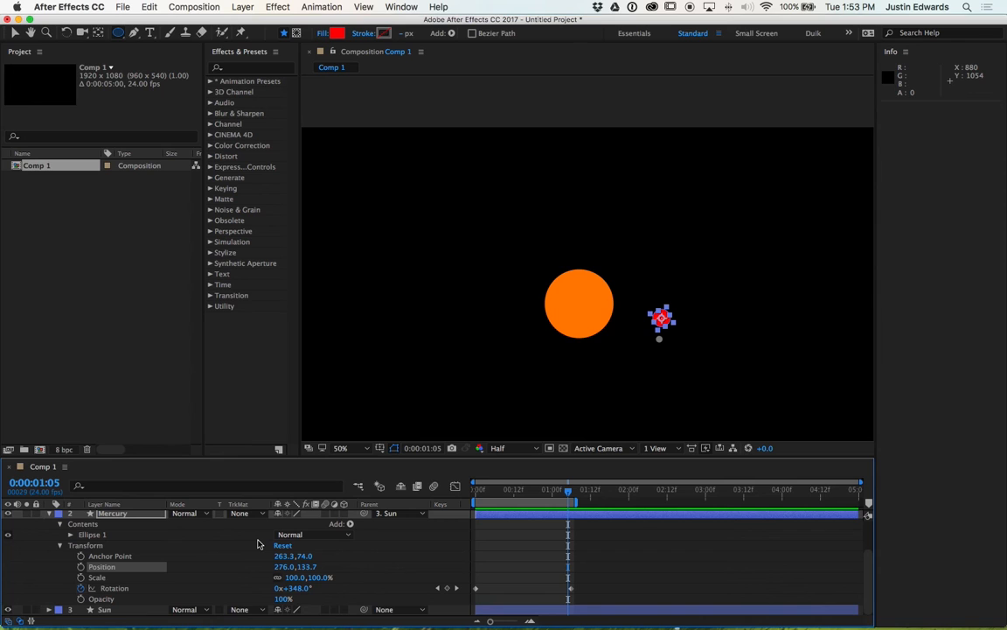
Collapse the properties of Mercury and the grey circle's layer, and deselect all layers
{"action": "left_click", "coordinate": [49, 513]}
{"action": "left_click", "coordinate": [49, 515]}
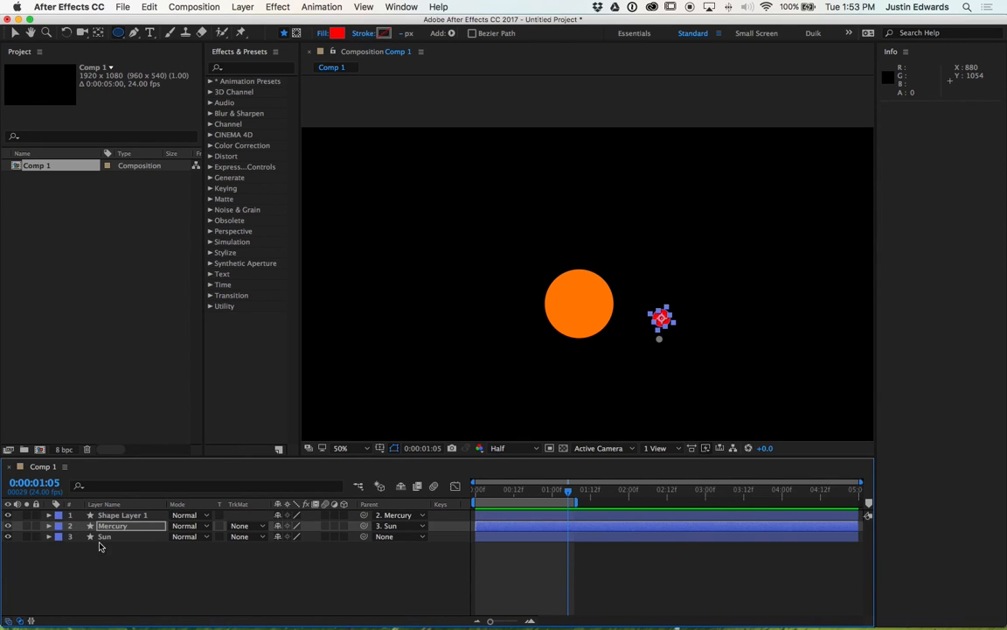
{"action": "left_click", "coordinate": [222, 569]}
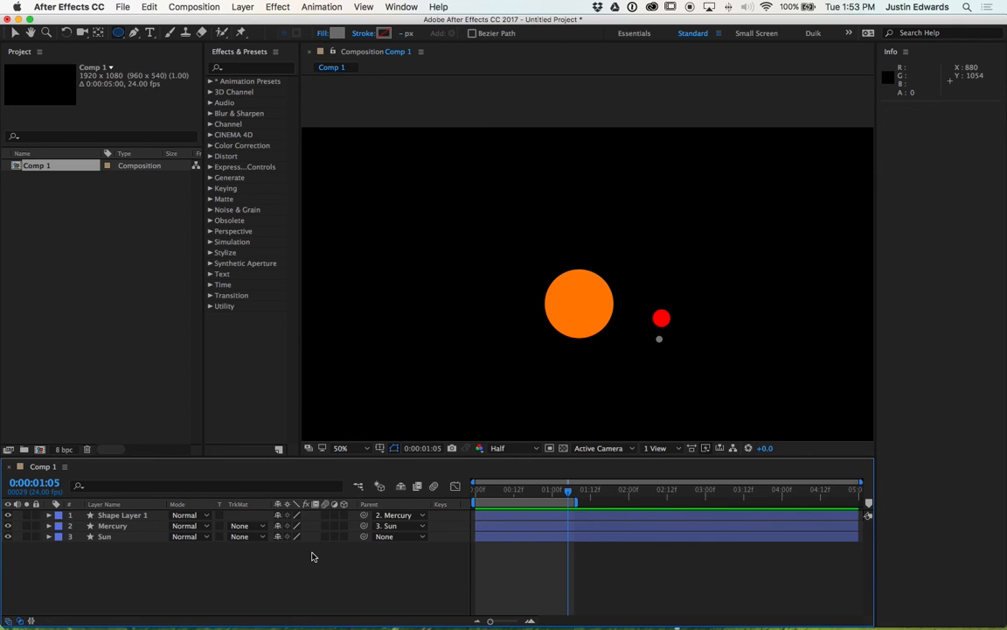